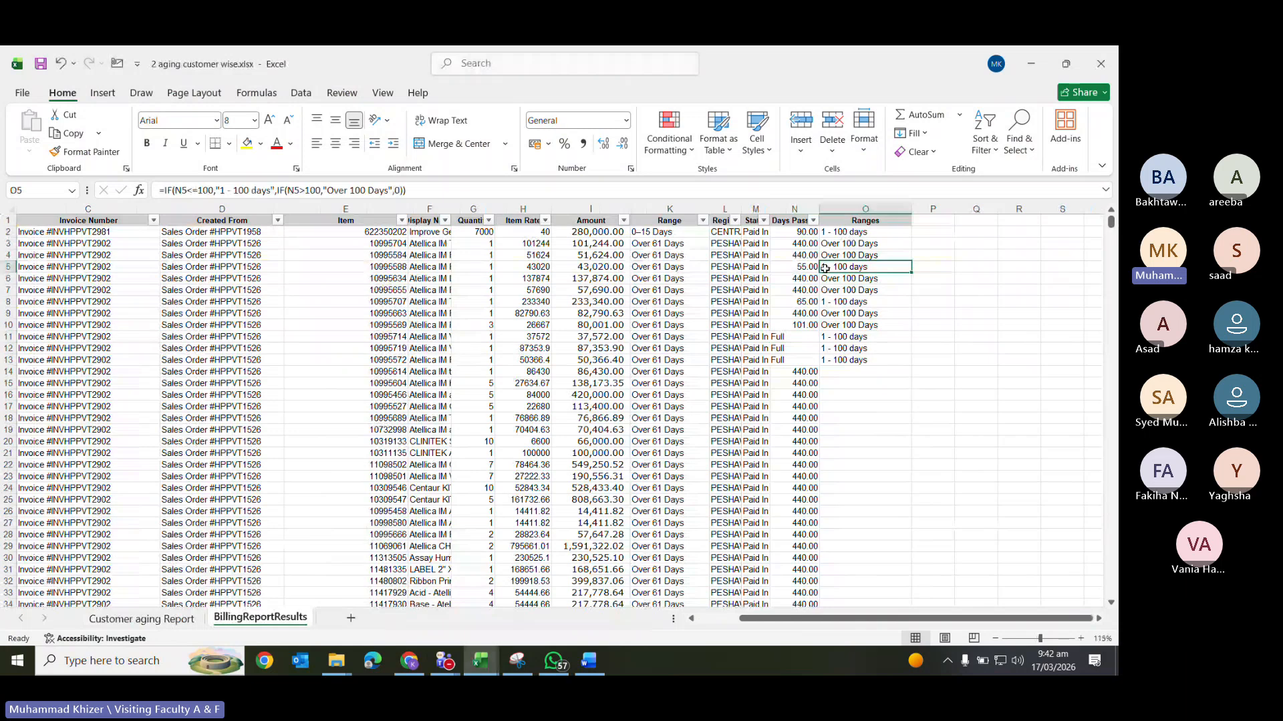
- Review the nested IF formulas in the Ranges column from O2 down to O13 against the Days Passed column
key("Up")
key("Up")
key("Up")
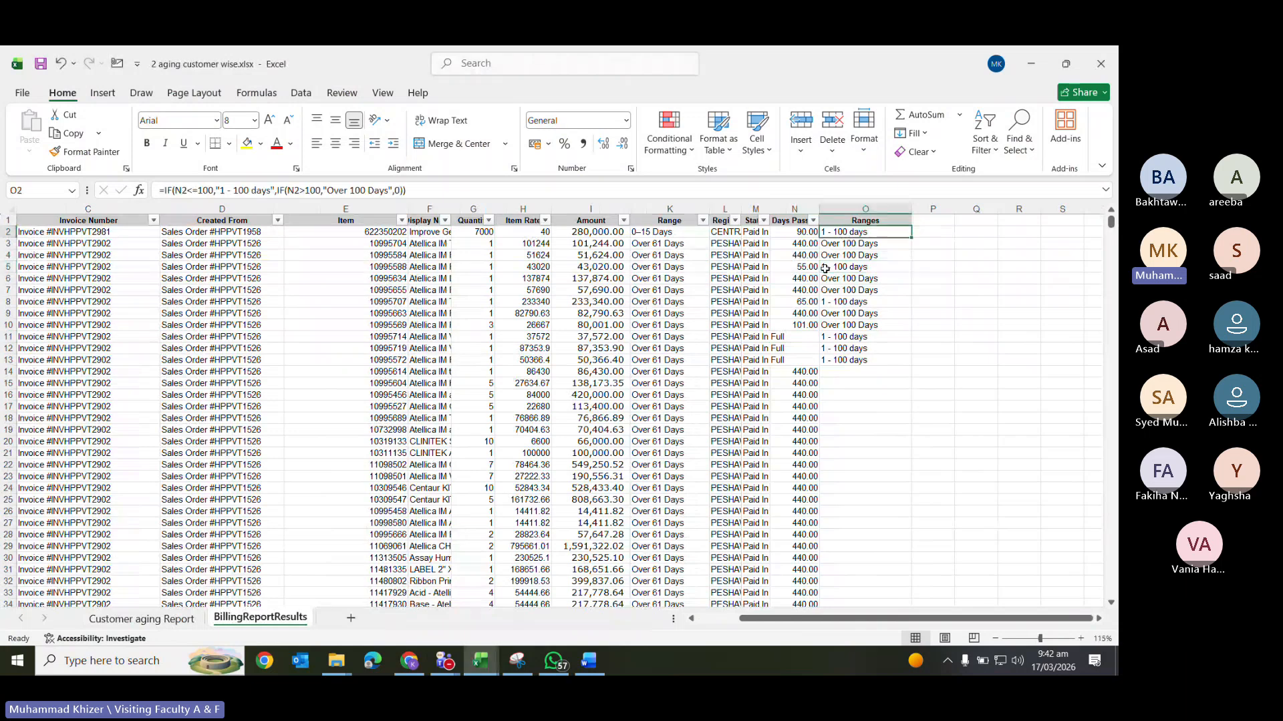
key("Left")
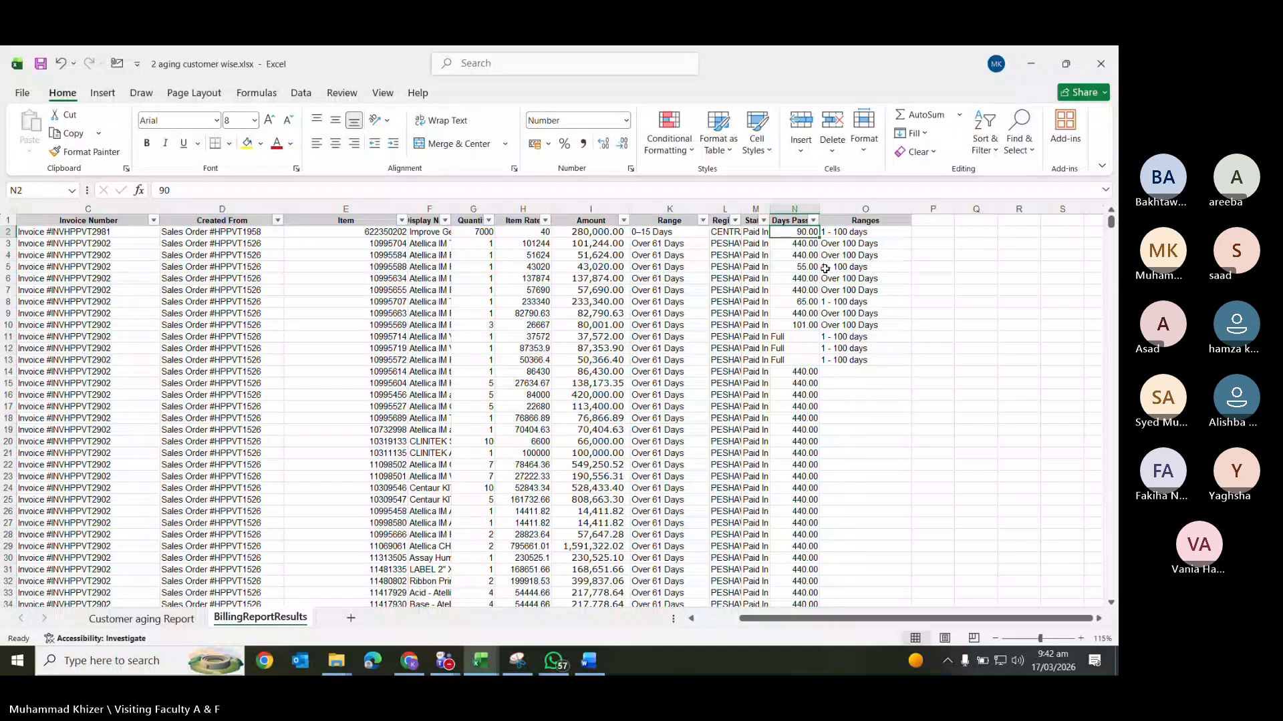
key("Up")
key("Right")
key("Down")
key("shift+Down")
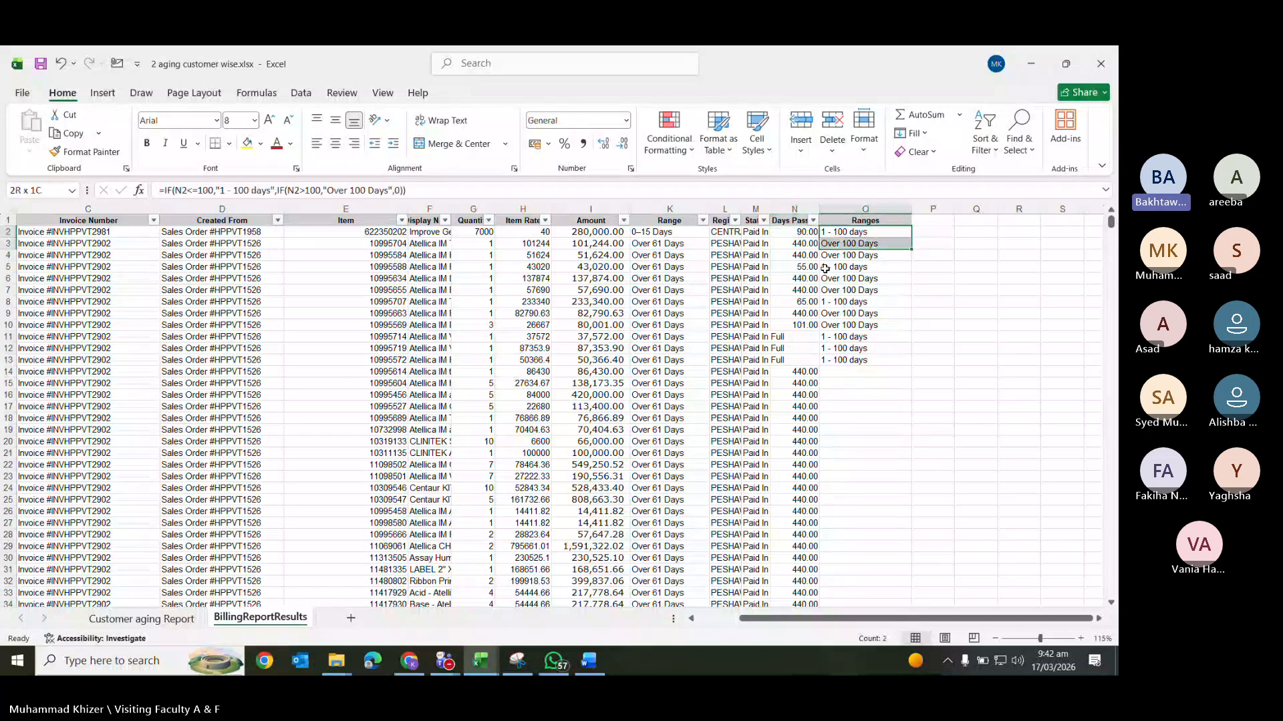
key("shift+Down")
key("shift+Down")
key("shift+Down")
key("shift+Down")
key("shift+Down")
key("shift+Down")
key("shift+Down")
key("shift+Down")
left_click(825, 267)
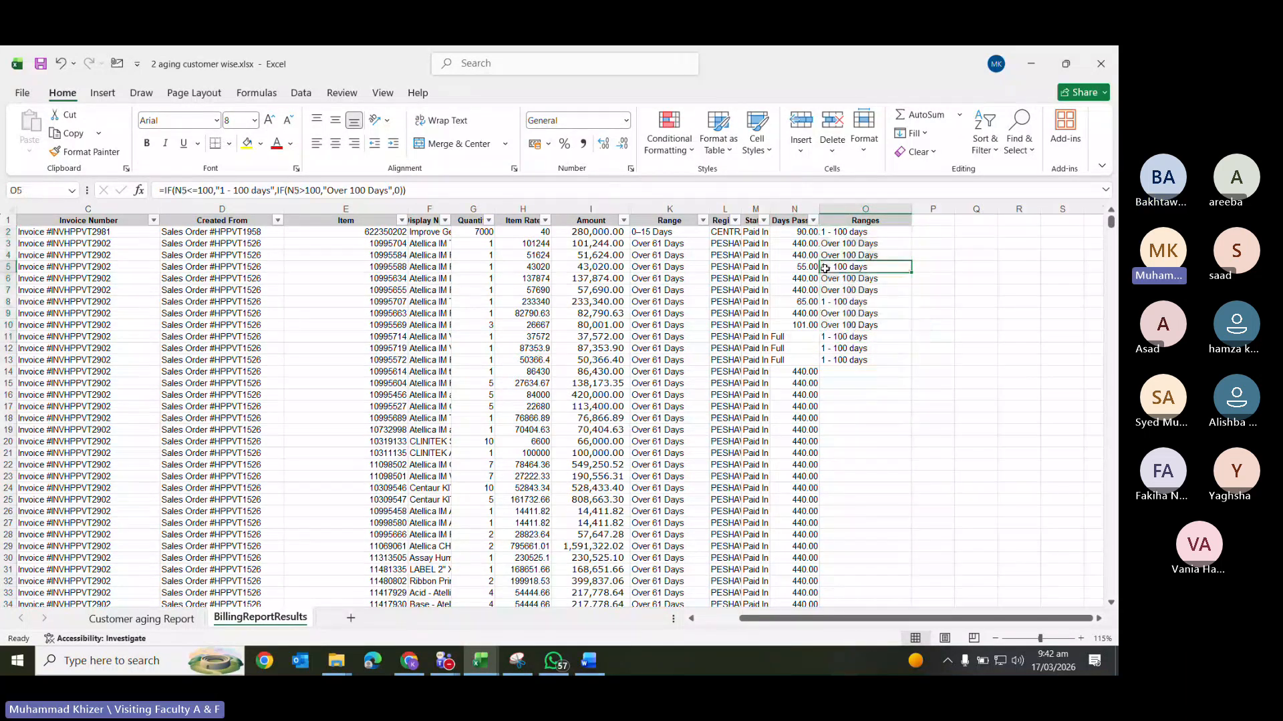
key("ctrl+Down")
key("Down")
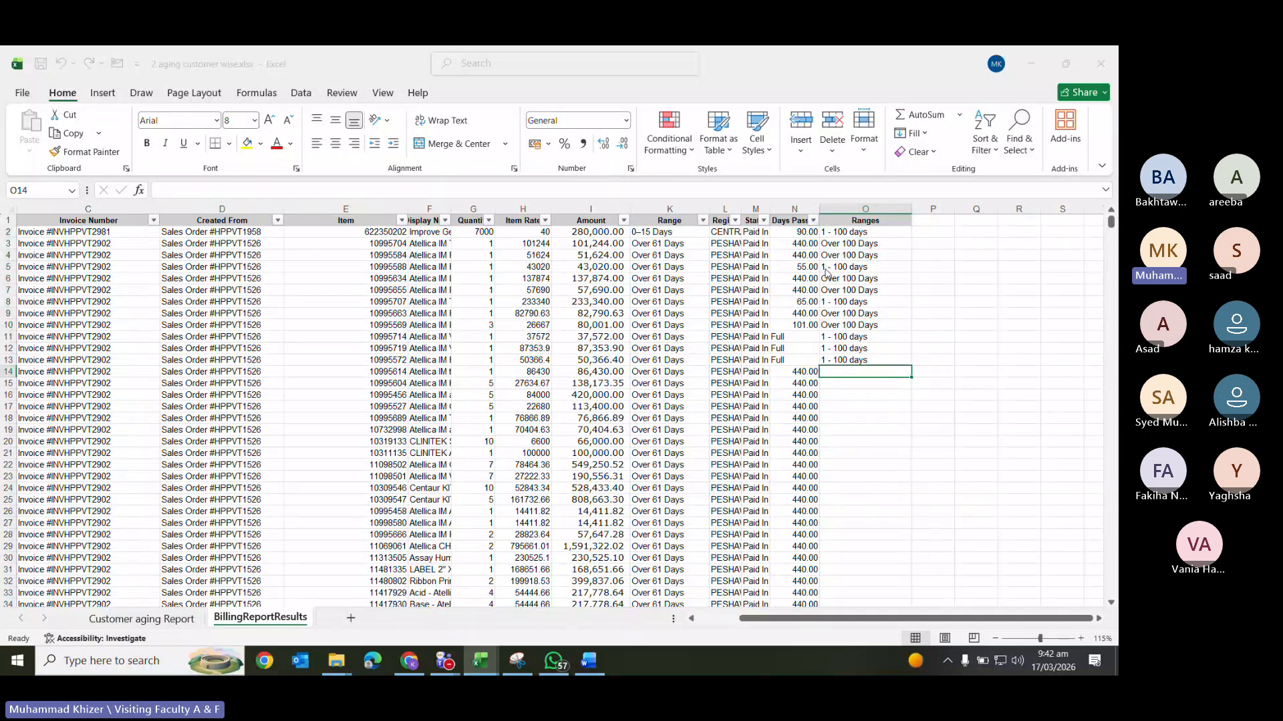
- Switch to the Teams meeting, dismiss the recording and transcription notice, and return to the Excel workbook
key("alt+Tab")
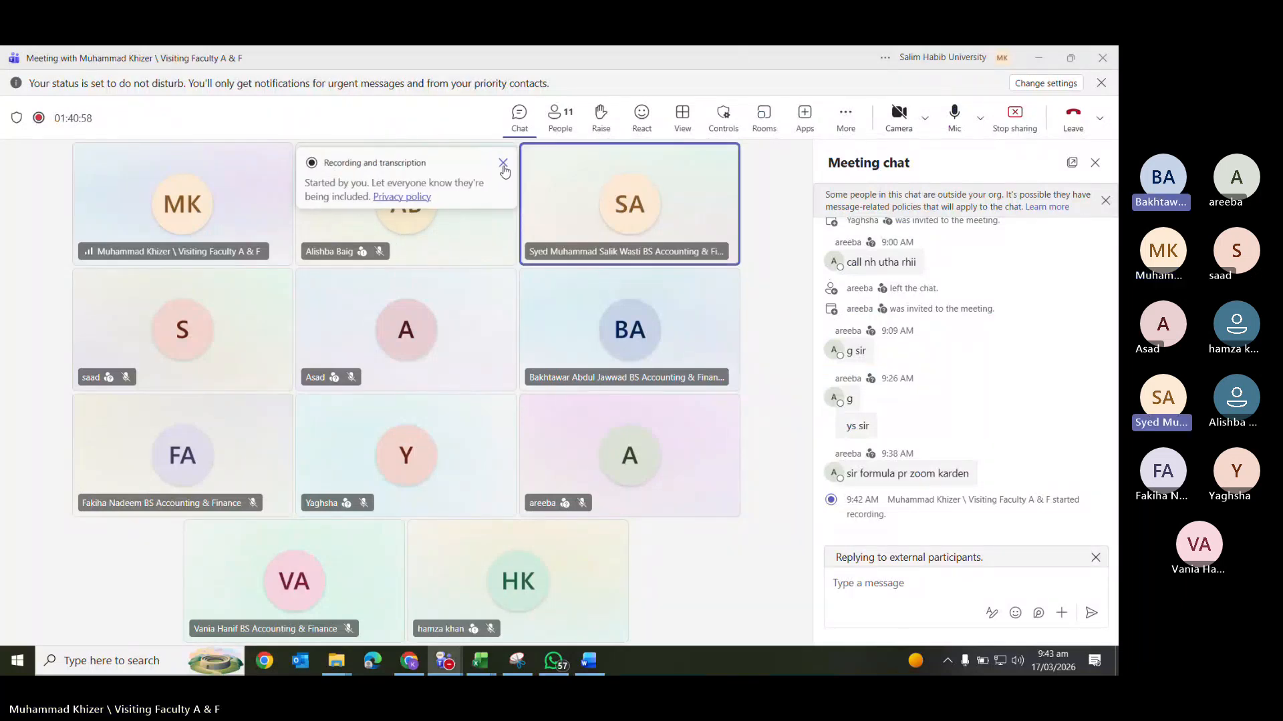
left_click(503, 163)
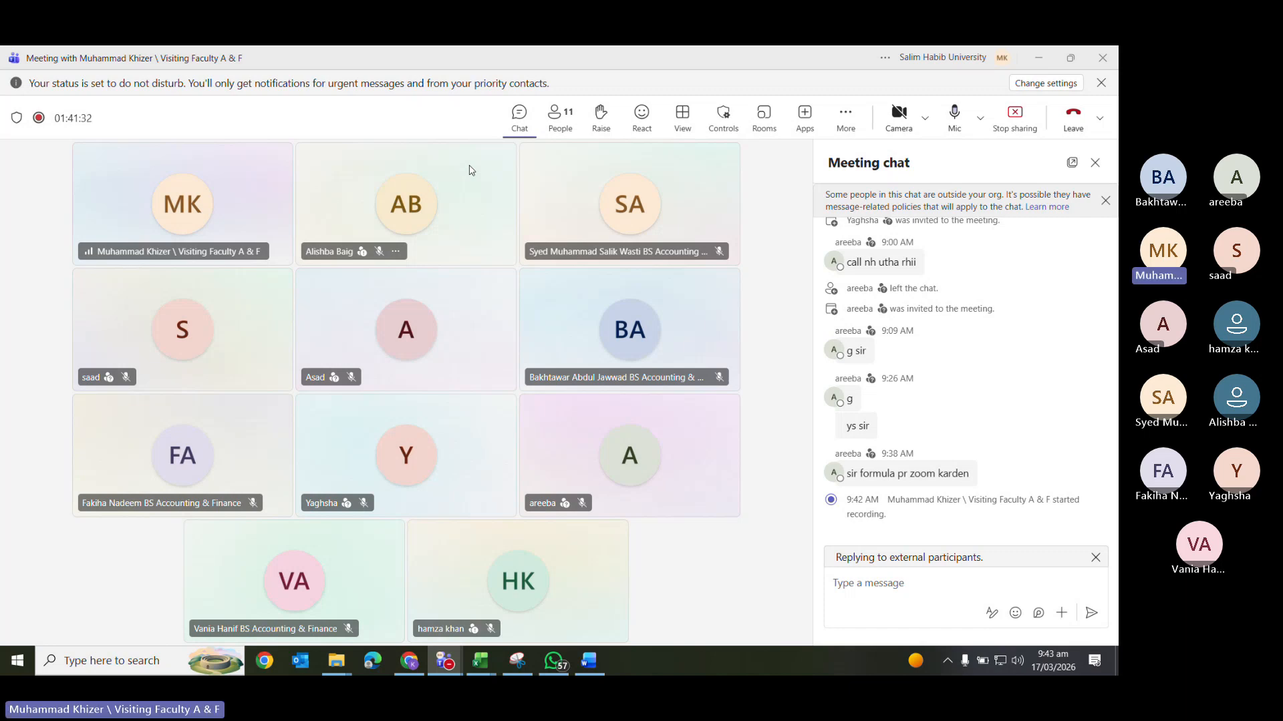
key("alt+Tab")
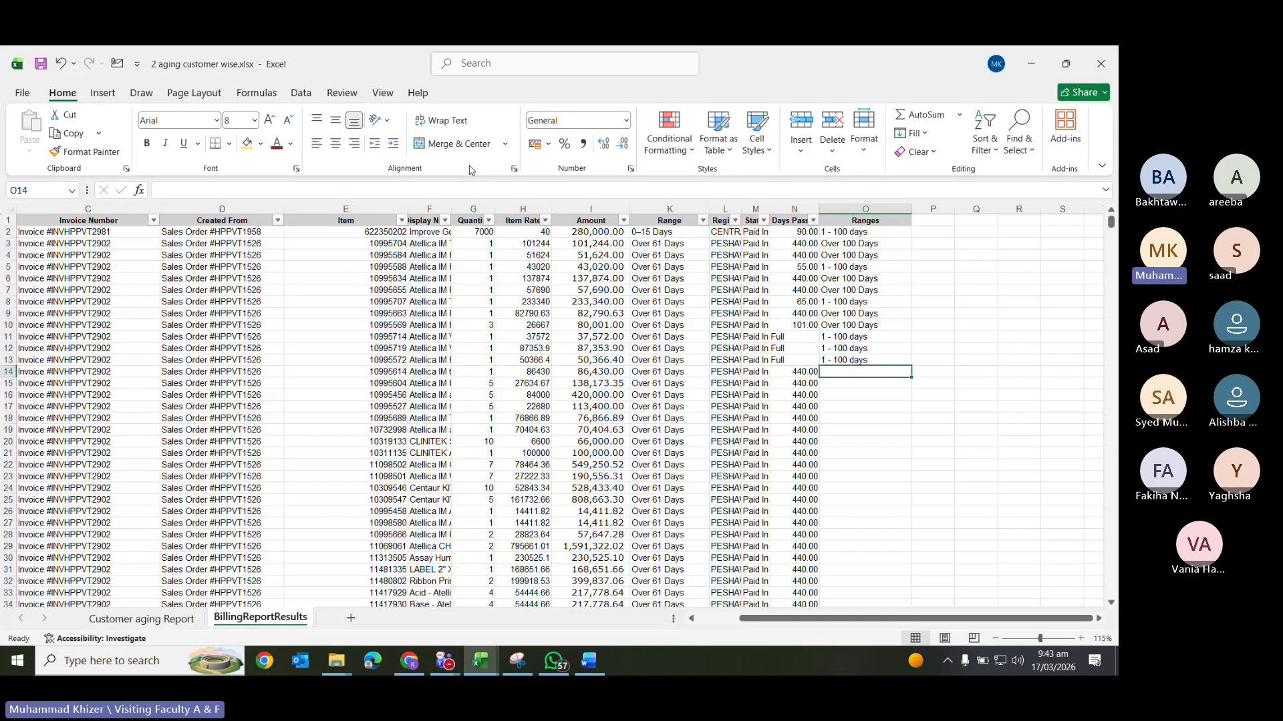
- Set the Days Passed values in rows 11, 12 and 13 to 65, 98 and 465
key("Left")
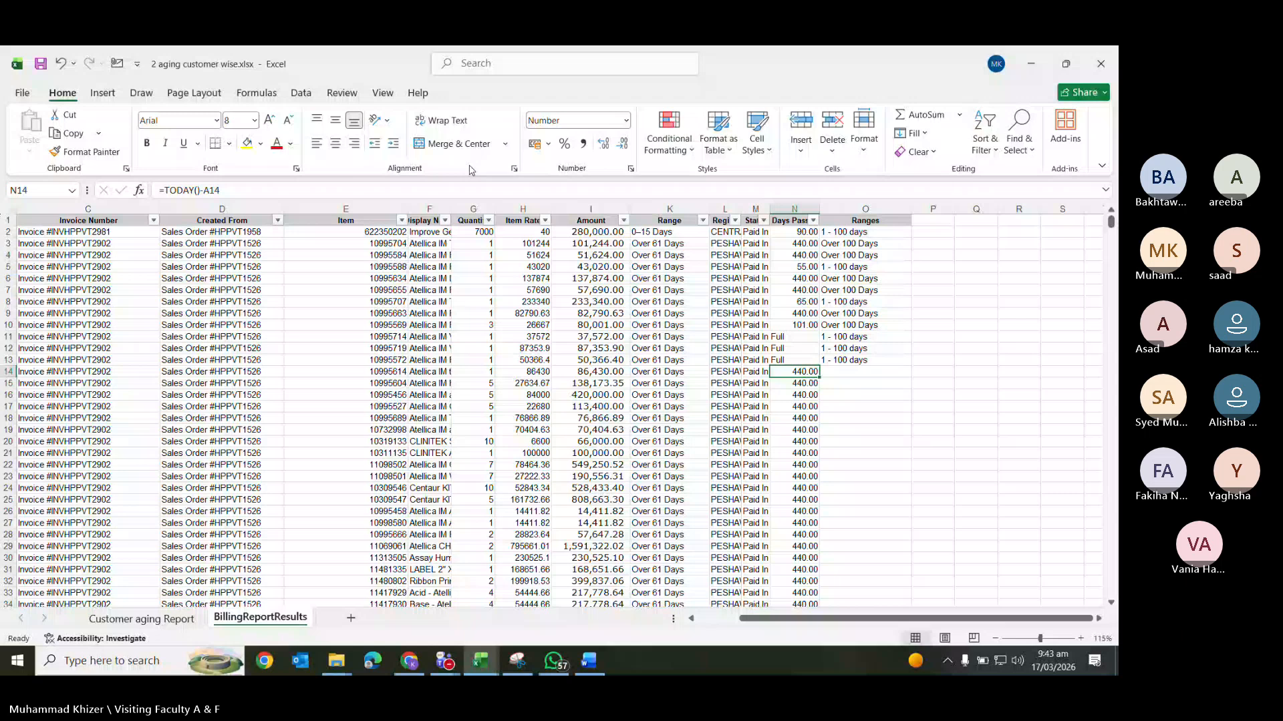
key("Up")
key("Up")
key("Up")
type("65")
key("Return")
type("98")
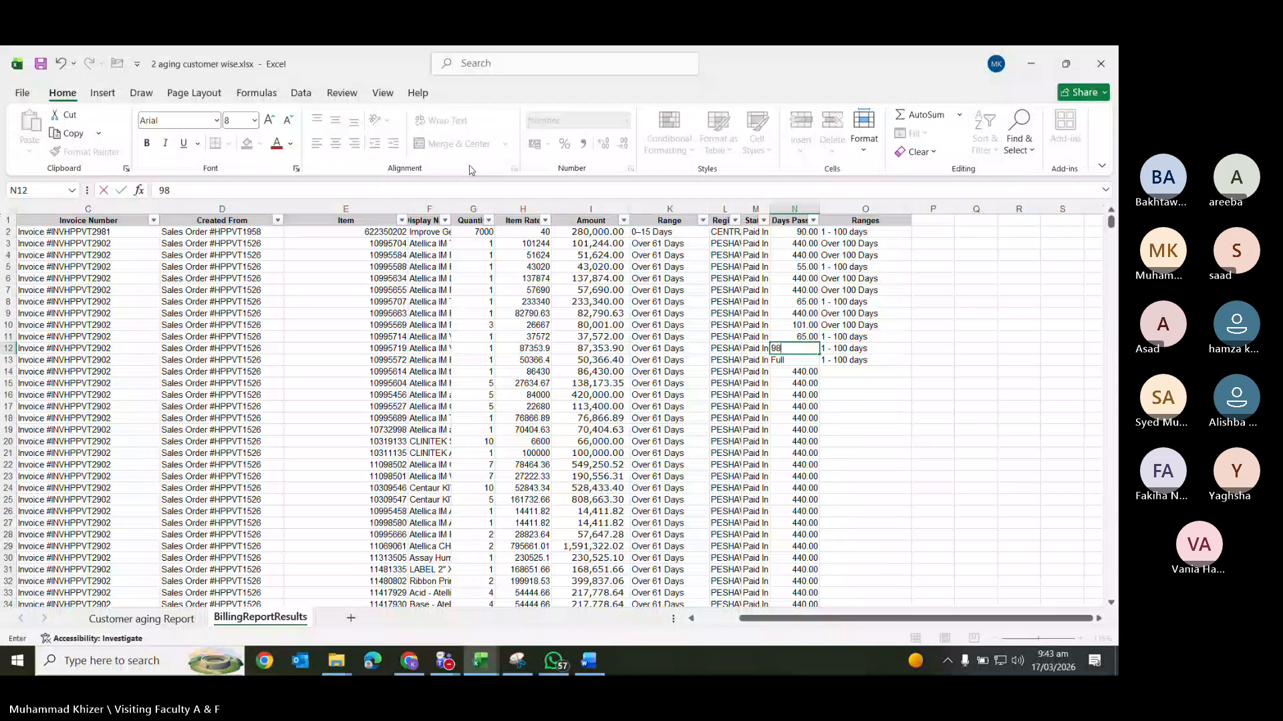
key("Return")
key("Right")
key("Down")
type("=")
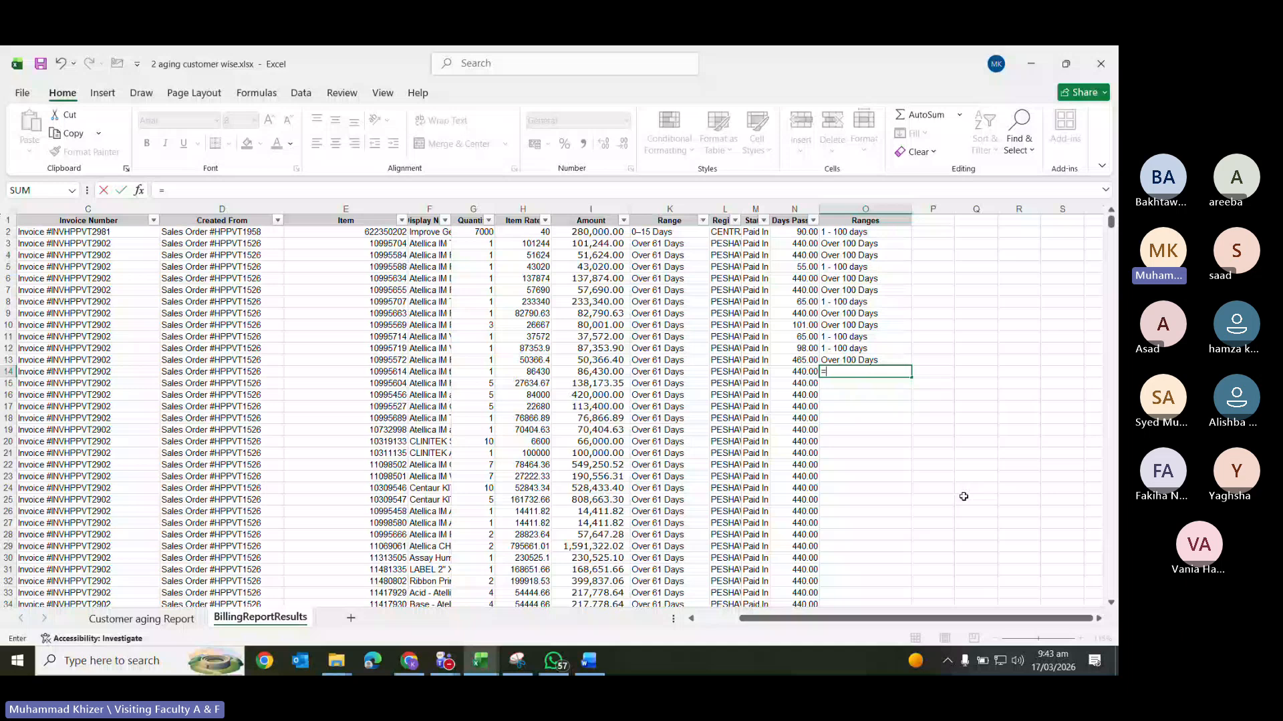
- Switch to the Teams meeting to read the latest chat message, and return to the Excel workbook
key("alt+Tab")
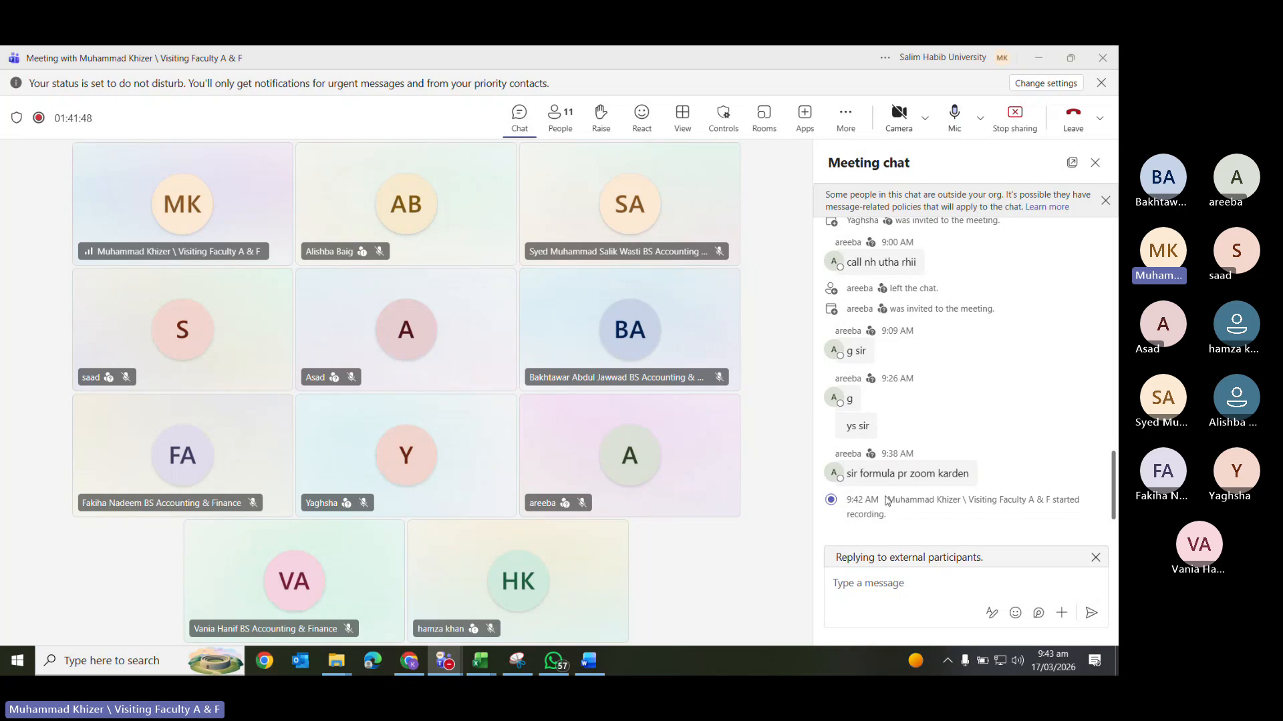
mouse_move(883, 485)
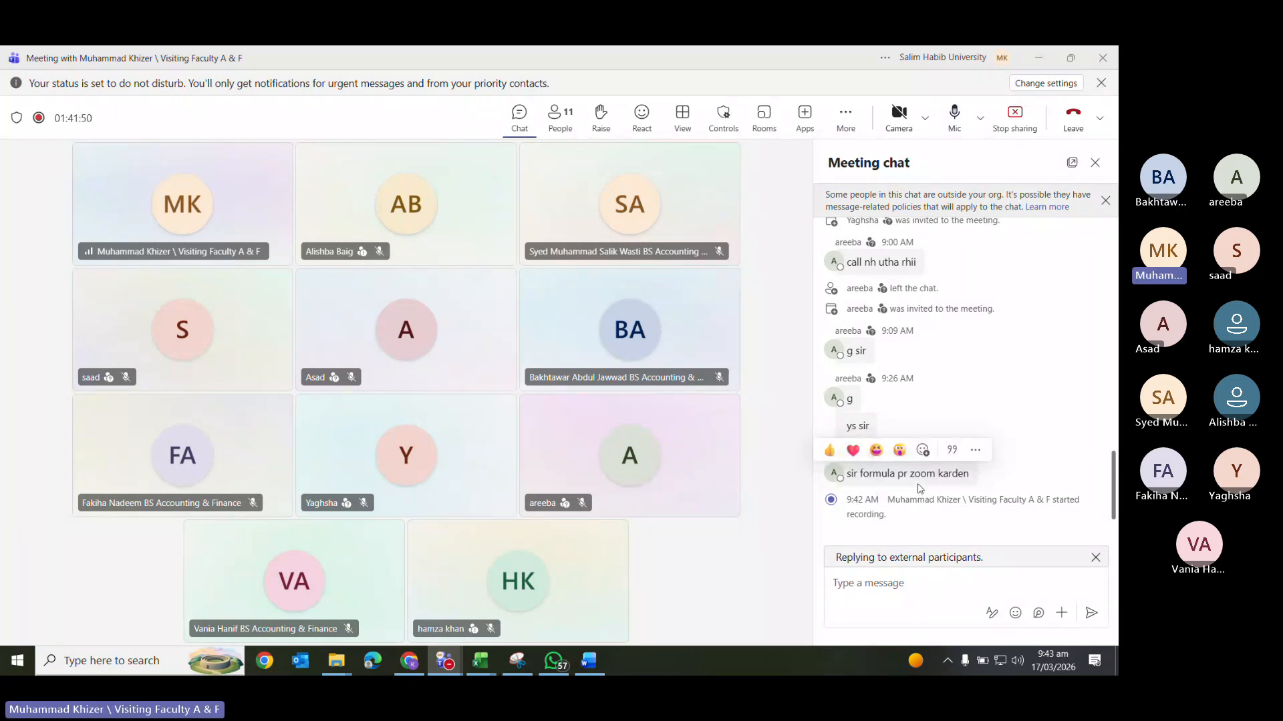
key("alt+Tab")
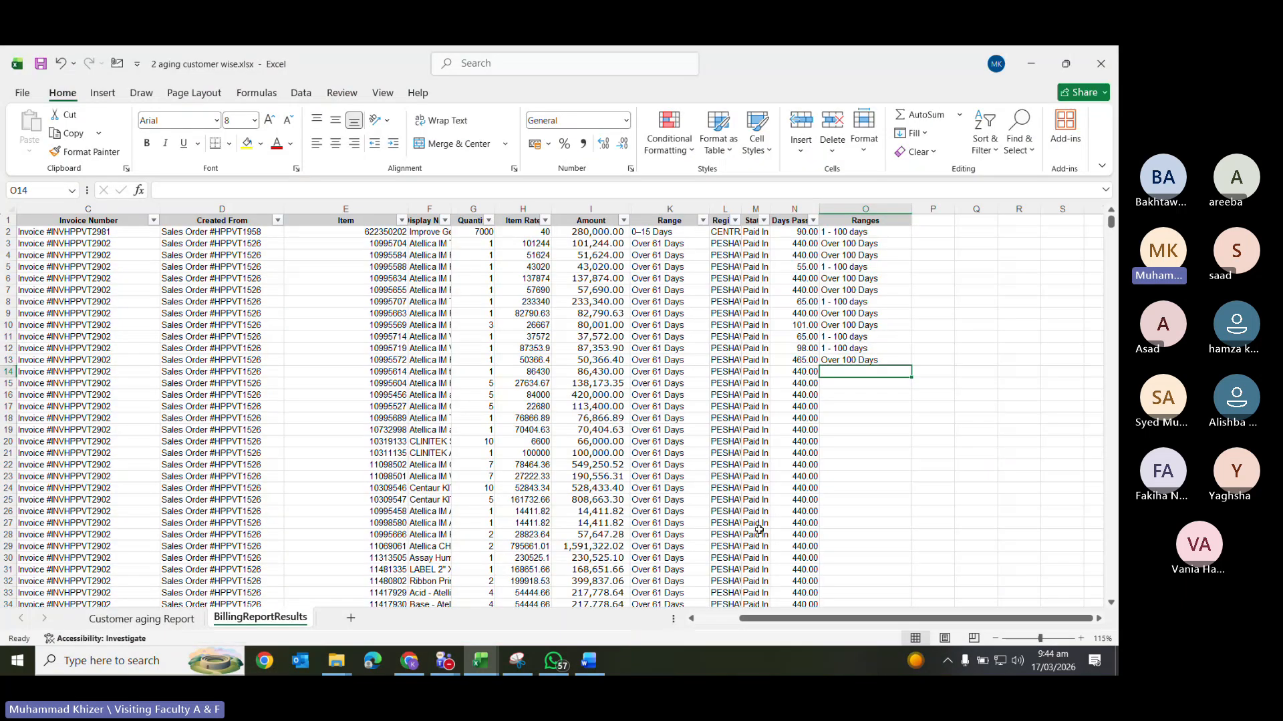
left_click(861, 386)
left_click(846, 373)
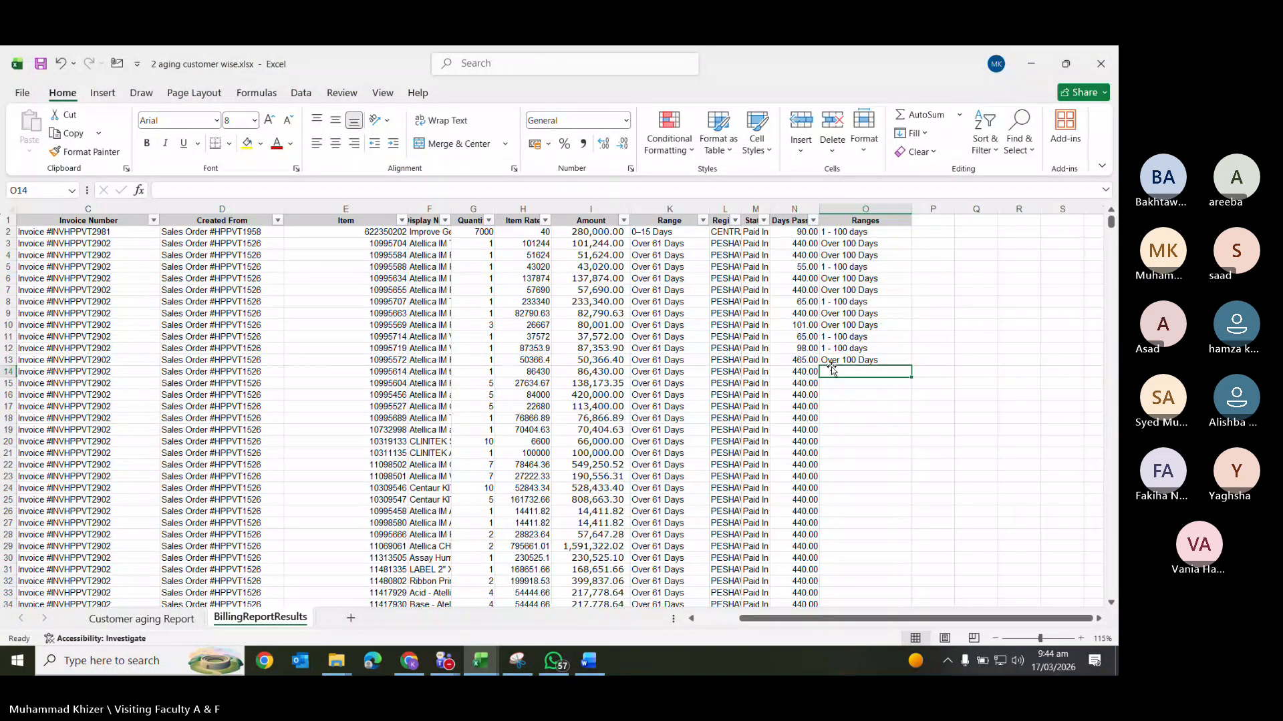
left_click(857, 406)
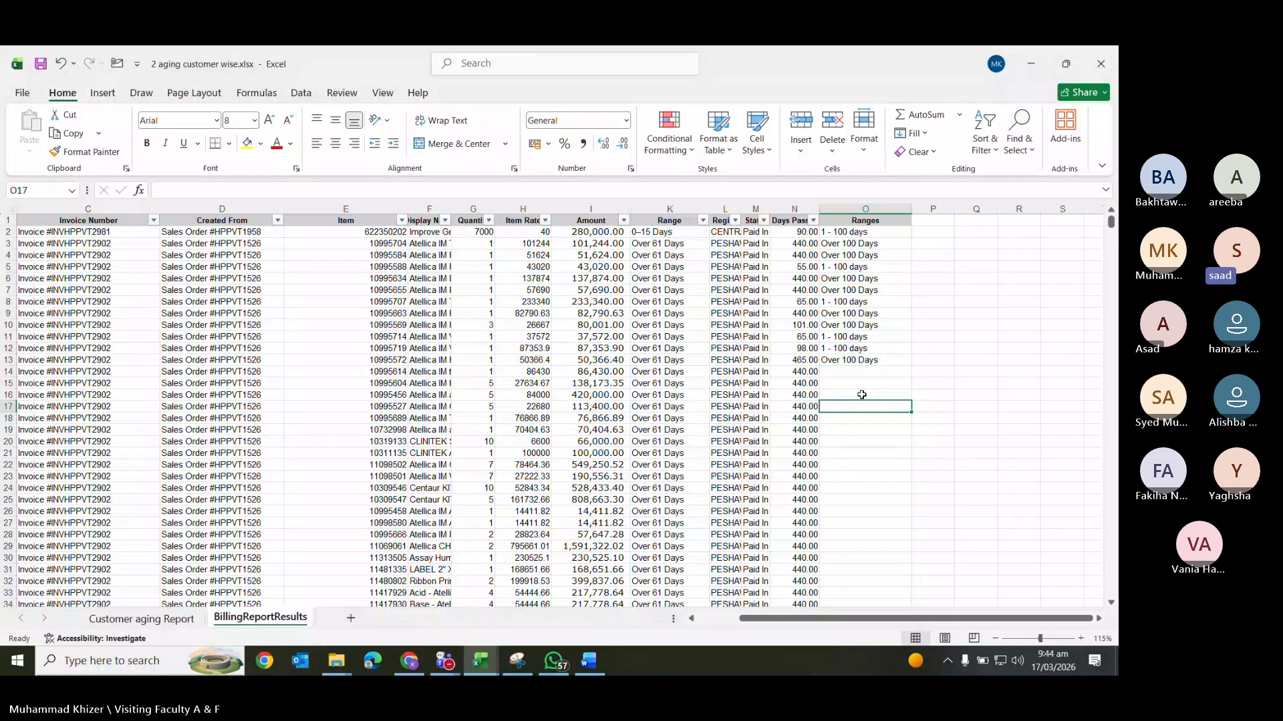
left_click(862, 372)
scroll(862, 373, "up", 1)
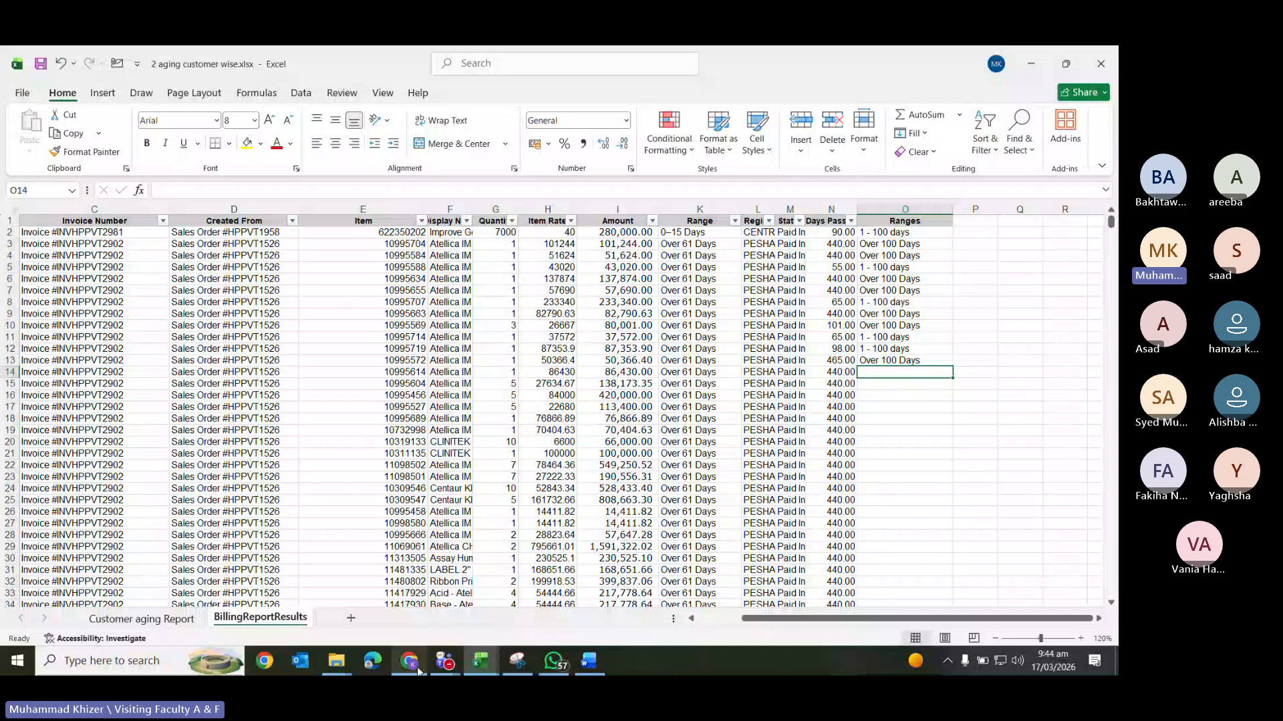
- Bring up the Teams meeting window, maximize it to check the participants and chat, and return to Excel
mouse_move(444, 661)
left_click(364, 578)
left_click(1069, 58)
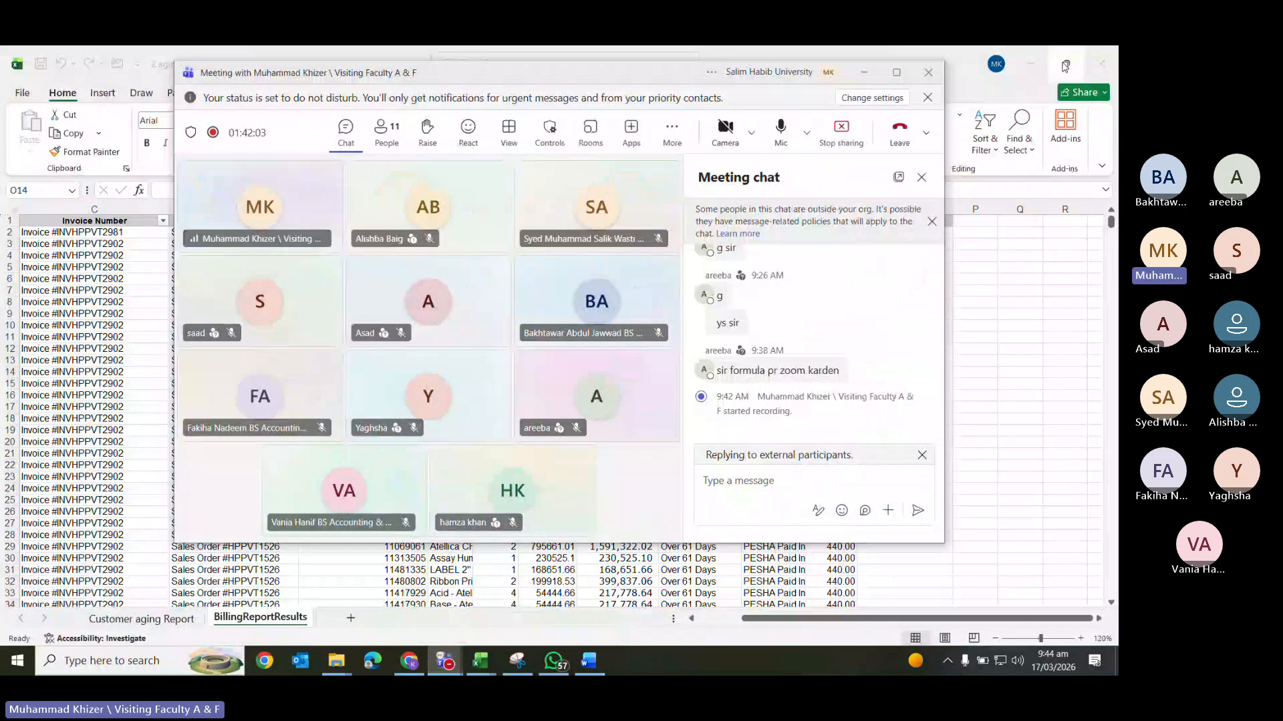
left_click(896, 72)
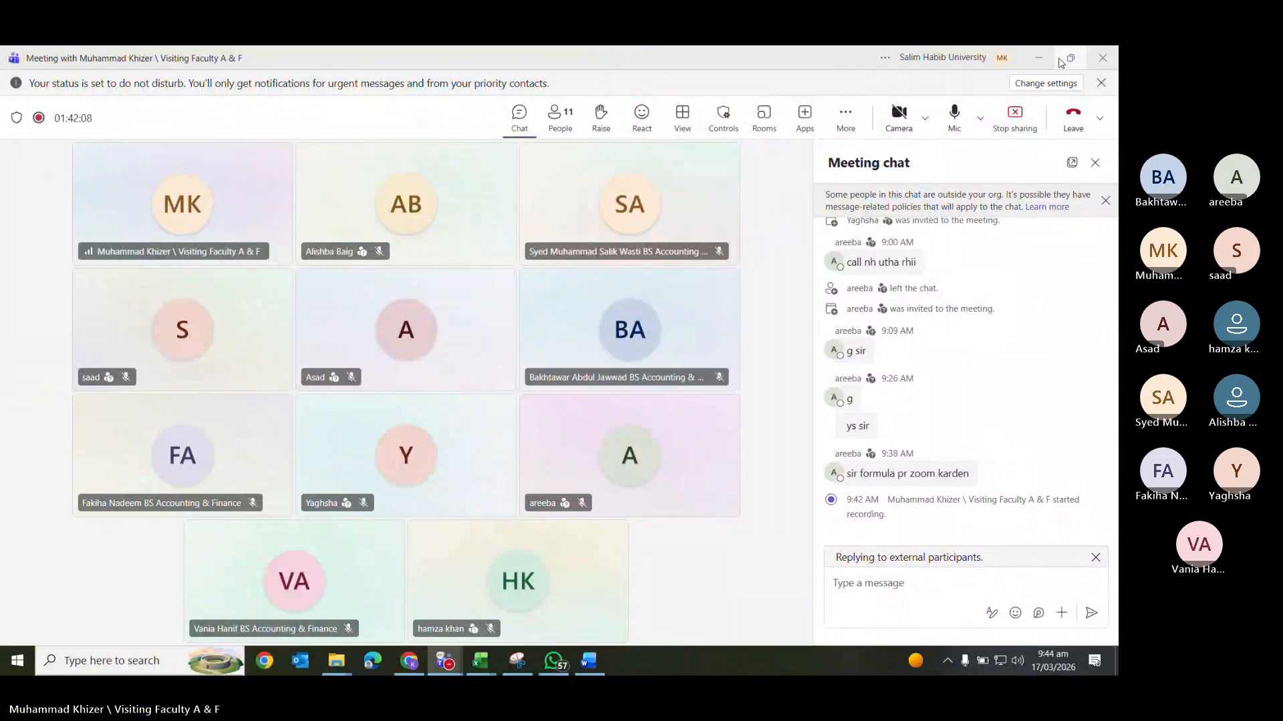
key("alt+Tab")
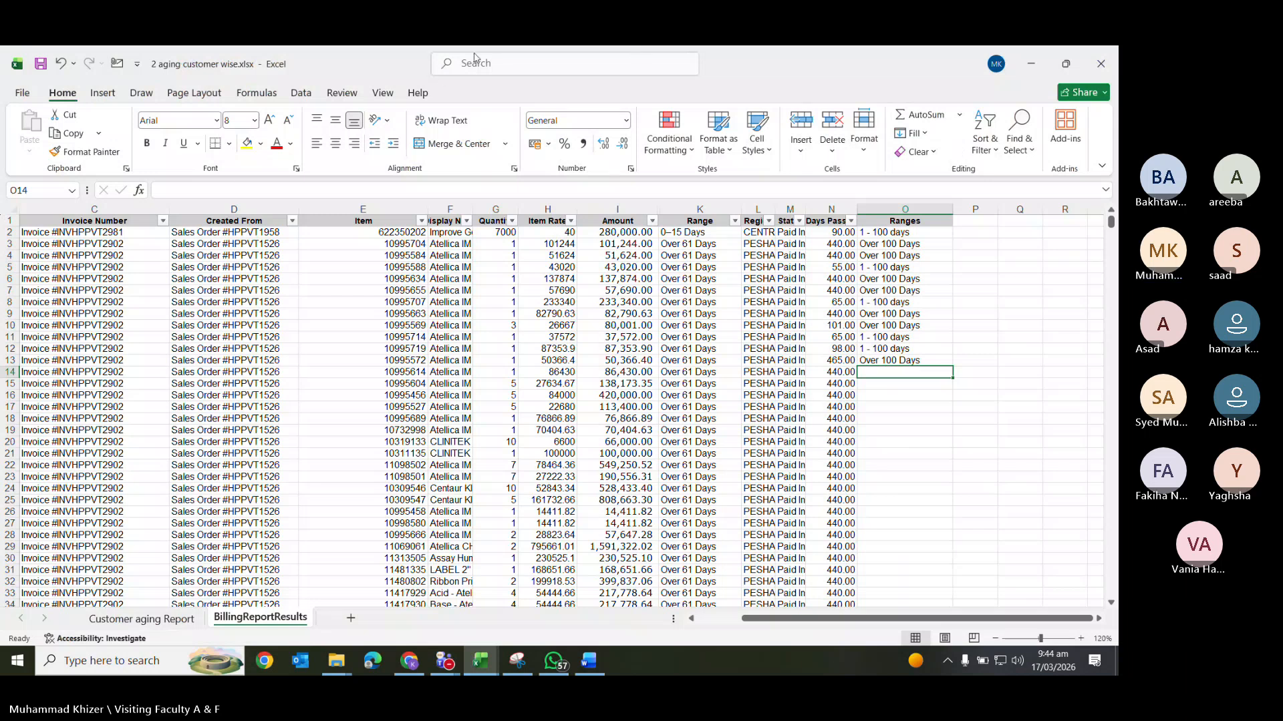
left_click(878, 393)
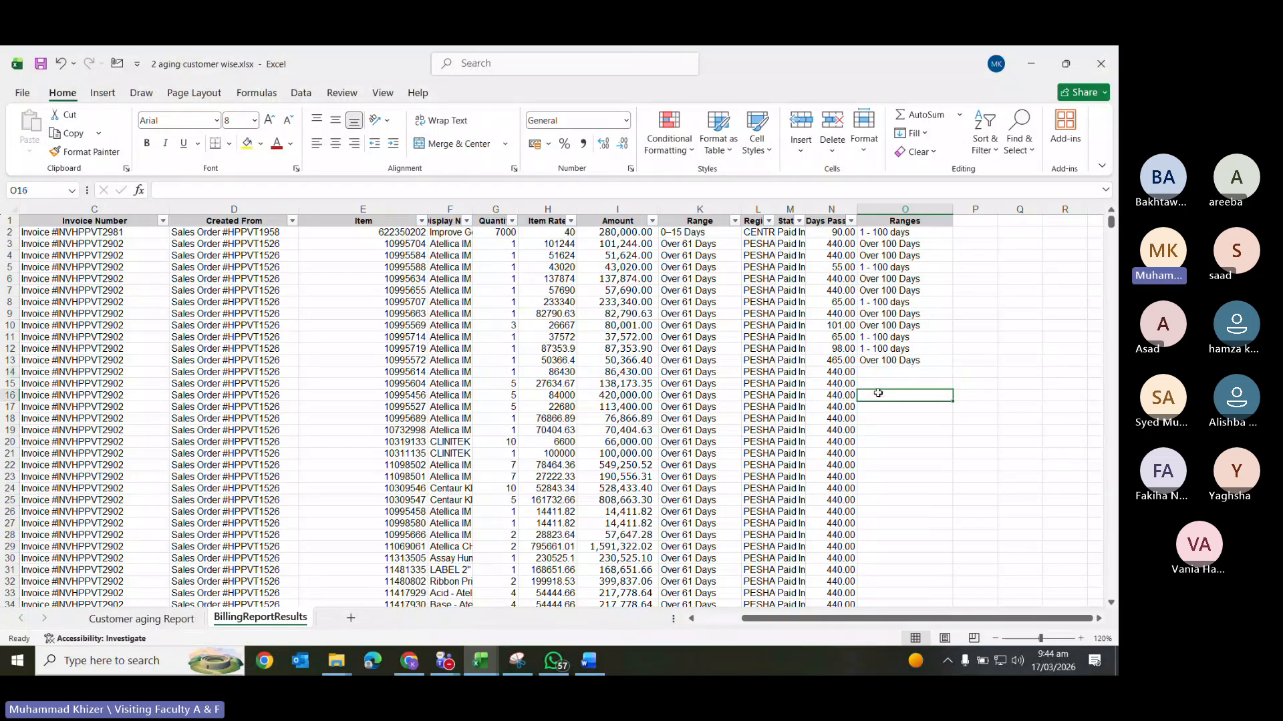
key("Up")
key("Up")
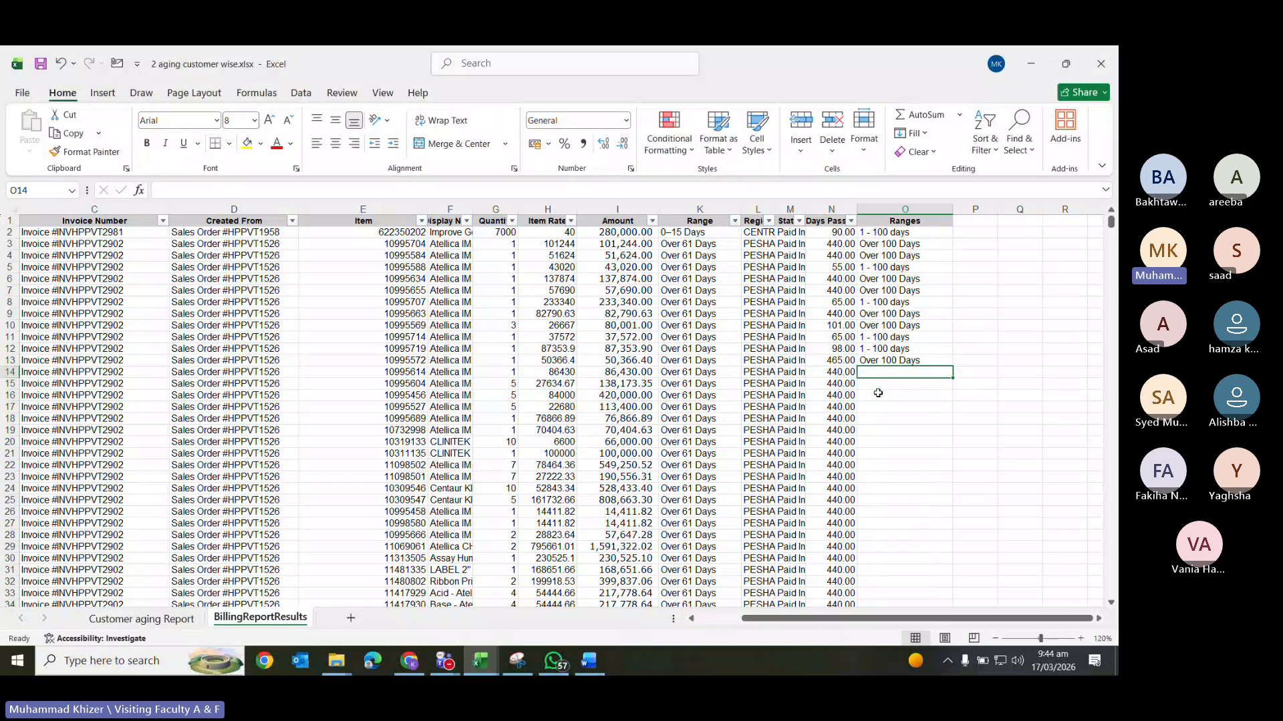
type("=if(")
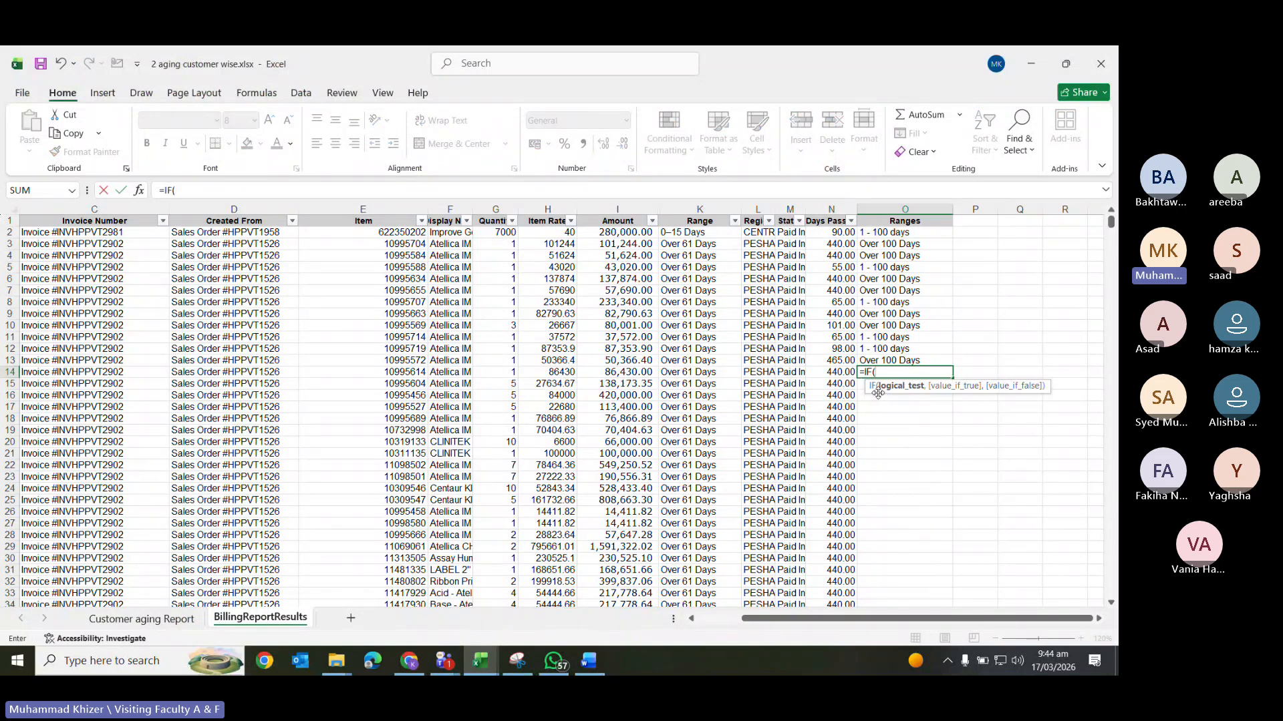
key("Escape")
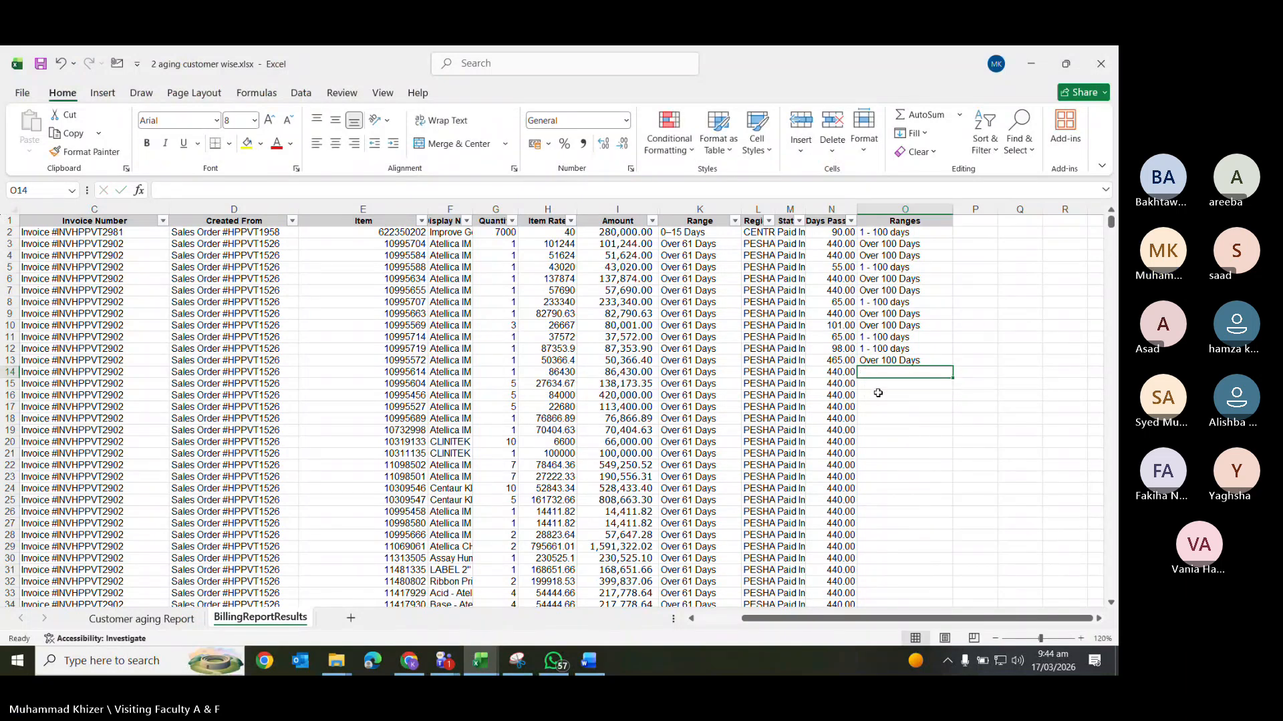
key("Up")
key("Down")
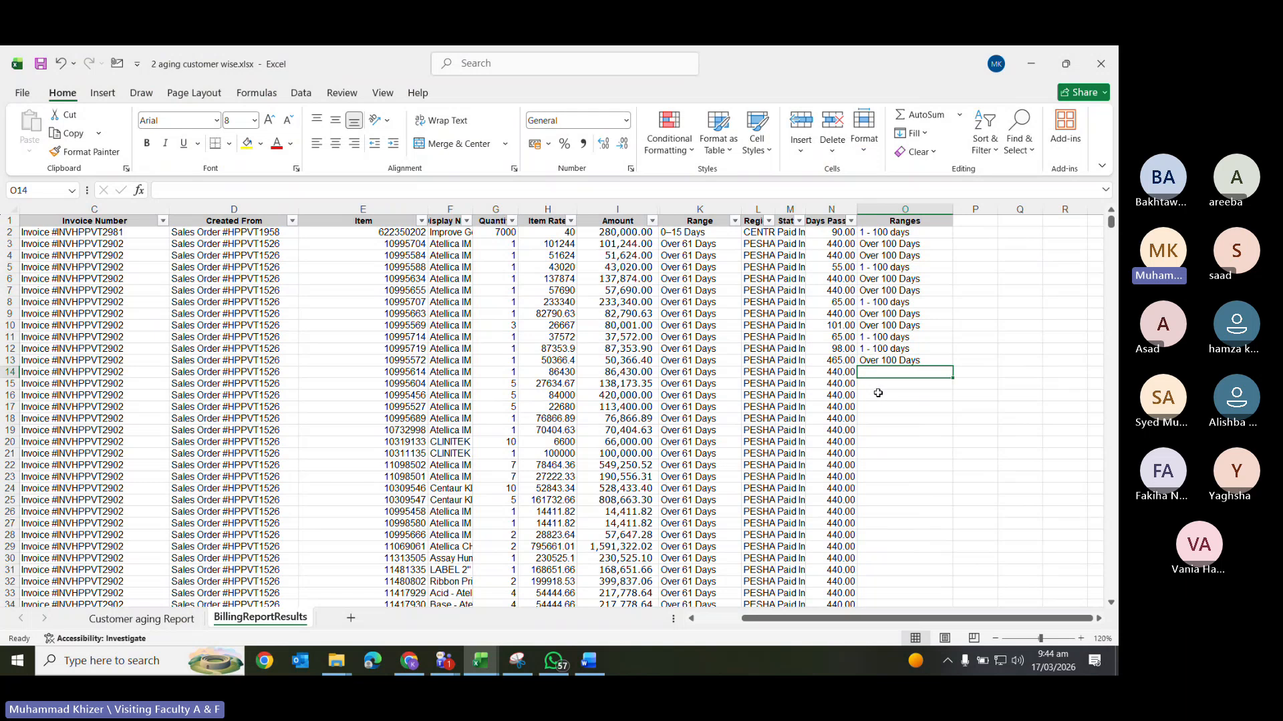
type("if")
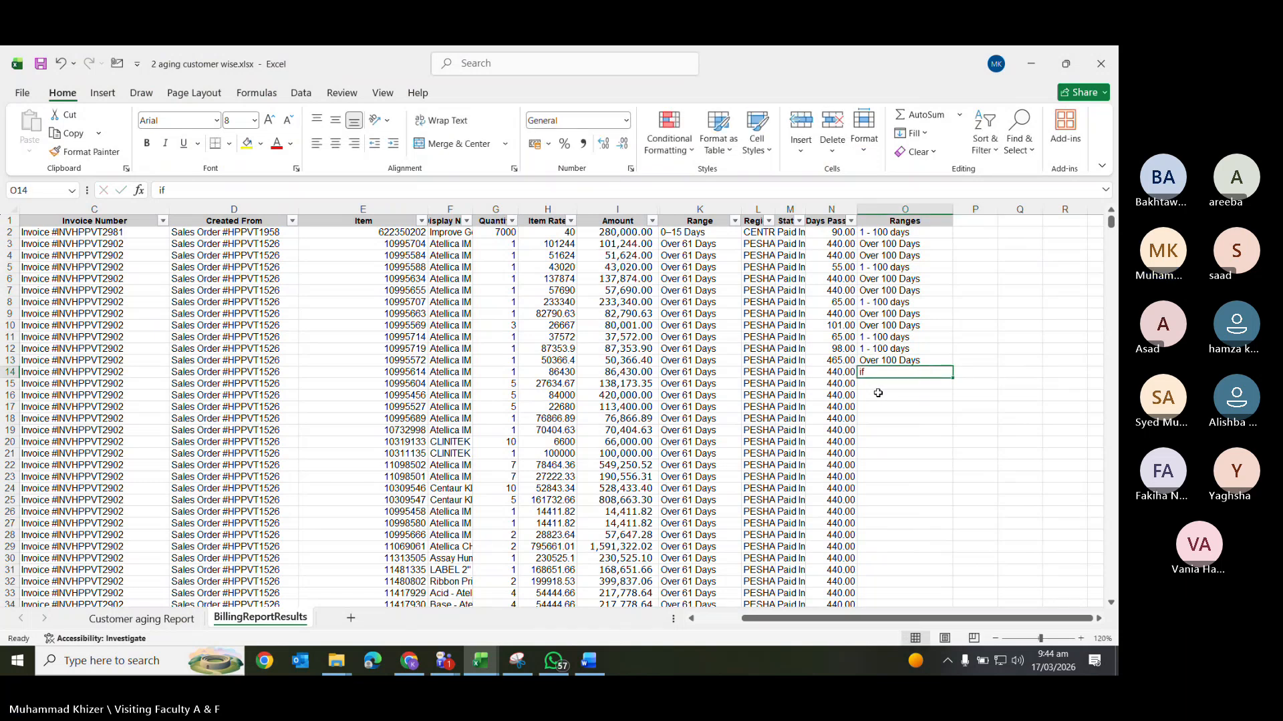
type("=if")
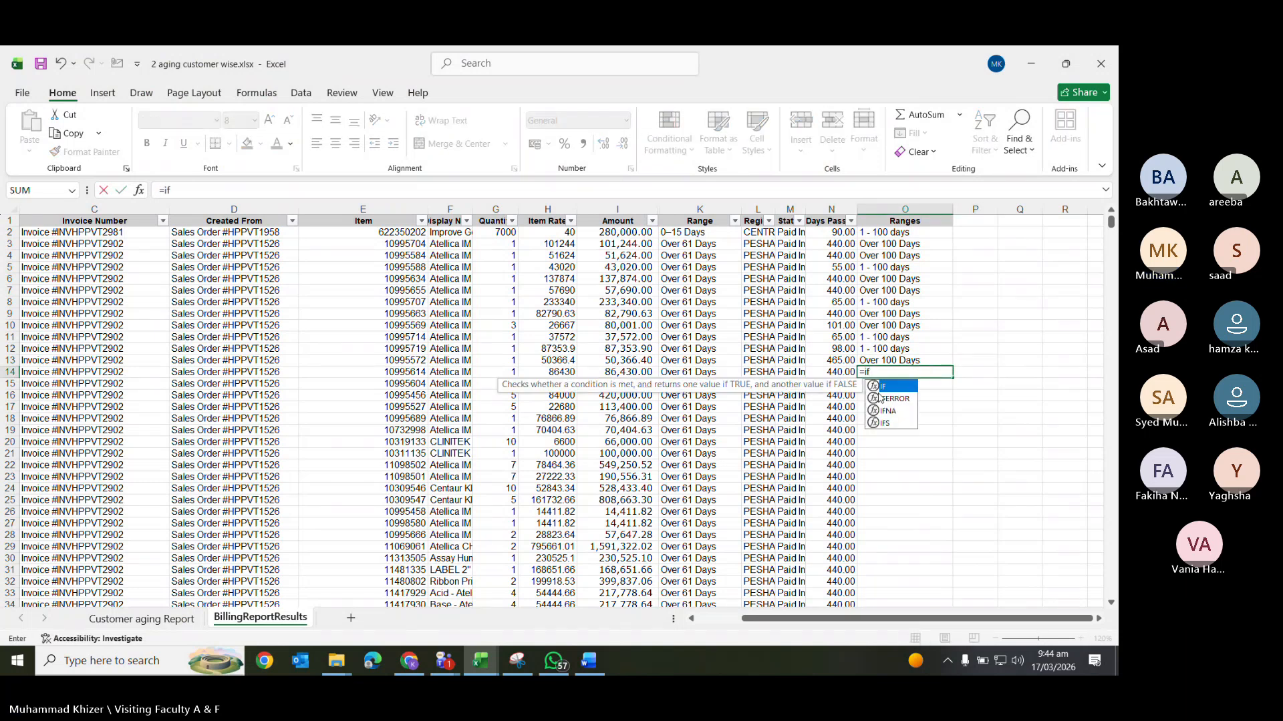
key("Escape")
- Enlarge the worksheet view to 170% with the Days Passed and Ranges columns and their headers in view
left_click(1080, 639)
left_click(1080, 638)
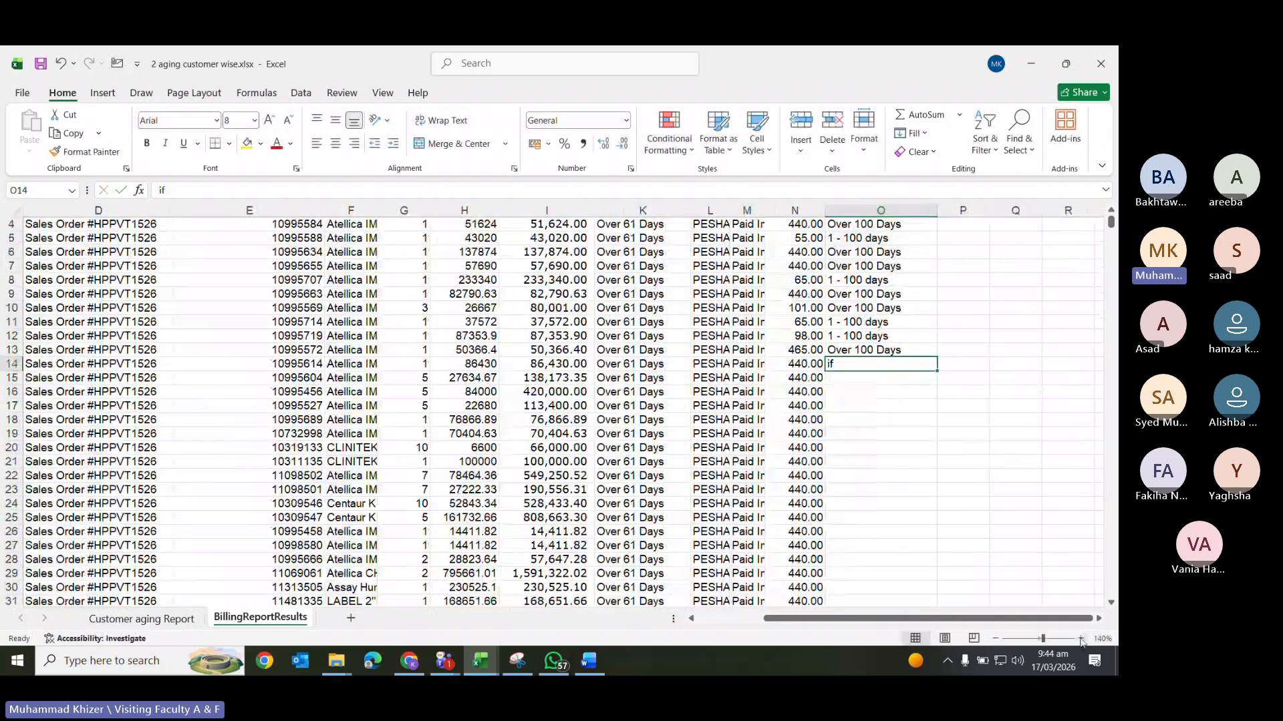
left_click(1080, 638)
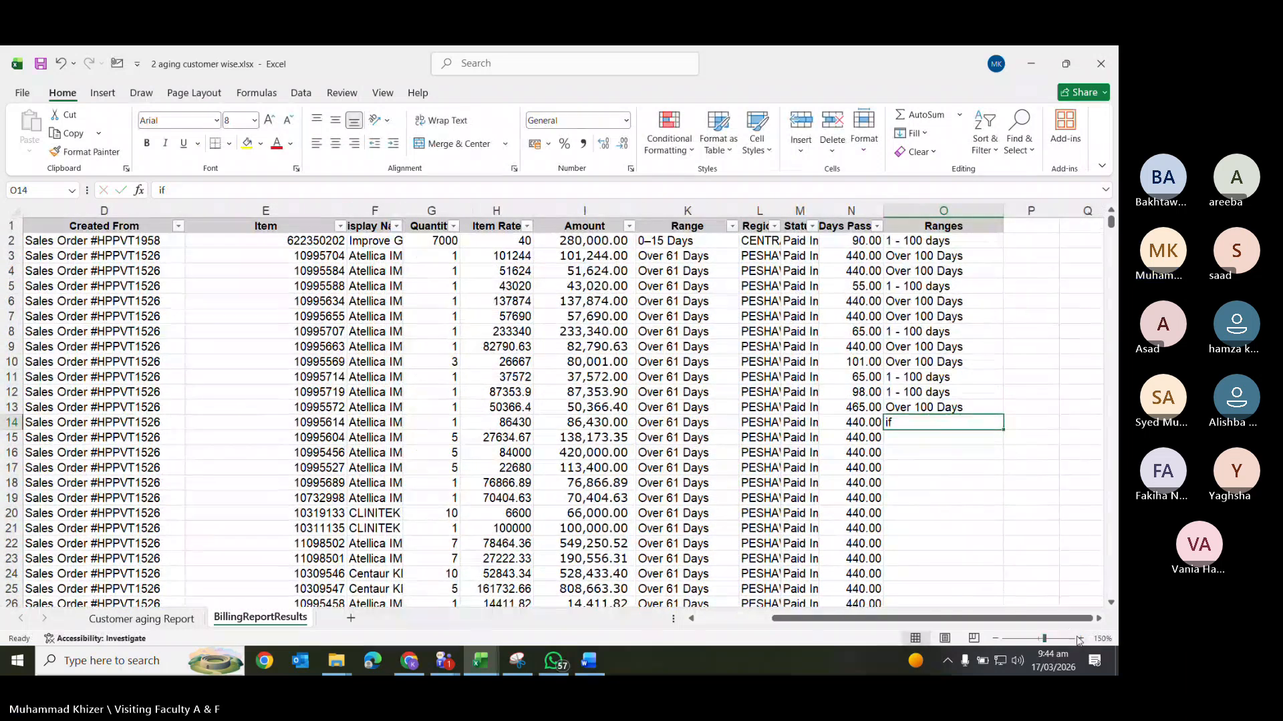
left_click(1081, 639)
left_click(1080, 639)
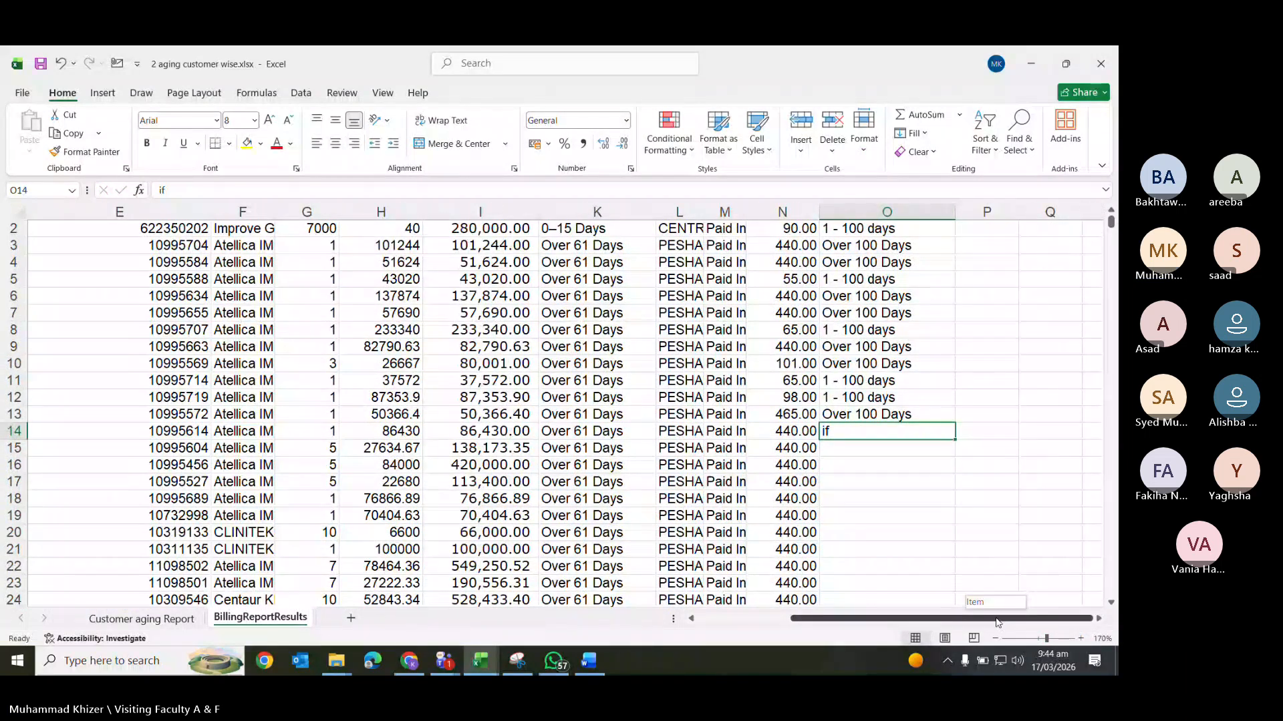
scroll(966, 596, "up", 1)
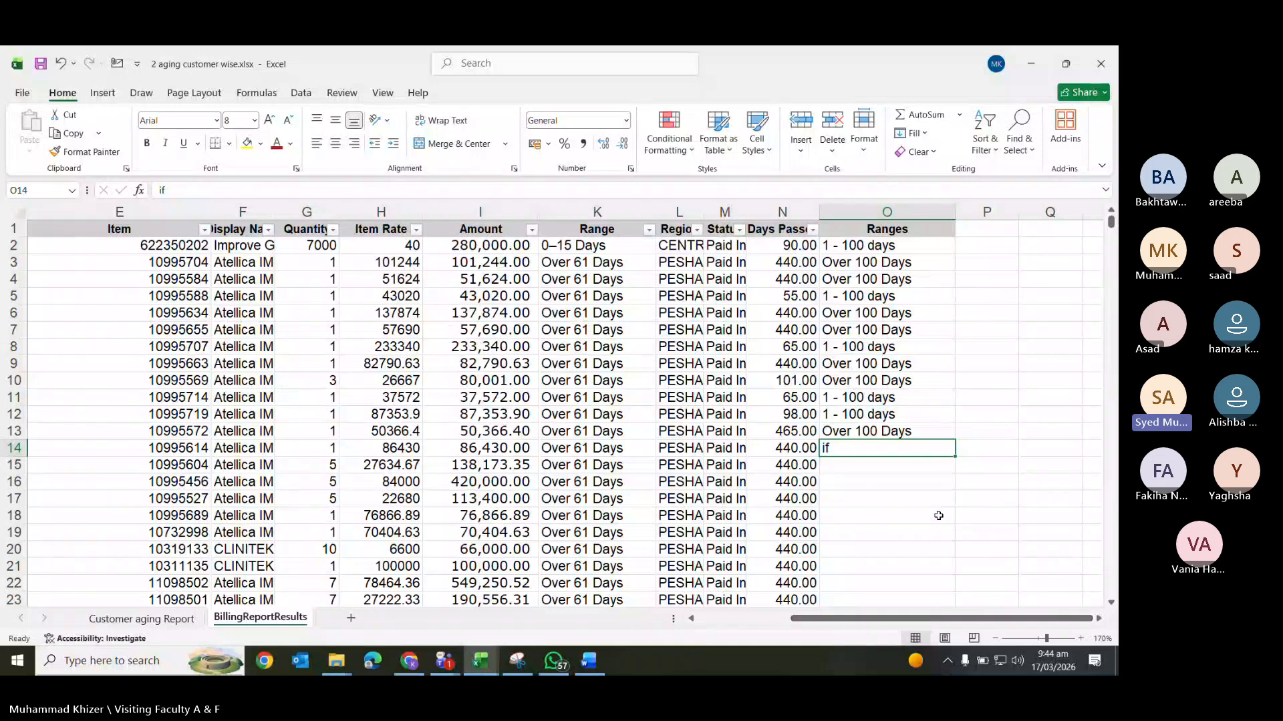
- Undo the recent entries in cell O14 of the Ranges column
key("super")
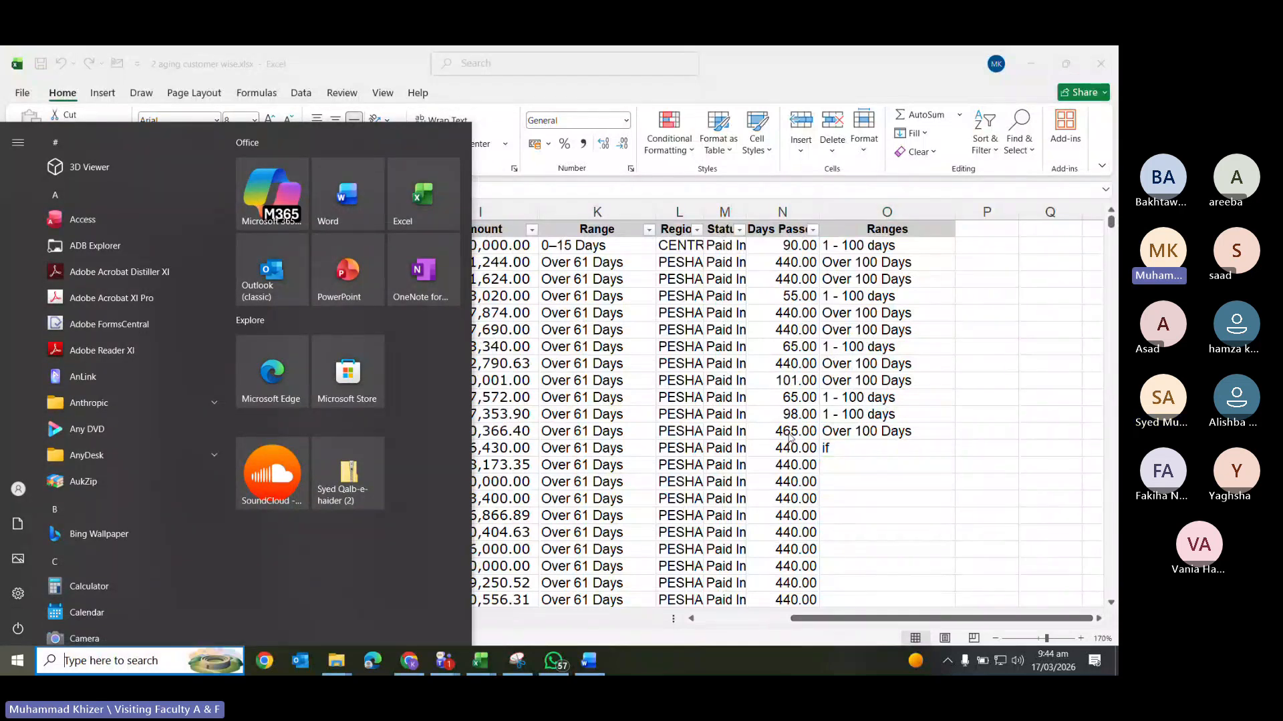
key("Escape")
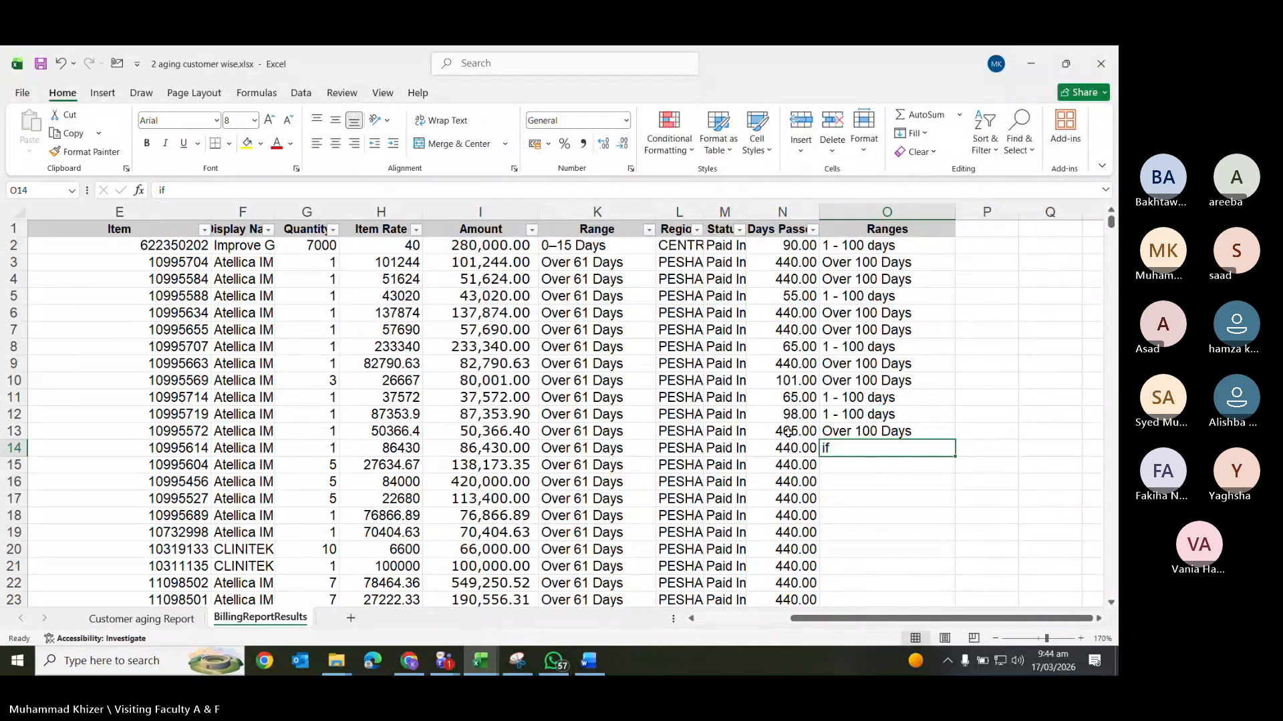
key("ctrl+z")
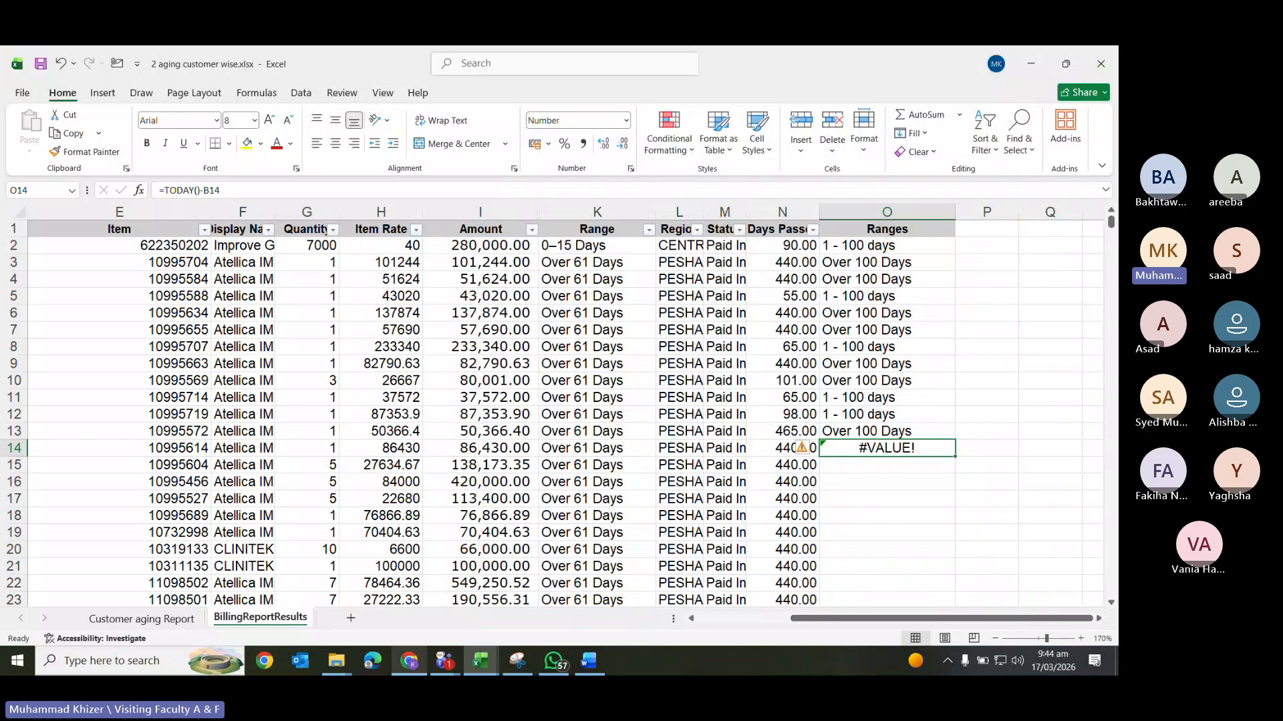
- Switch to Chrome, search Google for "screen recording windows 10", and read the full AI Overview on built-in recorders
left_click(409, 662)
left_click(414, 98)
type("screen")
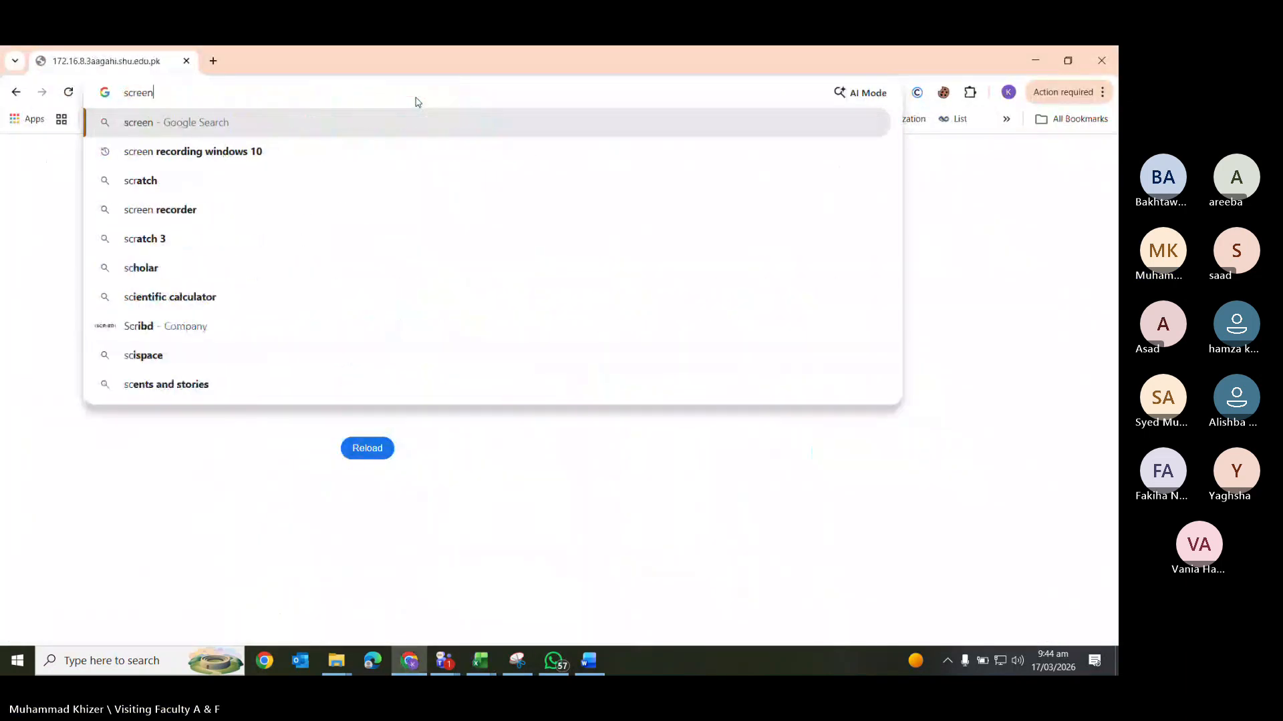
key("Down")
key("Return")
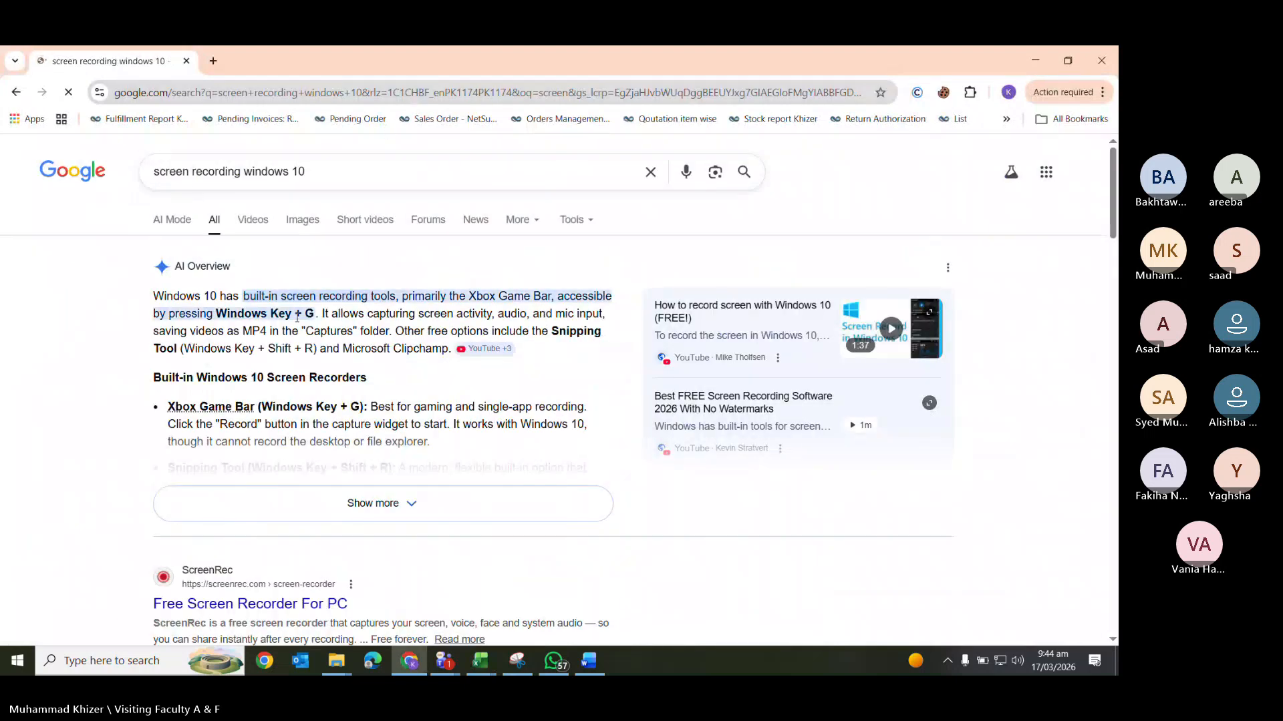
left_click(410, 502)
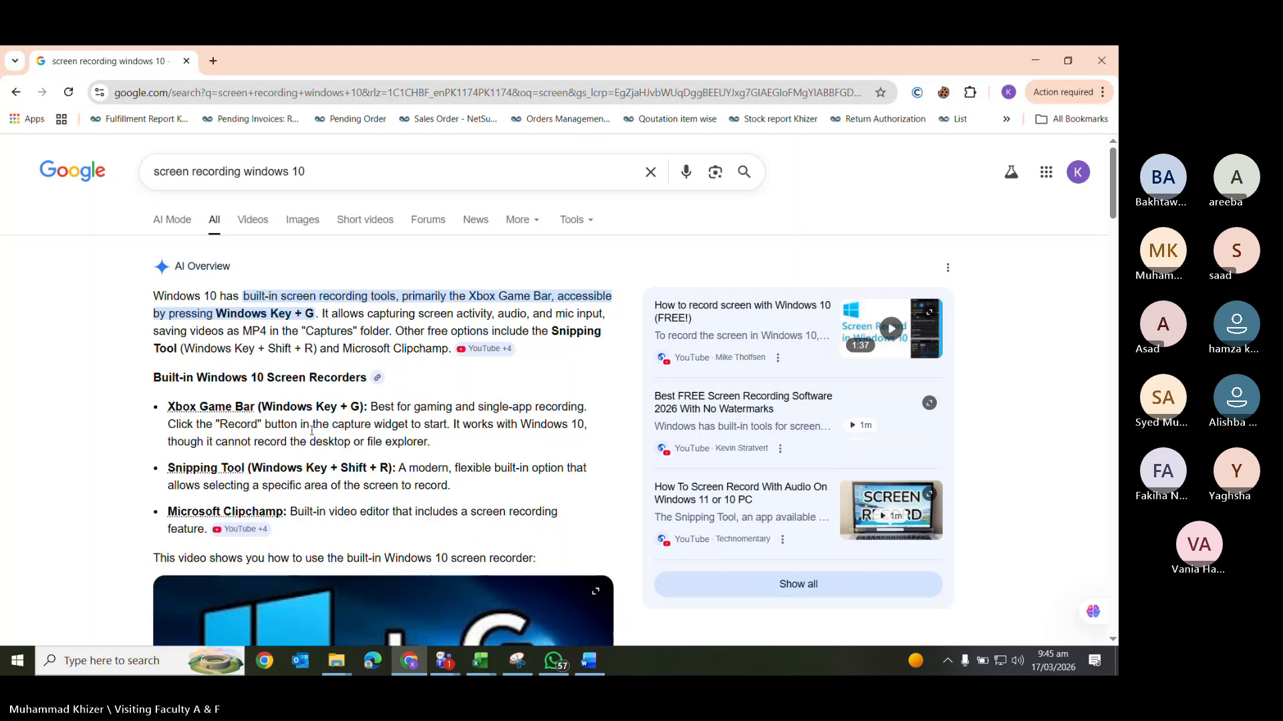
scroll(300, 434, "down", 2)
scroll(314, 301, "up", 2)
- Search Google for the suggested query "screen recording windows 11" and read the results
left_click(331, 187)
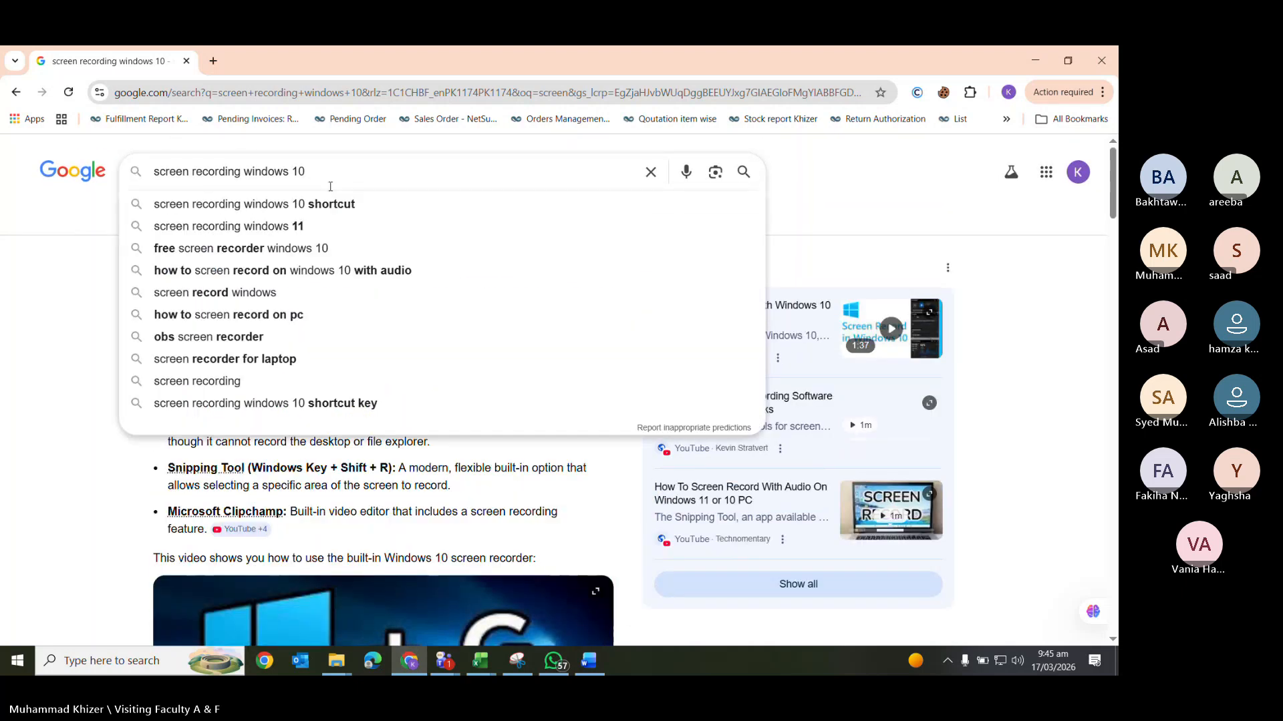
key("Down")
key("Down")
key("Return")
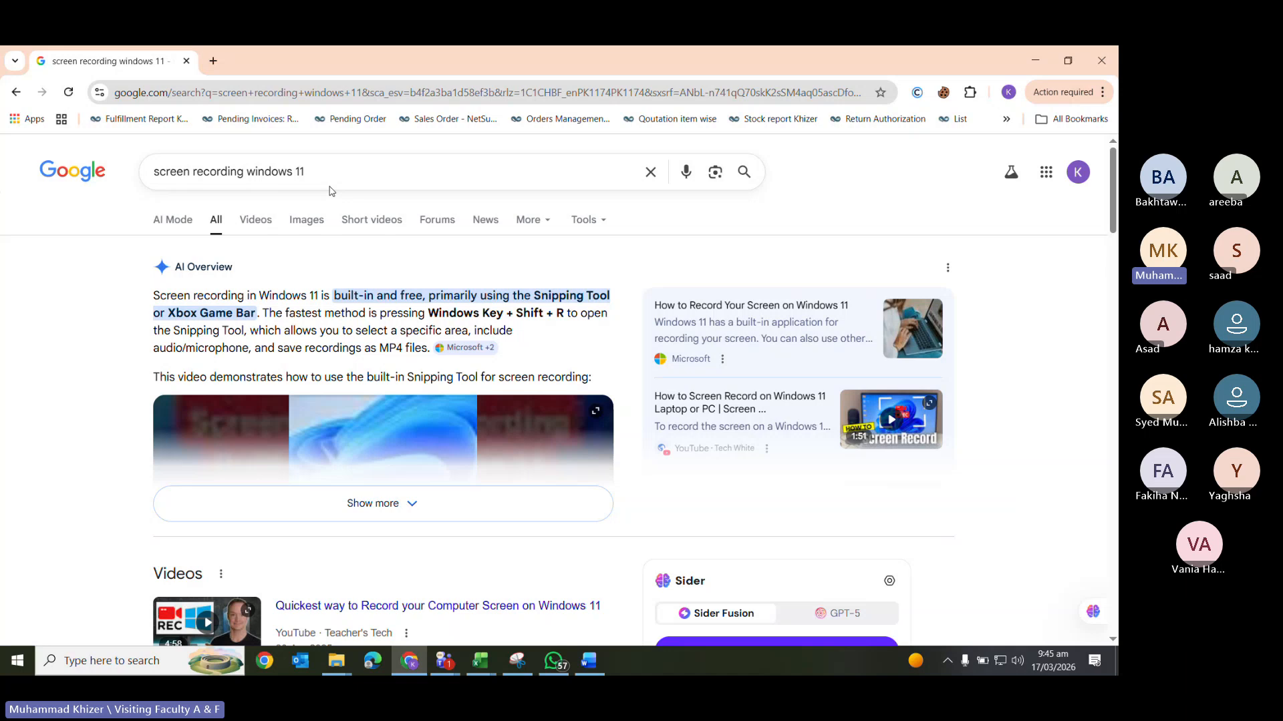
- Return to the Excel workbook and clear the contents of cell O14 in the Ranges column
key("alt+Tab")
left_click(595, 313)
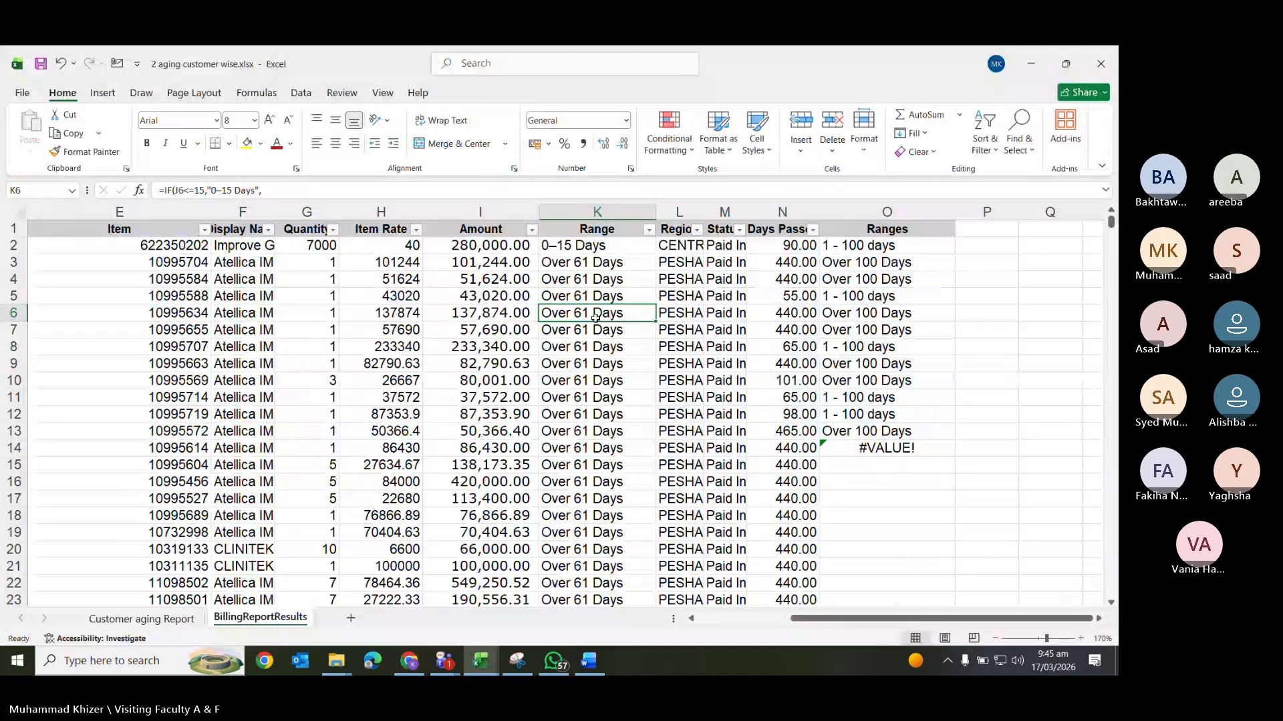
left_click(823, 418)
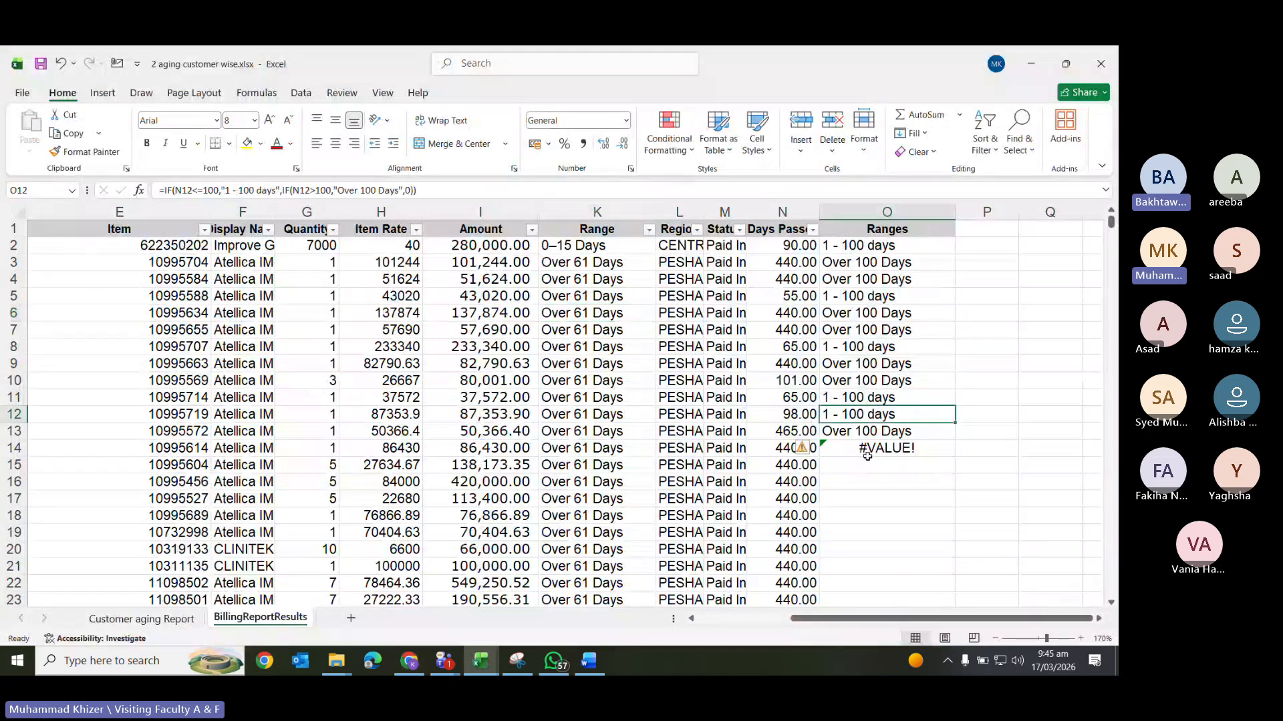
left_click(868, 458)
key("Down")
key("Down")
key("Up")
key("Up")
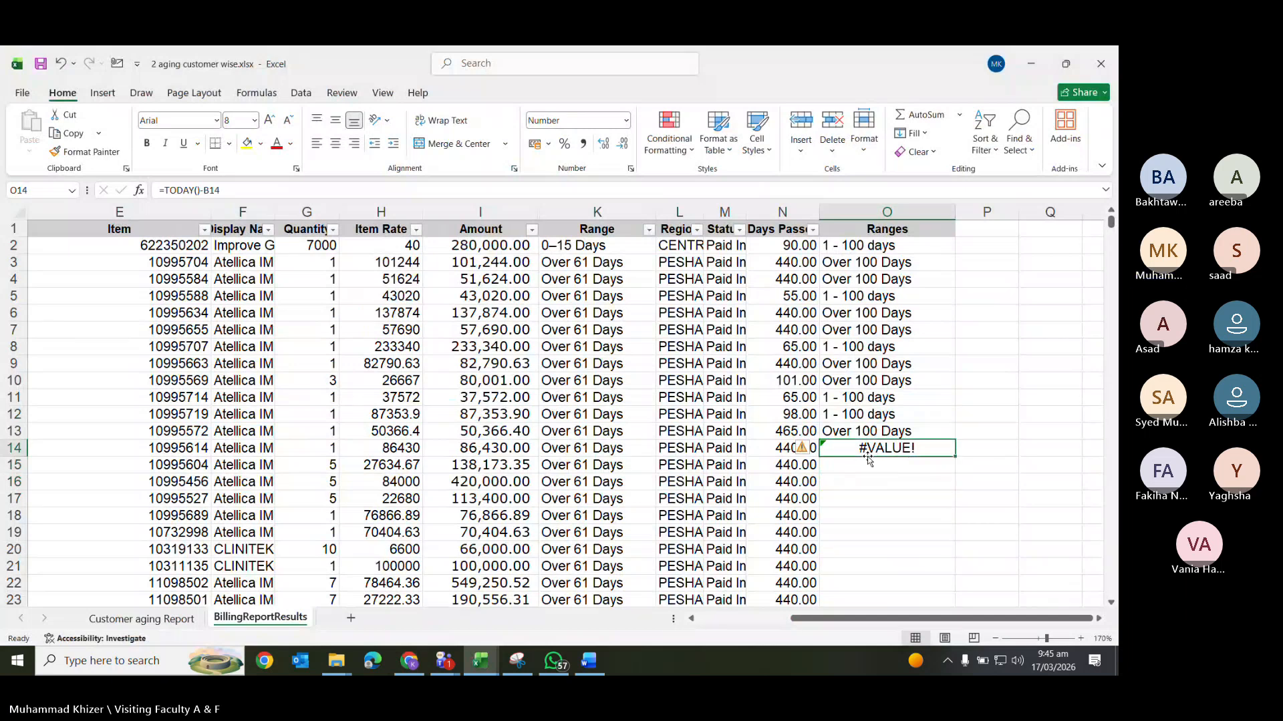
key("Delete")
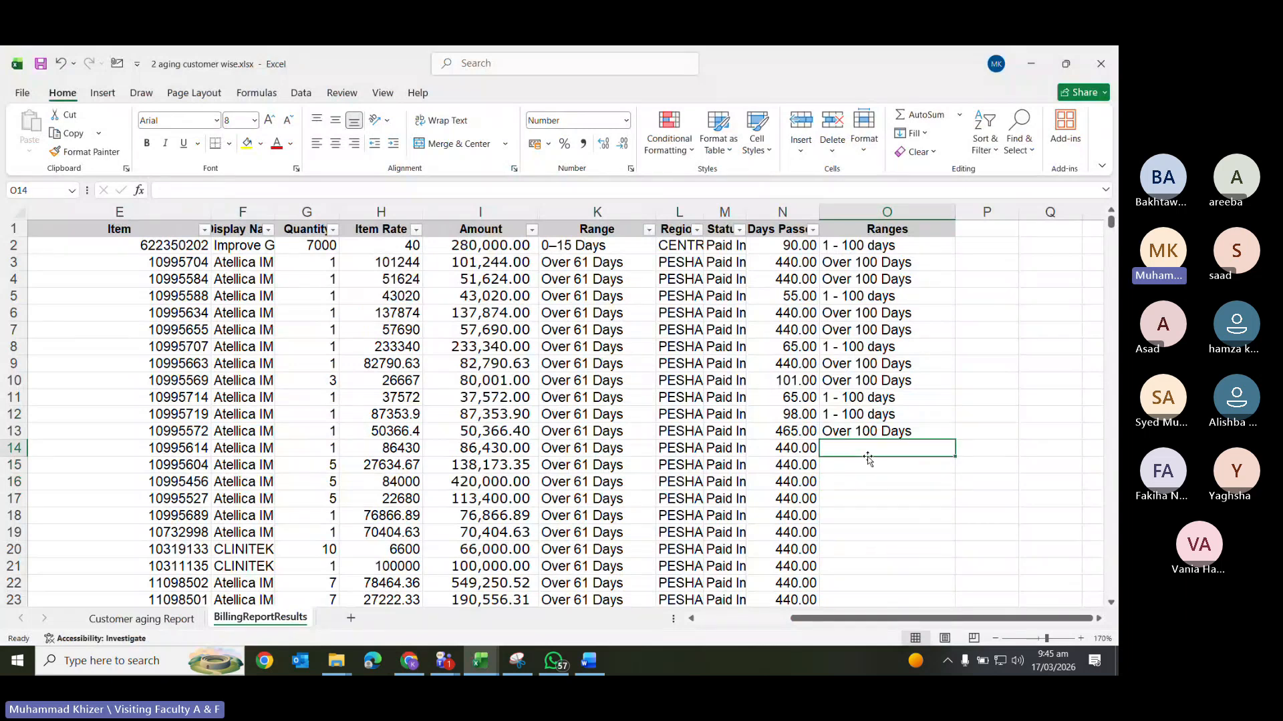
type("=IF(")
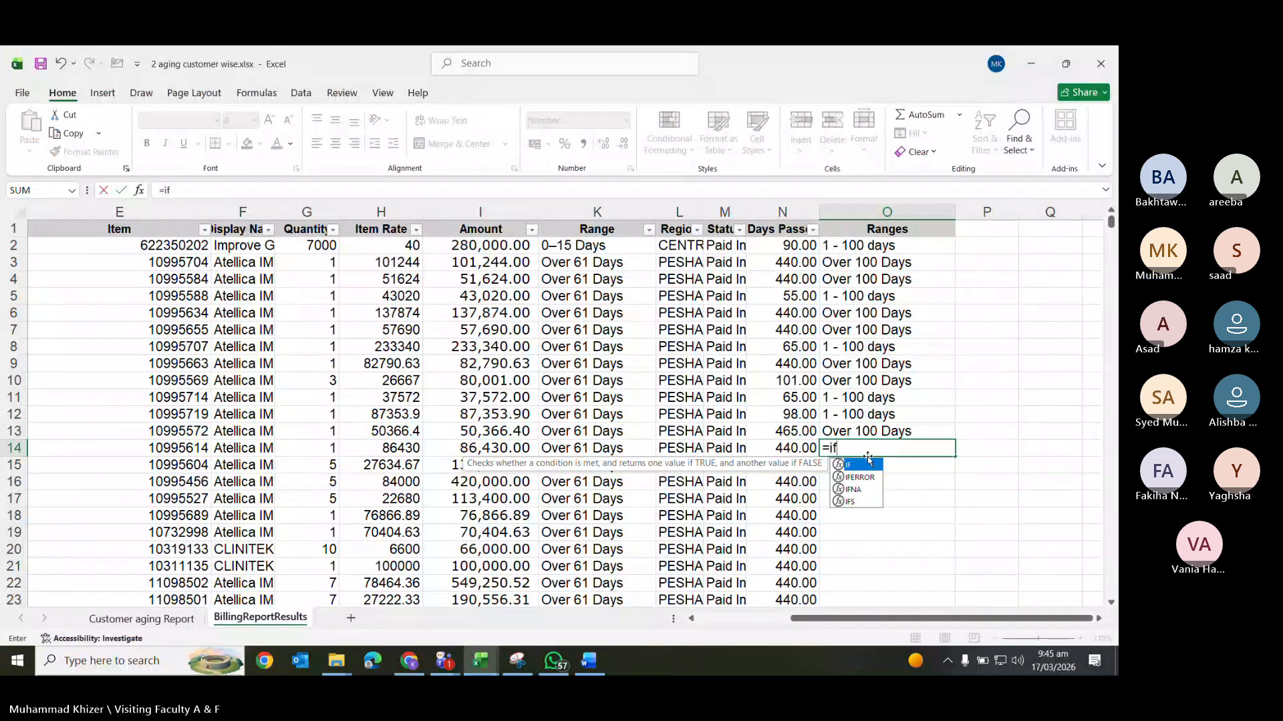
key("Left")
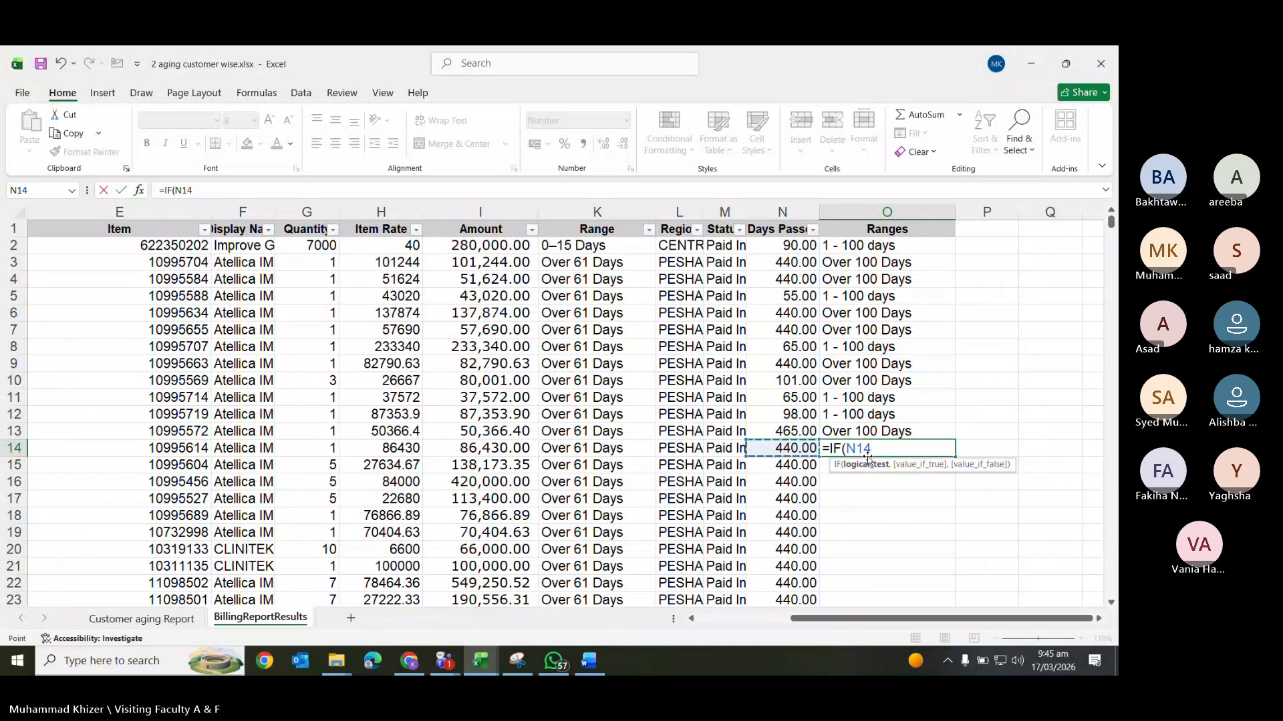
key("Escape")
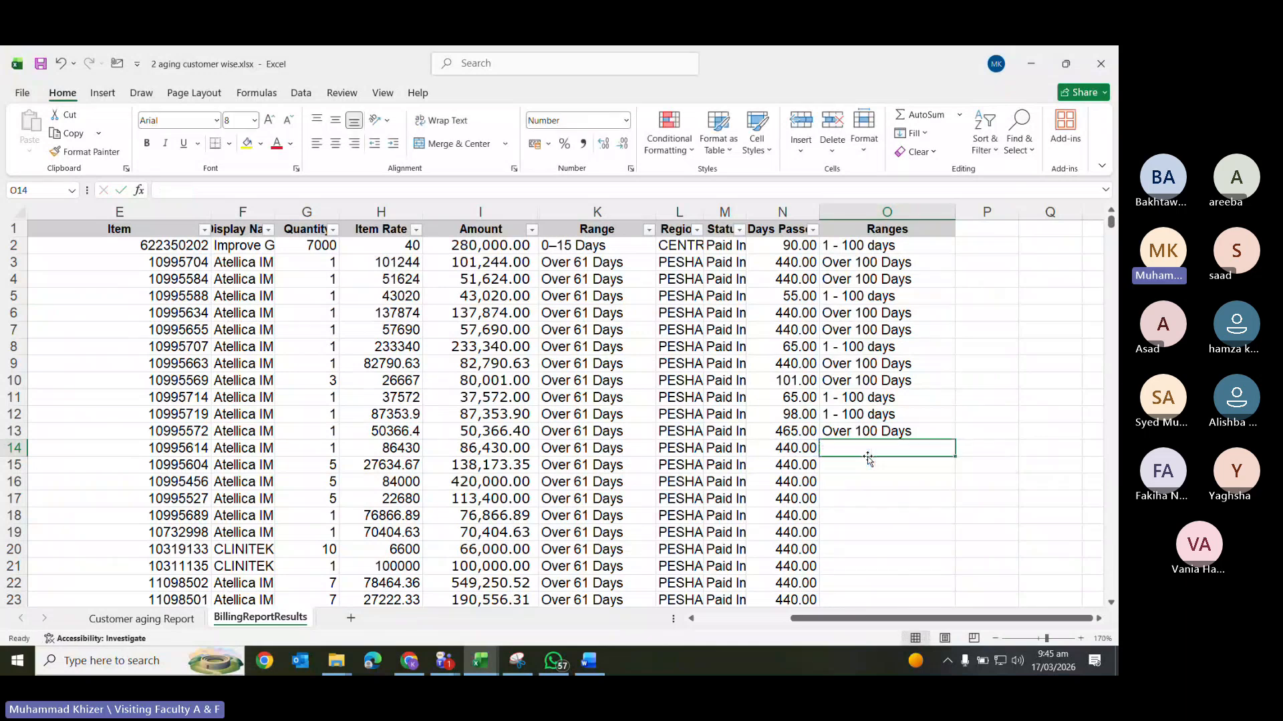
- Clear all the existing range formulas below the Ranges header, from O2 through O13
key("Up")
key("ctrl+shift+Up")
key("shift+Down")
key("Delete")
key("ctrl+Up")
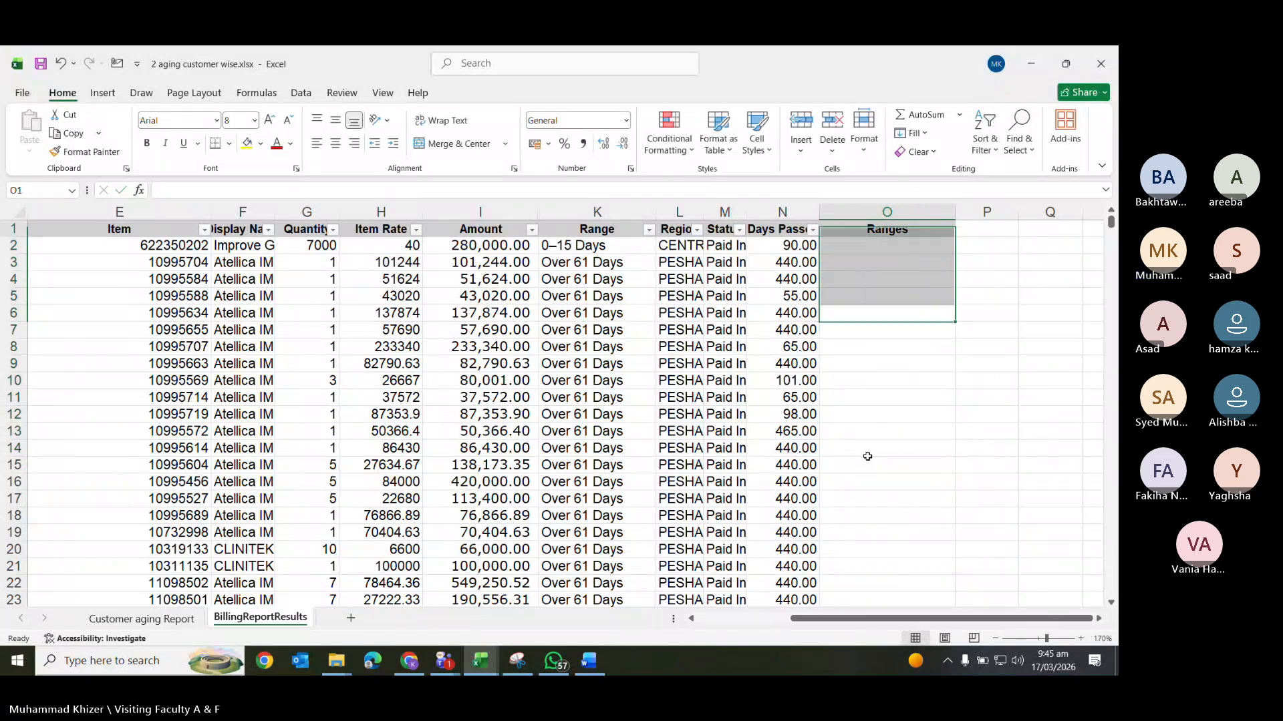
- Begin an IF formula in cell O2 with the logical test N2<=100
key("Down")
type("=if")
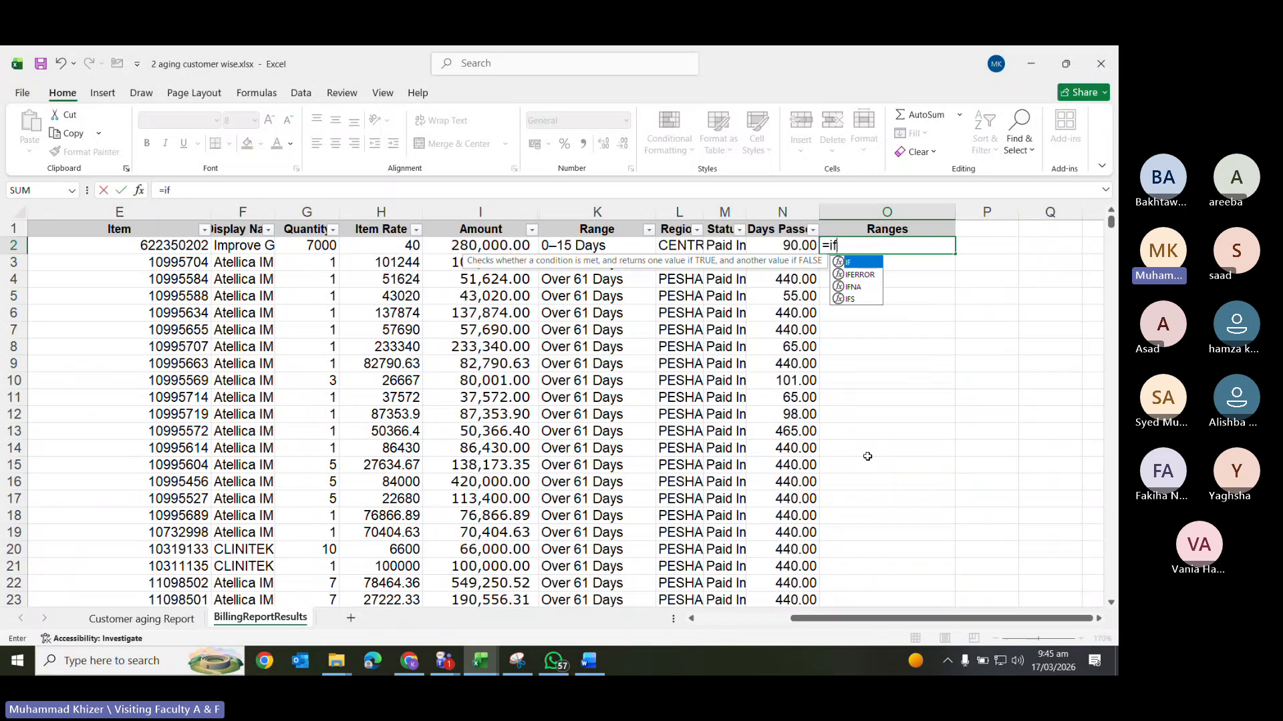
key("Tab")
key("Left")
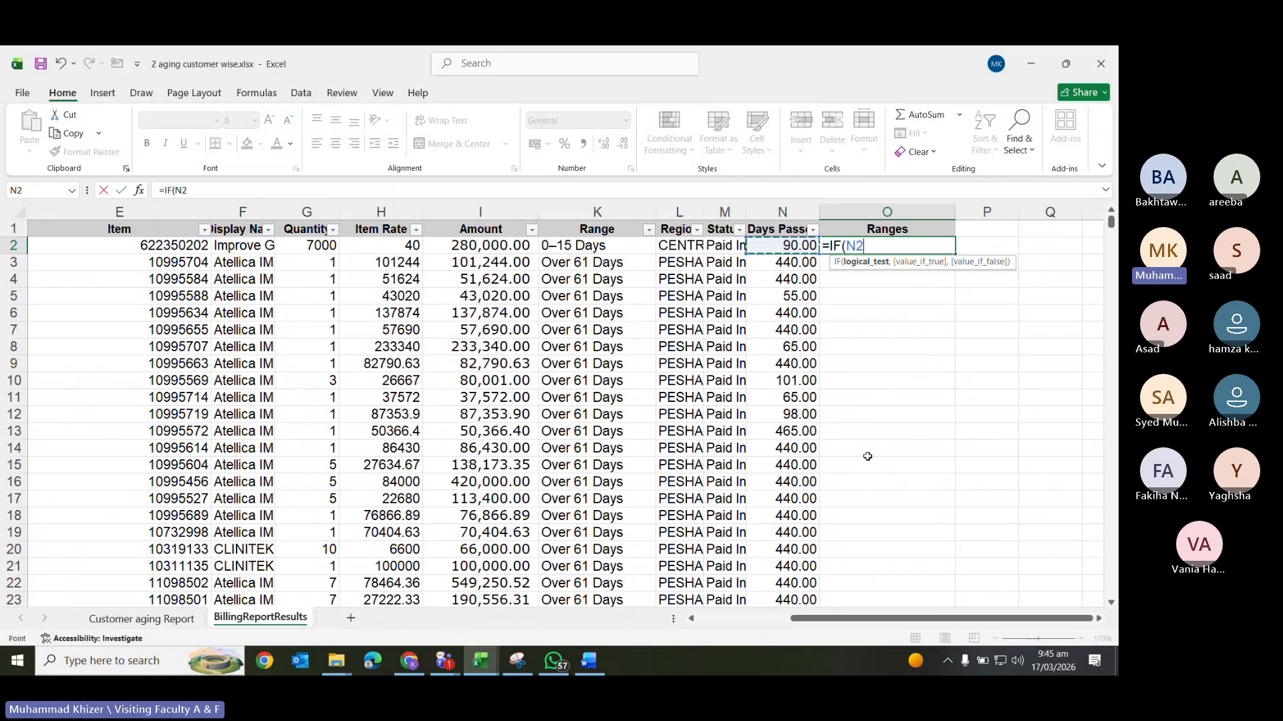
type("<=")
type("100,")
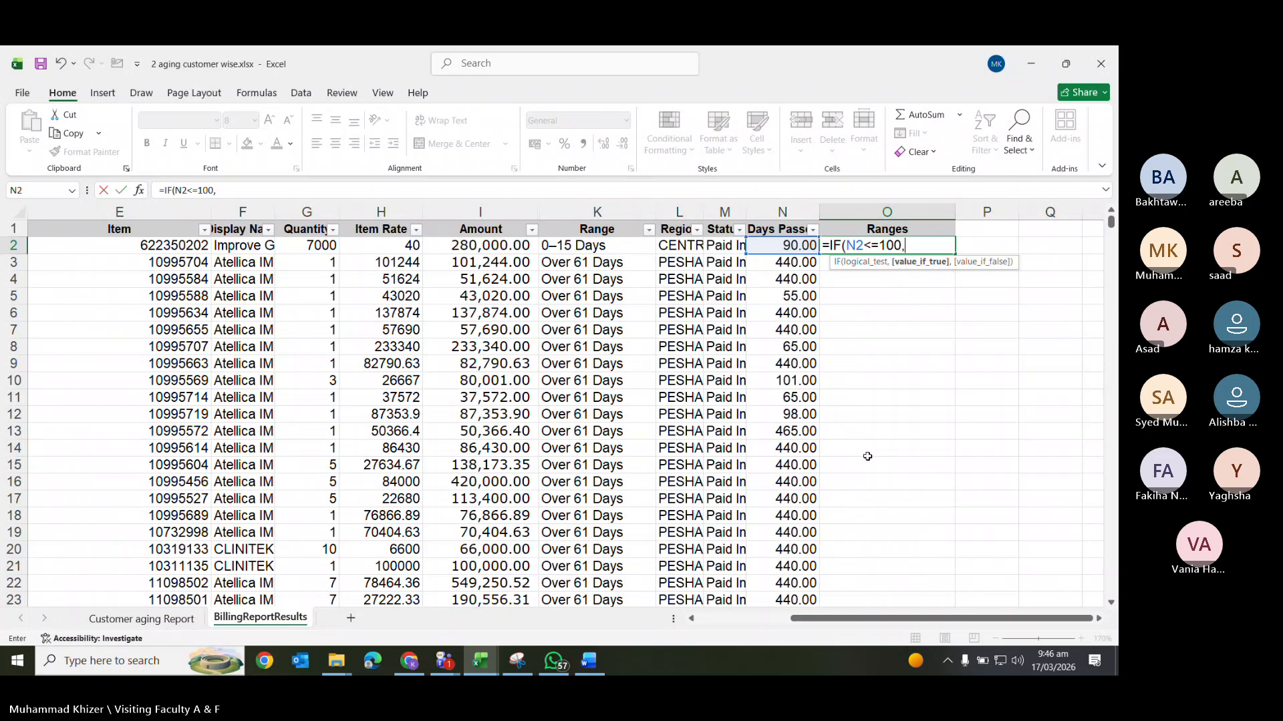
type("\"")
- Give the first IF the true result "under 100 days" and continue to its false argument
type("under 100 dau")
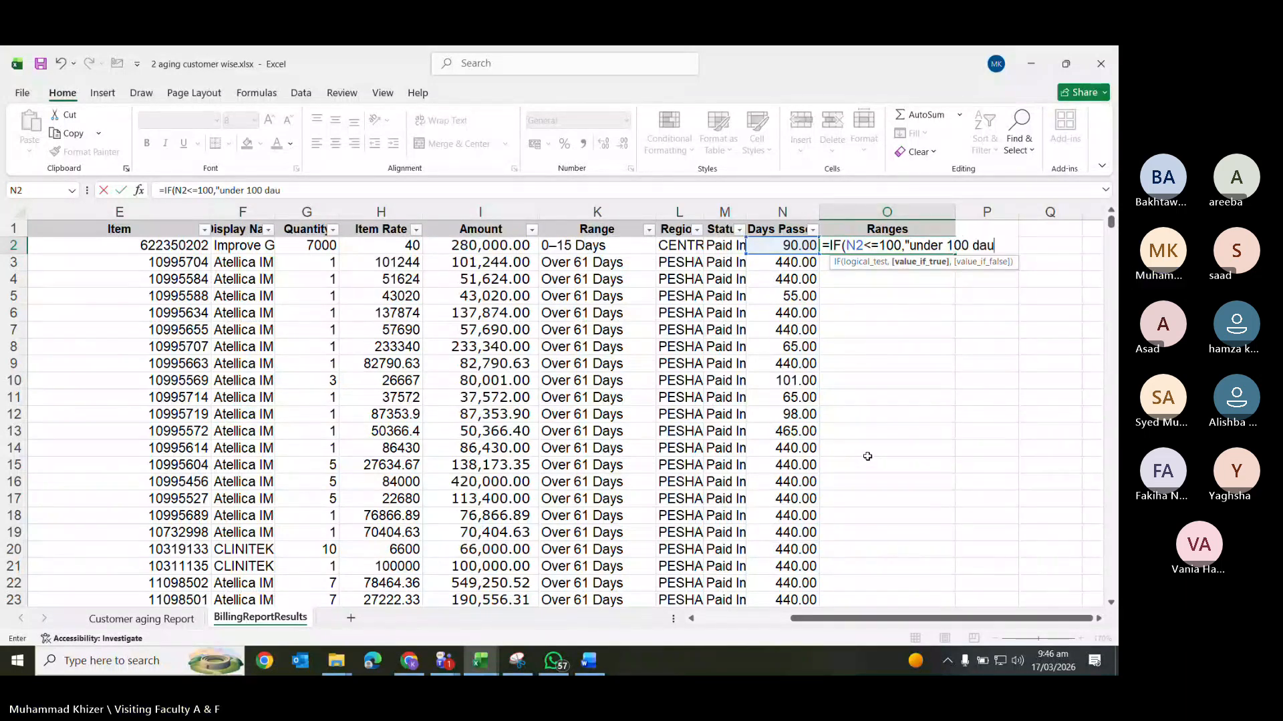
key("BackSpace")
type("ys")
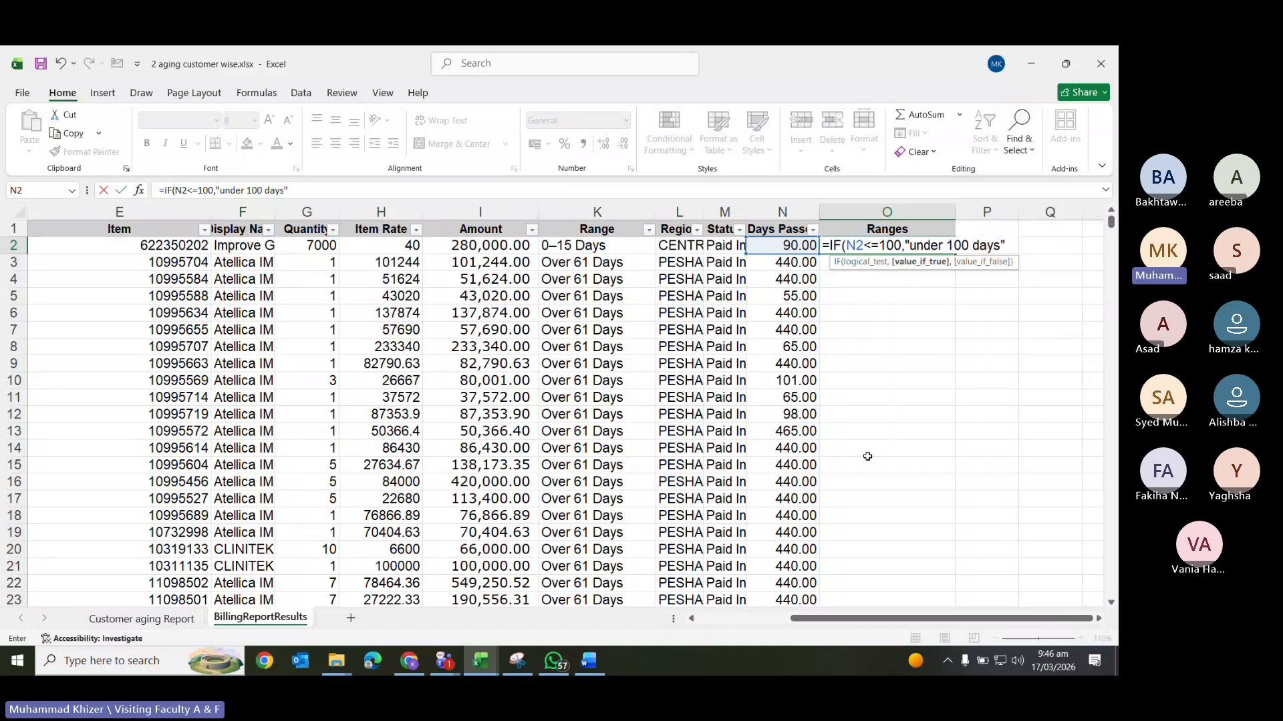
type("\",IF(")
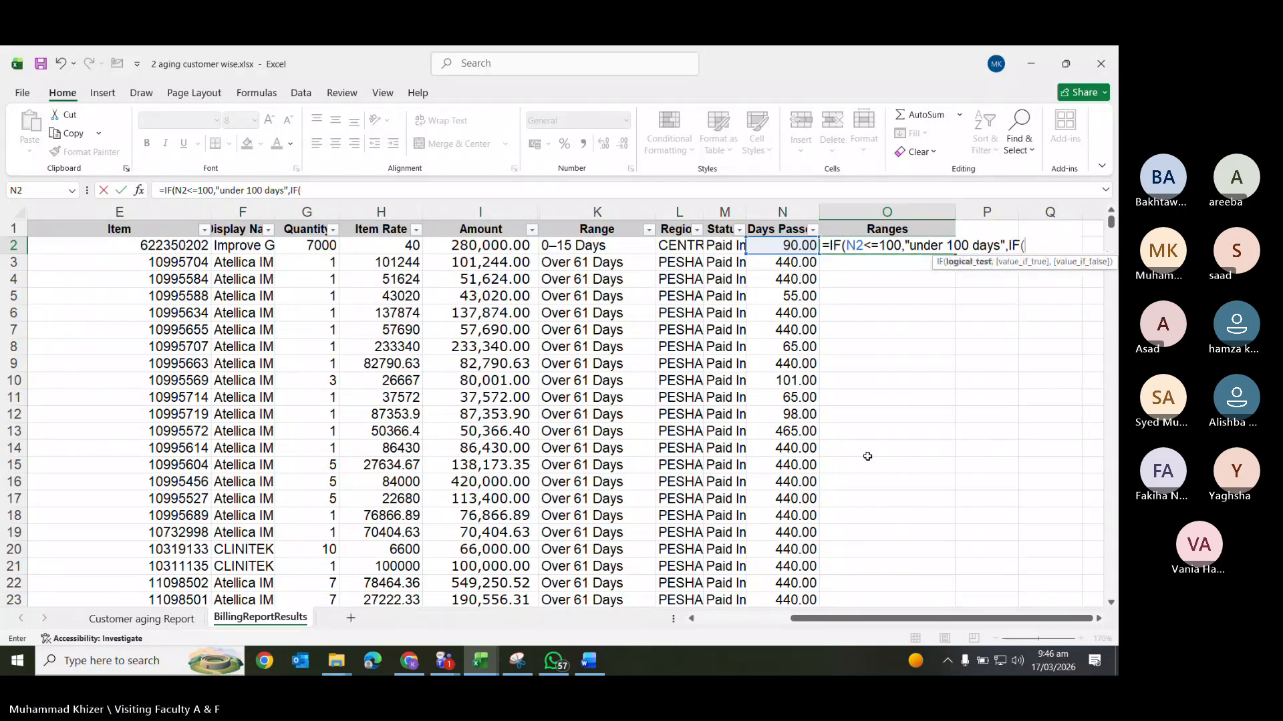
- Nest a second IF as the false argument, with the logical test N2<=101
key("Left")
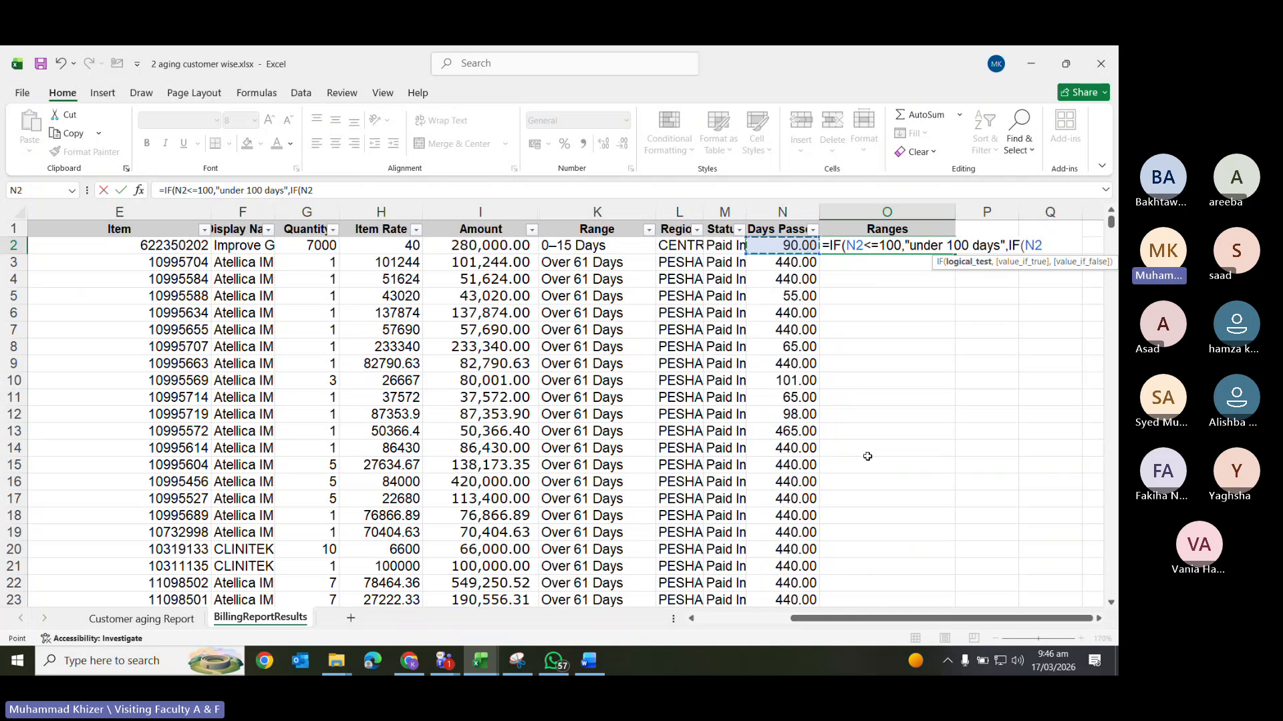
type("<=101,")
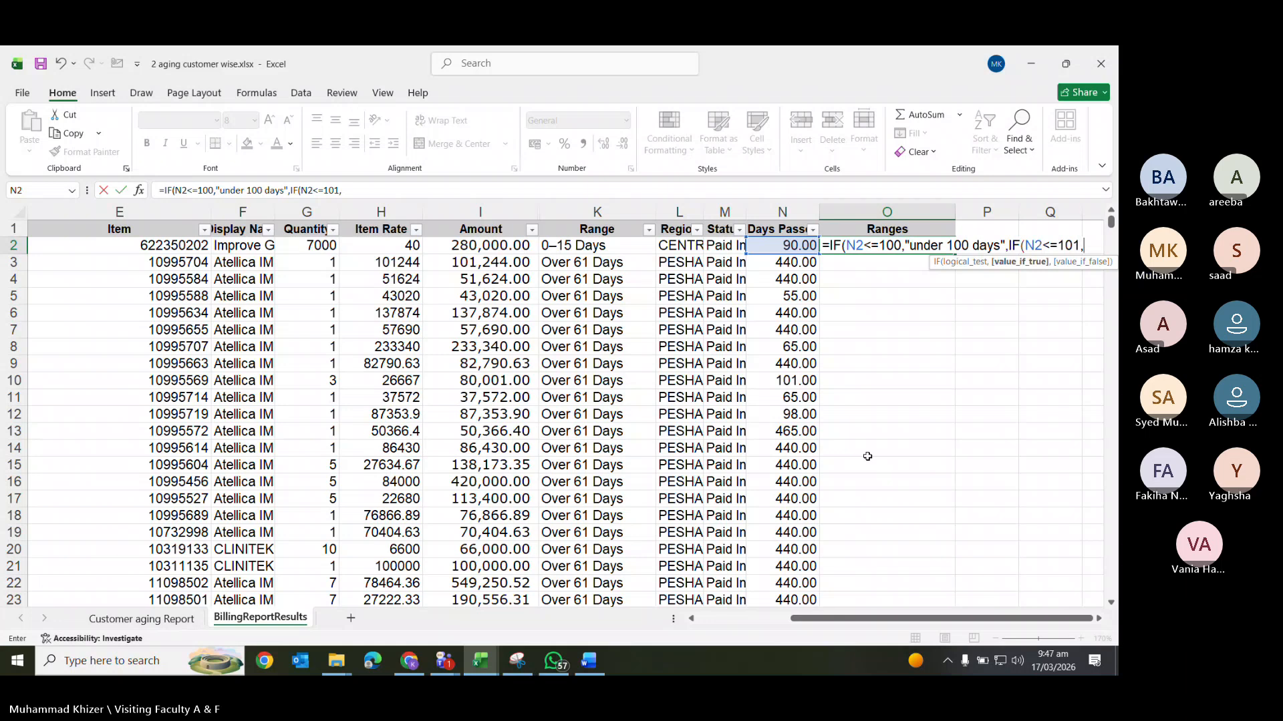
type("\"Over")
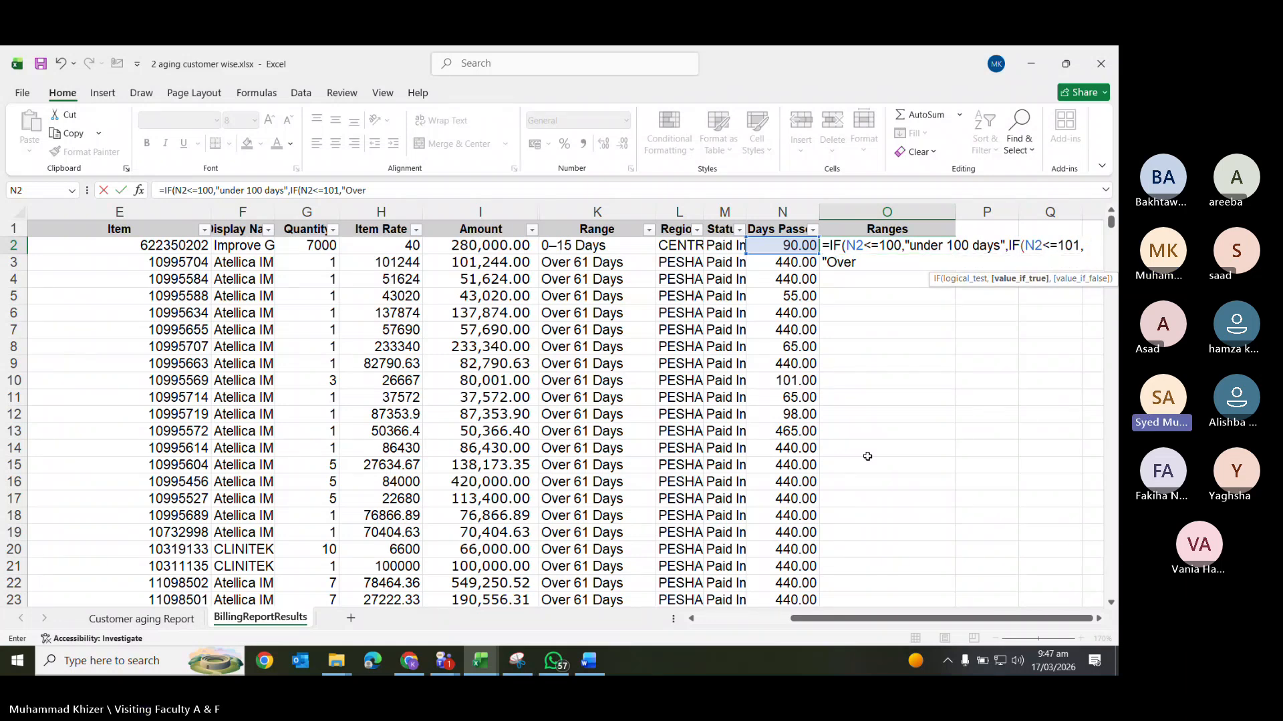
- Give the second IF the true result "100 - 200 days" and continue to its false argument
key("BackSpace")
key("BackSpace")
key("BackSpace")
key("BackSpace")
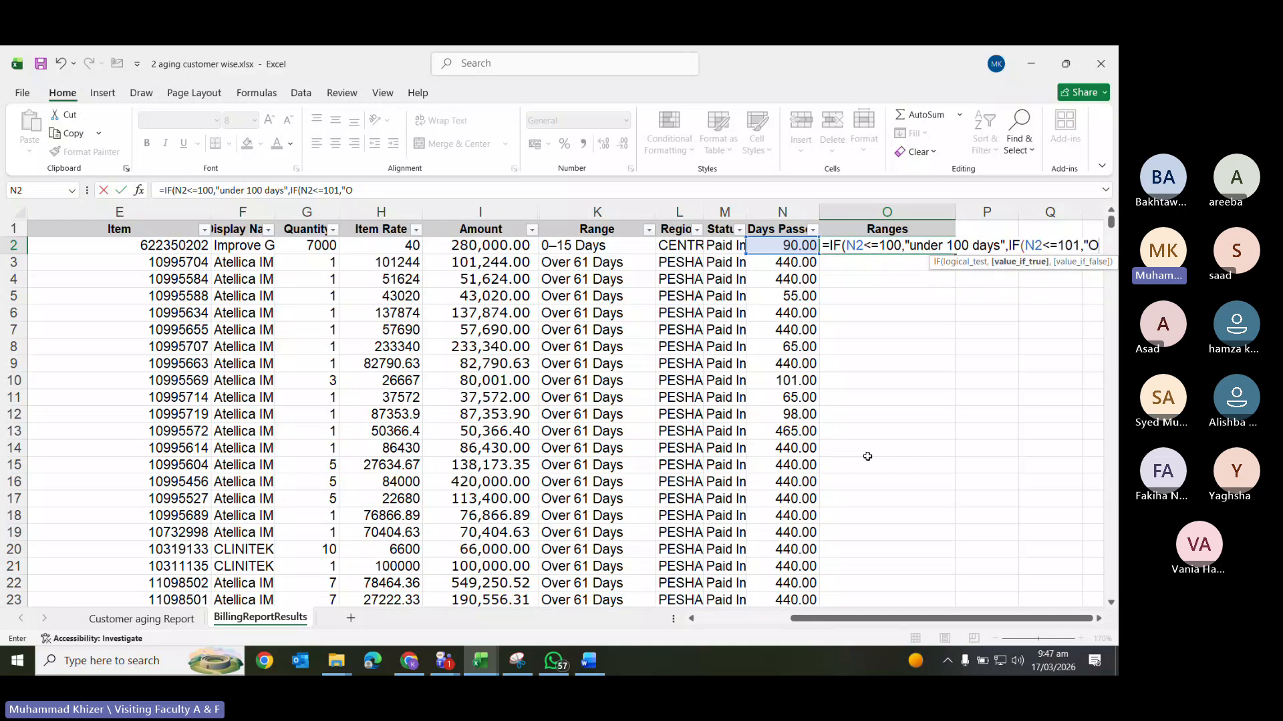
key("BackSpace")
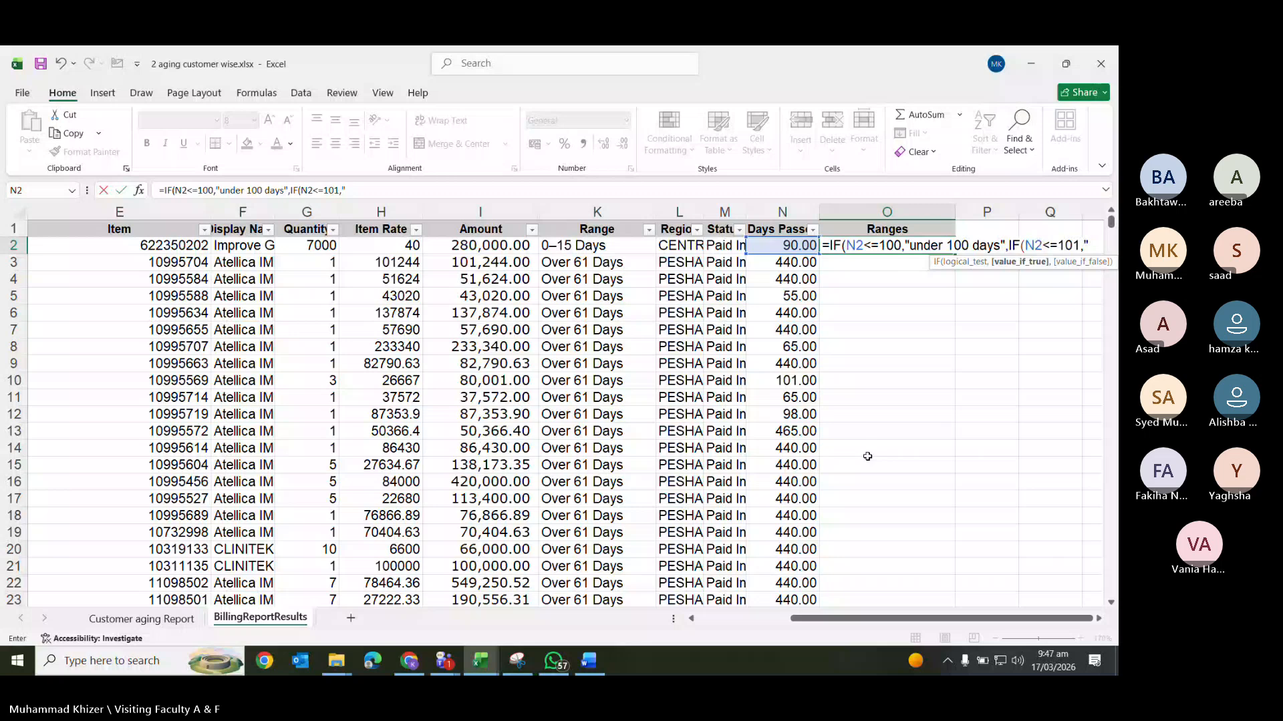
type("100")
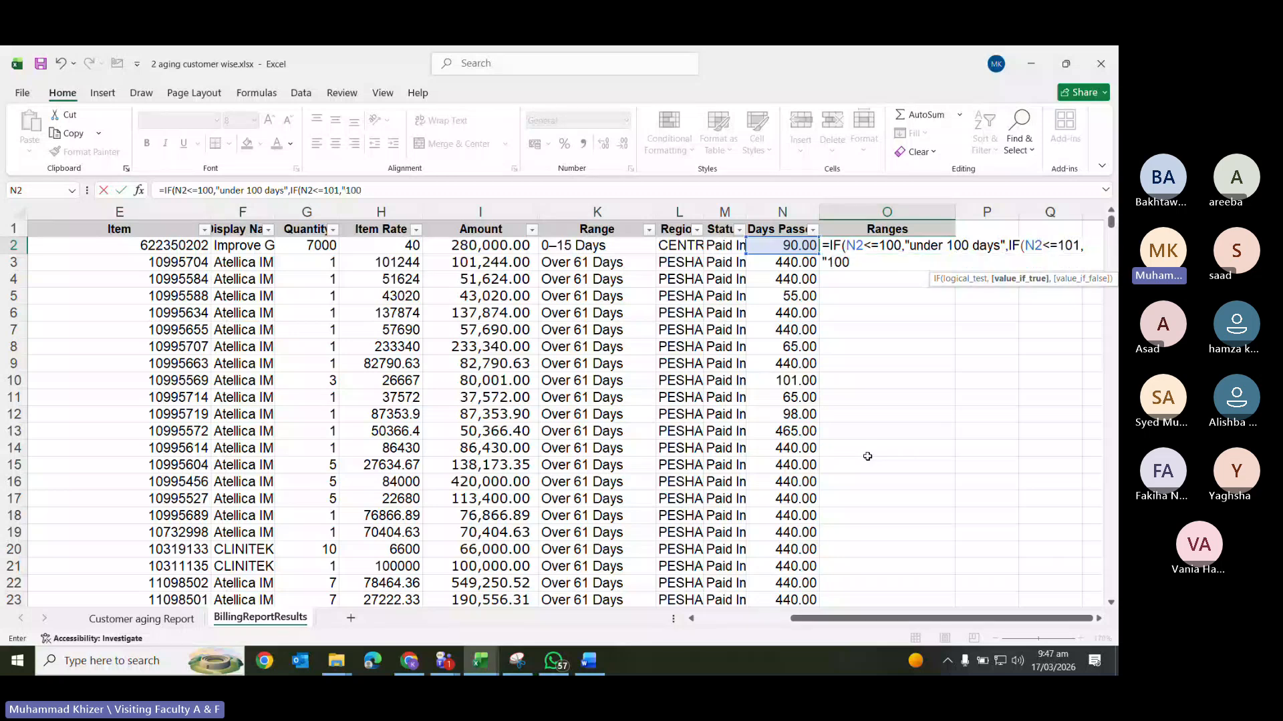
type(" - 200 days\"")
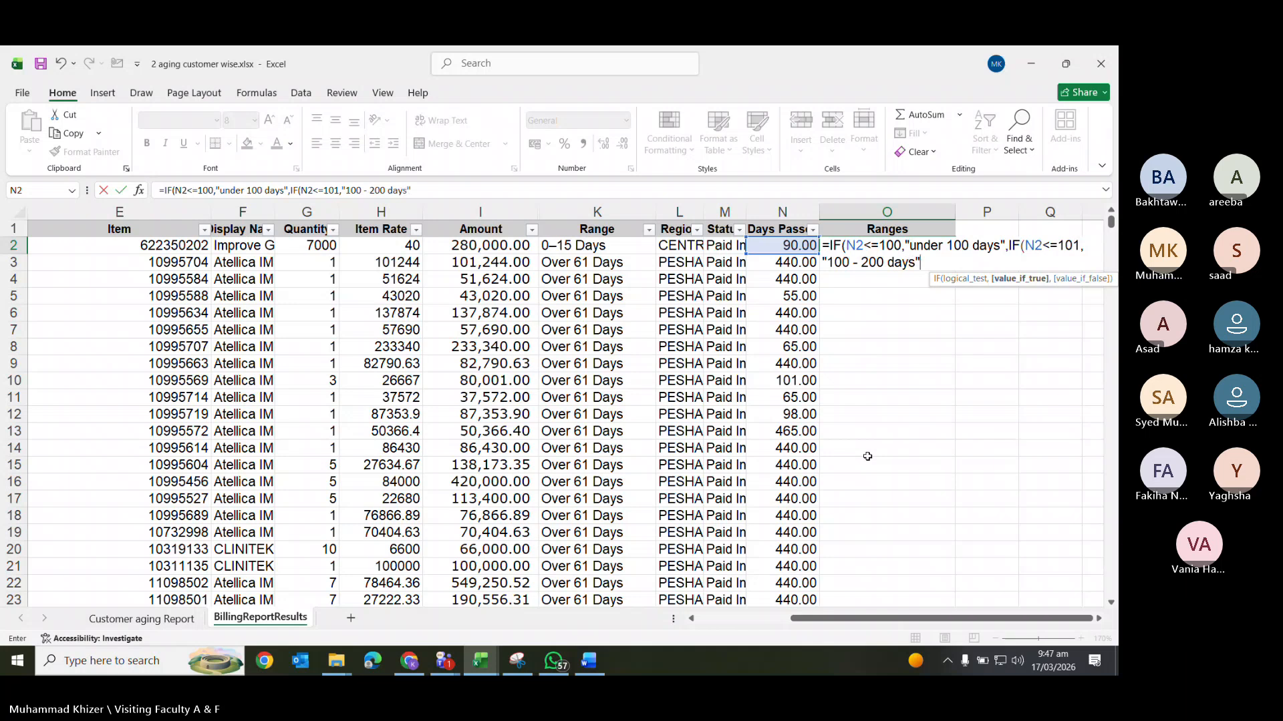
type(",")
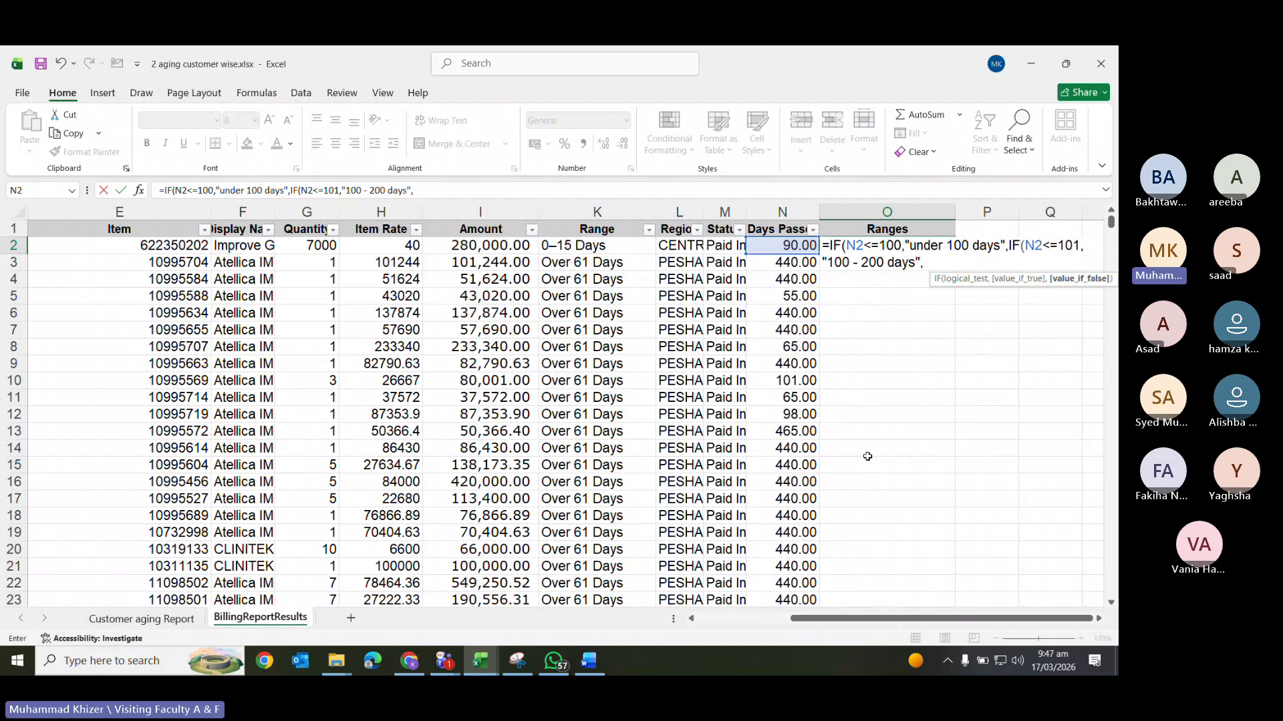
type("IF(")
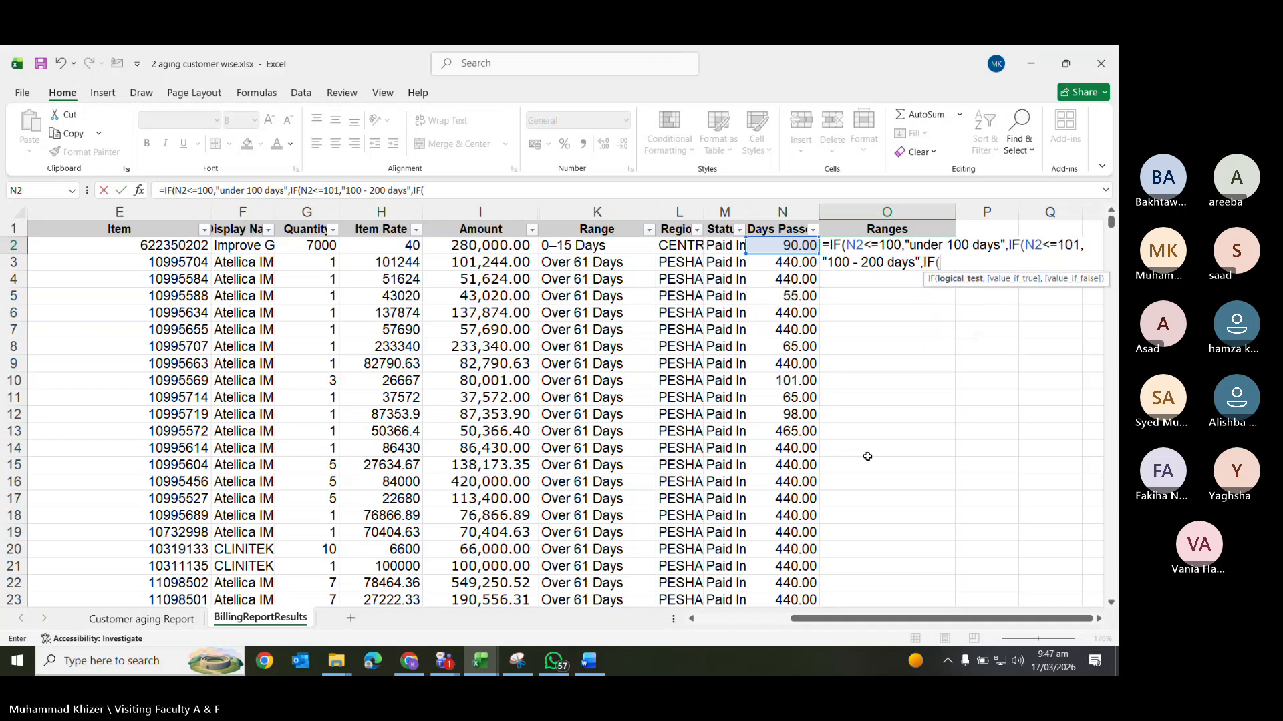
- Nest a third IF in the O2 formula with the logical test N2>=201
key("Left")
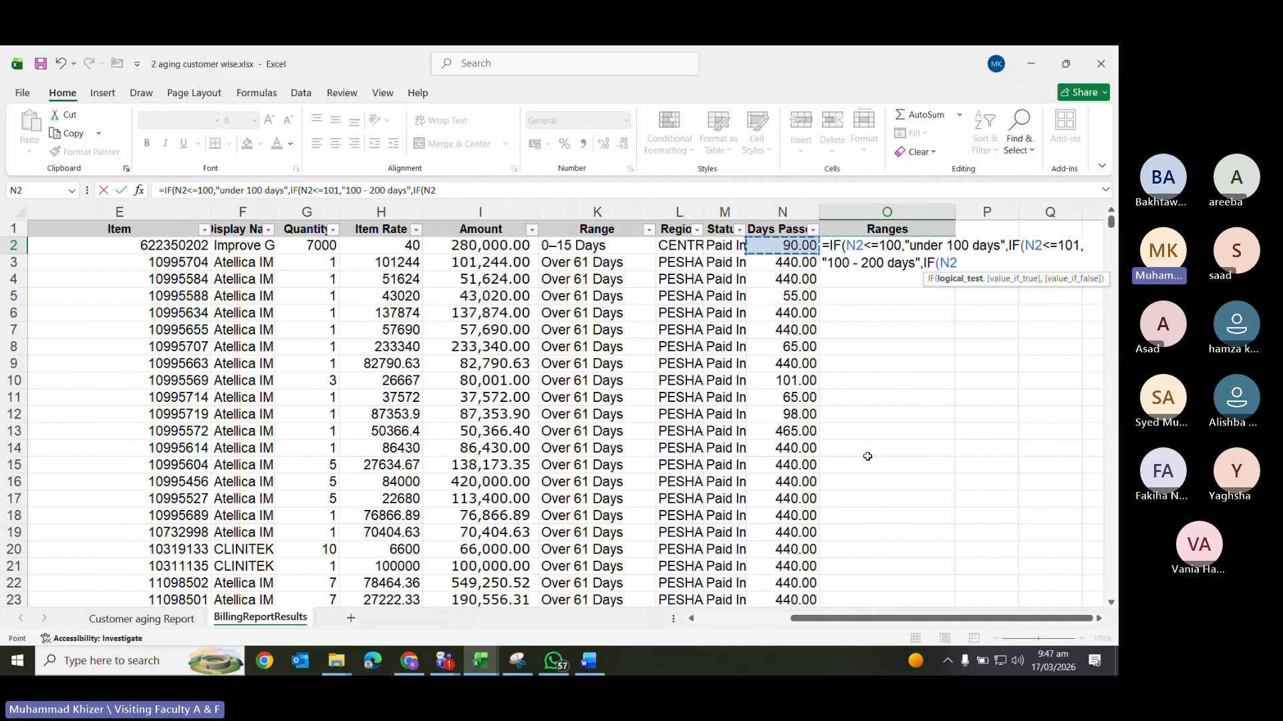
type(">")
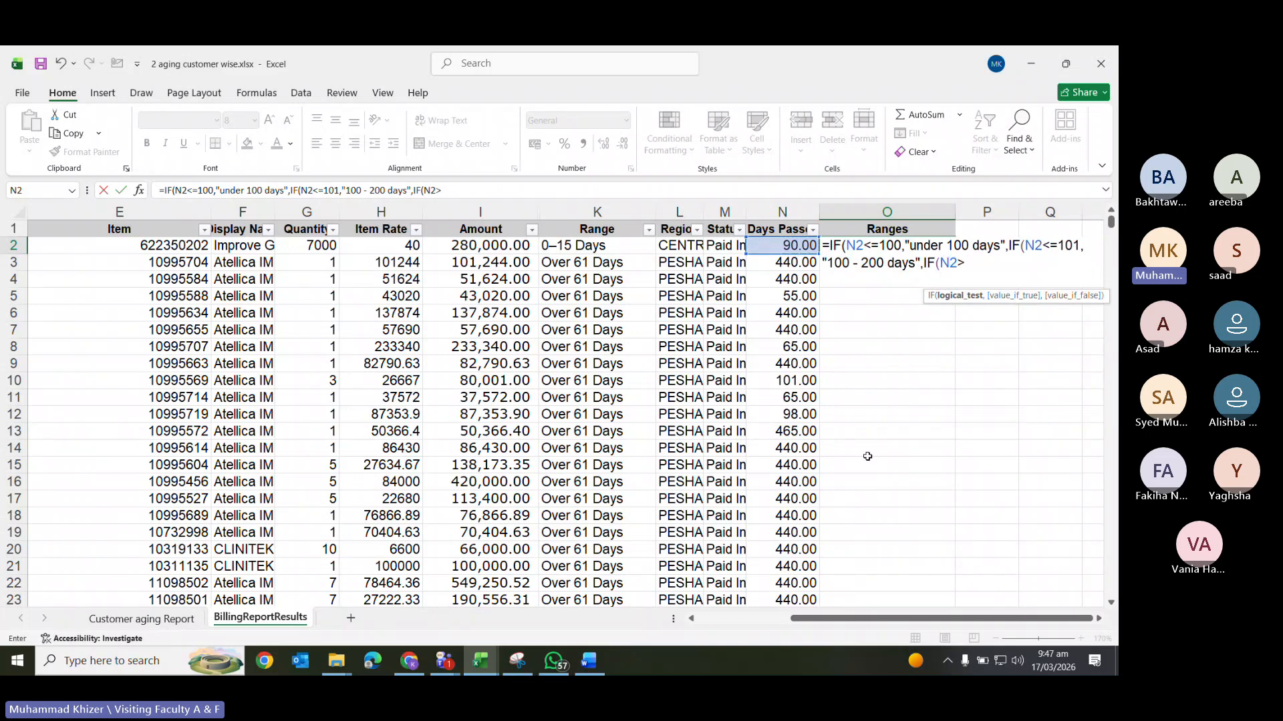
type("=")
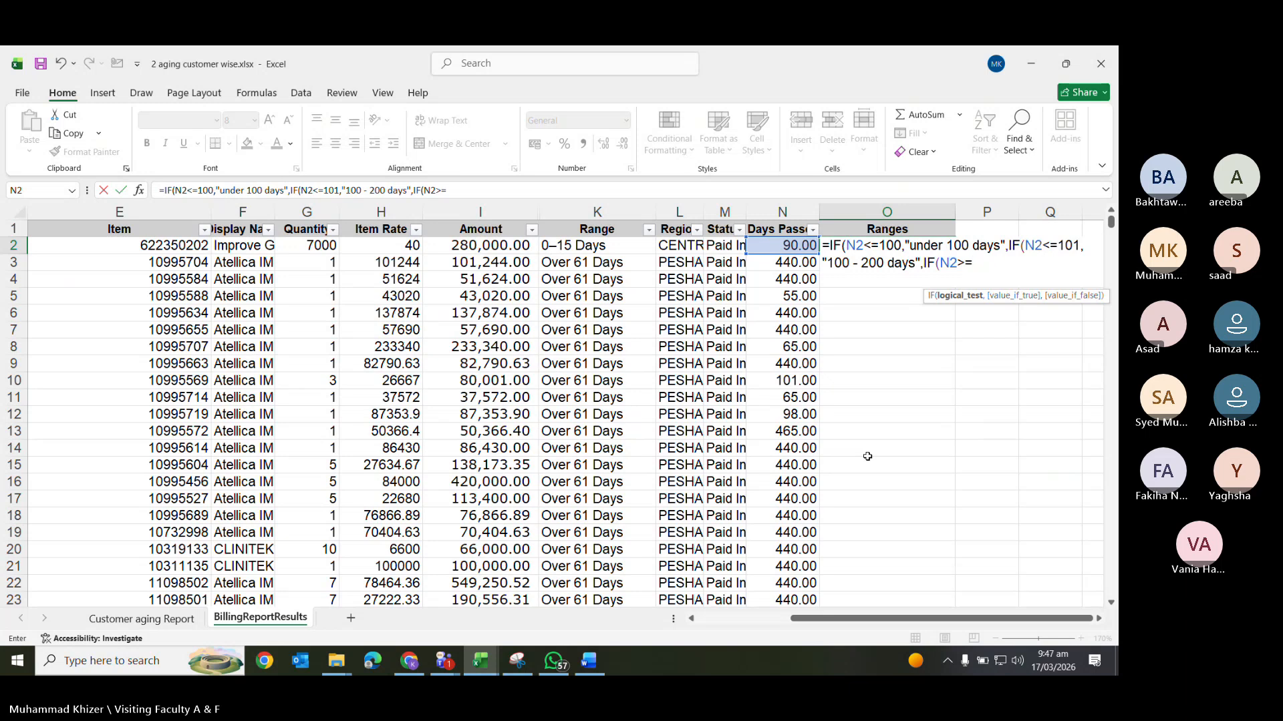
type("300,\"")
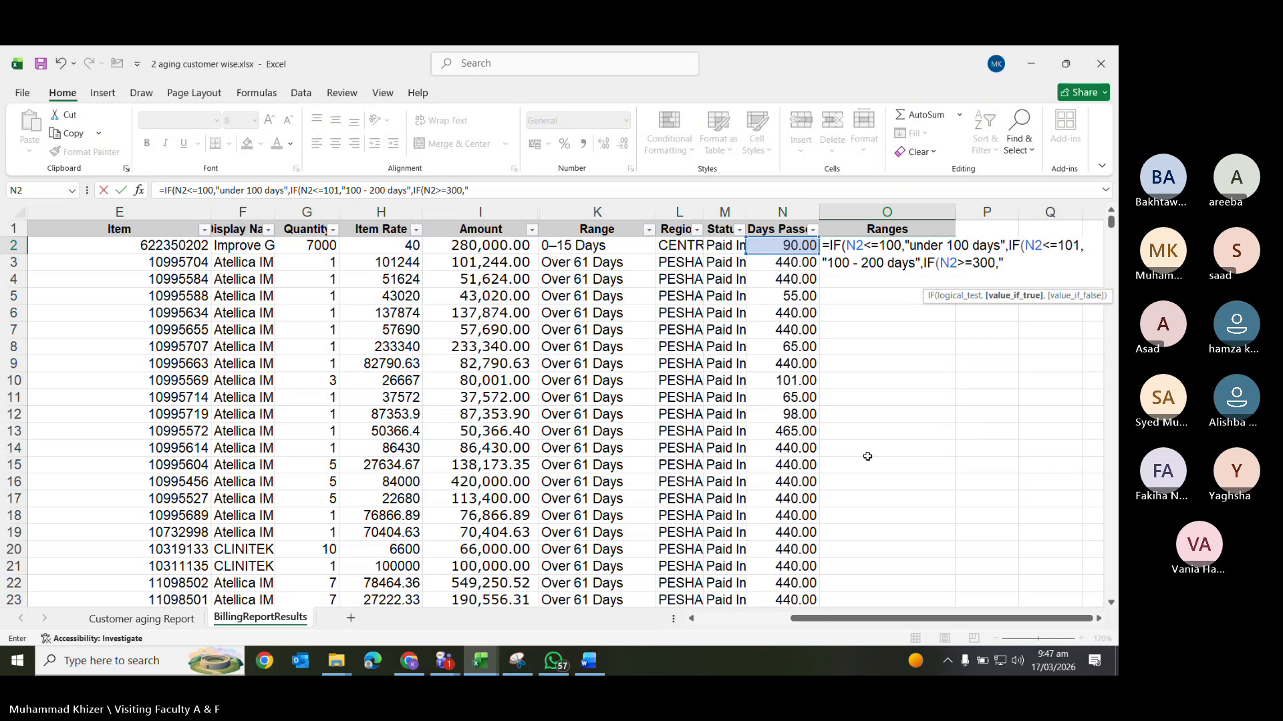
key("BackSpace")
key("BackSpace")
key("BackSpace")
key("BackSpace")
key("BackSpace")
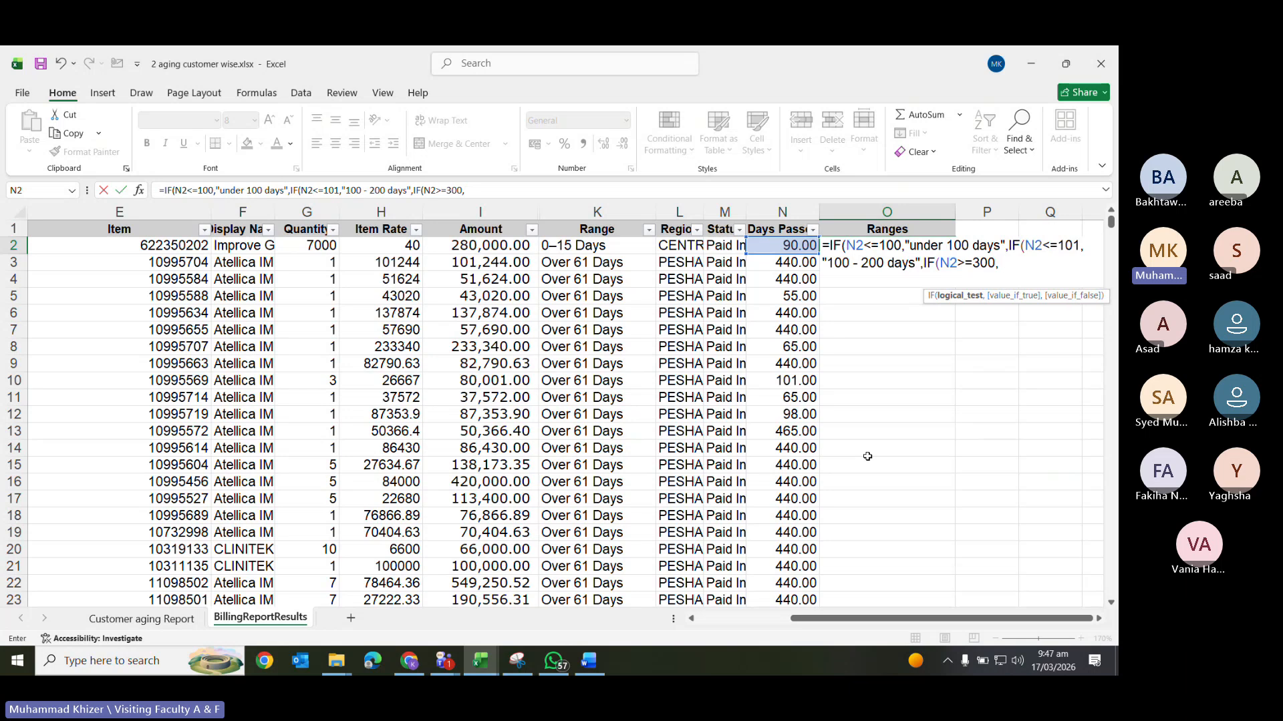
type("201,")
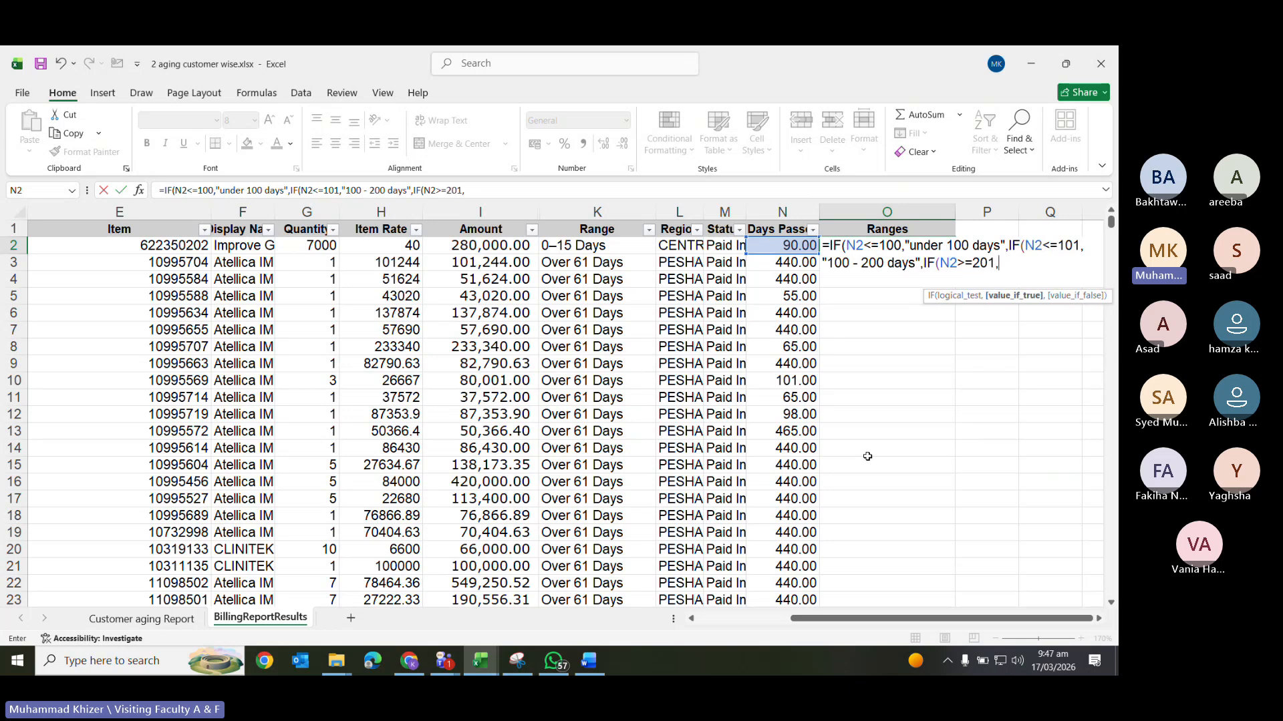
type("\"over 200 days\"")
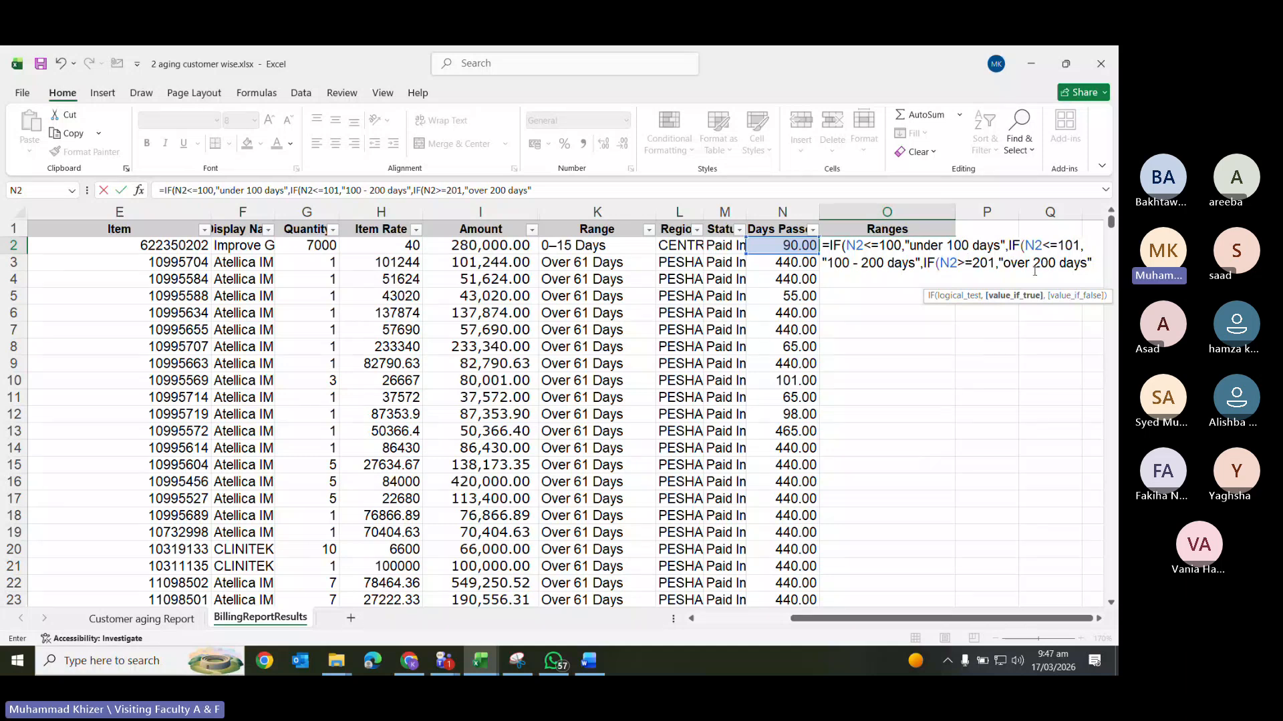
type(",0")
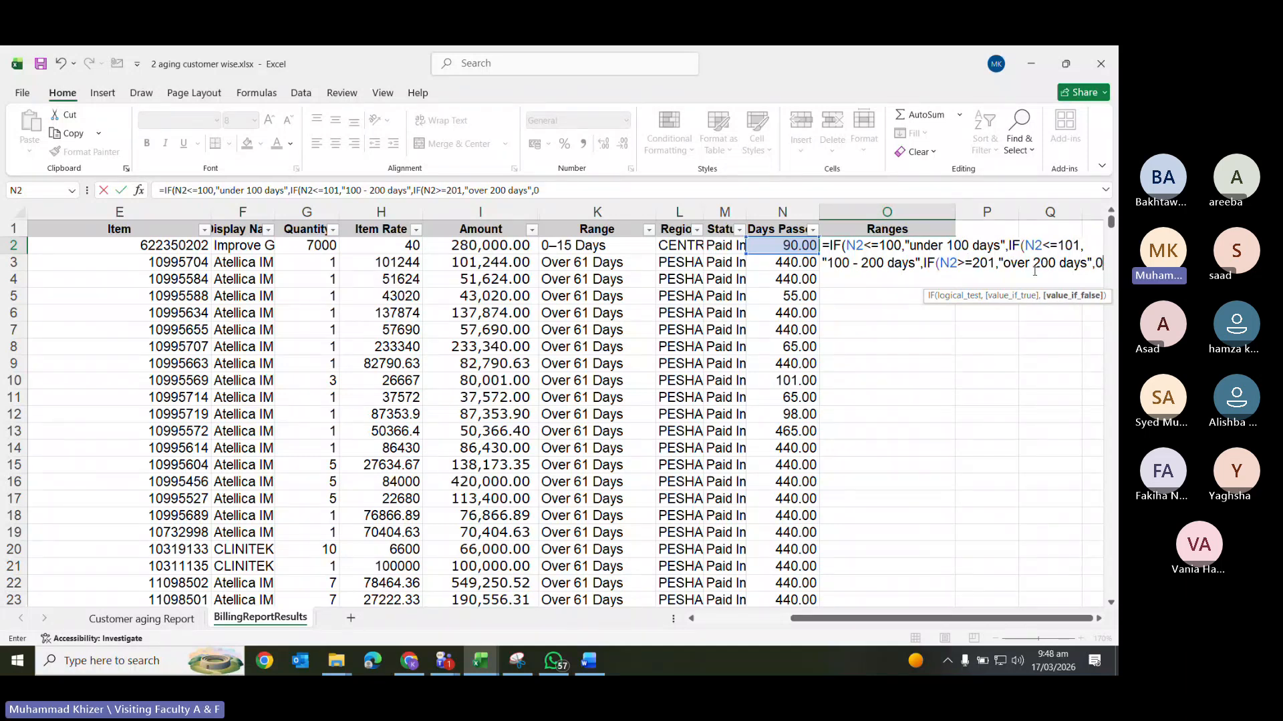
type(")")
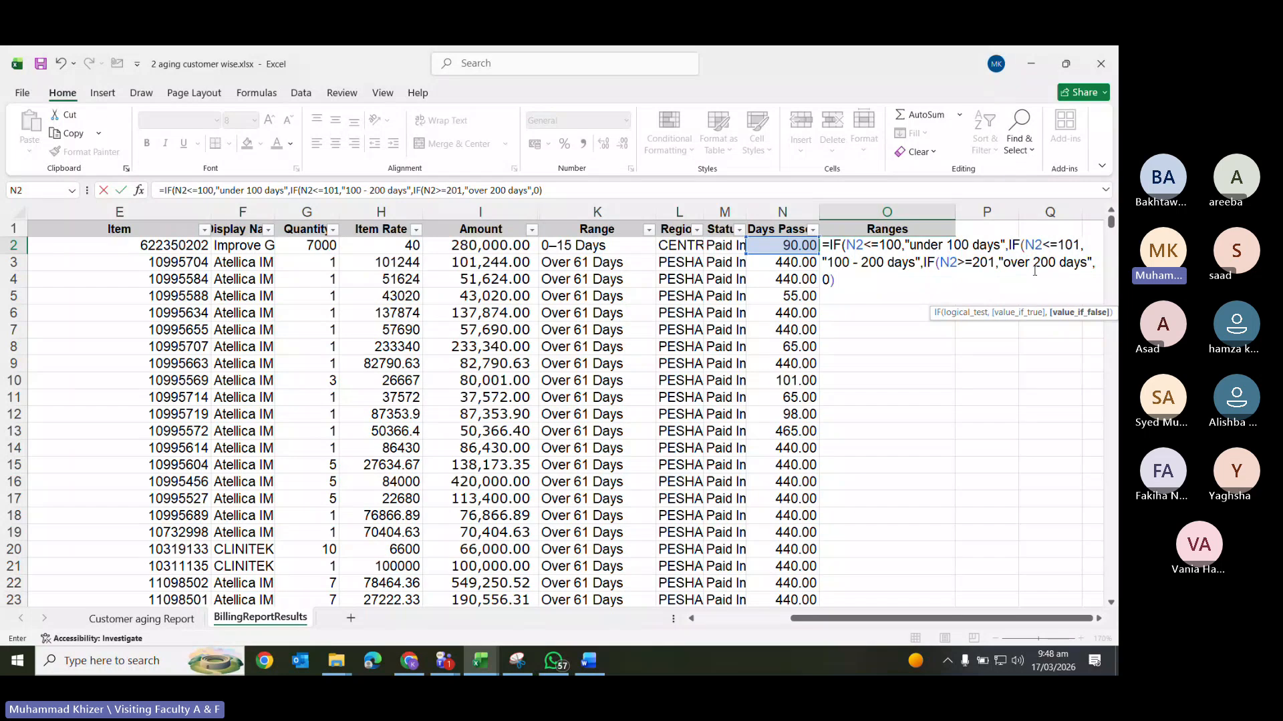
- Give the third IF the false result 0 and enter the nested formula in O2, accepting the closing-parenthesis correction
key("BackSpace")
key("BackSpace")
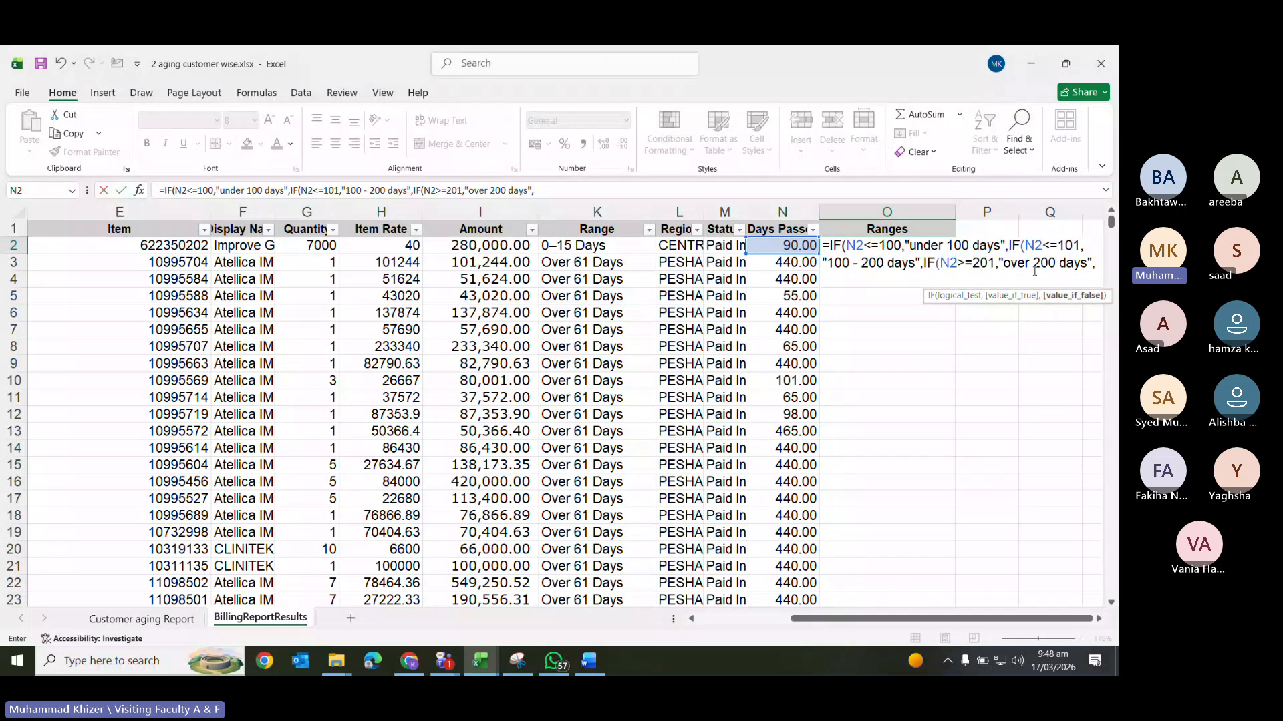
type("0)")
key("Return")
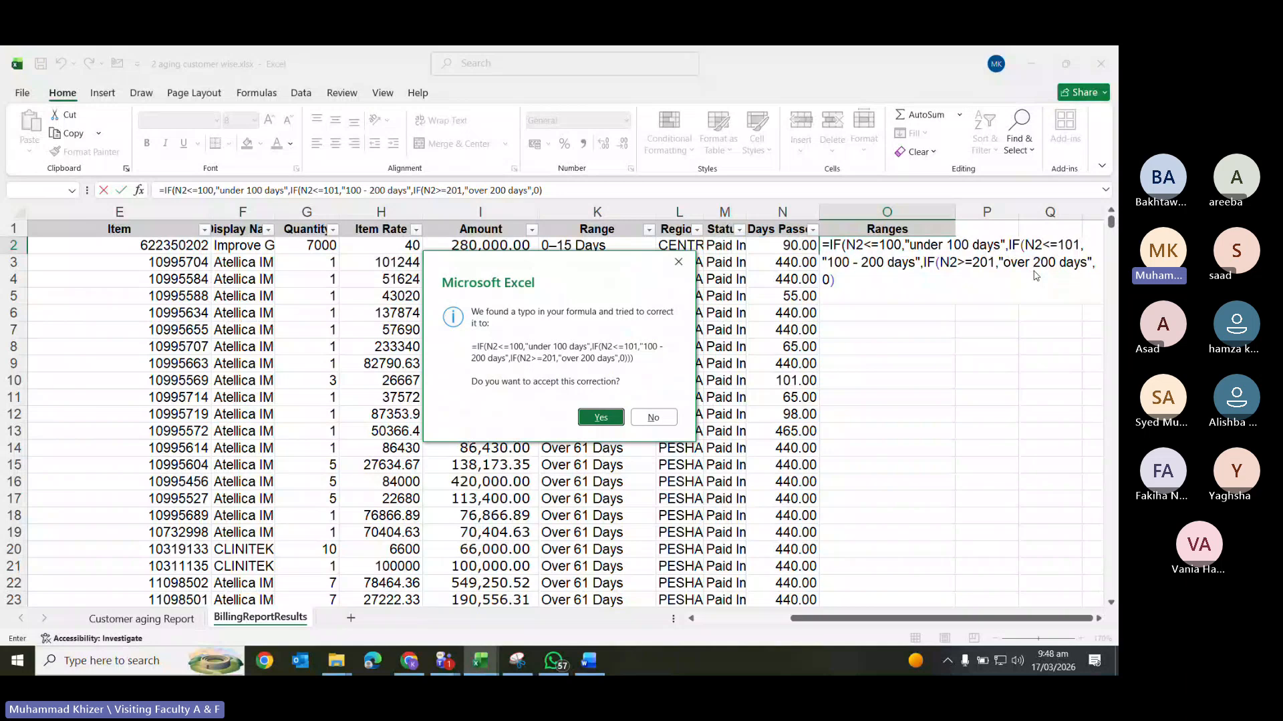
key("Return")
- Copy the O2 formula down the Ranges column to the last data row
key("Up")
key("ctrl+c")
key("Left")
key("Down")
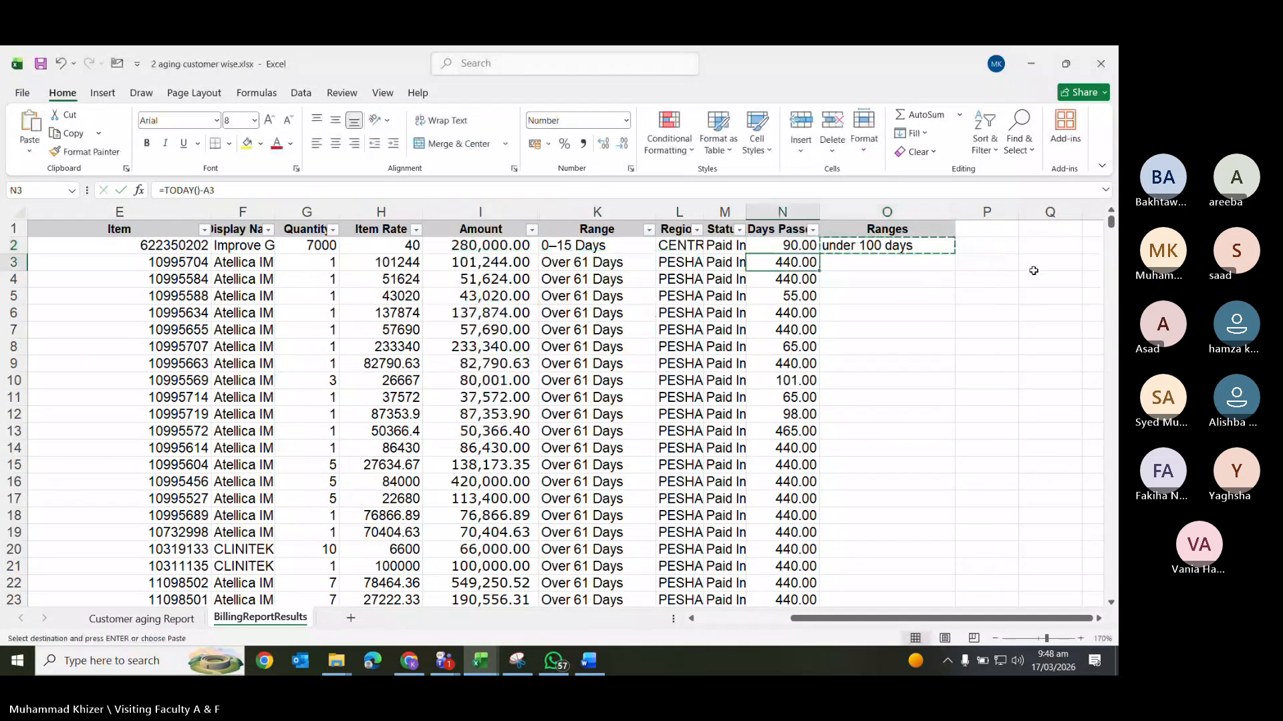
key("Up")
key("Right")
key("Left")
key("ctrl+Down")
key("Right")
key("ctrl+shift+Up")
key("shift+Down")
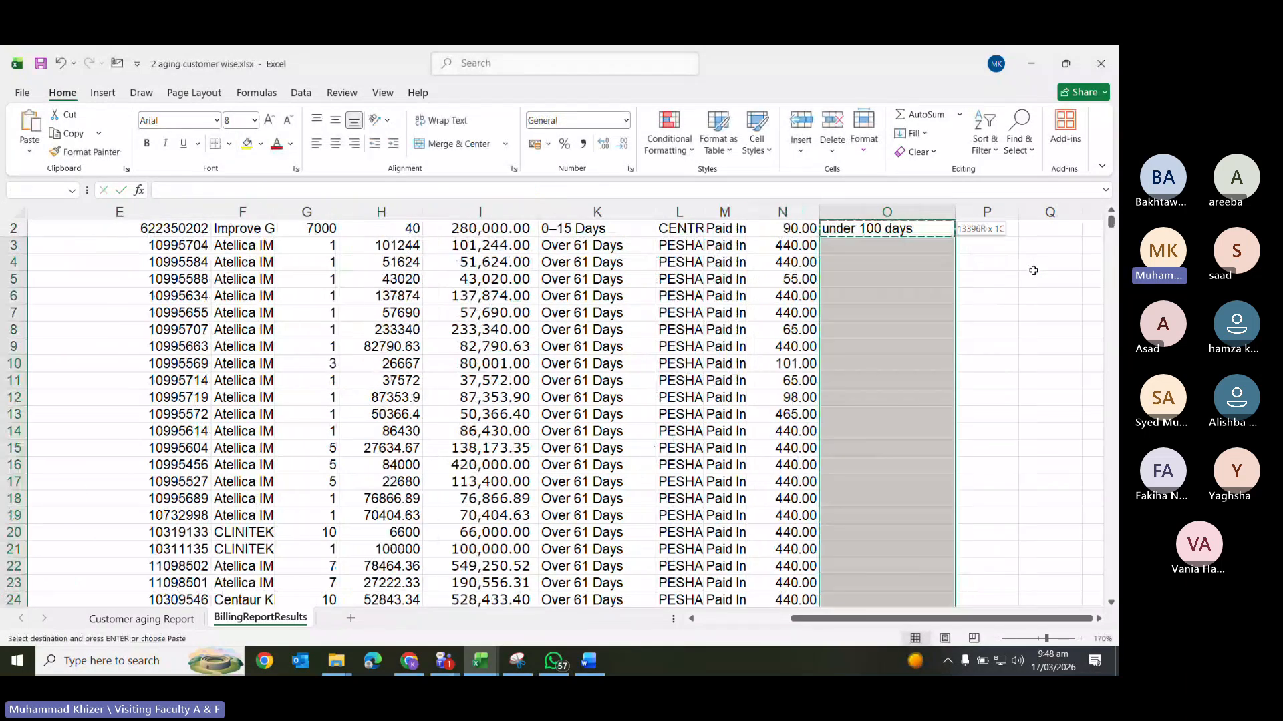
key("ctrl+v")
key("ctrl+Up")
key("Down")
key("Down")
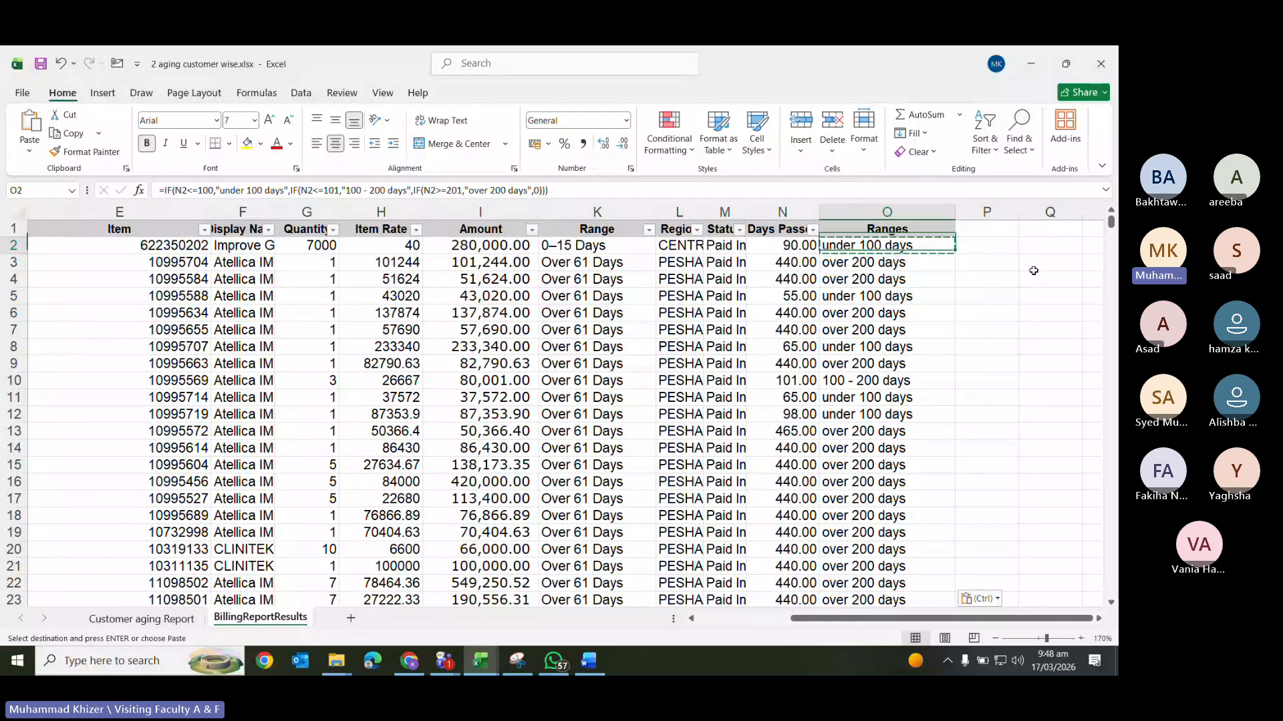
- Compare the range labels with the Days Passed values in the upper rows of the sheet
left_click(628, 414)
left_click(814, 348)
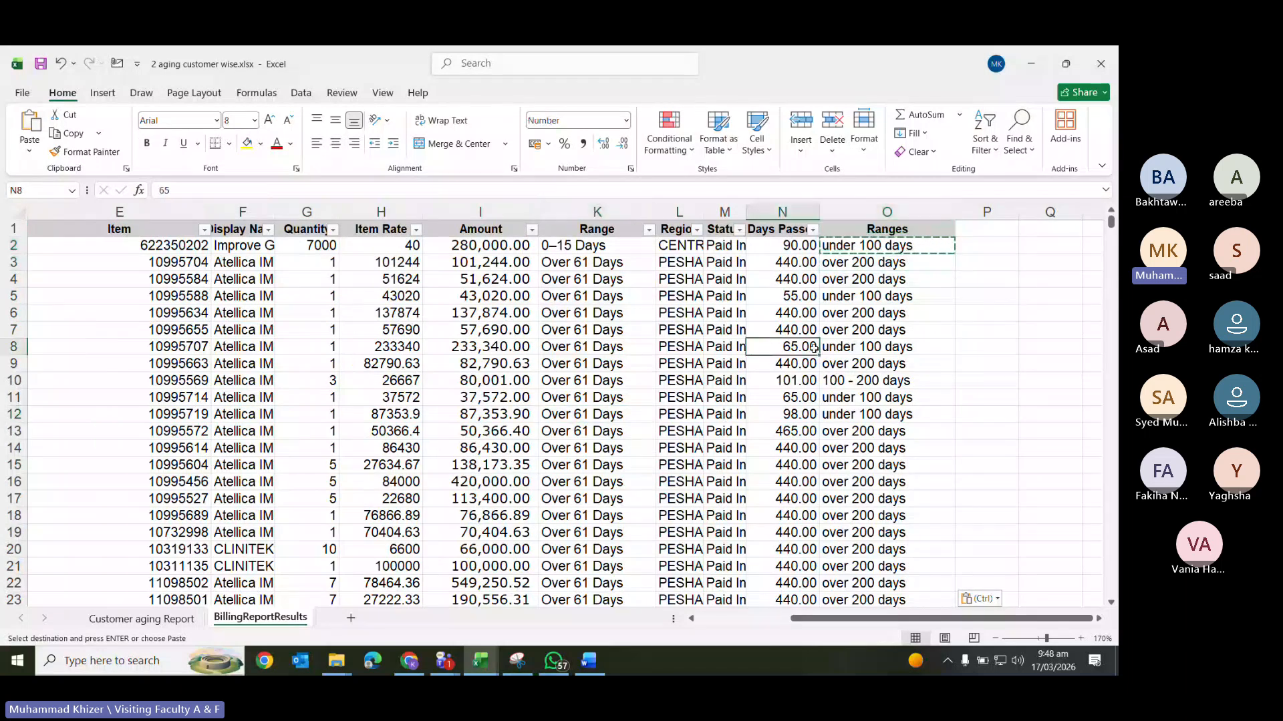
scroll(818, 377, "down", 2)
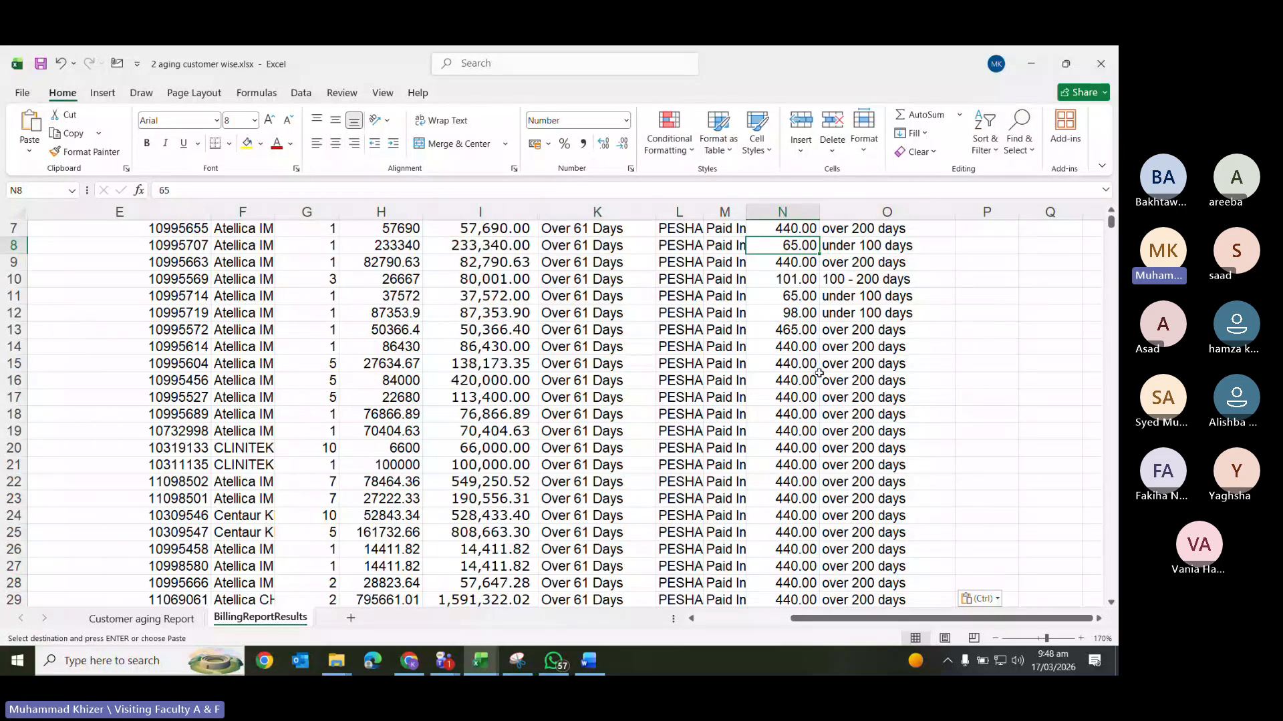
scroll(819, 373, "up", 2)
left_click(838, 285)
left_click(813, 263)
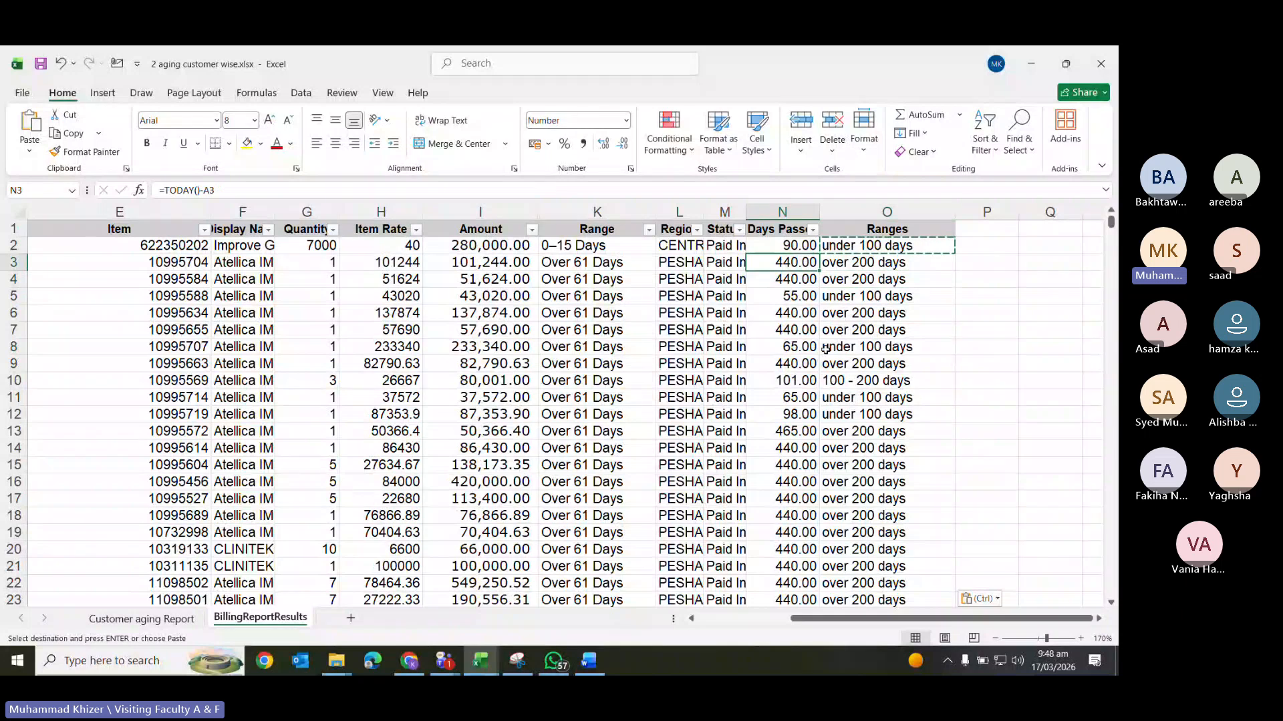
key("Down")
key("Down")
key("Down")
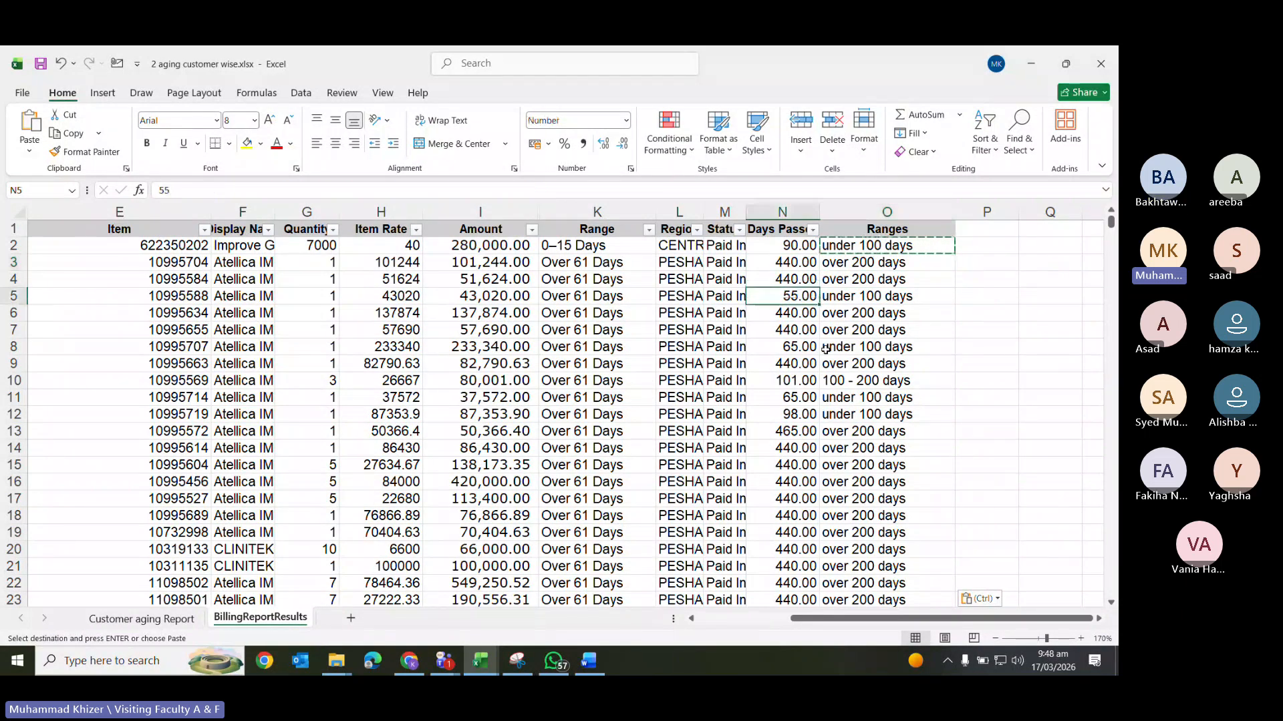
key("Up")
key("Right")
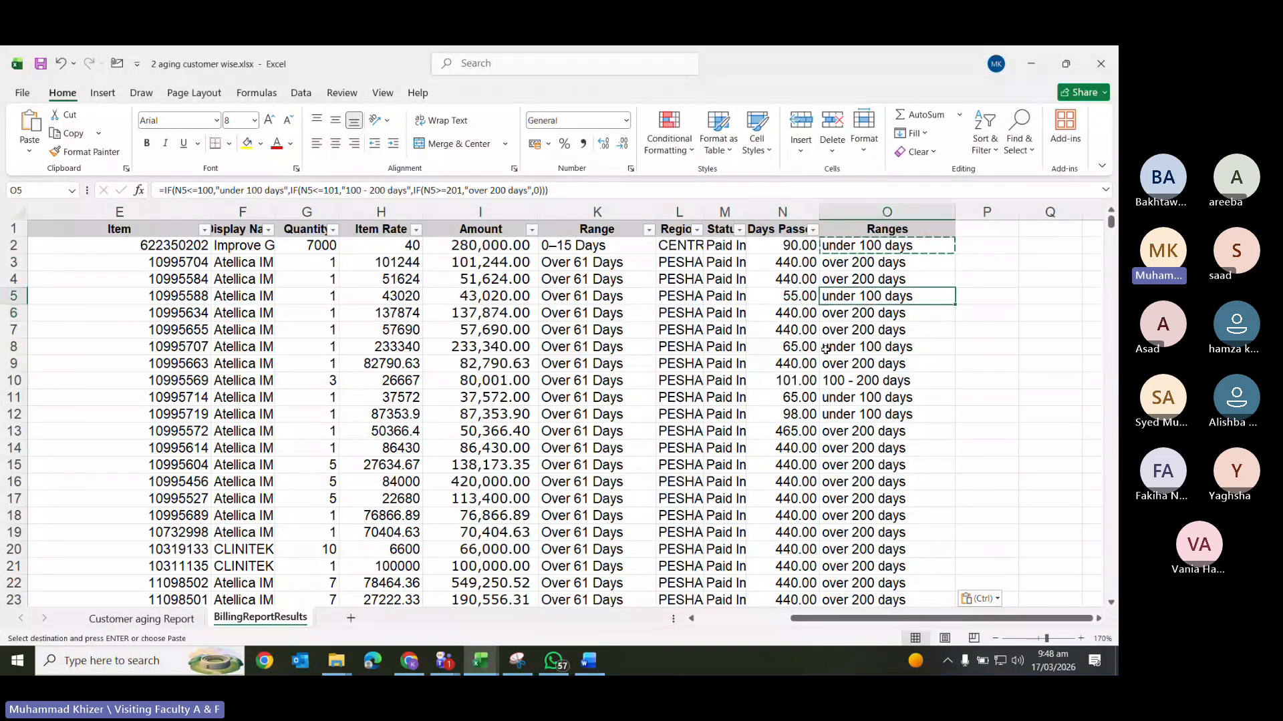
scroll(862, 374, "down", 5)
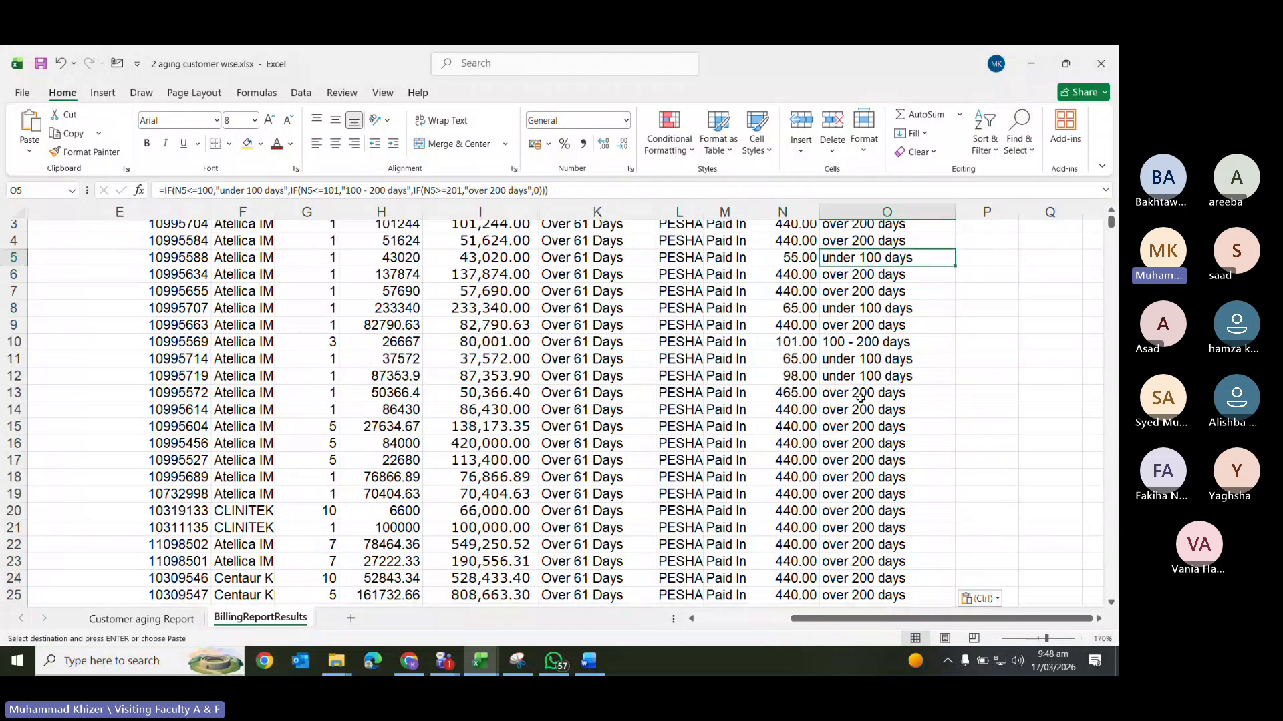
scroll(861, 399, "down", 20)
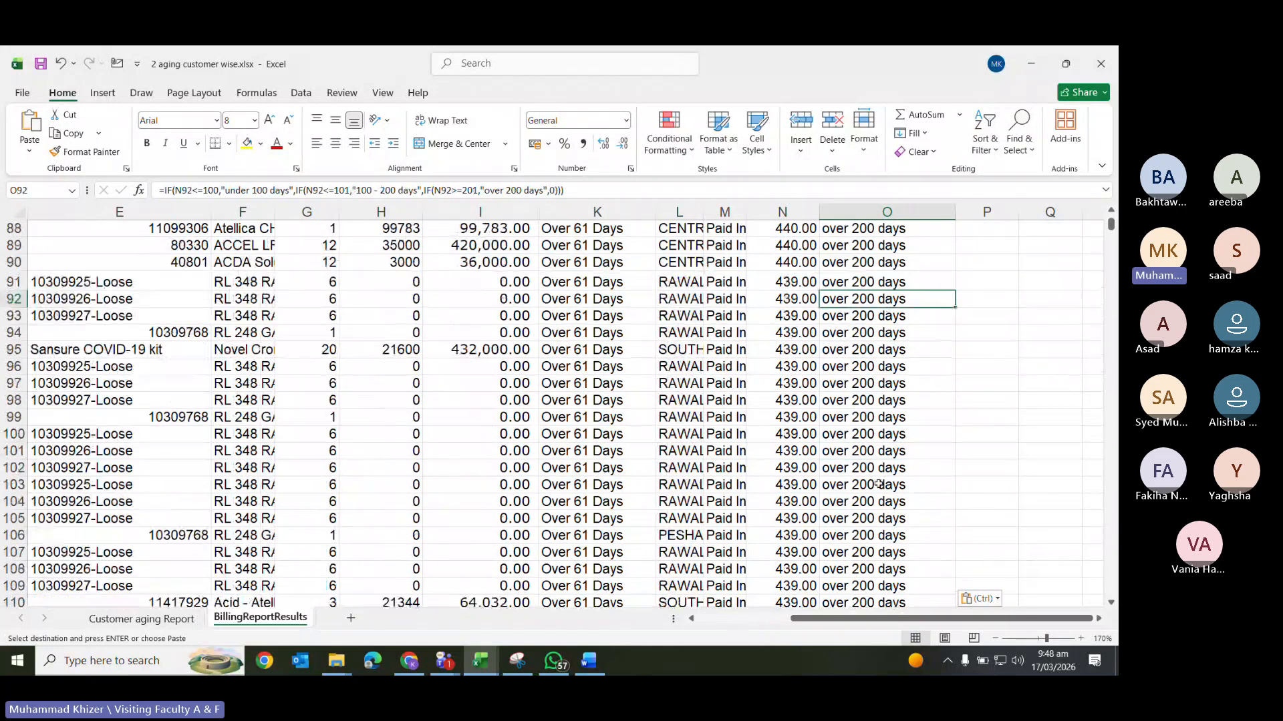
- Examine the range labels against Days Passed at the end and in the middle of the data
left_click(883, 466)
key("ctrl+Down")
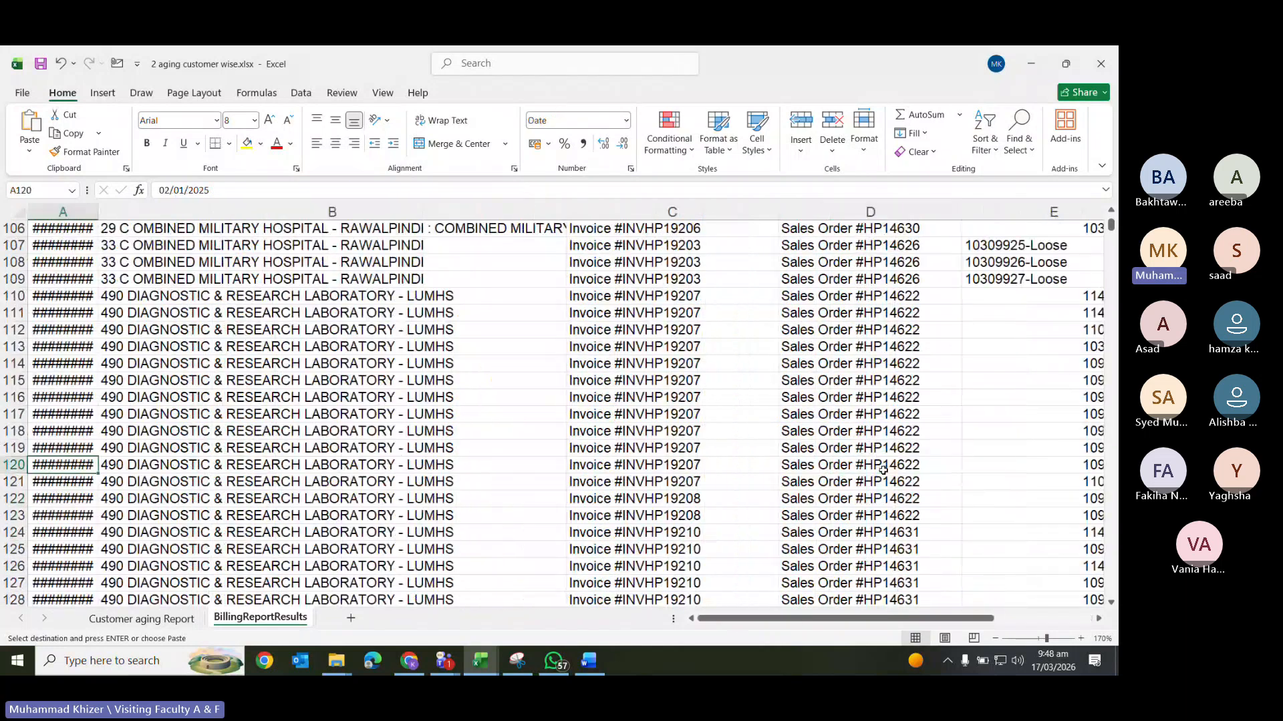
scroll(851, 455, "up", 19)
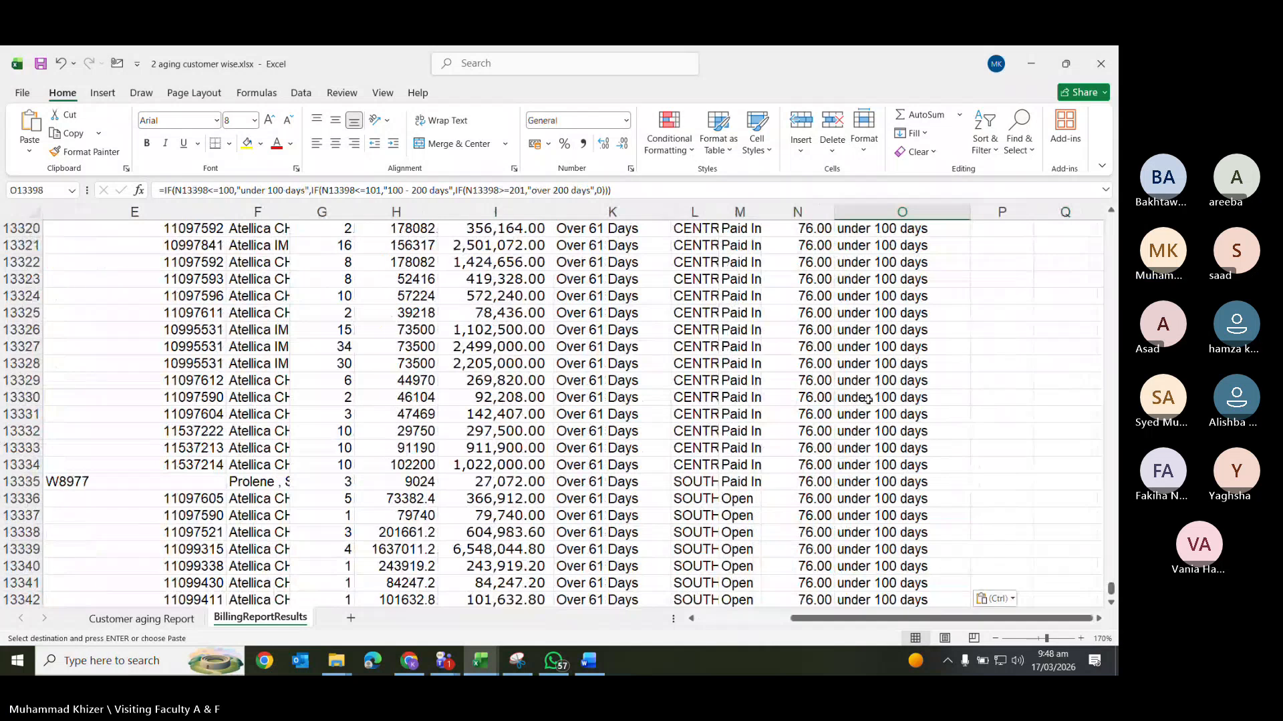
left_click(868, 399)
key("ctrl")
scroll(870, 394, "up", 14)
scroll(875, 357, "up", 14)
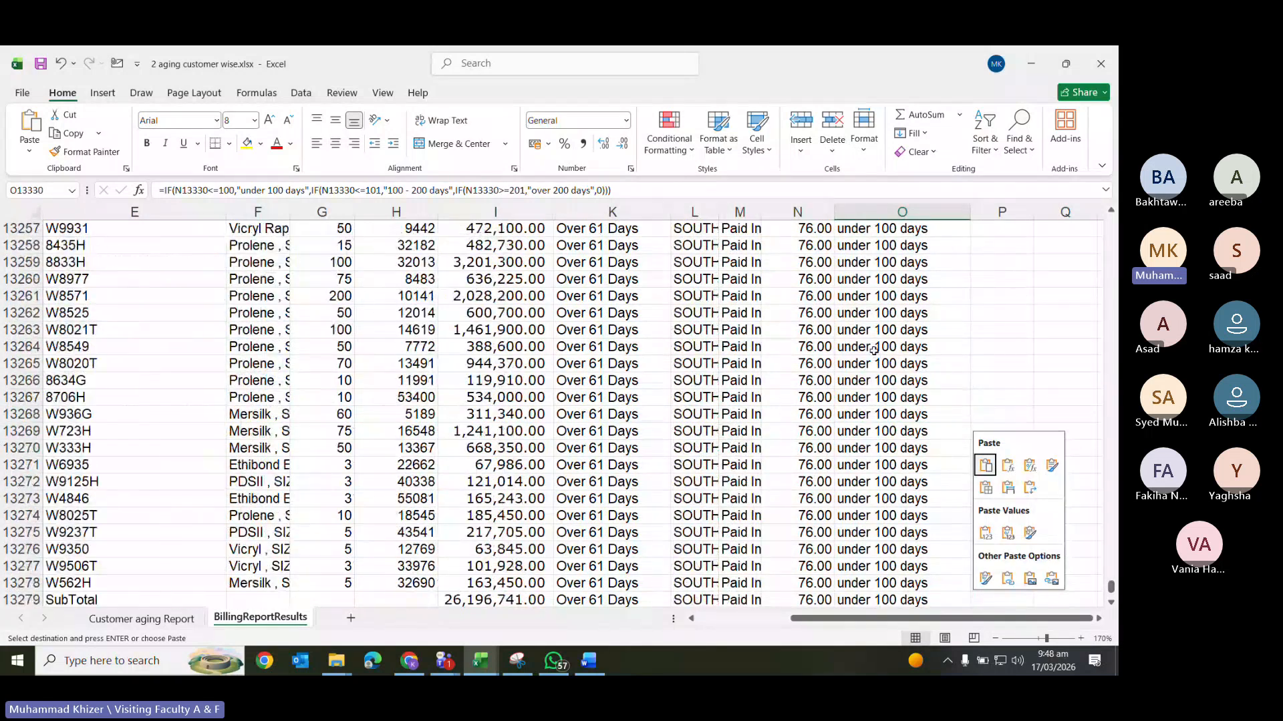
left_click(868, 296)
scroll(1069, 467, "up", 7)
left_click_drag(1110, 584, 1108, 478)
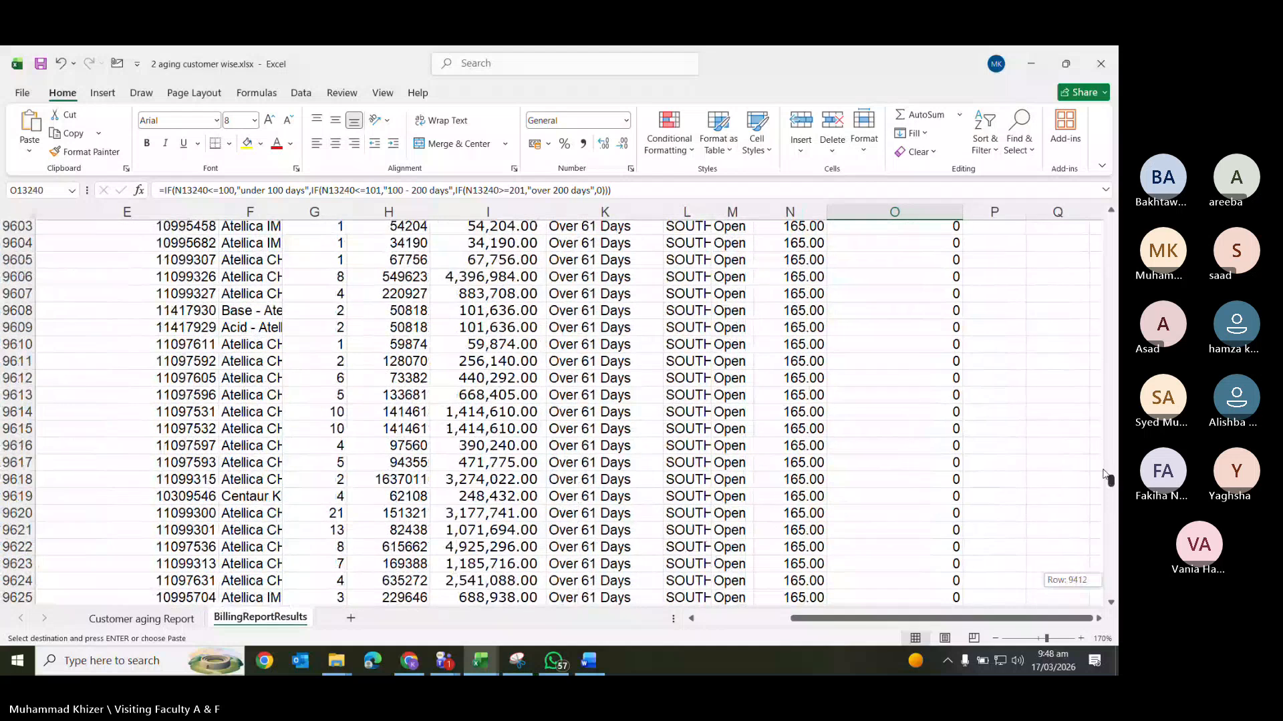
left_click_drag(1107, 478, 1109, 431)
left_click(888, 362)
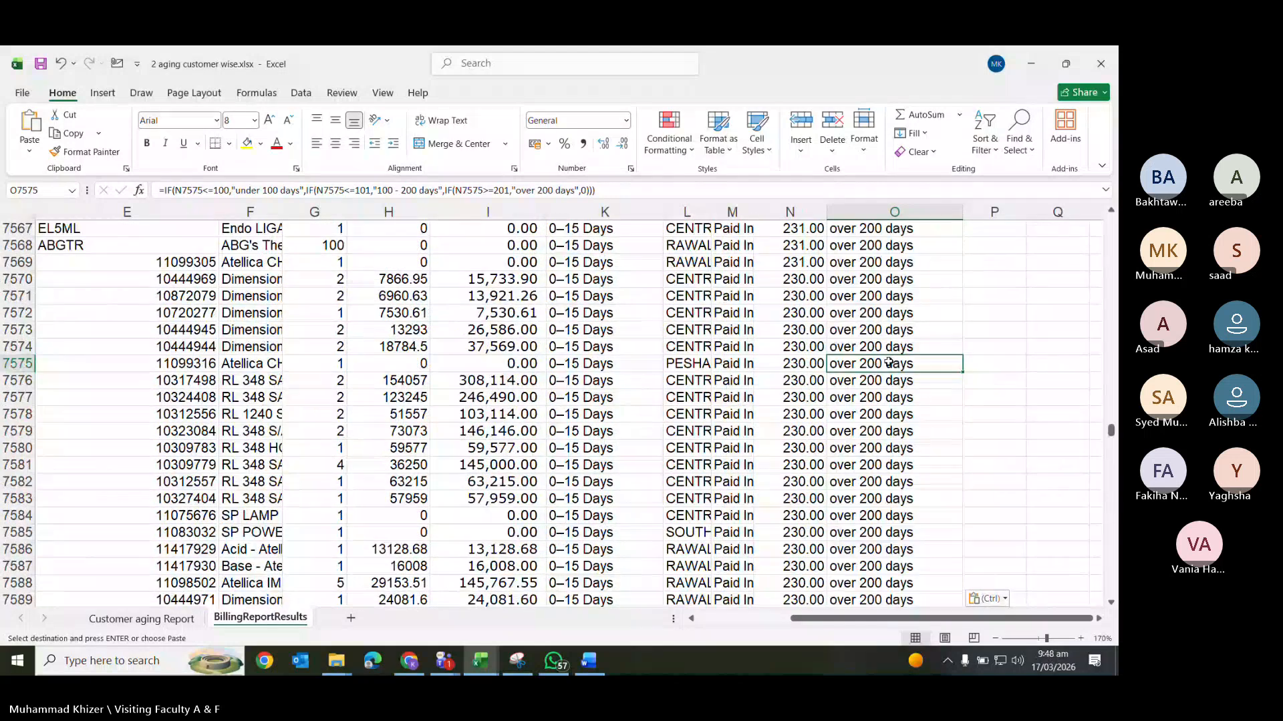
- Change the third IF's logical test in the O2 formula to N2<=201
key("ctrl+Up")
key("Down")
key("Down")
key("Down")
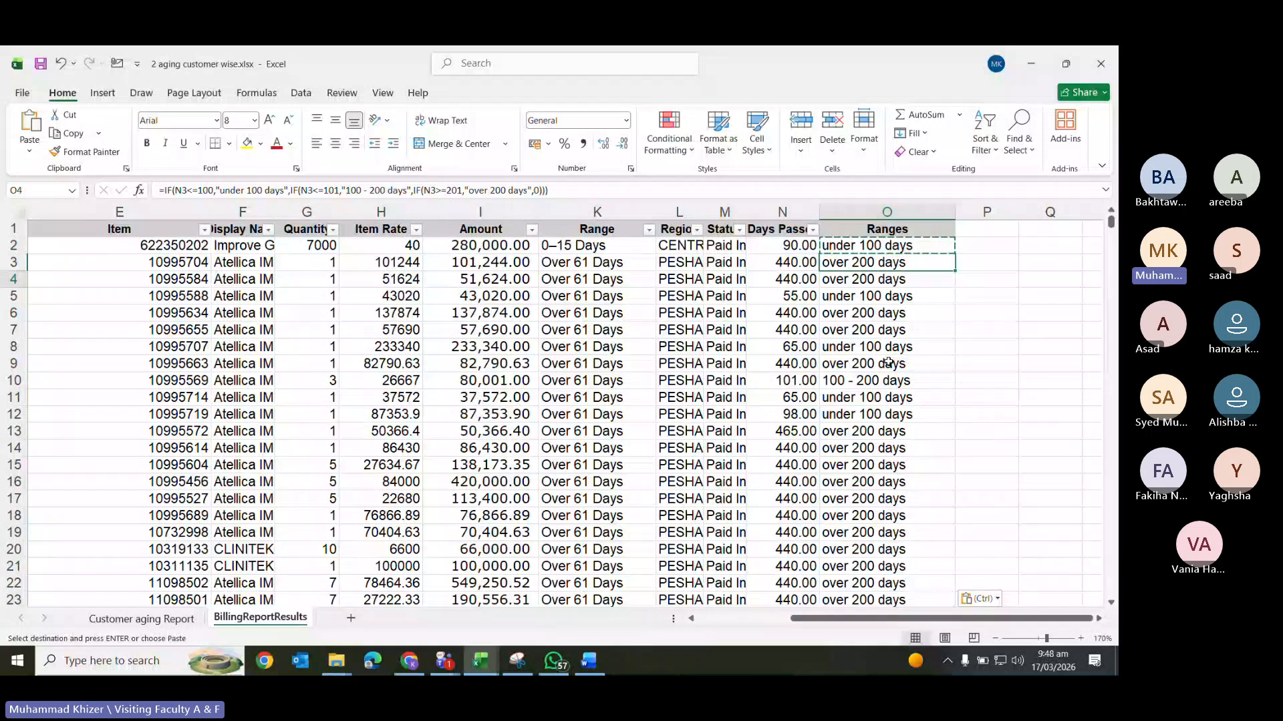
key("Up")
key("Up")
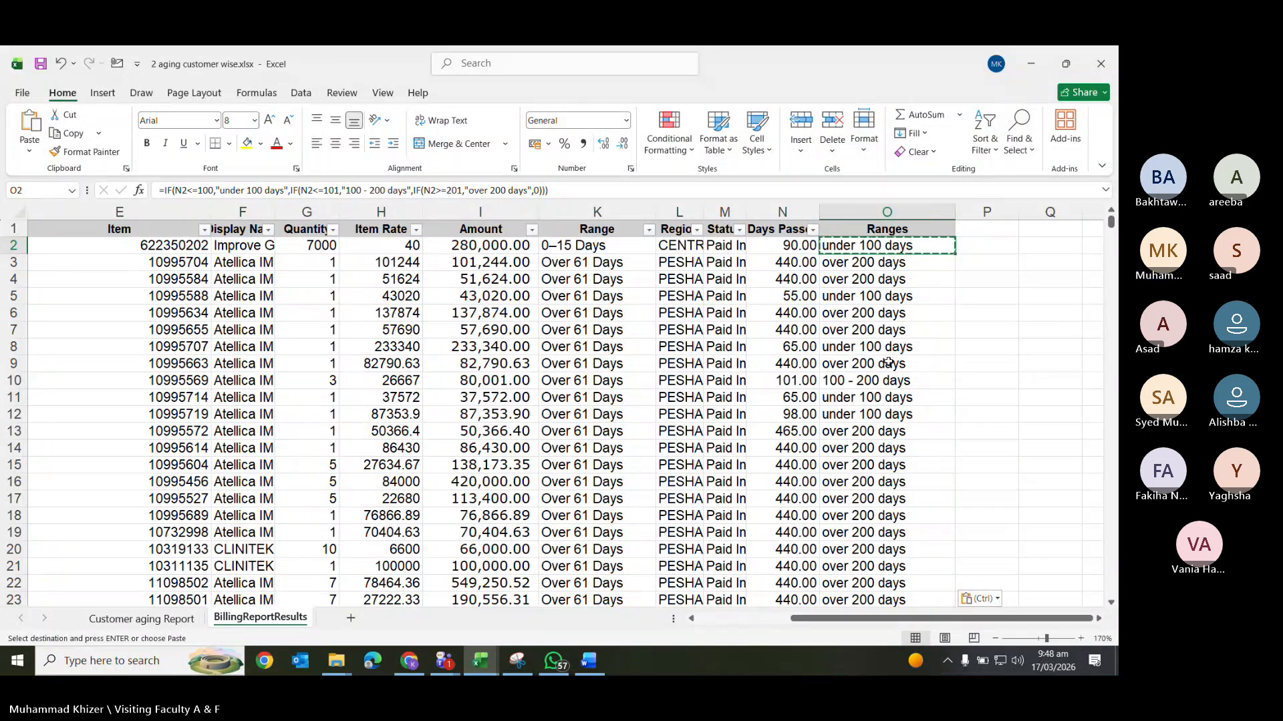
key("F2")
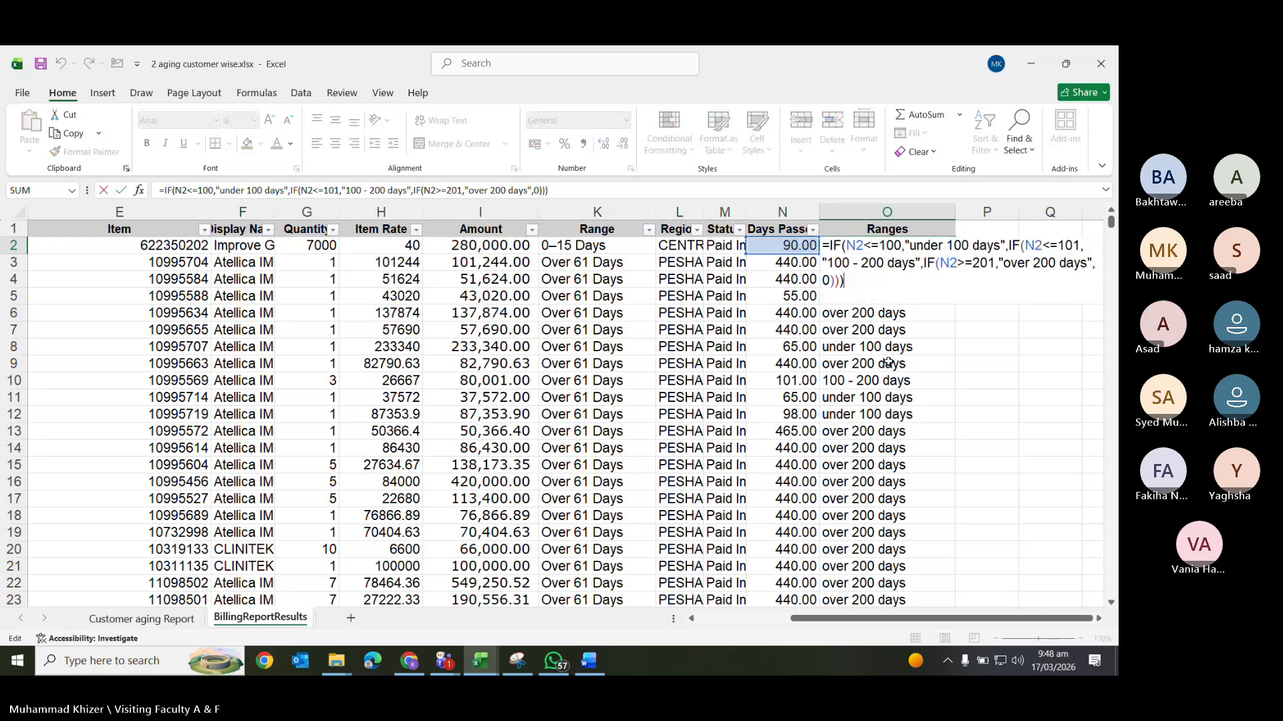
key("Up")
key("Up")
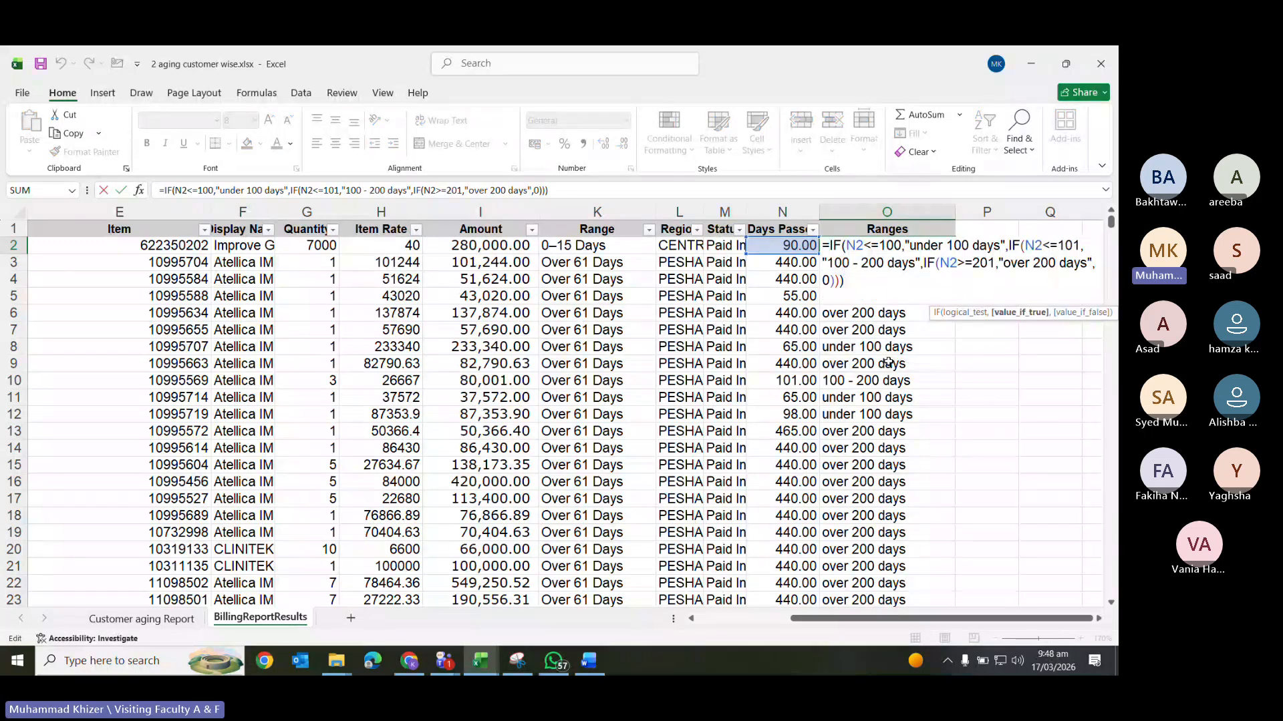
key("Down")
key("Left")
key("Left")
key("Left")
key("Left")
key("Left")
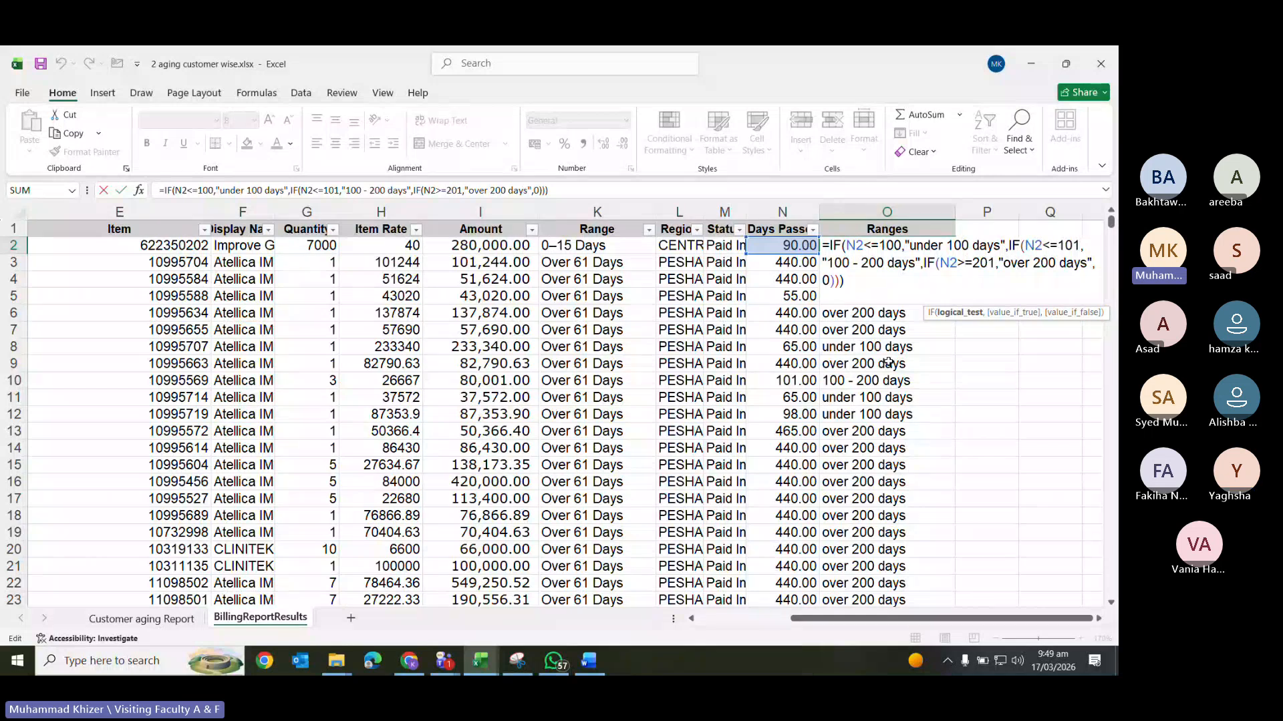
key("Return")
key("Up")
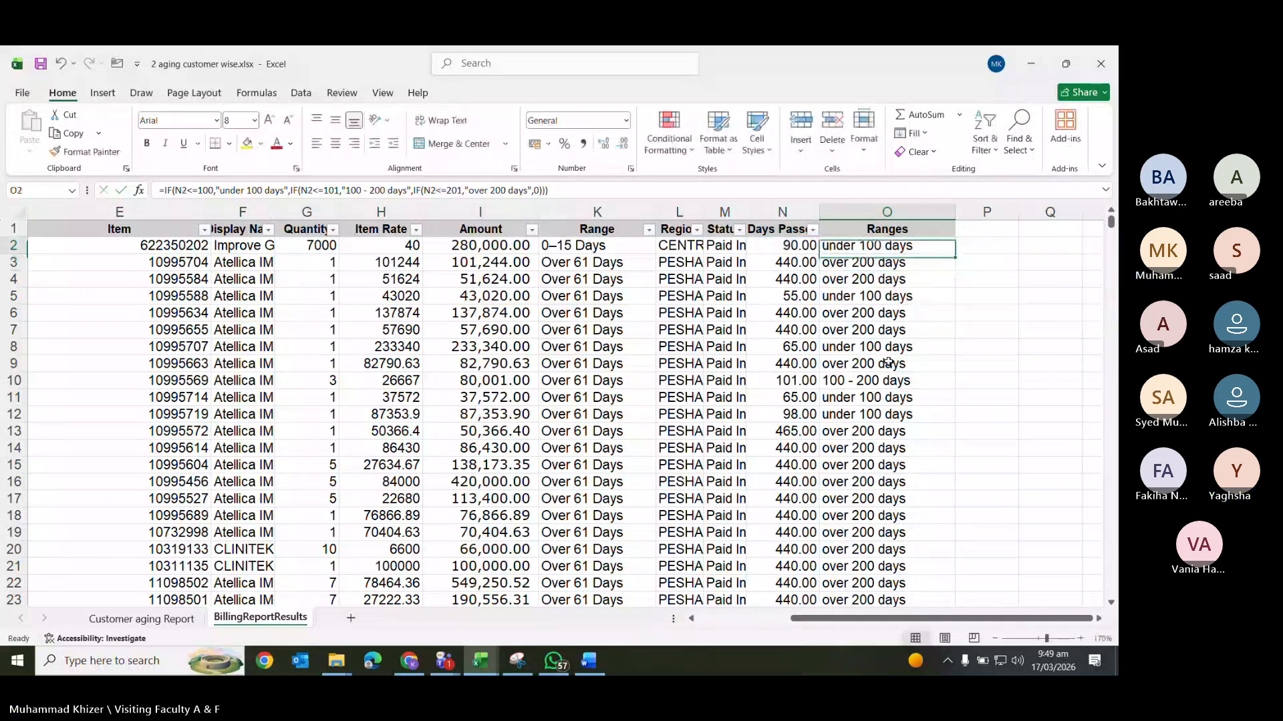
- Copy the revised O2 formula down the whole Ranges column
key("ctrl+c")
key("ctrl+shift+Down")
key("ctrl+v")
key("ctrl+Up")
key("Down")
key("Down")
key("Down")
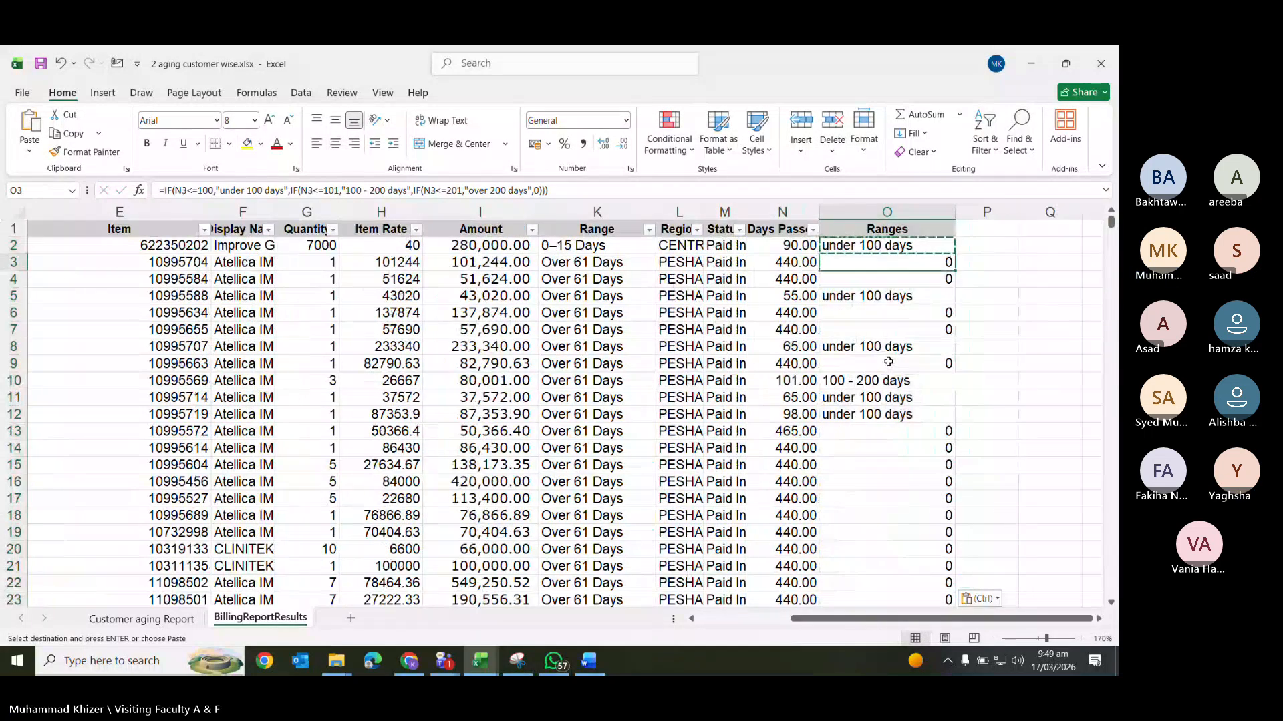
key("ctrl+z")
key("ctrl+Up")
key("Down")
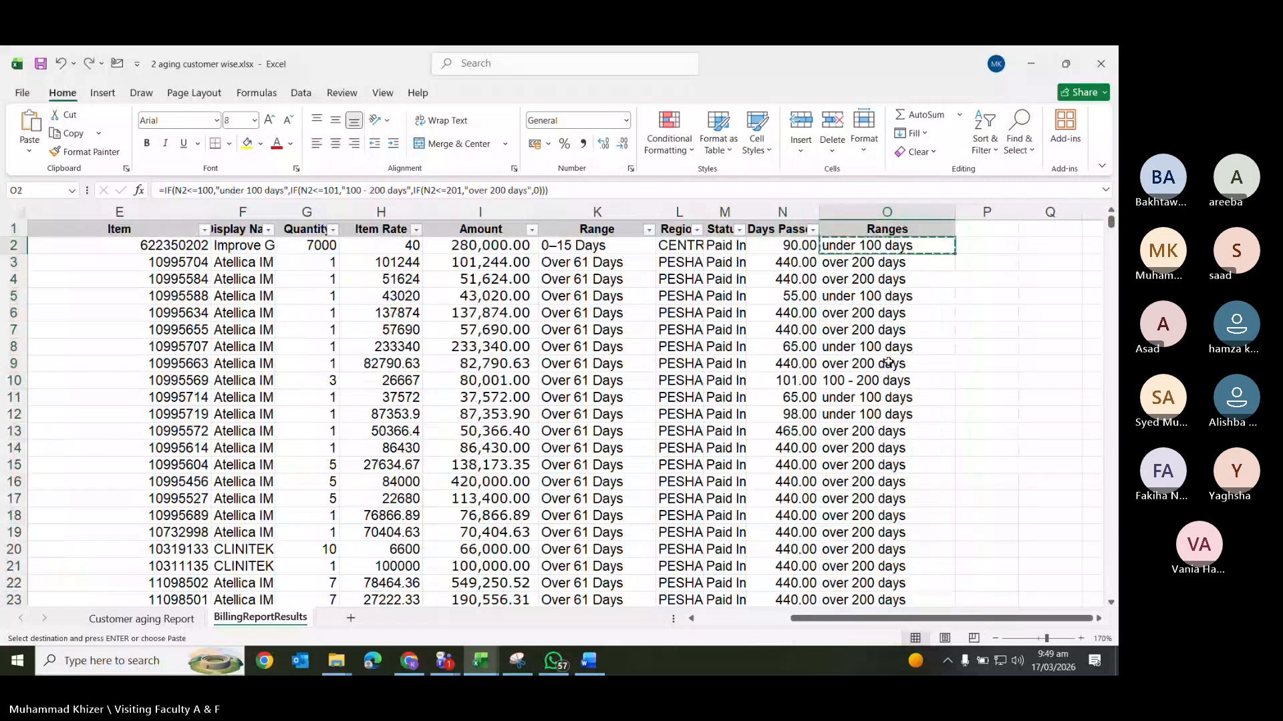
key("ctrl+shift+Down")
key("ctrl+v")
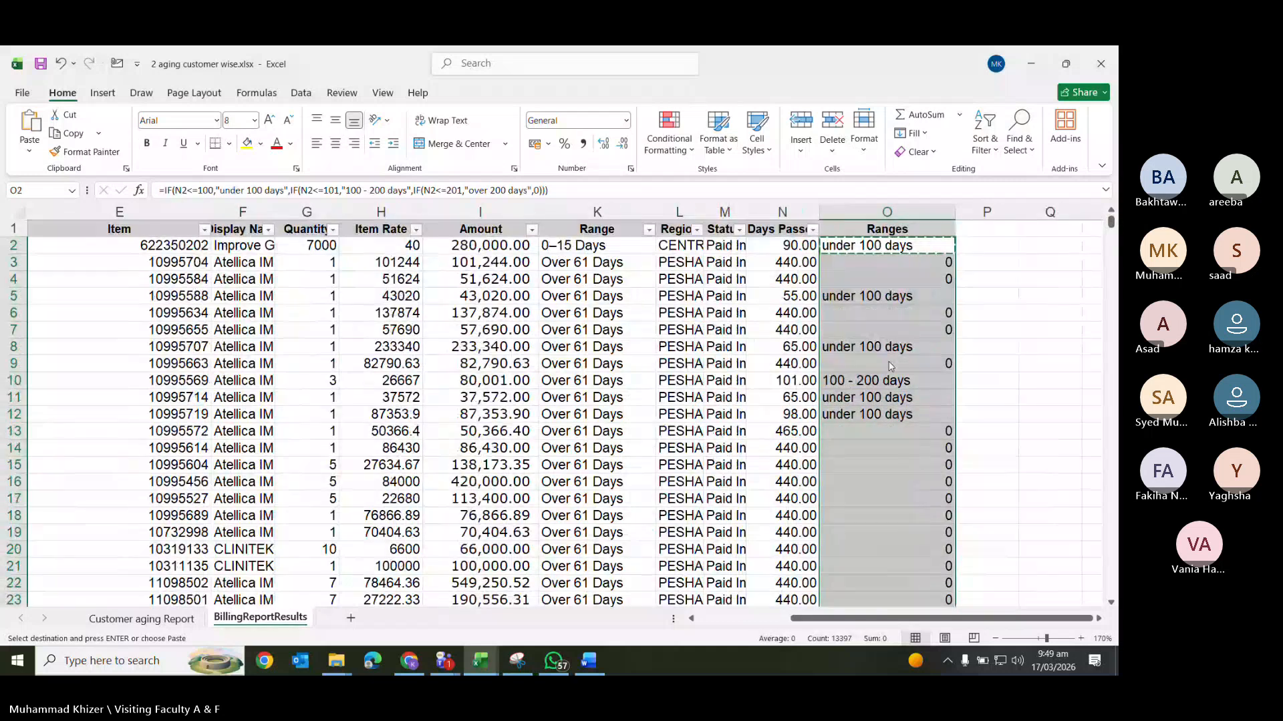
- Change the second IF's logical test in the O2 formula to N2>=101
key("F2")
key("Up")
key("Up")
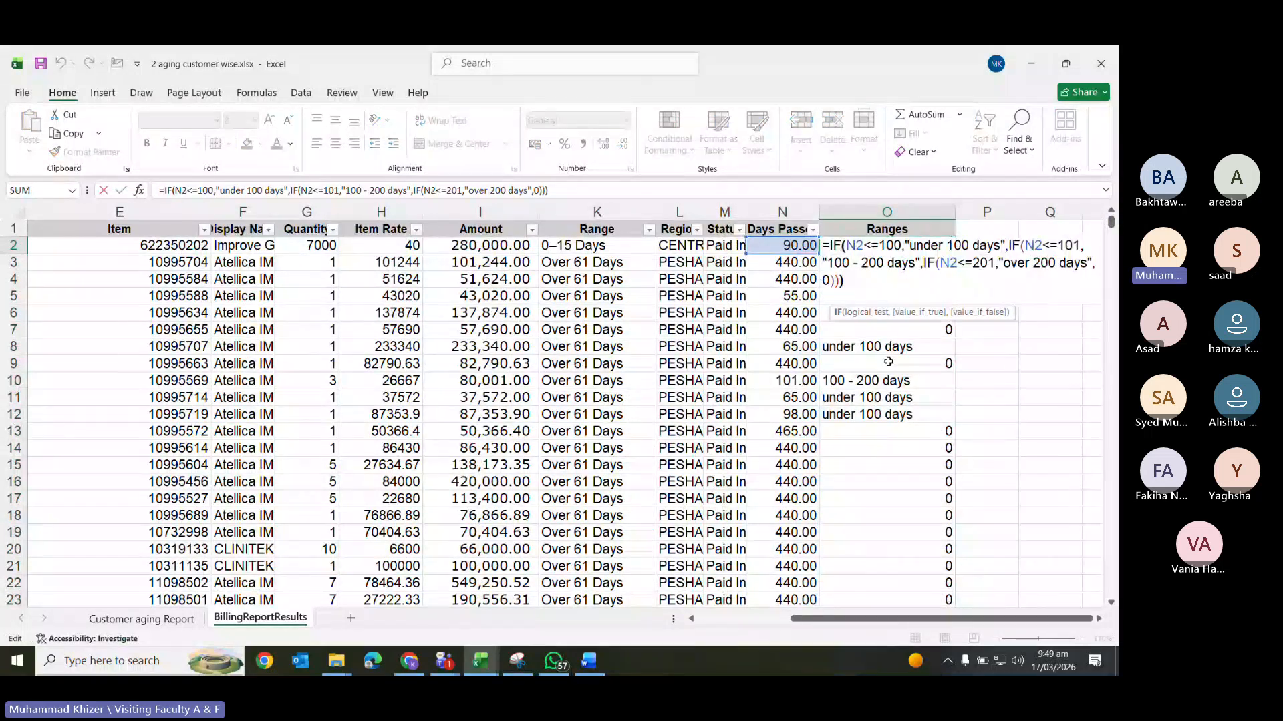
key("Right")
key("Right")
key("Right")
key("Right")
key("Right")
key("Right")
key("Right")
key("Right")
key("Right")
key("Right")
key("Right")
key("Right")
key("Right")
key("Right")
key("Right")
key("Right")
key("Right")
key("Right")
key("Right")
key("Right")
key("Right")
key("Right")
key("Right")
key("Right")
key("Right")
key("Right")
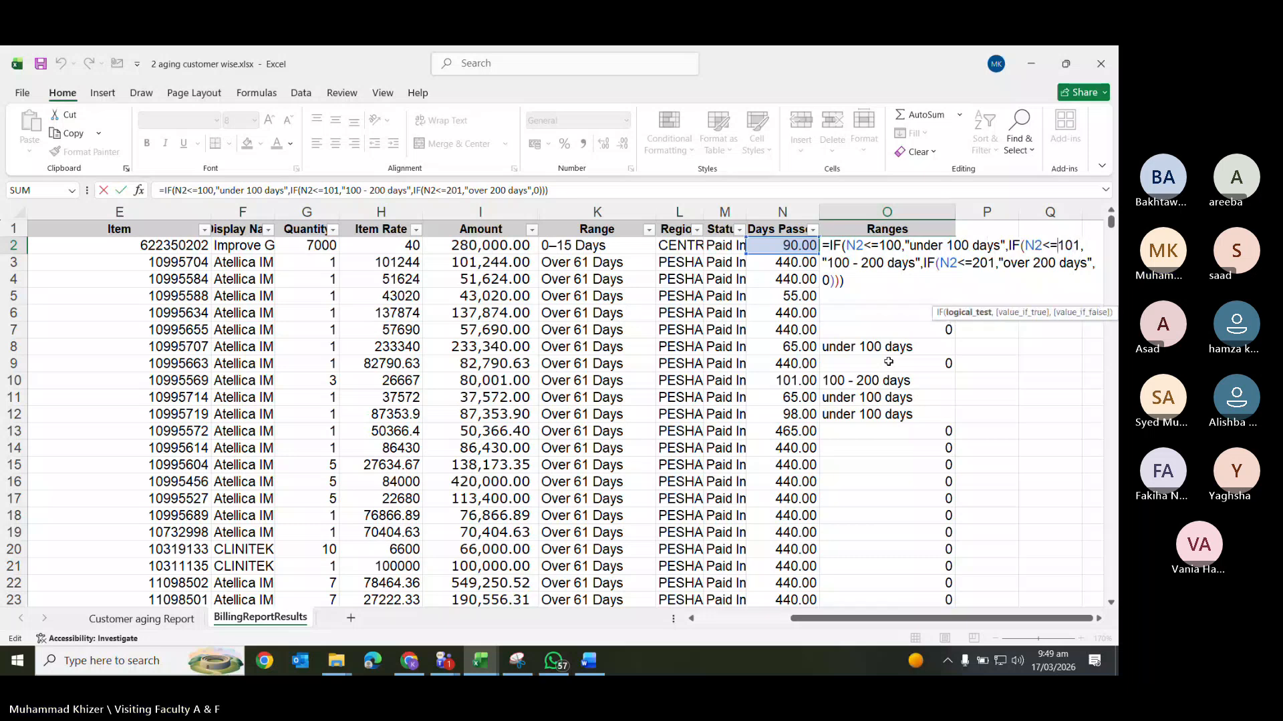
key("BackSpace")
type(">")
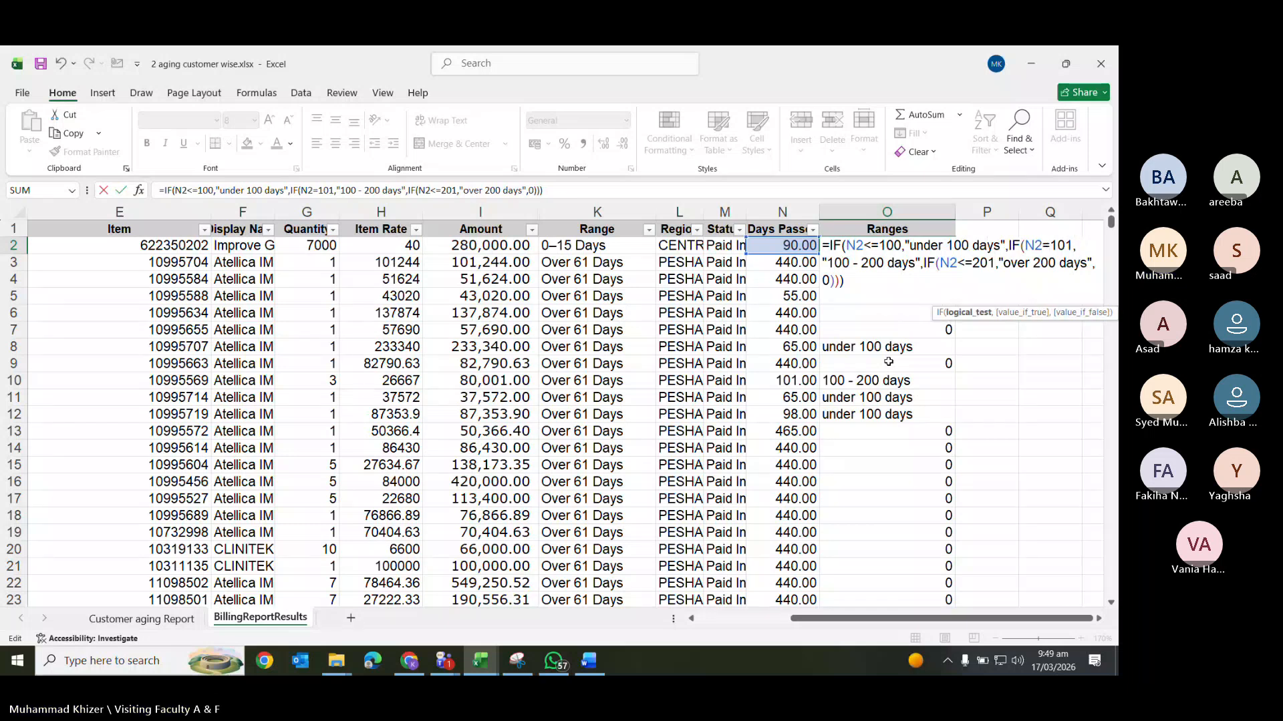
- Try the logical test N2>=100 in the first IF of O2, and restore it to N2<=100
key("Left")
key("Left")
key("Left")
key("Left")
key("Left")
key("Left")
key("Left")
key("Left")
key("Left")
key("Home")
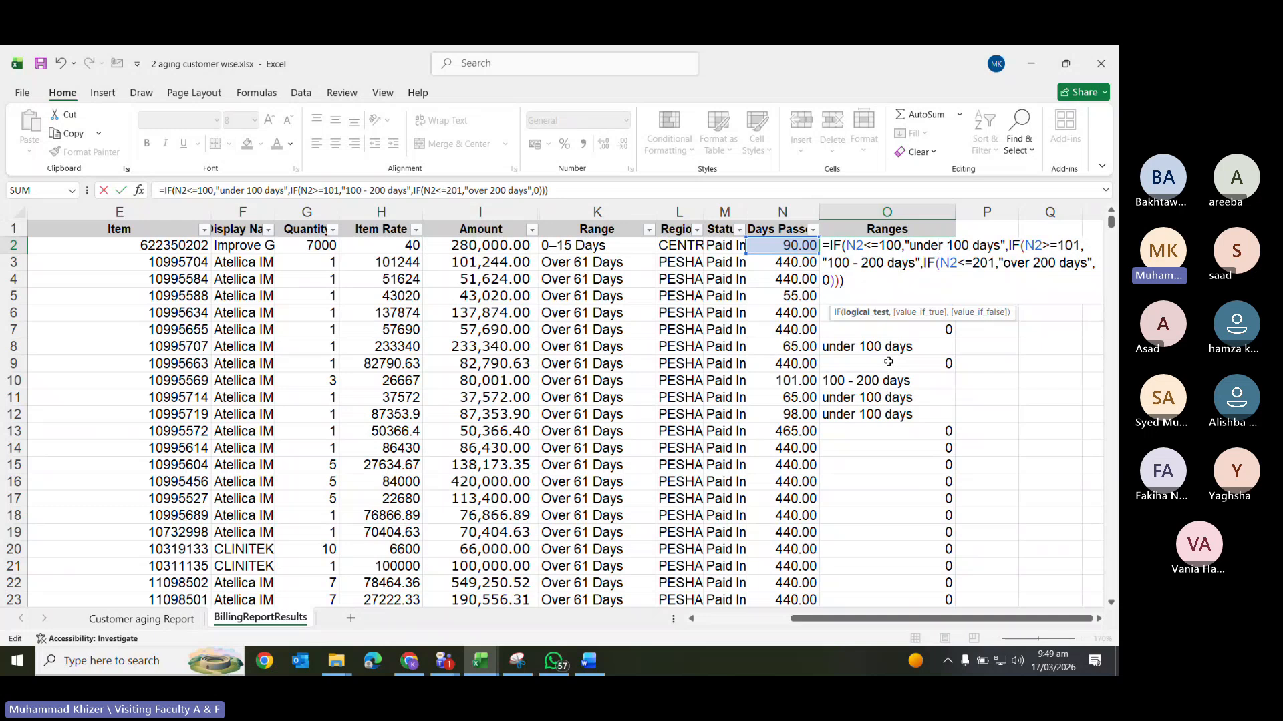
key("BackSpace")
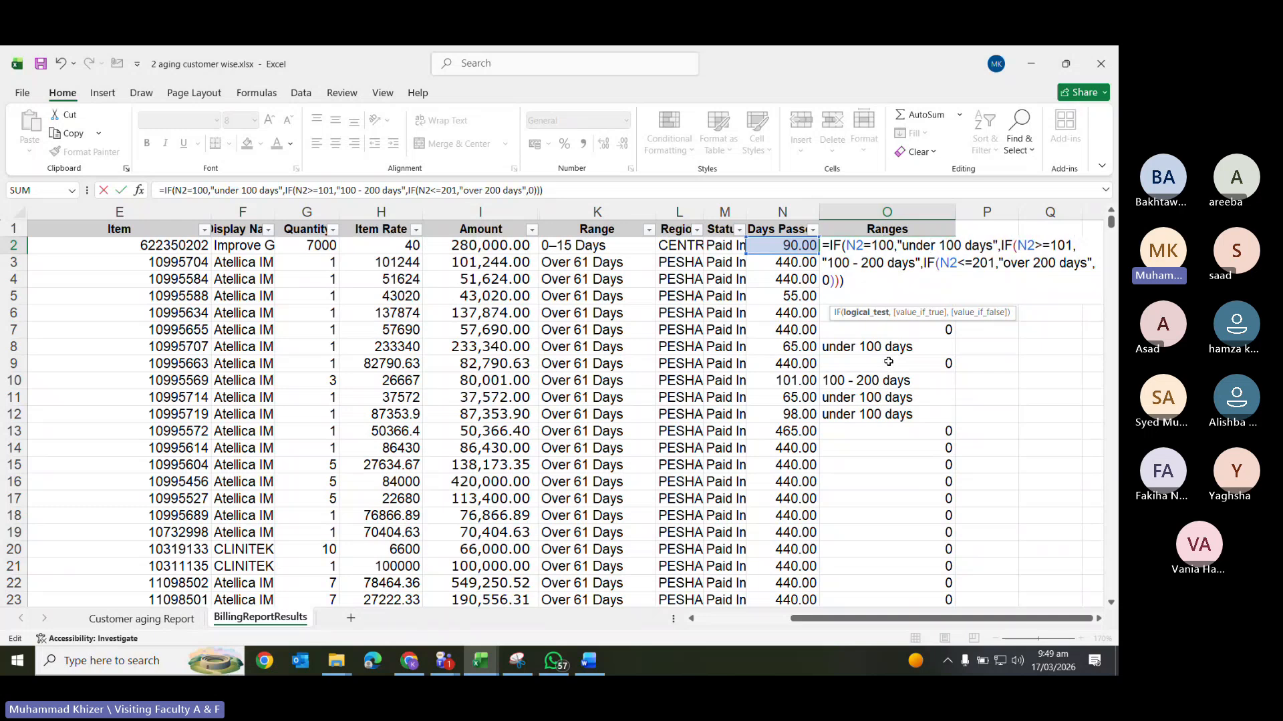
type(">")
key("ctrl+Return")
key("F2")
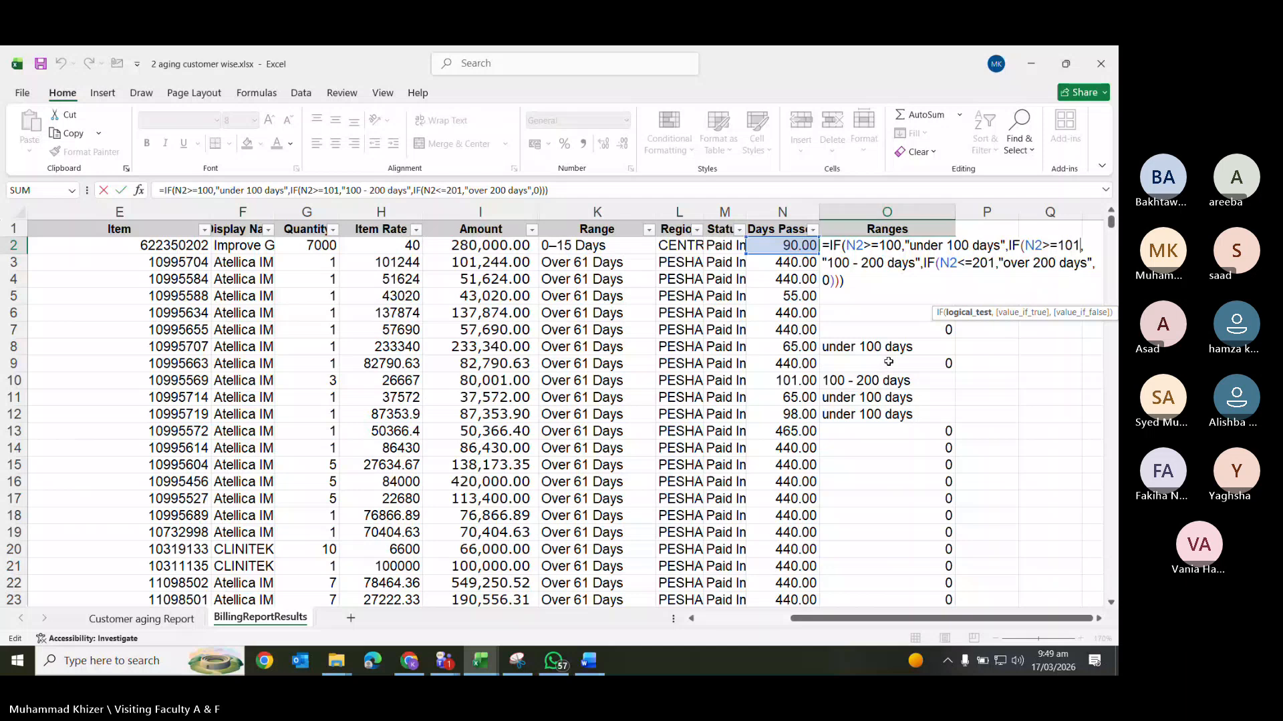
key("Left")
key("Left")
key("Left")
key("Left")
key("Left")
key("Left")
key("Left")
key("Left")
key("Left")
key("Left")
key("Left")
key("Left")
key("Left")
key("Left")
key("Left")
key("Left")
key("Left")
key("Left")
key("Left")
key("Left")
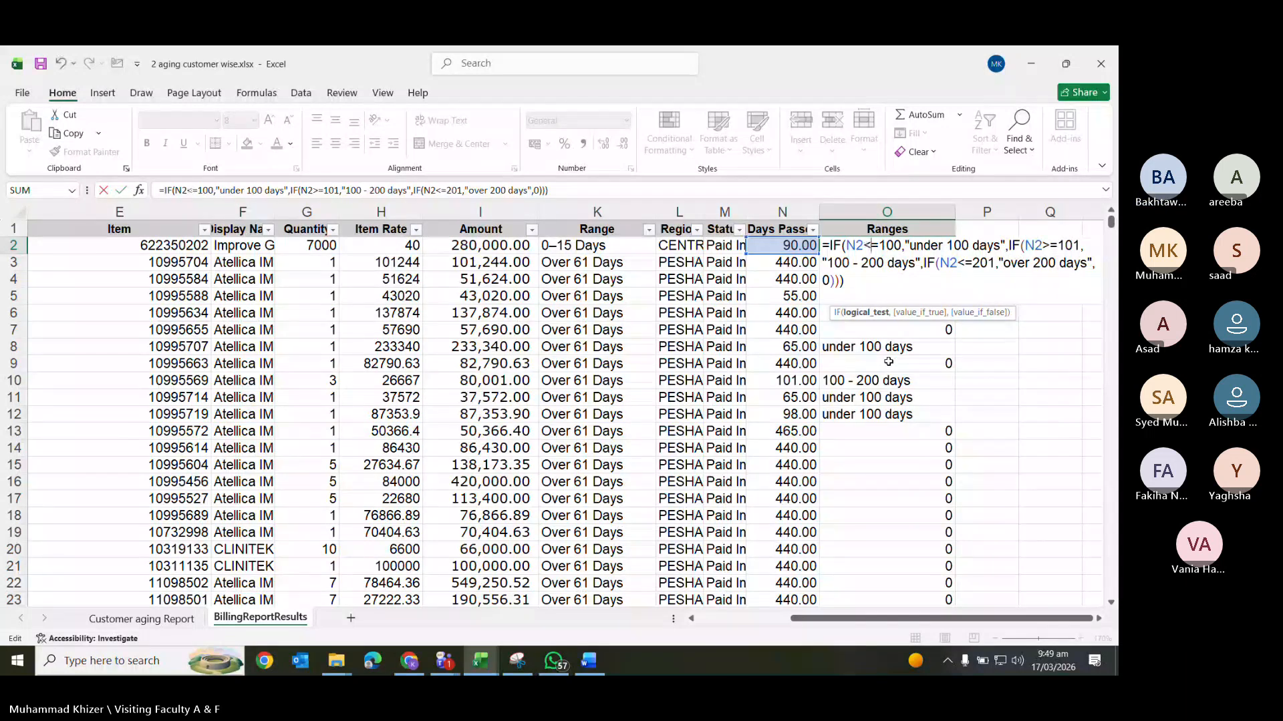
- Change the second IF's logical test in the O2 formula to N2<=101
key("Right")
key("Right")
key("Right")
key("Right")
key("Right")
key("Right")
key("Right")
key("Right")
key("Right")
key("Right")
key("Right")
key("Right")
key("Right")
key("Right")
key("Right")
key("Right")
key("Right")
key("Right")
key("Right")
key("Right")
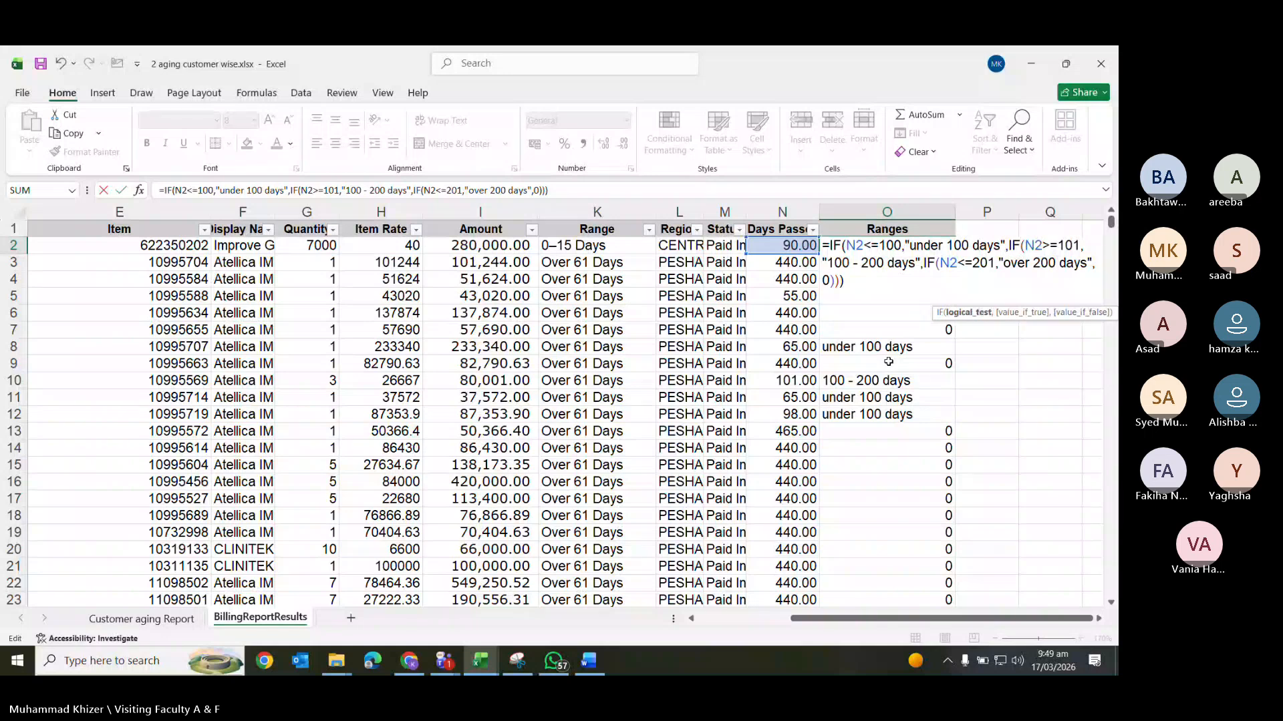
key("BackSpace")
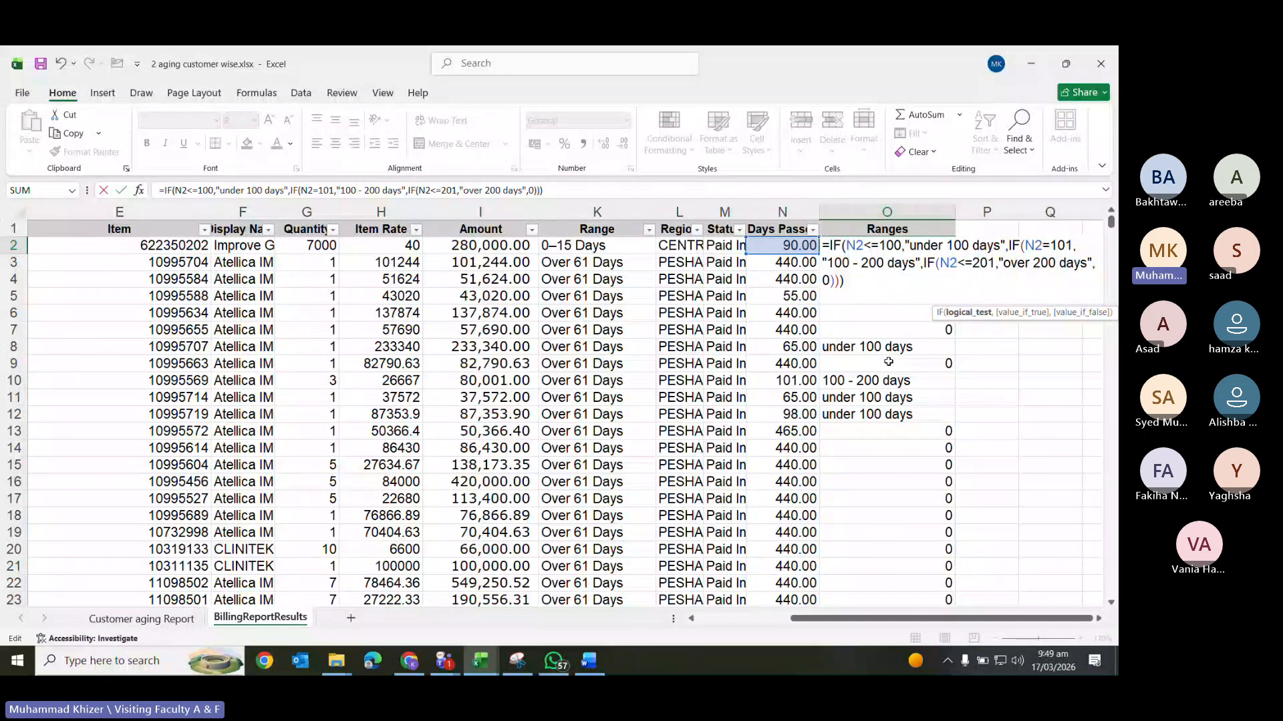
type("<")
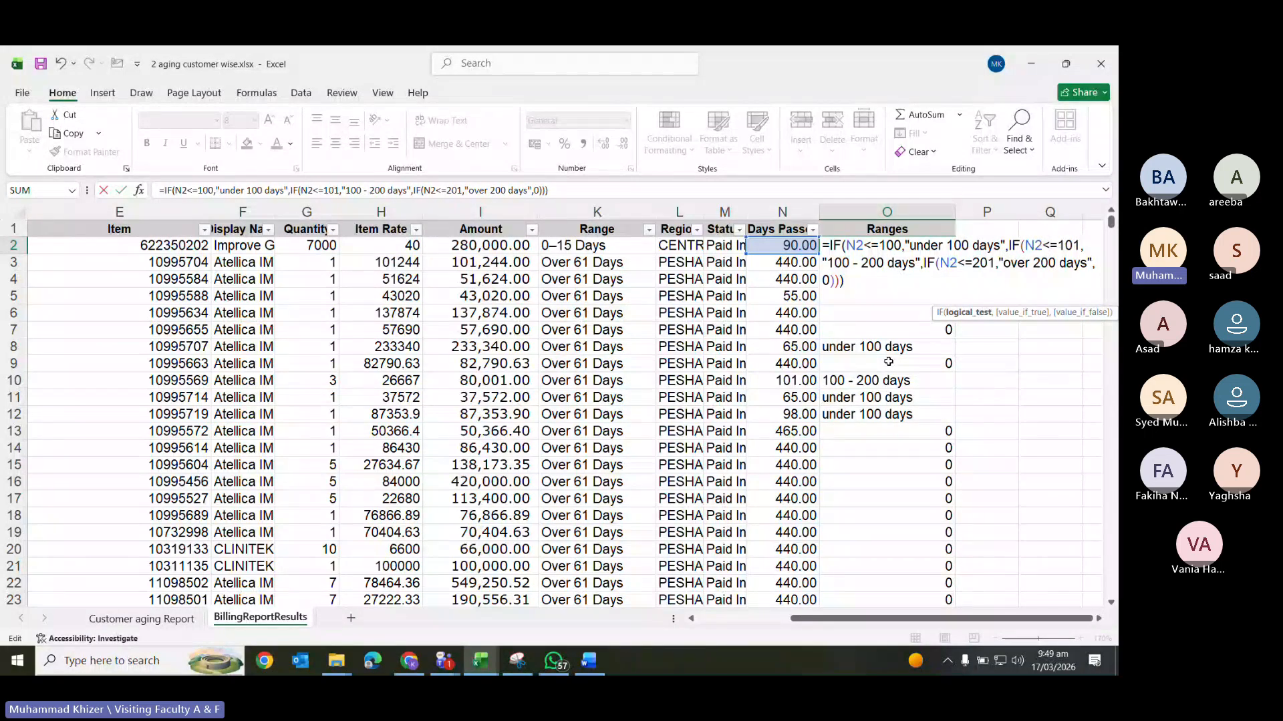
key("Right")
key("Right")
key("Right")
key("Right")
key("Right")
key("Right")
key("Right")
key("Right")
key("Right")
key("Right")
key("Right")
key("Right")
key("Right")
key("Left")
key("Left")
key("Left")
key("Left")
key("Left")
key("Left")
key("Left")
key("Left")
key("Left")
key("Left")
key("Left")
key("Left")
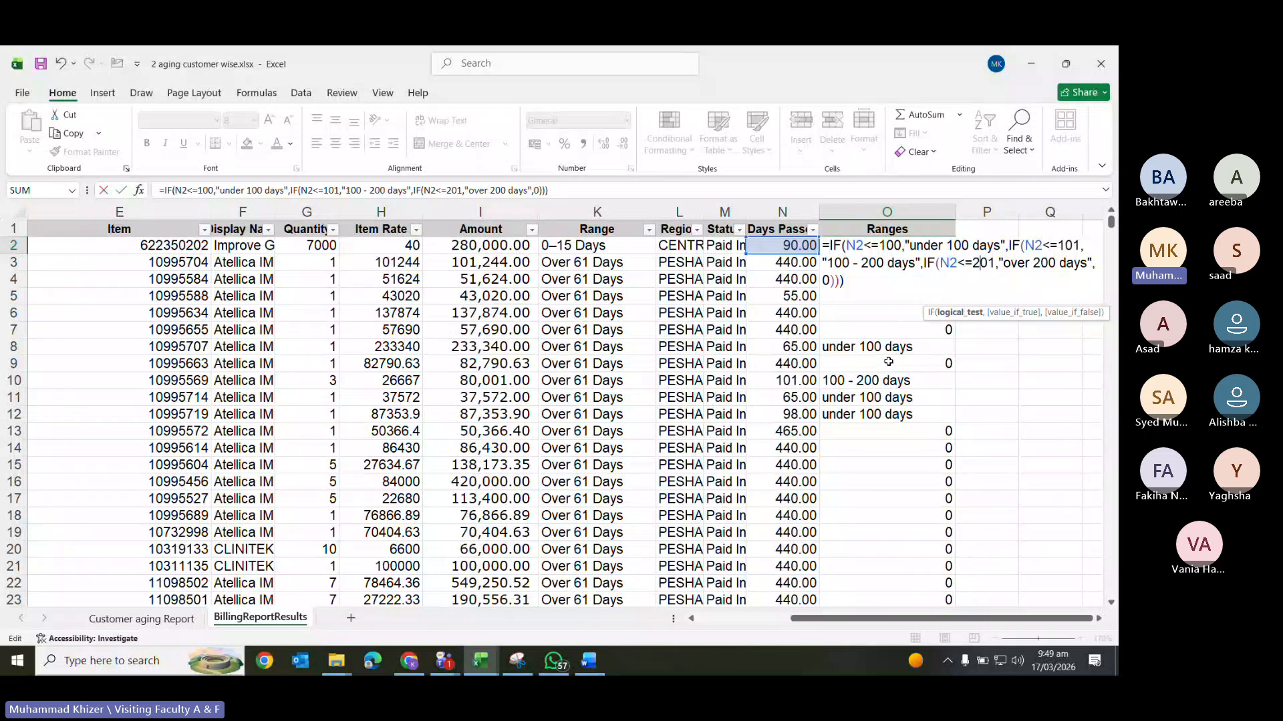
key("Left")
key("Left")
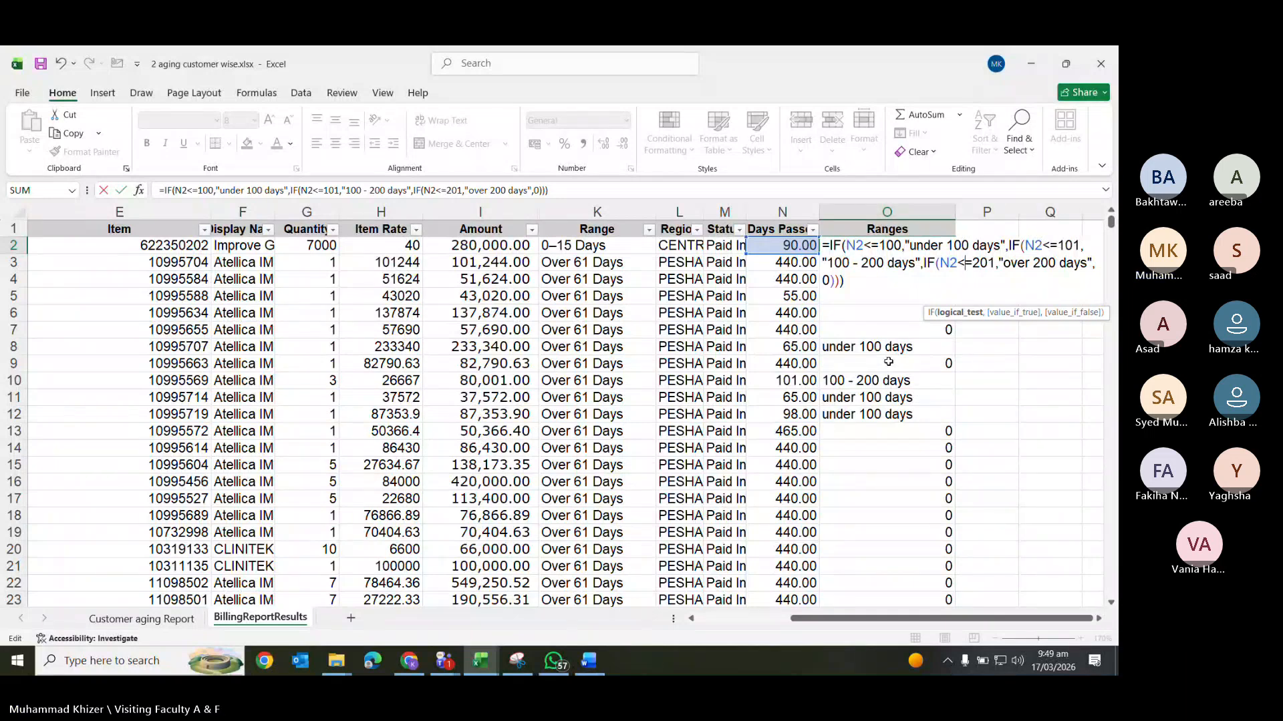
key("ctrl+Return")
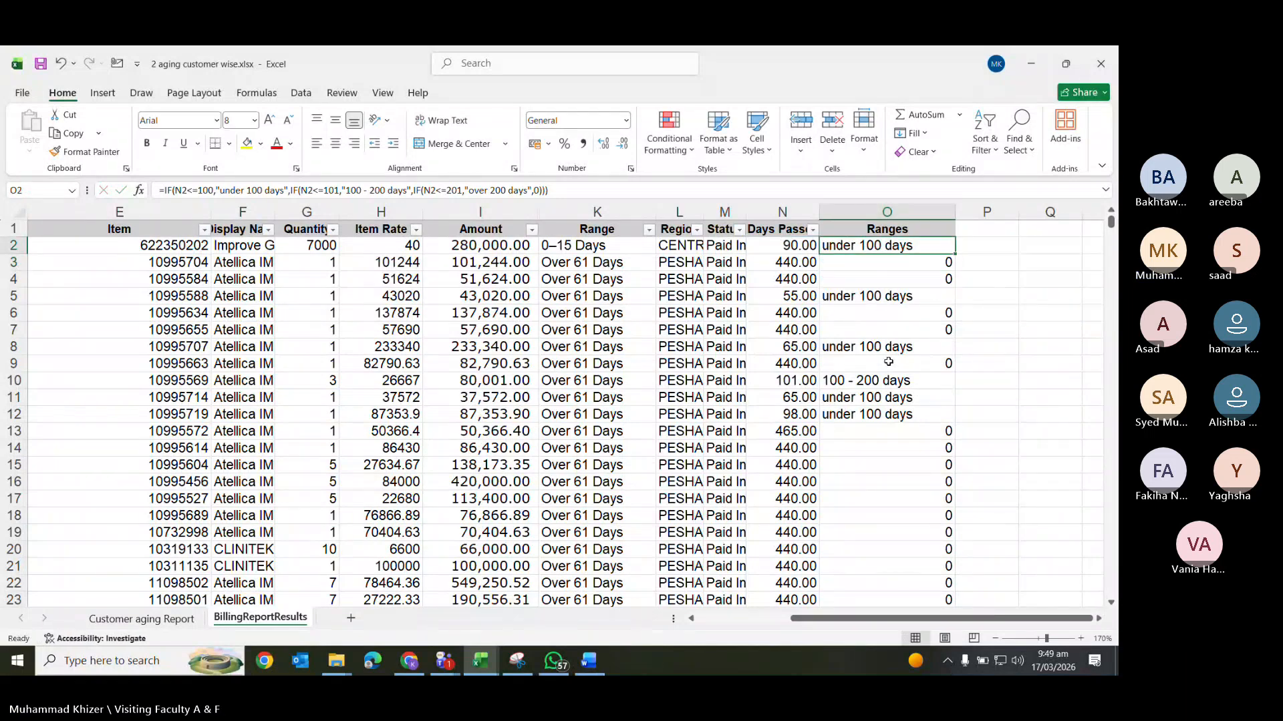
- Change the third IF's logical test in the O2 formula to N2>=201
key("F2")
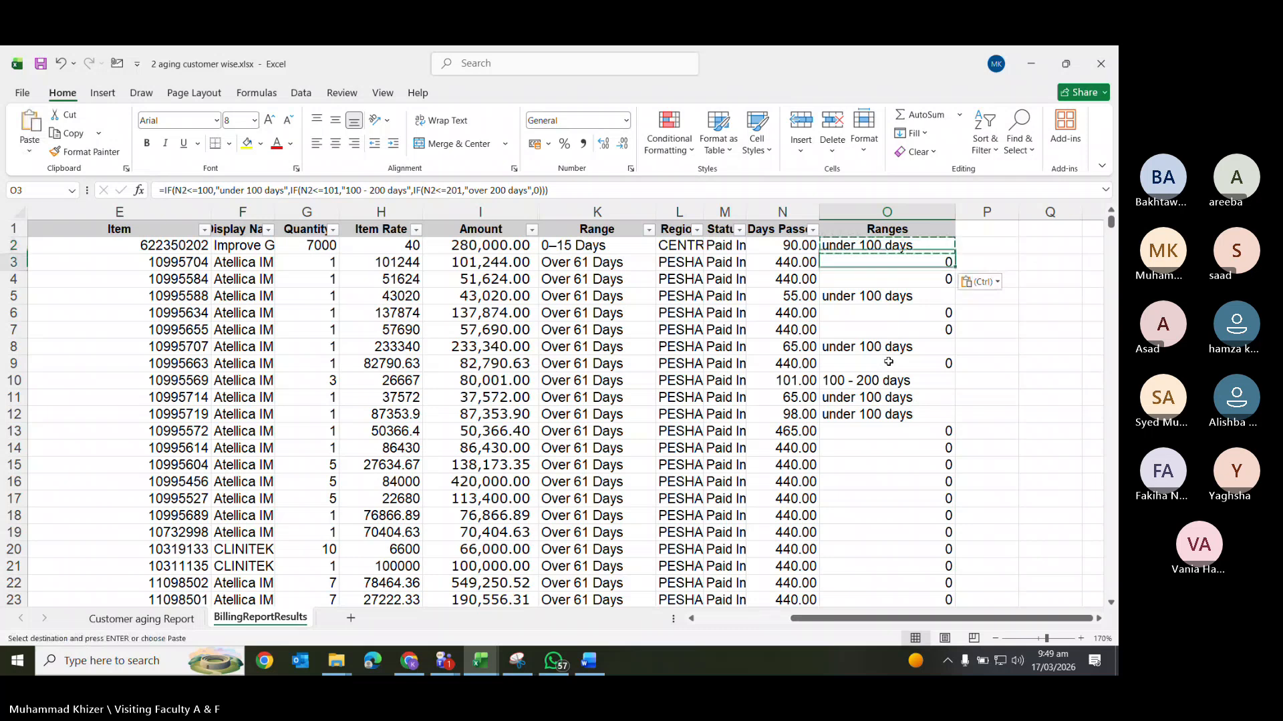
key("Left")
key("Left")
key("Down")
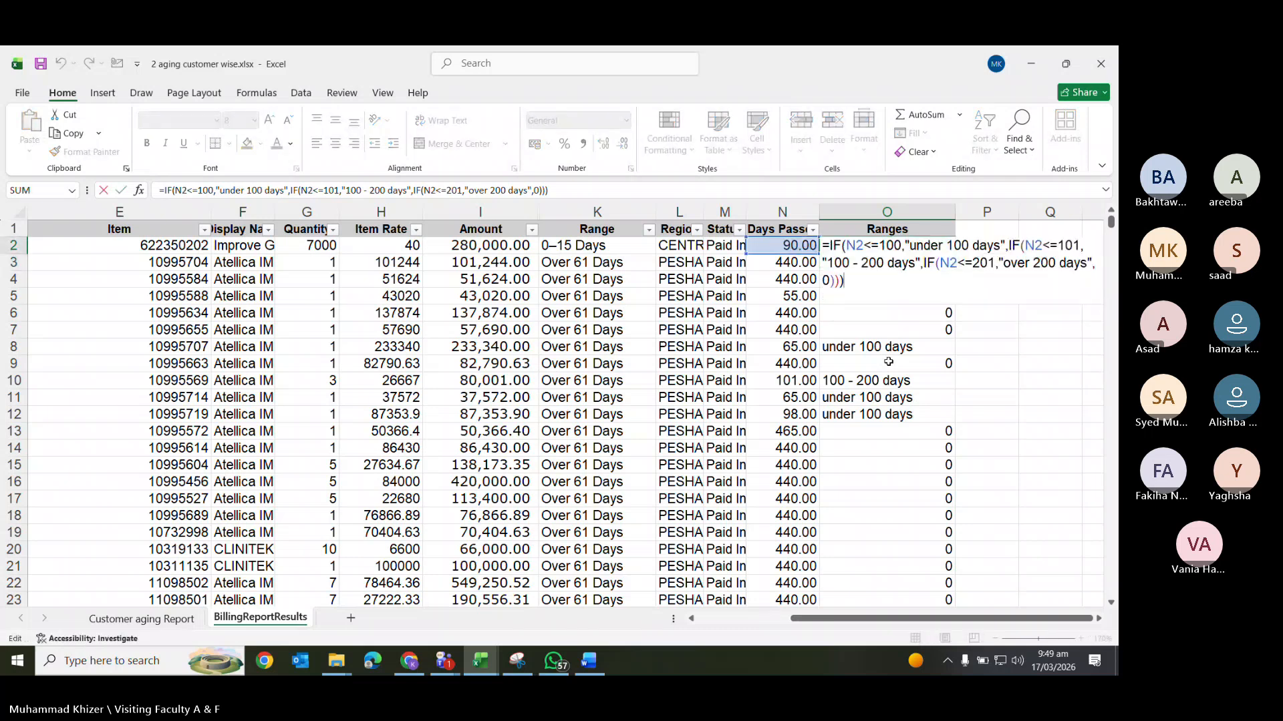
key("Left")
key("Left")
key("Left")
key("Left")
key("Left")
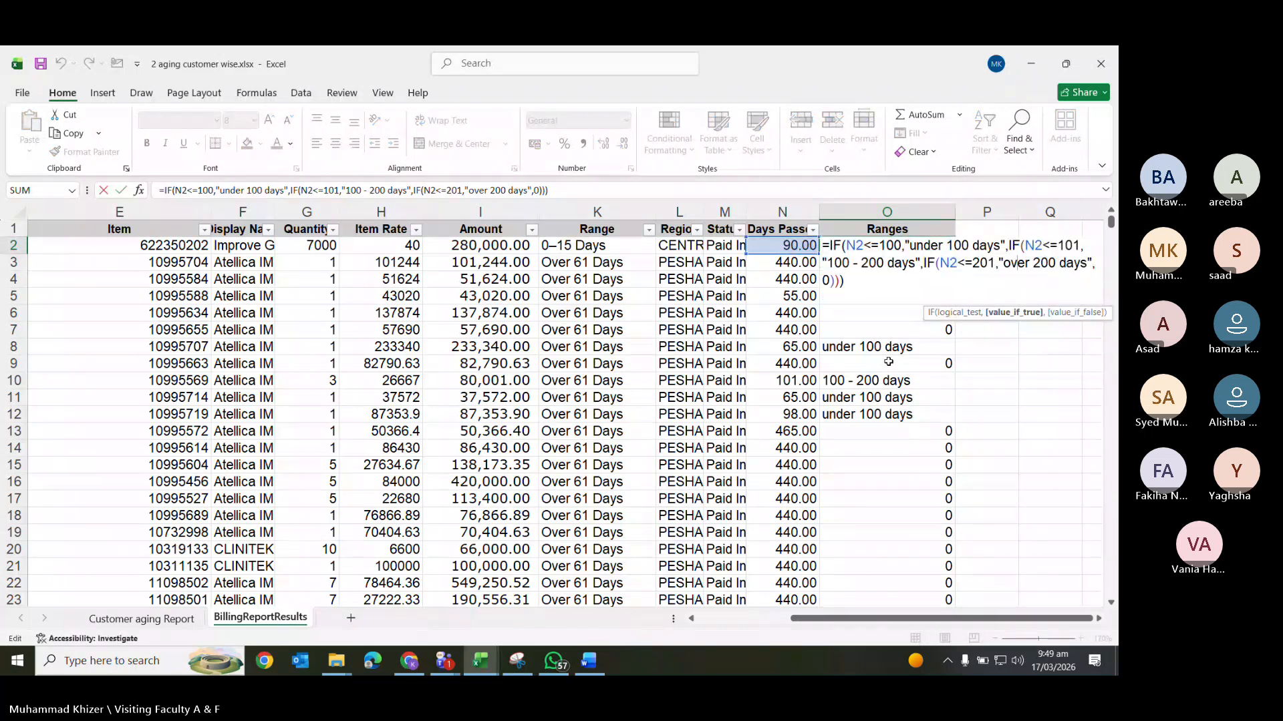
key("Left")
key("Left")
key("Left")
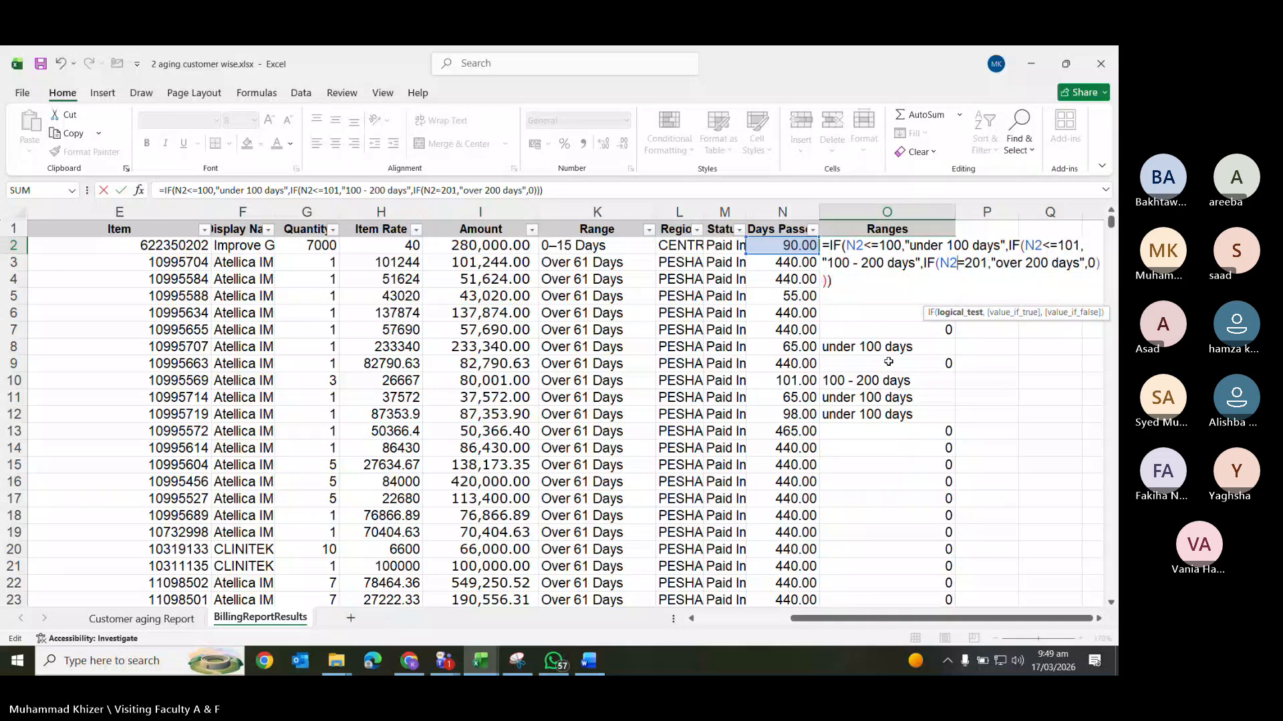
key("Return")
- Copy the corrected O2 formula down the whole Ranges column
key("Up")
key("ctrl+c")
key("Down")
key("ctrl+v")
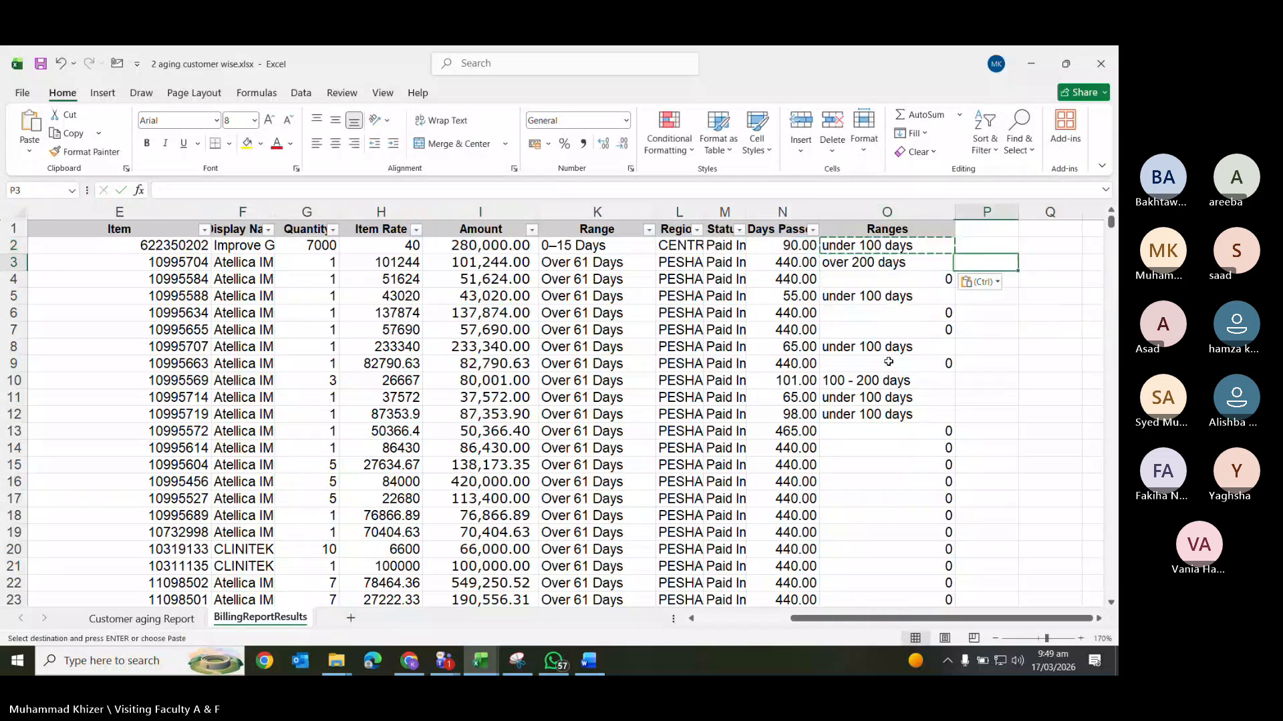
key("ctrl+shift+Down")
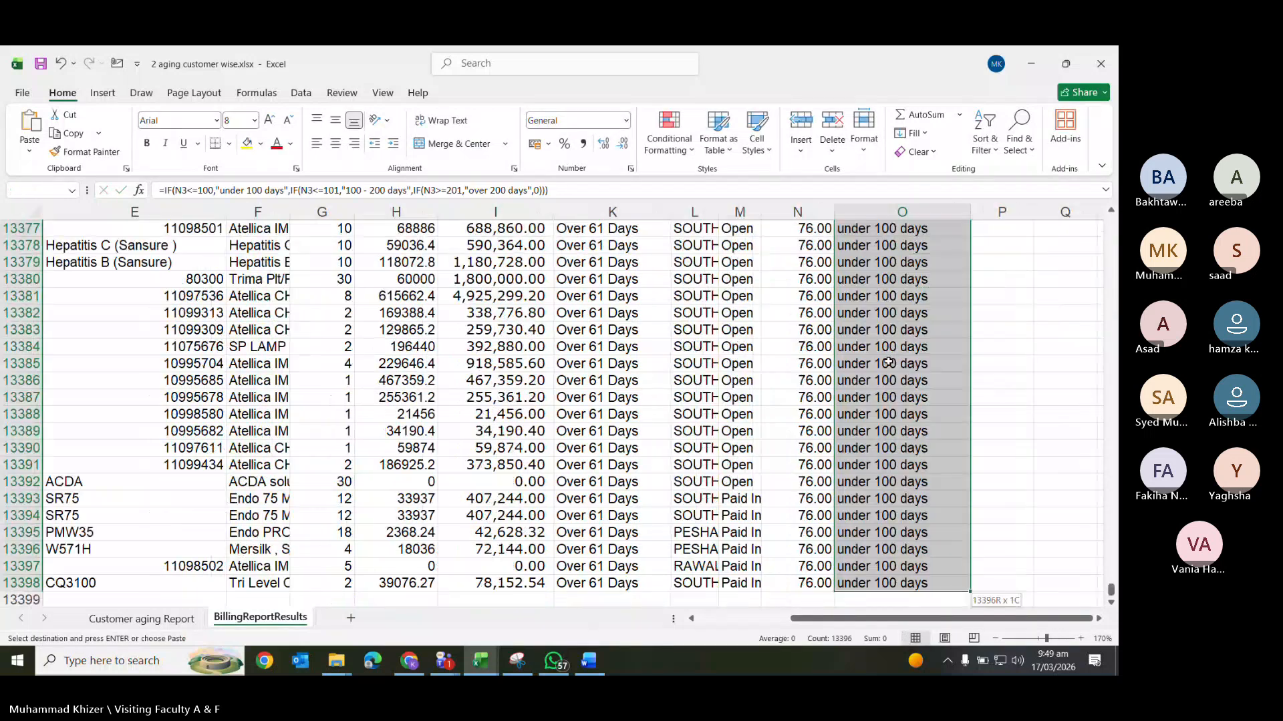
key("ctrl+v")
key("ctrl+Down")
key("Up")
key("ctrl+Up")
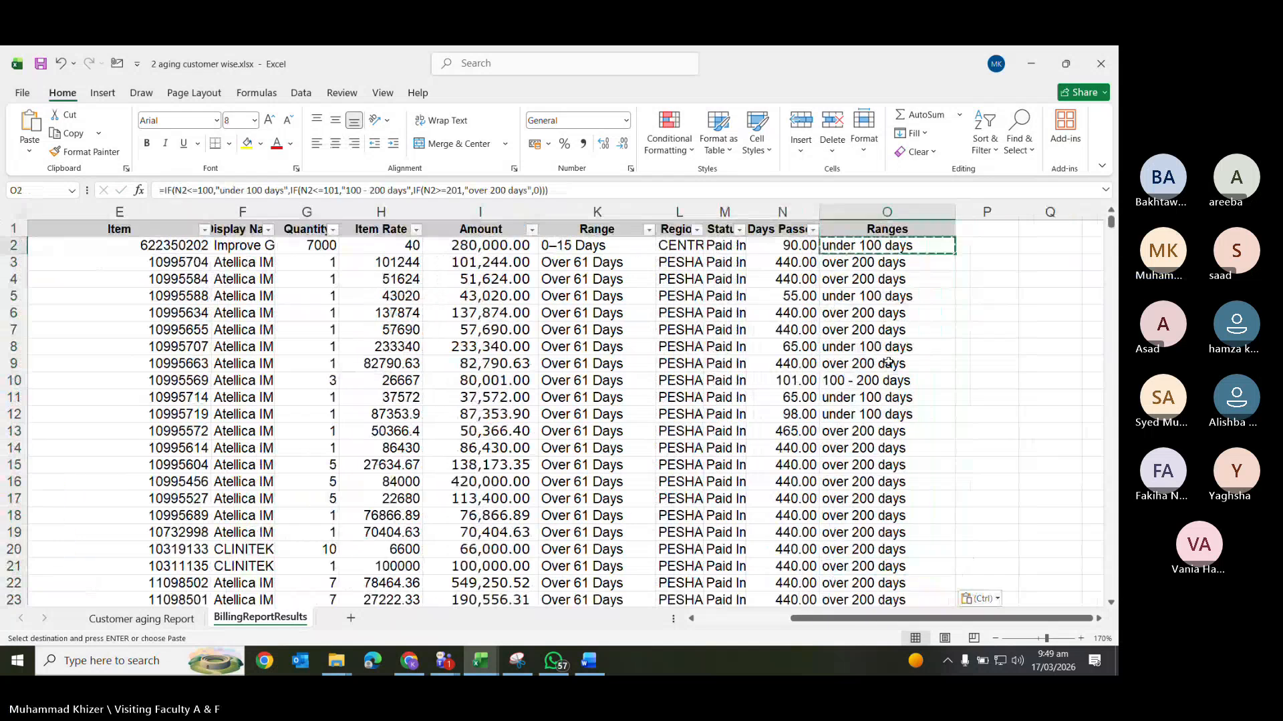
- Compare the Days Passed values with the Ranges labels in the first invoice rows
key("Down")
key("Down")
key("Down")
key("Down")
key("Down")
key("Down")
key("Down")
key("Down")
key("Up")
key("Up")
key("Up")
key("Up")
key("Up")
key("Up")
key("Up")
key("Up")
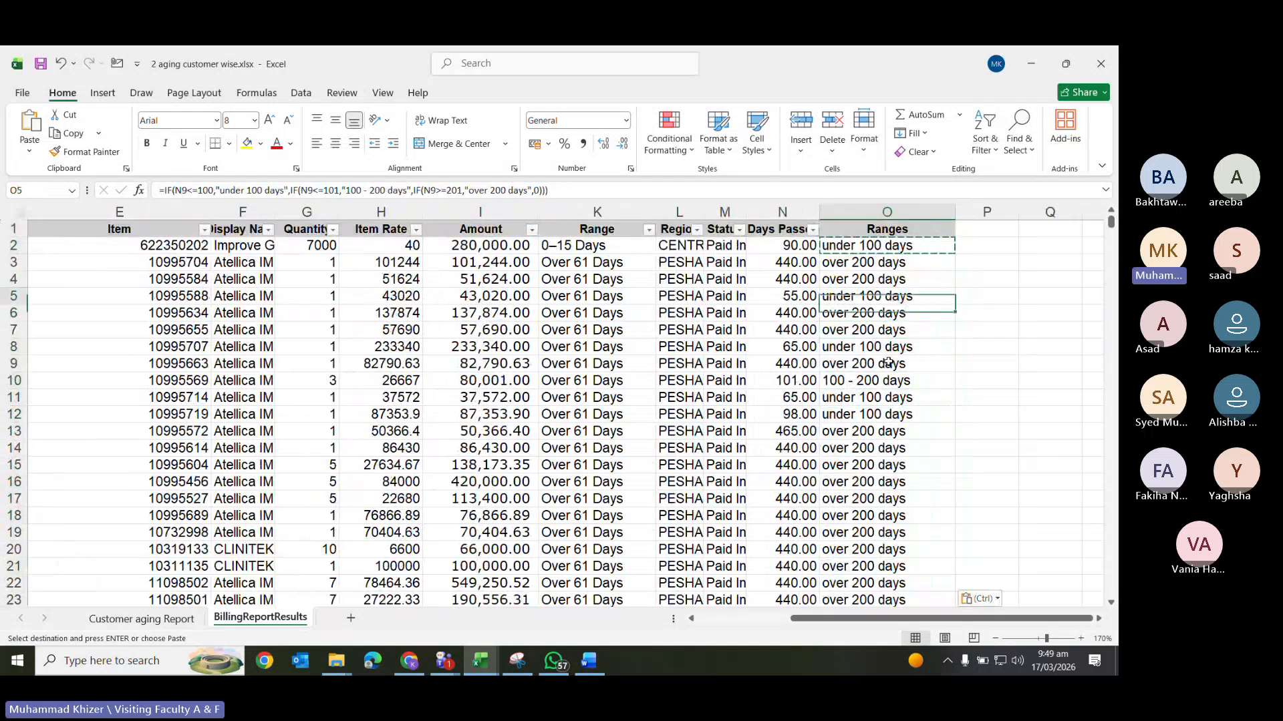
key("Left")
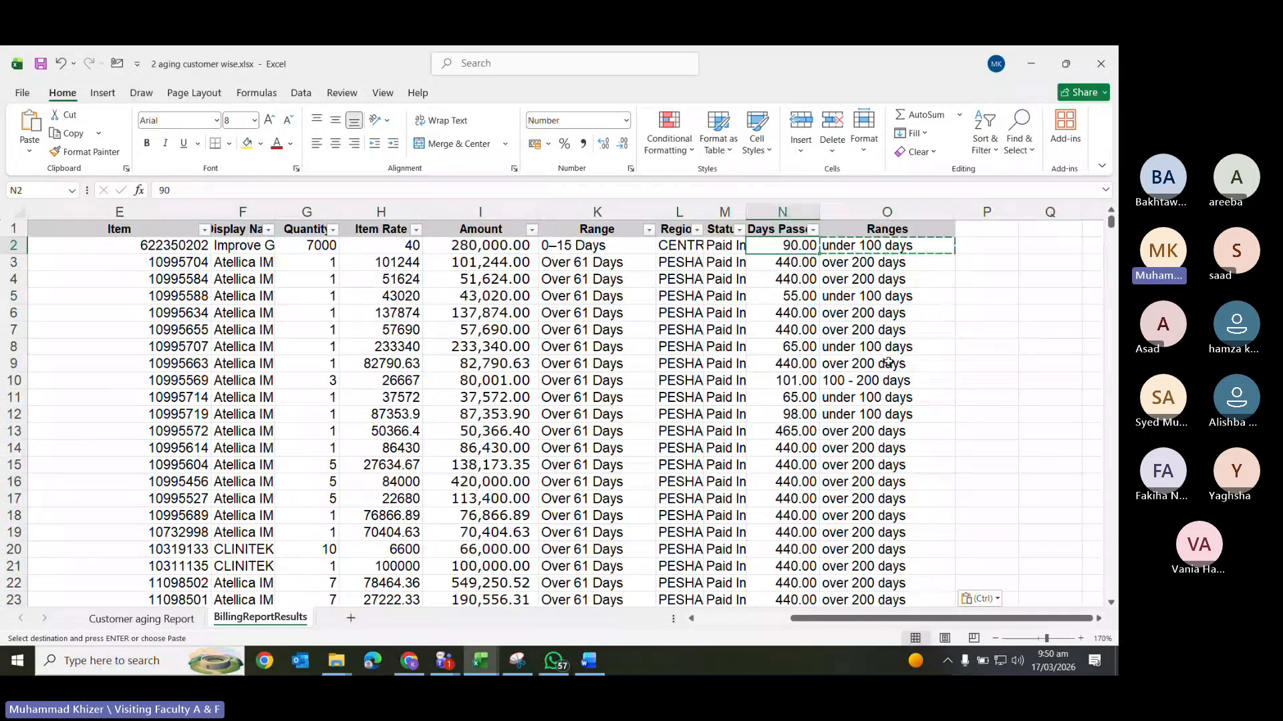
key("Right")
key("Left")
key("Right")
key("Down")
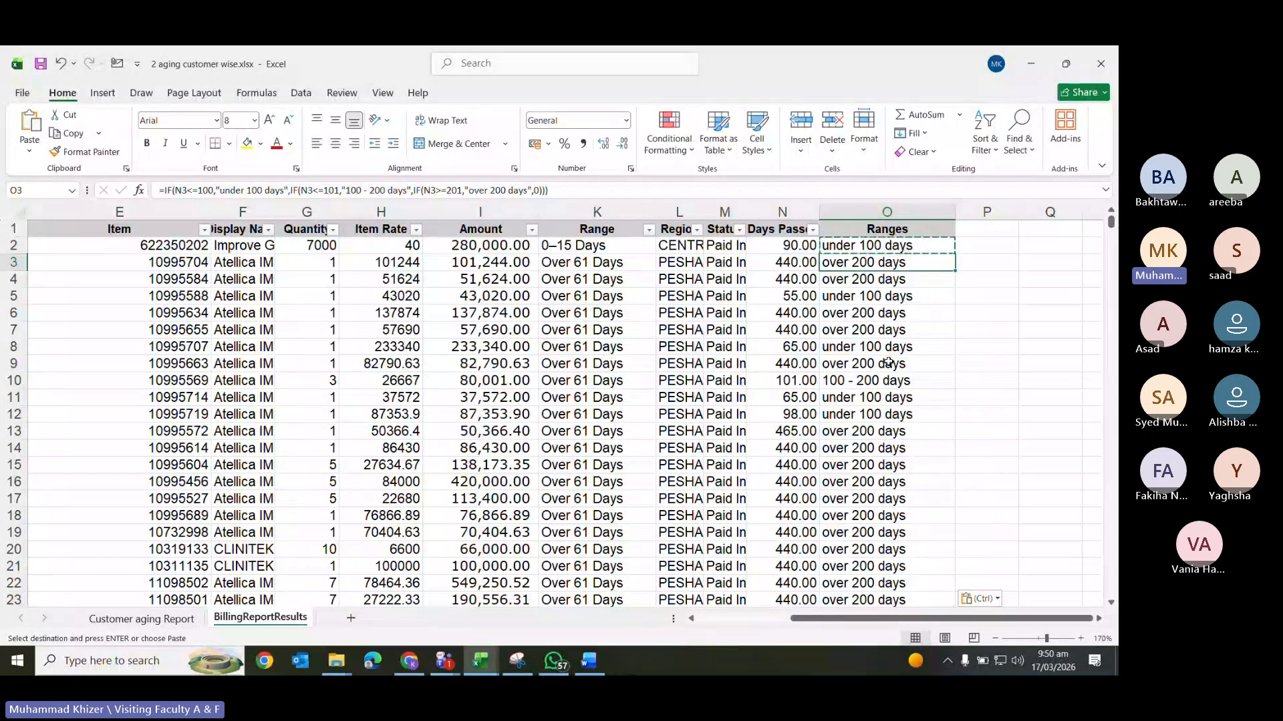
key("Down")
key("Left")
key("Up")
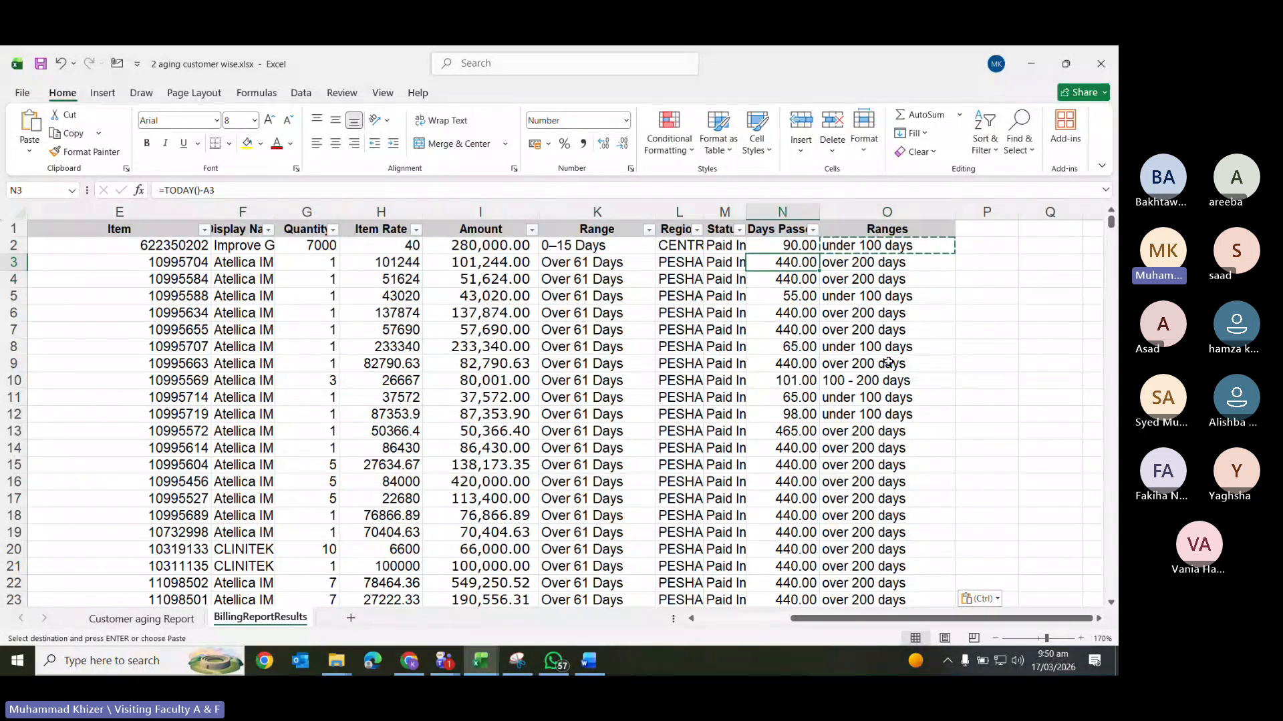
- Compare the Days Passed values with the Ranges labels further down, around rows 7 to 12
key("Right")
key("Down")
key("Down")
key("Down")
key("Down")
key("Down")
key("Left")
key("Down")
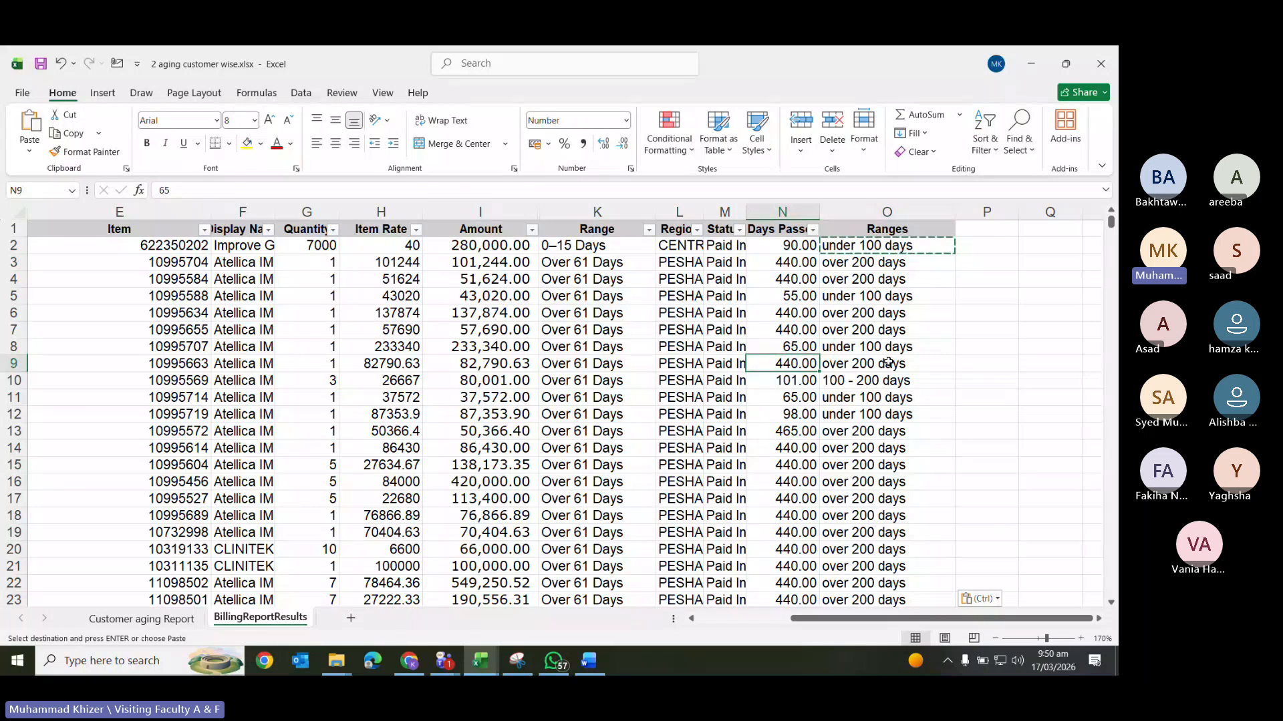
key("Down")
key("Down")
key("Down")
key("Down")
key("Down")
key("Down")
key("Up")
key("Up")
key("Up")
key("Up")
key("Up")
key("Up")
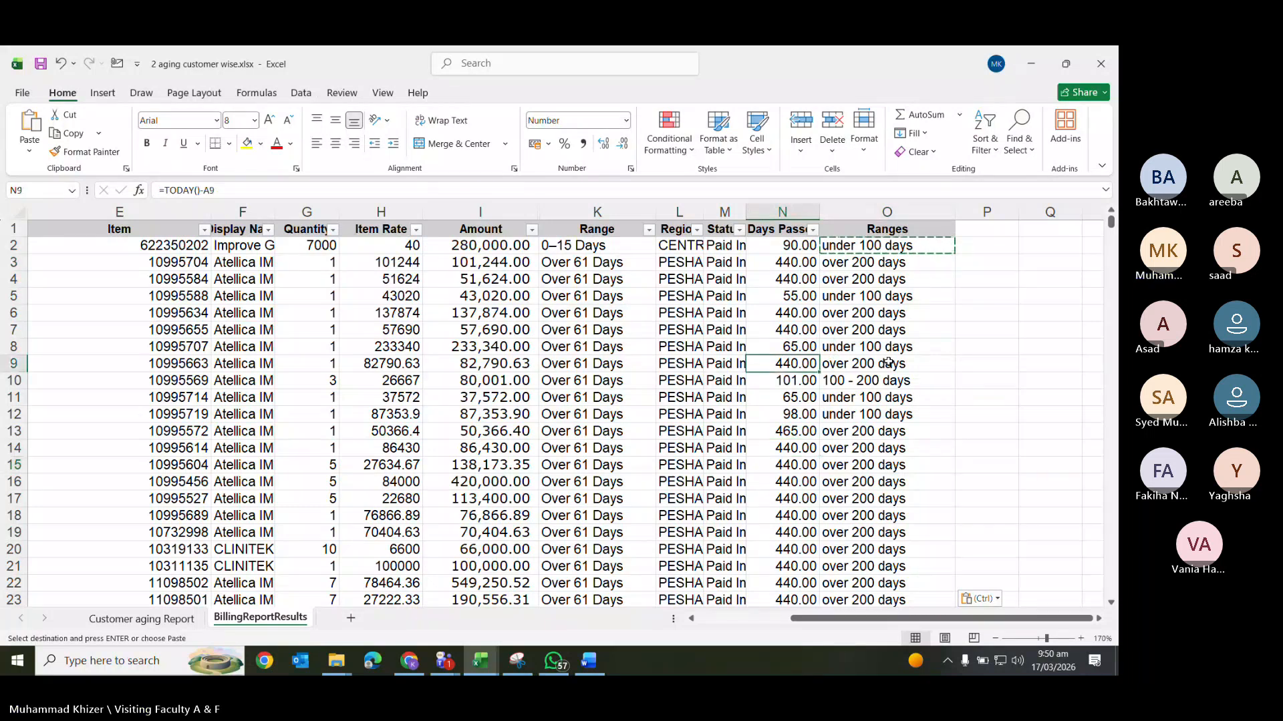
key("Right")
key("Down")
key("Left")
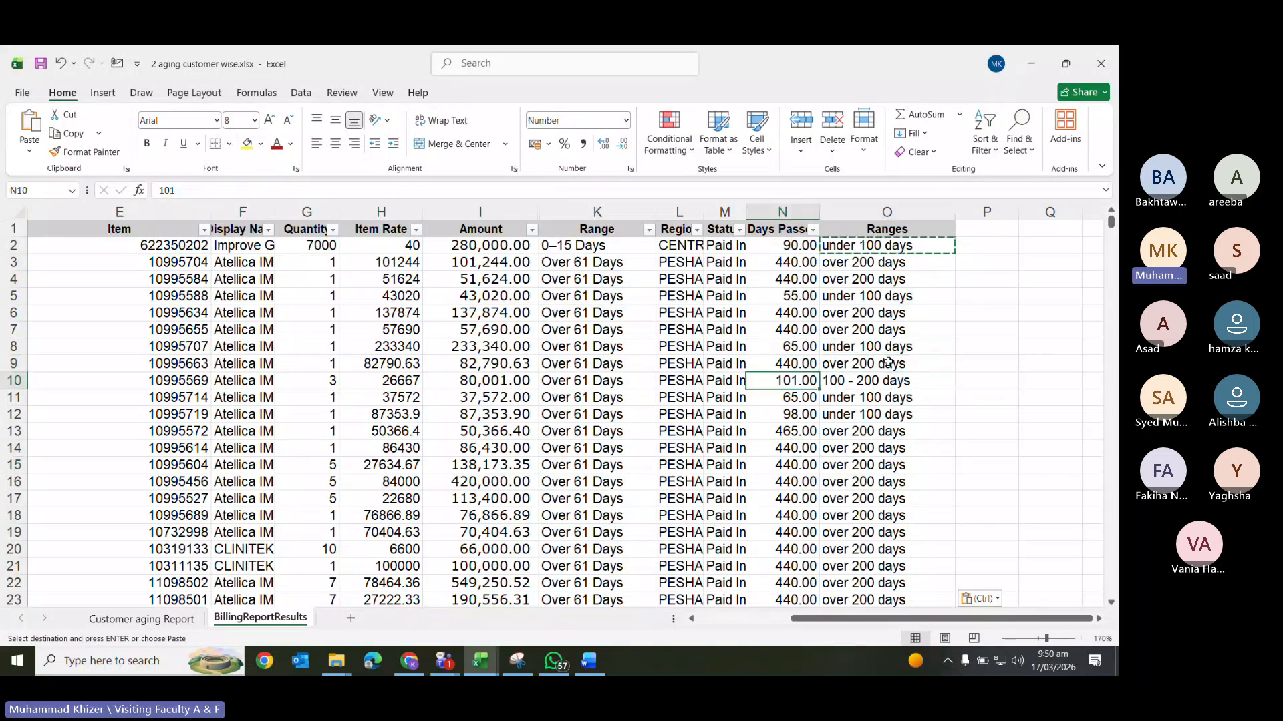
key("Right")
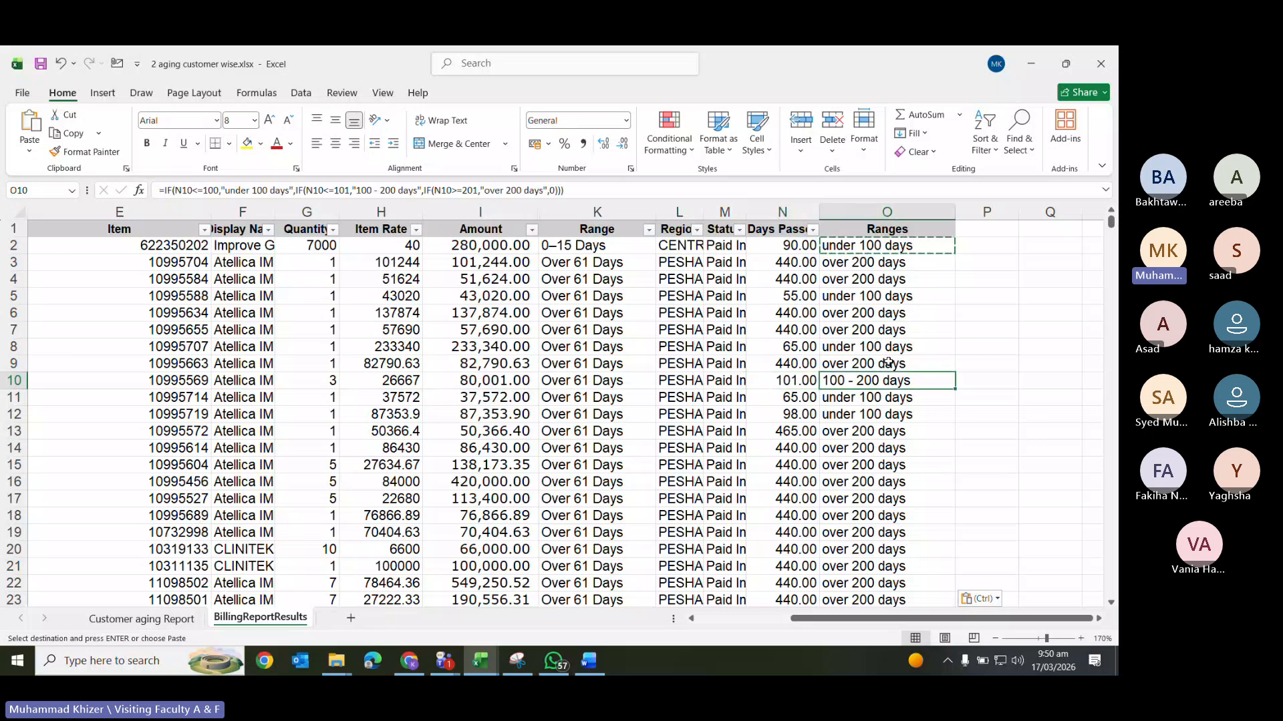
key("Left")
key("Up")
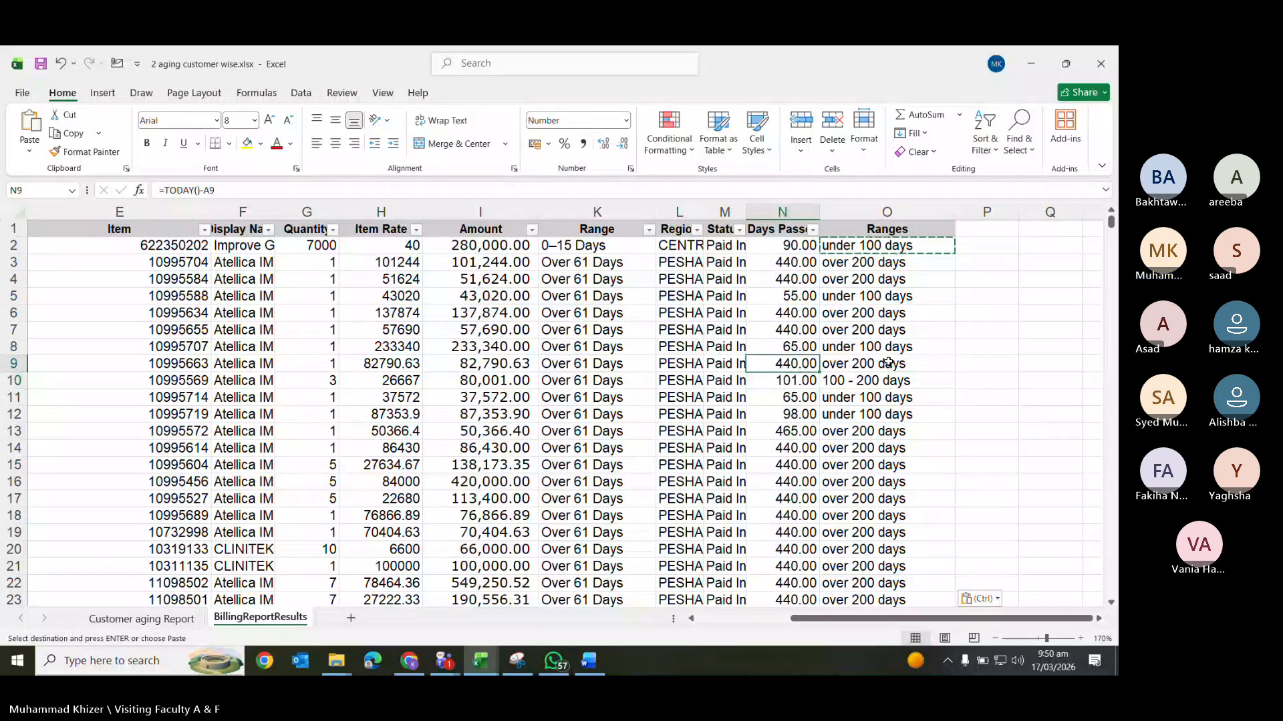
- Review the complete nested IF formula in O2 without changing it
key("ctrl+Down")
key("ctrl+Up")
key("Down")
key("Right")
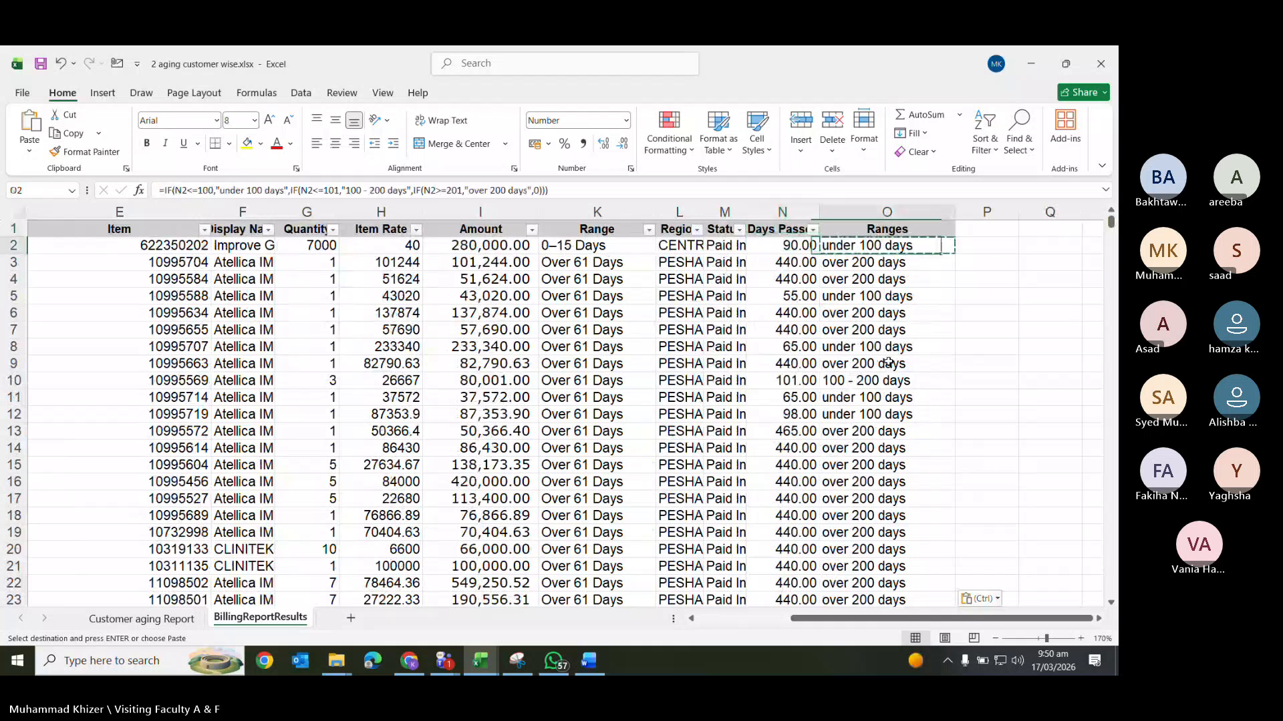
key("F2")
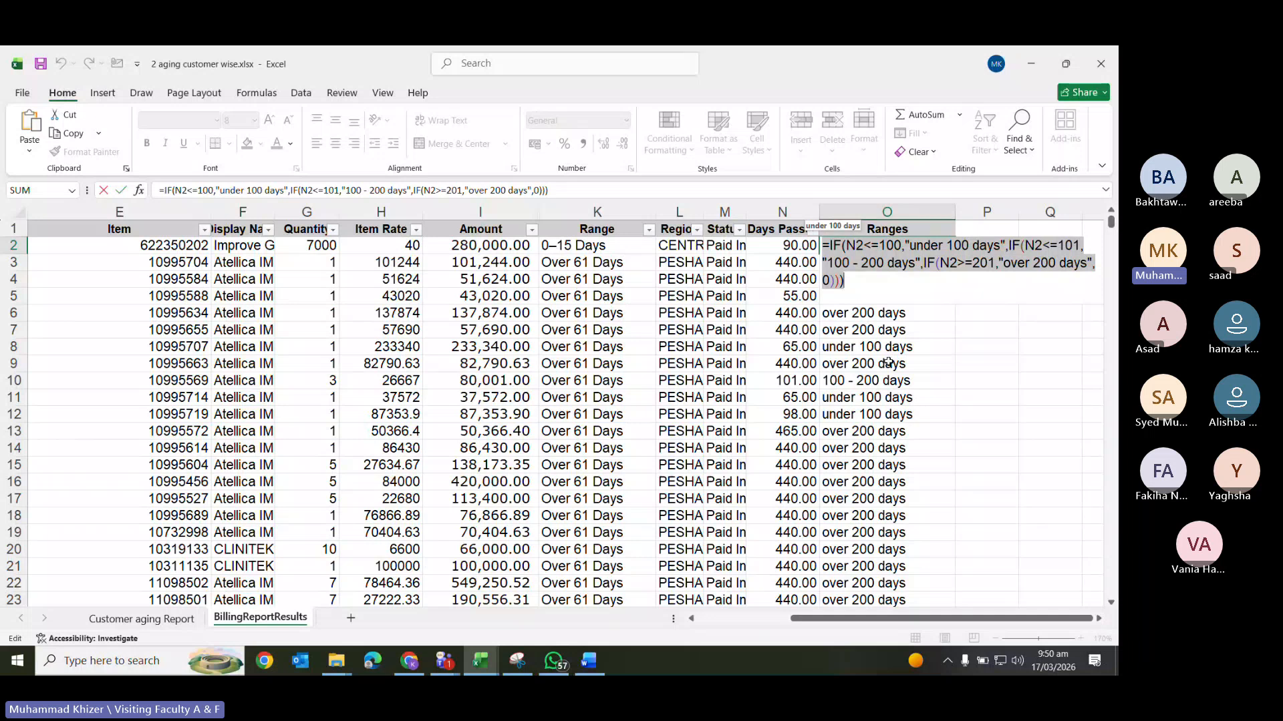
key("ctrl+Return")
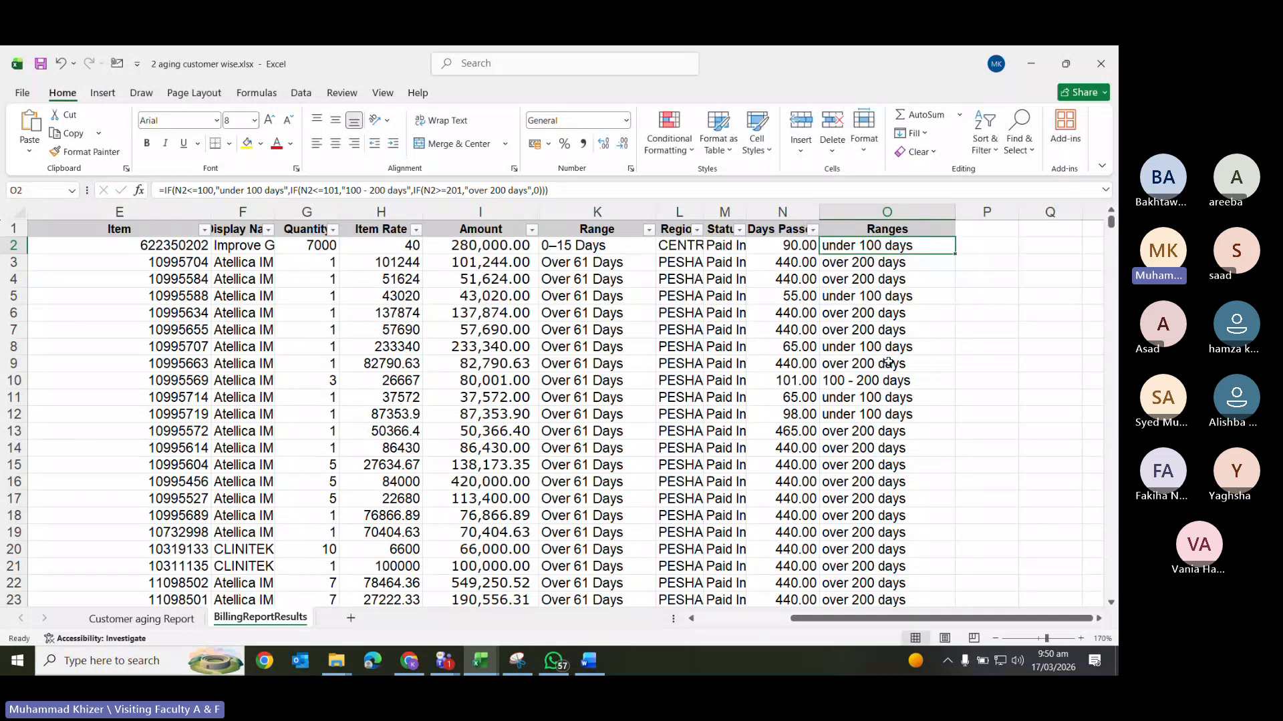
- View the pivot table on the Customer aging Report sheet
key("ctrl+Page_Up")
key("ctrl+Page_Down")
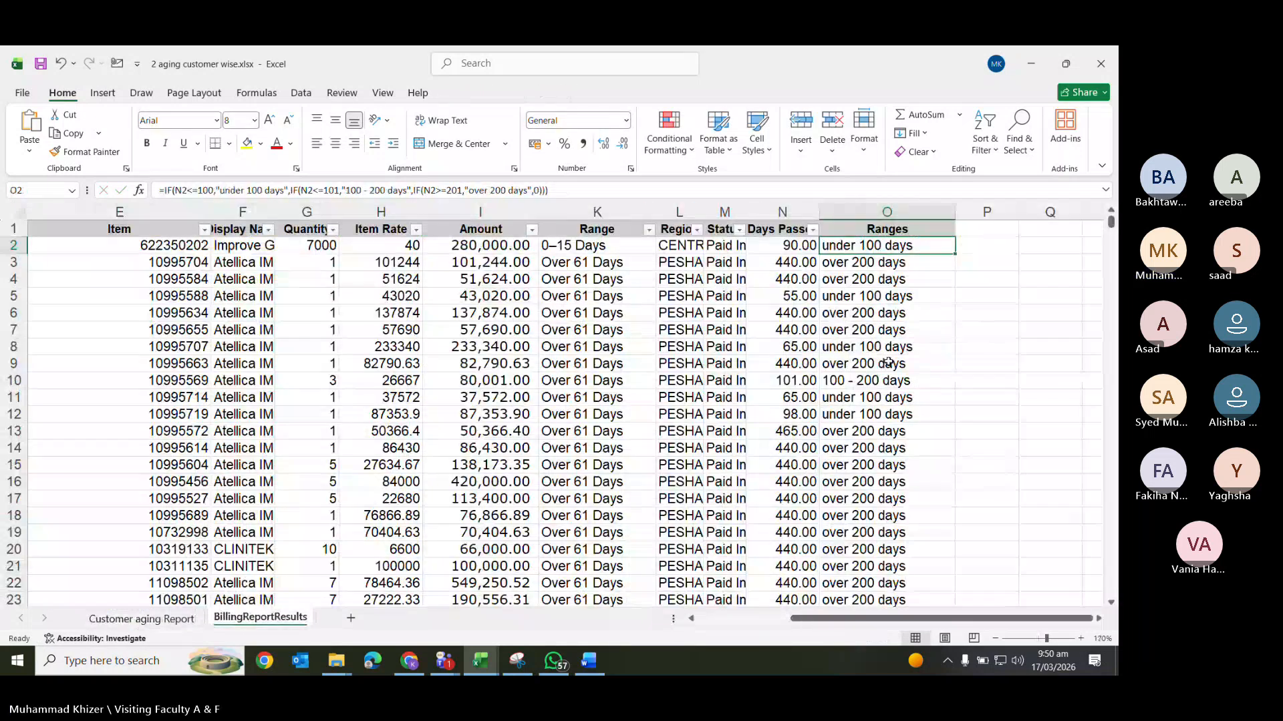
key("Left")
key("Down")
key("ctrl+Page_Up")
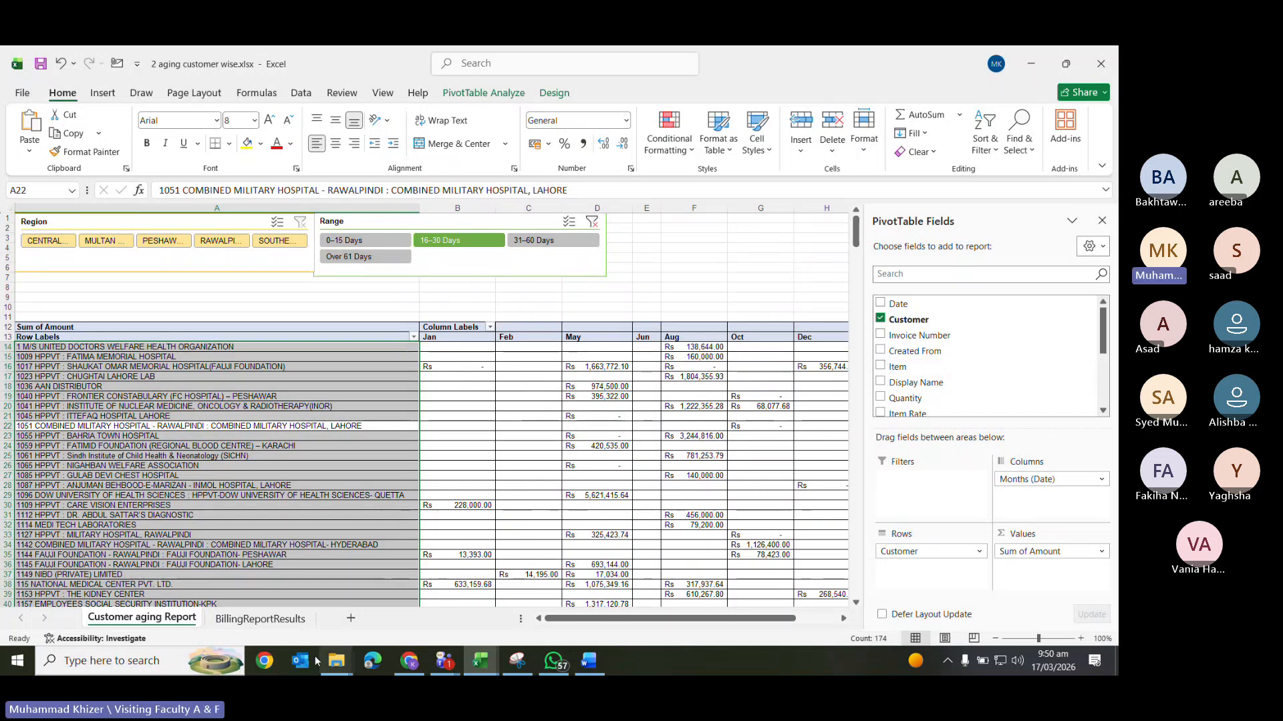
- Widen the Date column on the BillingReportResults sheet so its dates show in full
left_click(264, 629)
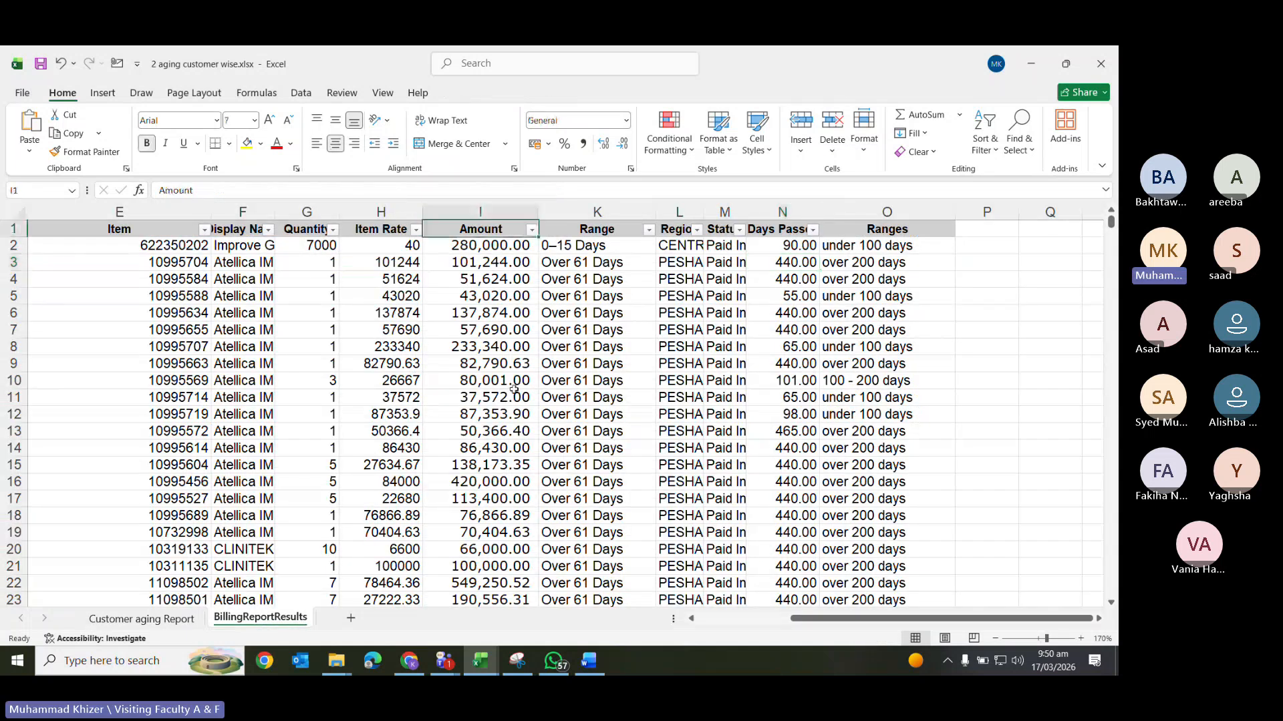
scroll(514, 389, "up", 5)
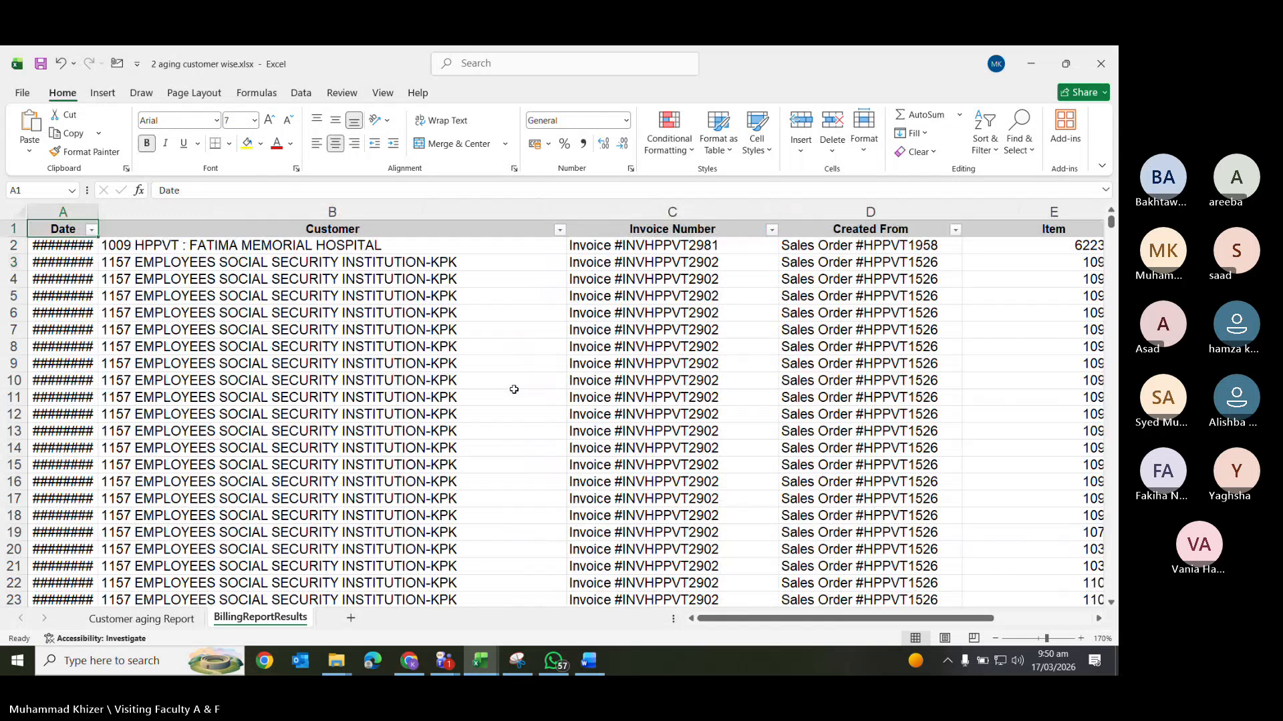
left_click_drag(97, 218, 110, 213)
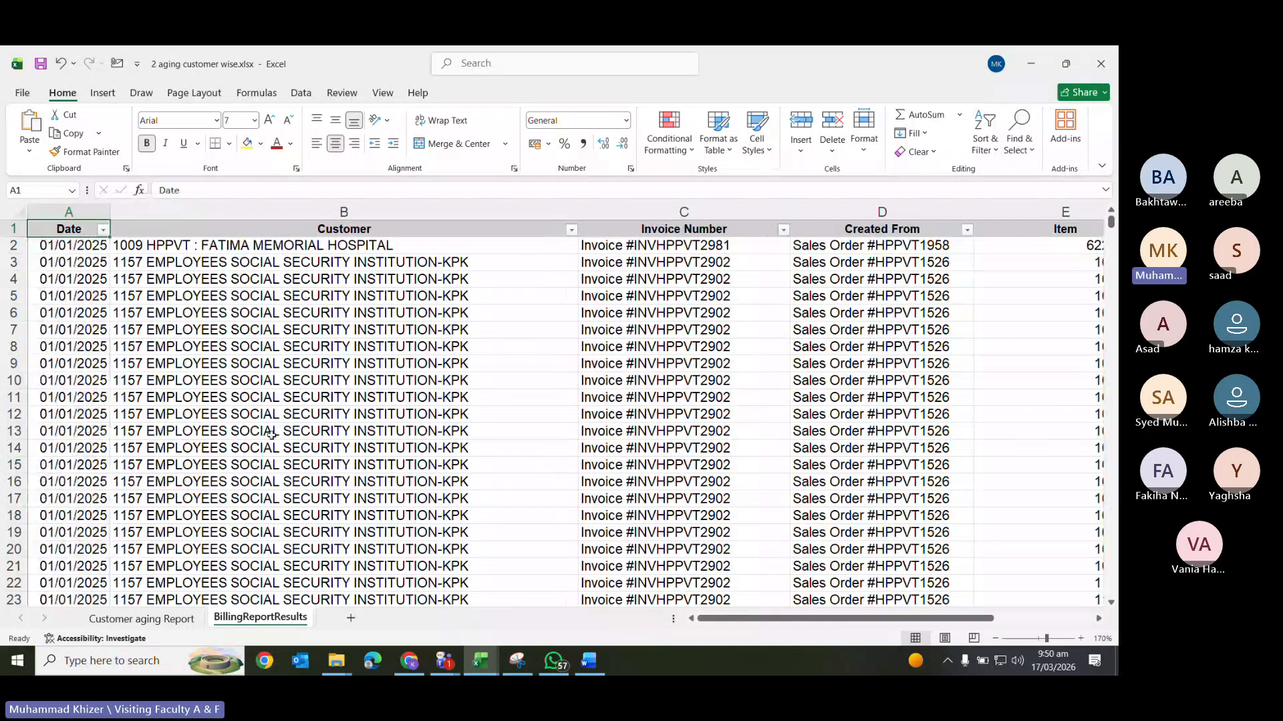
- Try hiding the Range column next to Amount on the BillingReportResults sheet
left_click(271, 433)
key("ctrl+Up")
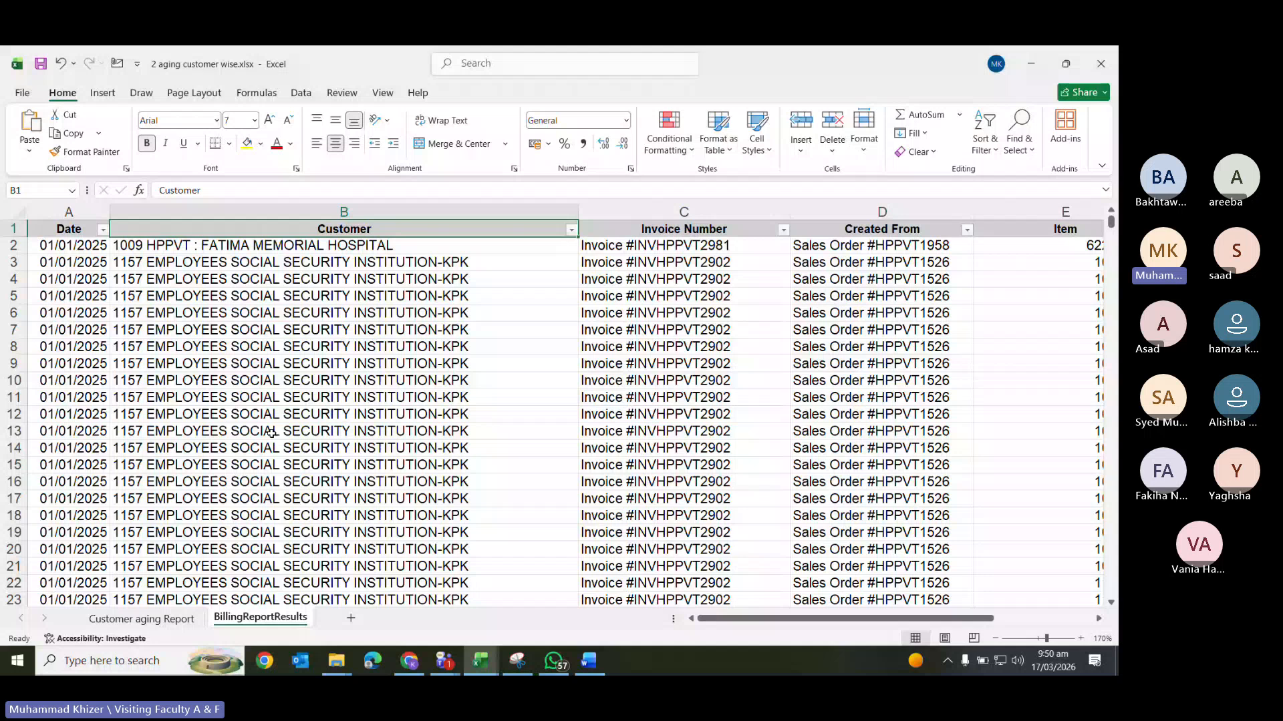
key("Right")
key("Right")
key("Right")
key("Right")
key("Right")
key("Right")
key("Right")
key("Right")
key("Right")
key("Right")
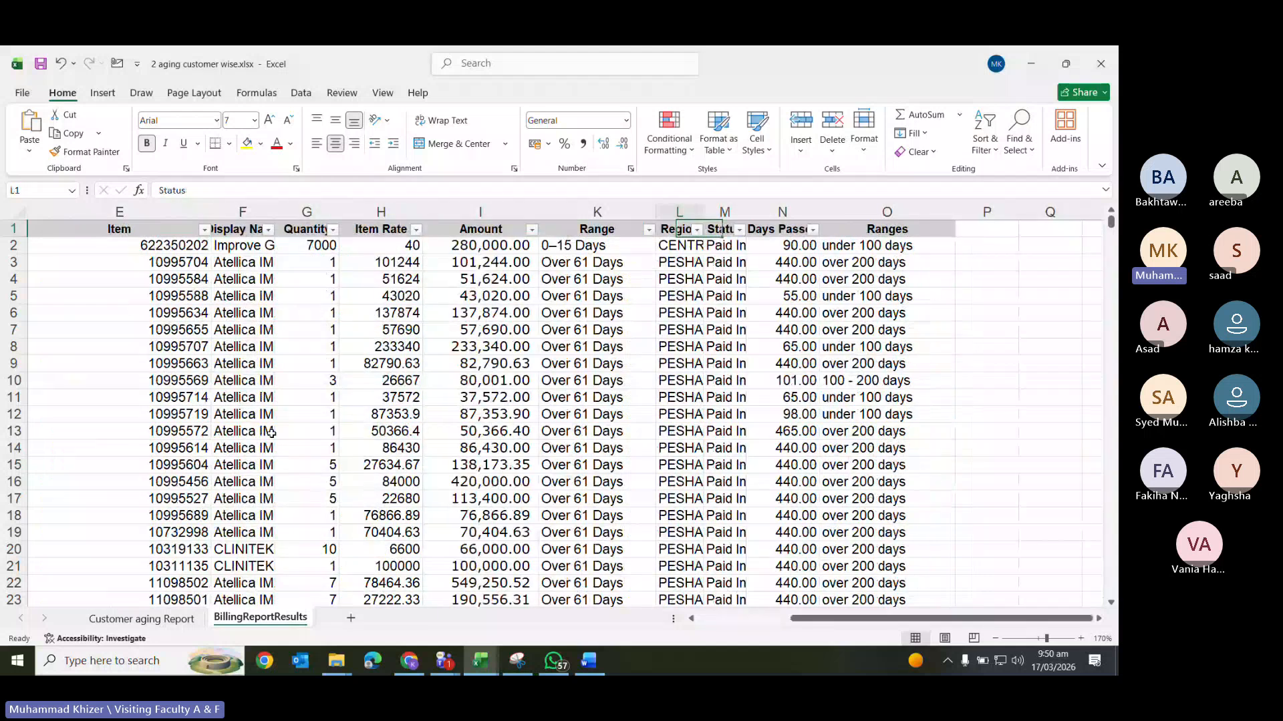
key("Left")
key("ctrl+space")
key("ctrl+0")
key("Left")
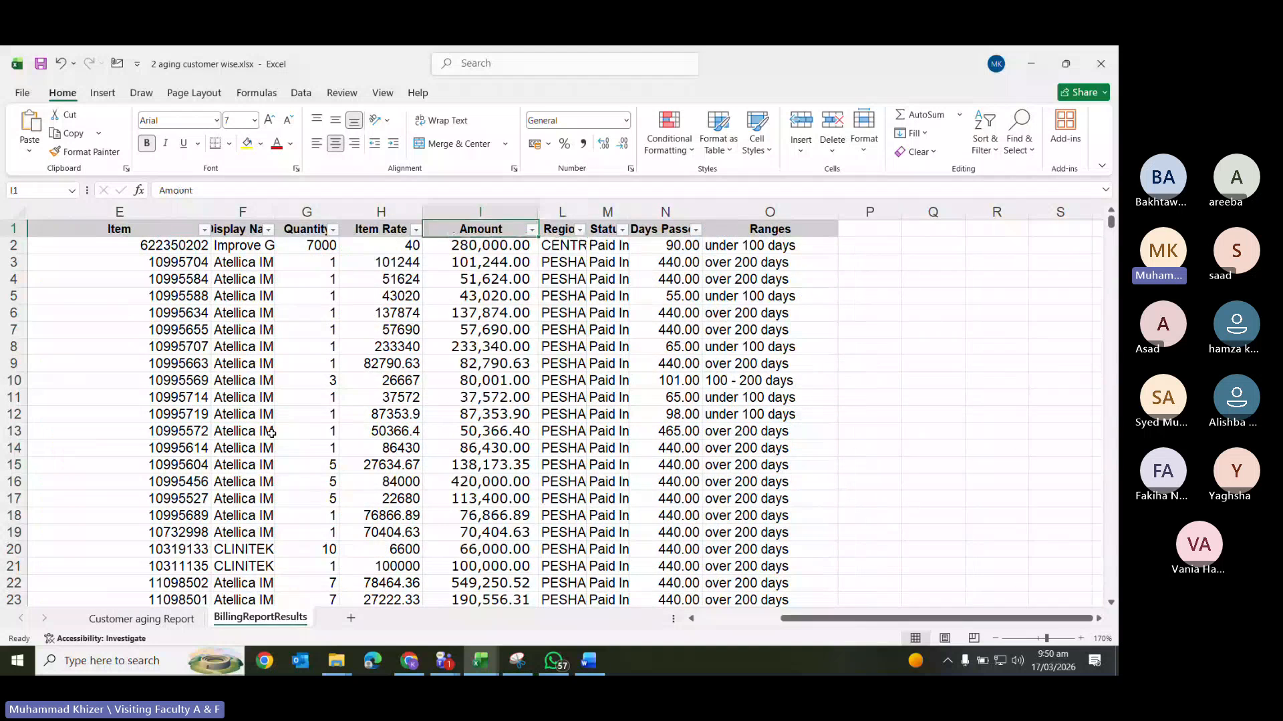
- Undo the hiding of the Range column
key("Right")
key("Right")
key("ctrl+Home")
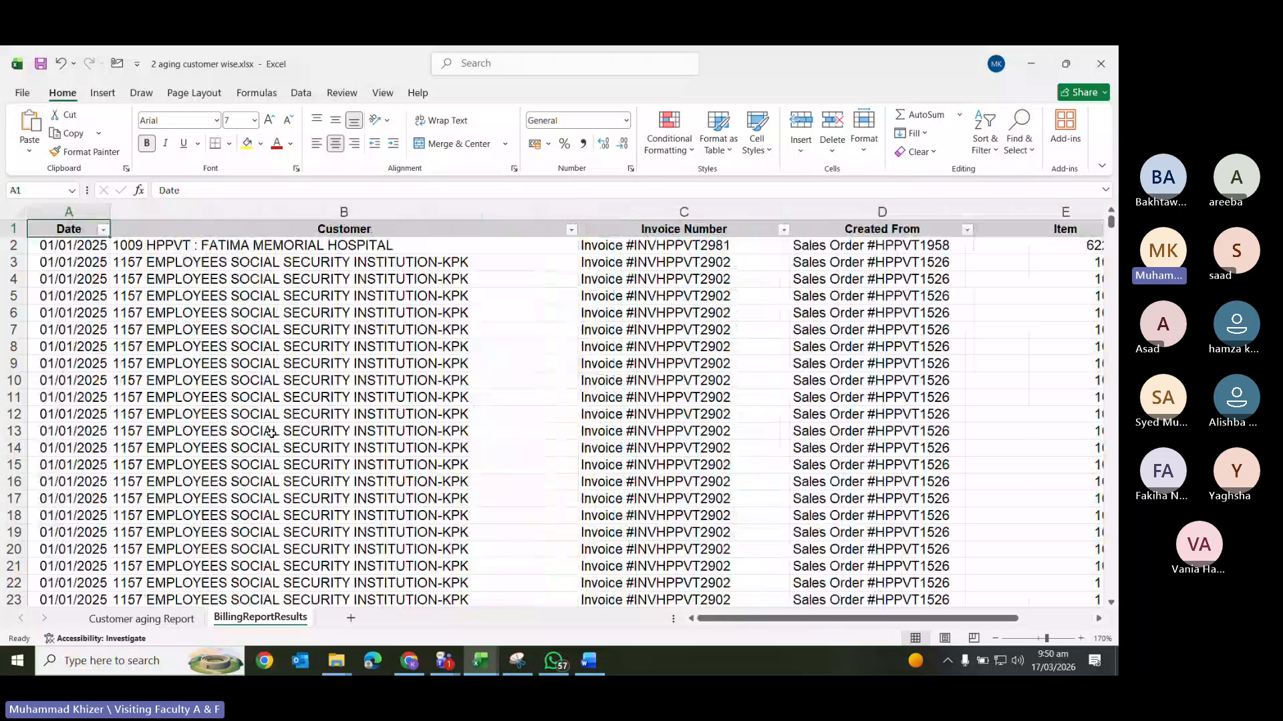
key("ctrl+z")
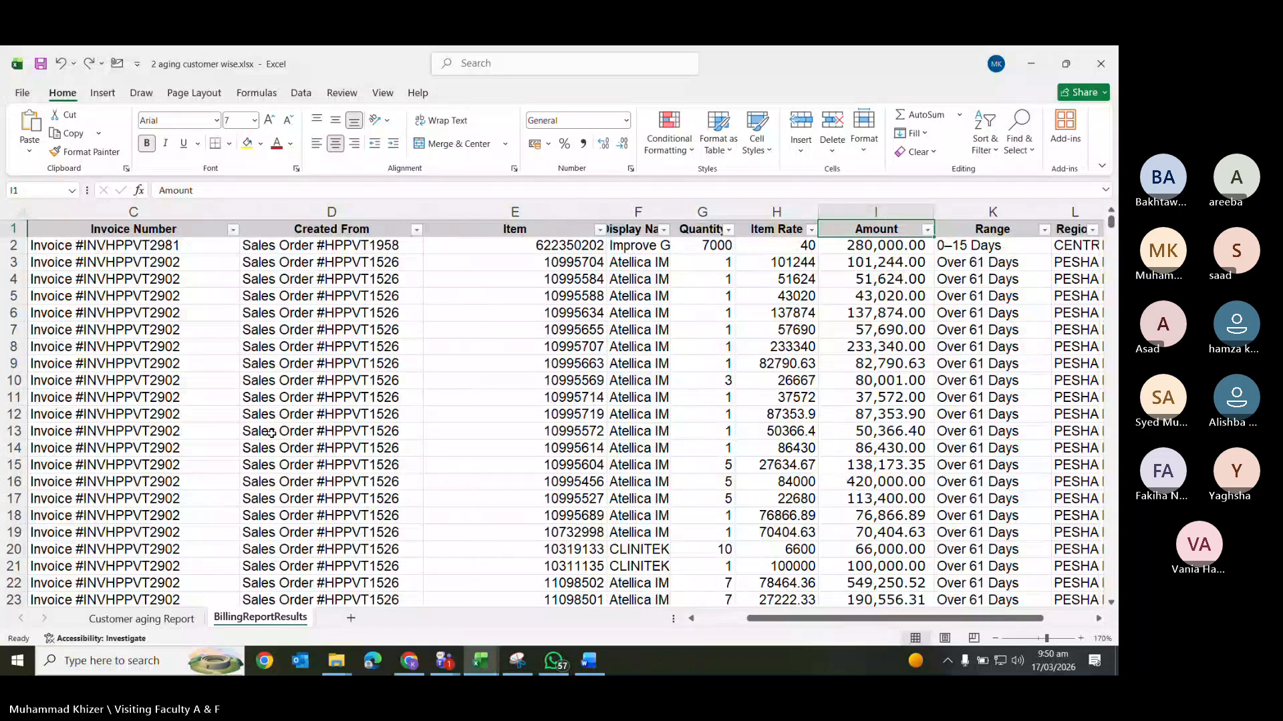
- Redo the removal of the old Range column next to Amount on the BillingReportResults sheet
key("ctrl+y")
key("ctrl+Right")
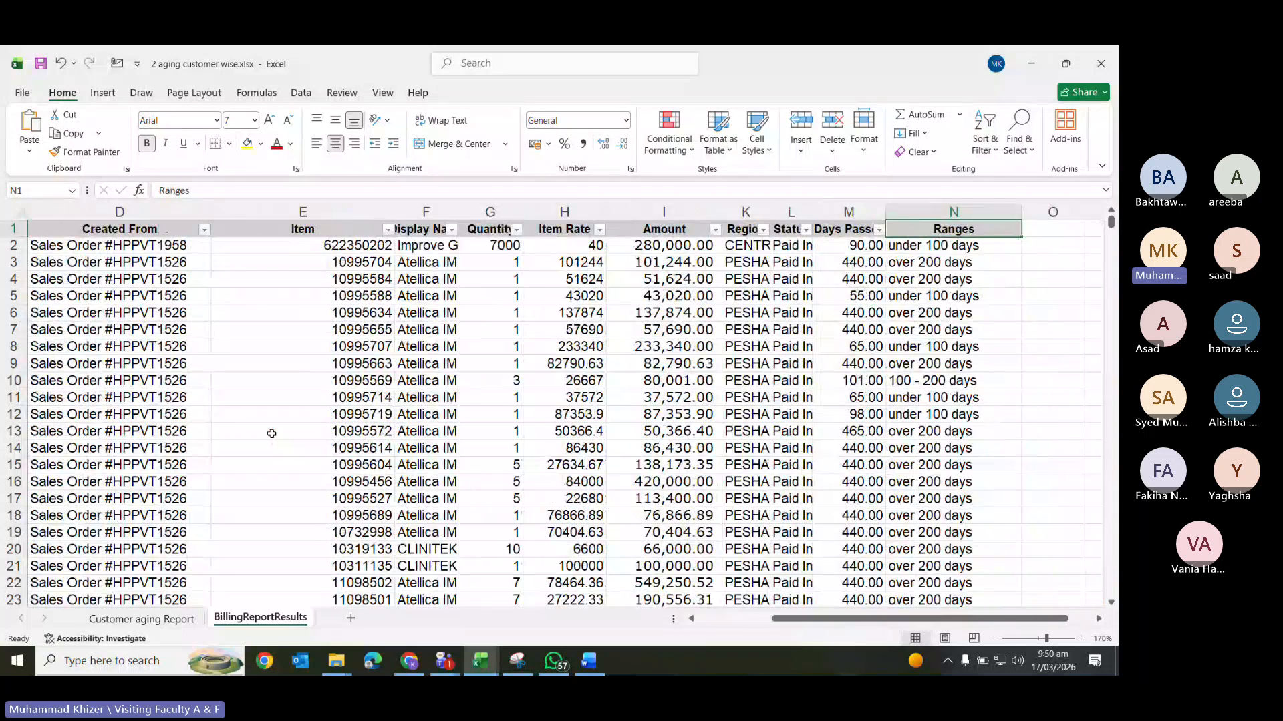
- Look through the header row of the billing data from Customer across to Days Passed and Ranges
key("ctrl+Home")
key("Up")
key("Right")
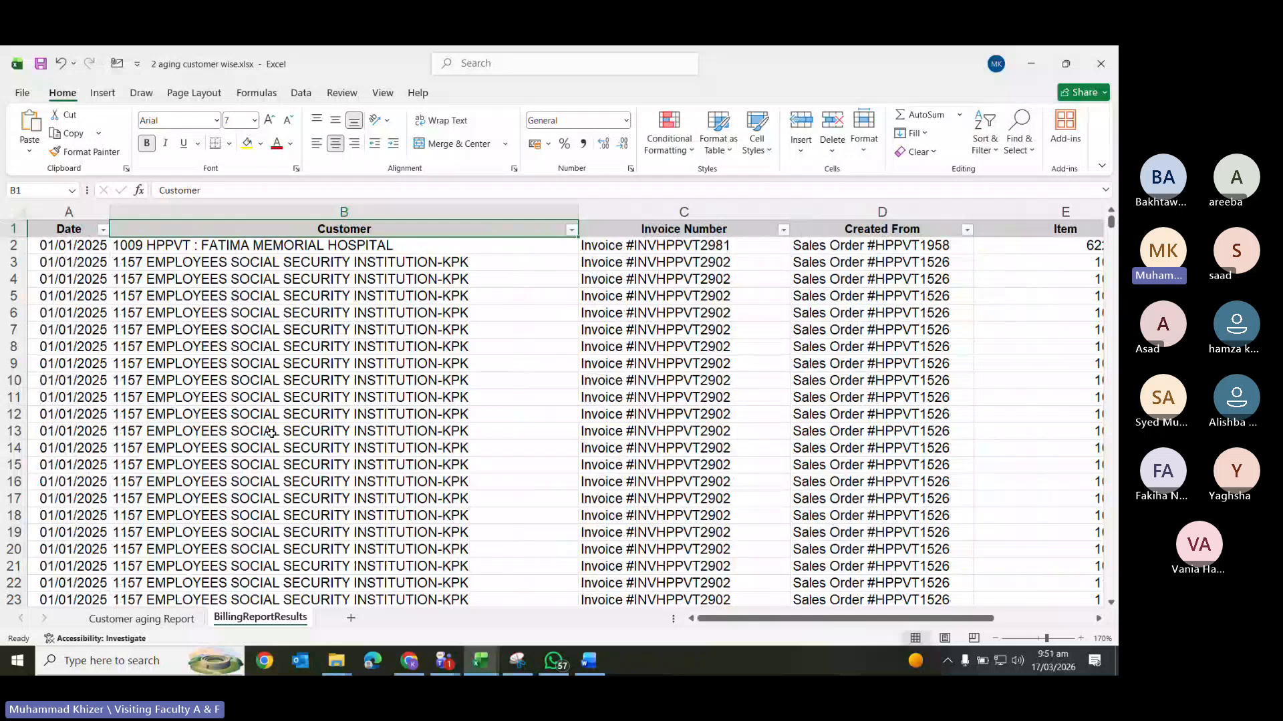
key("Right")
key("Right")
key("Right")
key("Right")
key("Right")
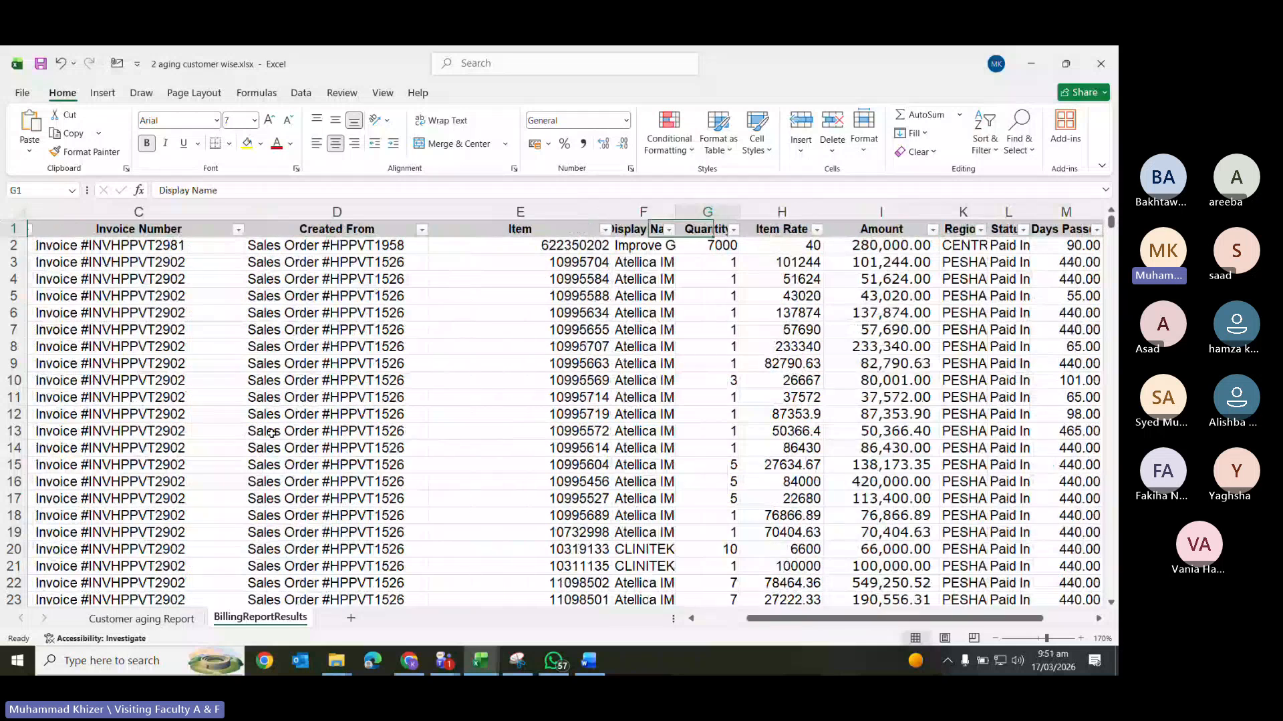
key("Left")
key("Left")
key("Right")
key("Right")
key("Right")
key("Right")
key("Right")
key("Right")
key("Right")
key("Right")
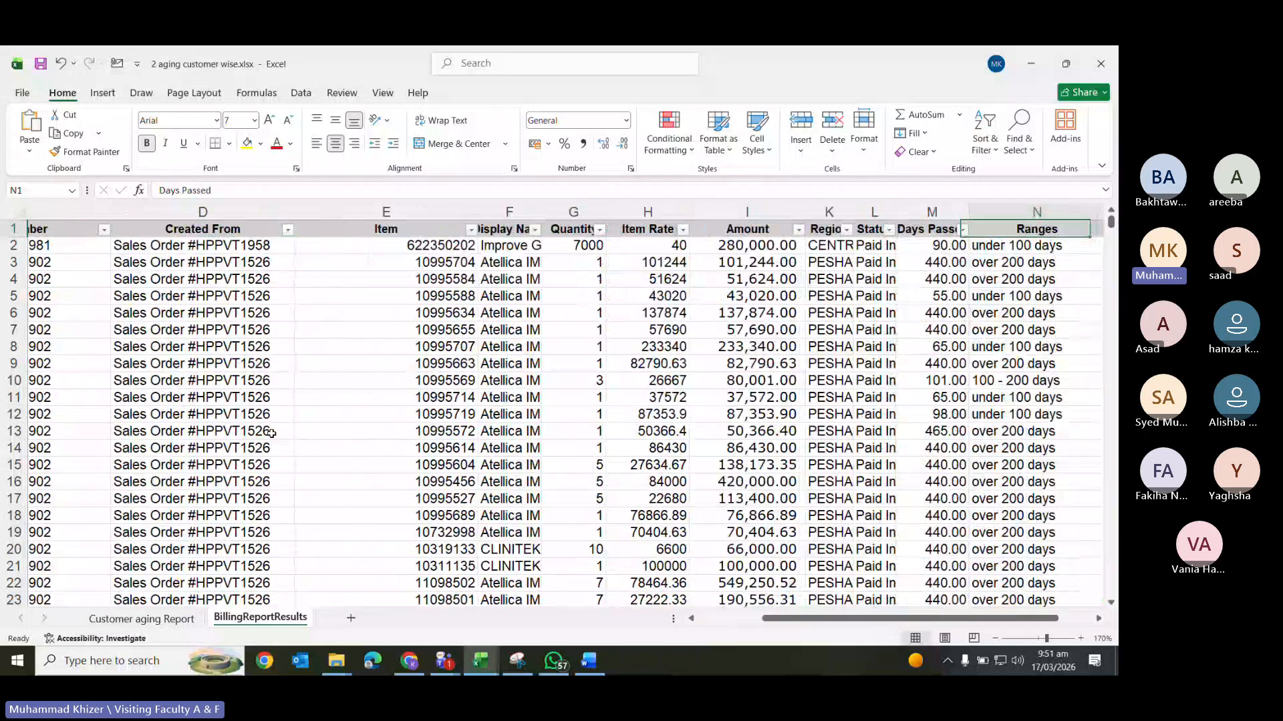
key("Right")
key("Left")
key("Left")
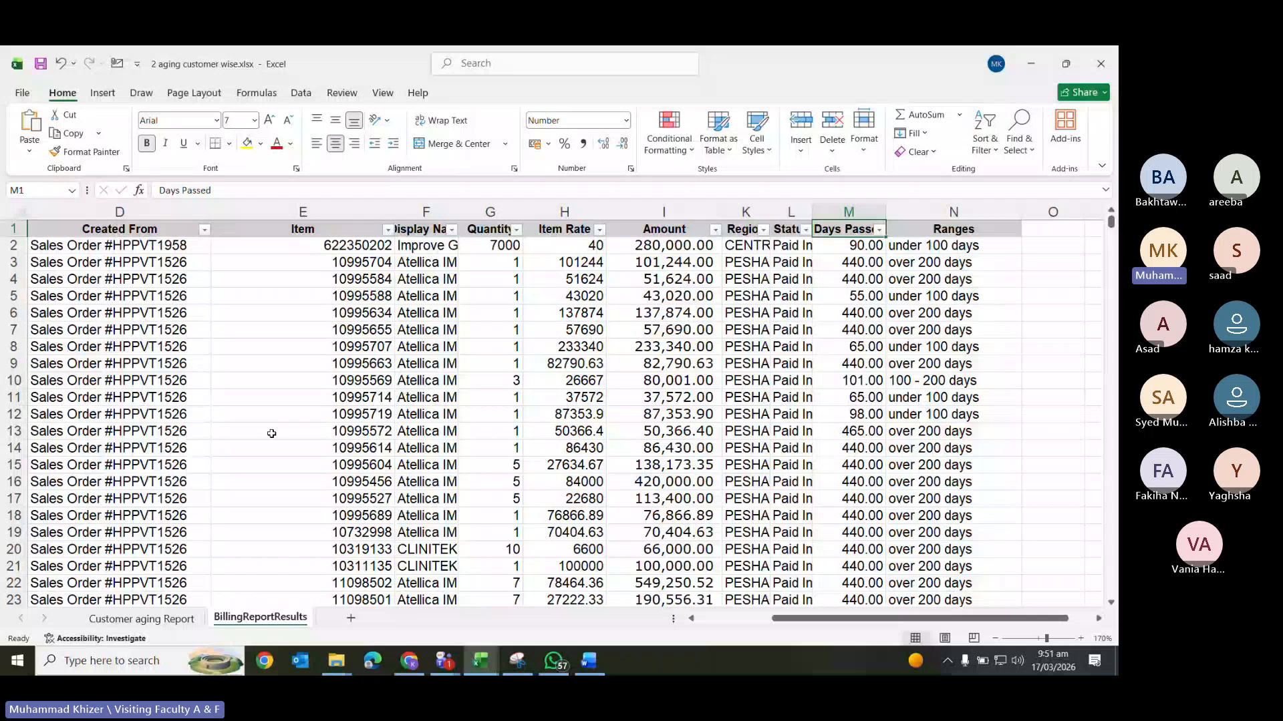
- Examine the existing pivot table and its Region and Range slicers on the Customer aging Report sheet
key("ctrl+Page_Up")
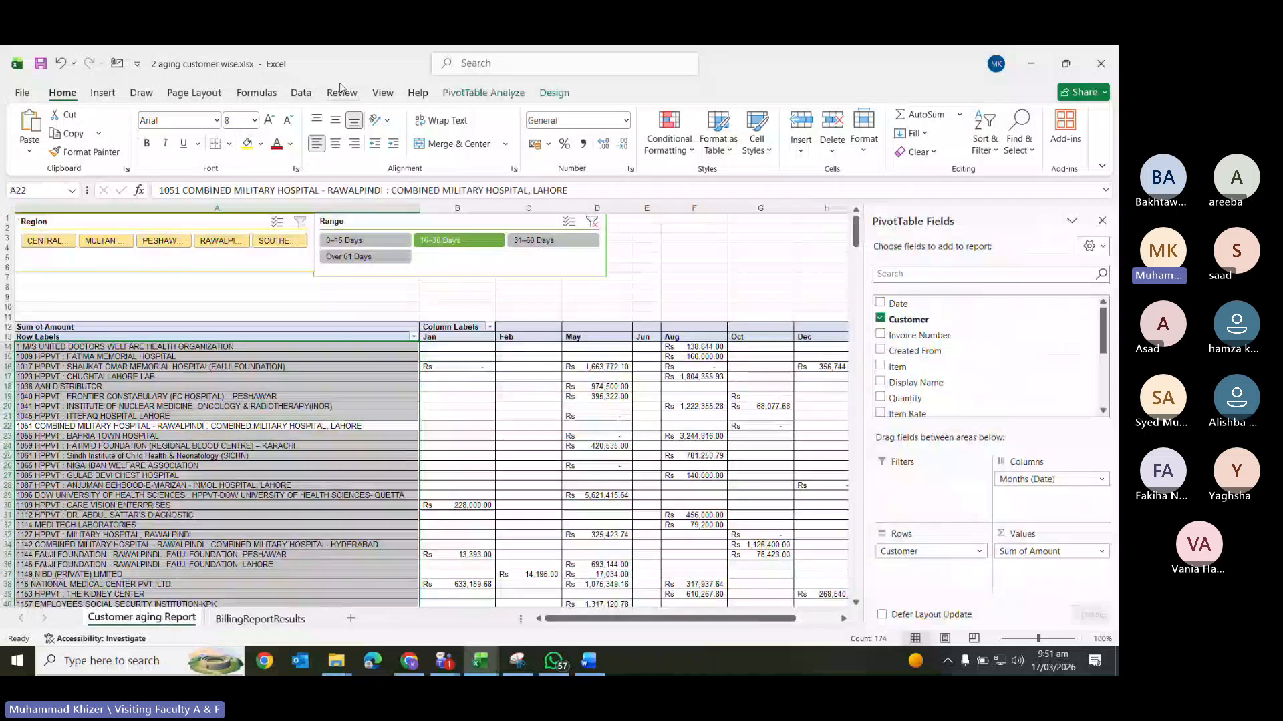
left_click(224, 620)
left_click(146, 619)
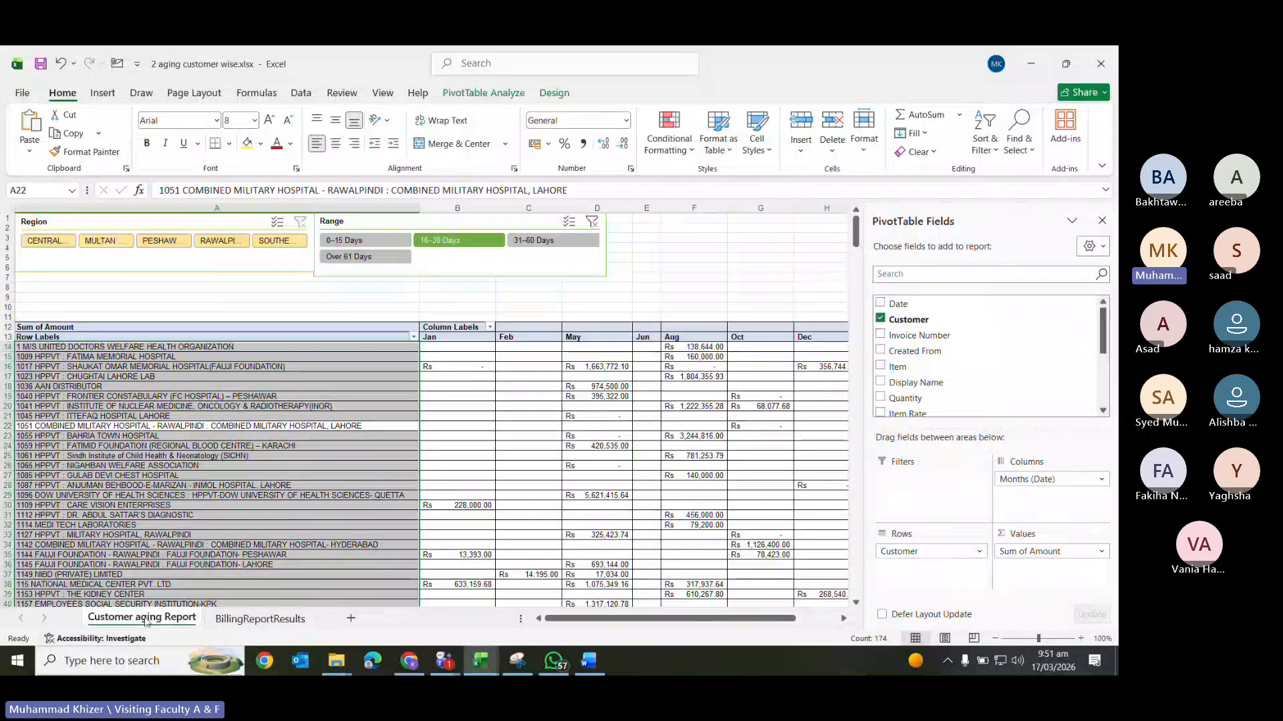
scroll(281, 494, "down", 5)
scroll(347, 505, "up", 5)
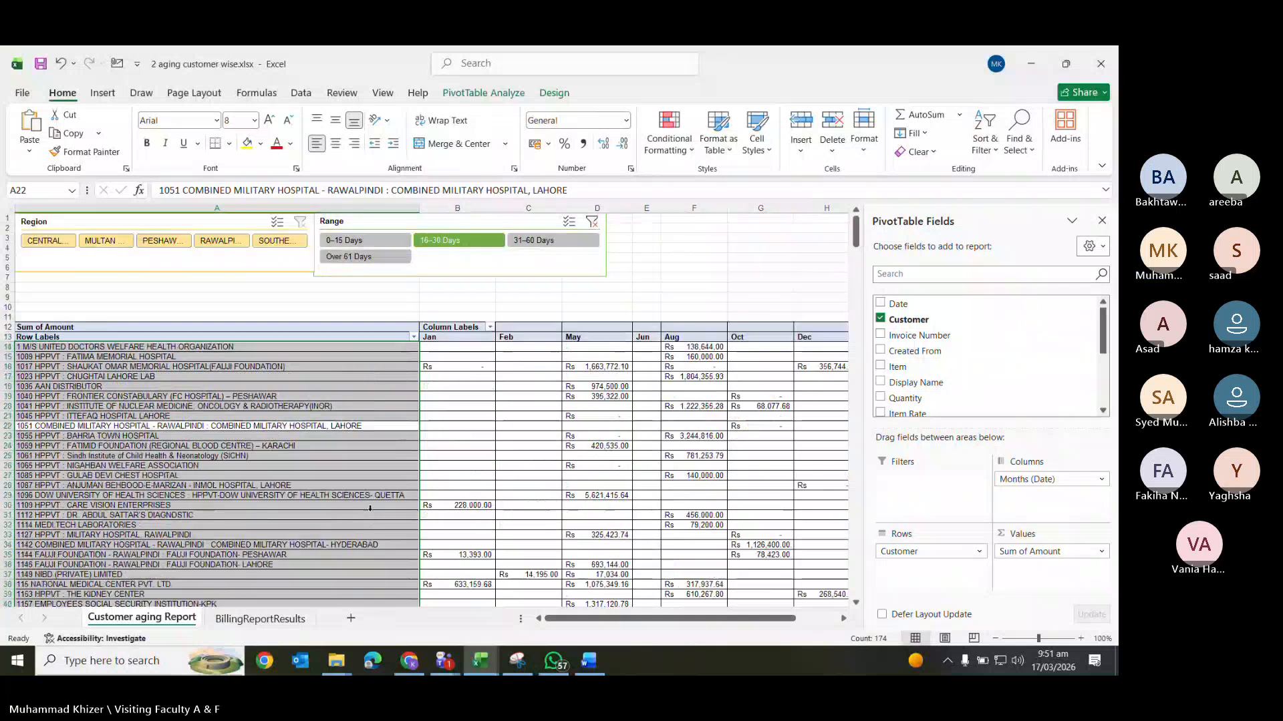
scroll(414, 554, "right", 5)
scroll(454, 588, "left", 5)
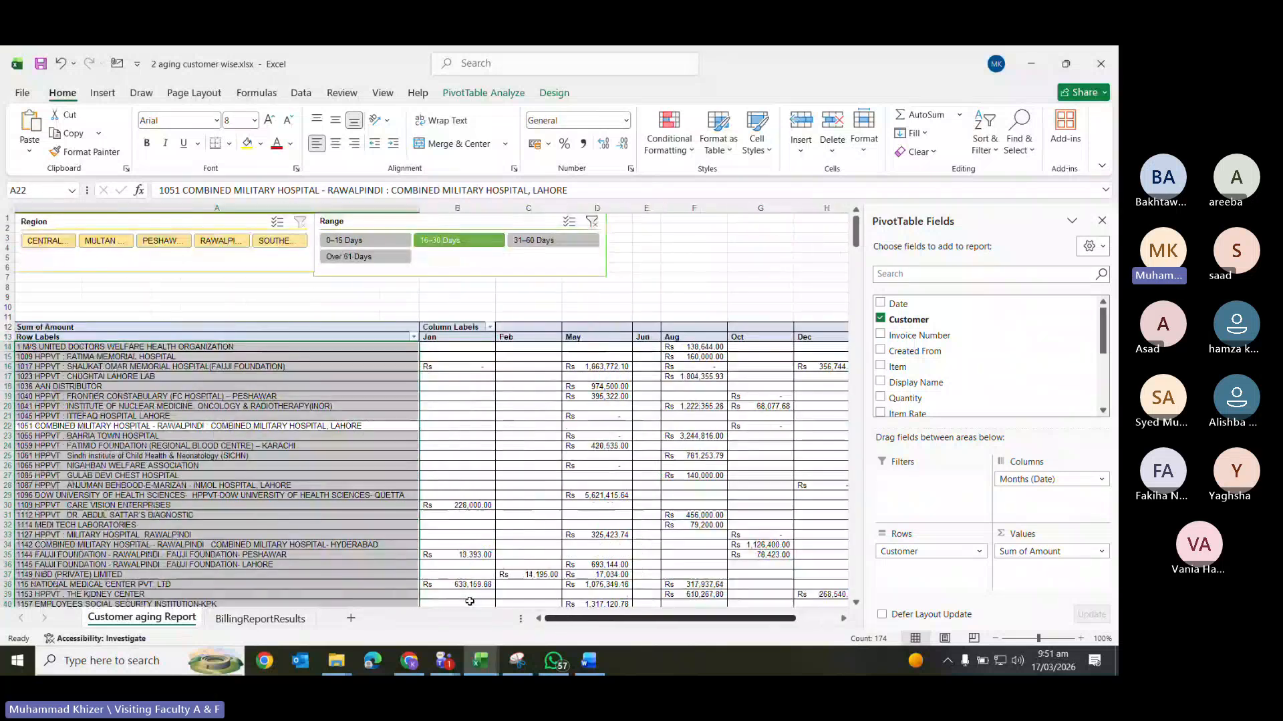
- Create a PivotTable on a new worksheet from the entire BillingReportResults data range, including the Ranges column
left_click(260, 619)
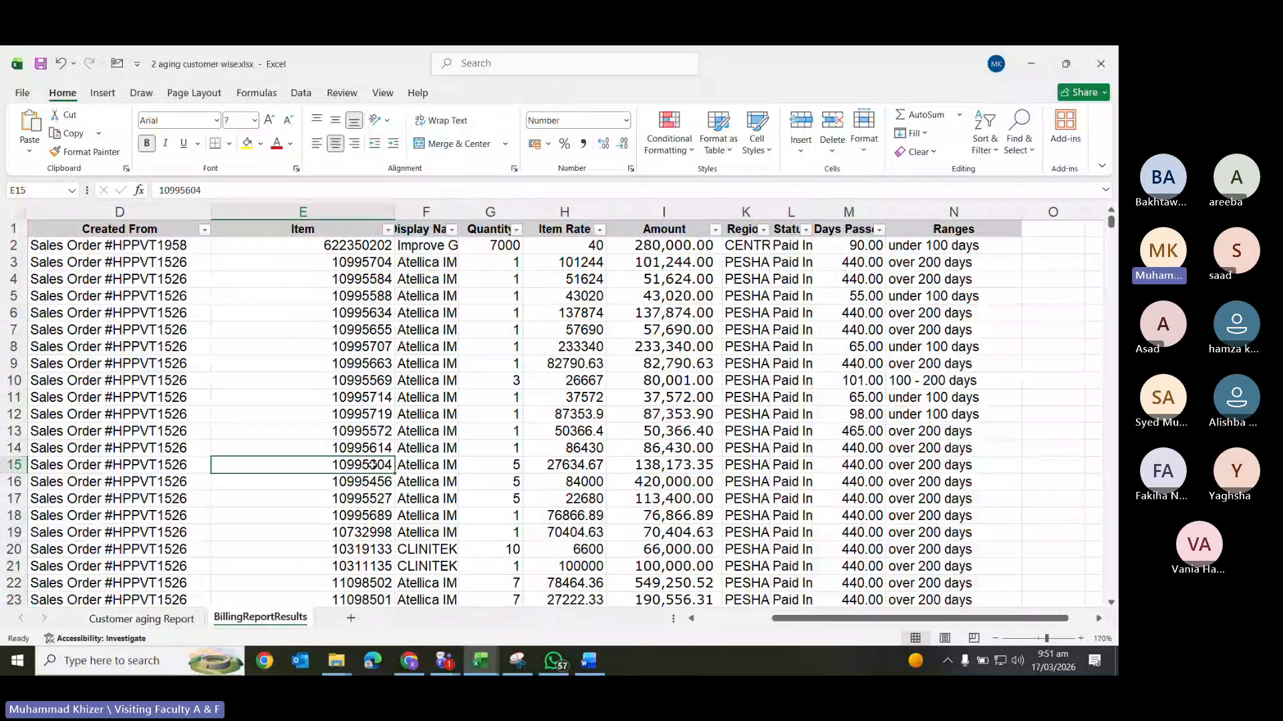
key("Home")
key("ctrl+a")
scroll(372, 464, "right", 4)
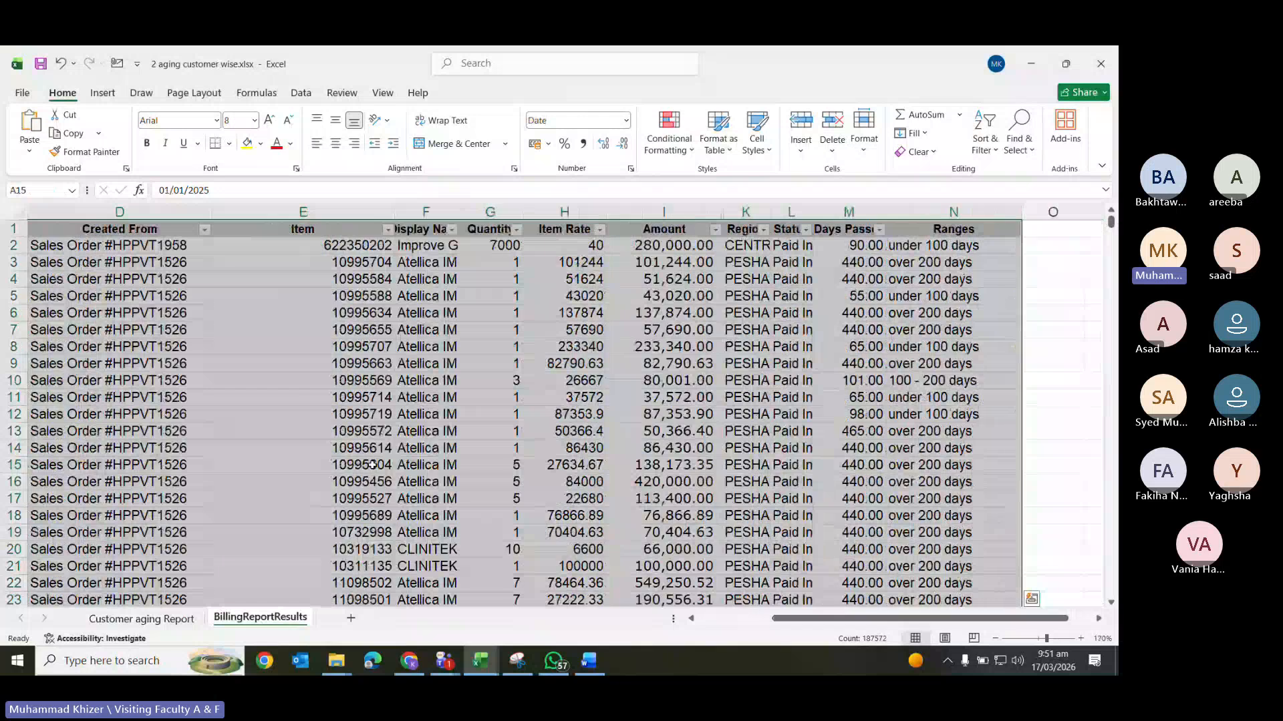
left_click(102, 93)
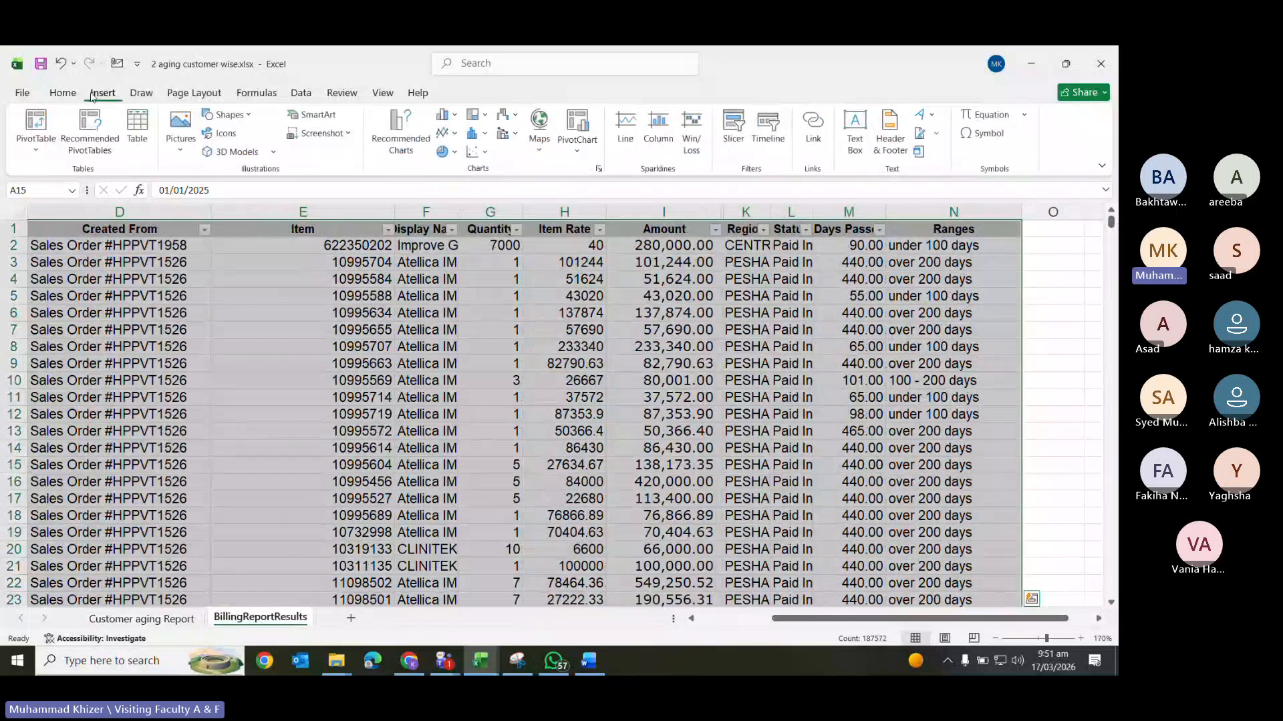
left_click(36, 149)
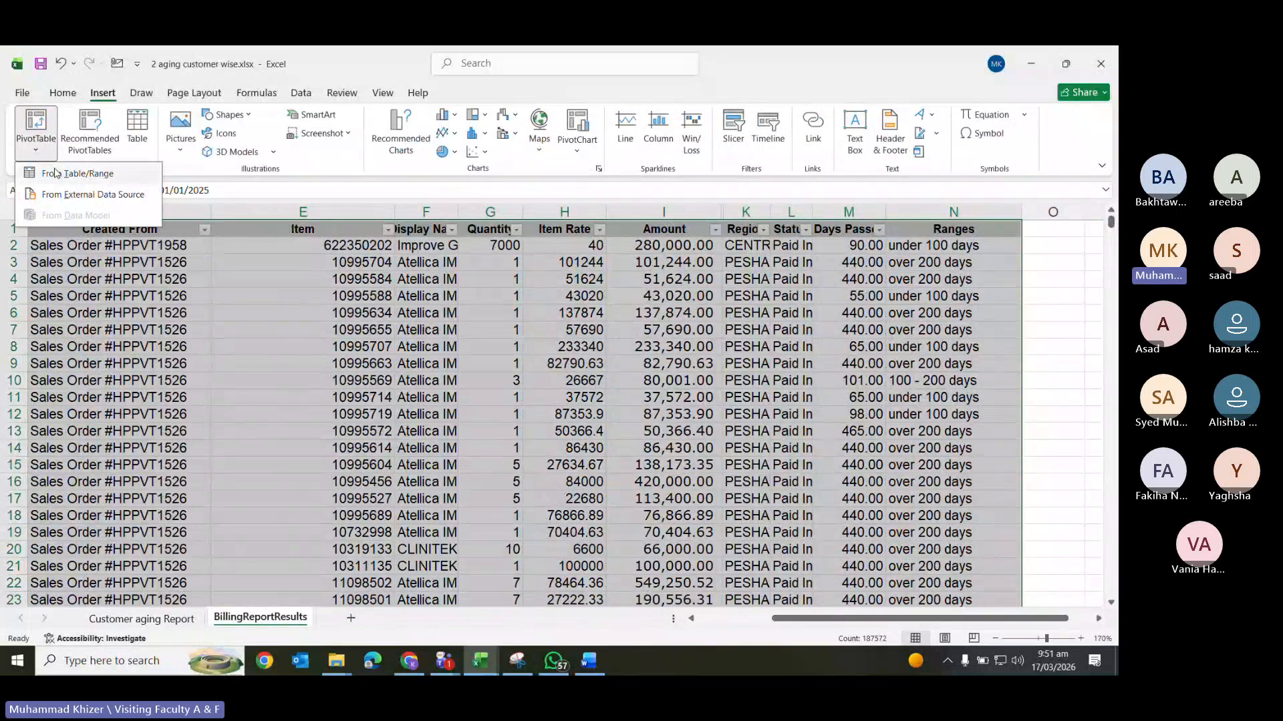
left_click(56, 173)
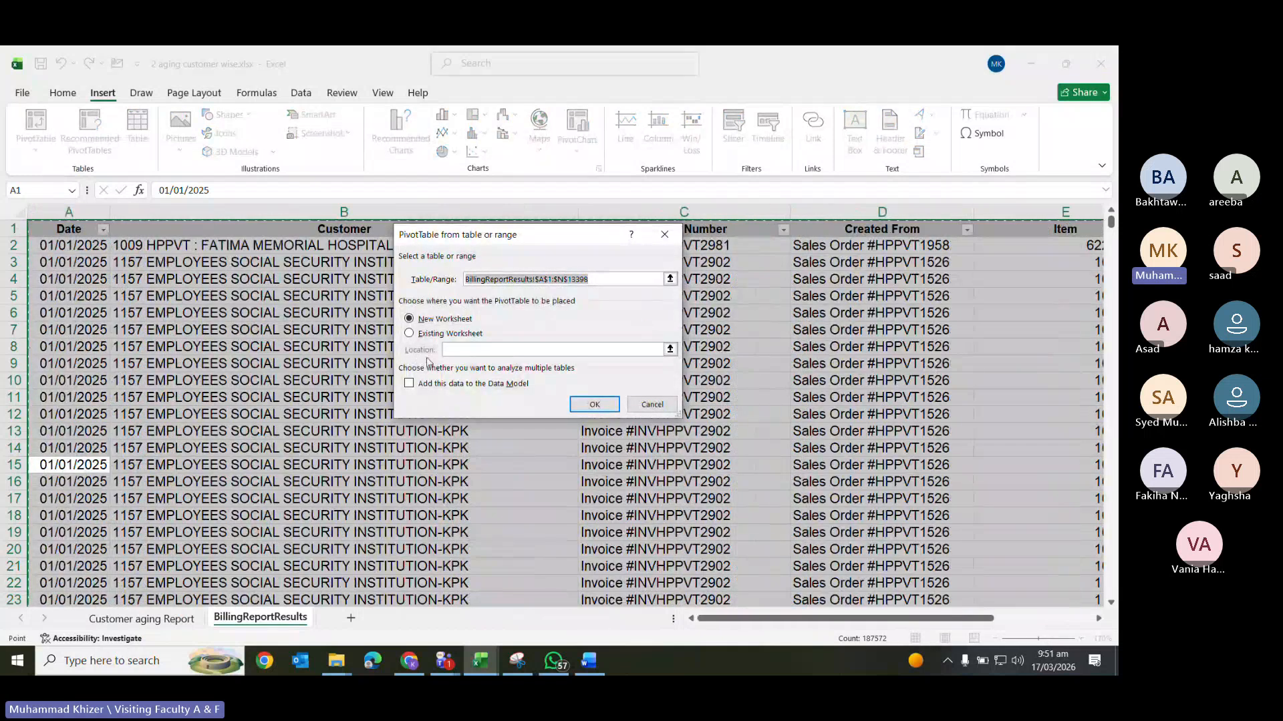
left_click(594, 404)
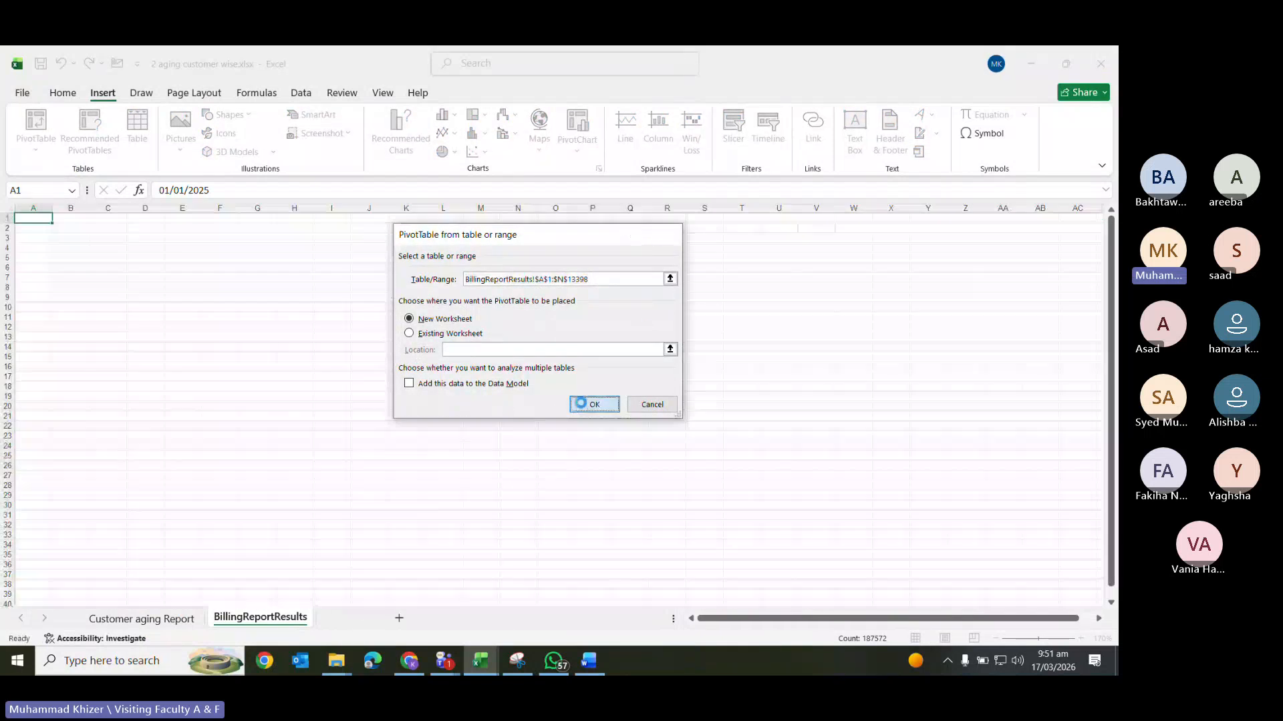
- Hide the Customer aging Report sheet and rename the new pivot sheet as aging report
right_click(151, 619)
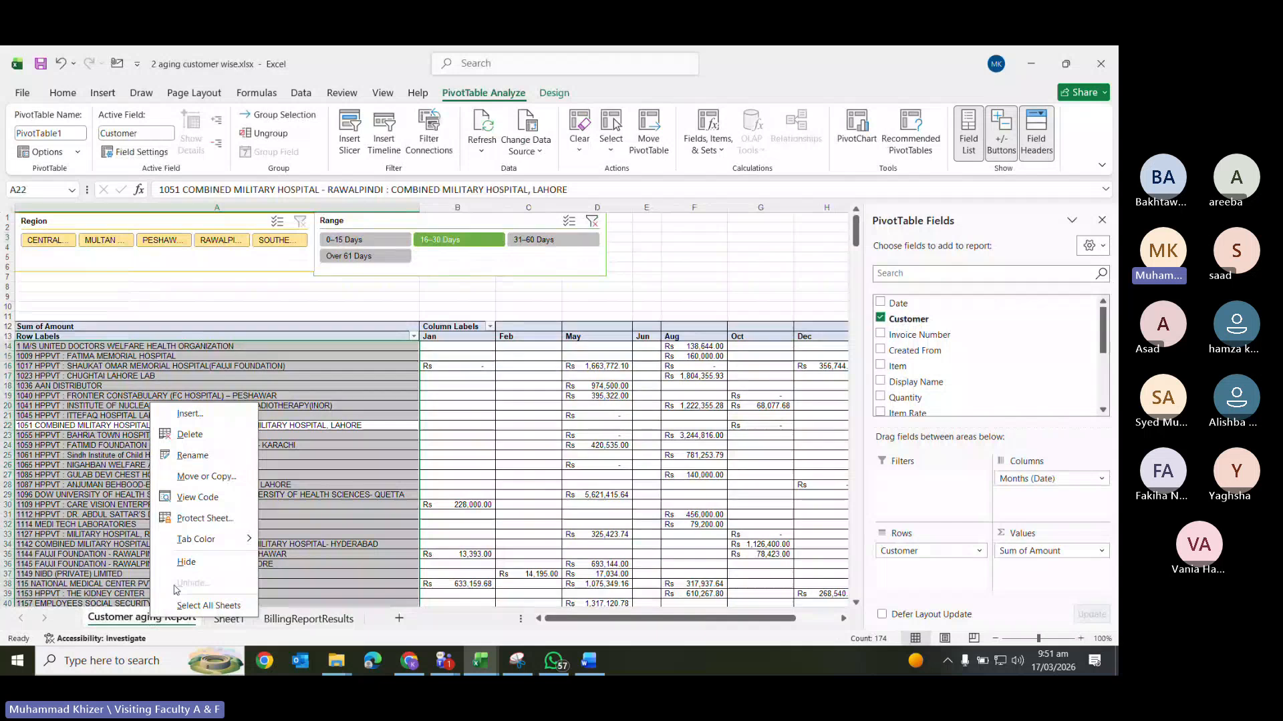
left_click(186, 563)
right_click(110, 617)
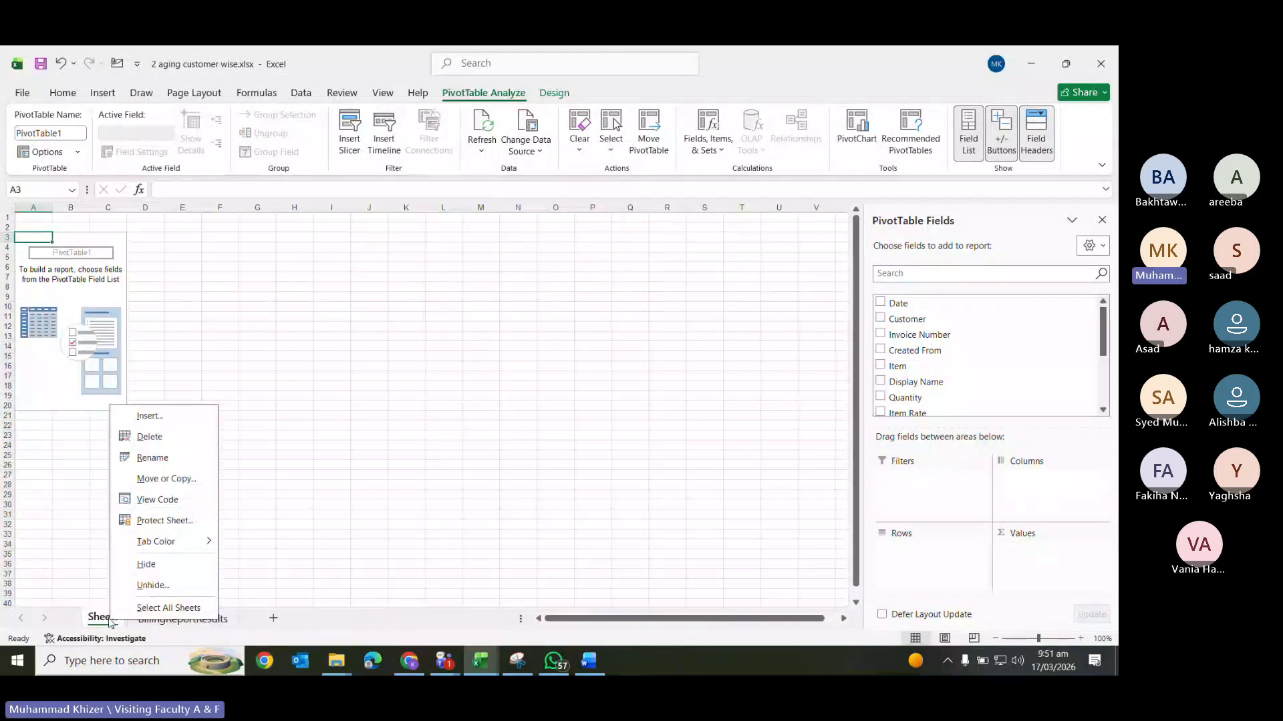
left_click(173, 459)
type("agi")
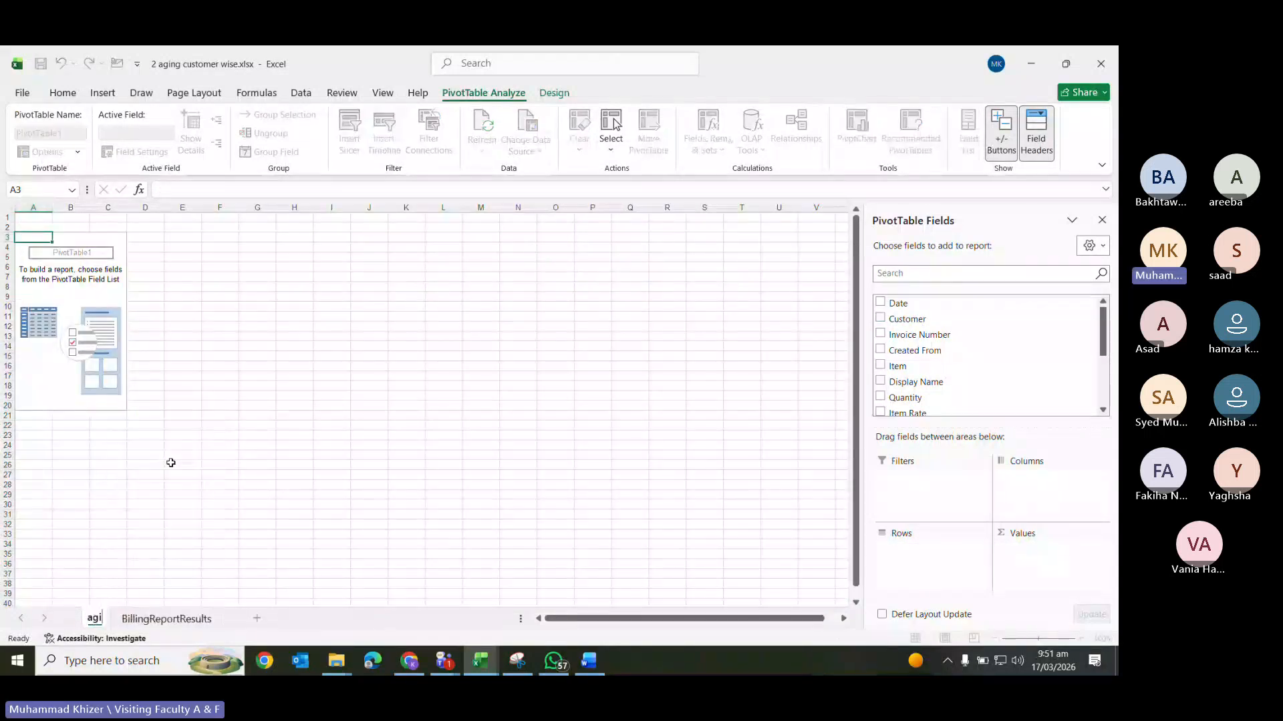
type("ng report")
left_click(8, 415)
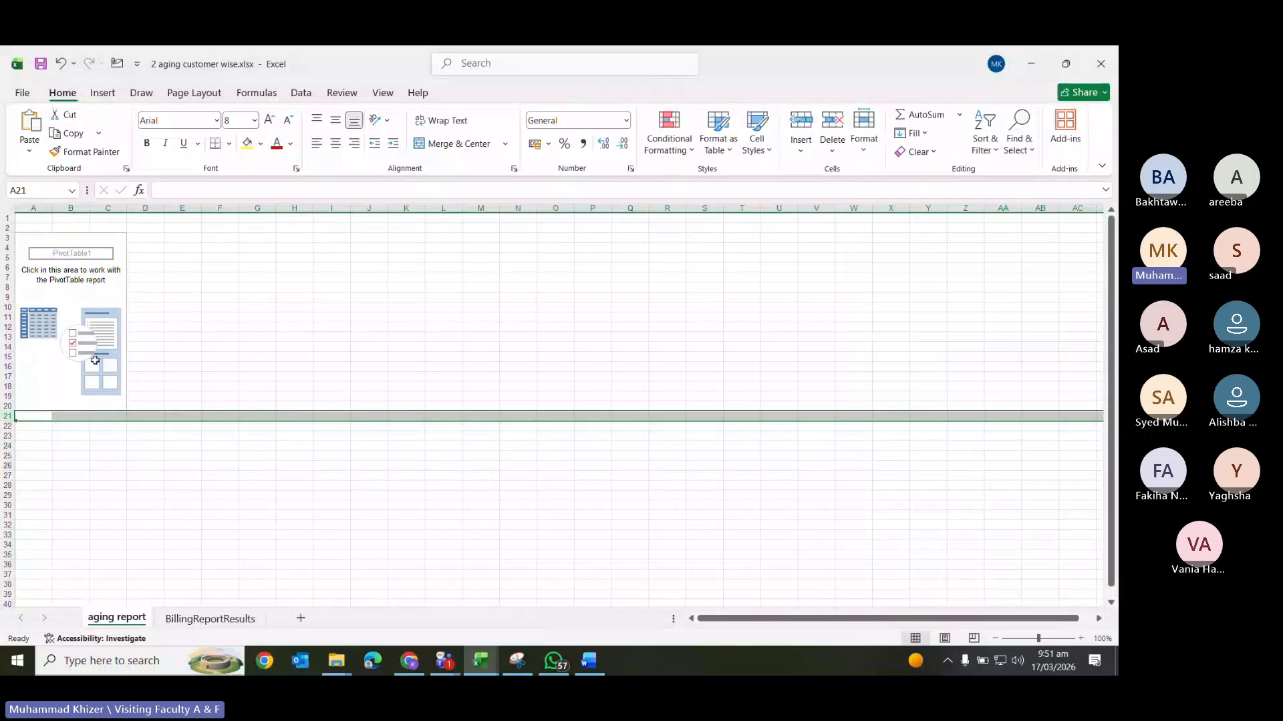
- Add the Date field to the empty pivot table and move Months (Date) from rows to columns
left_click(77, 337)
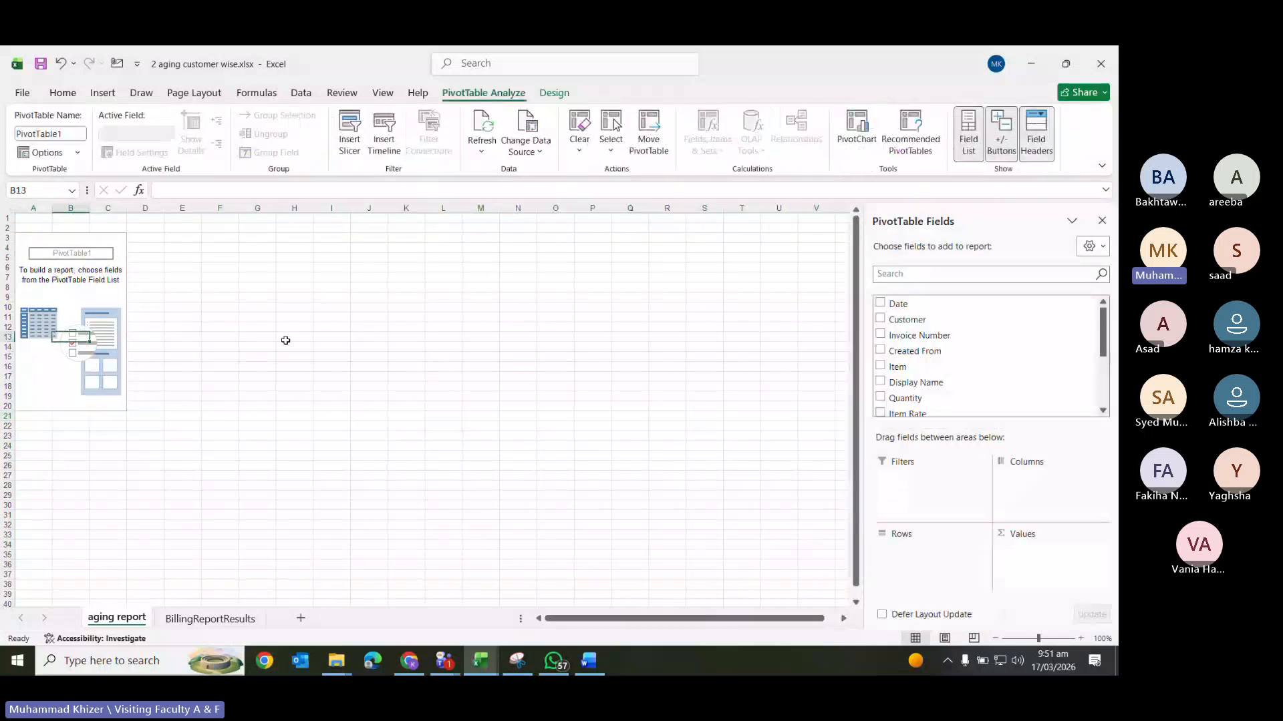
left_click(881, 319)
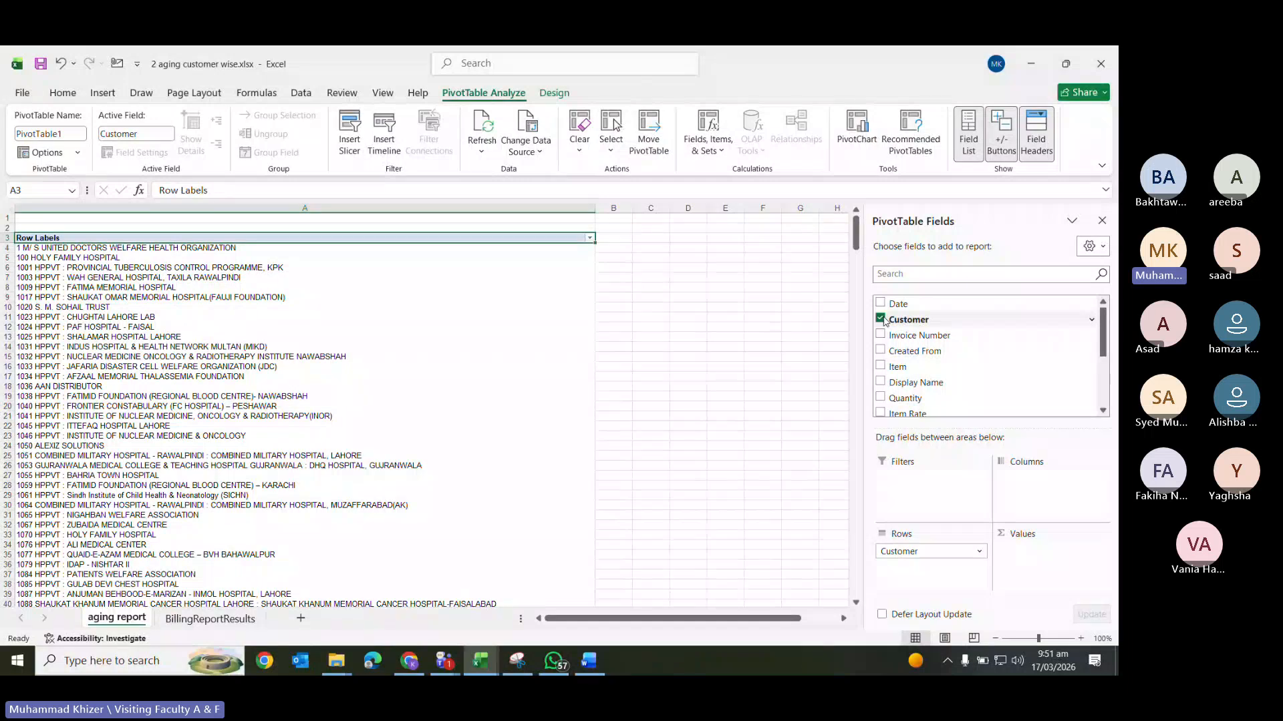
left_click(880, 320)
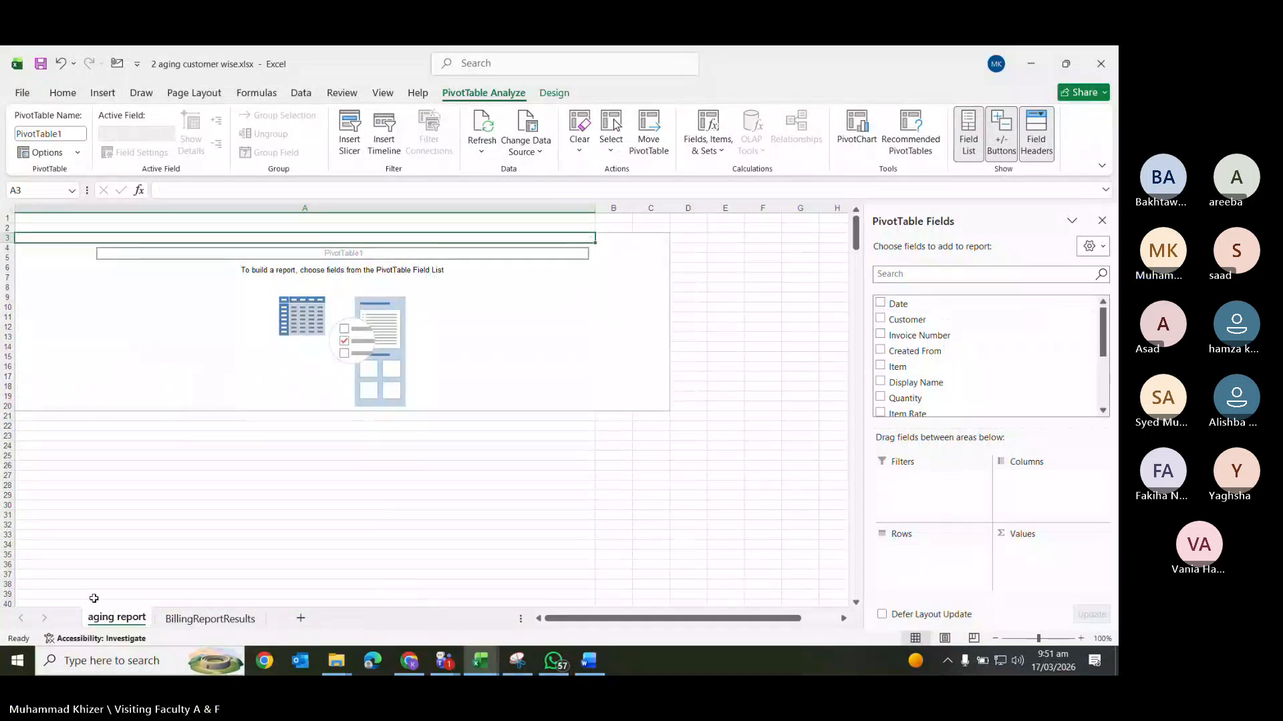
left_click(879, 305)
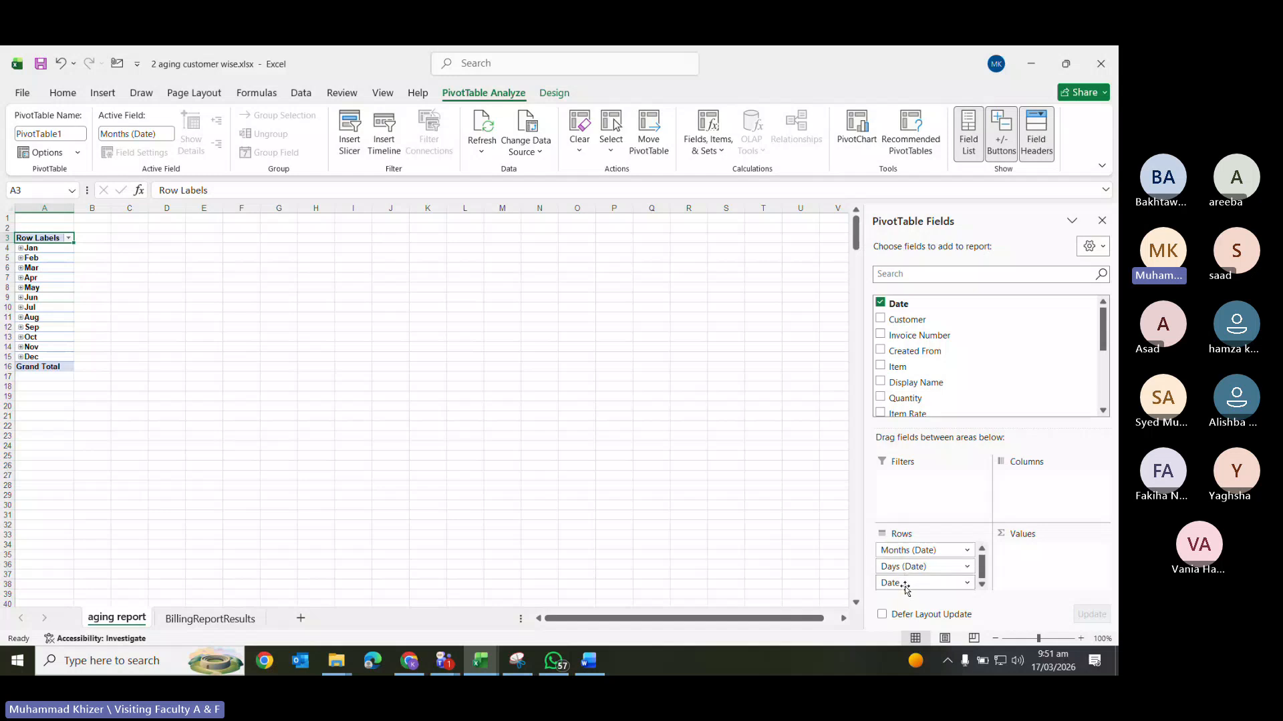
left_click(21, 247)
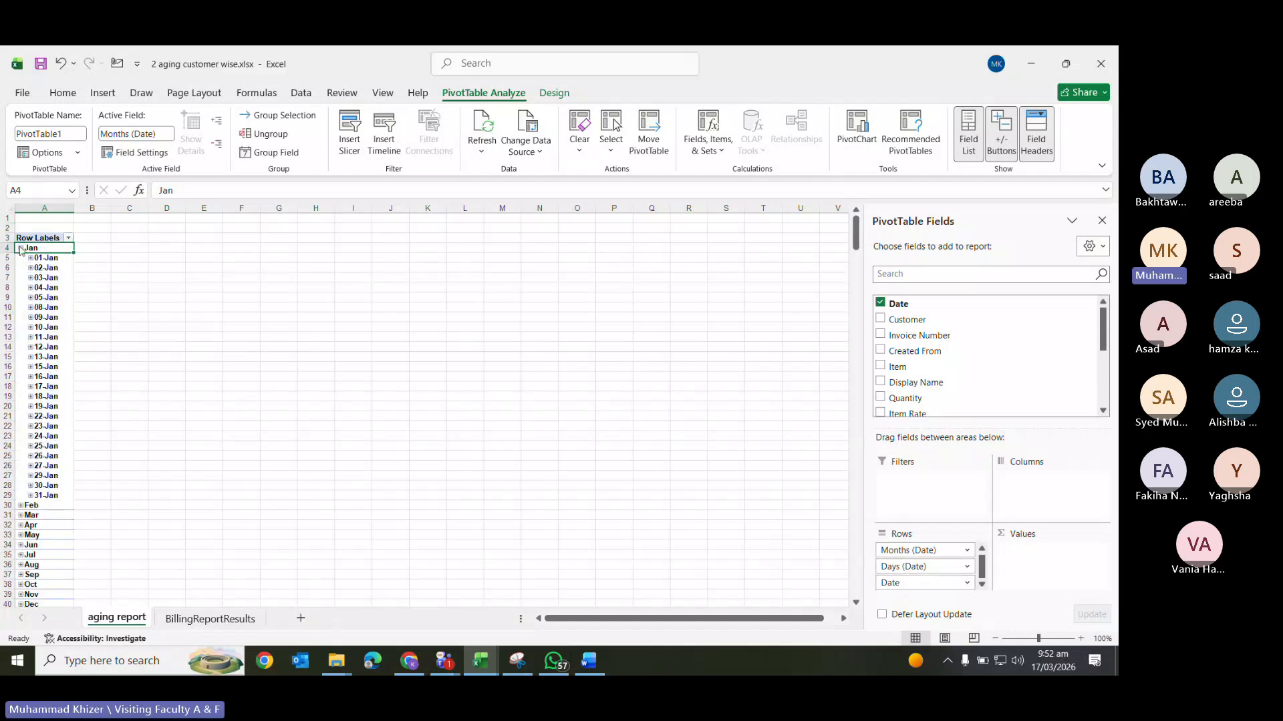
left_click(21, 248)
left_click_drag(902, 550, 1029, 496)
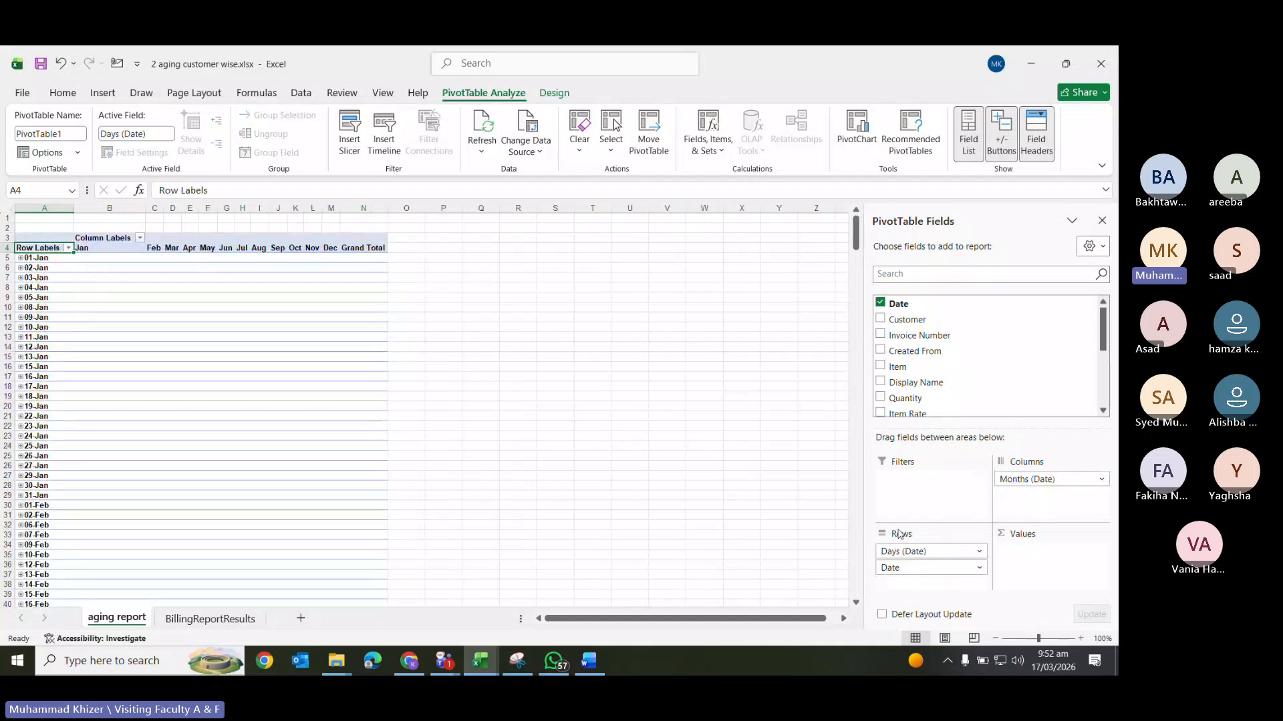
- Replace Days (Date) and Date with Customer as the pivot table's row field
left_click(917, 551)
left_click(927, 517)
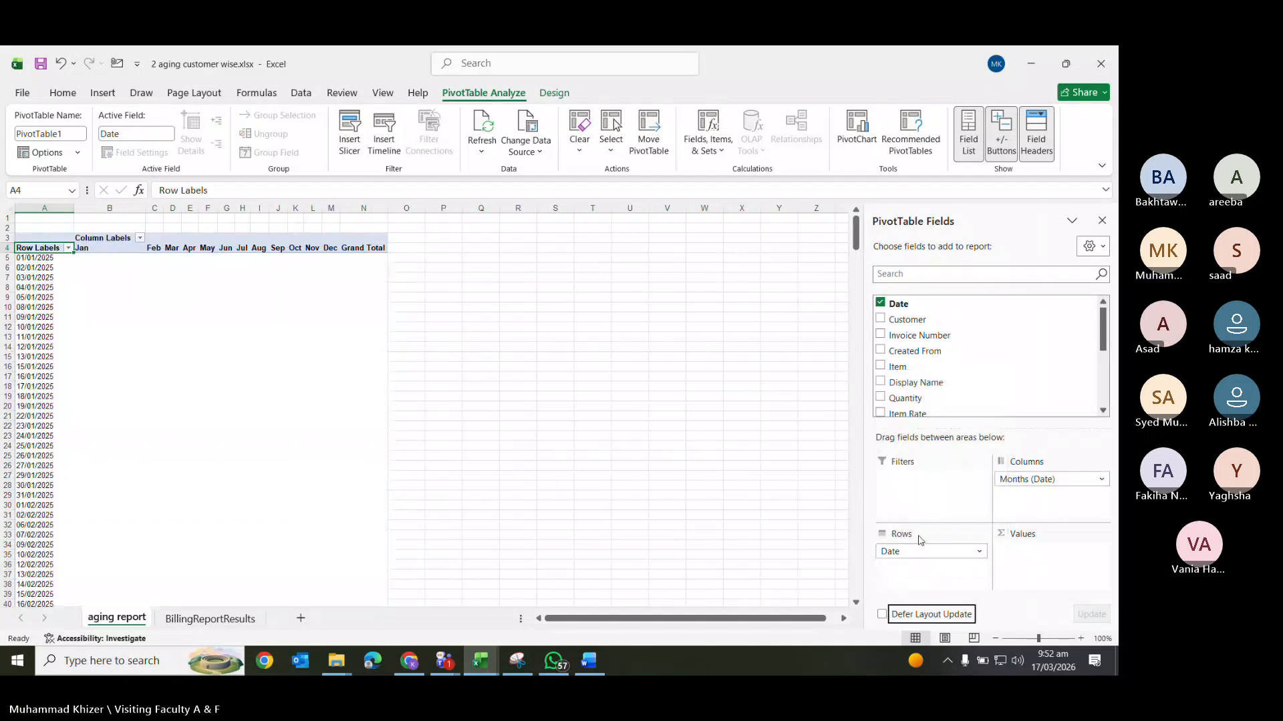
left_click(921, 549)
left_click(927, 516)
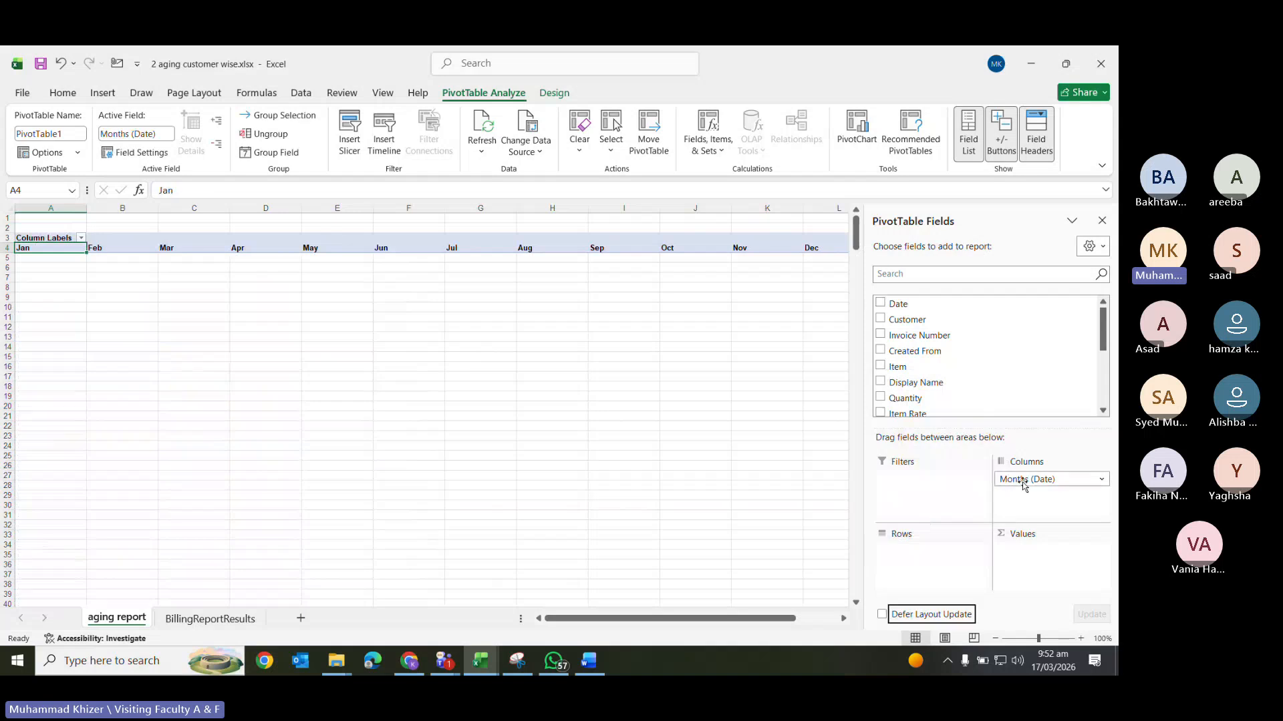
left_click(881, 320)
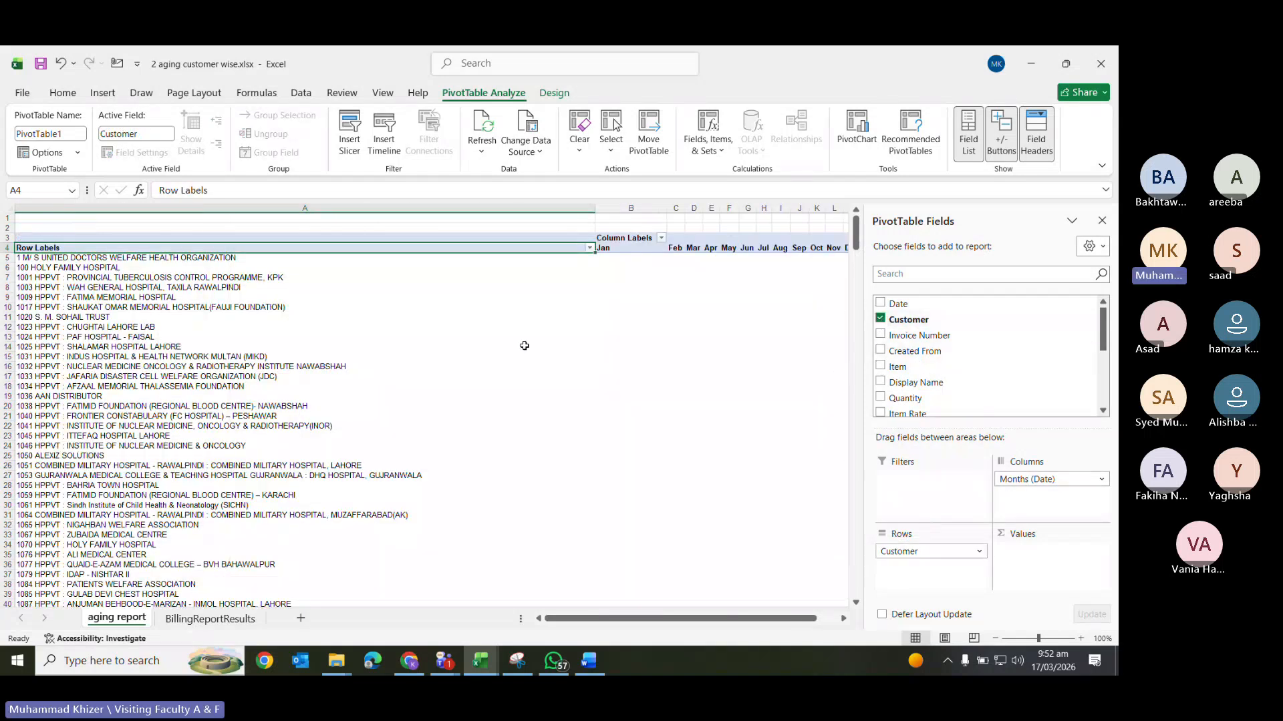
- Insert three blank rows above the pivot table on the aging report sheet
left_click(6, 237)
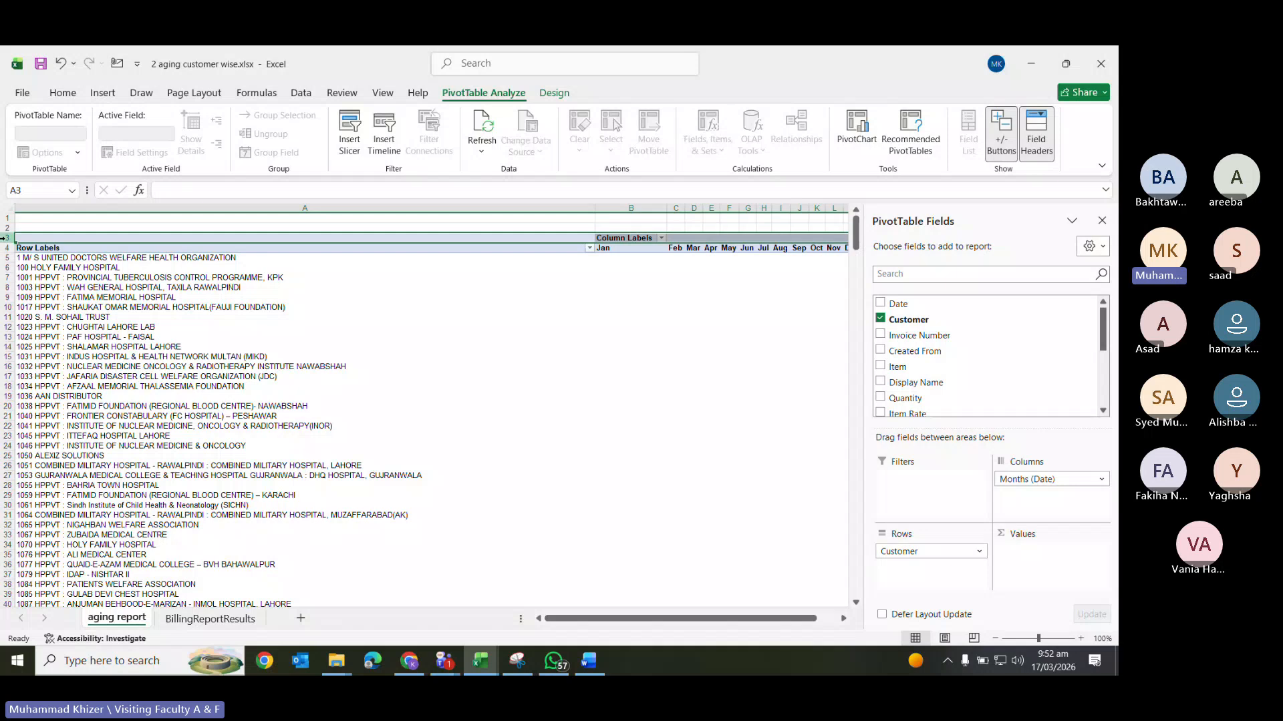
key("ctrl+plus")
key("ctrl+plus")
key("ctrl+plus")
left_click(382, 282)
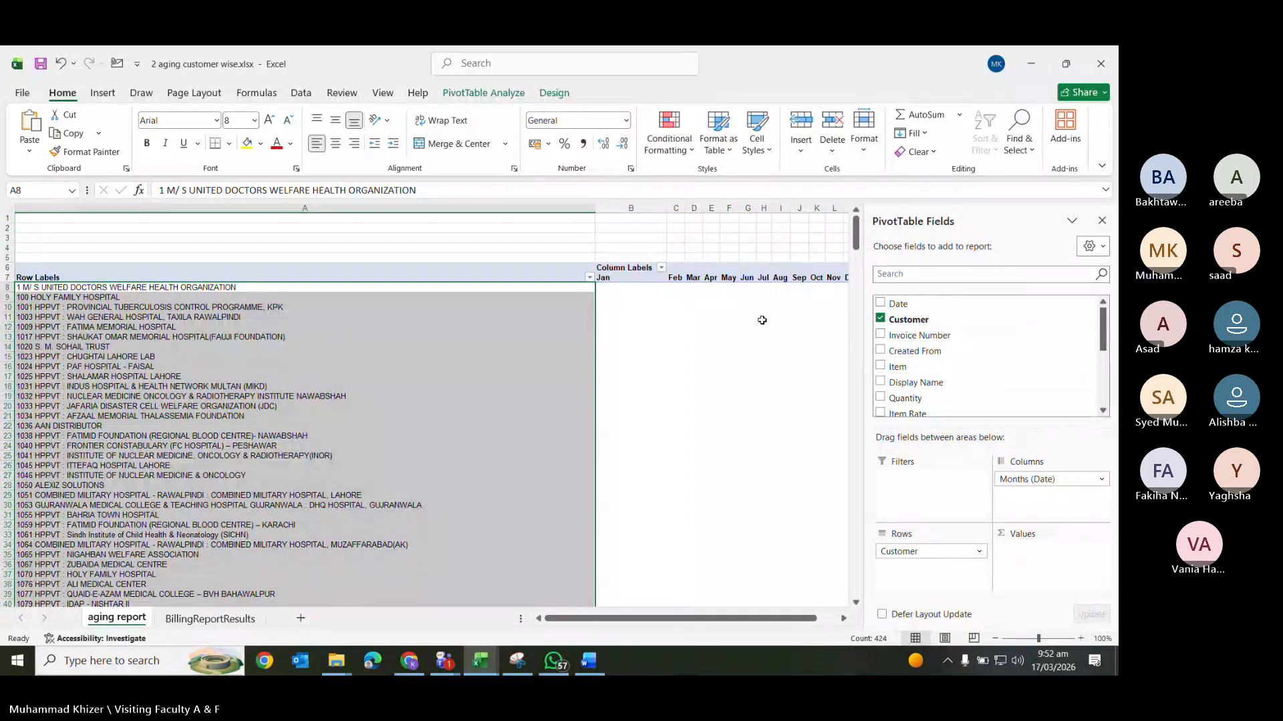
- Add Amount to the pivot table as a summed value for each customer and month
left_click_drag(736, 618, 743, 625)
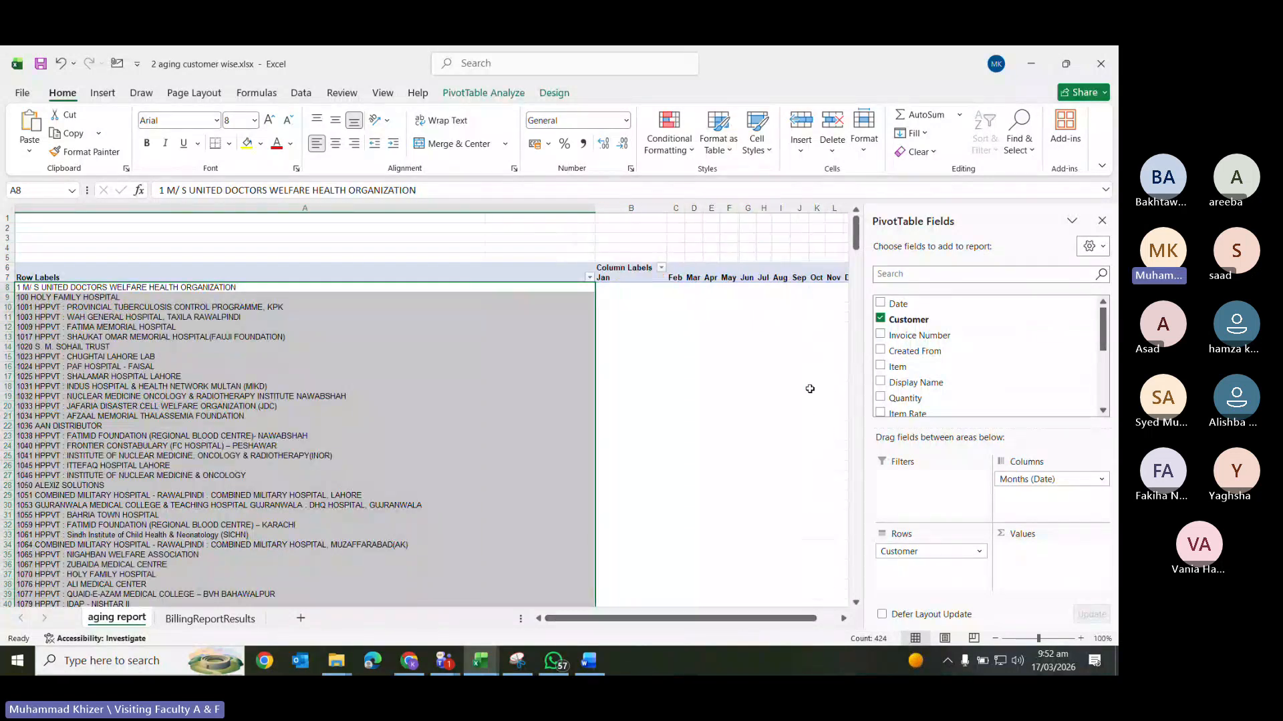
scroll(903, 385, "down", 2)
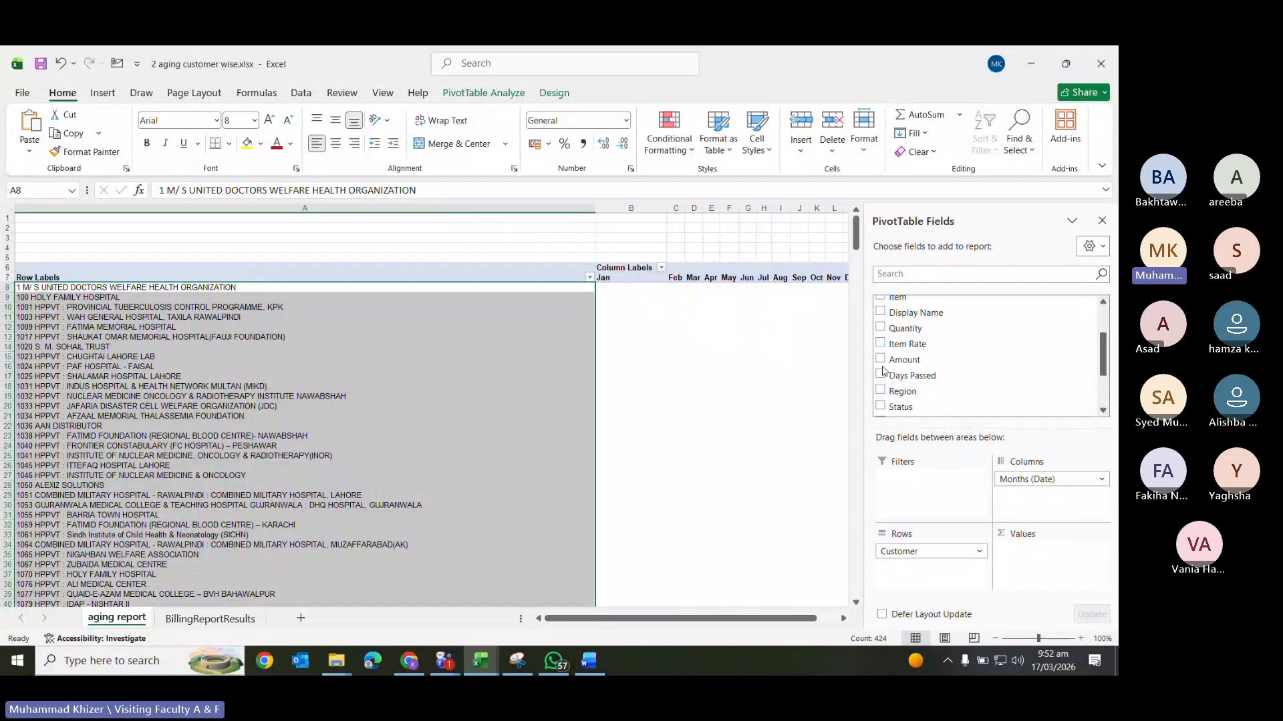
left_click(881, 360)
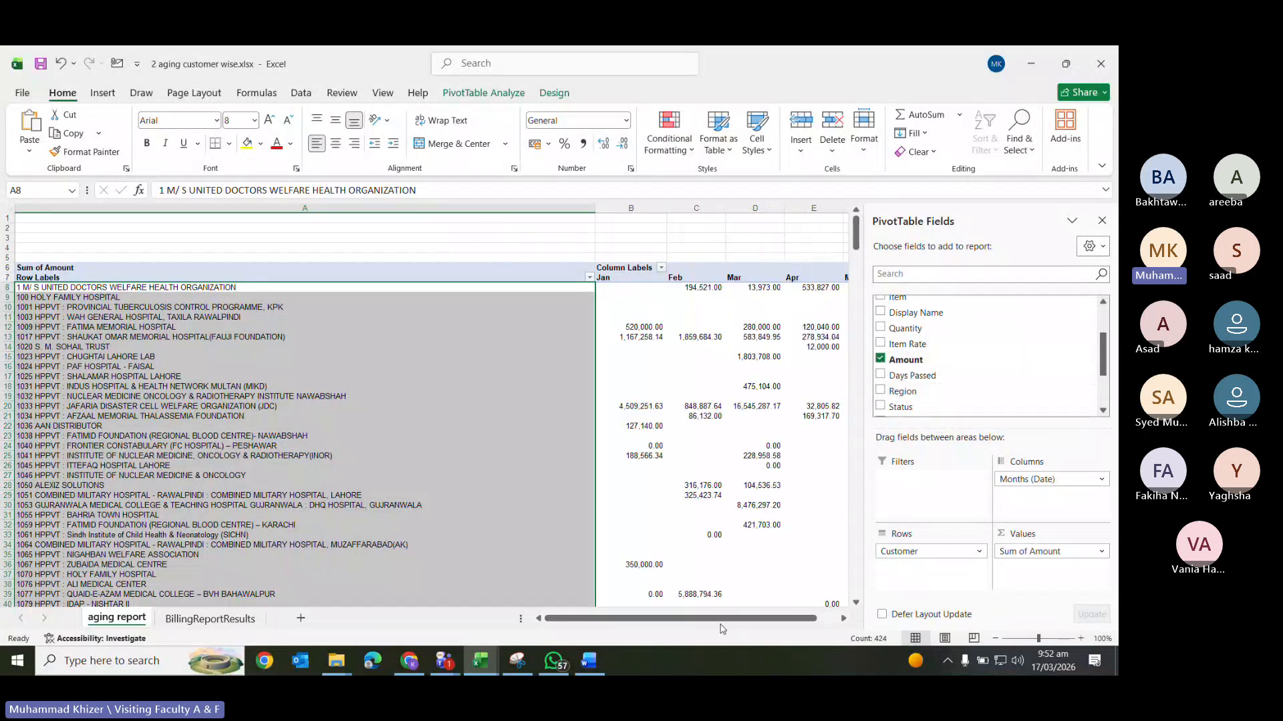
- Narrow the pivot table's customer name column so that more month columns fit in view
left_click_drag(726, 622, 693, 619)
left_click_drag(594, 209, 356, 228)
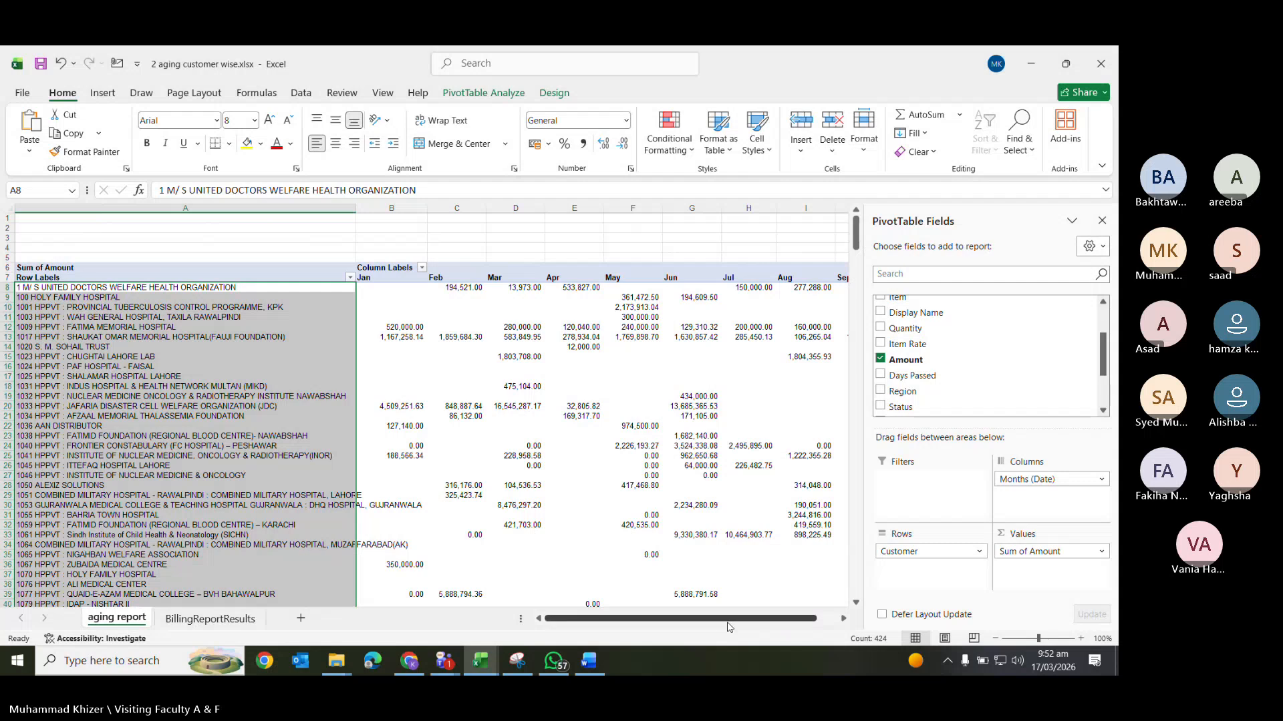
left_click_drag(728, 623, 685, 616)
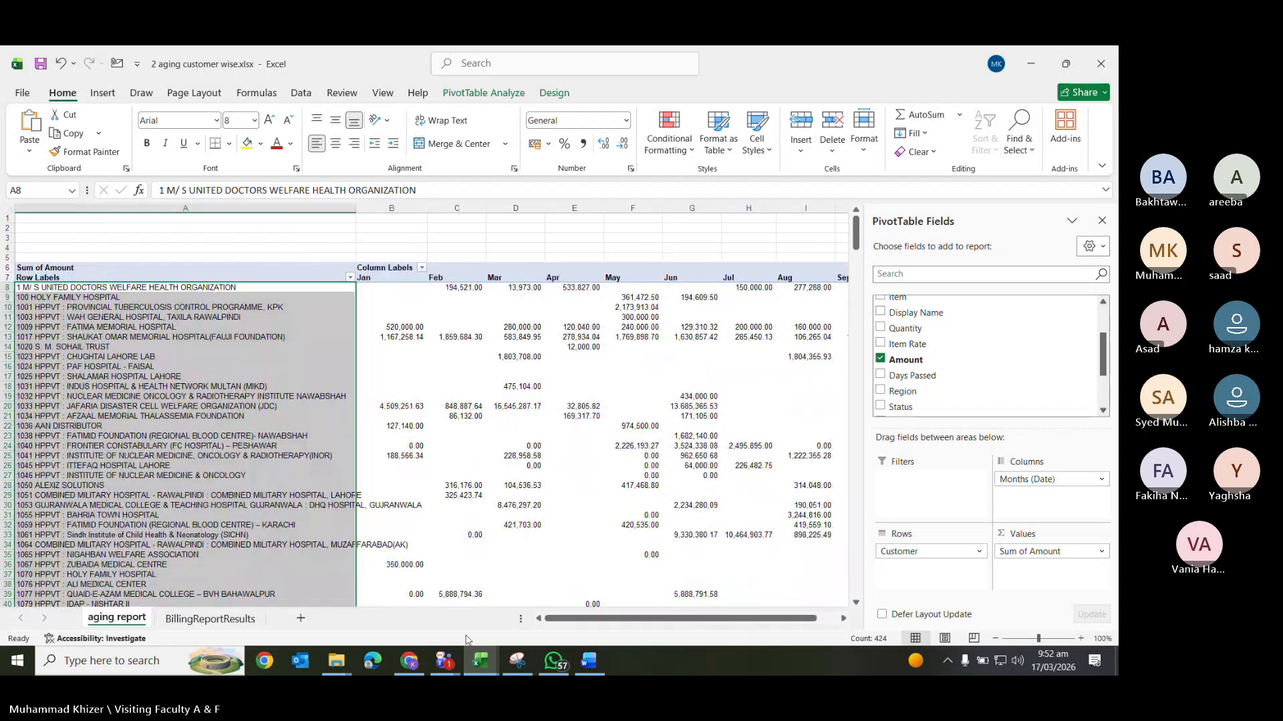
- Check the Microsoft Teams meeting window and return to the 2 aging customer wise.xlsx workbook in Excel
left_click(410, 661)
mouse_move(451, 661)
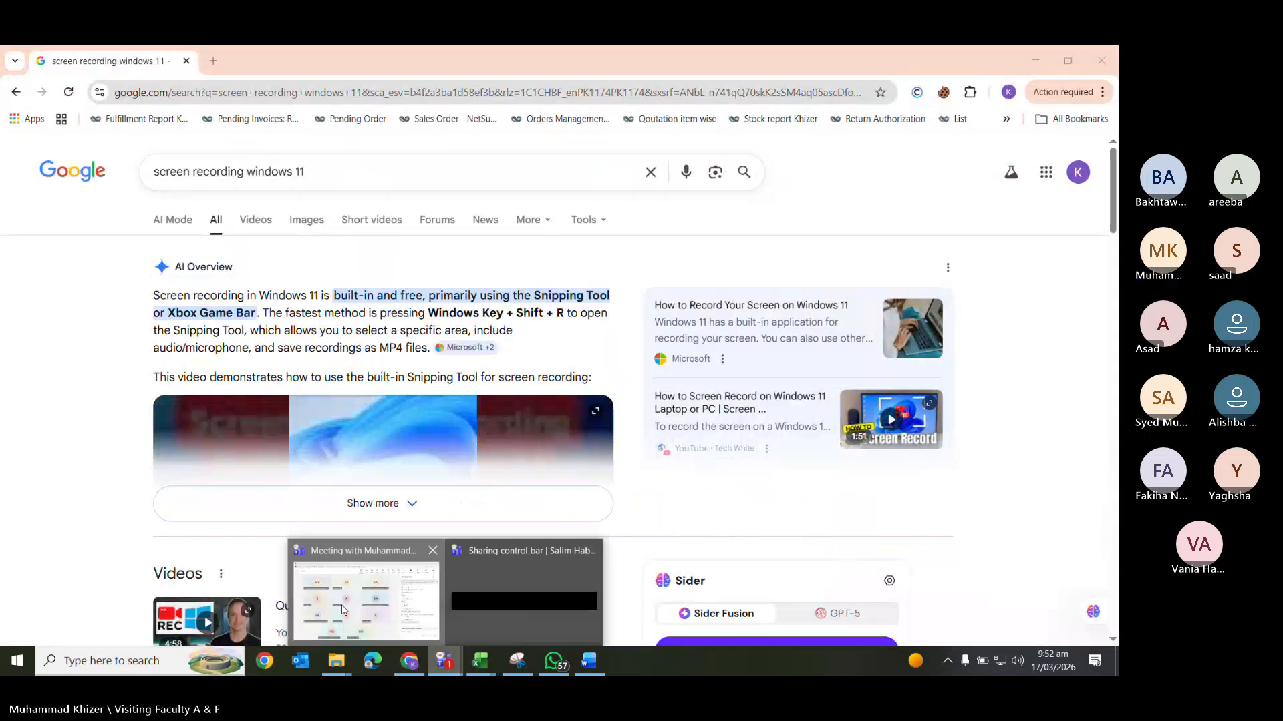
left_click(364, 581)
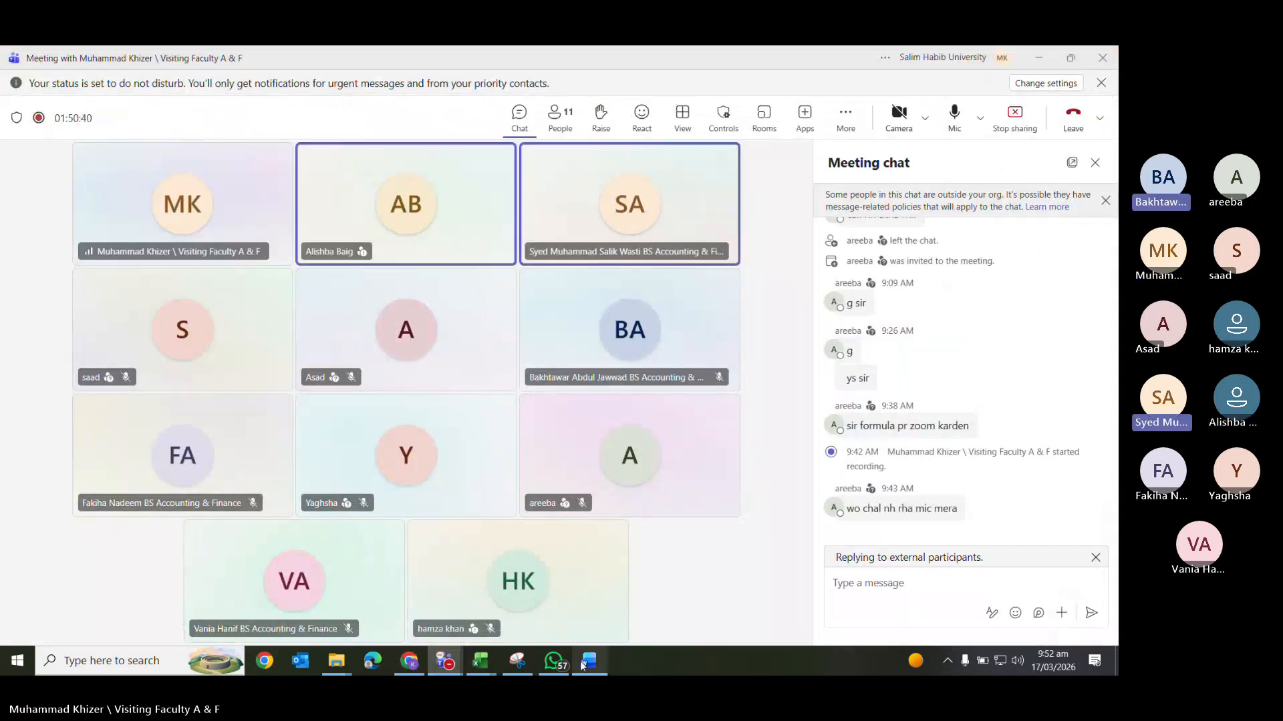
left_click(482, 663)
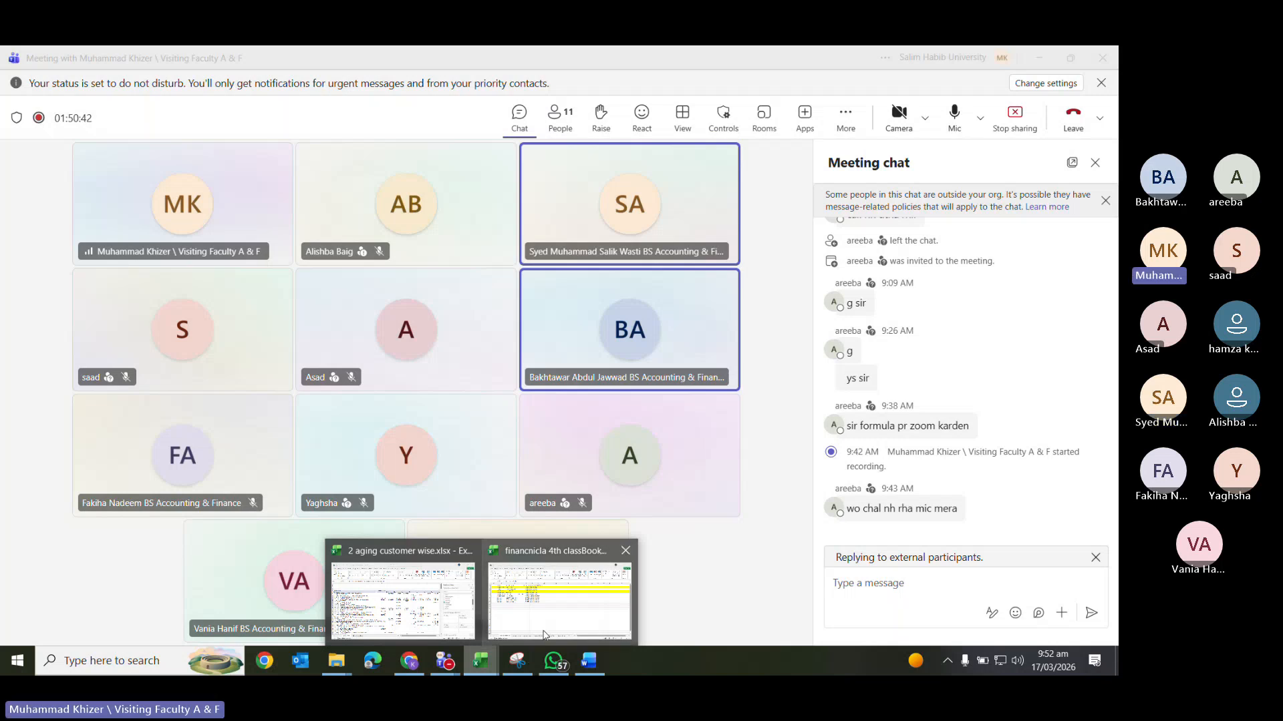
left_click(439, 619)
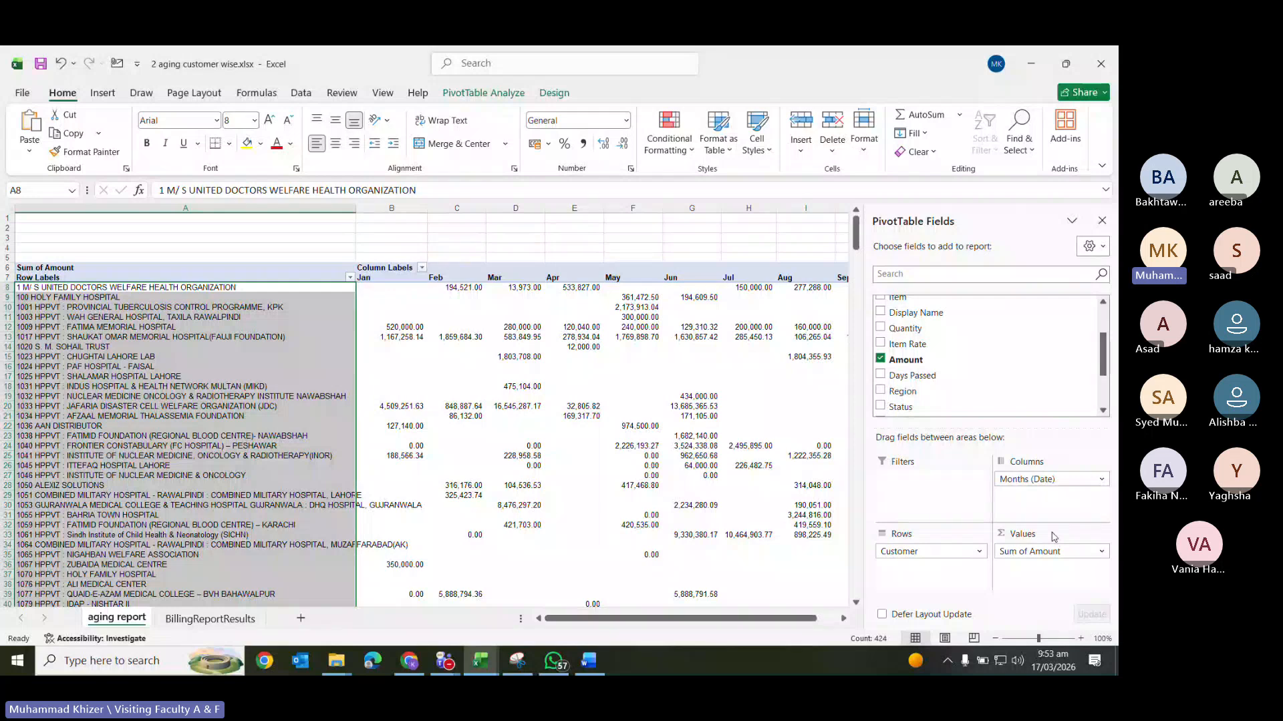
left_click(444, 661)
left_click(348, 596)
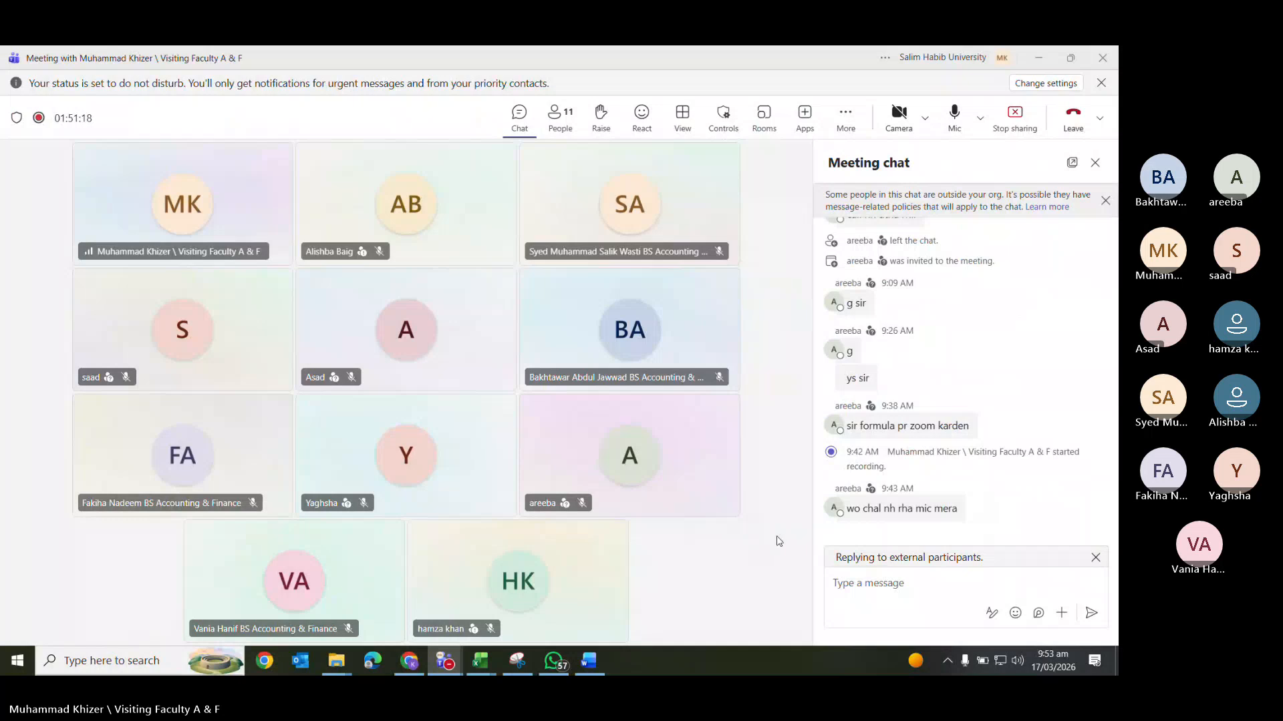
left_click(1035, 64)
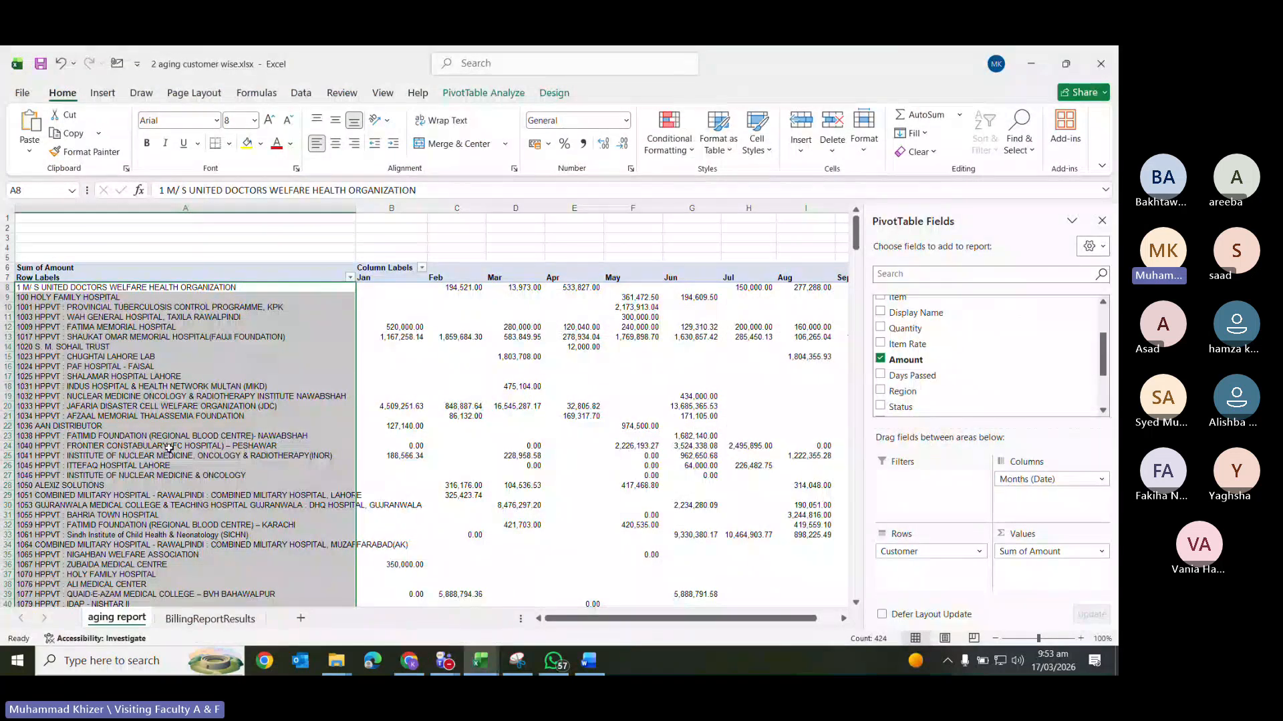
- Delete the aging report sheet from the workbook
right_click(130, 621)
left_click(150, 468)
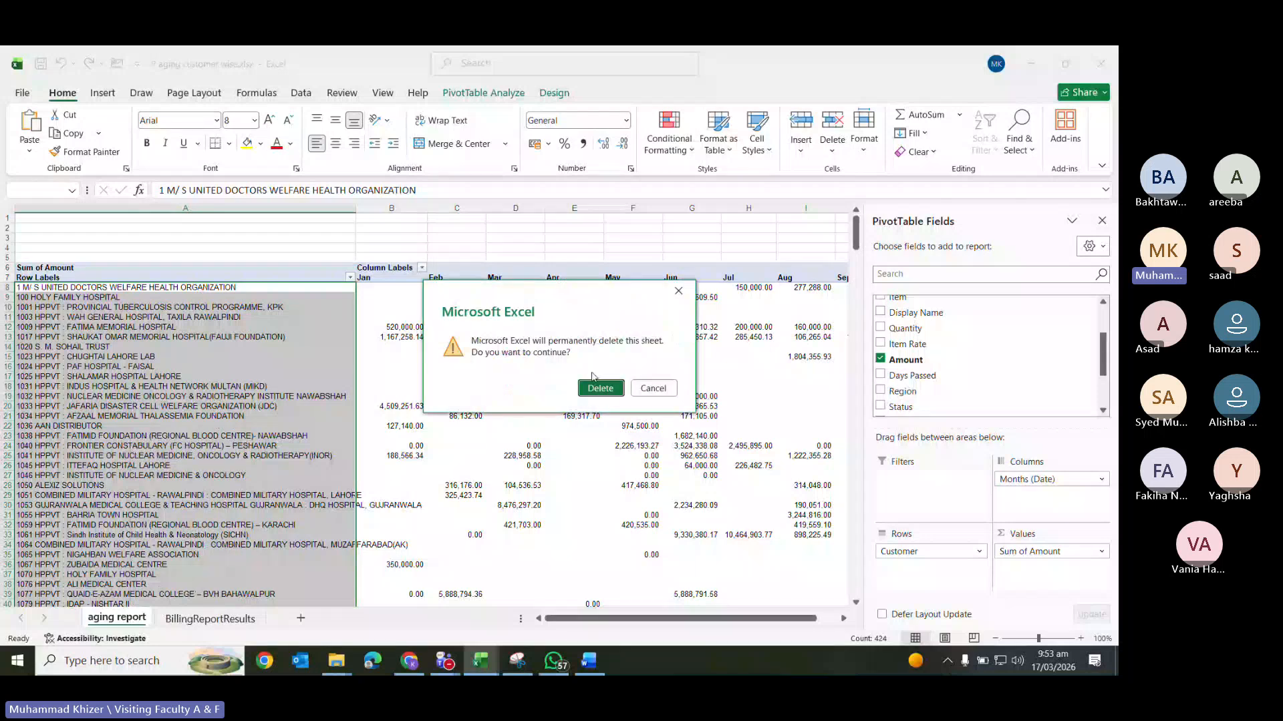
left_click(597, 387)
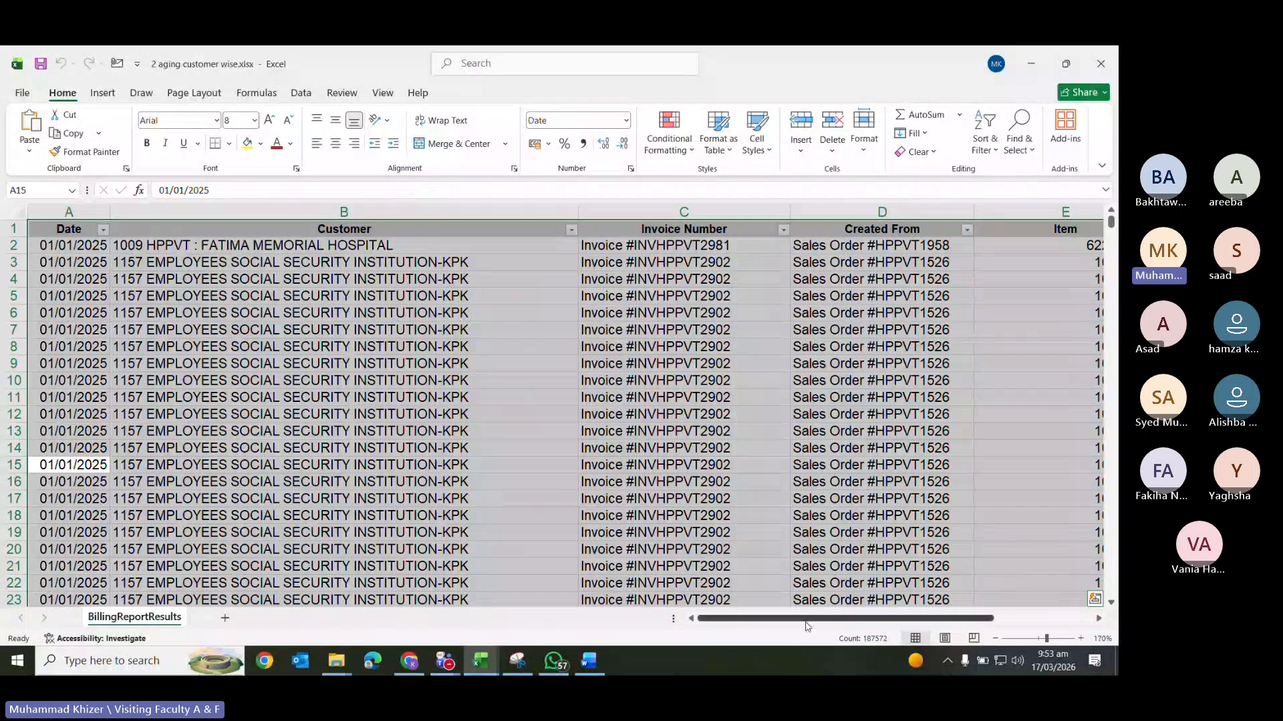
- Insert a pivot table on a new worksheet from the full BillingReportResults data range A1:N13398
left_click_drag(803, 622, 879, 622)
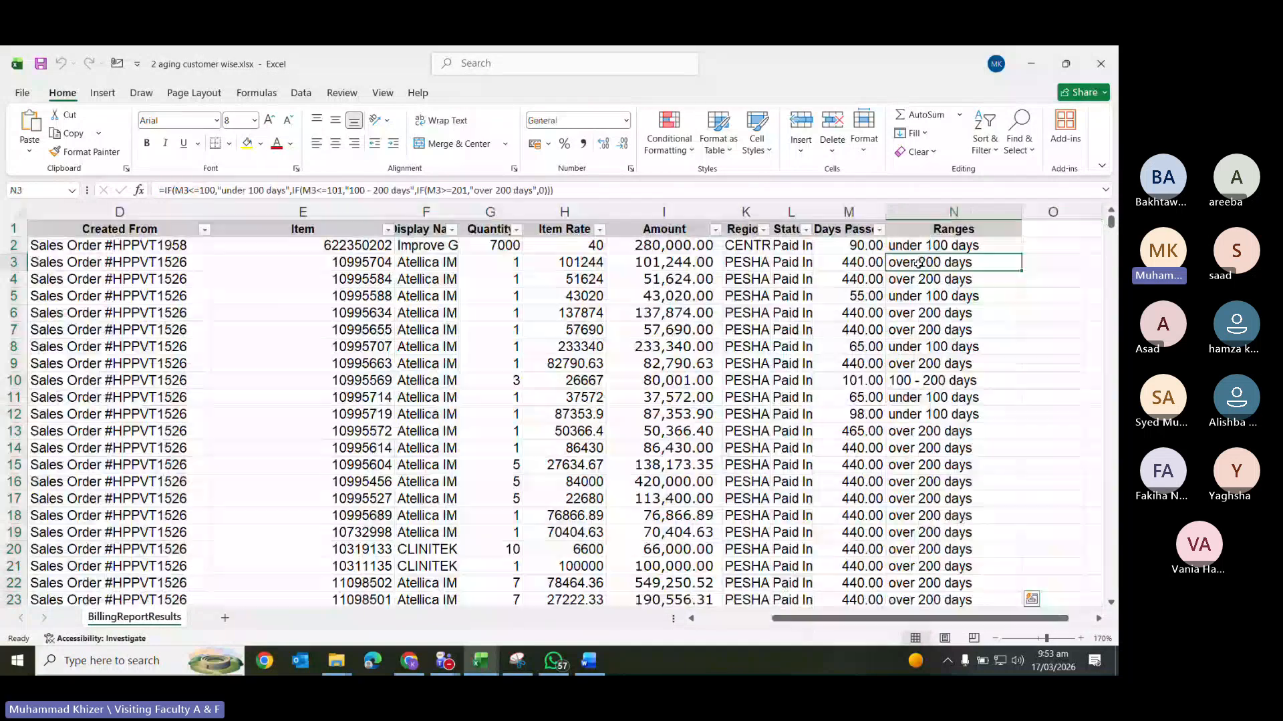
left_click(862, 279)
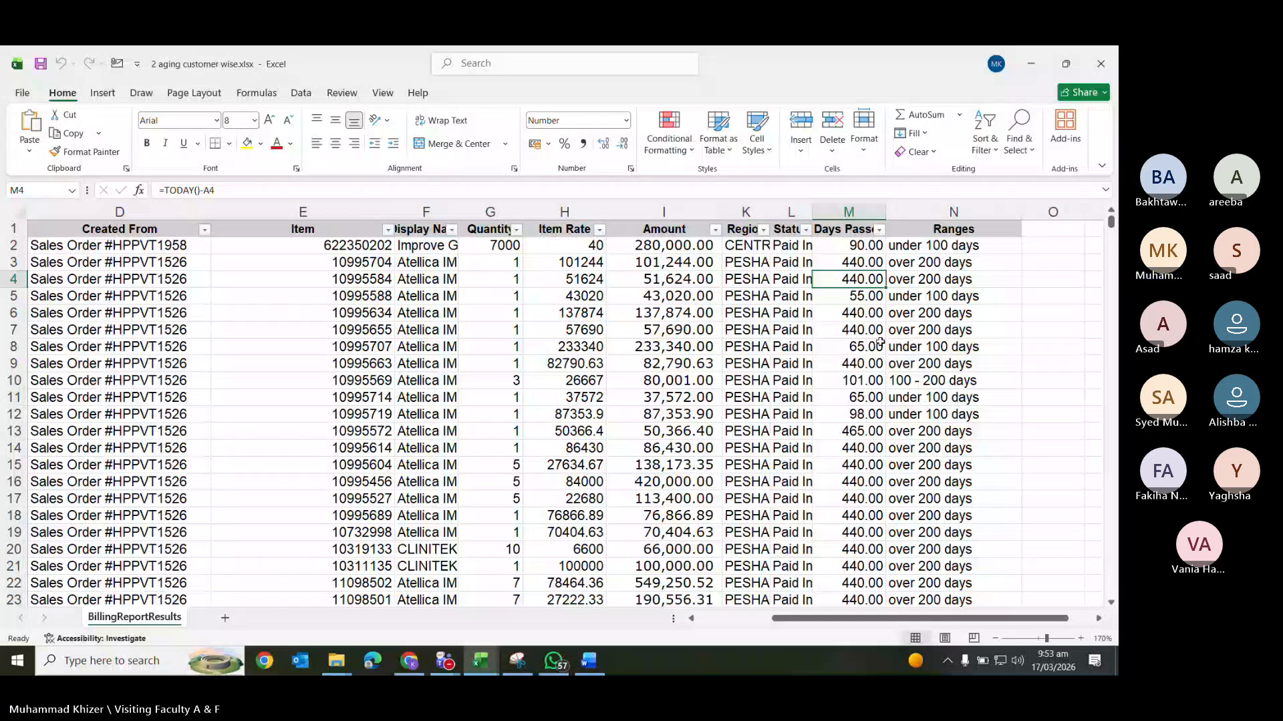
left_click(928, 364)
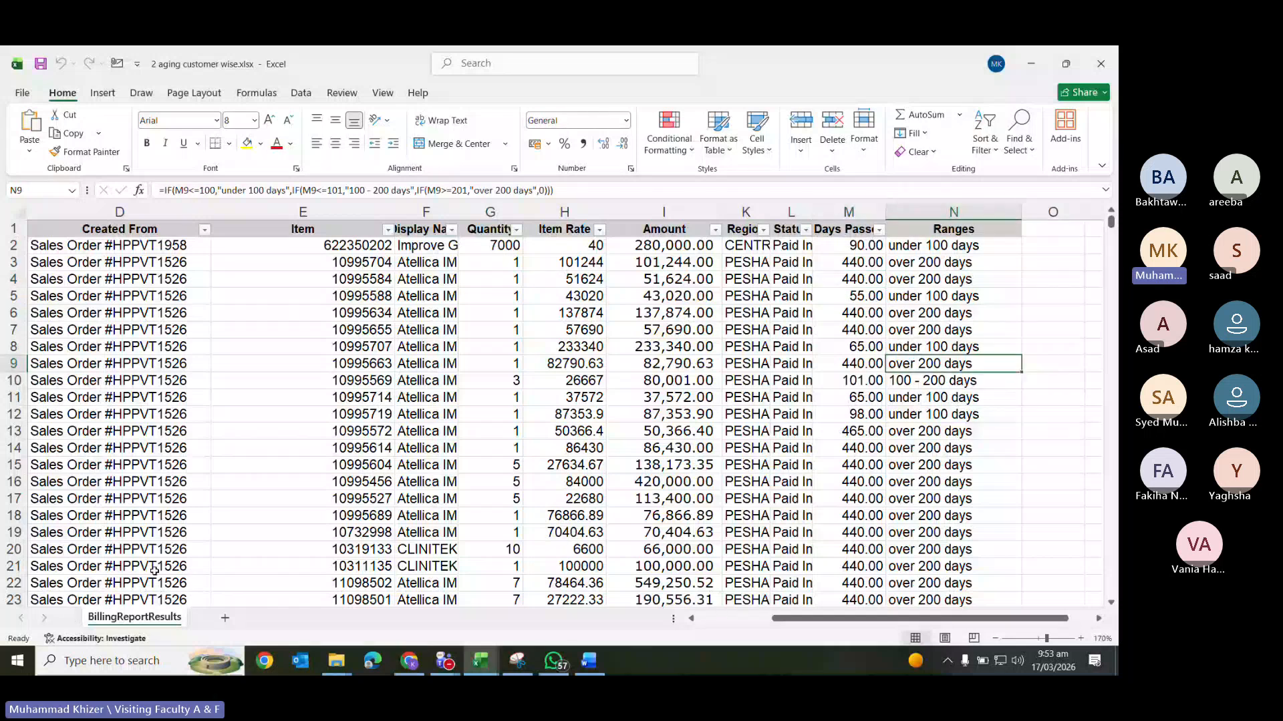
key("ctrl+Home")
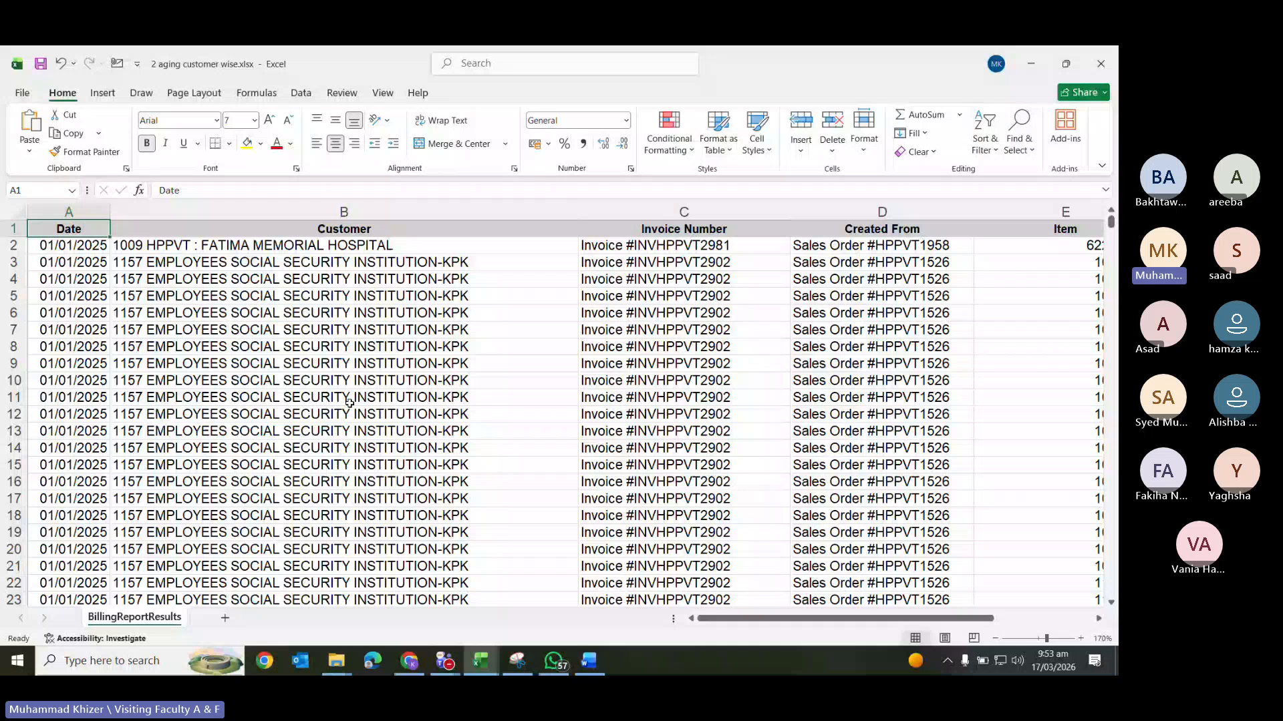
key("ctrl+shift+End")
left_click(113, 96)
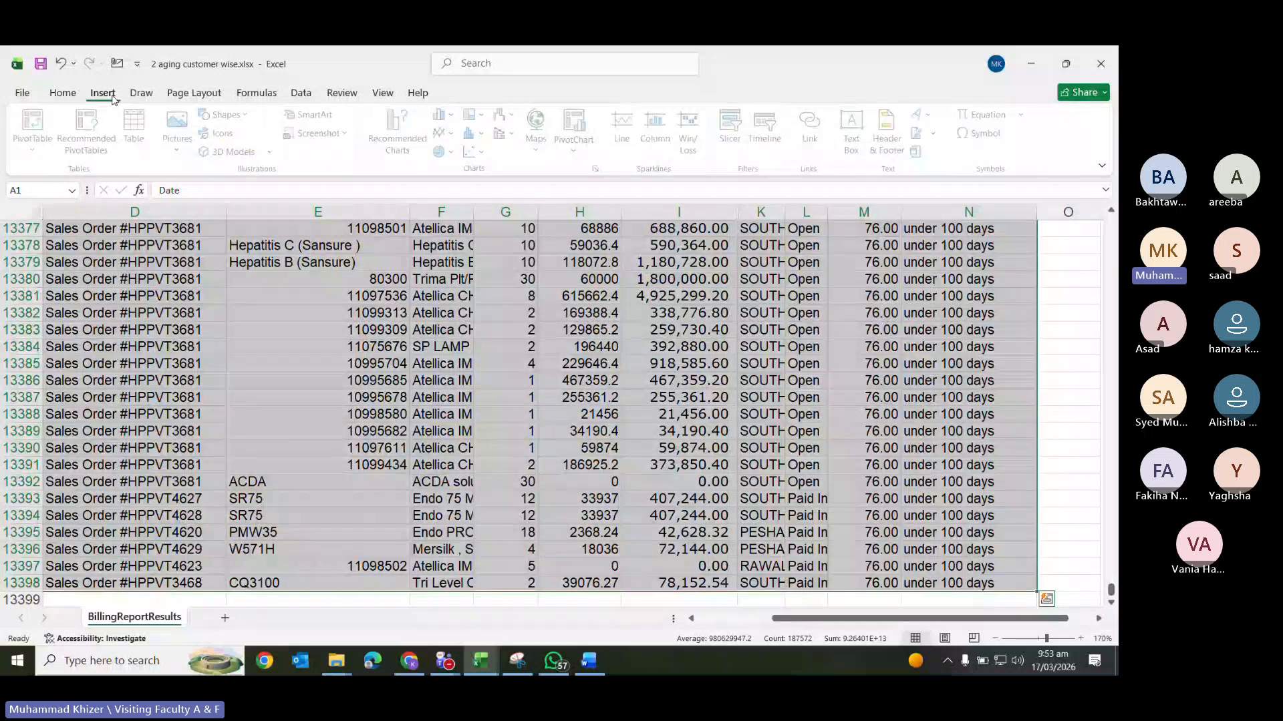
left_click(32, 127)
left_click(56, 174)
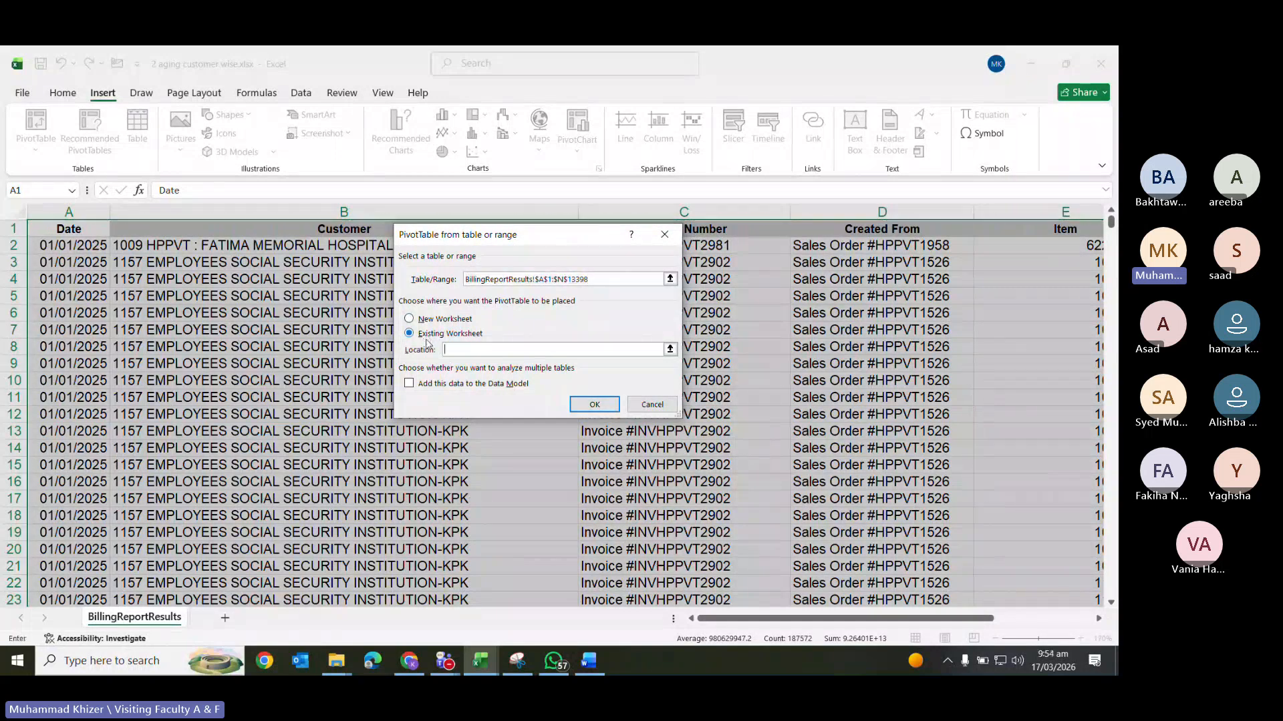
left_click(428, 337)
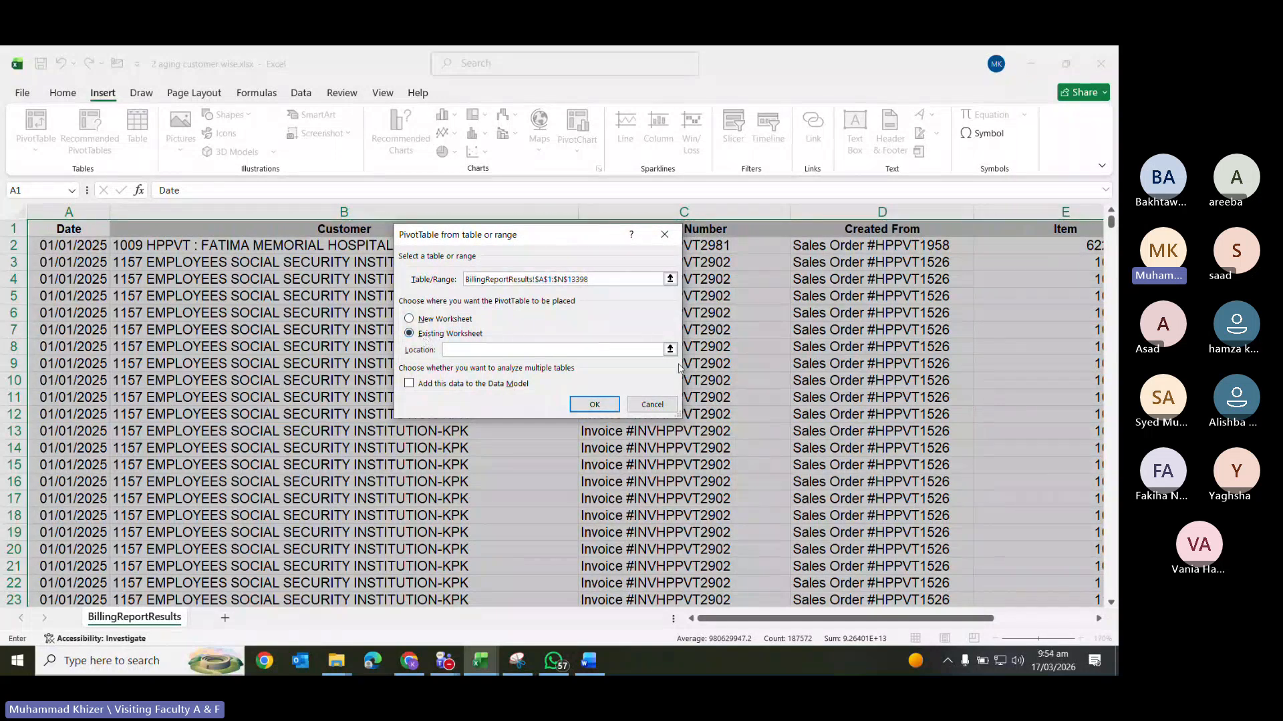
left_click(428, 326)
left_click(588, 405)
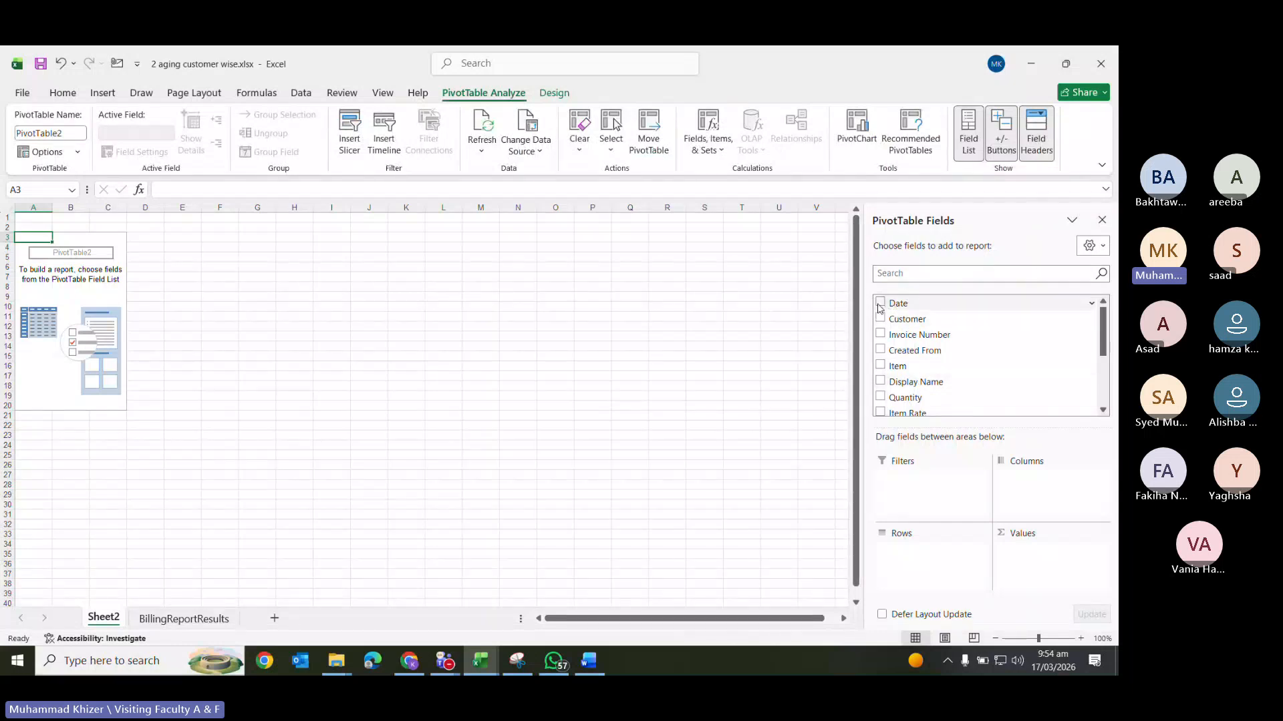
- Widen the Date column on the BillingReportResults sheet
left_click(187, 617)
left_click(102, 314)
scroll(103, 313, "down", 6)
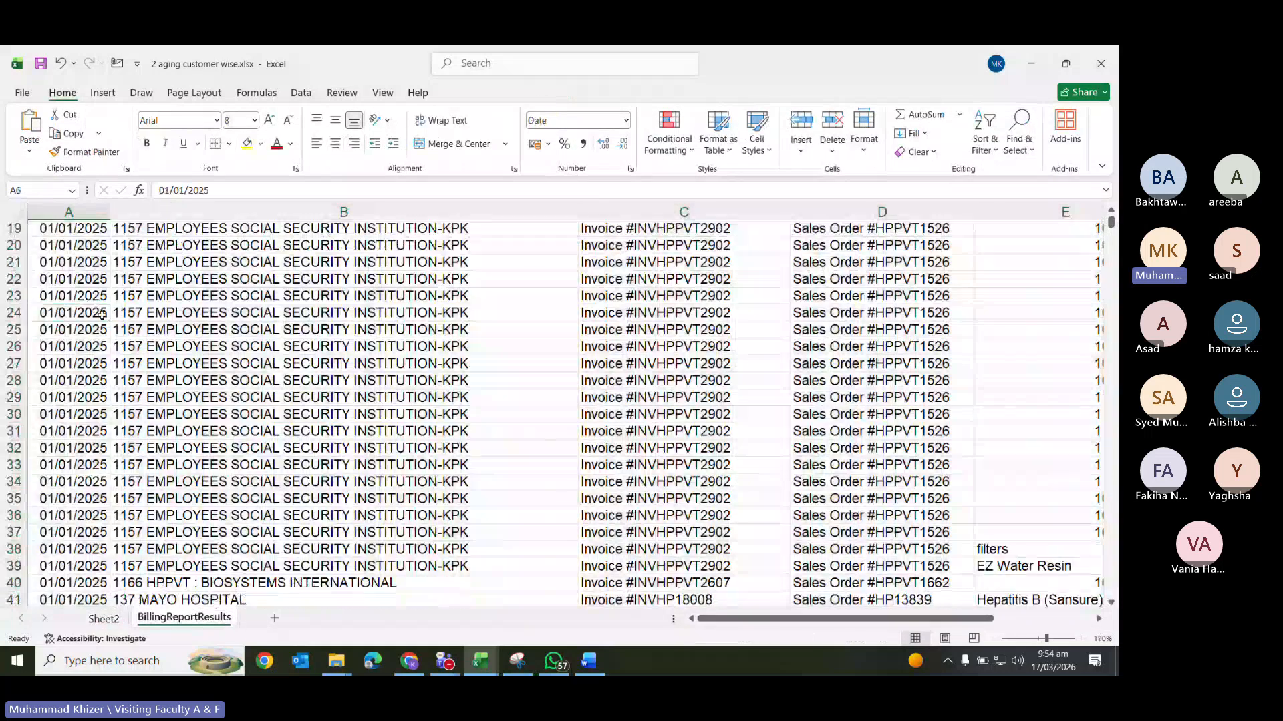
scroll(103, 314, "up", 6)
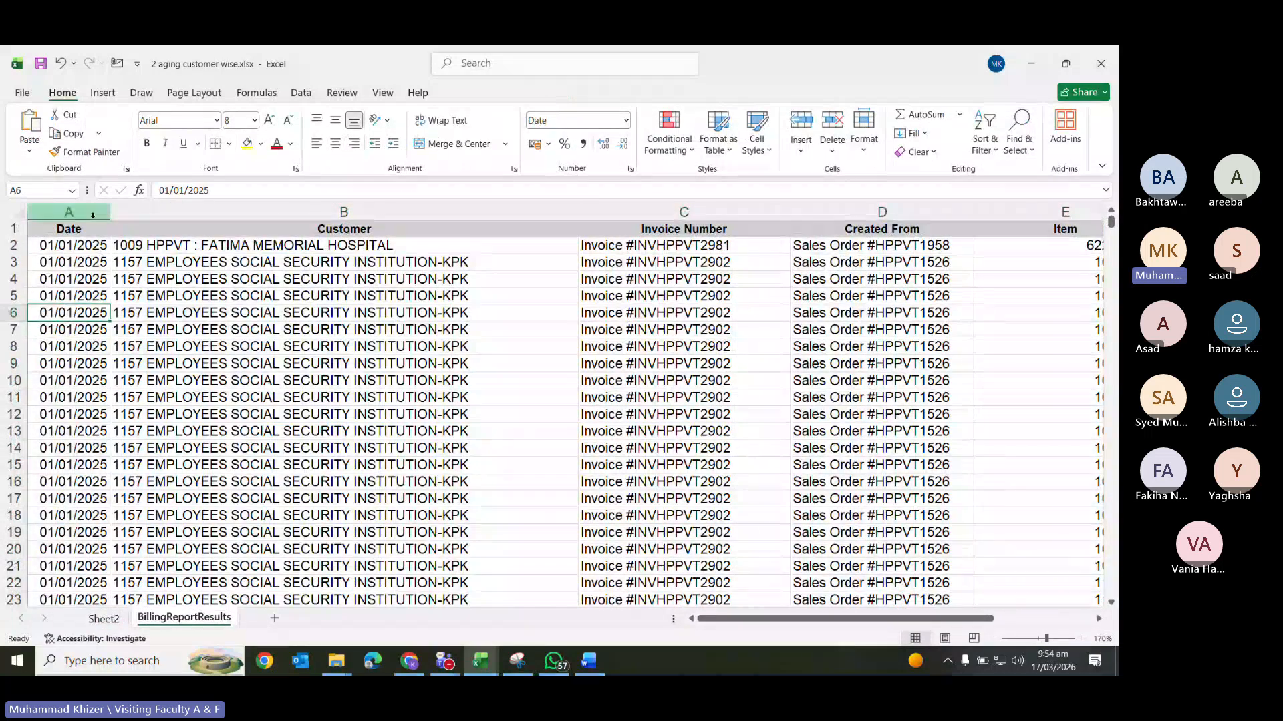
left_click_drag(110, 212, 134, 213)
left_click(101, 261)
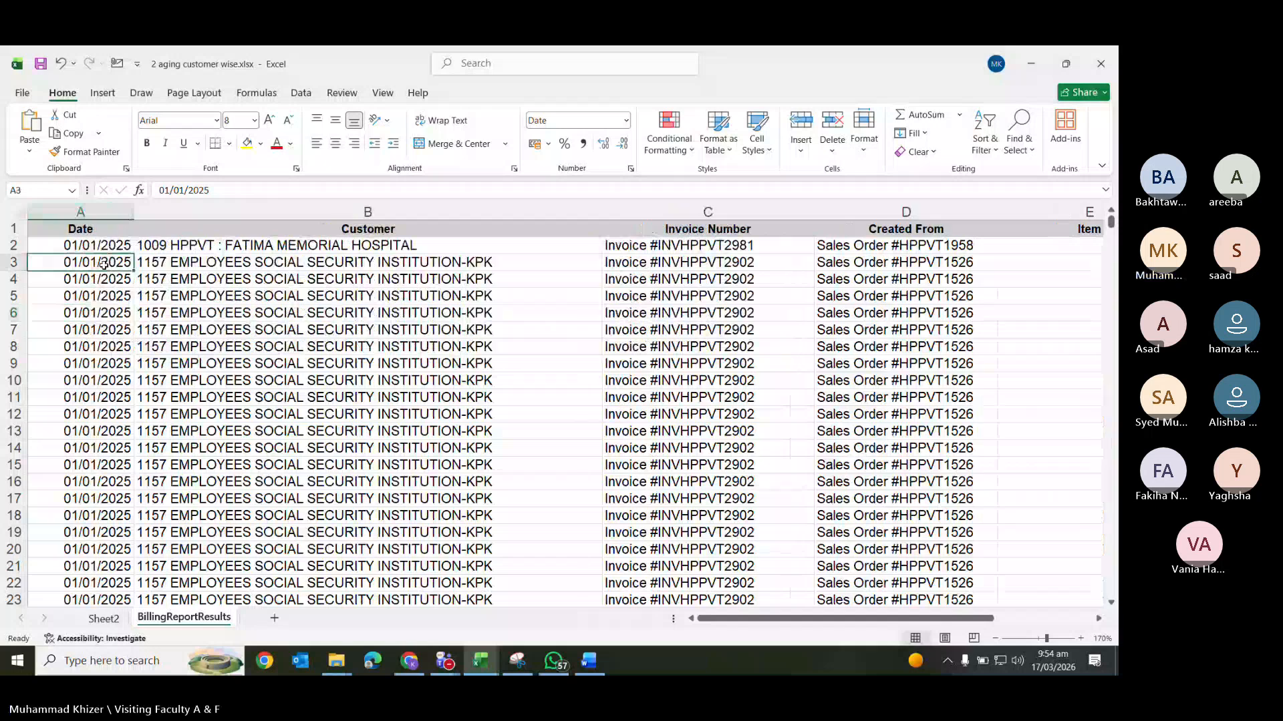
- Examine the daily entries in the Date column of BillingReportResults against the empty pivot table on Sheet2
scroll(92, 481, "down", 10)
scroll(91, 481, "down", 4)
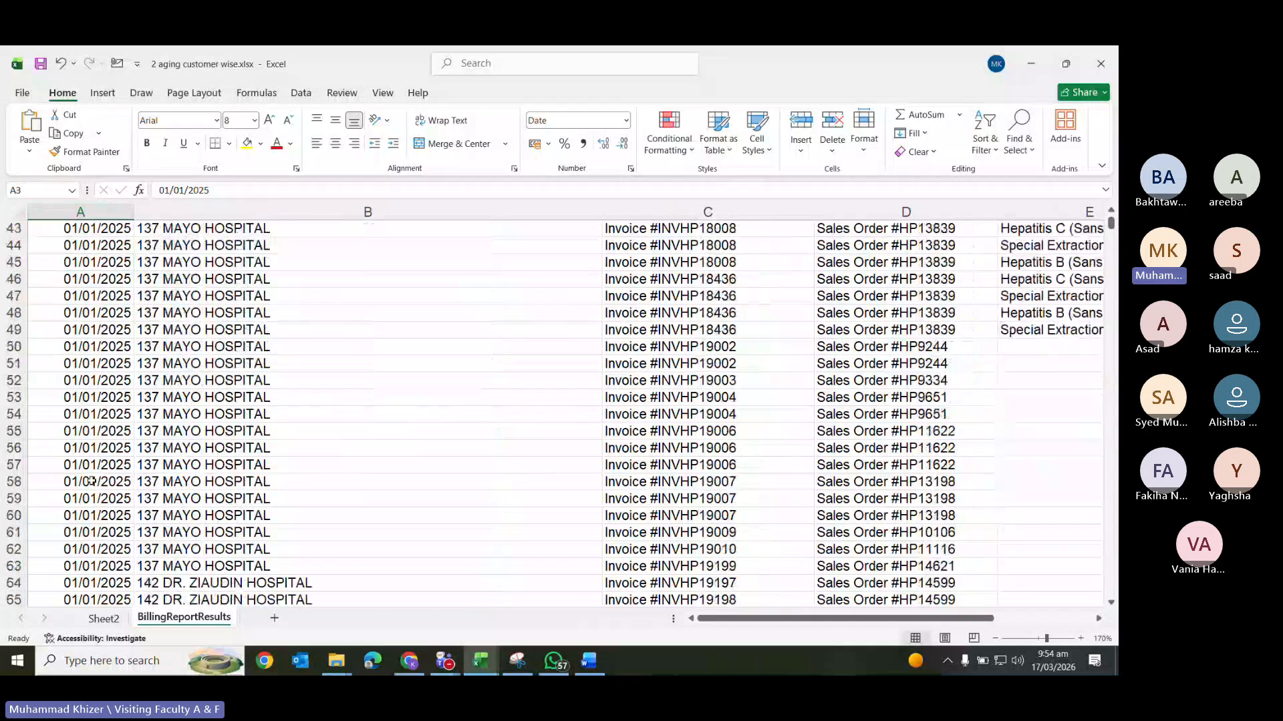
left_click(90, 463)
scroll(99, 389, "down", 11)
left_click(102, 367)
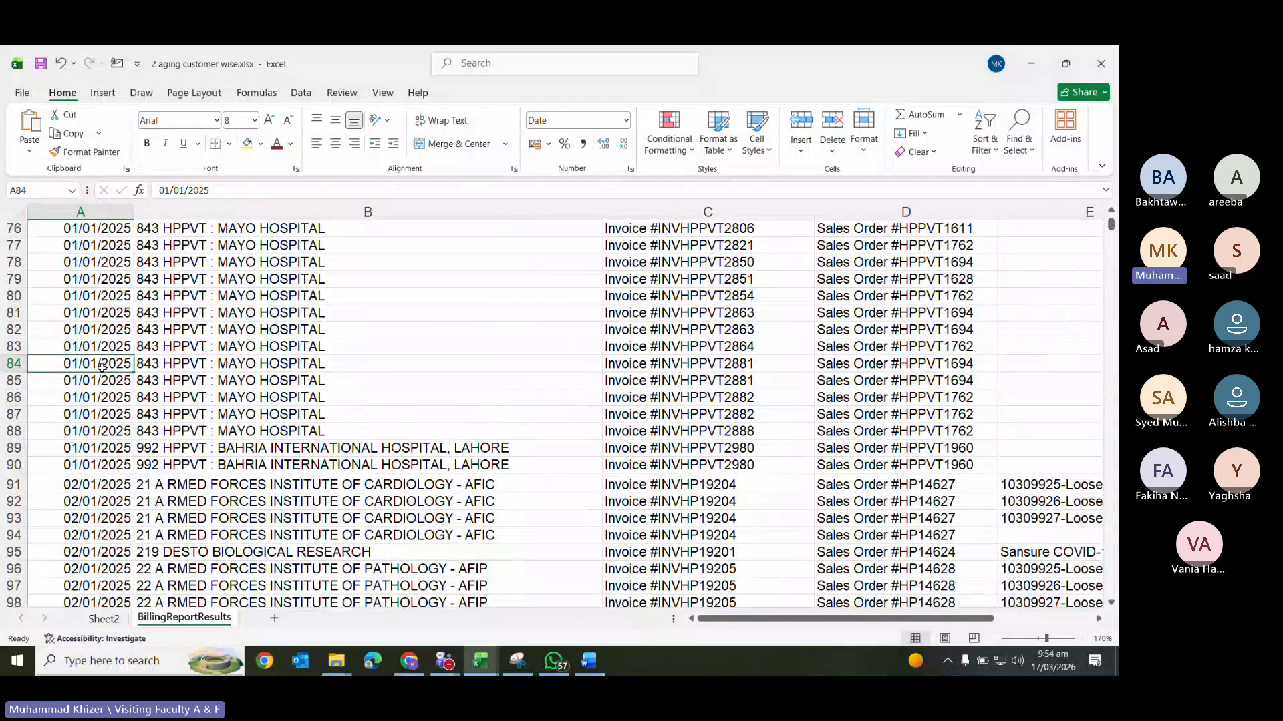
scroll(101, 400, "down", 20)
left_click(99, 428)
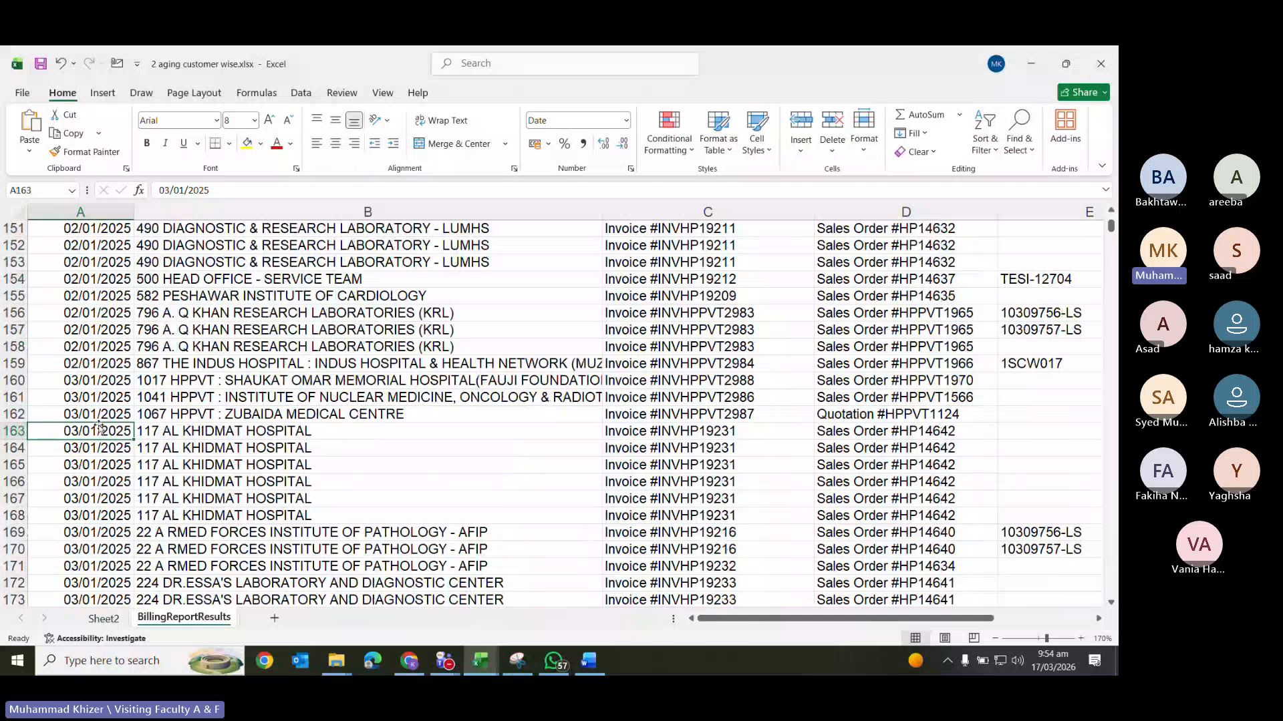
left_click(107, 618)
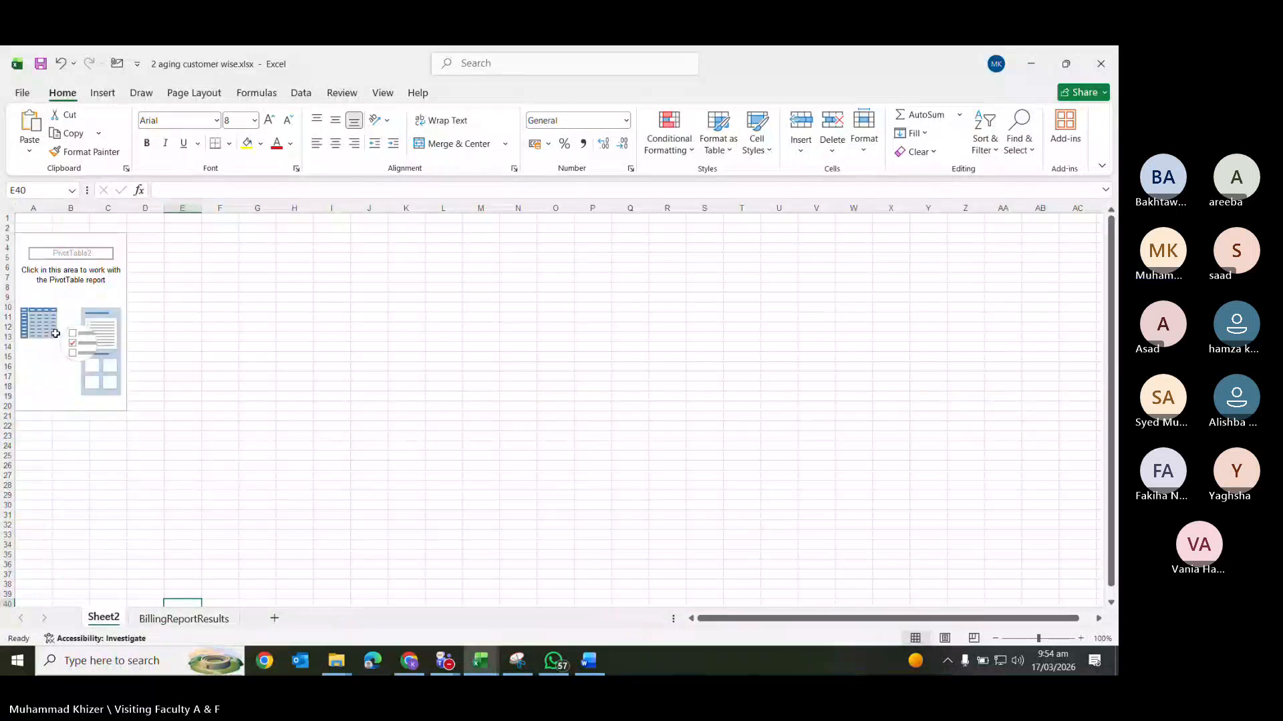
left_click(71, 297)
left_click(157, 620)
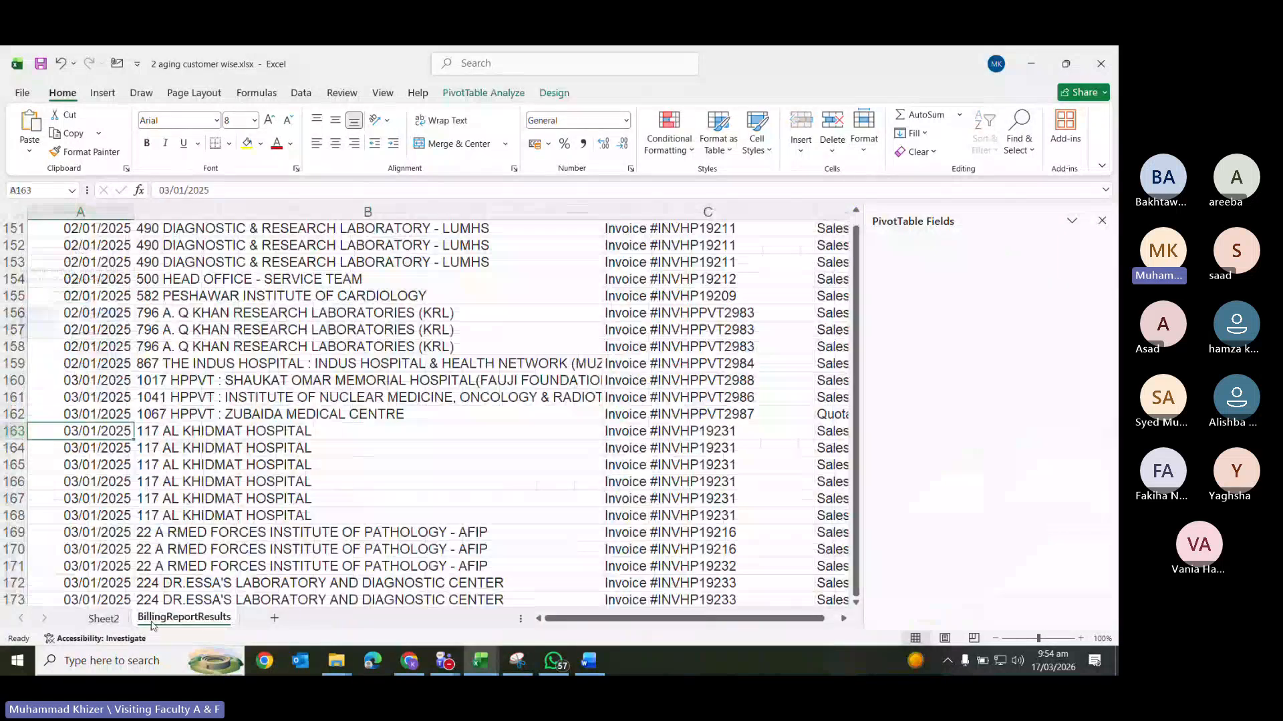
scroll(94, 515, "down", 6)
scroll(95, 516, "down", 20)
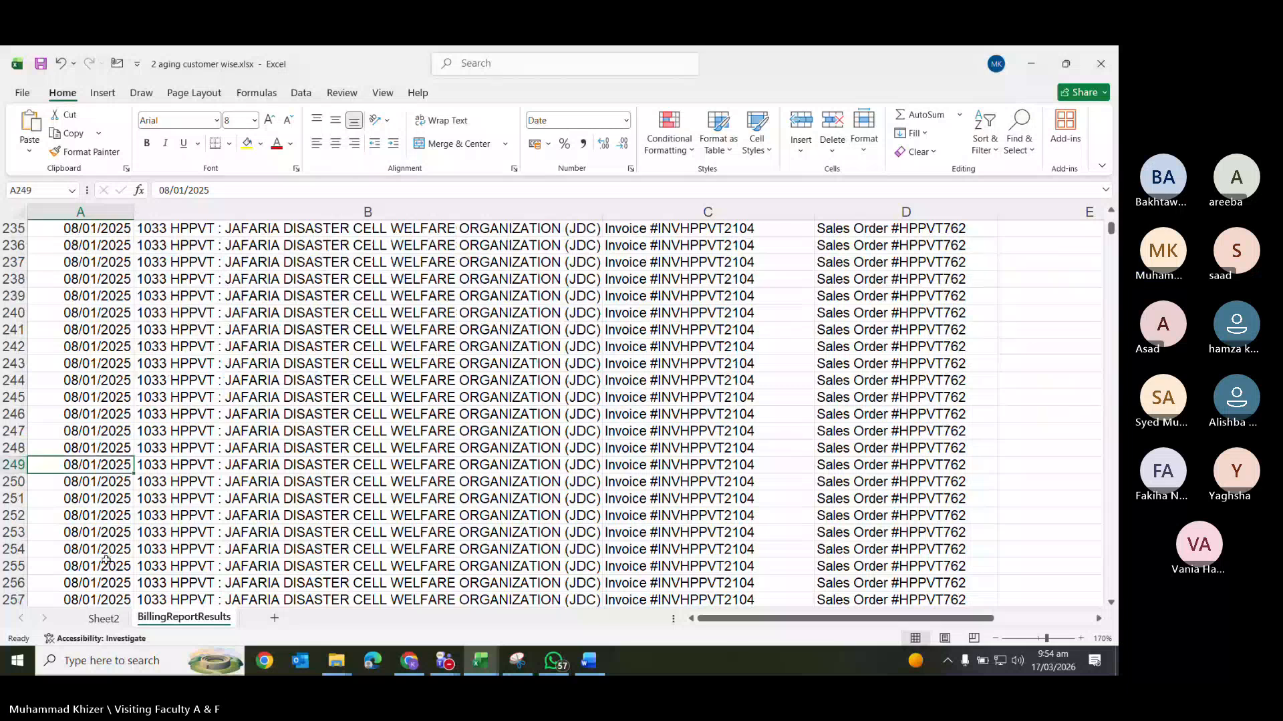
- Add Date to the pivot table on Sheet2 and move Months (Date) from rows to columns
left_click(112, 622)
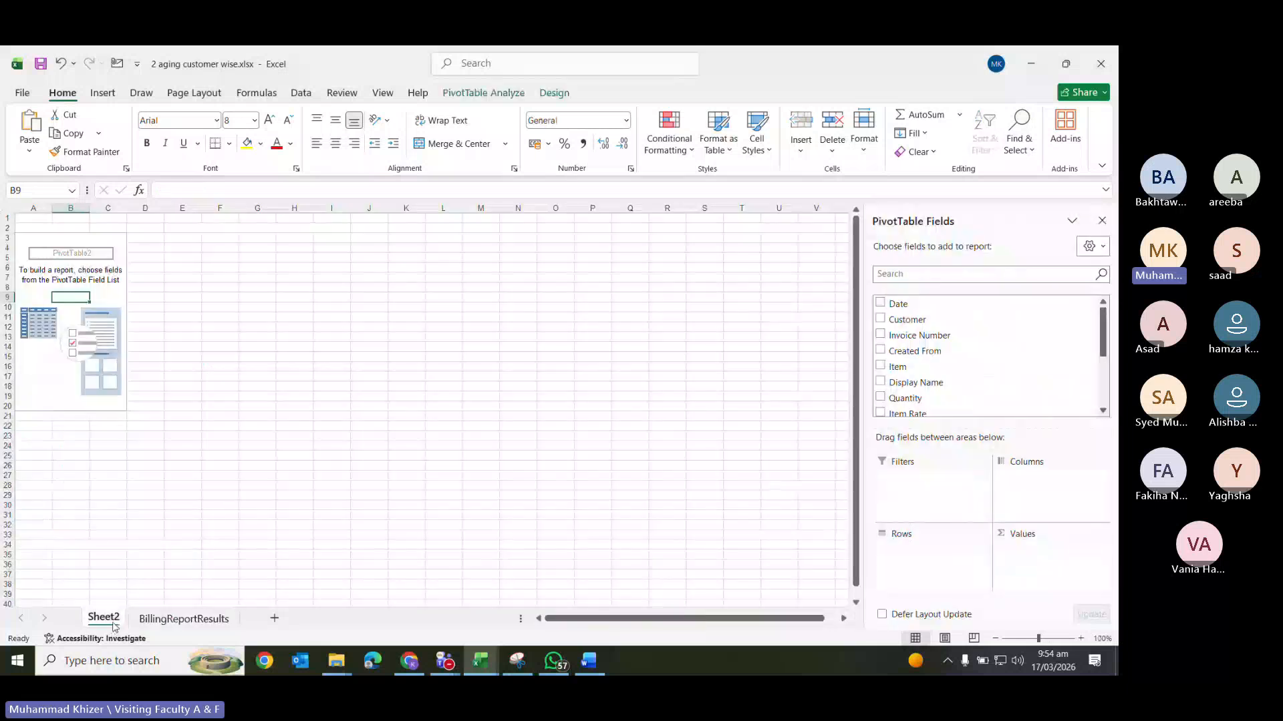
left_click(880, 304)
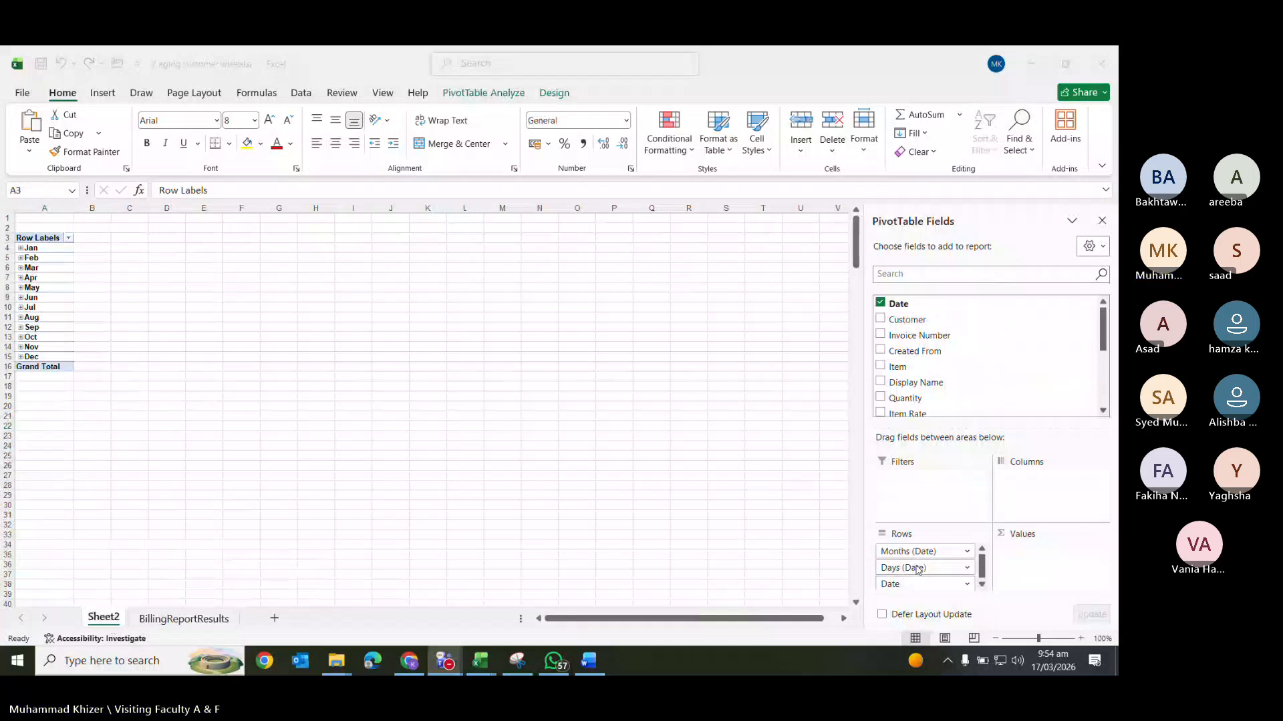
left_click(921, 555)
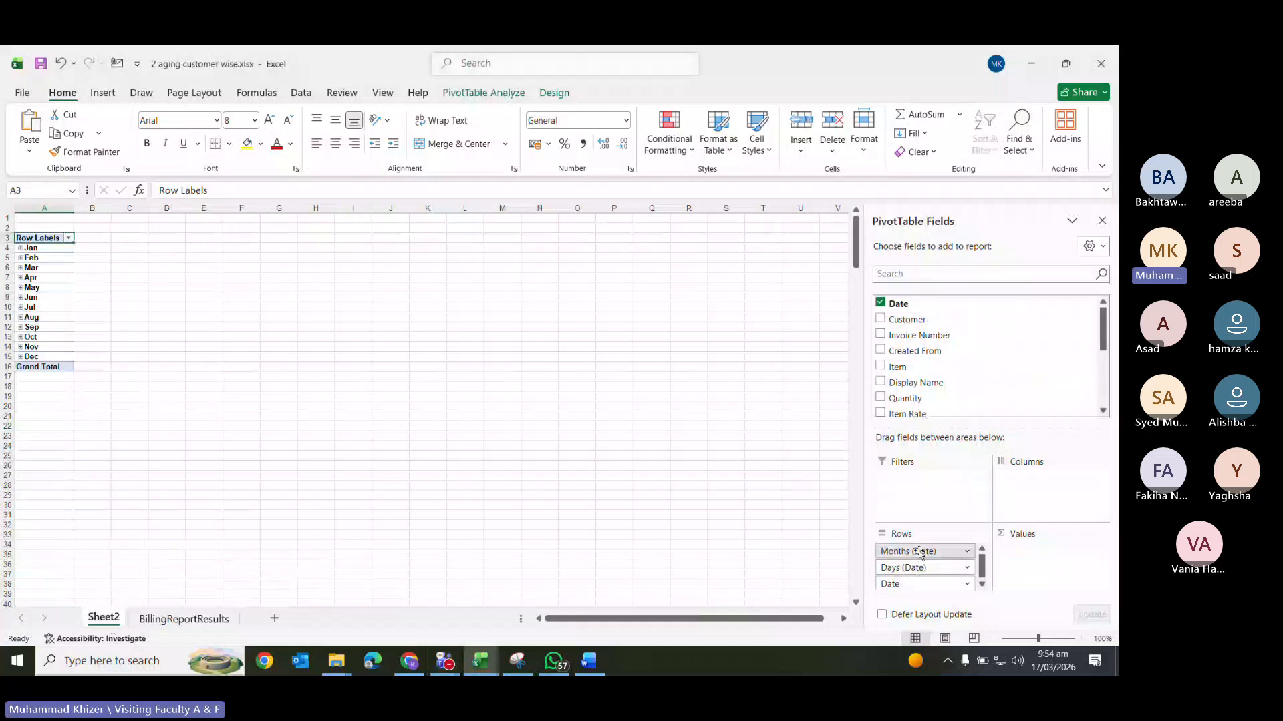
left_click_drag(922, 553, 1042, 498)
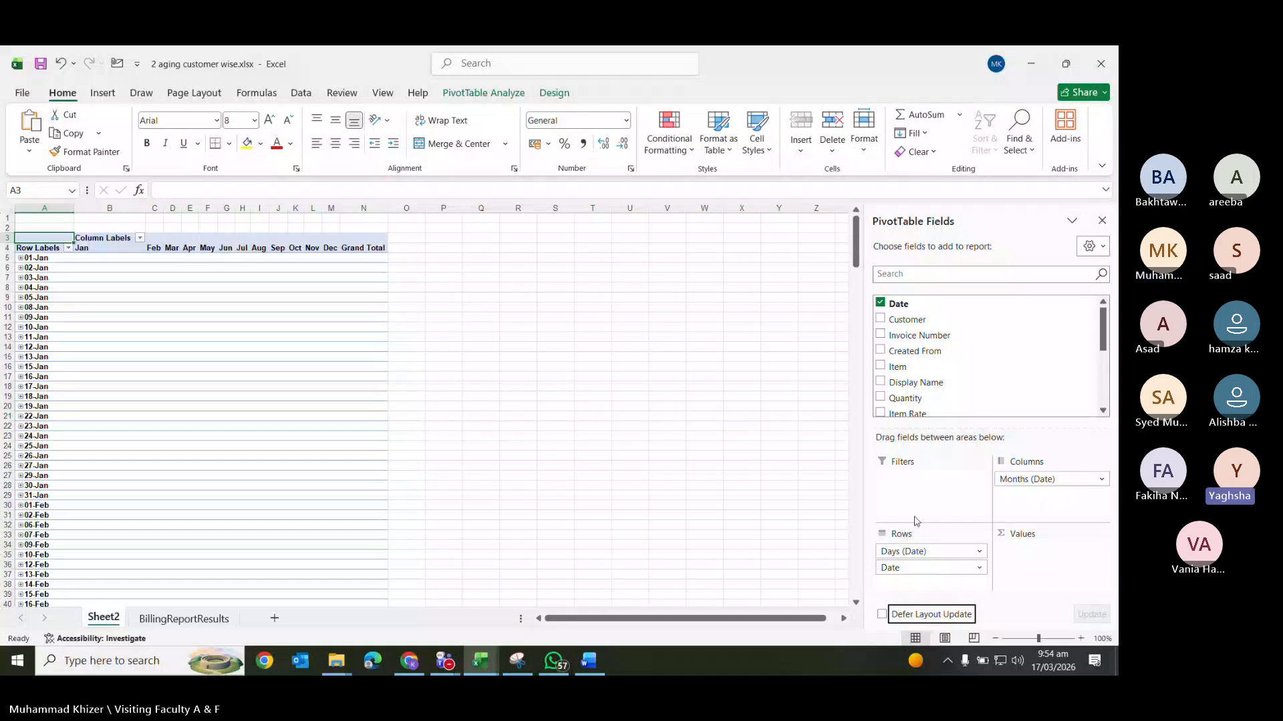
- Remove Days (Date) and Date from the pivot table's row fields, keeping Months (Date) as the column field
left_click(928, 551)
left_click(927, 517)
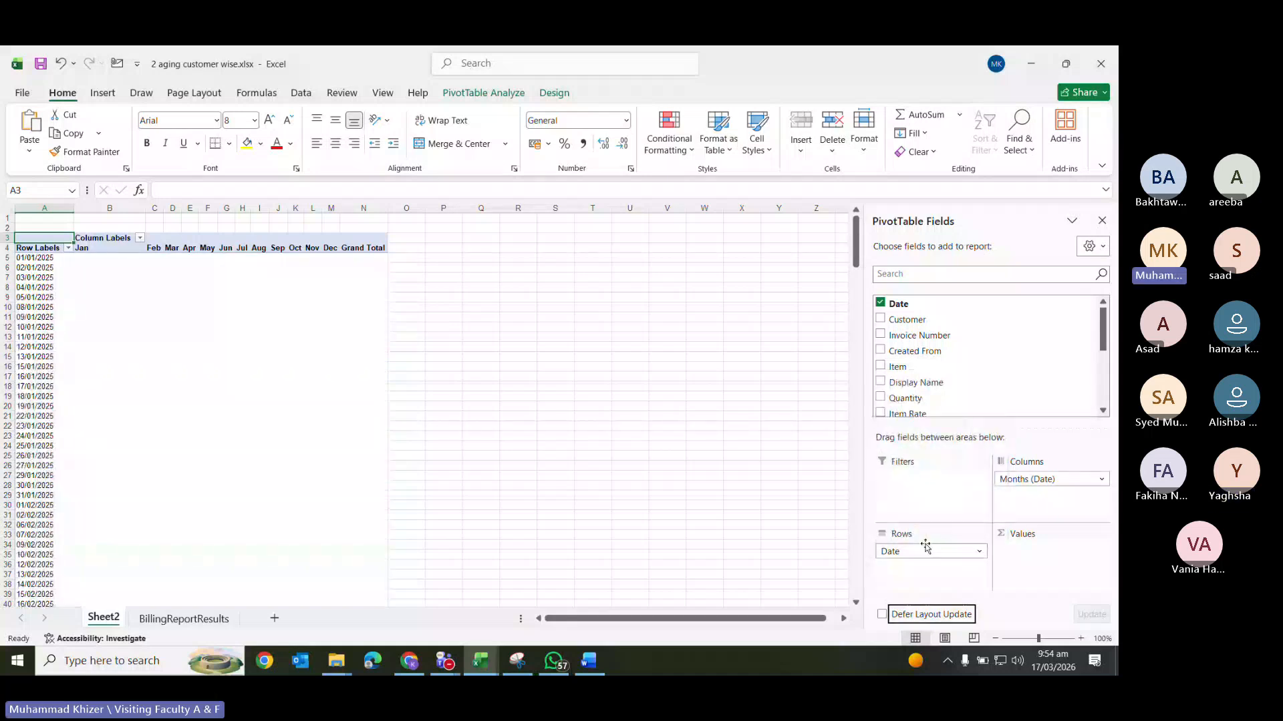
left_click(930, 551)
left_click(934, 534)
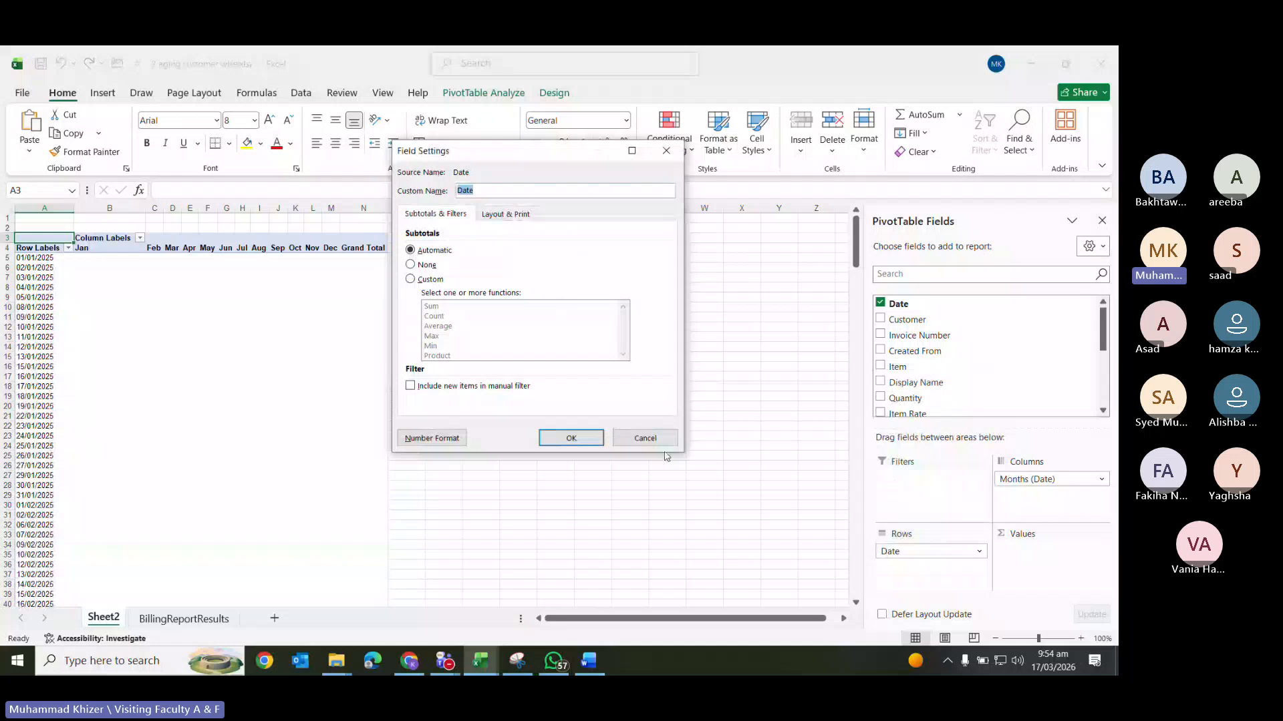
left_click(644, 438)
left_click(928, 551)
left_click(912, 516)
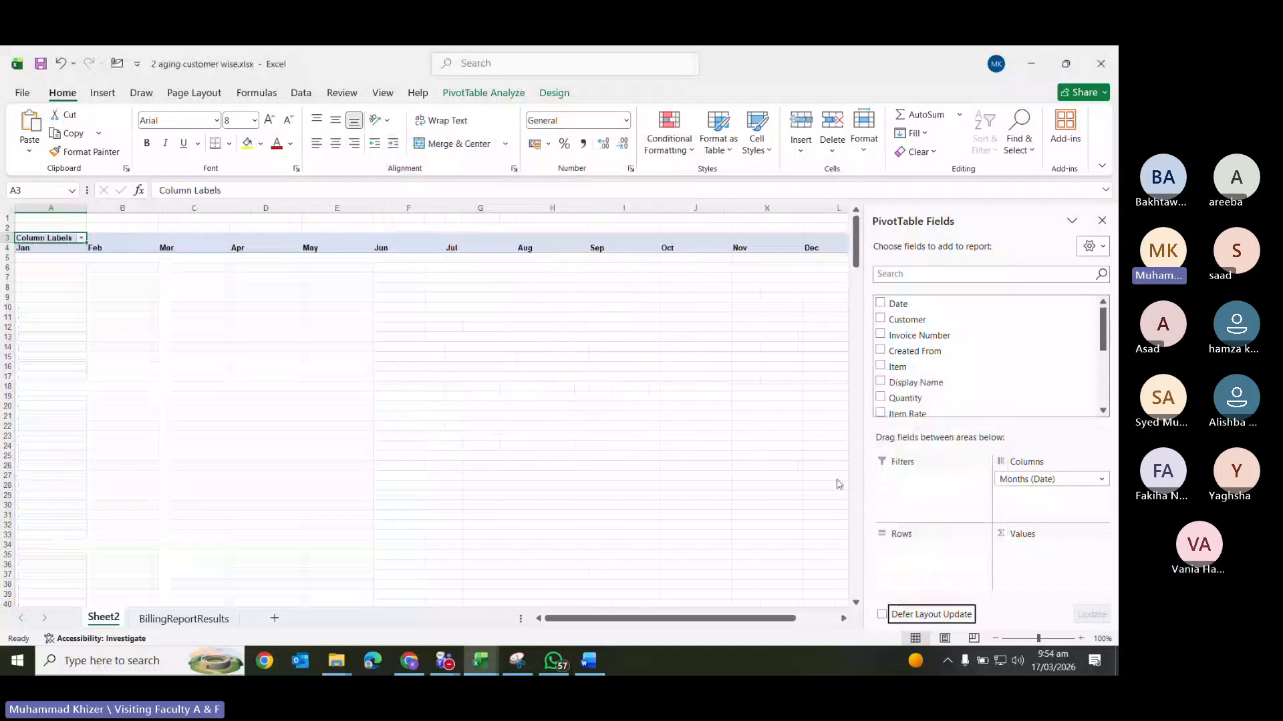
- Check the Microsoft Teams meeting window again and switch back to the pivot table in Excel
mouse_move(445, 661)
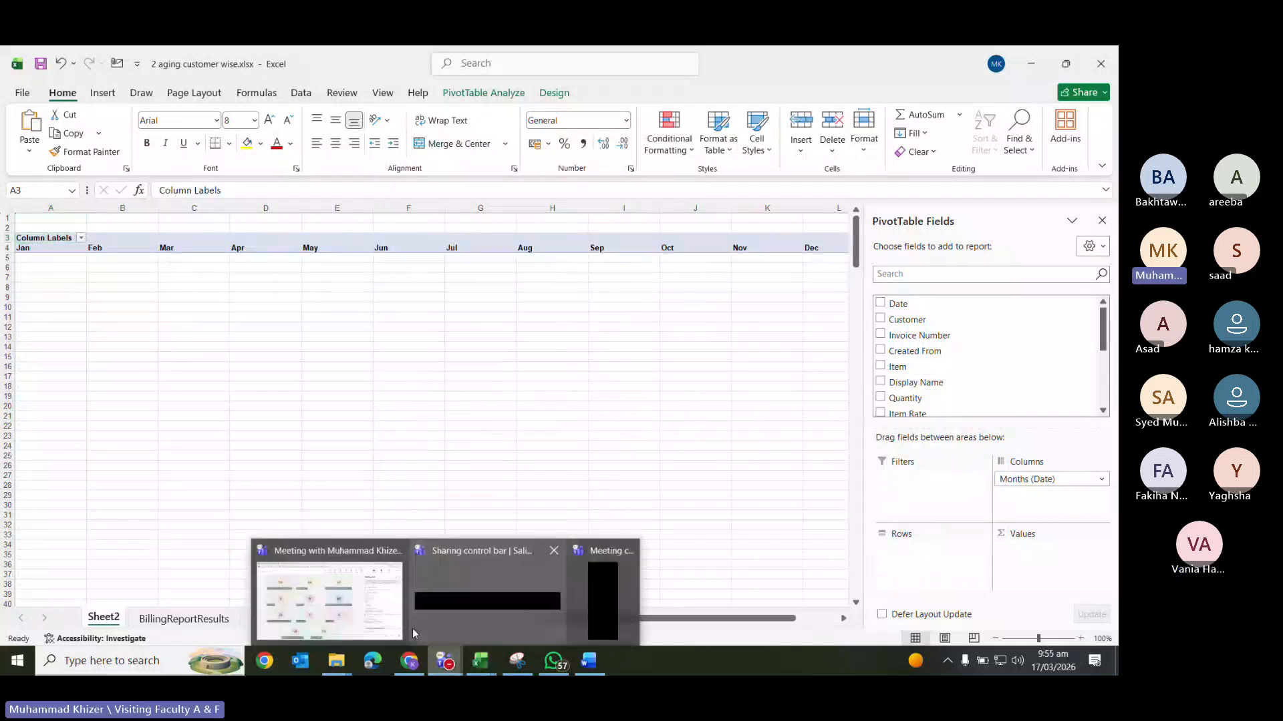
left_click(330, 588)
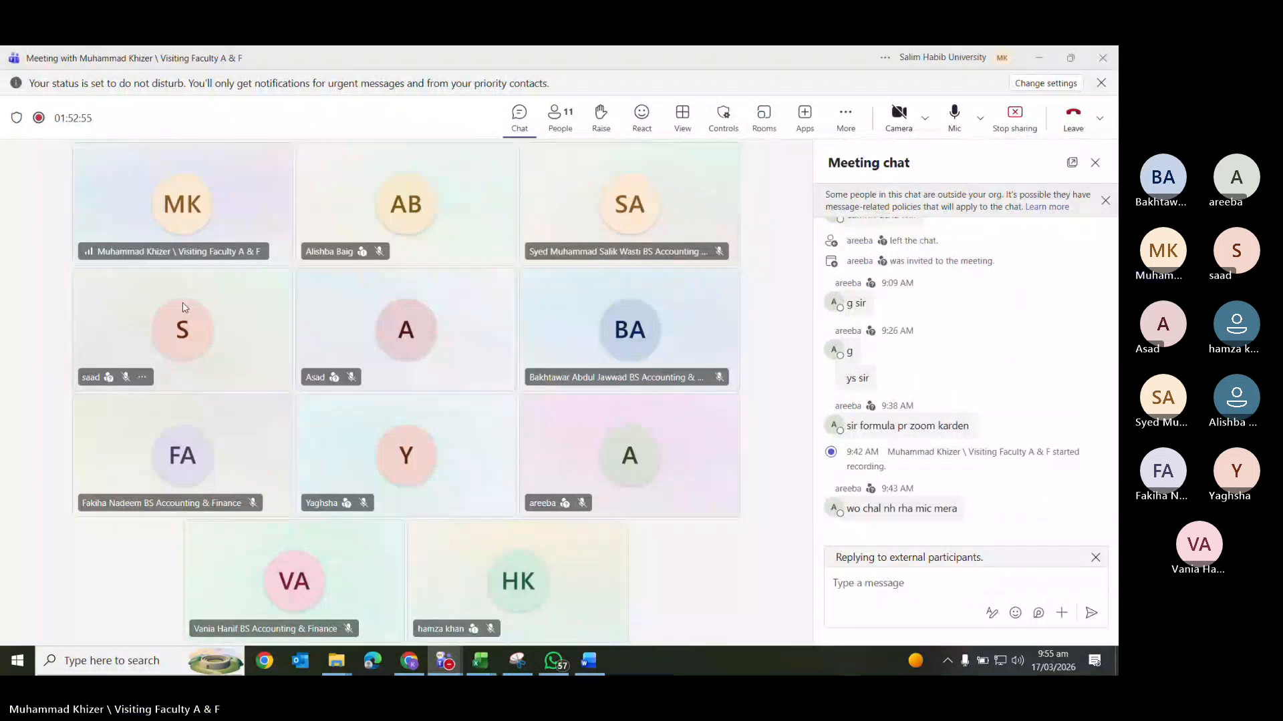
mouse_move(182, 302)
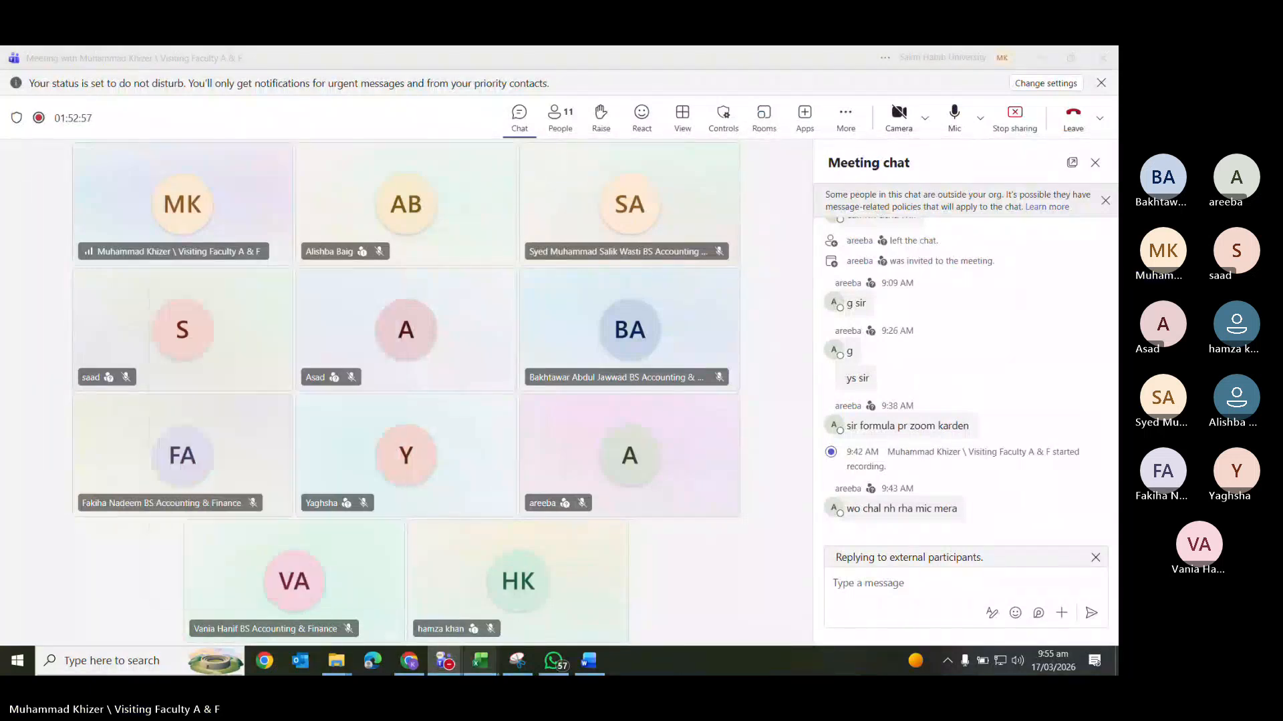
left_click(403, 591)
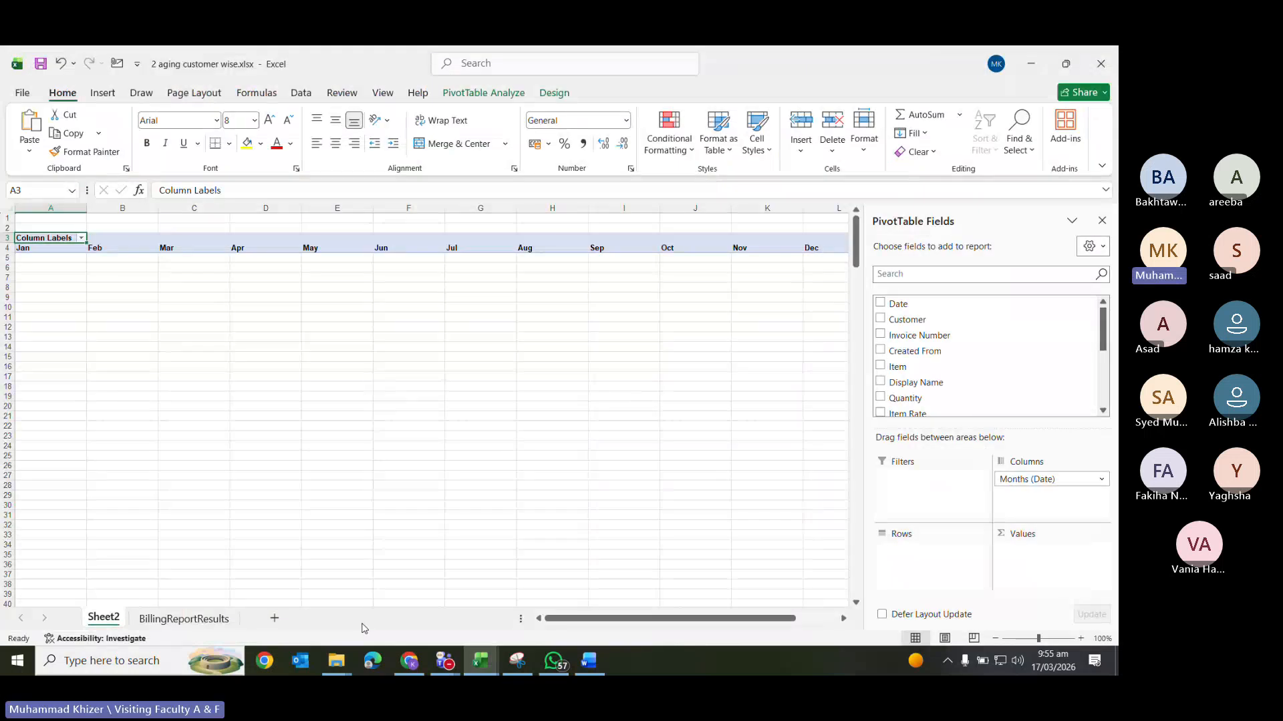
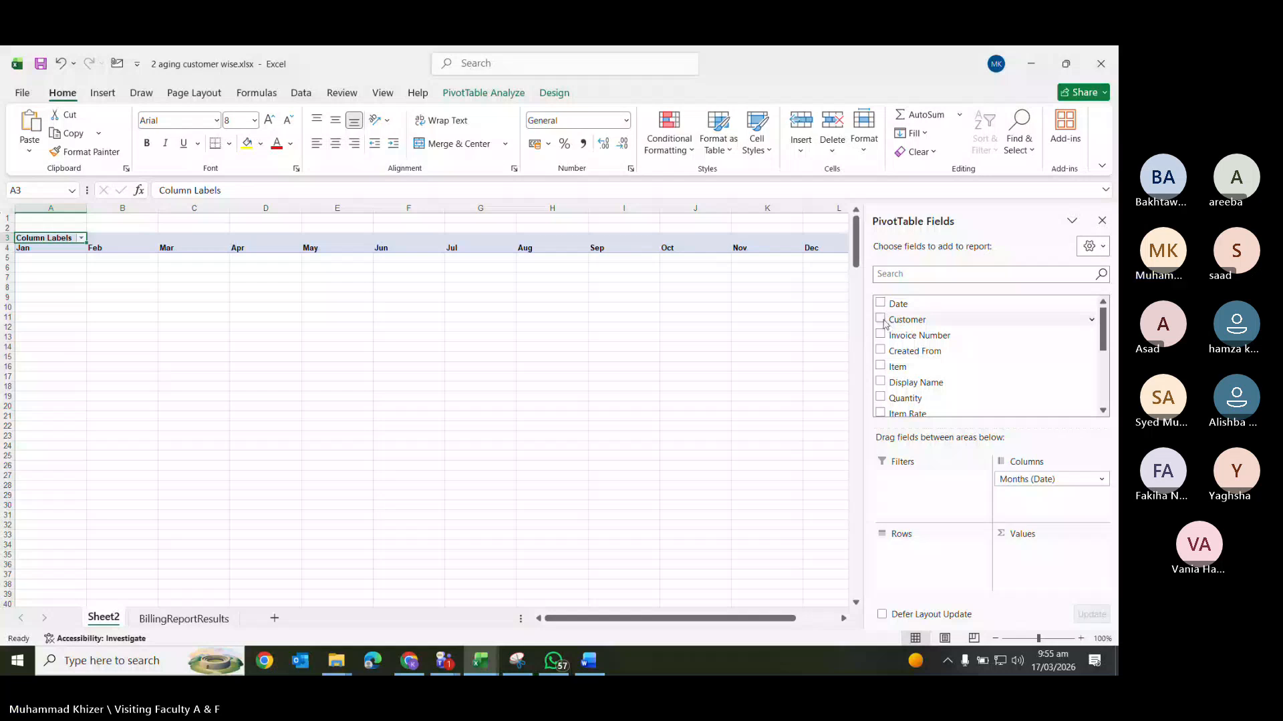
- Add Customer as the row field of the pivot table on Sheet2 and look through the customer list
left_click(881, 320)
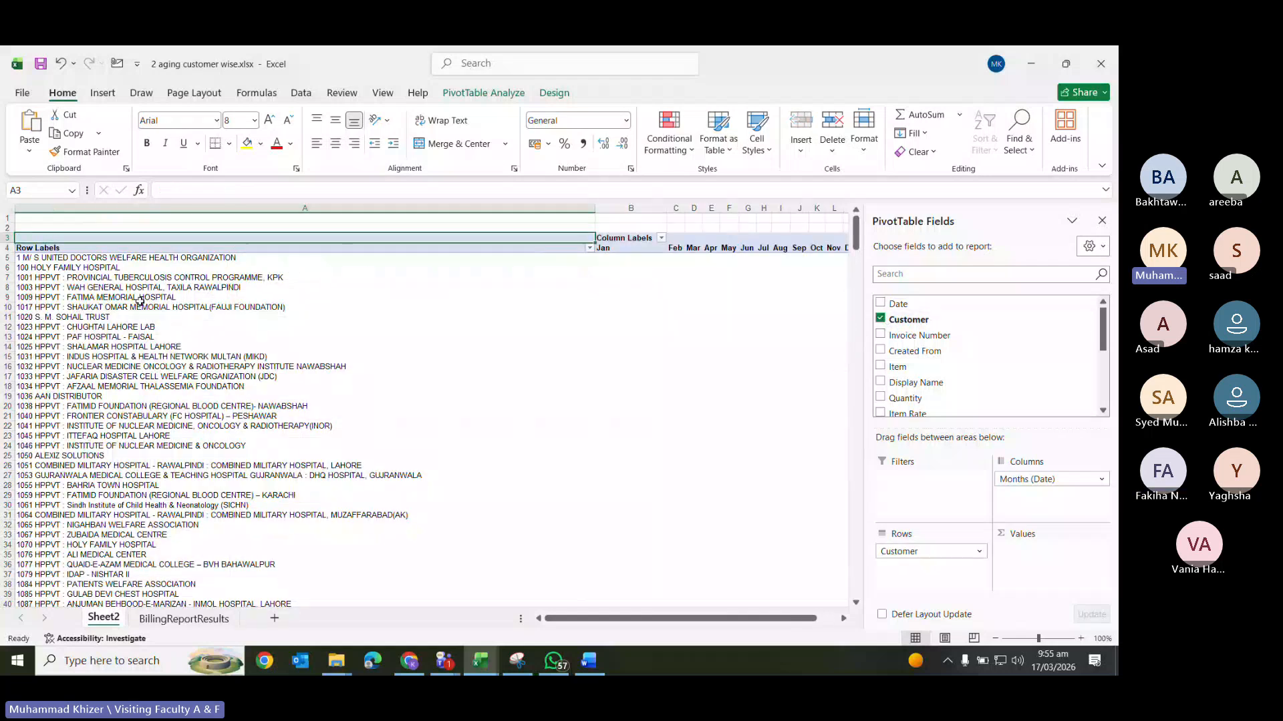
scroll(175, 298, "down", 19)
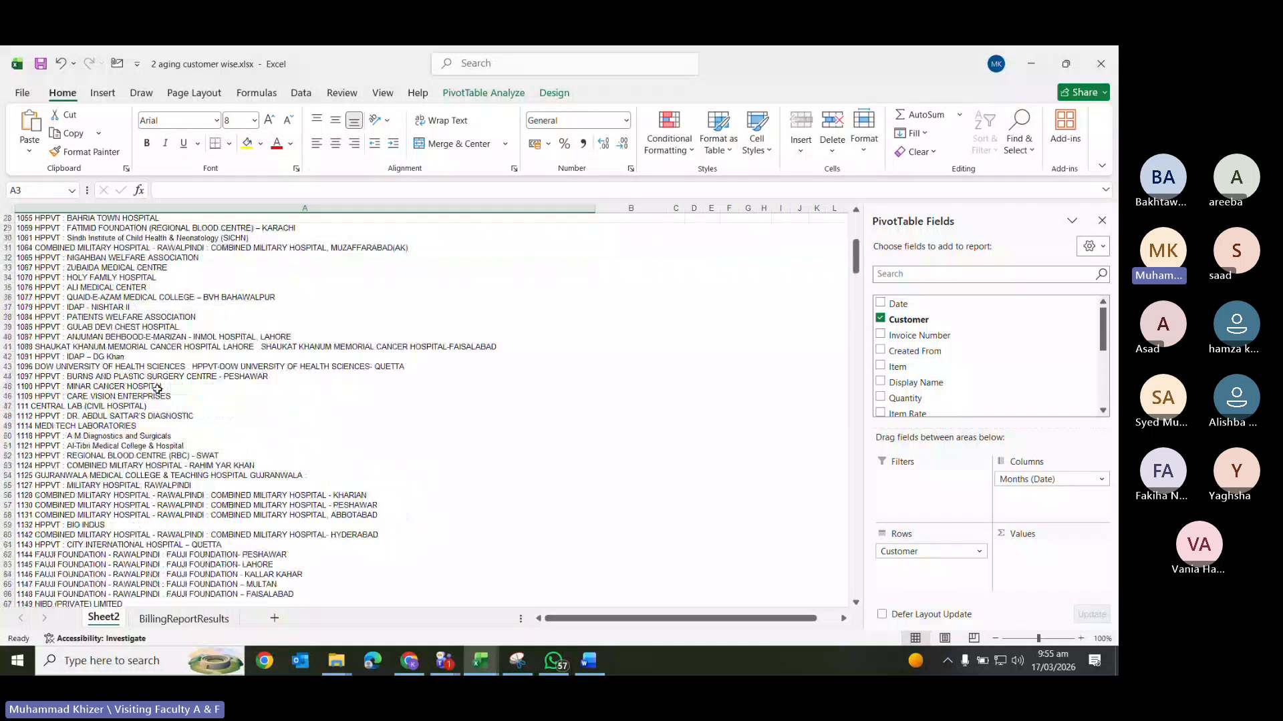
scroll(160, 386, "up", 19)
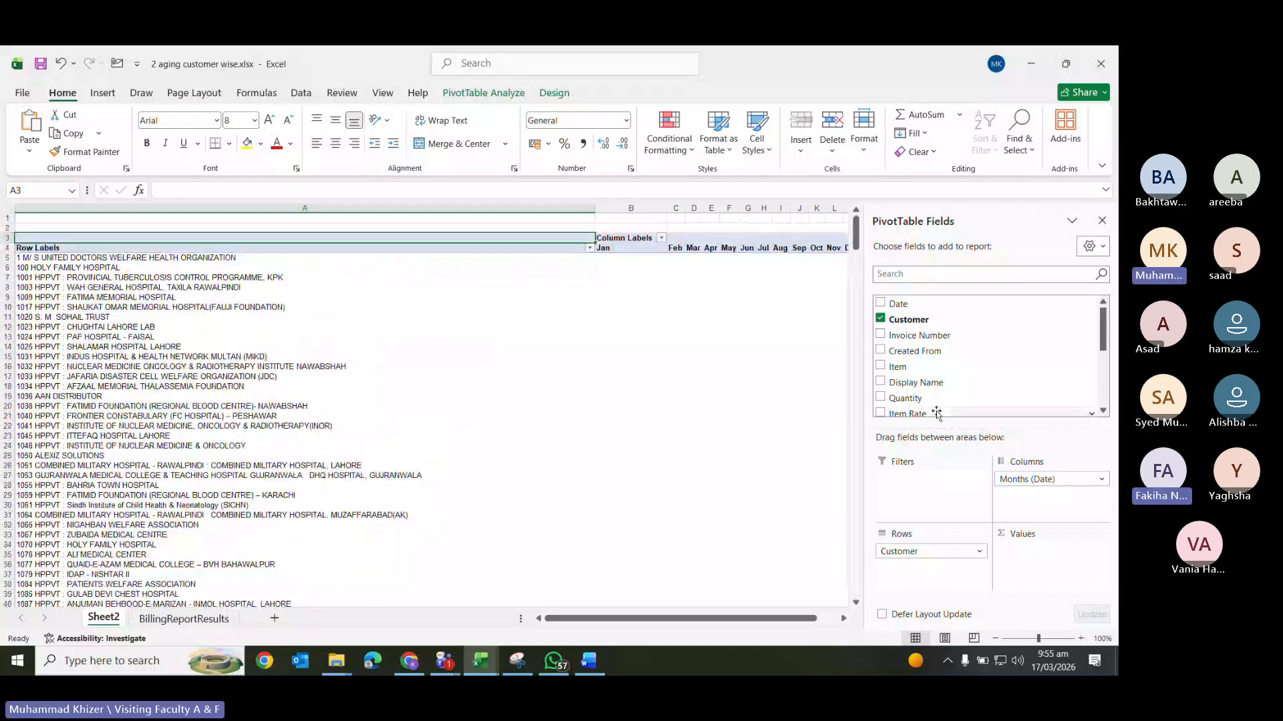
- Locate the Amount column in BillingReportResults and add the Amount field to the values of the pivot table on Sheet2 as a sum
scroll(920, 401, "down", 3)
scroll(921, 403, "down", 3)
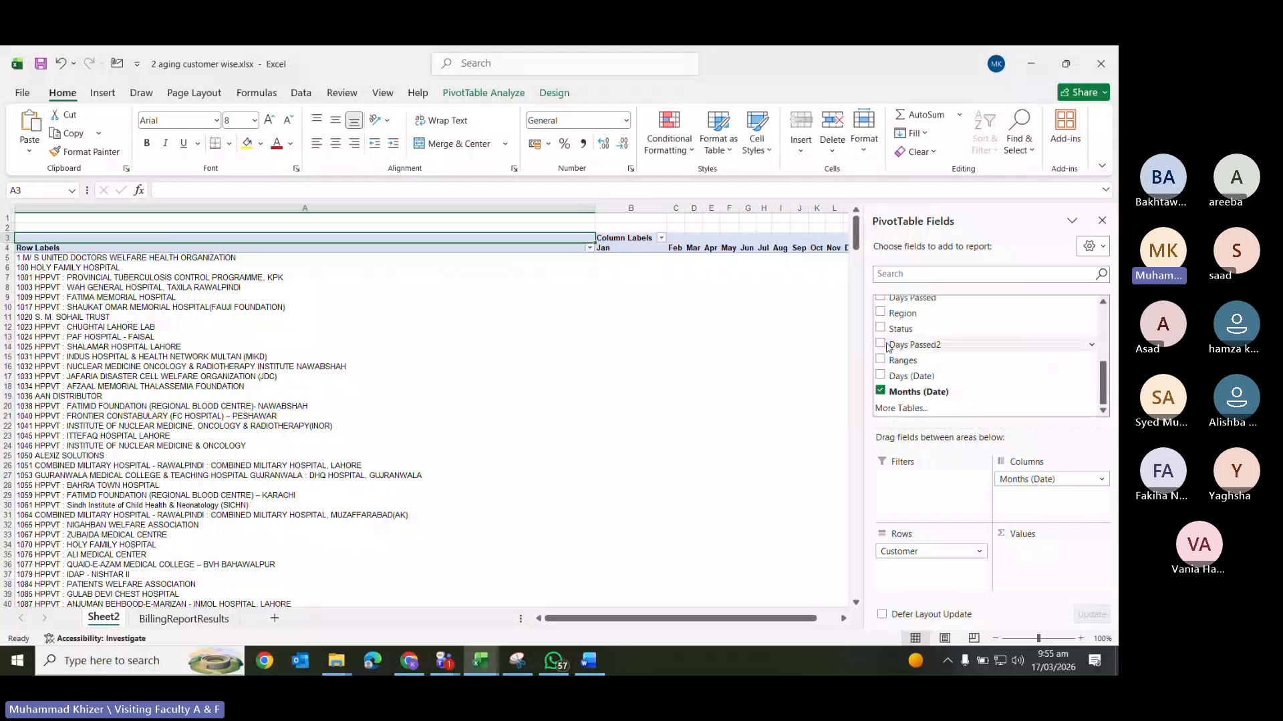
scroll(887, 348, "up", 1)
left_click(217, 621)
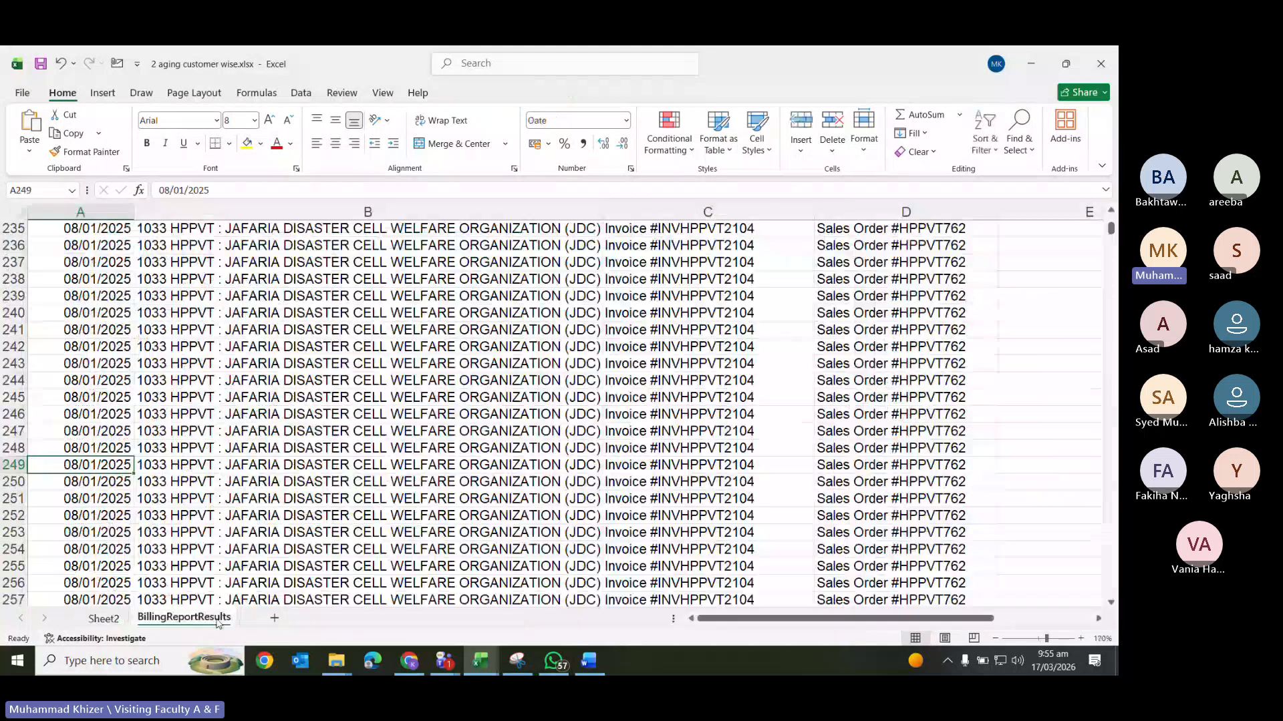
scroll(1027, 432, "up", 9)
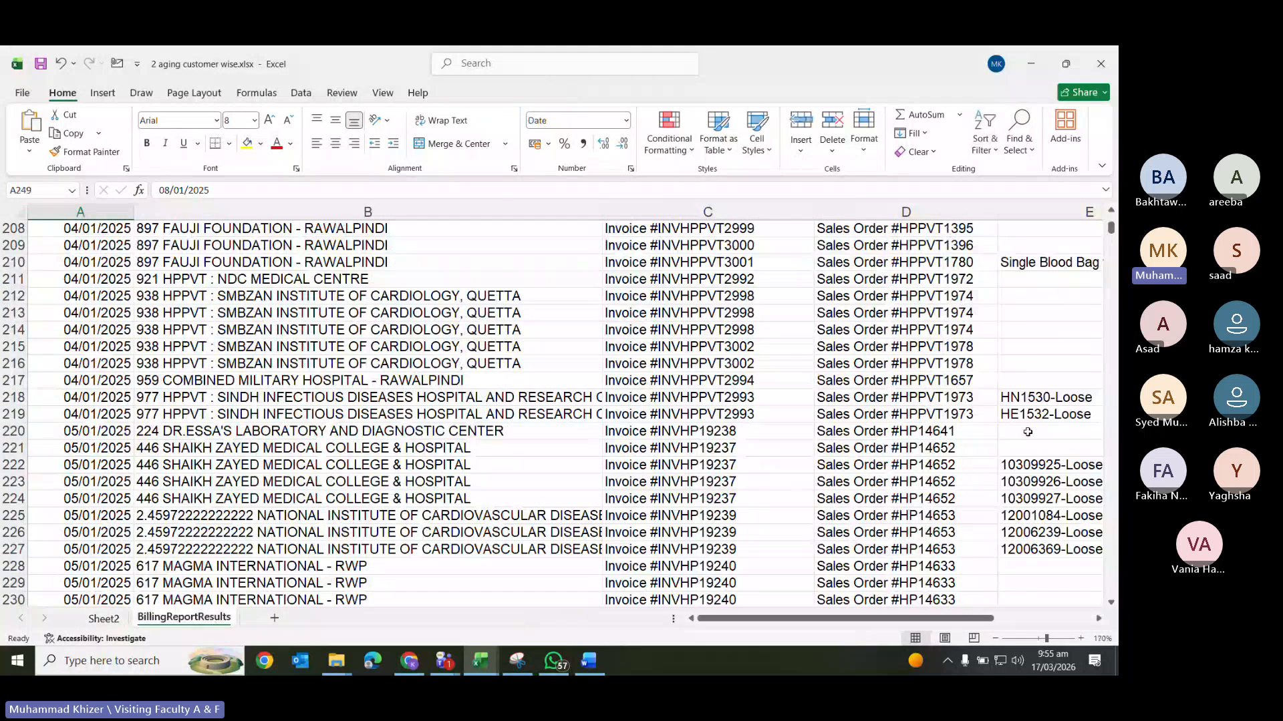
scroll(1028, 432, "up", 20)
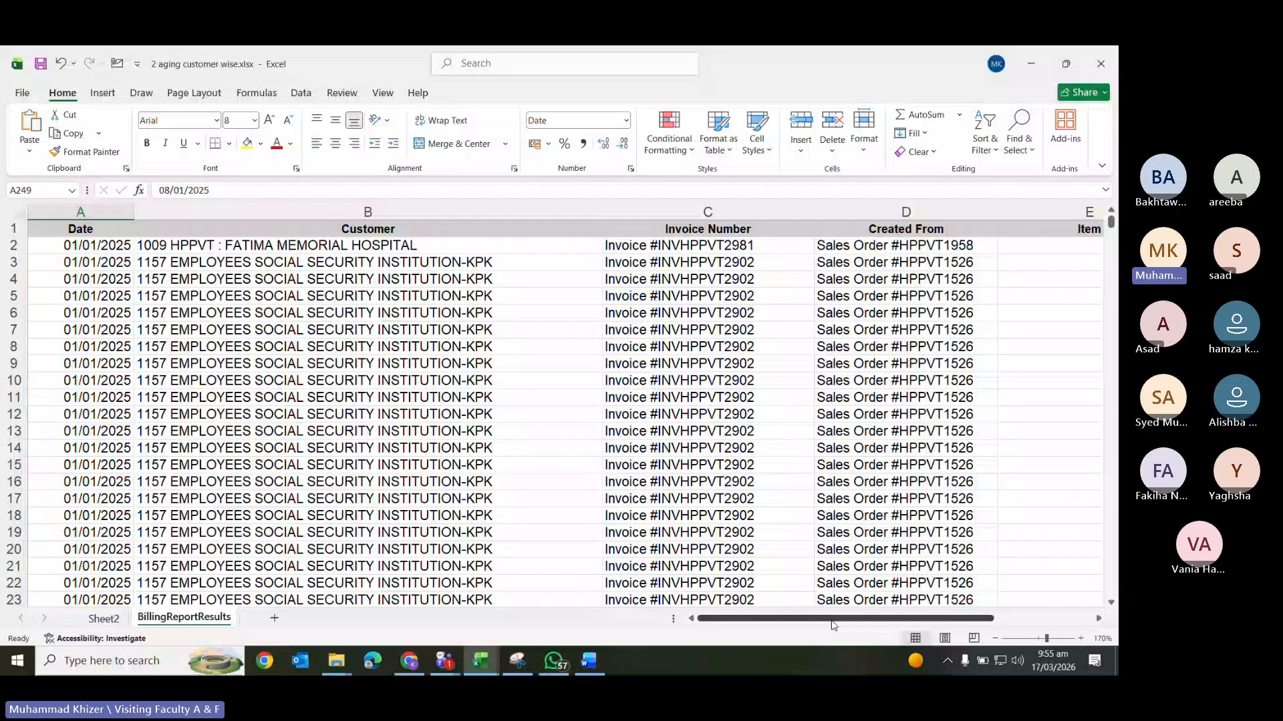
left_click_drag(831, 620, 881, 620)
left_click(840, 232)
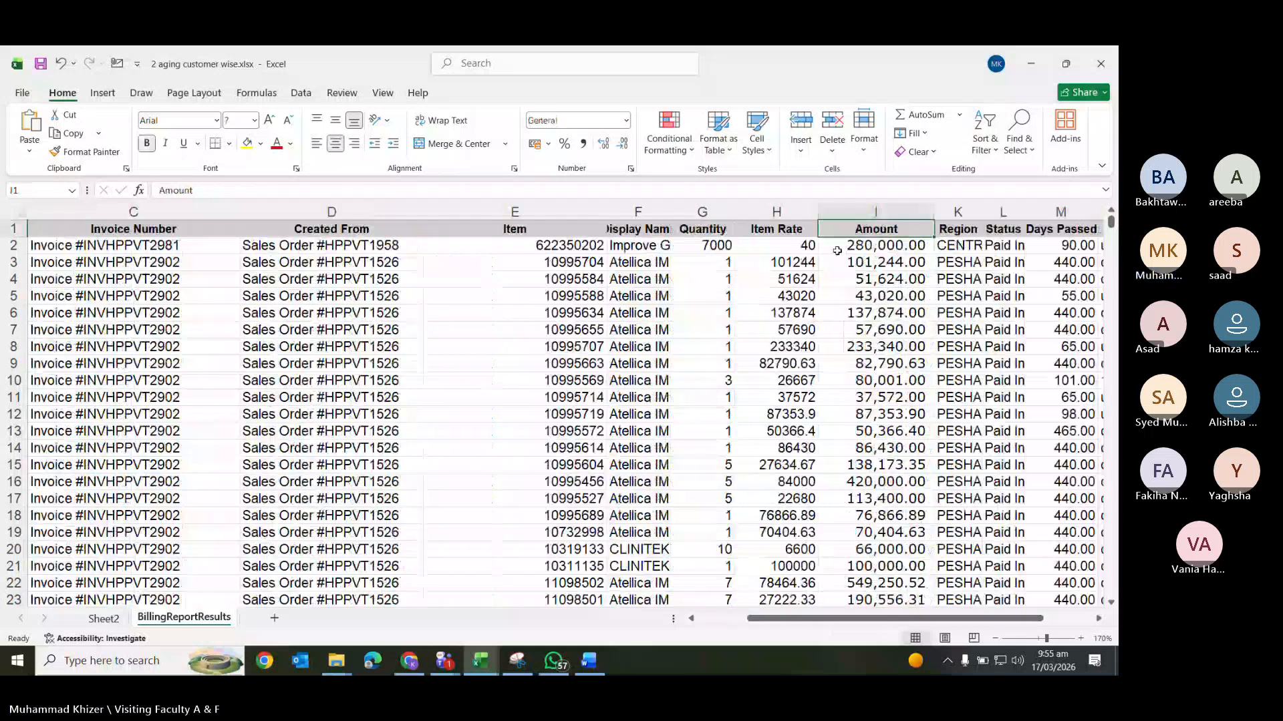
key("ctrl+Page_Up")
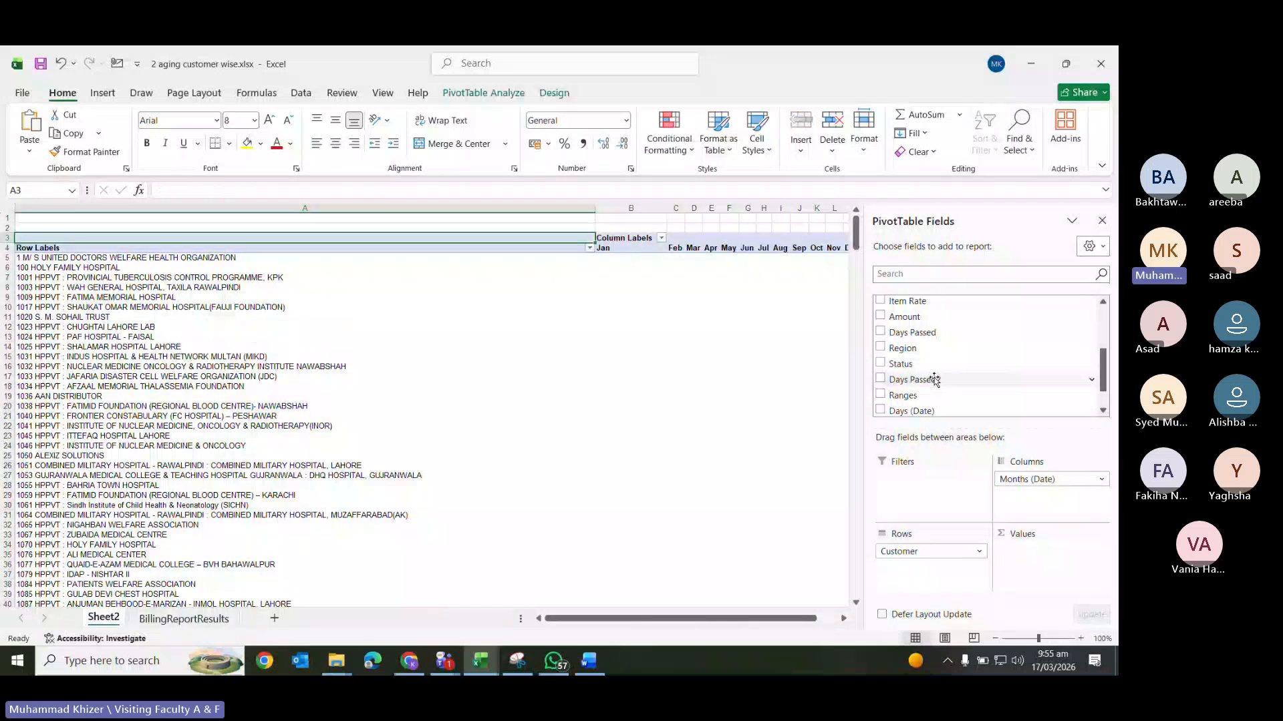
left_click(881, 316)
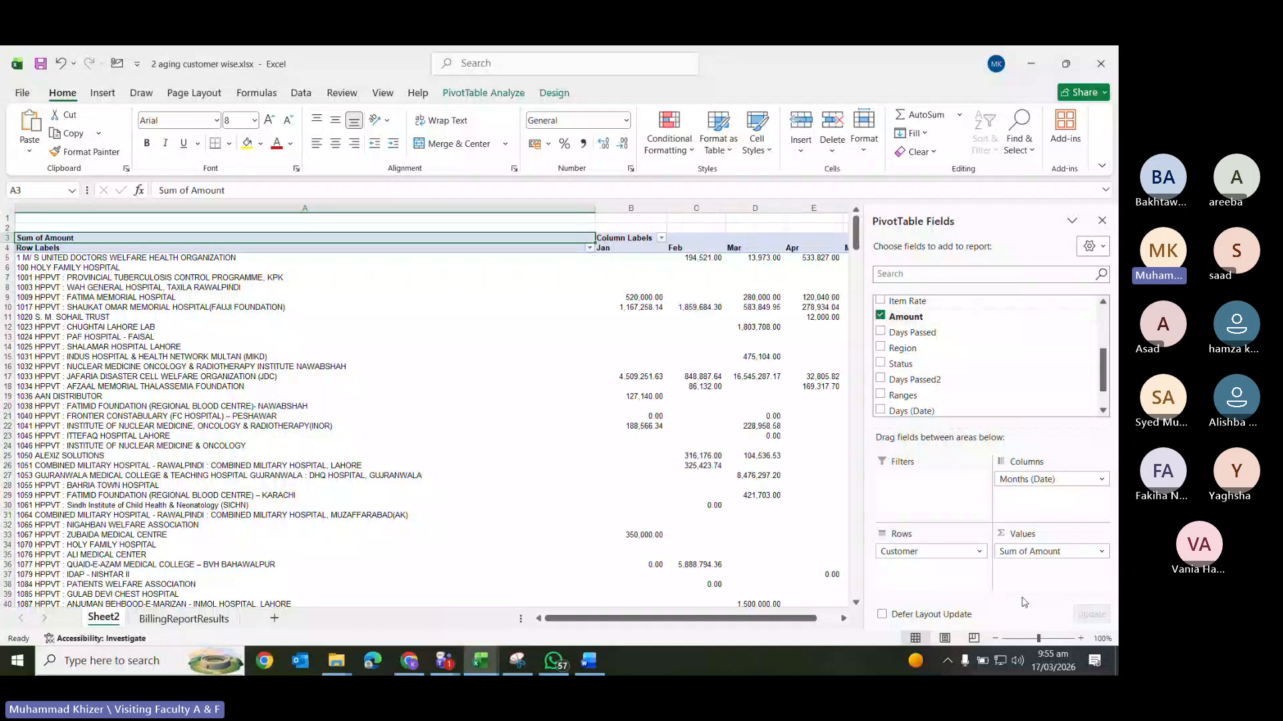
- Review the monthly amounts across the pivot table, checking Holy Family Hospital's May, June and September amounts
scroll(629, 332, "right", 2)
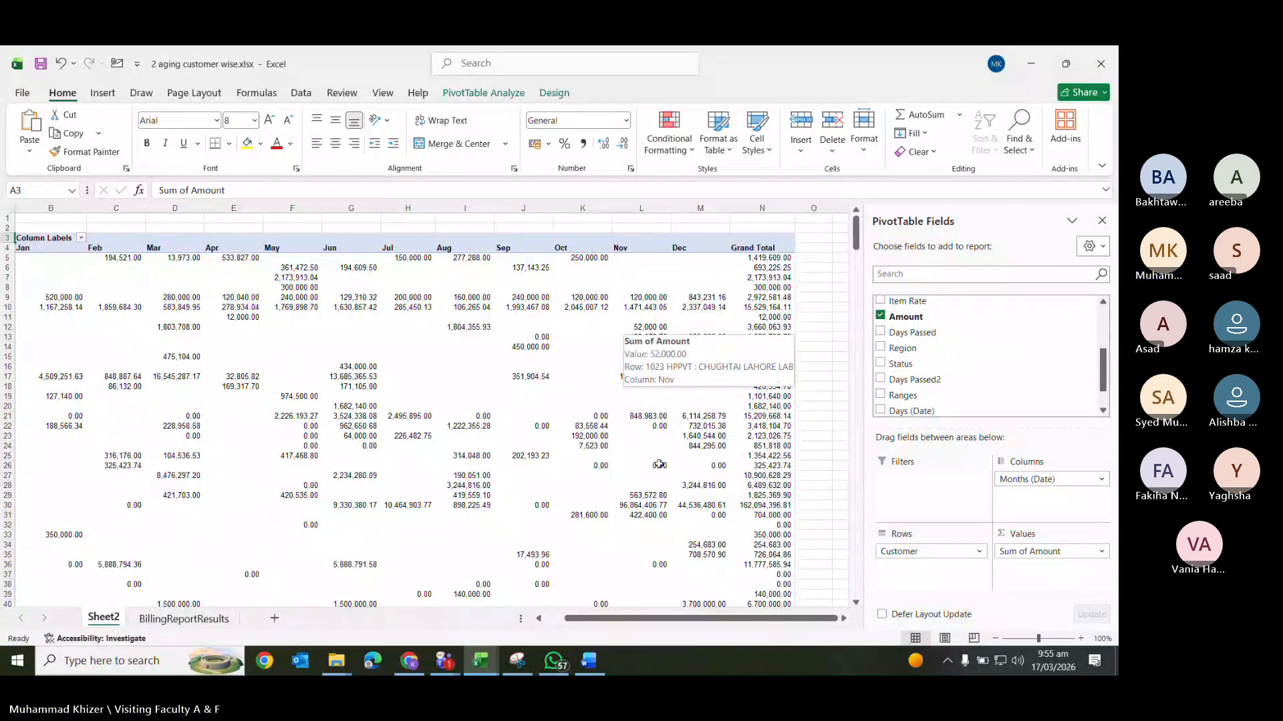
scroll(654, 628, "left", 2)
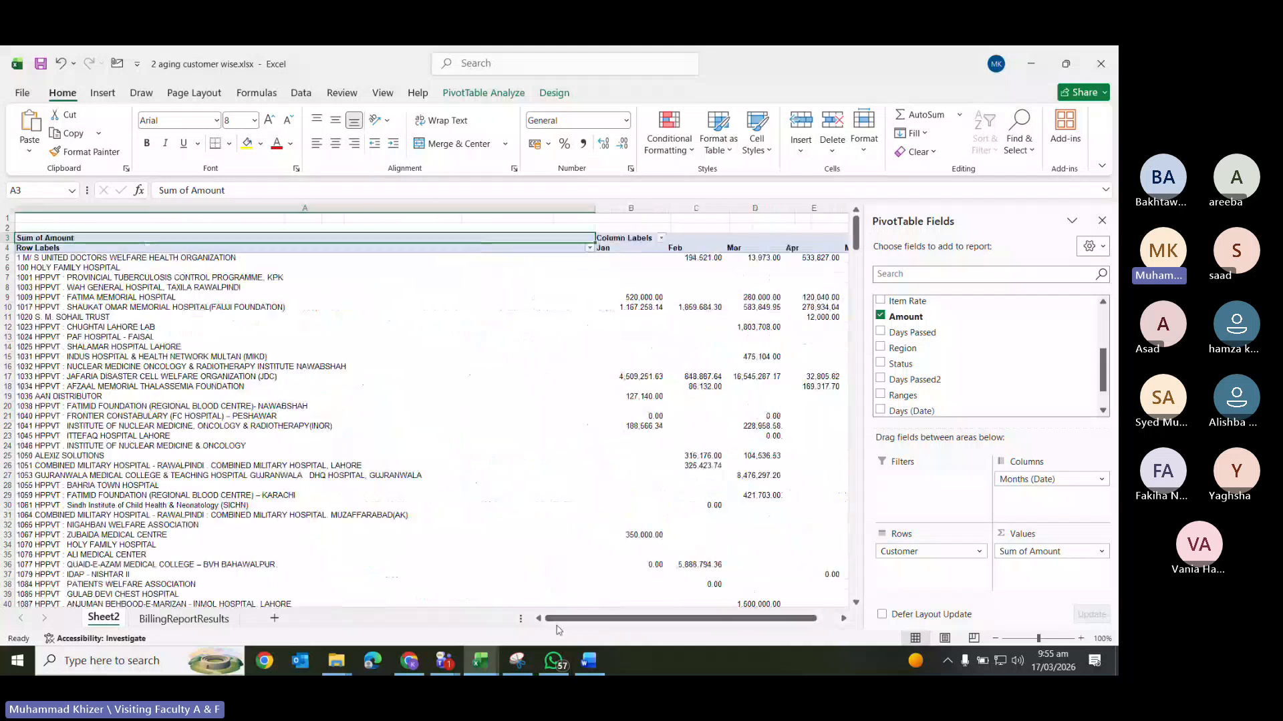
left_click(7, 318)
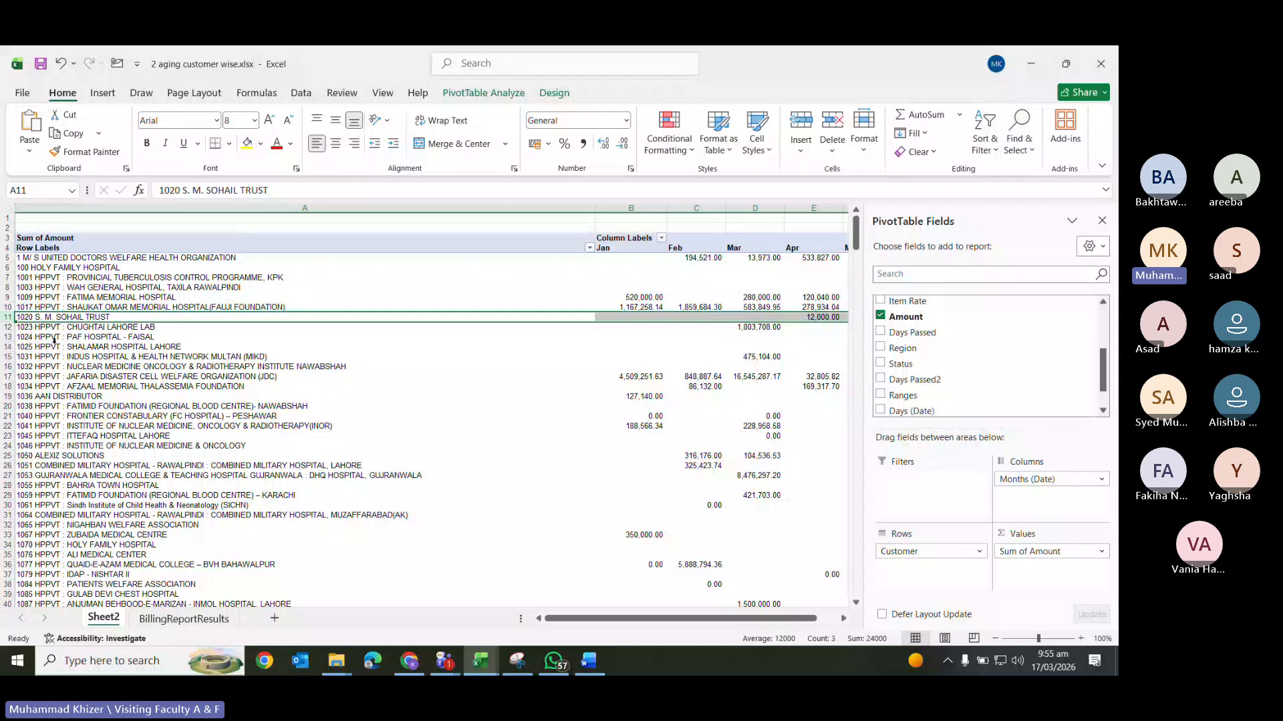
left_click(7, 268)
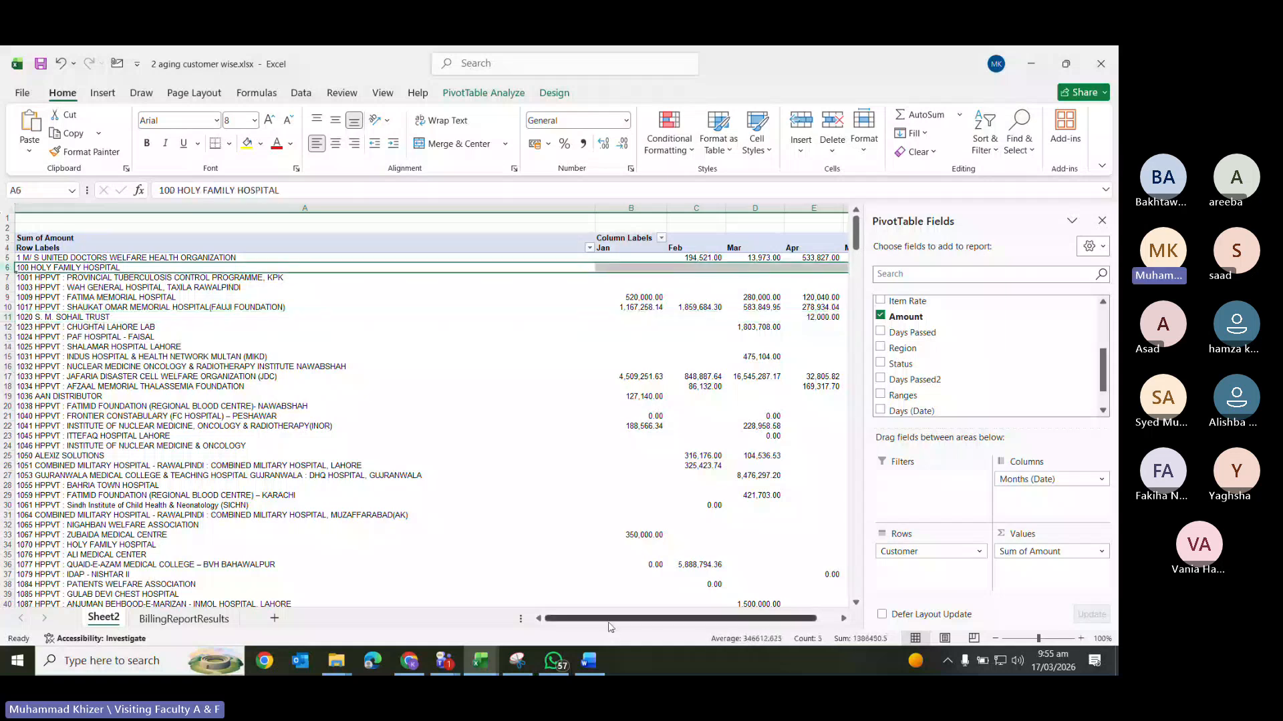
scroll(609, 624, "right", 6)
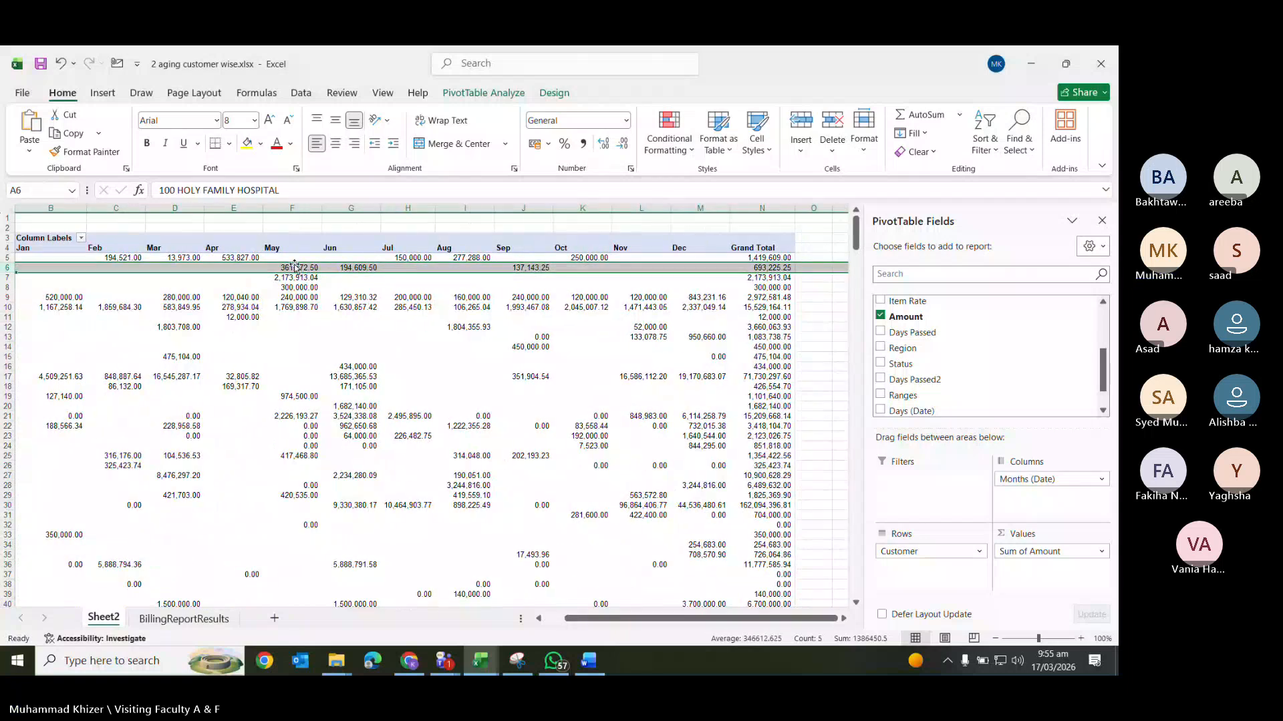
left_click(292, 277)
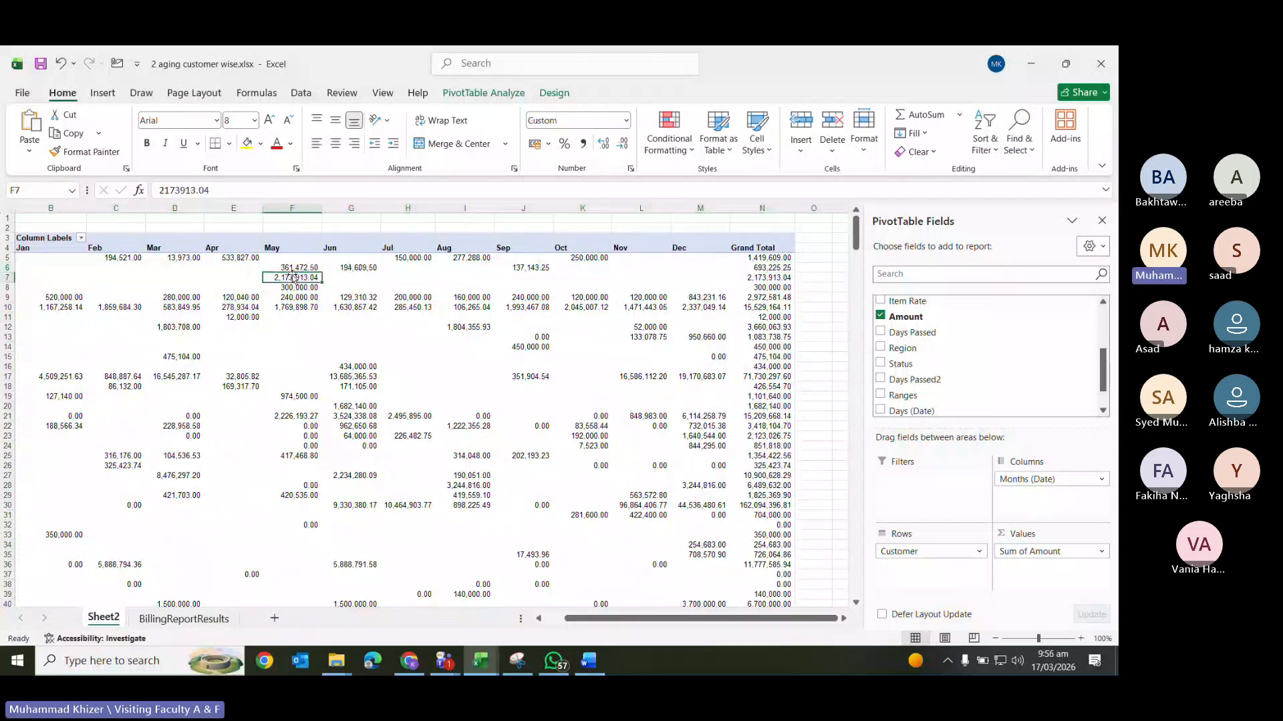
left_click(293, 267)
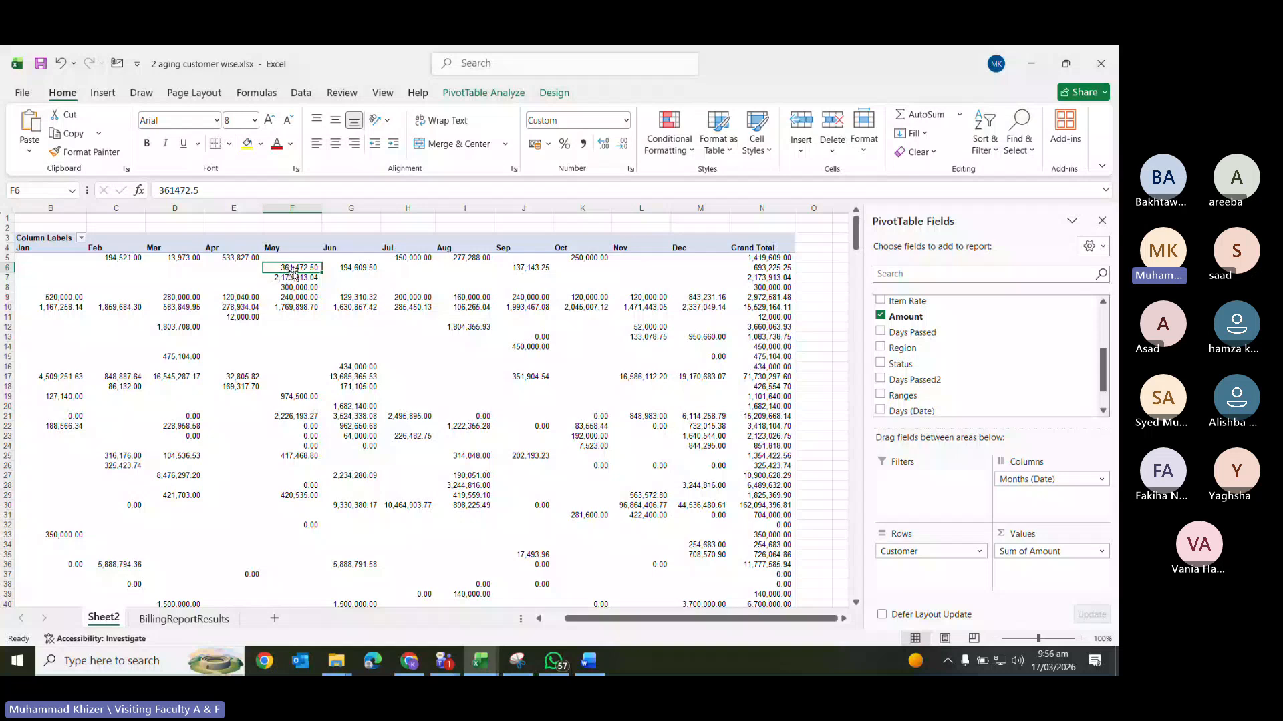
left_click(361, 269)
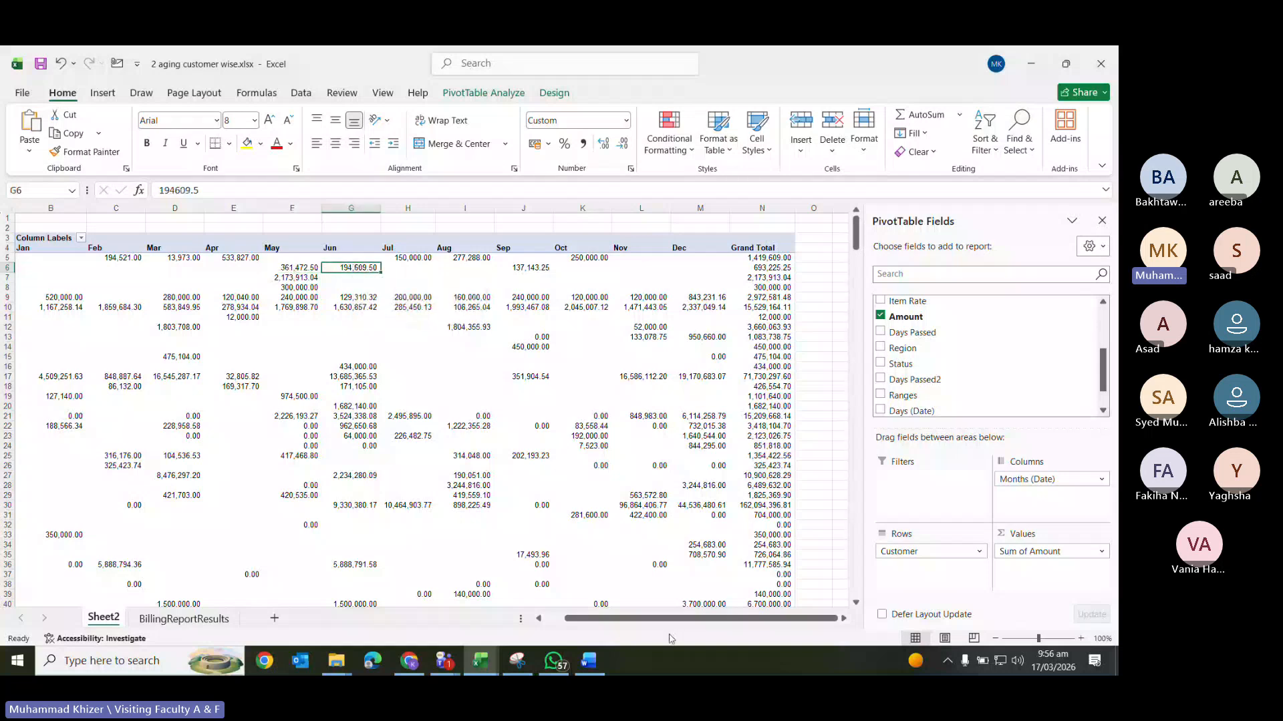
left_click(524, 267)
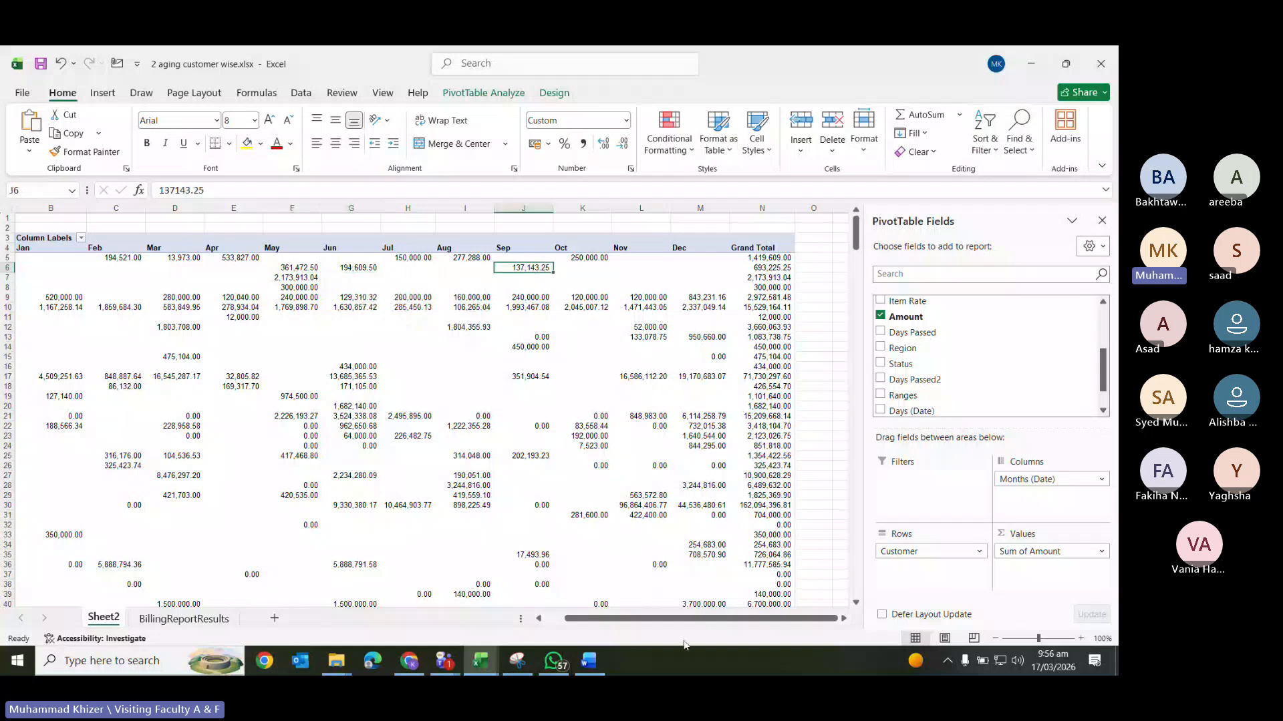
- Select the pivot table row for The Kidney Center and narrow column A so more month columns fit beside the customer names
left_click_drag(668, 617, 648, 617)
scroll(267, 414, "down", 13)
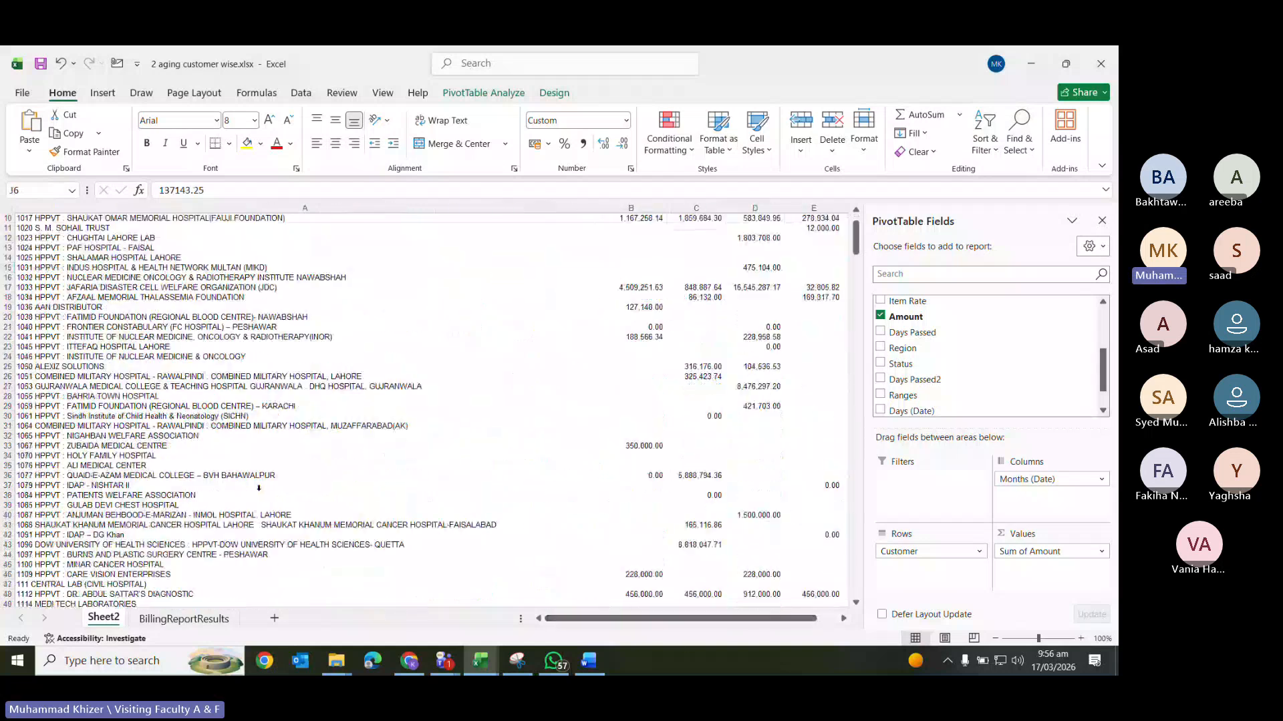
scroll(11, 480, "down", 5)
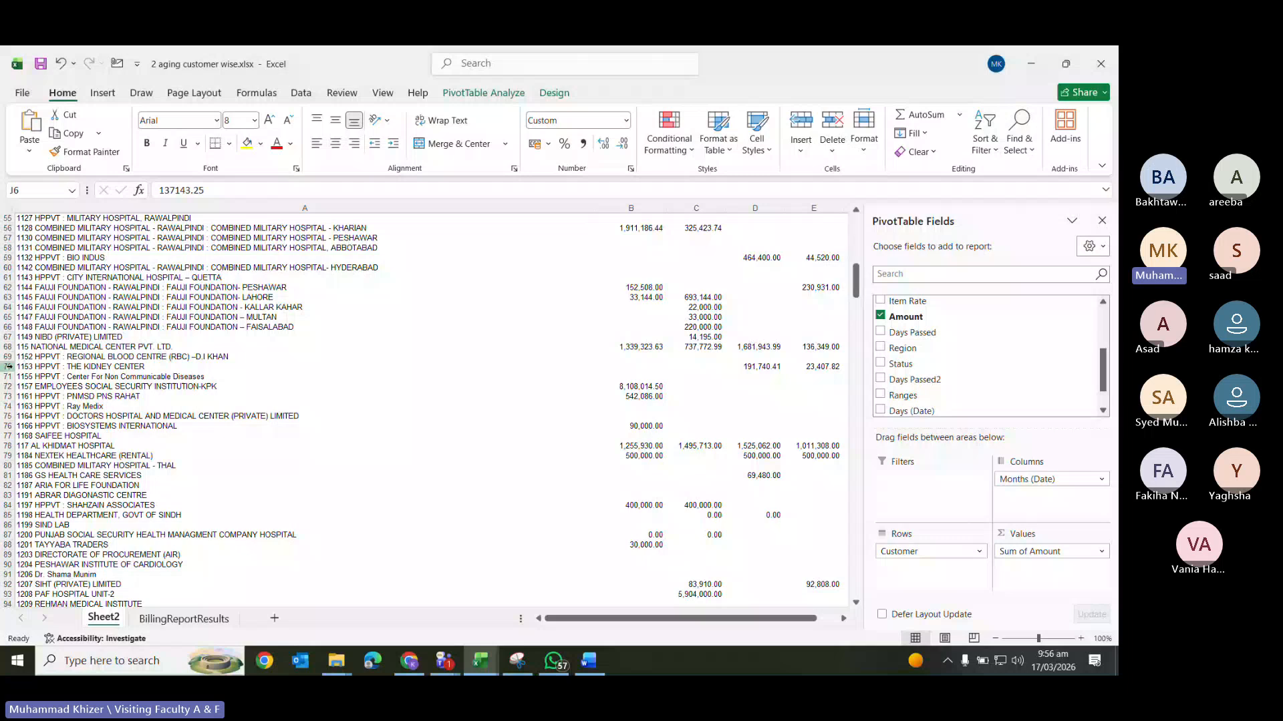
left_click(8, 367)
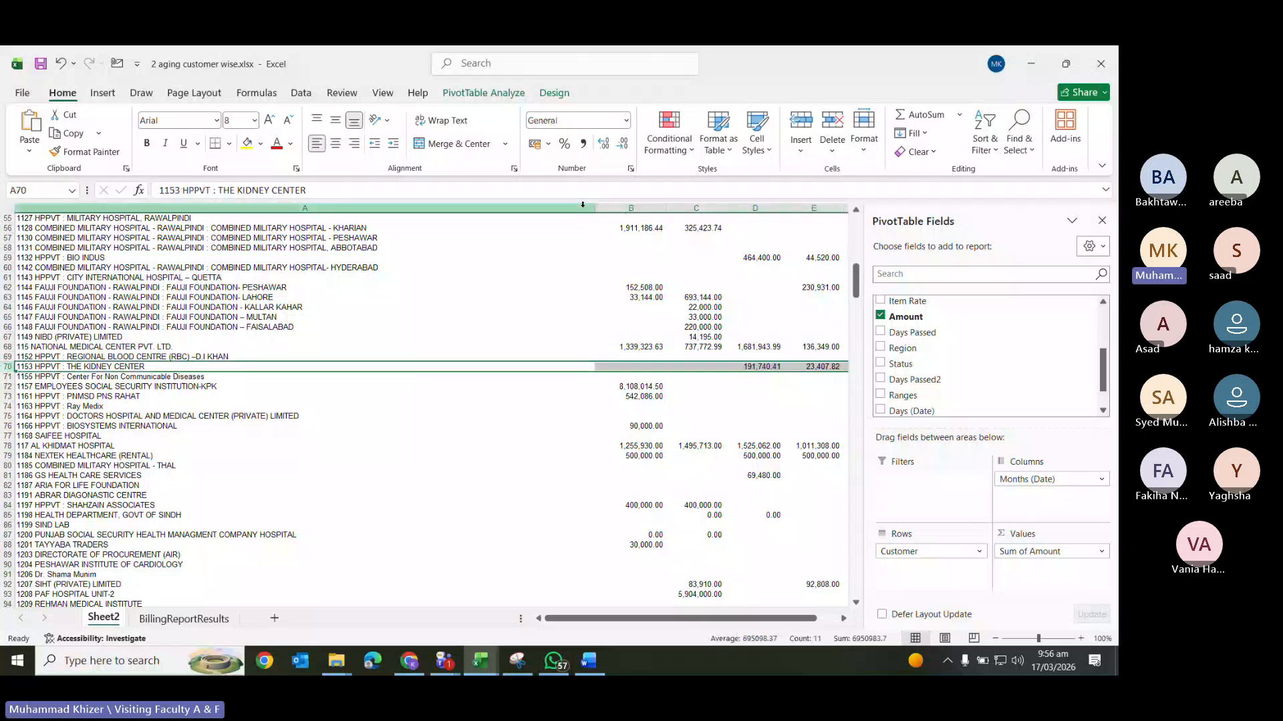
left_click_drag(585, 214, 416, 214)
- Look through more customers in the pivot table and examine the Shaukat Khanum Memorial Cancer Hospital-Faisalabad row
scroll(205, 437, "down", 4)
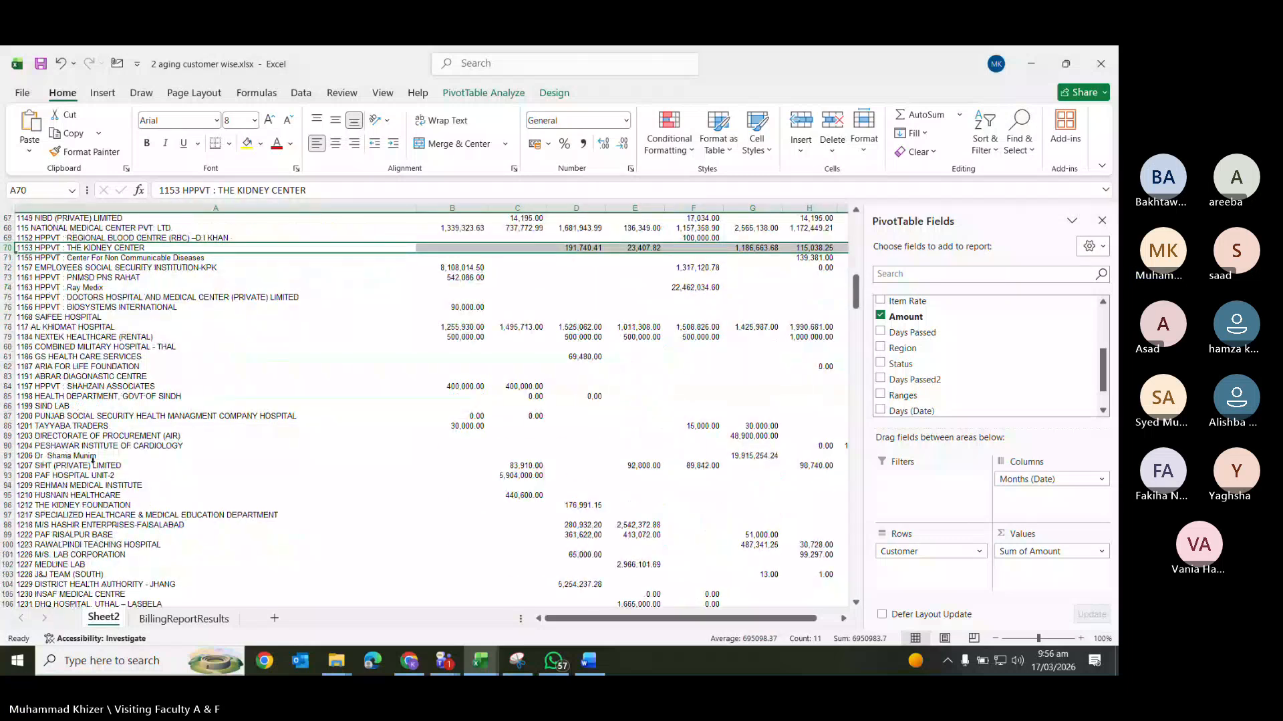
scroll(56, 415, "down", 2)
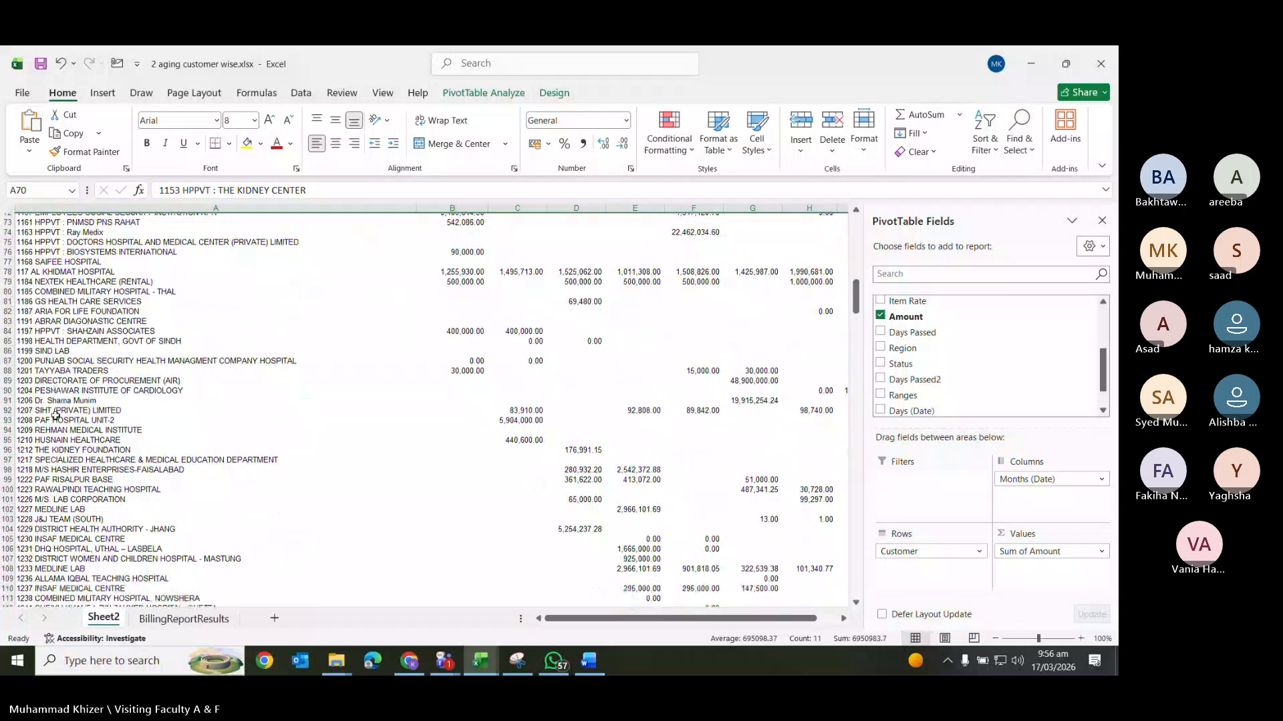
scroll(67, 494, "up", 12)
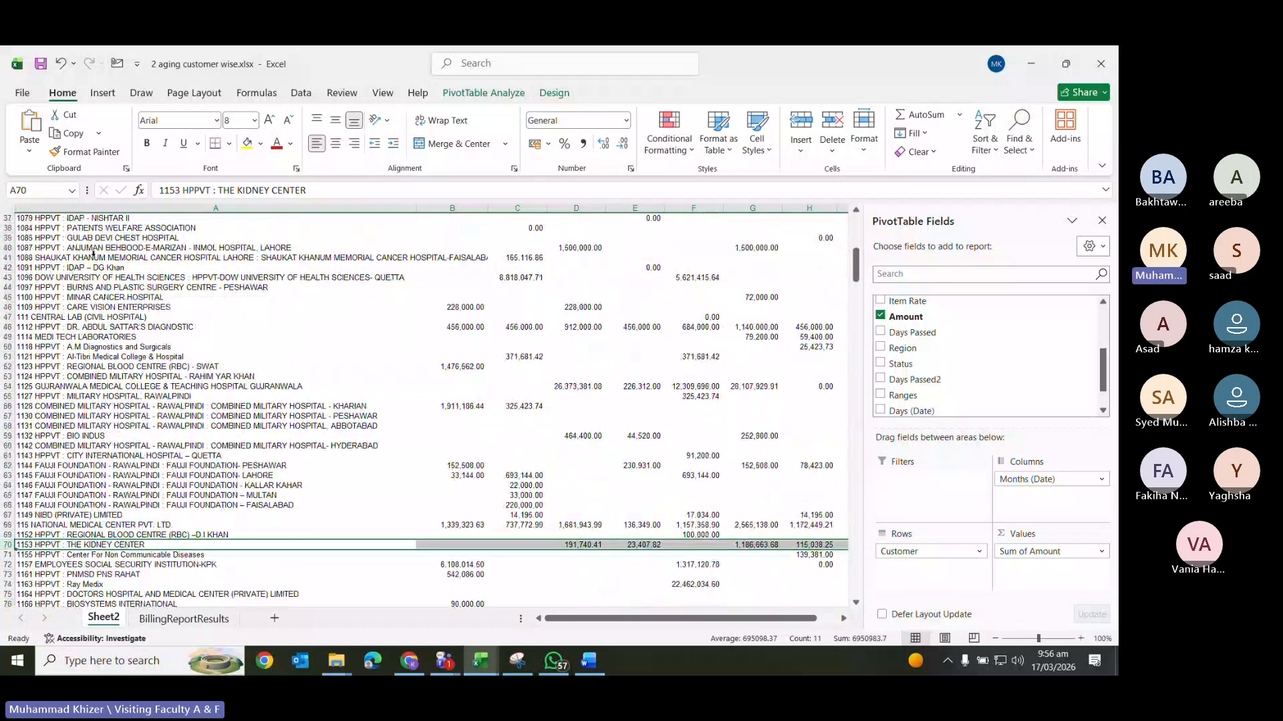
left_click(94, 257)
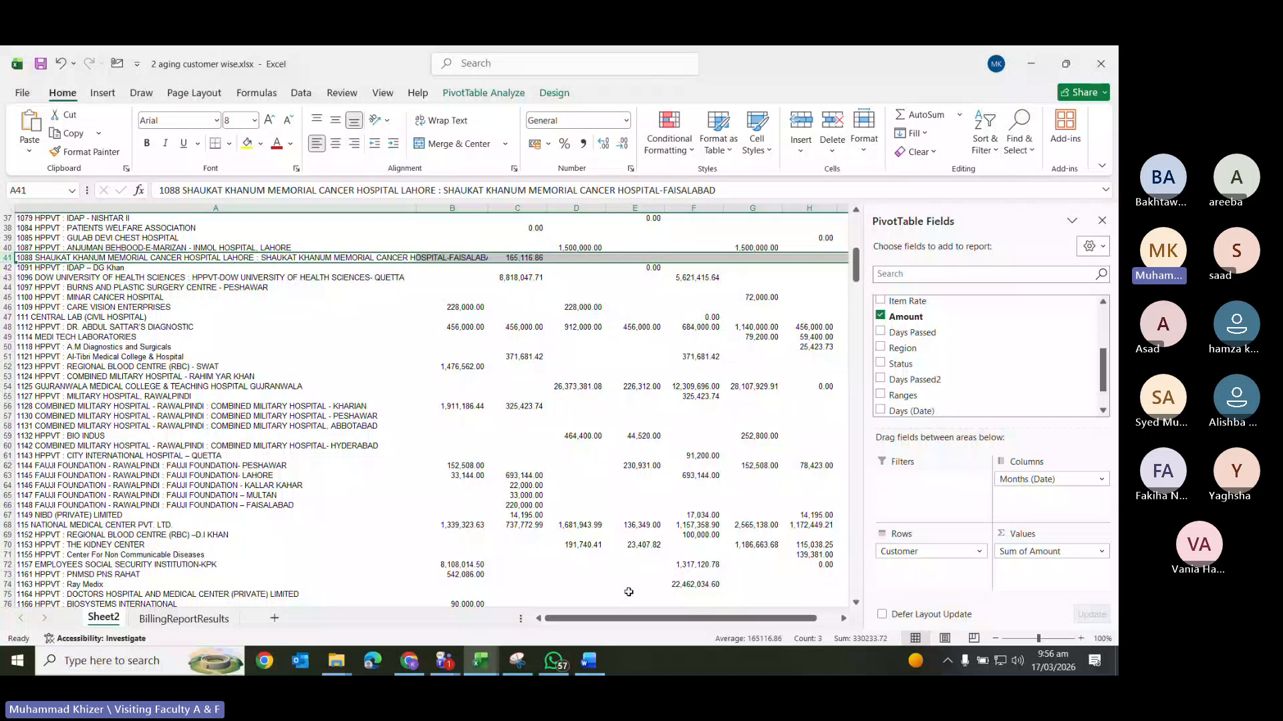
scroll(629, 592, "up", 10)
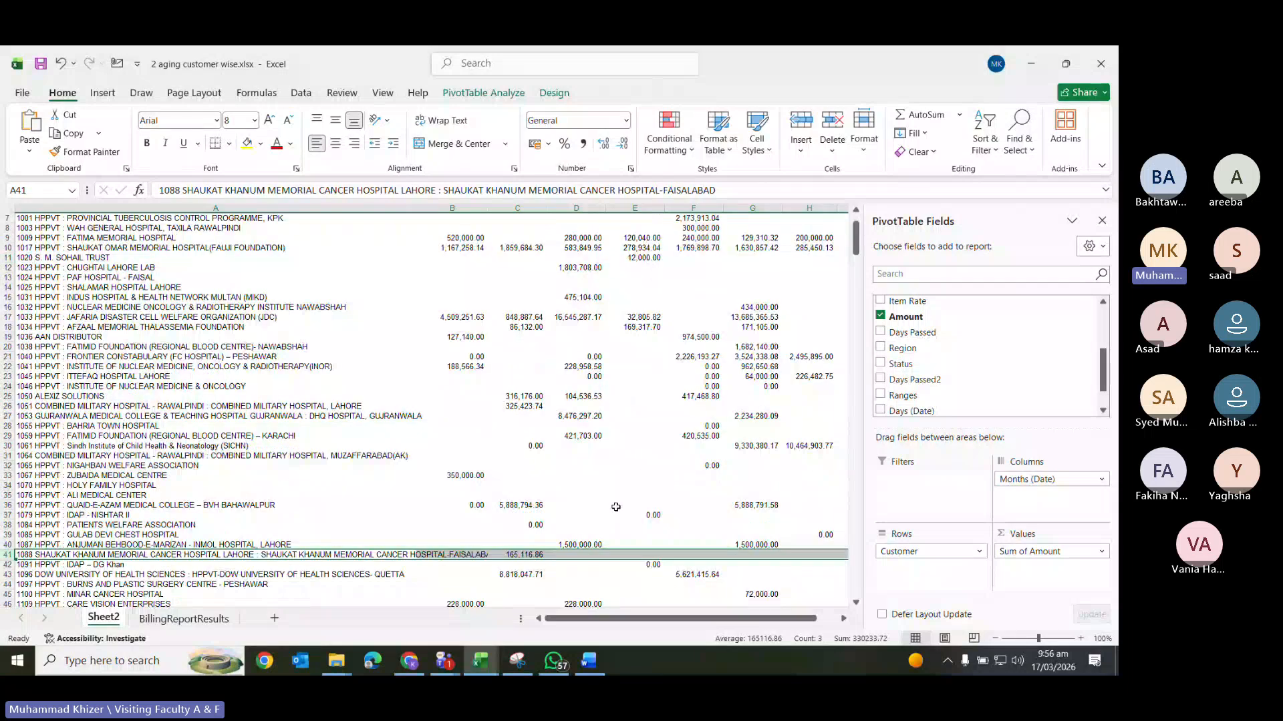
- Examine the row for Fatimid Foundation (Regional Blood Centre) – Karachi across the months, including its August and November amounts
left_click(7, 435)
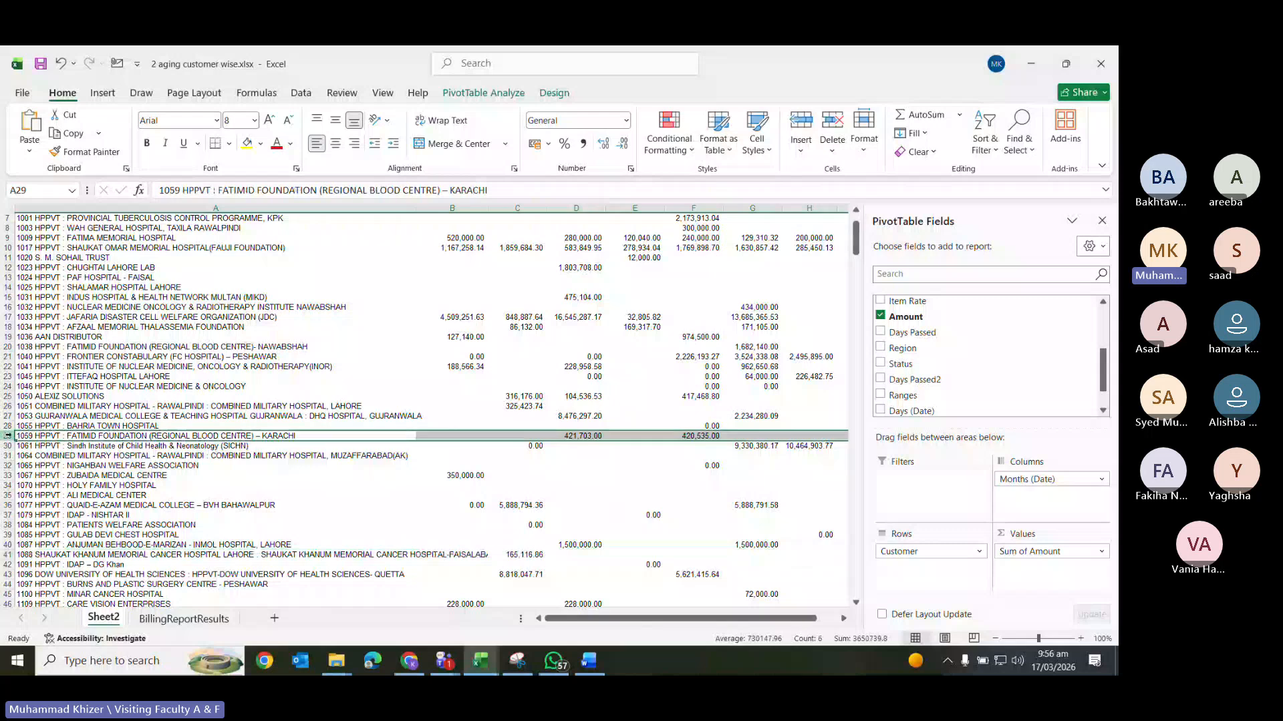
scroll(661, 386, "up", 2)
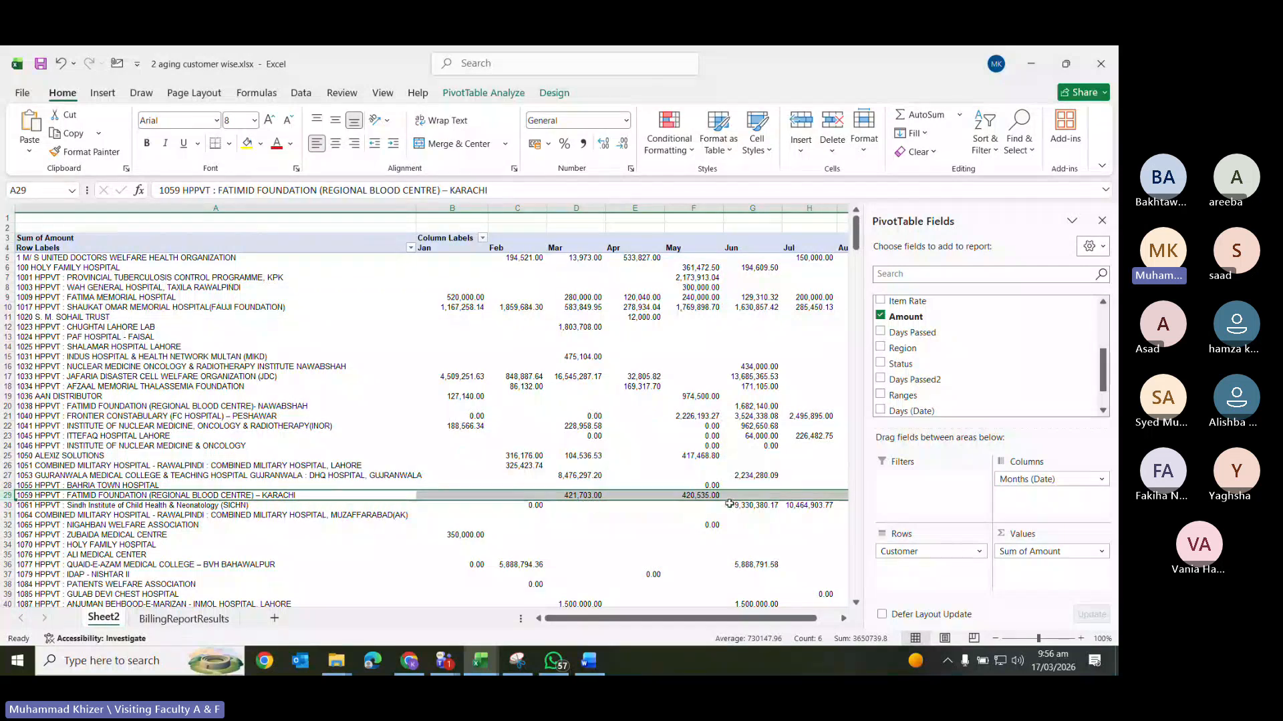
scroll(729, 503, "right", 2)
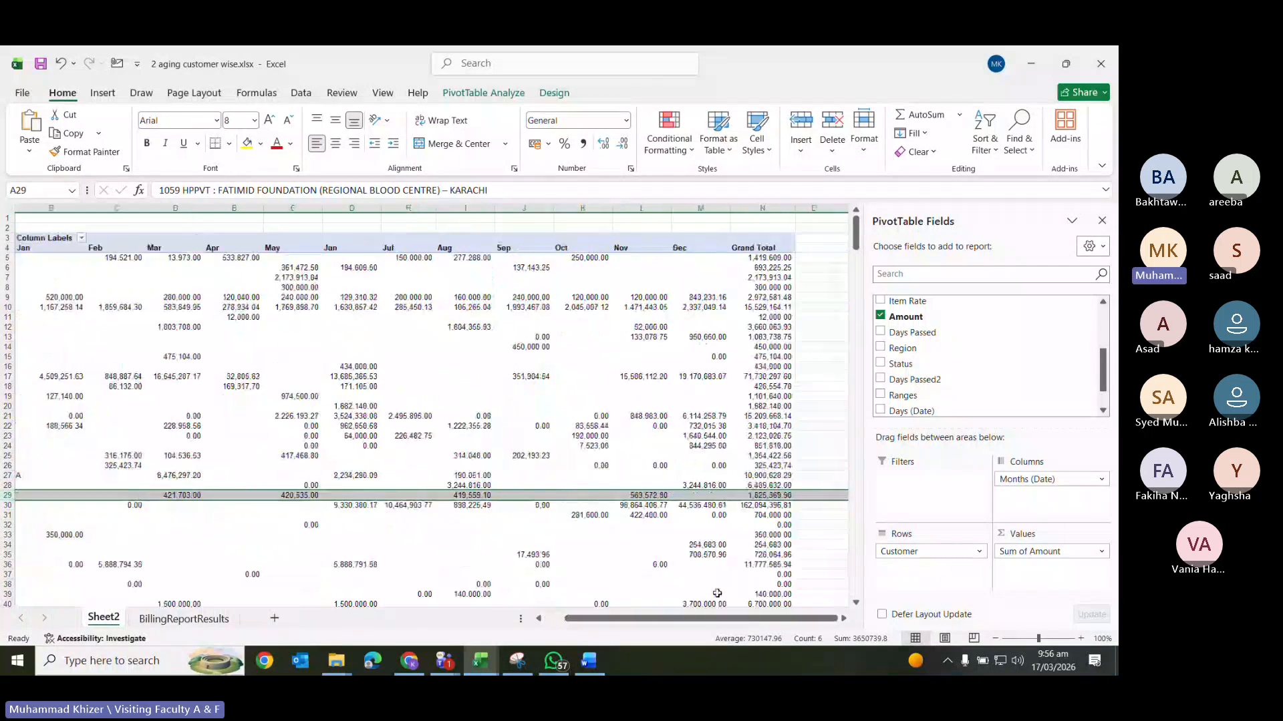
left_click(466, 495)
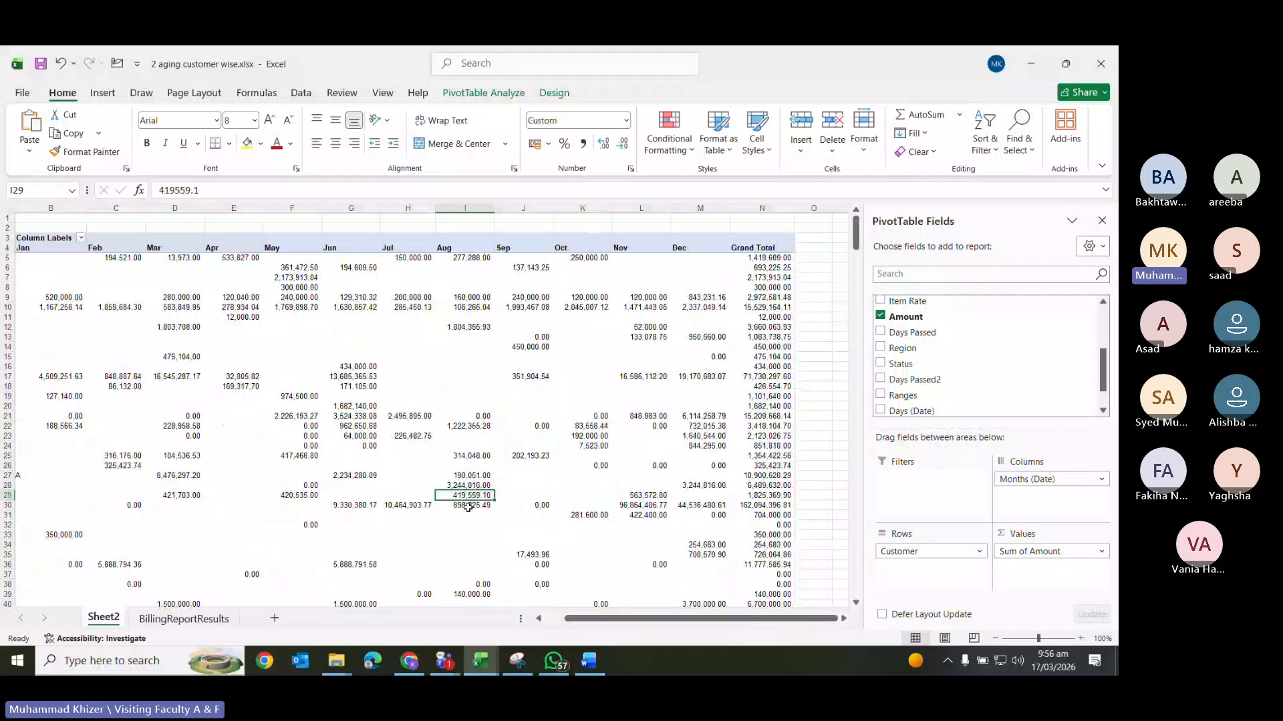
left_click(651, 495)
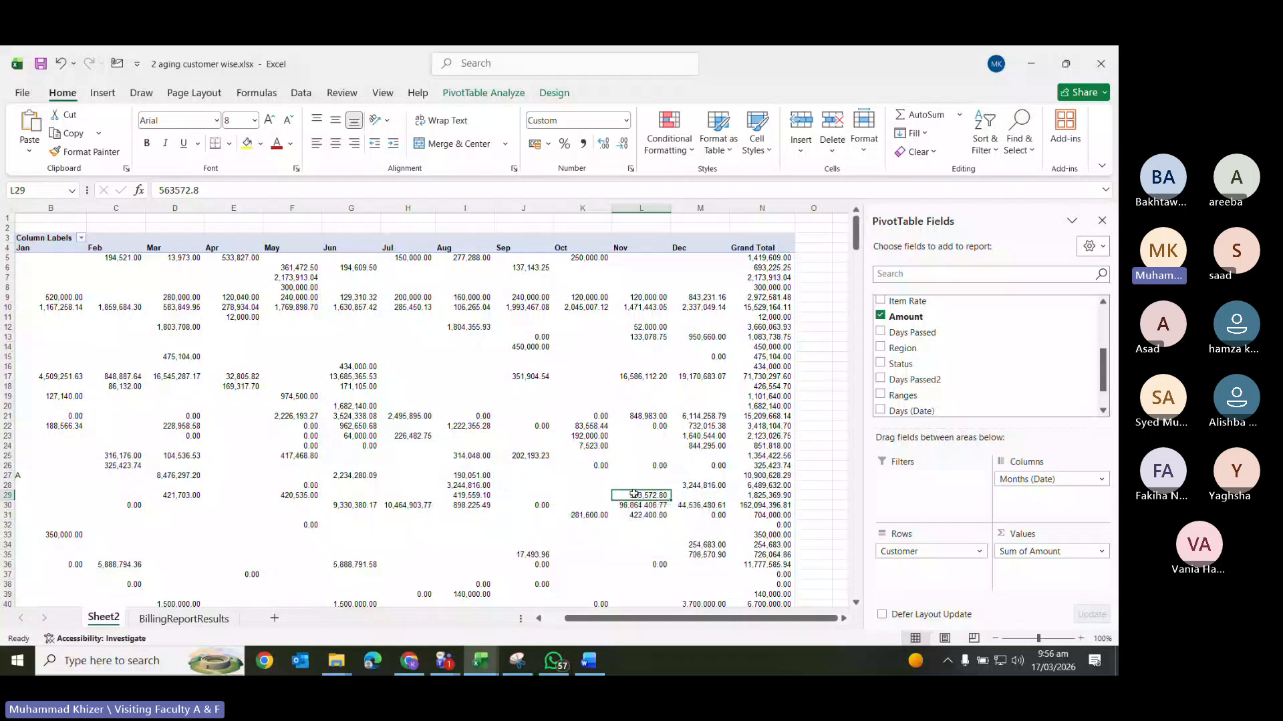
left_click_drag(729, 619, 658, 618)
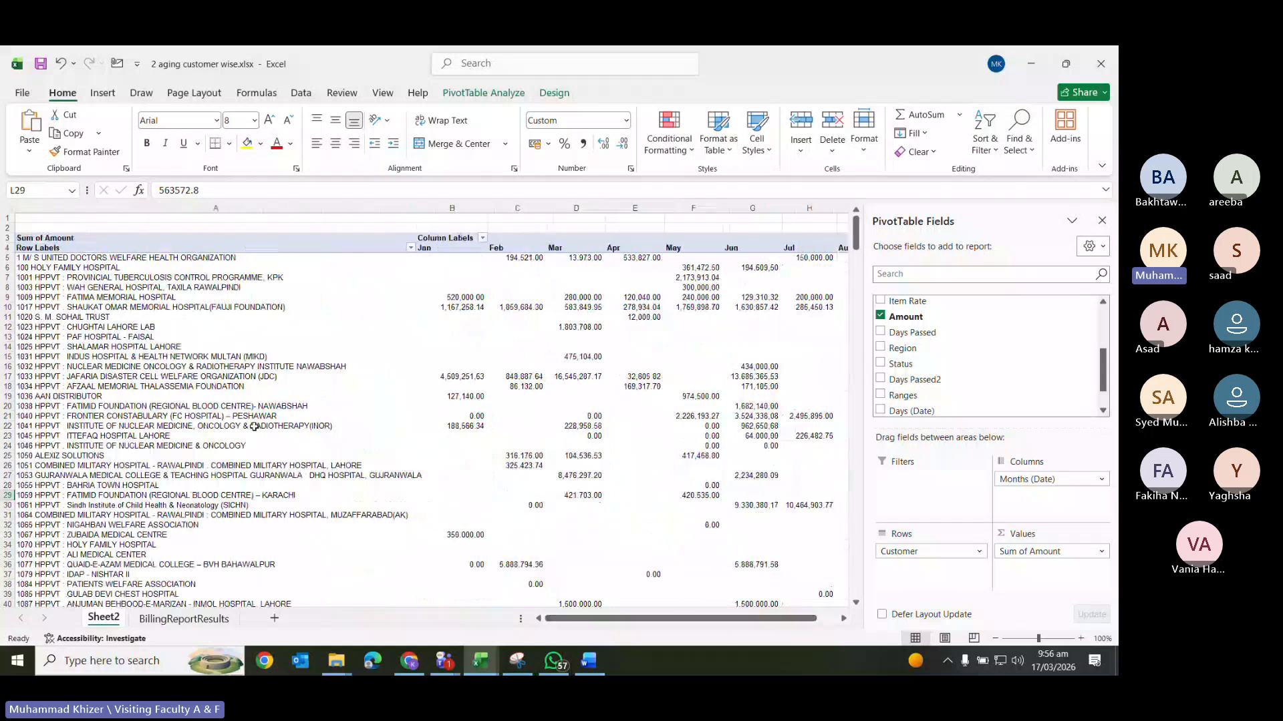
- Insert three blank rows above the pivot table at row 2 of Sheet2, then select a cell inside the pivot table
left_click(6, 227)
key("ctrl+shift+plus")
key("ctrl+shift+plus")
key("ctrl+shift+plus")
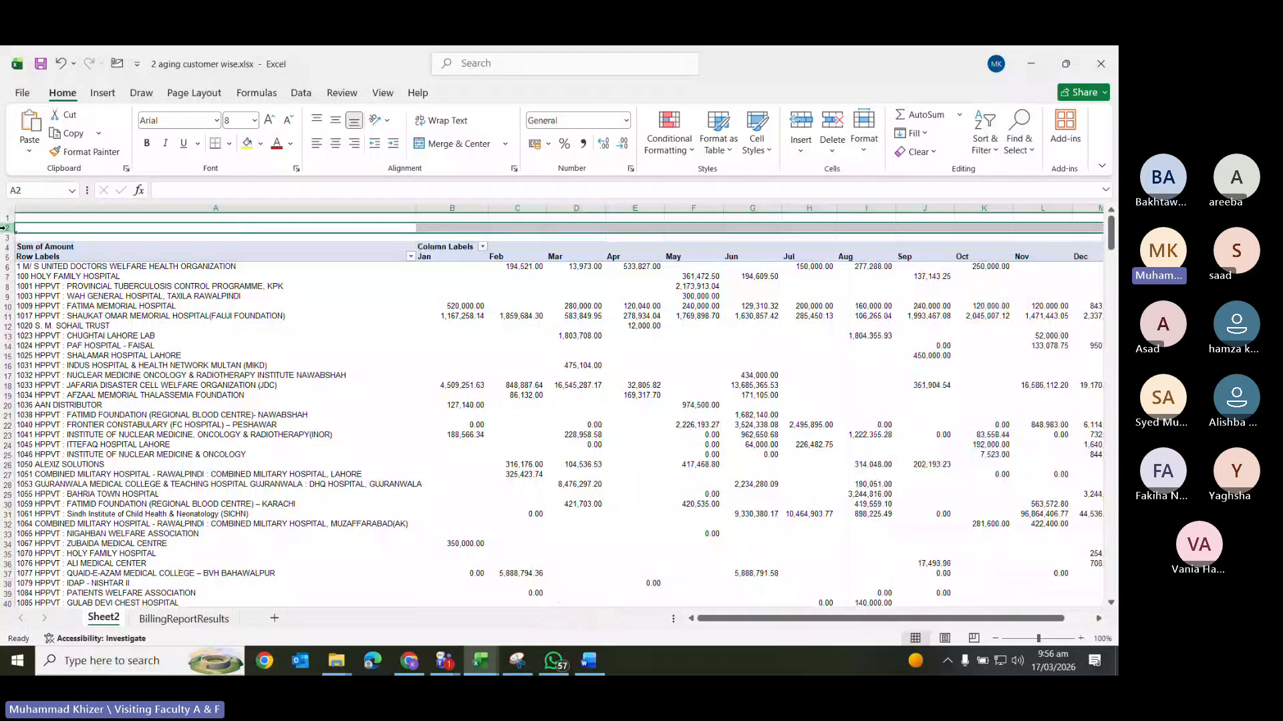
left_click(436, 358)
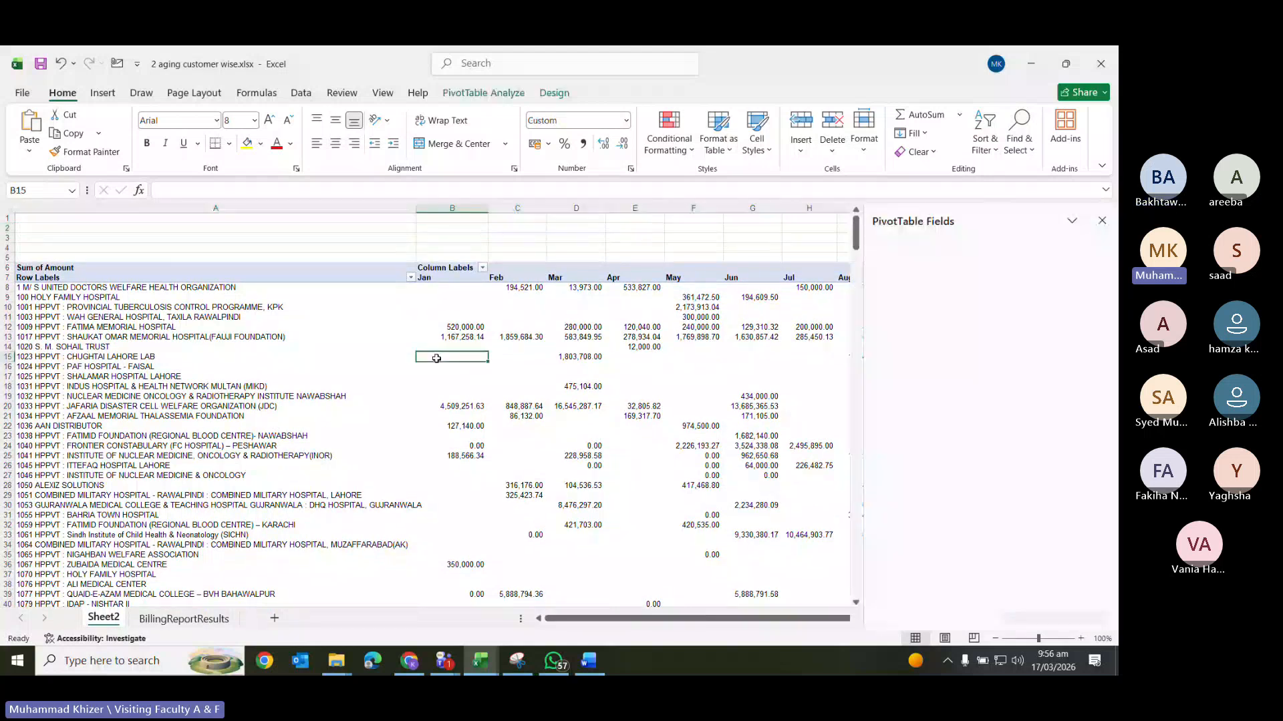
- Insert Ranges and Region slicers for the Sheet2 pivot table and move the Ranges slicer clear of the Region slicer
left_click(487, 93)
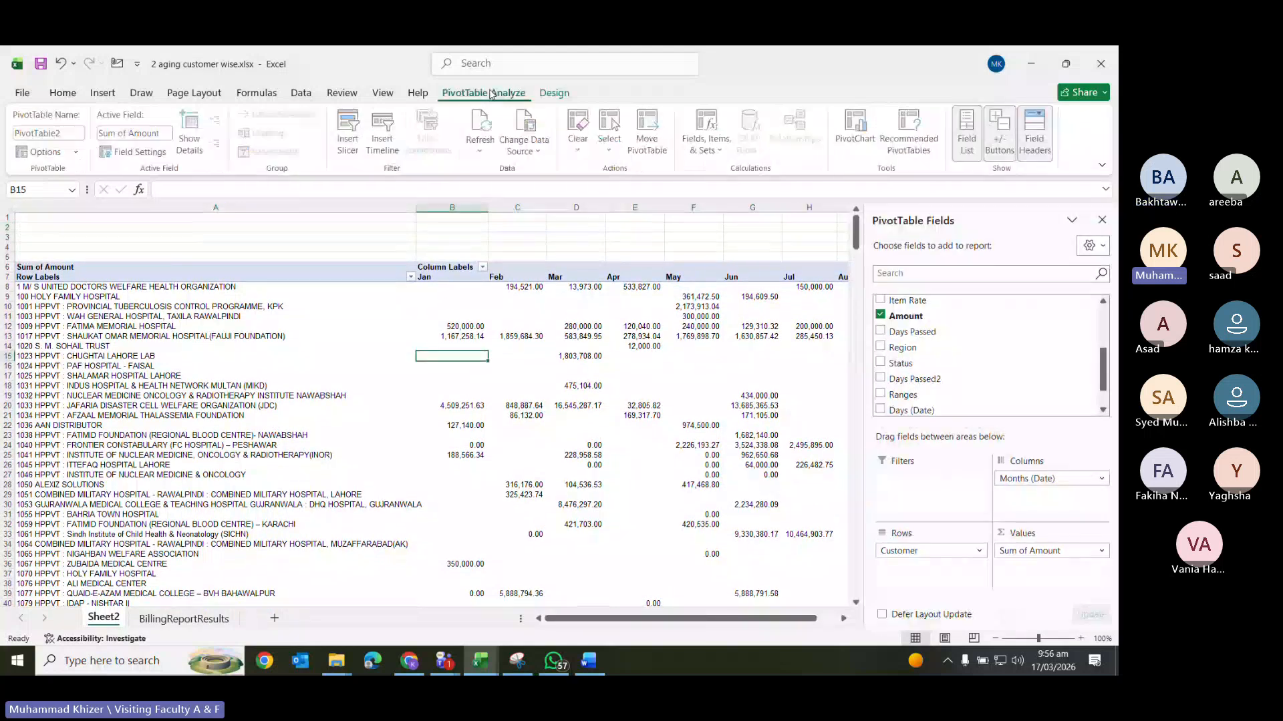
left_click(350, 138)
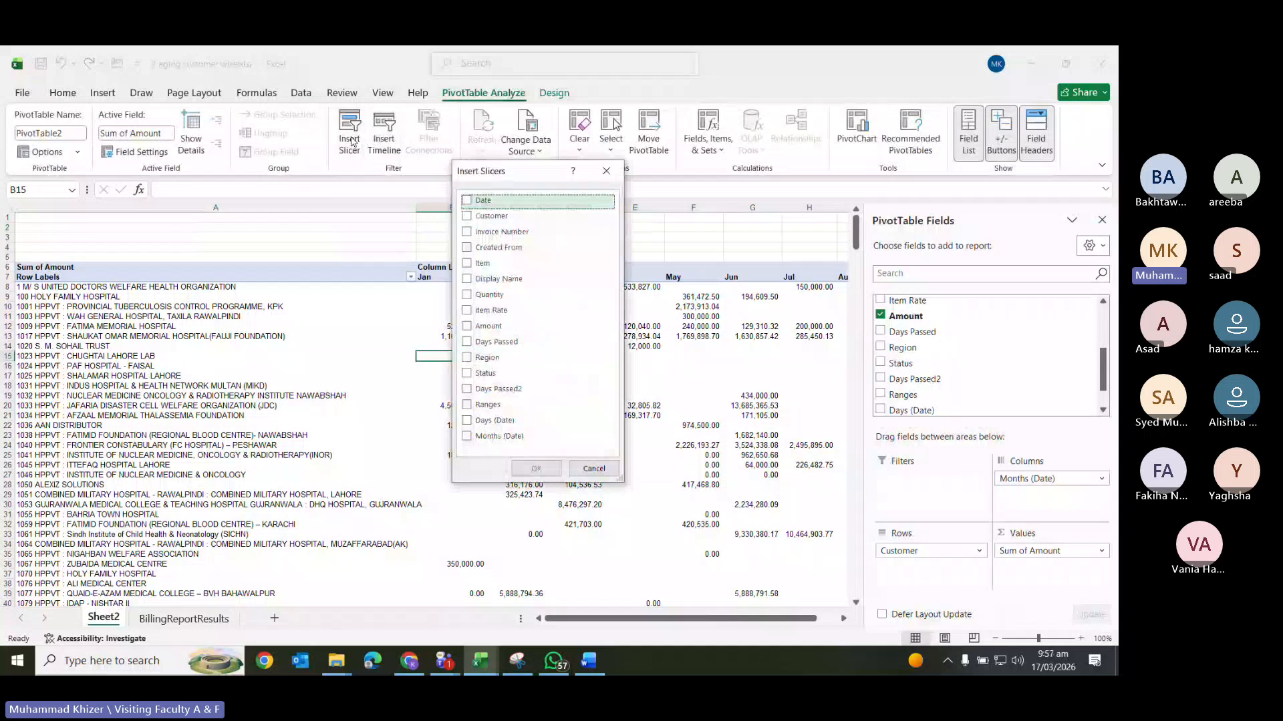
left_click(466, 406)
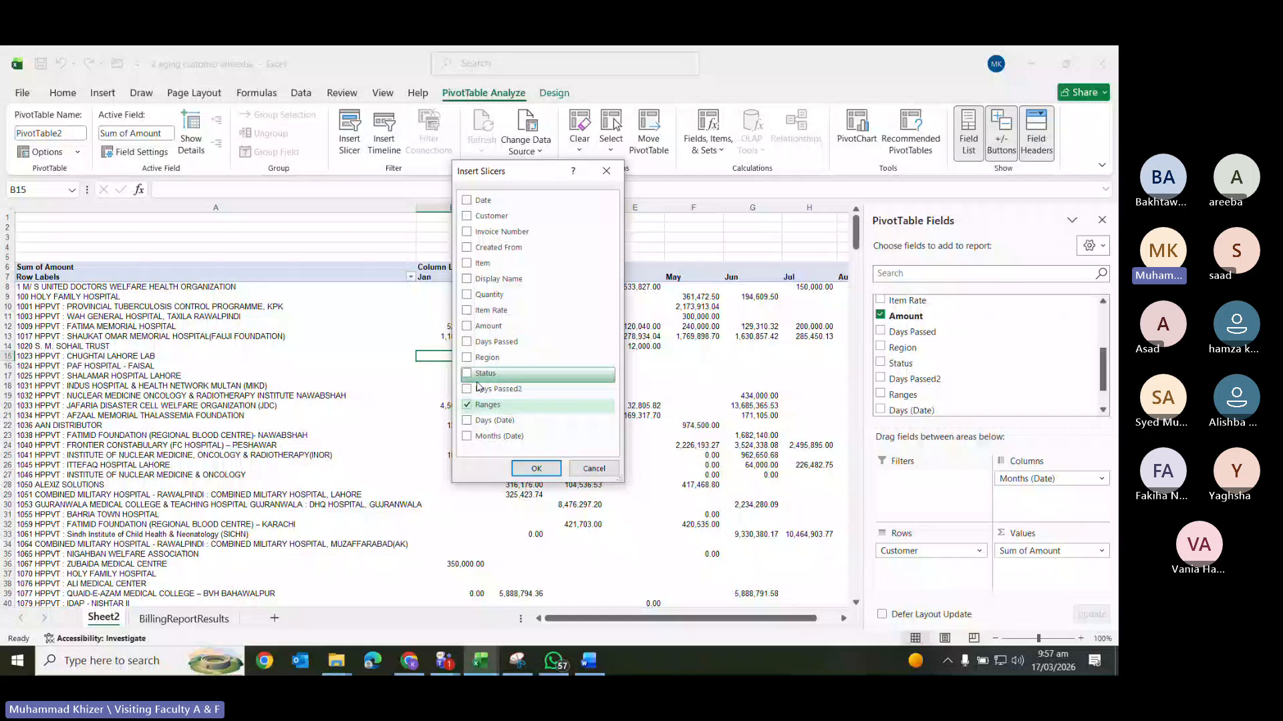
left_click(467, 358)
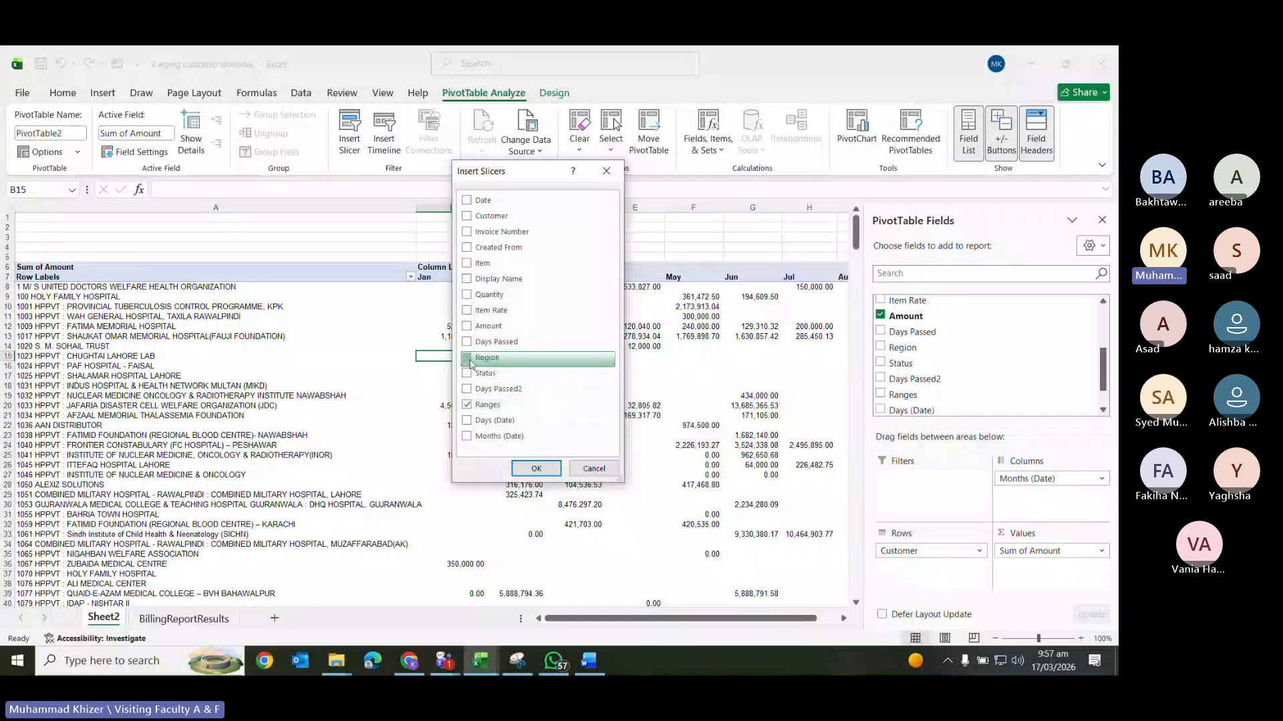
left_click(536, 469)
left_click(443, 437)
left_click_drag(443, 437, 638, 363)
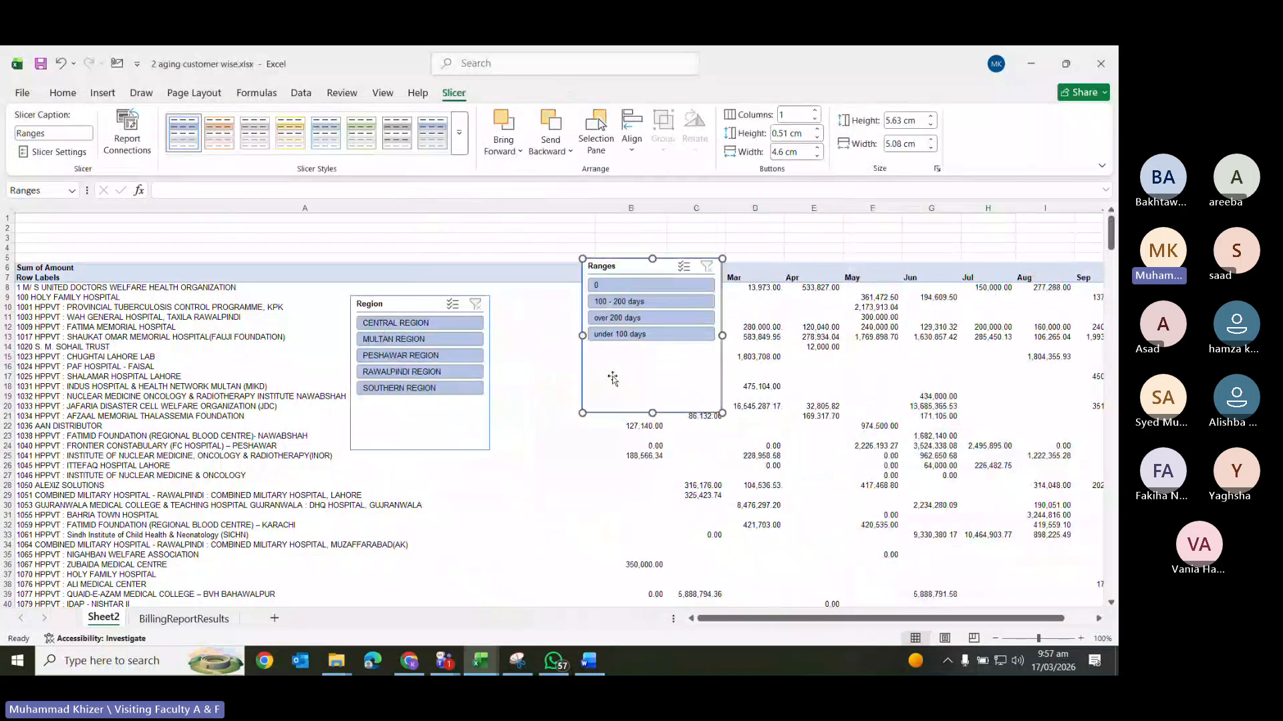
- Delete the Region slicer and move the Ranges slicer up to the blank rows above the pivot table
left_click(415, 306)
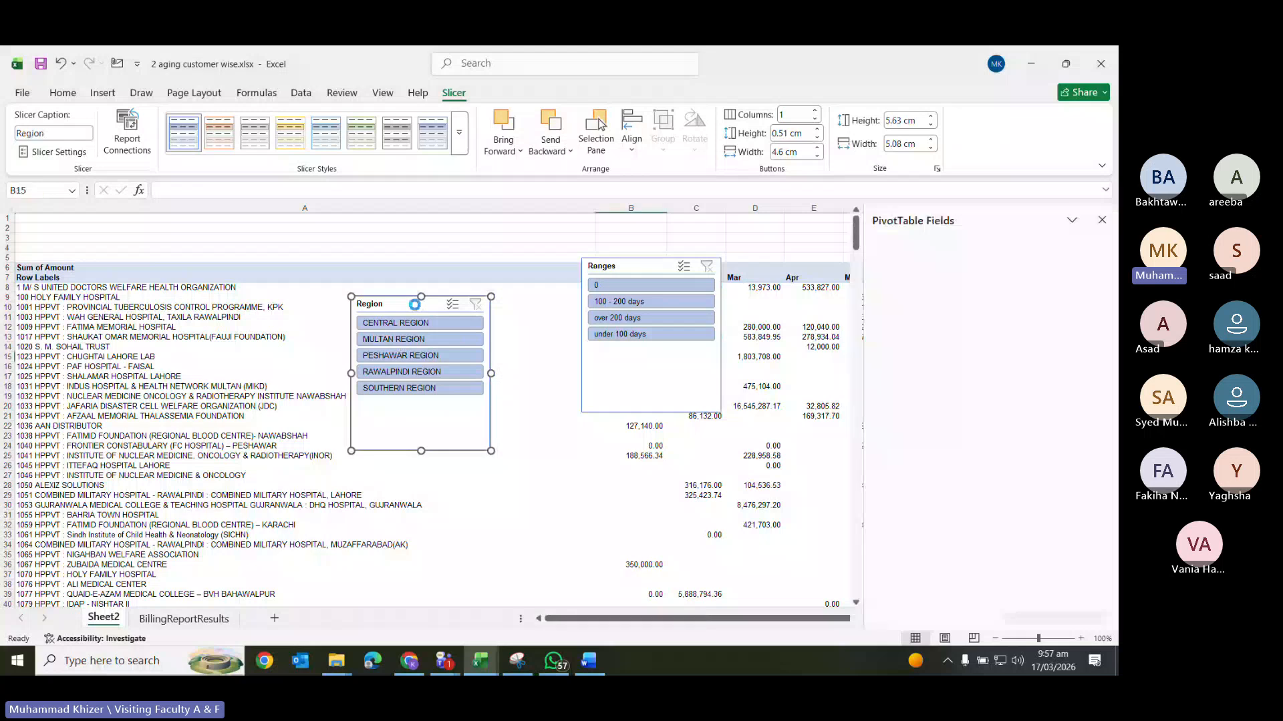
key("Delete")
left_click_drag(604, 266, 271, 222)
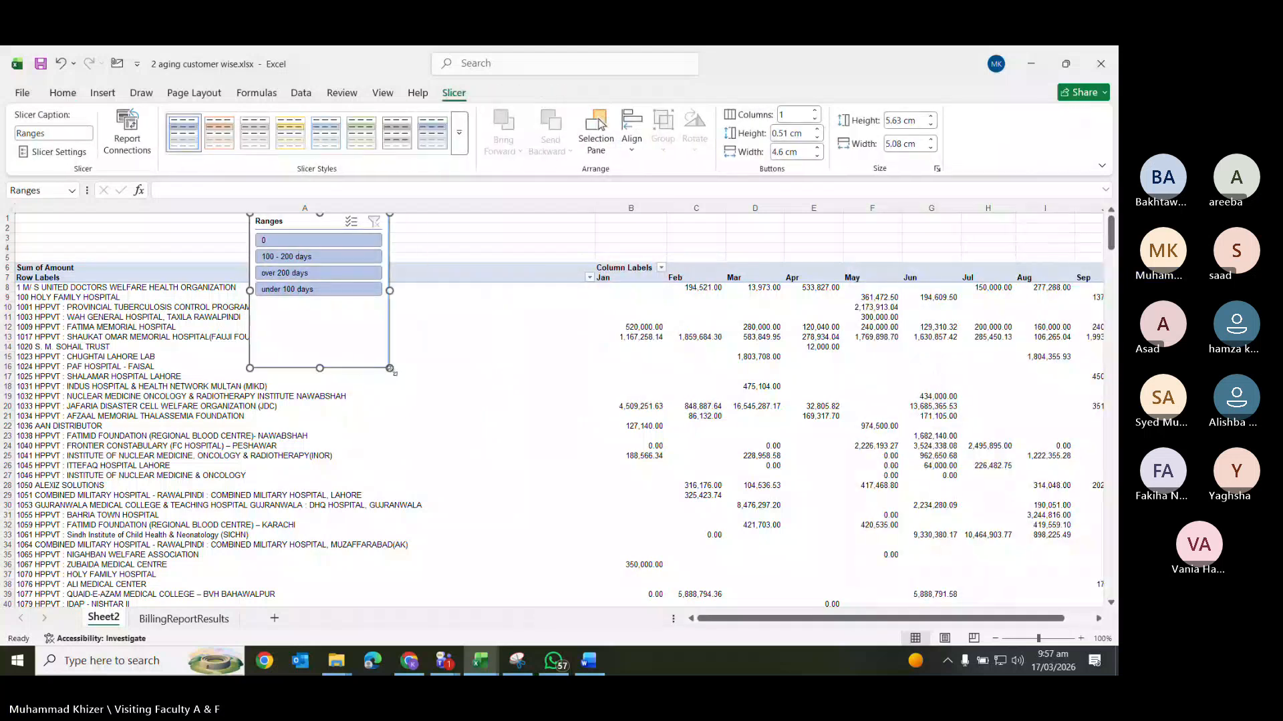
- Resize the Ranges slicer to about 3.54 cm high by 6.39 cm wide and apply the light green slicer style
left_click_drag(424, 302, 426, 303)
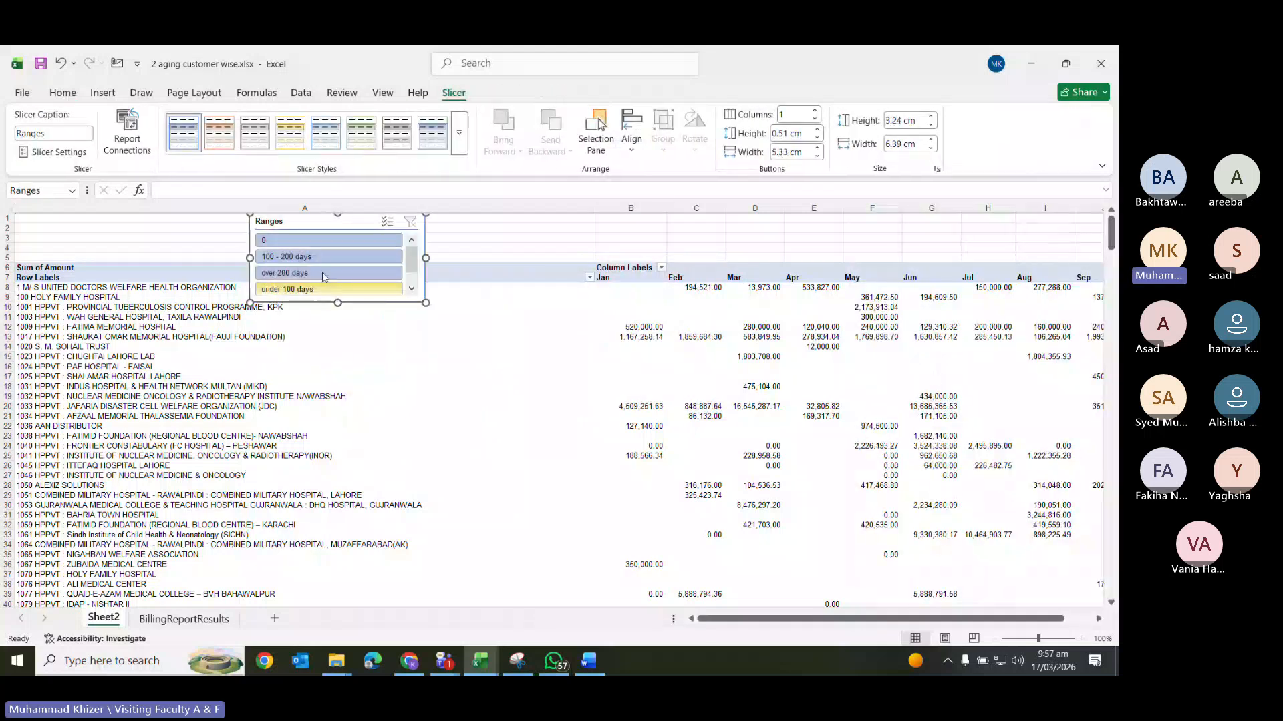
left_click_drag(337, 304, 337, 312)
left_click(361, 138)
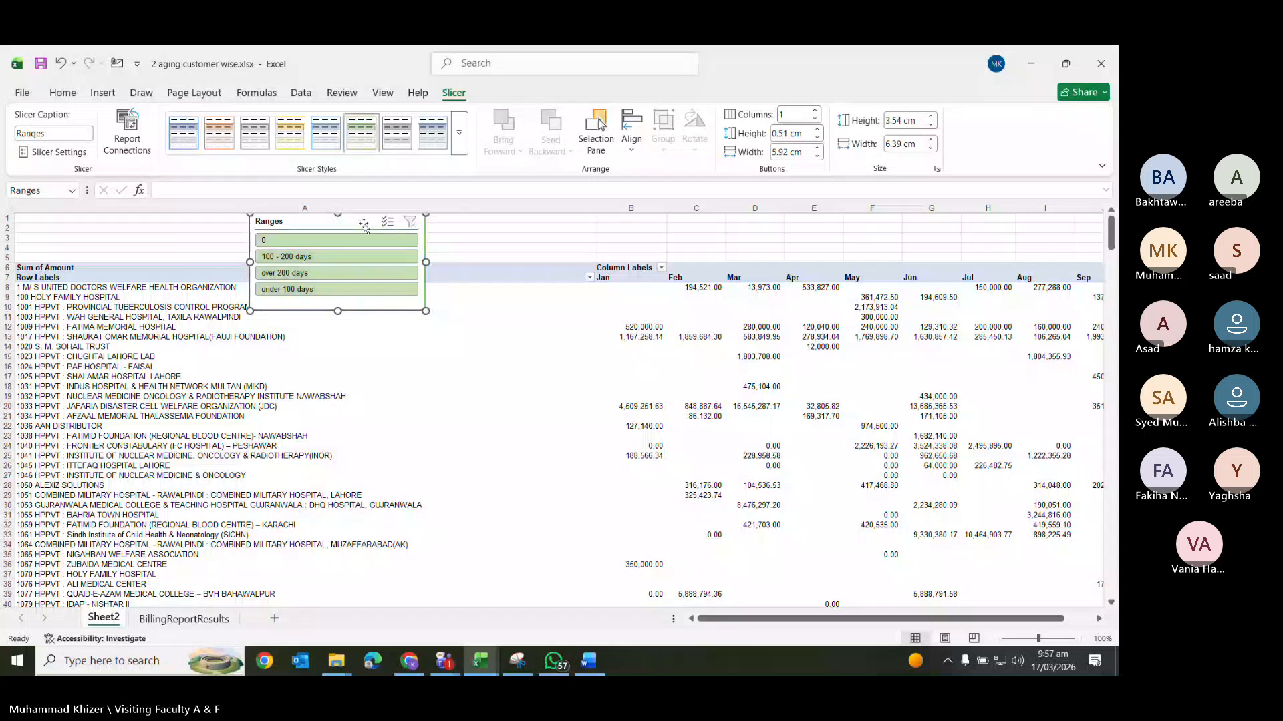
- Arrange the Ranges slicer buttons in 4 columns, resize it to about 1.99 by 10.16 cm, and place it near column A's left edge
left_click(815, 111)
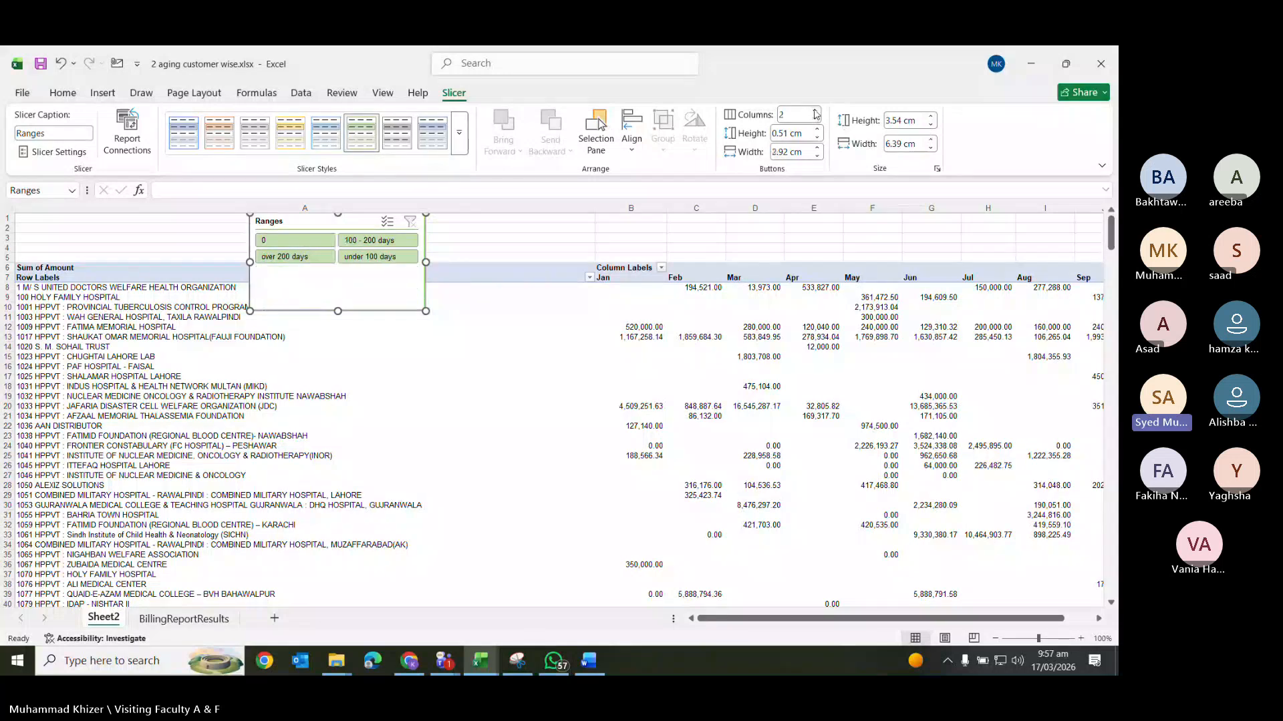
left_click(814, 111)
left_click(814, 112)
left_click_drag(426, 262, 529, 261)
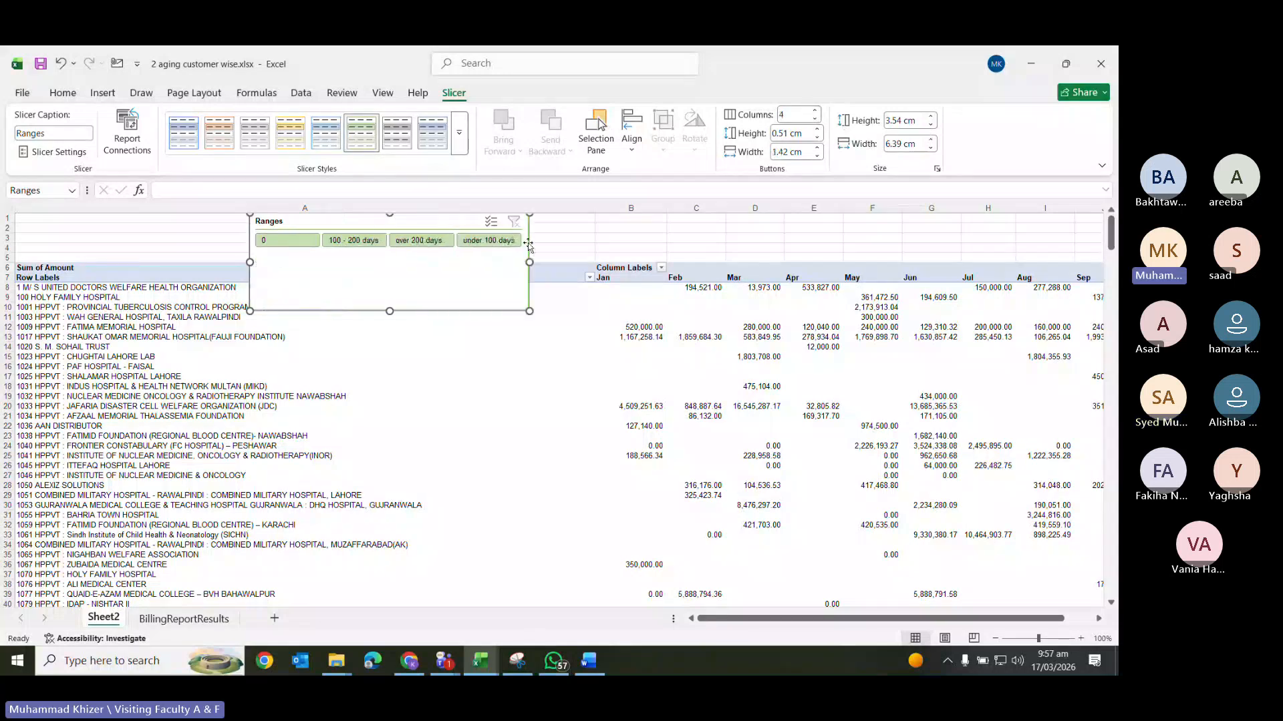
left_click_drag(398, 312, 188, 268)
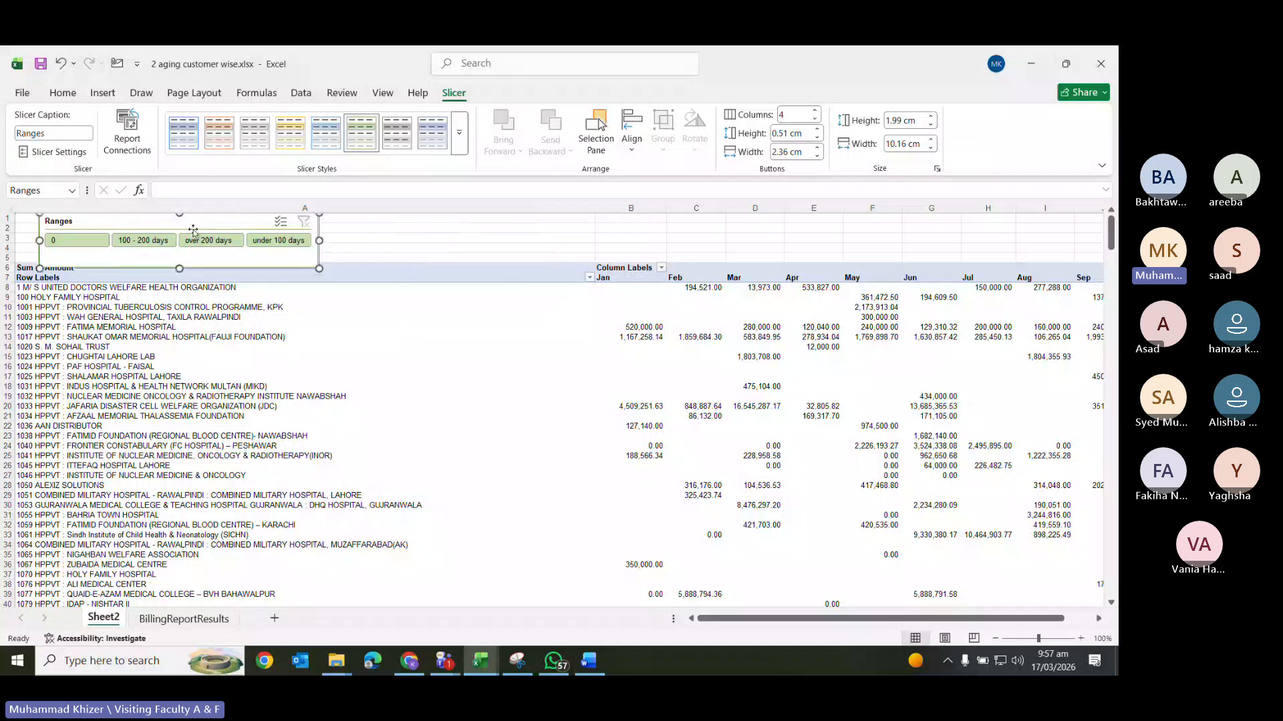
- Insert three blank rows at row 5 of Sheet2 to make room between the Ranges slicer and the pivot table
left_click(6, 258)
key("ctrl+plus")
key("ctrl+plus")
key("ctrl+plus")
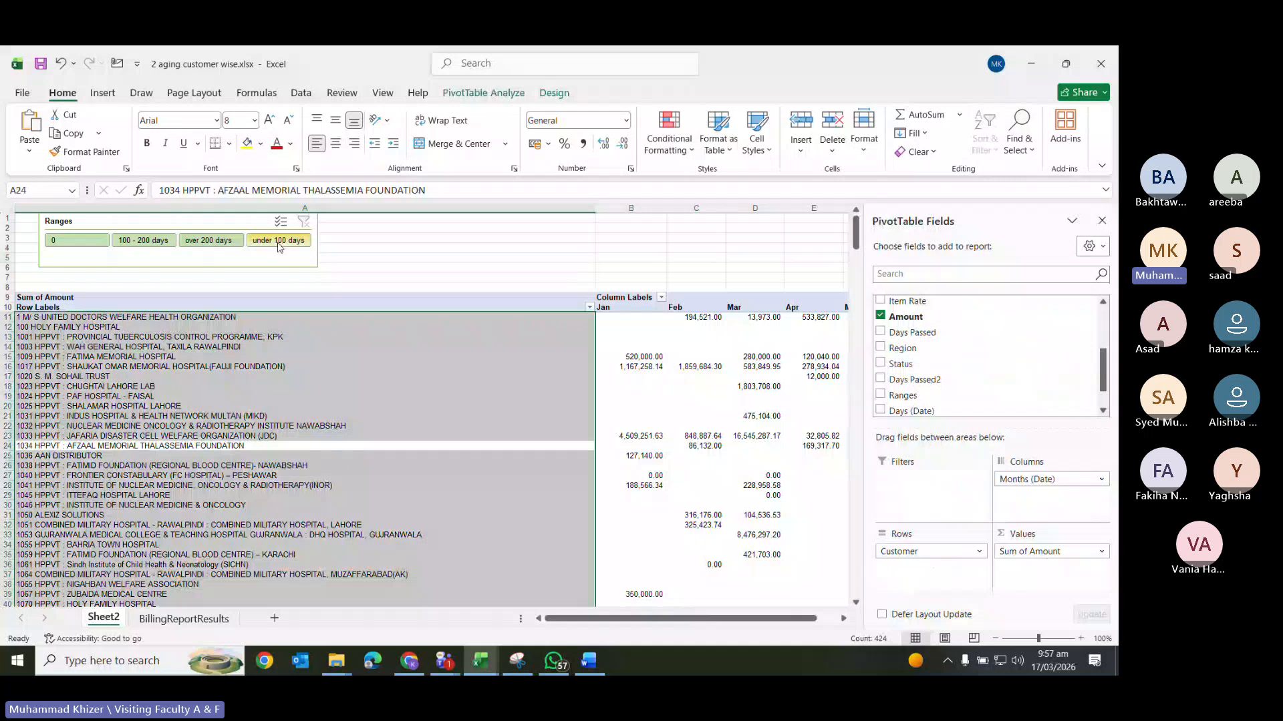
- Filter the pivot table to the under 100 days range and look through the listed customers and their amounts
left_click(281, 249)
scroll(337, 454, "down", 5)
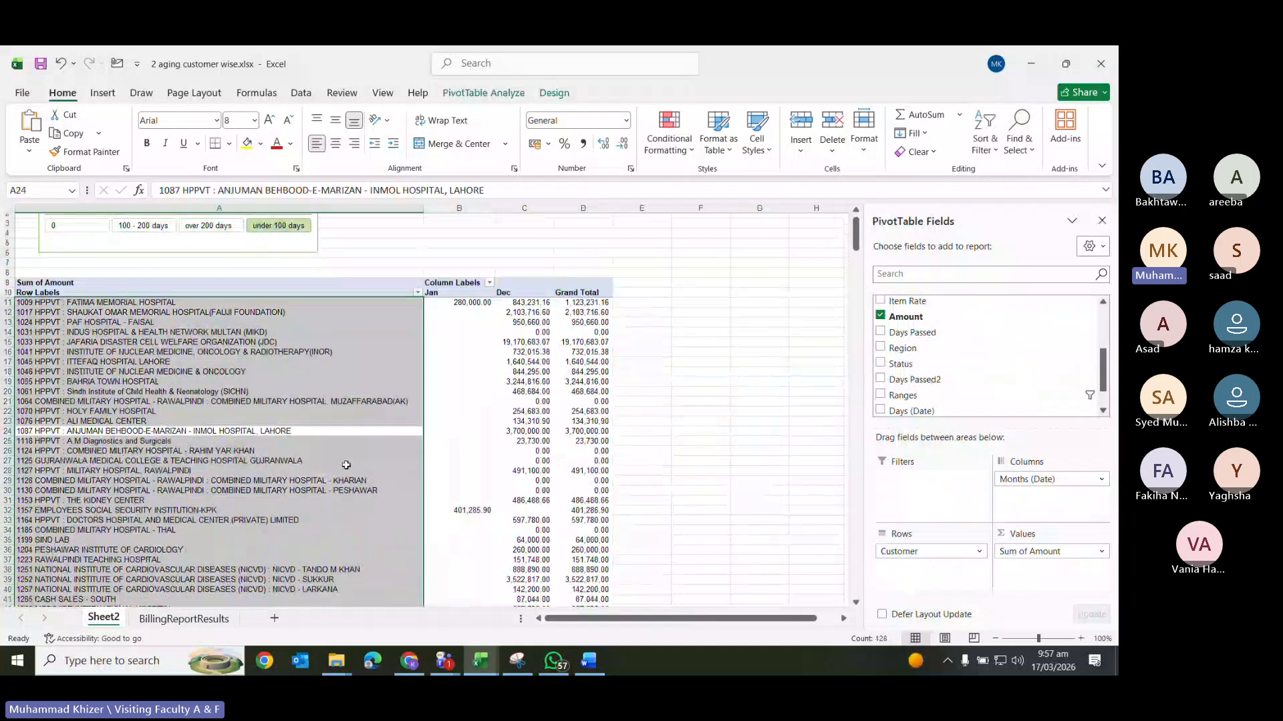
scroll(335, 456, "down", 20)
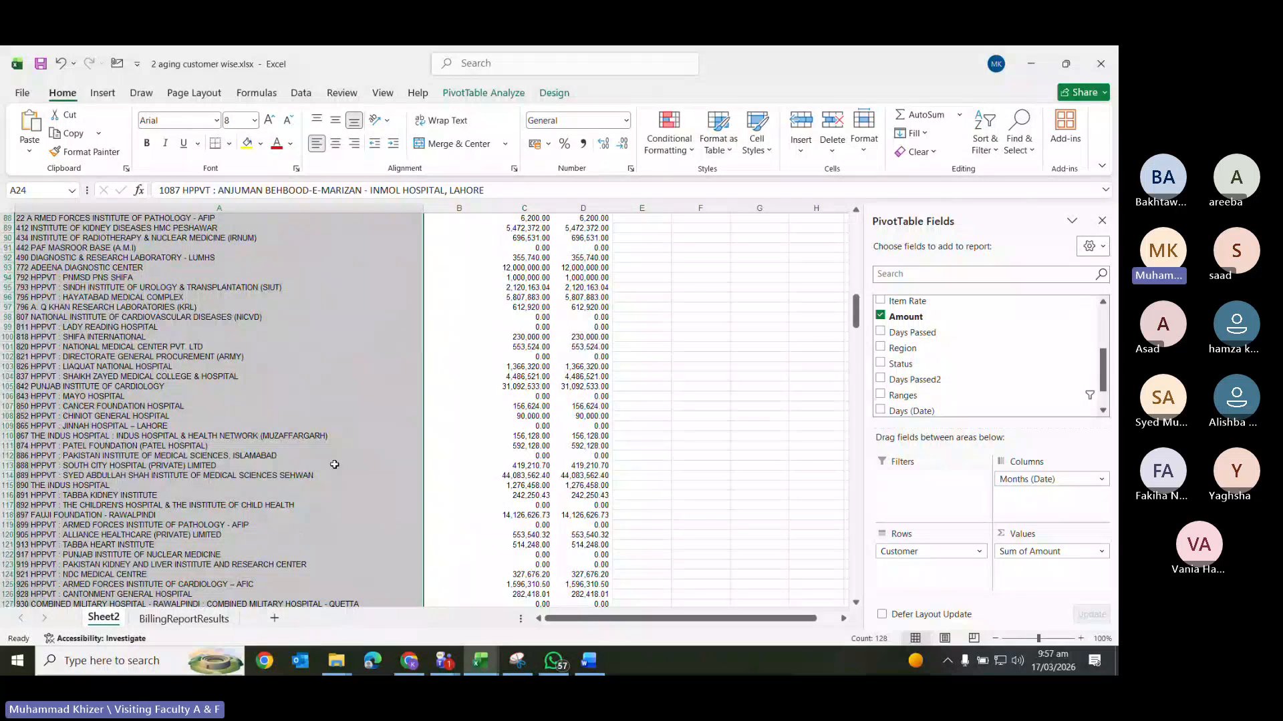
scroll(335, 464, "up", 20)
left_click(252, 422)
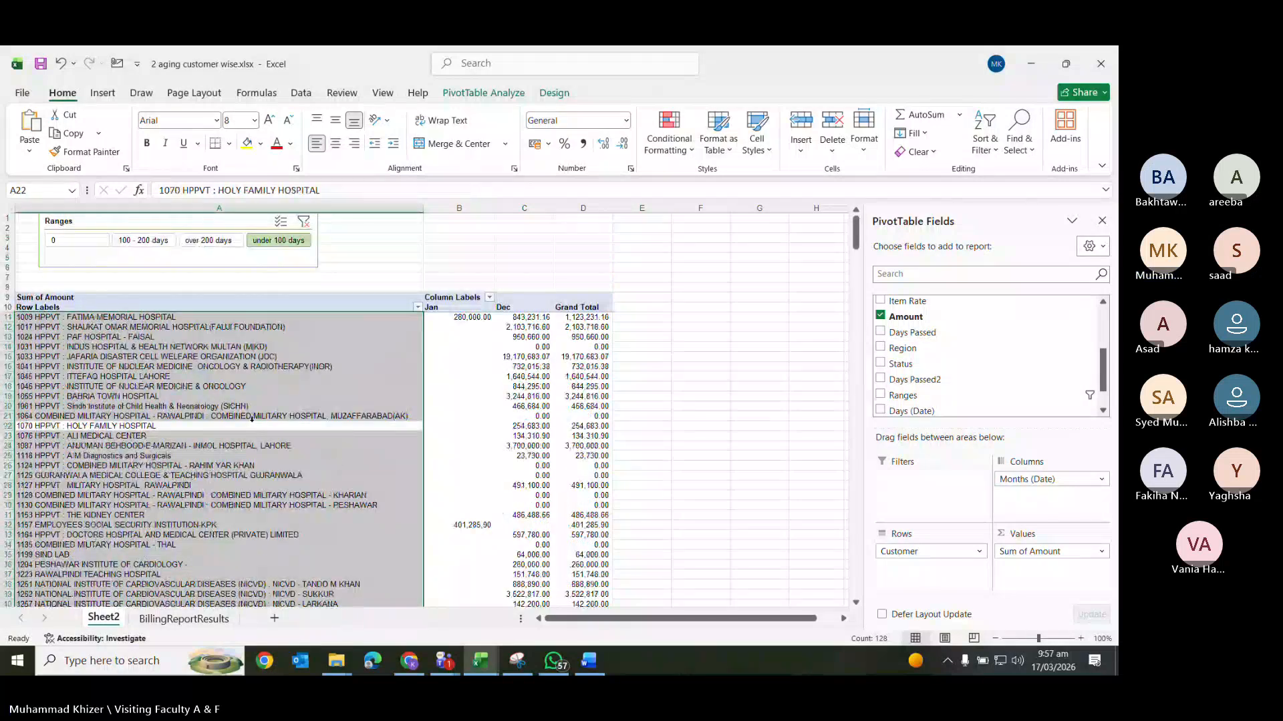
left_click(242, 388)
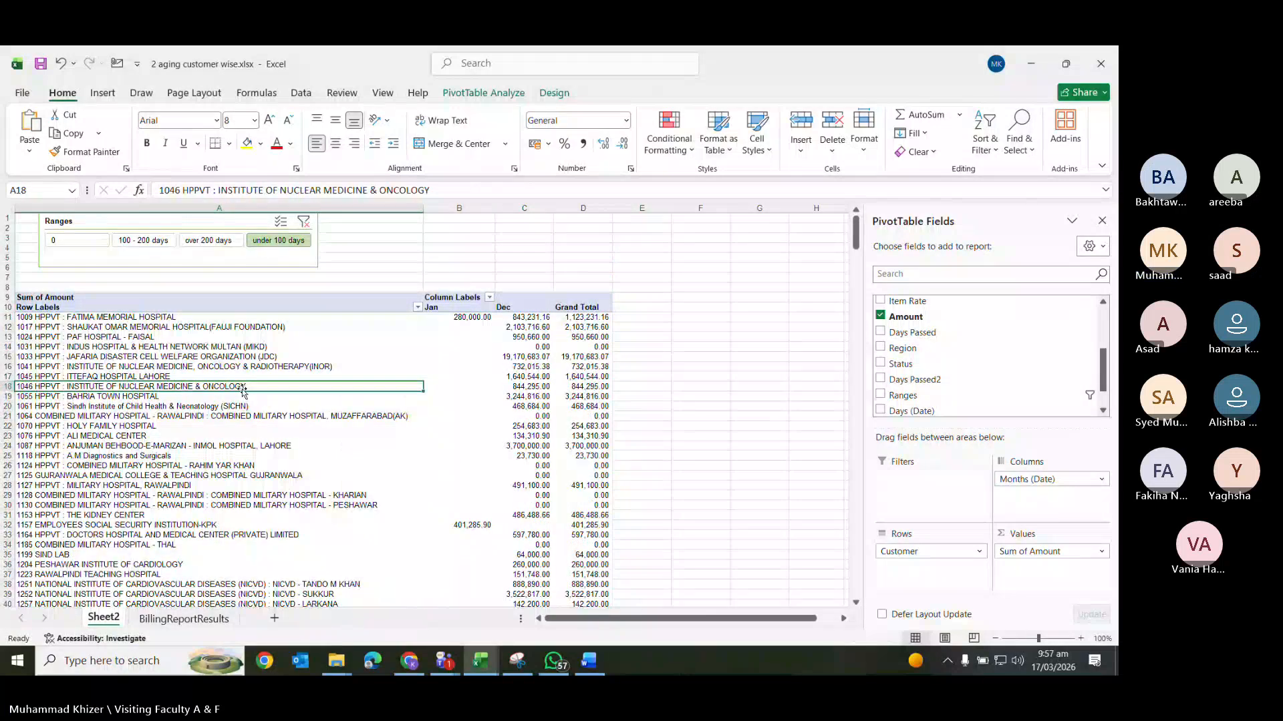
- Filter the pivot table to the 100 - 200 days range with the Ranges slicer
right_click(207, 613)
left_click(206, 224)
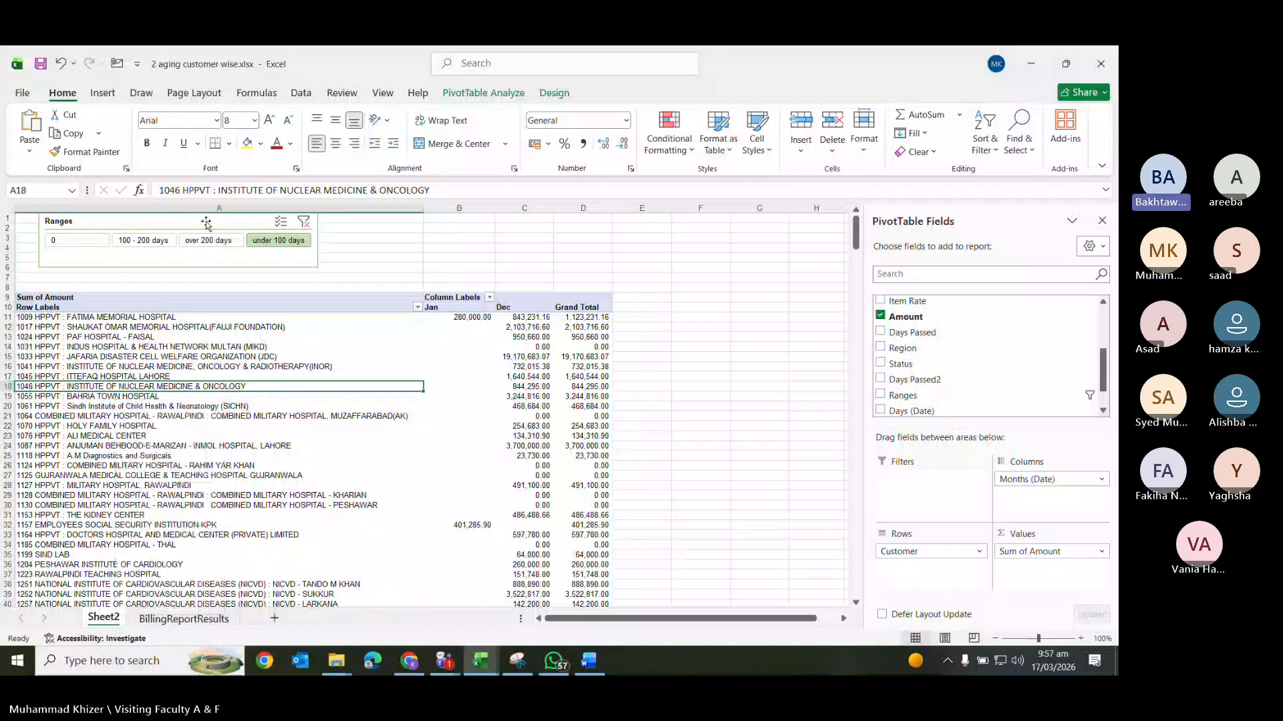
left_click(148, 238)
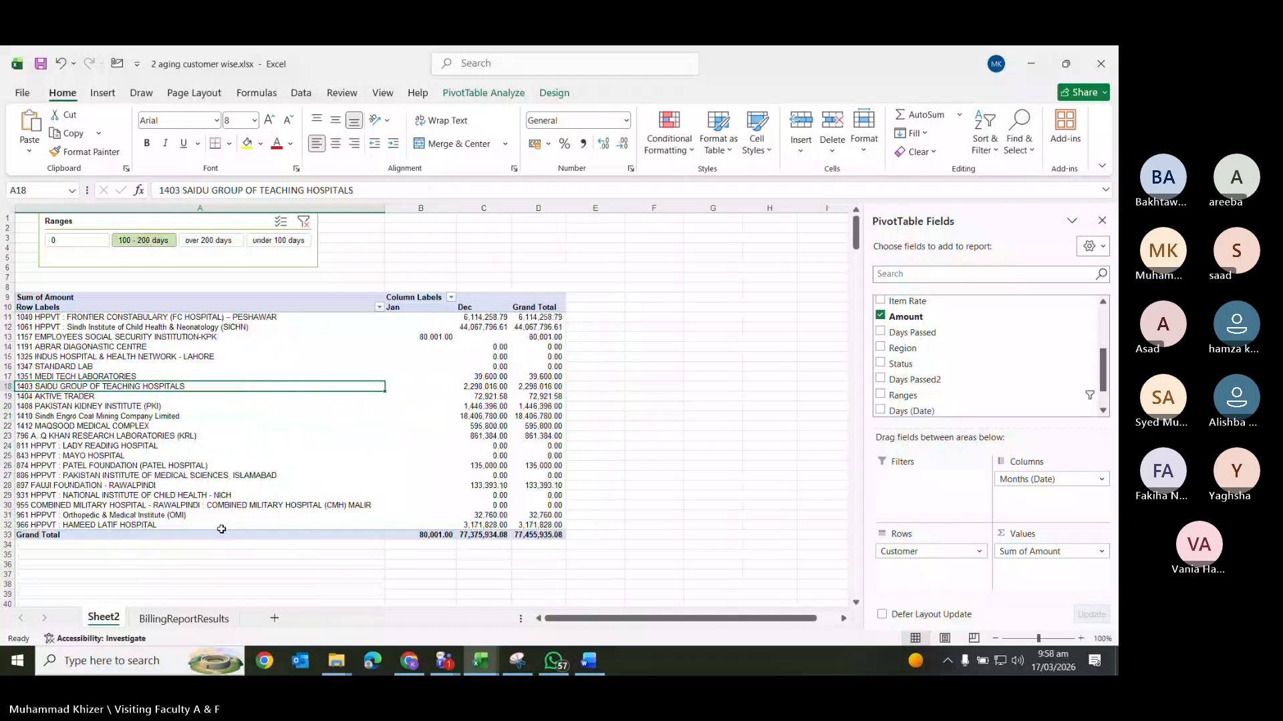
- Unhide the Customer aging Report worksheet
right_click(203, 620)
key("Escape")
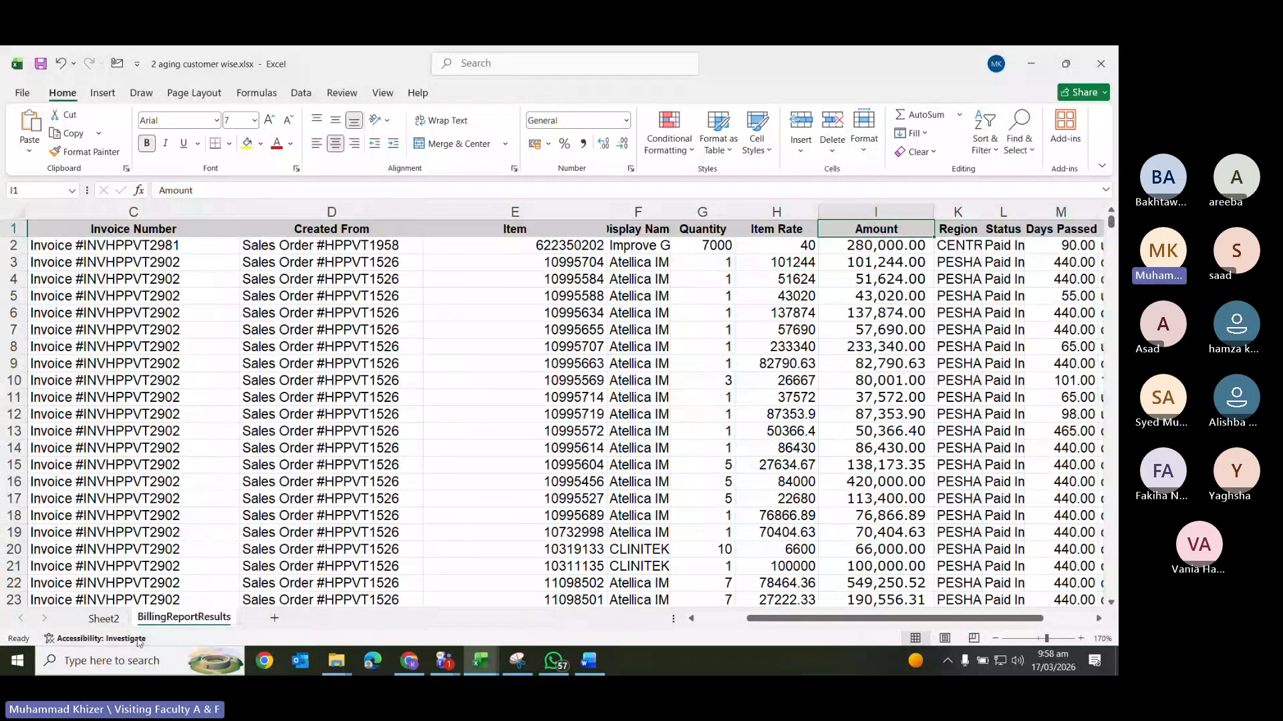
left_click(104, 618)
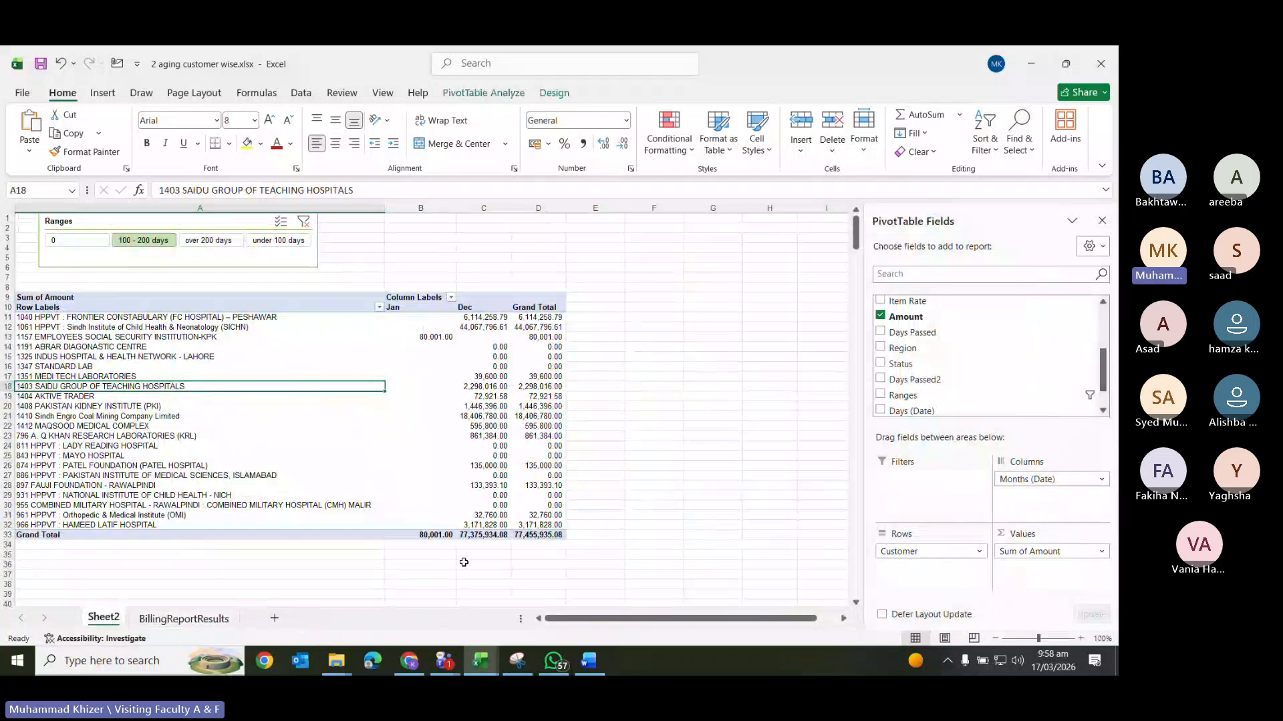
right_click(226, 620)
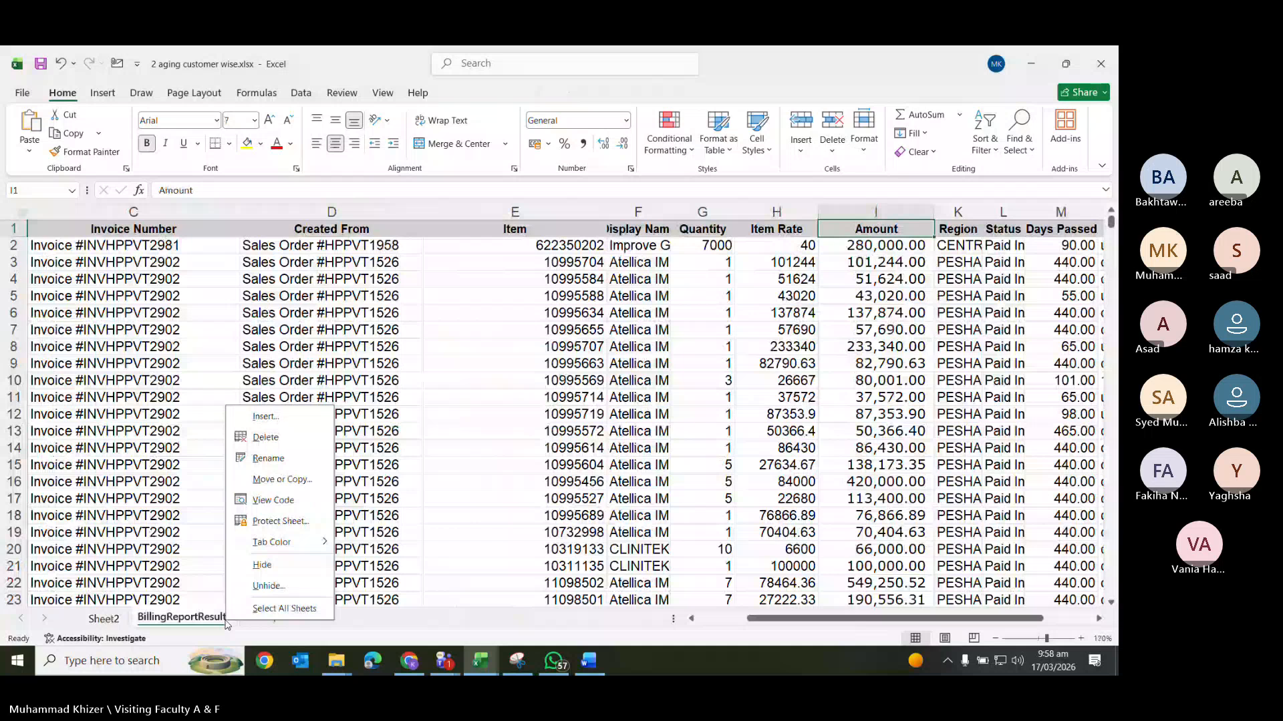
left_click(268, 586)
key("Return")
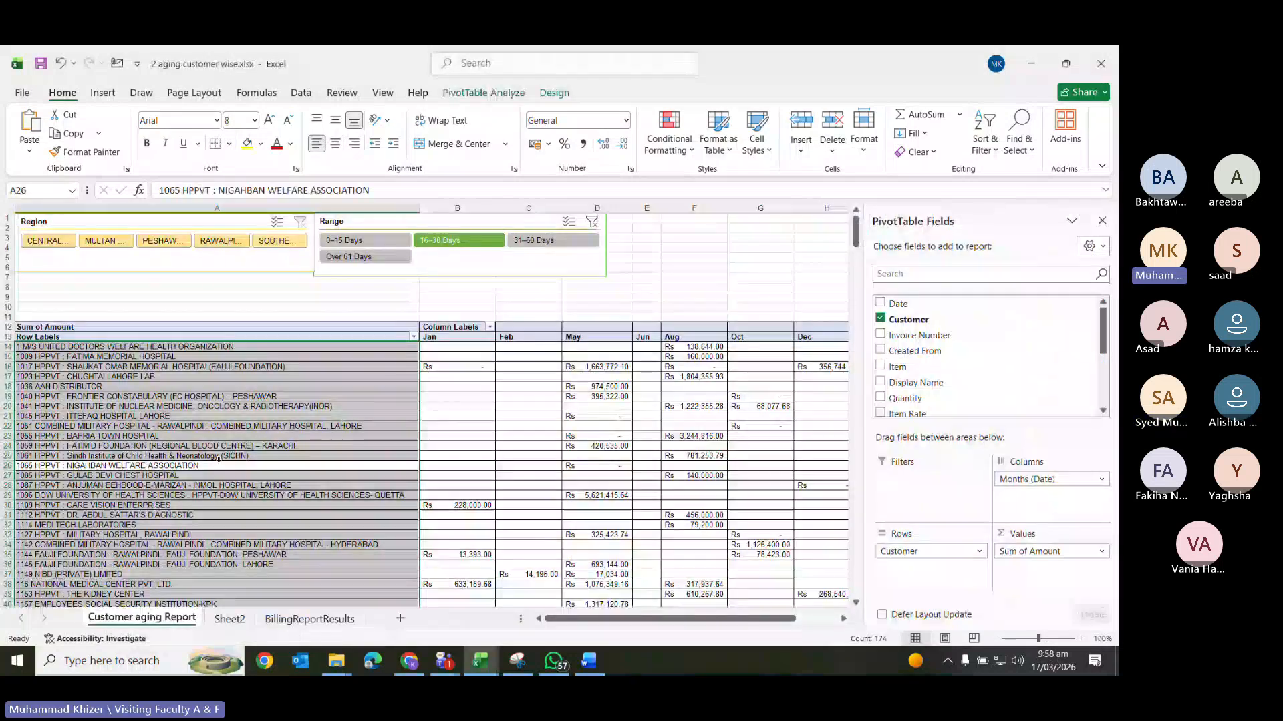
- Widen the Region column K in BillingReportResults and select the region value in K3
left_click(224, 619)
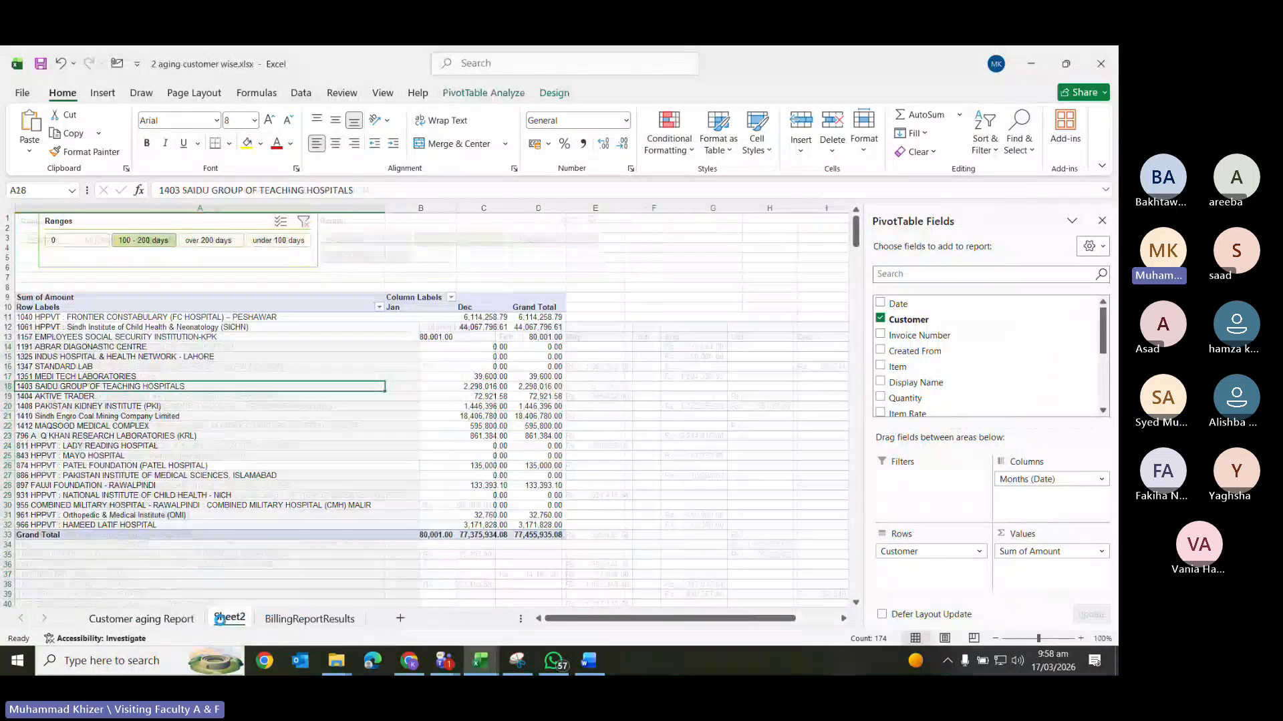
left_click(256, 397)
key("ctrl+Page_Down")
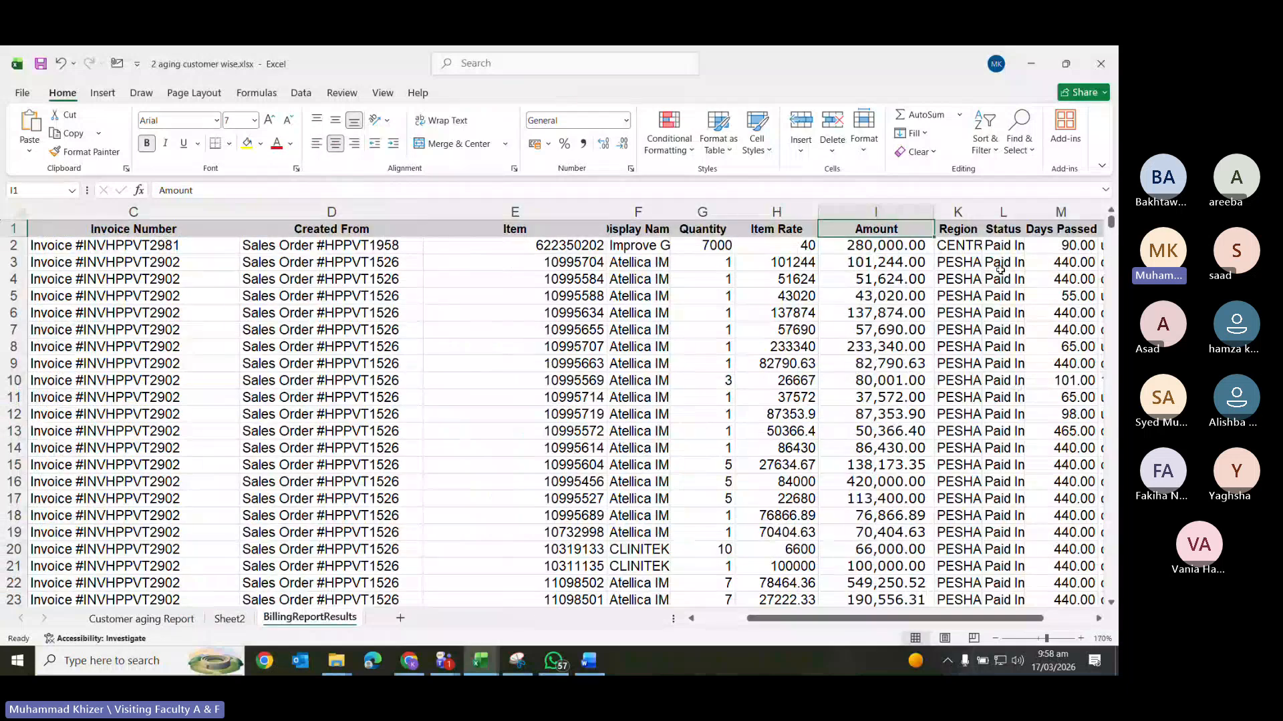
left_click_drag(983, 214, 1007, 214)
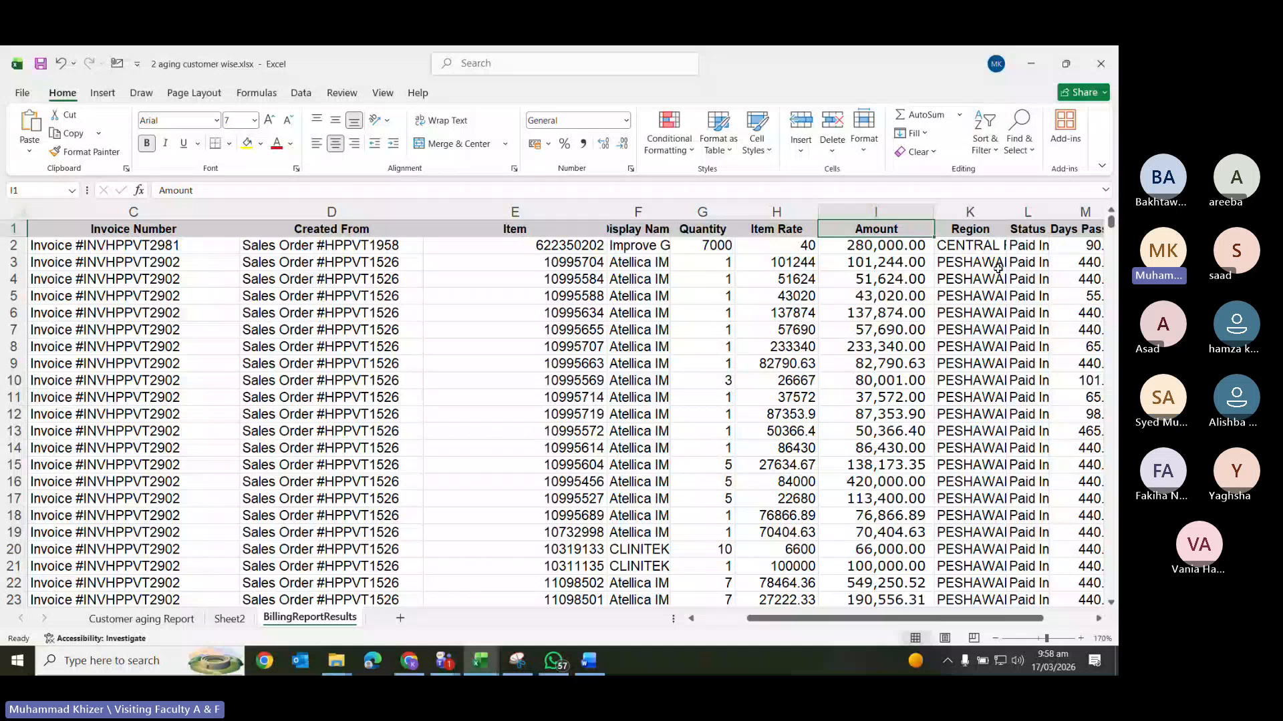
left_click(998, 267)
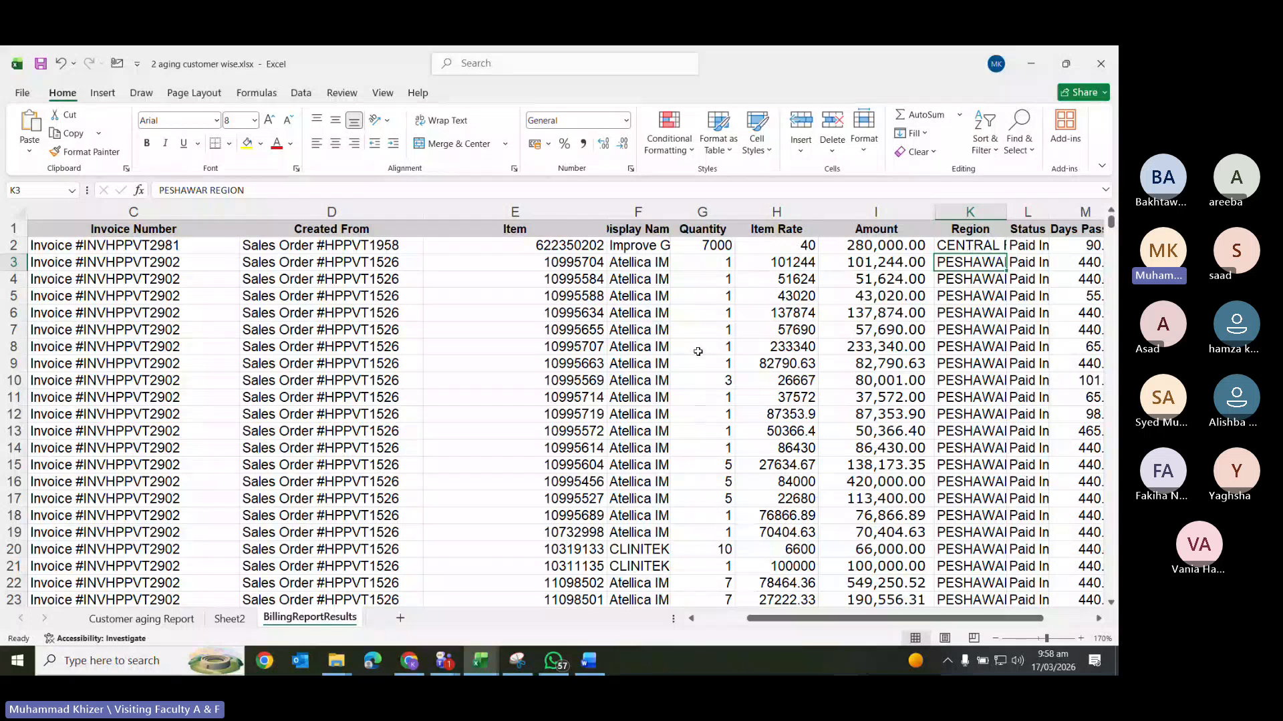
- Compare the customers in Sheet2's filtered pivot table with the Region column of the BillingReportResults data
left_click(230, 619)
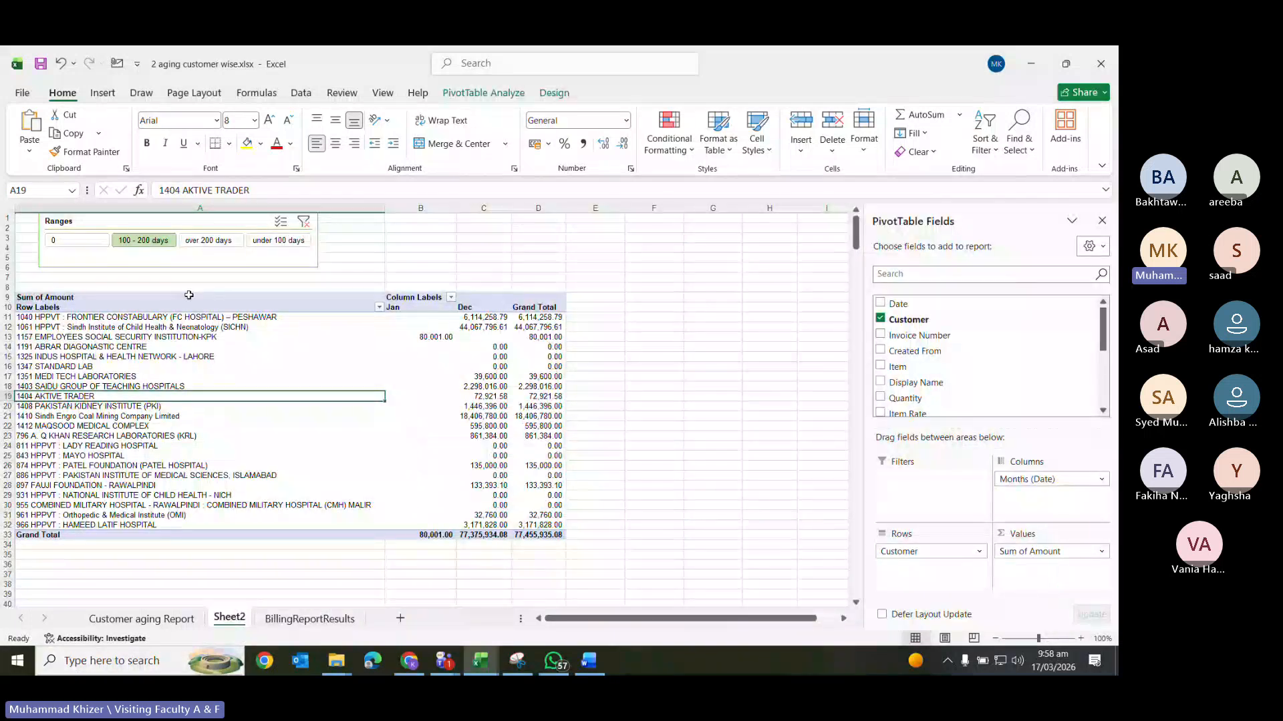
left_click(267, 344)
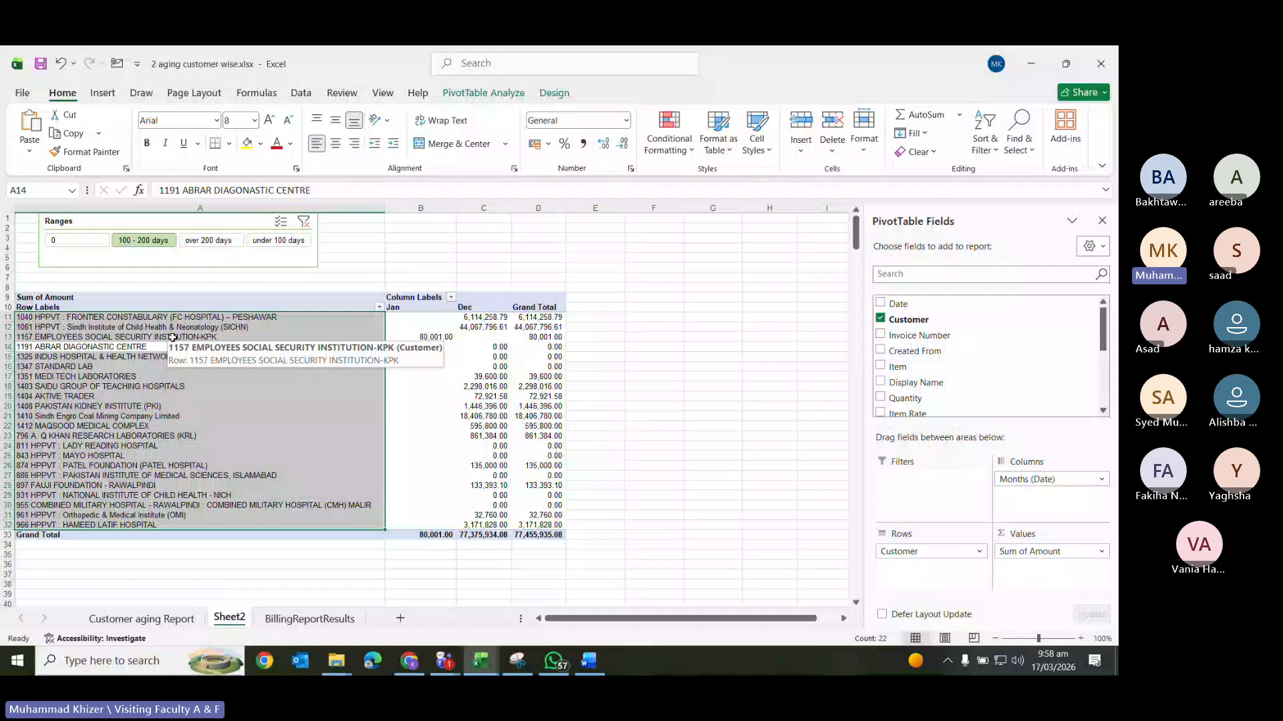
left_click(320, 324)
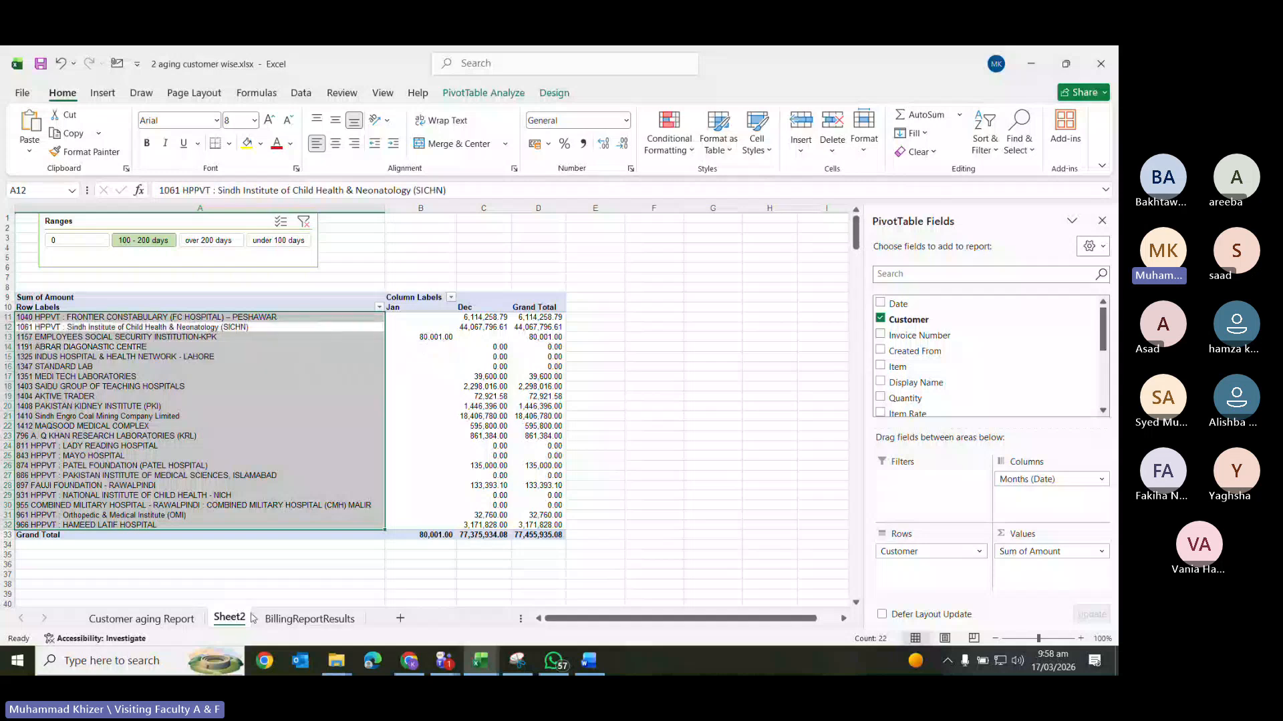
left_click(290, 616)
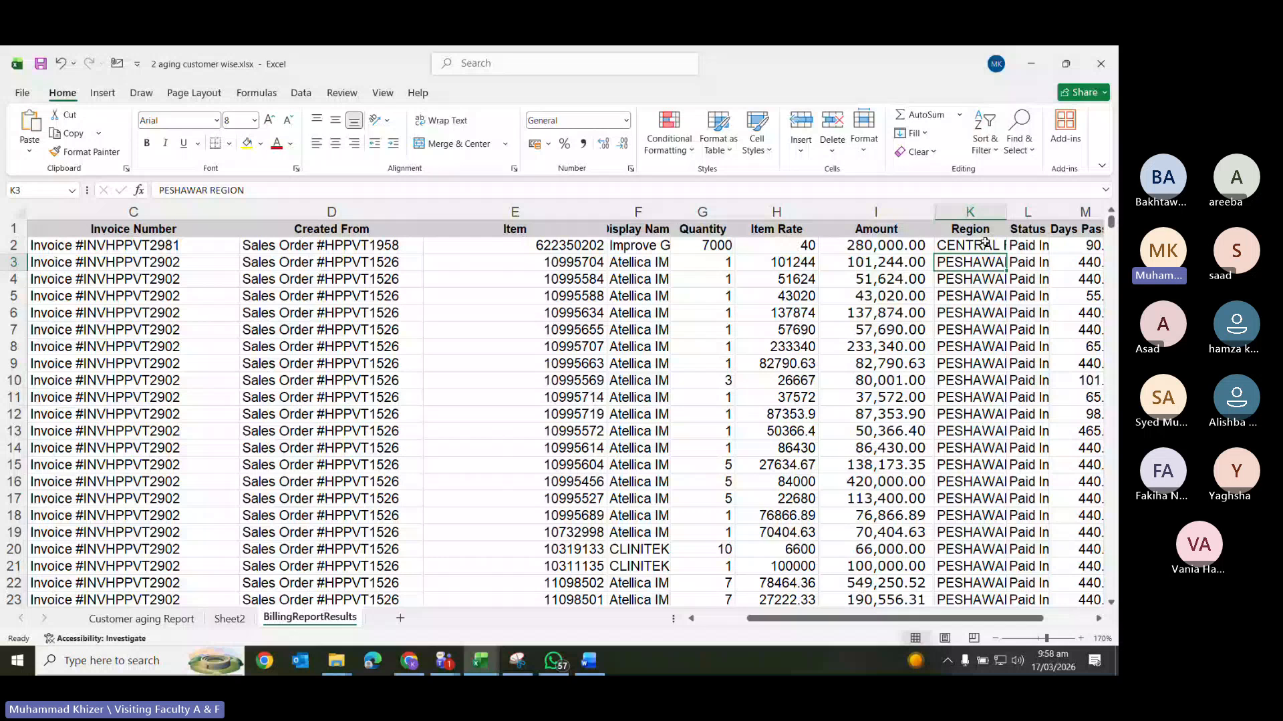
- Insert a Region slicer for the Sheet2 pivot table
left_click(229, 618)
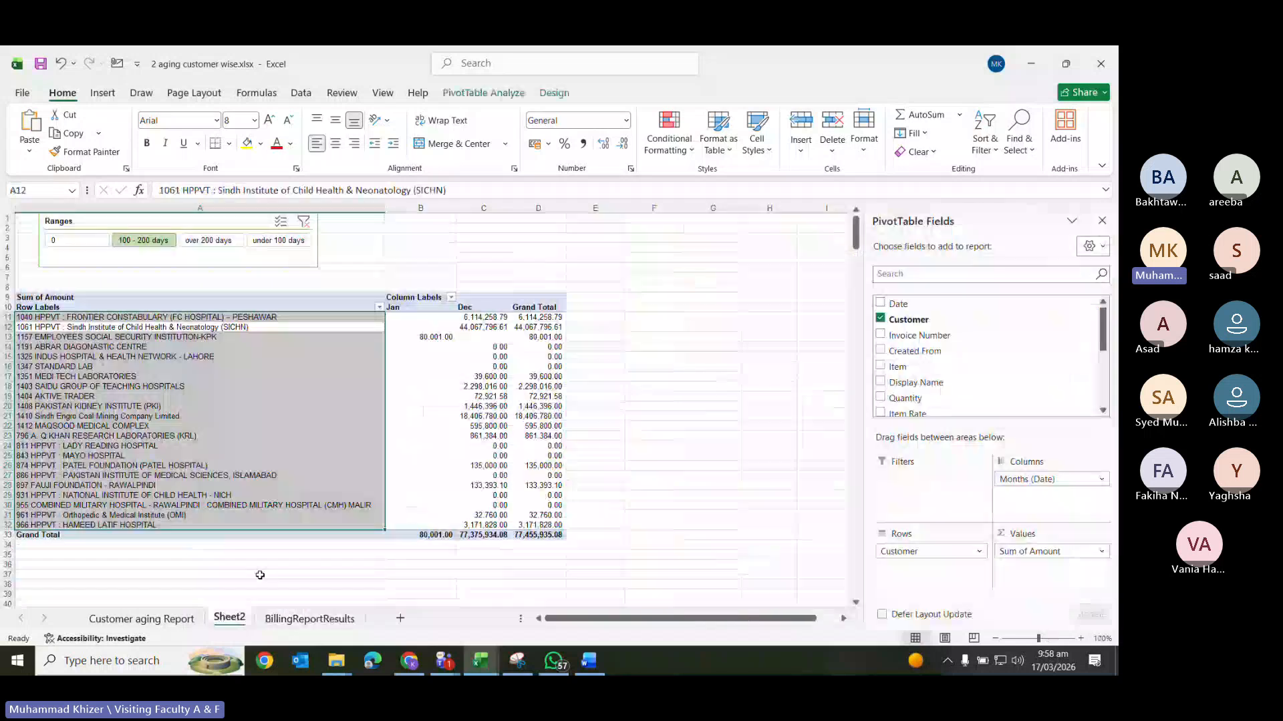
left_click(279, 398)
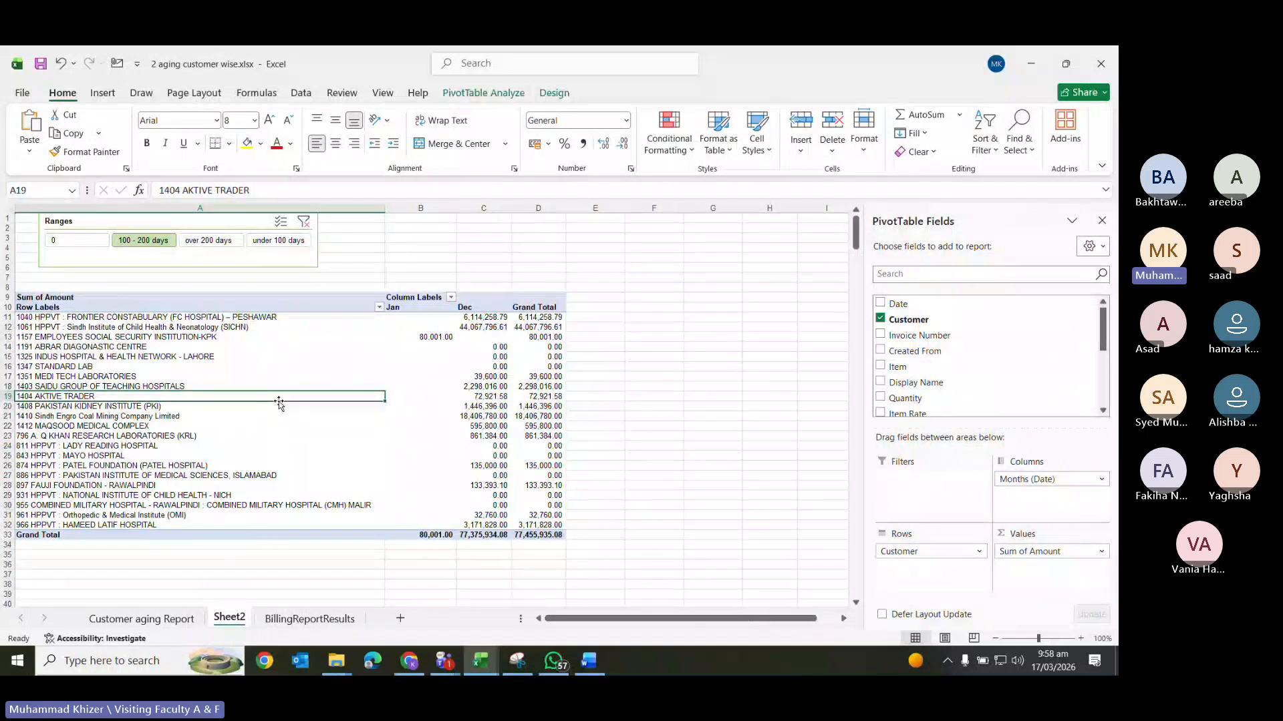
left_click(483, 93)
left_click(349, 139)
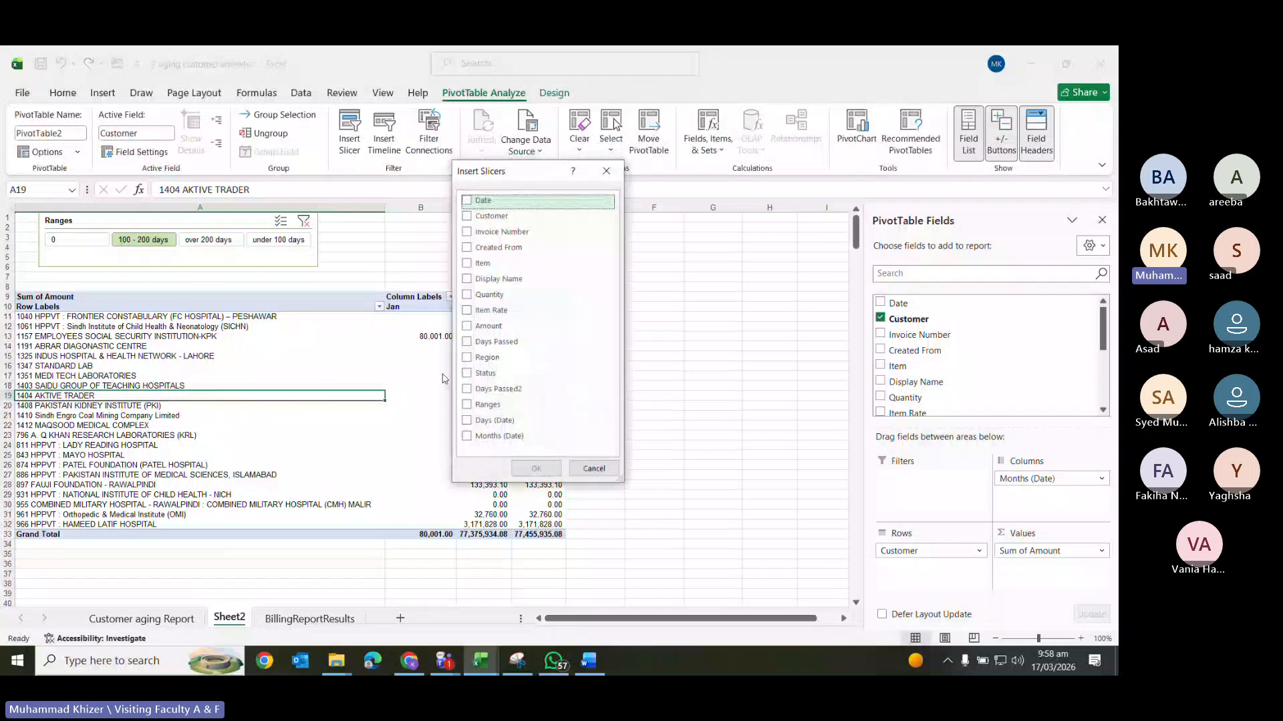
left_click(482, 358)
left_click(535, 469)
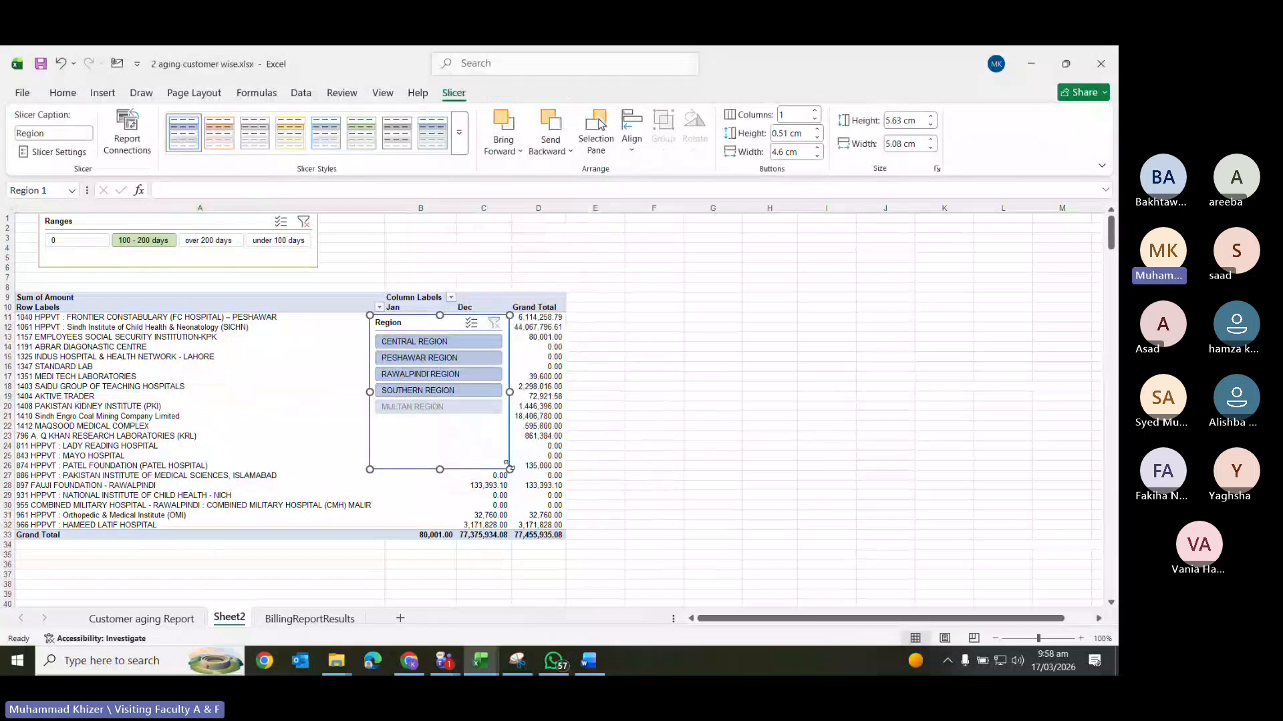
- Lay out the Region slicer in 3 columns, resize it to about 8.53 by 2.16 cm, and place it beside the Ranges slicer
left_click_drag(525, 410, 527, 411)
left_click_drag(429, 319, 407, 206)
left_click(815, 111)
left_click(815, 111)
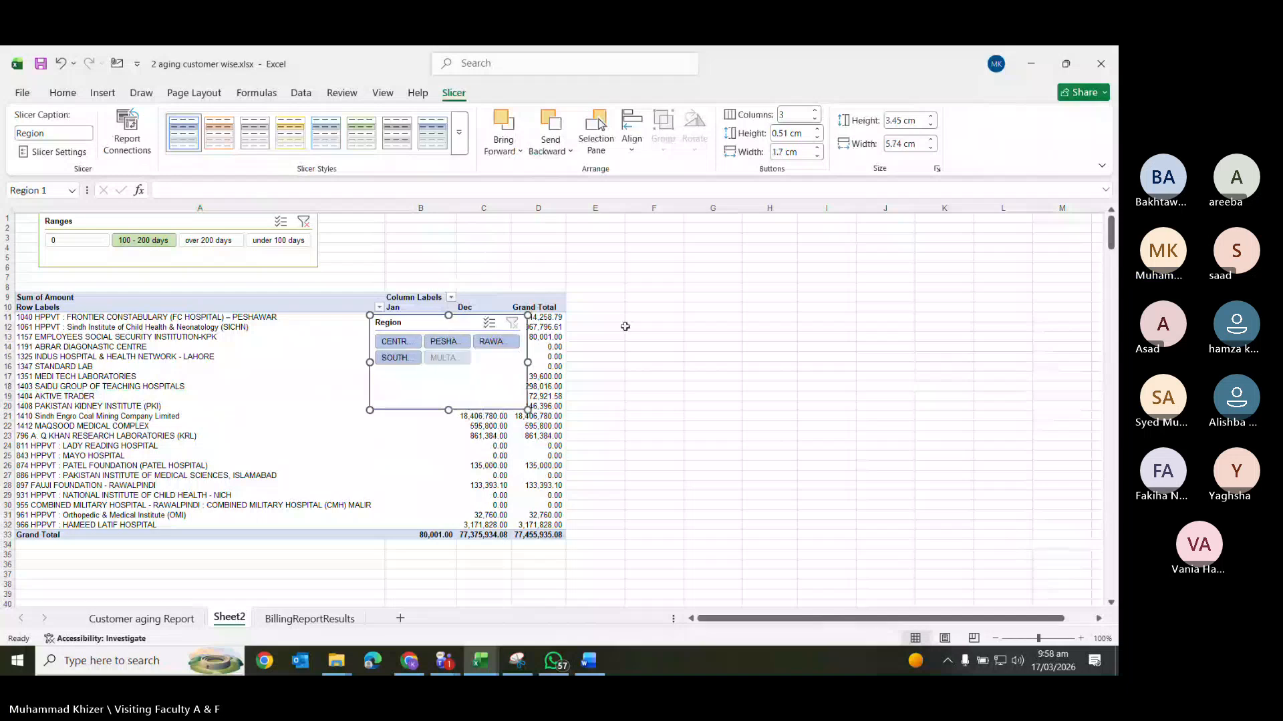
left_click_drag(528, 410, 604, 374)
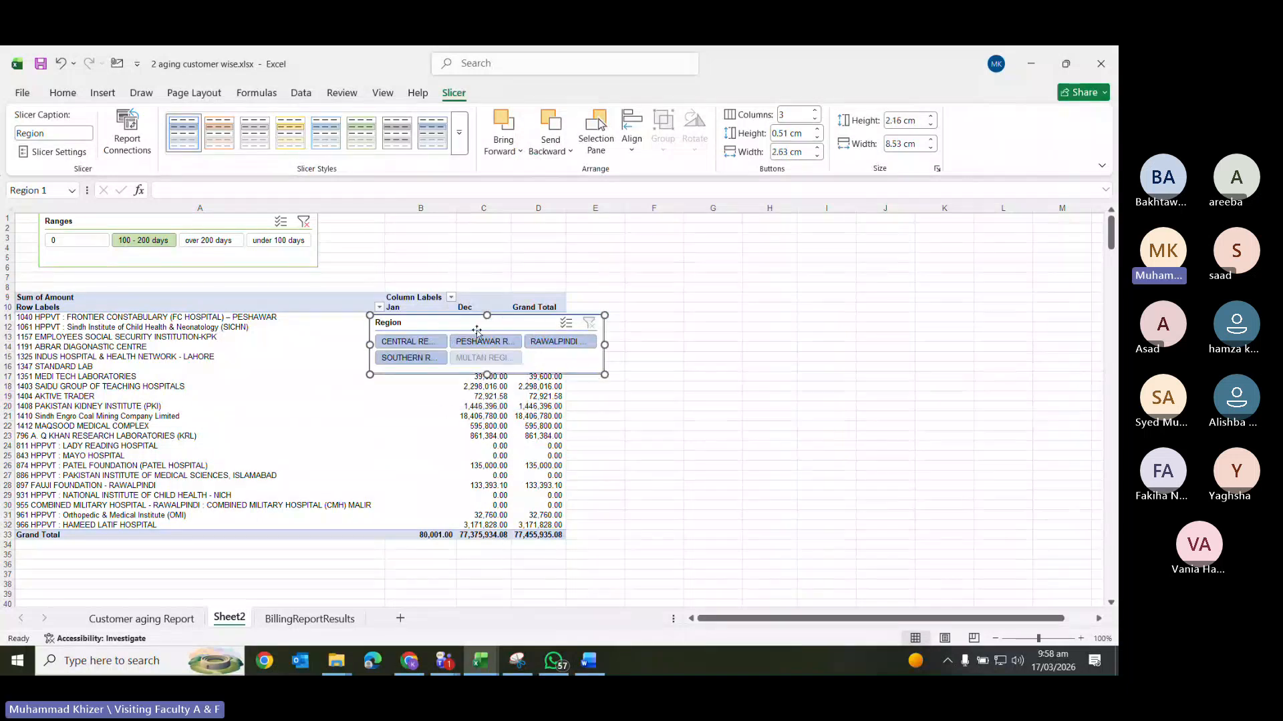
left_click_drag(476, 328, 452, 227)
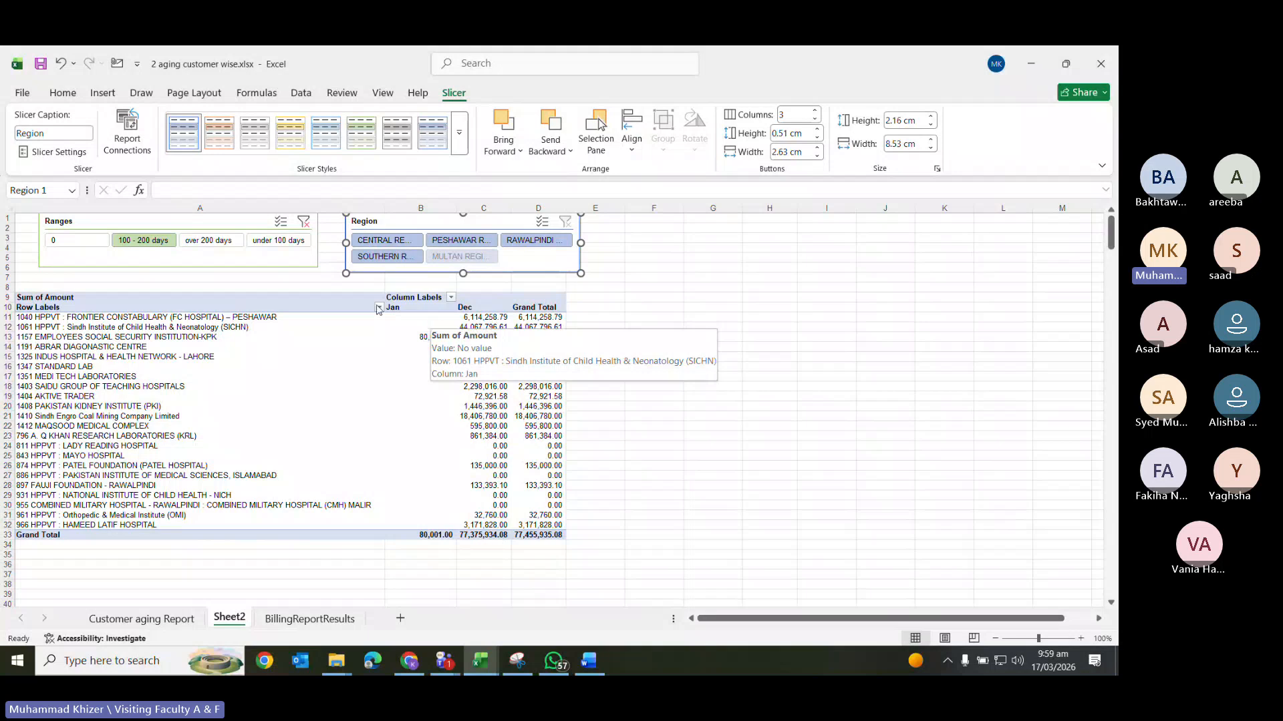
- Filter the pivot table to the Rawalpindi region and move the Region slicer clear of the Ranges slicer
left_click(156, 258)
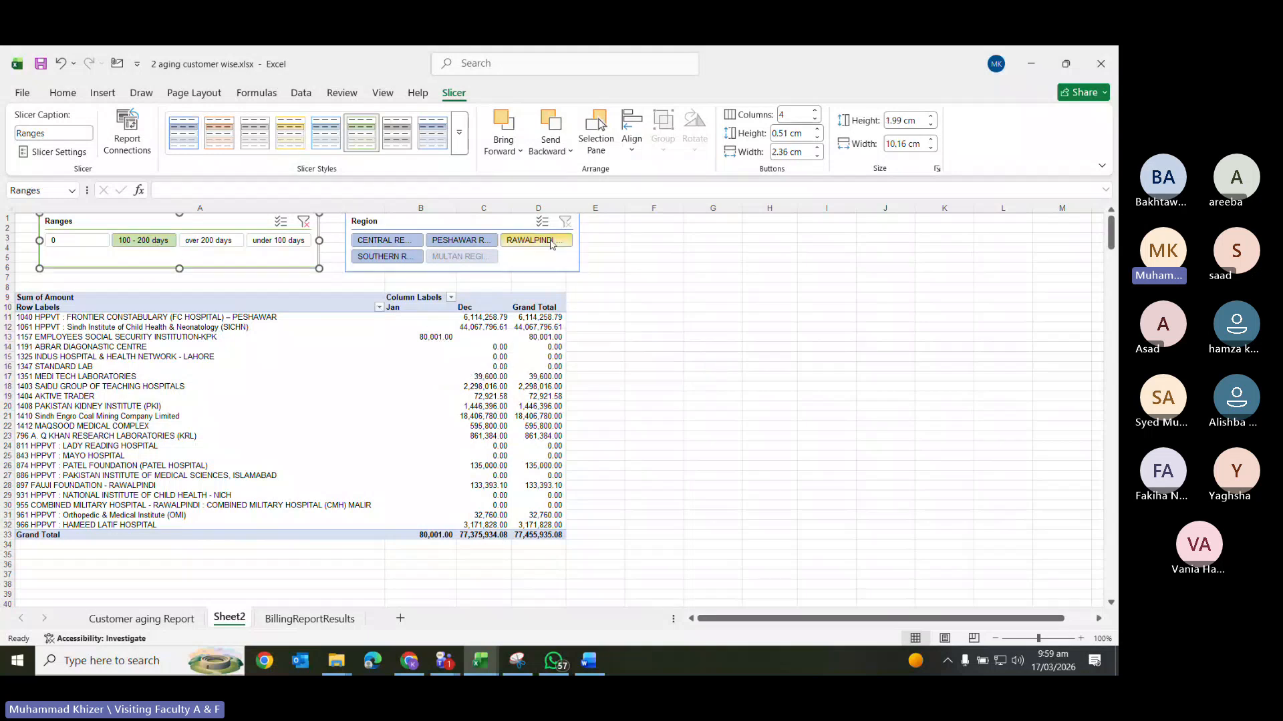
left_click(534, 240)
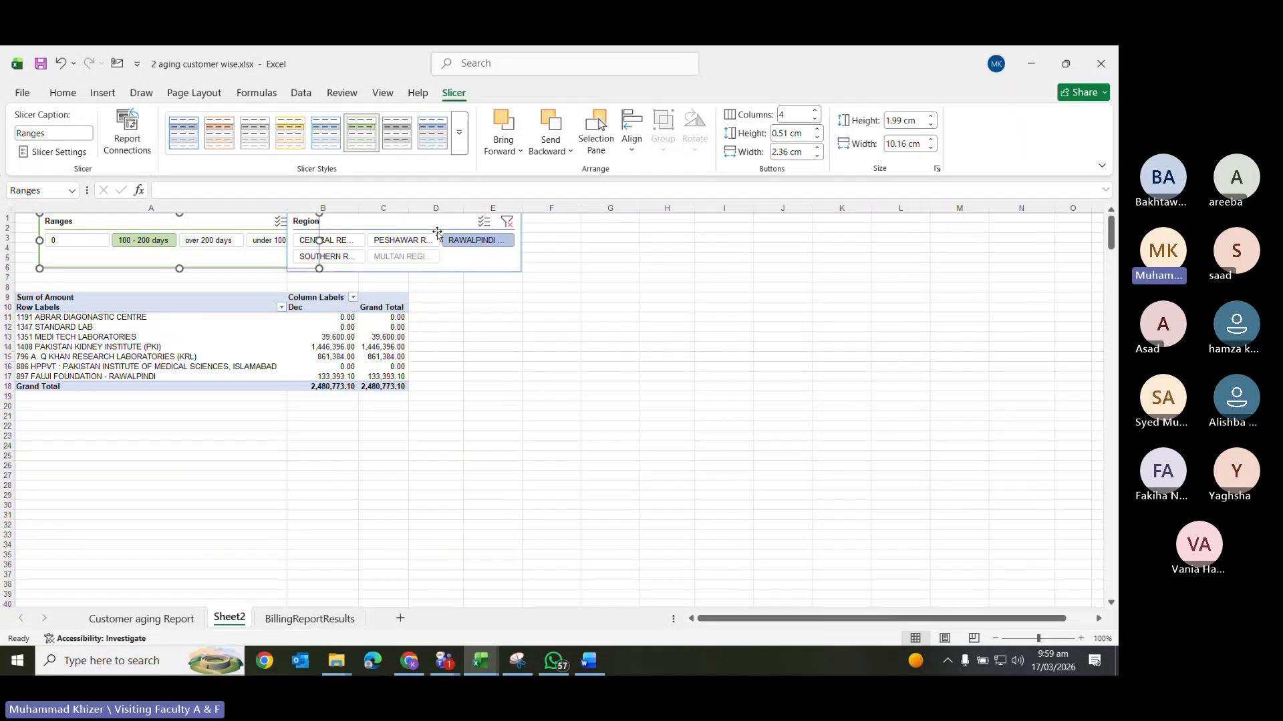
left_click_drag(437, 234, 510, 236)
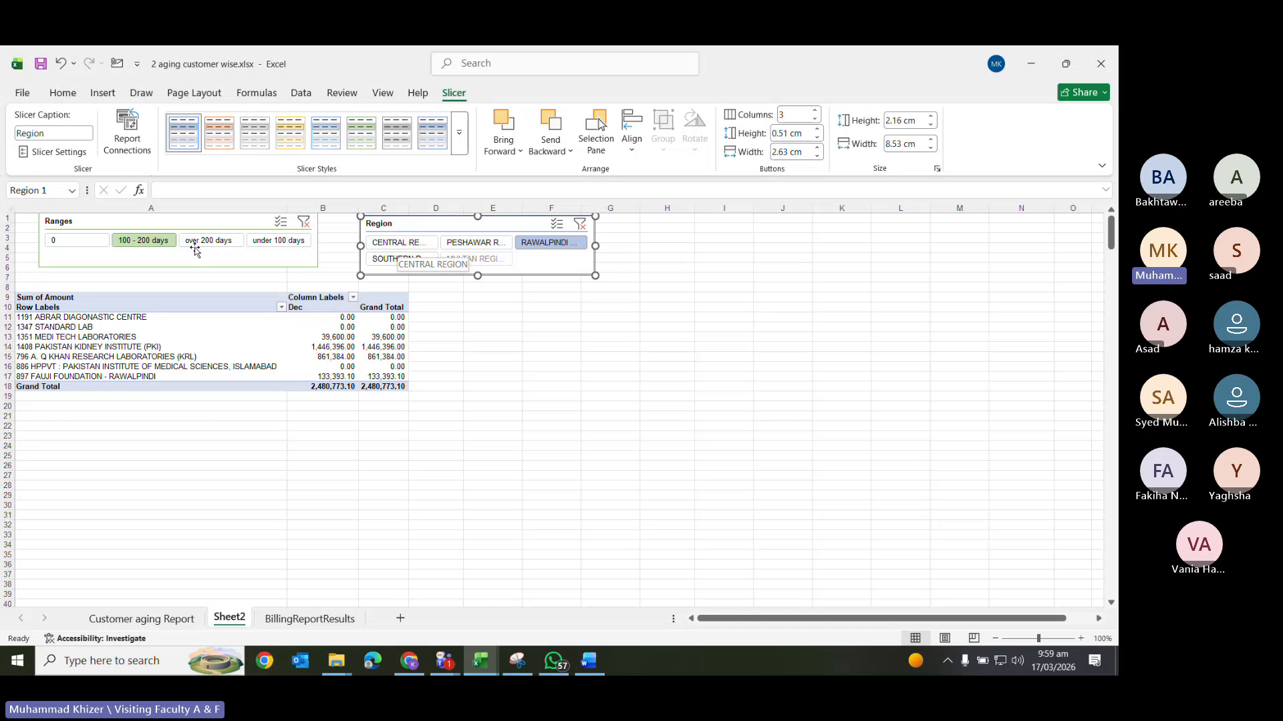
- Filter the pivot table to under 100 days and CENTRAL REGION, keeping the Region slicer close beside the Ranges slicer
left_click(279, 241)
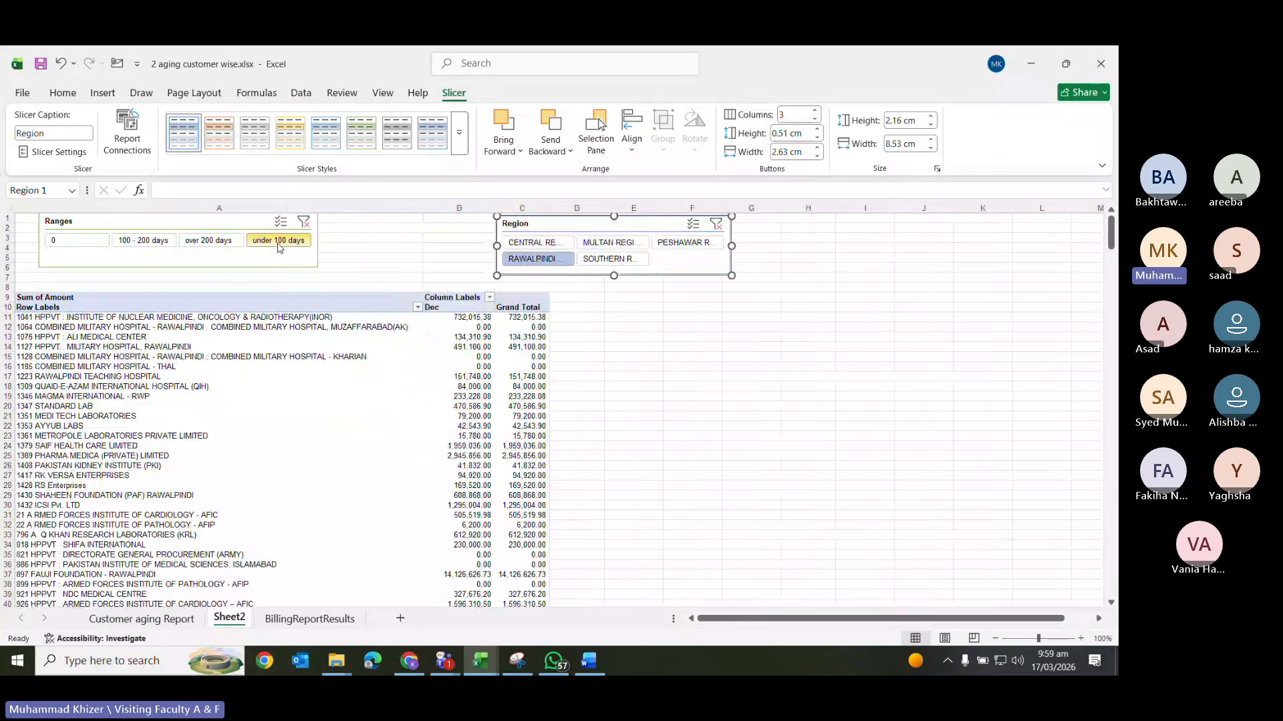
left_click(369, 477)
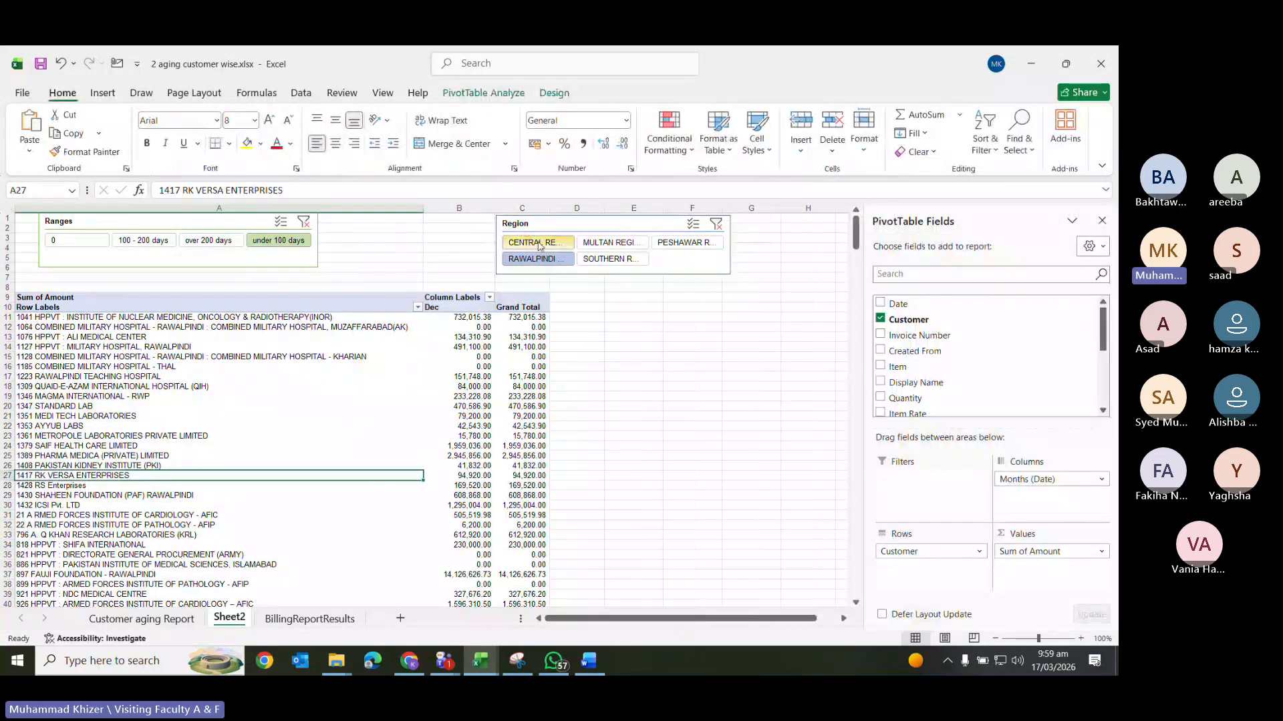
left_click_drag(537, 223, 516, 221)
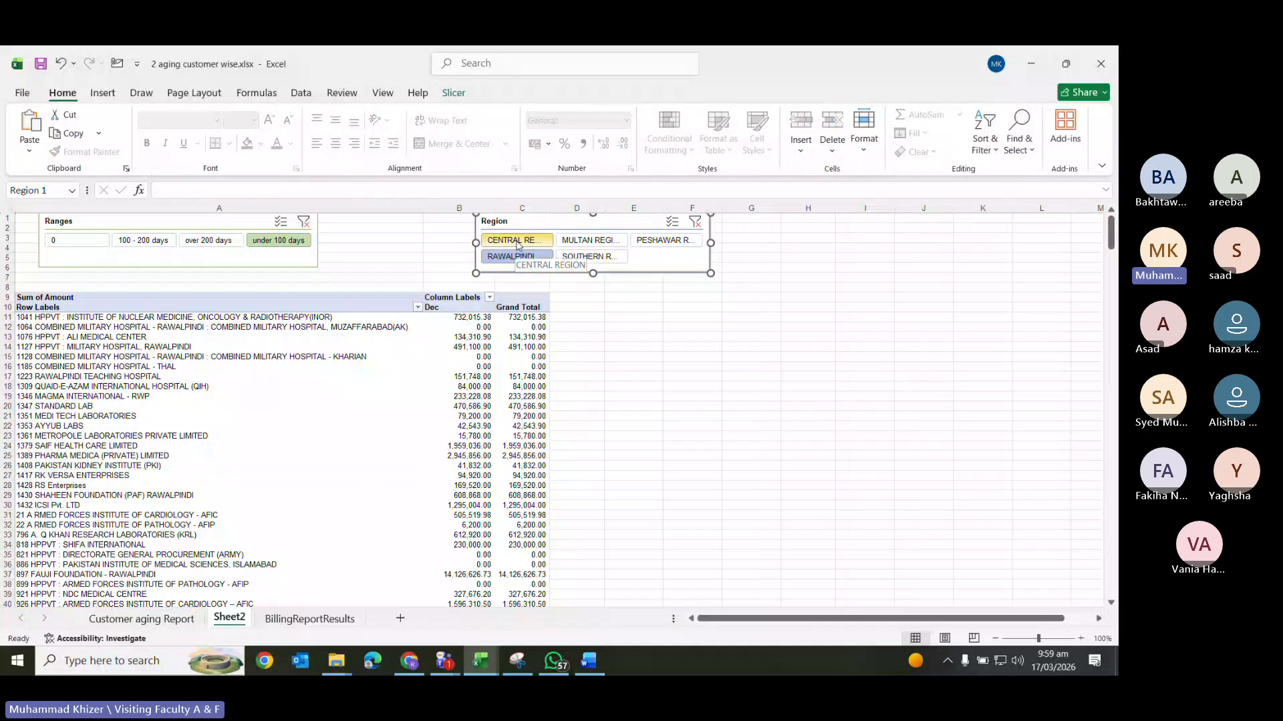
left_click(518, 246)
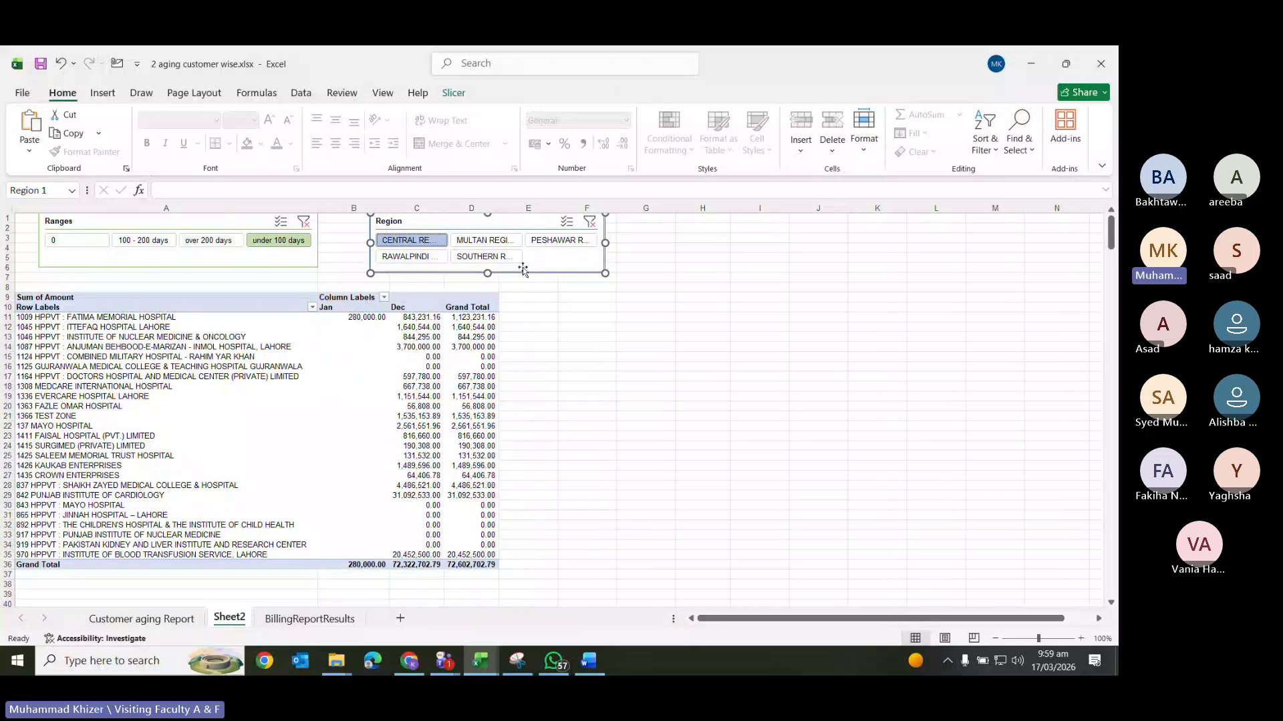
left_click_drag(403, 227, 377, 228)
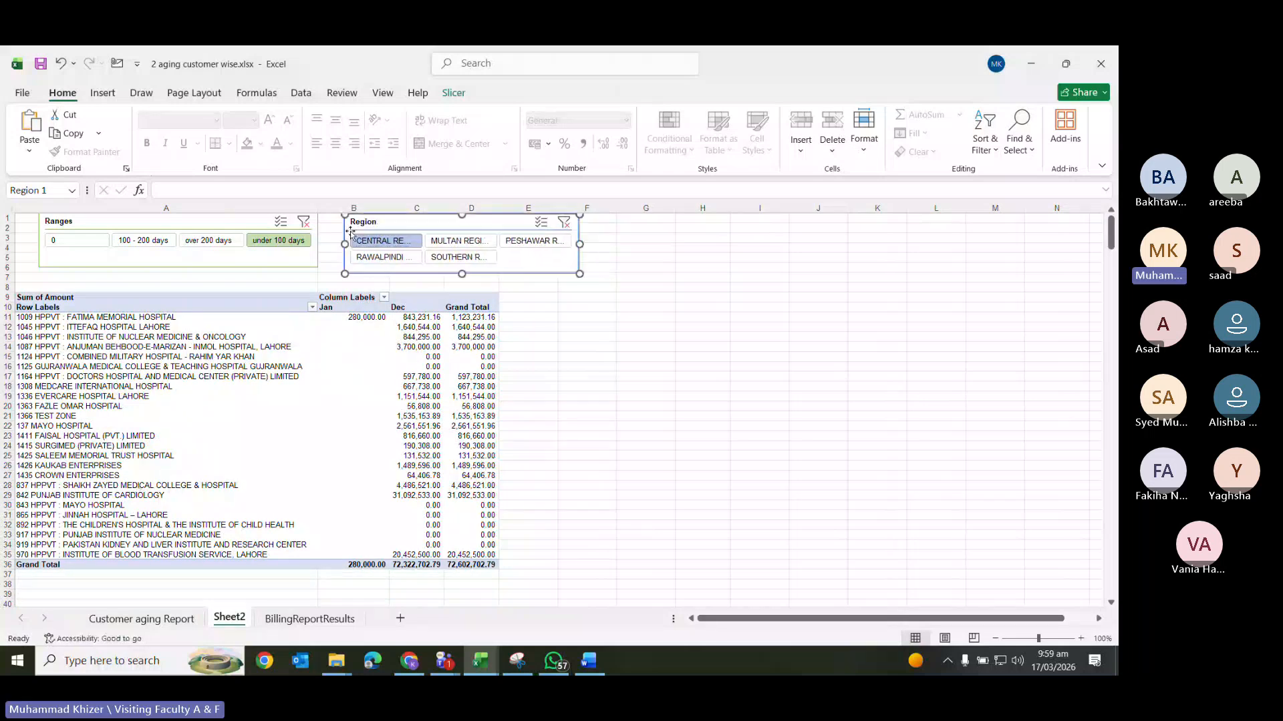
- Clear the filters of both the Ranges and Region slicers
left_click(303, 222)
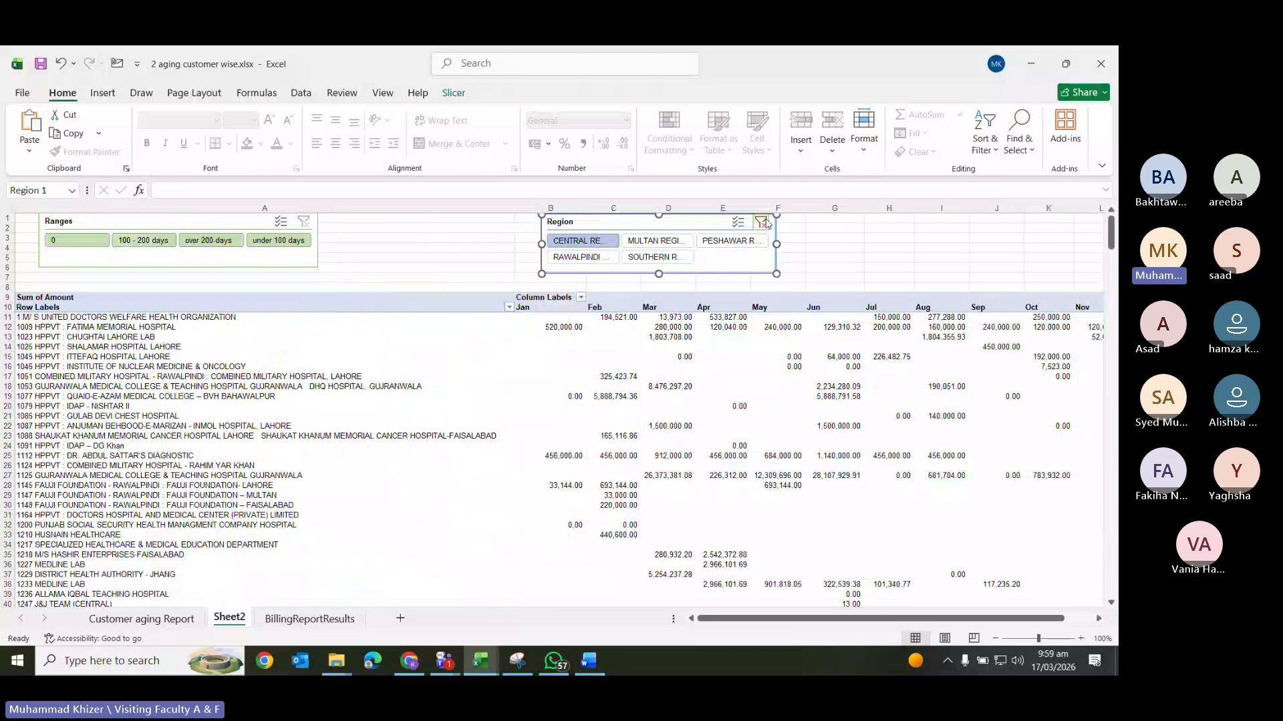
left_click_drag(684, 232, 355, 211)
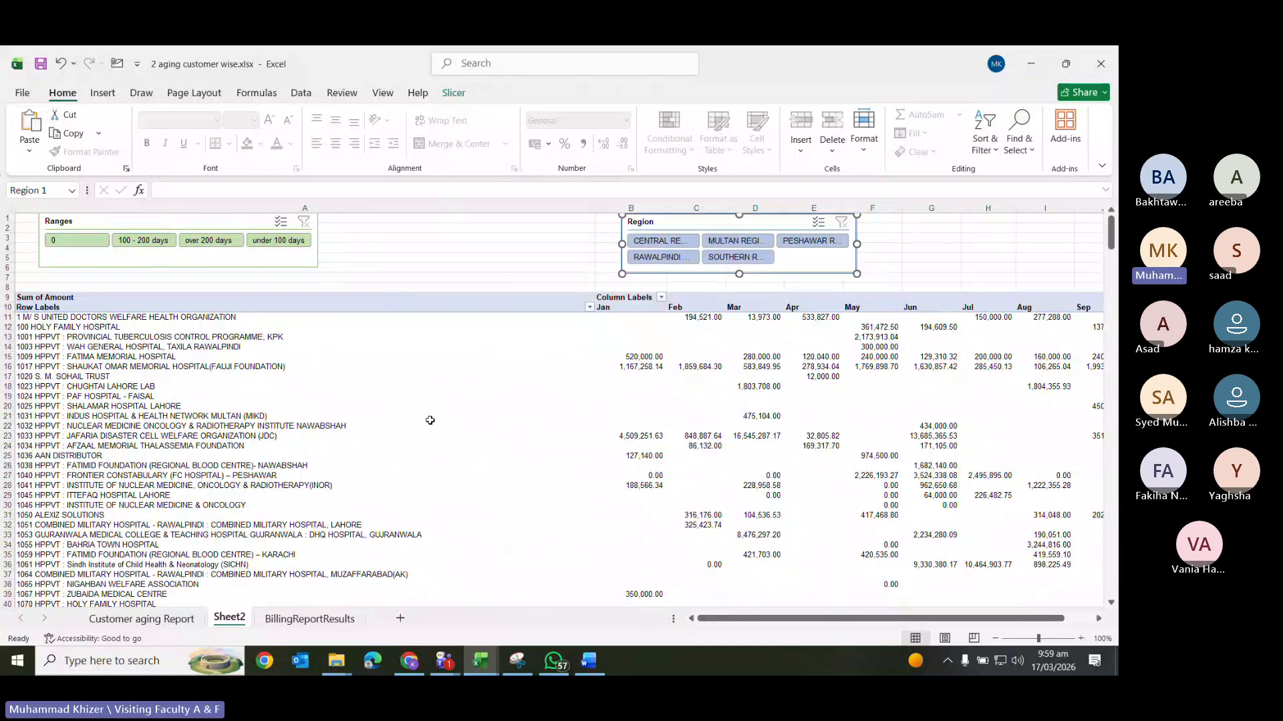
- Examine the customers and monthly amounts in the unfiltered Sheet2 pivot table against the BillingReportResults source data
left_click(429, 416)
scroll(431, 409, "down", 6)
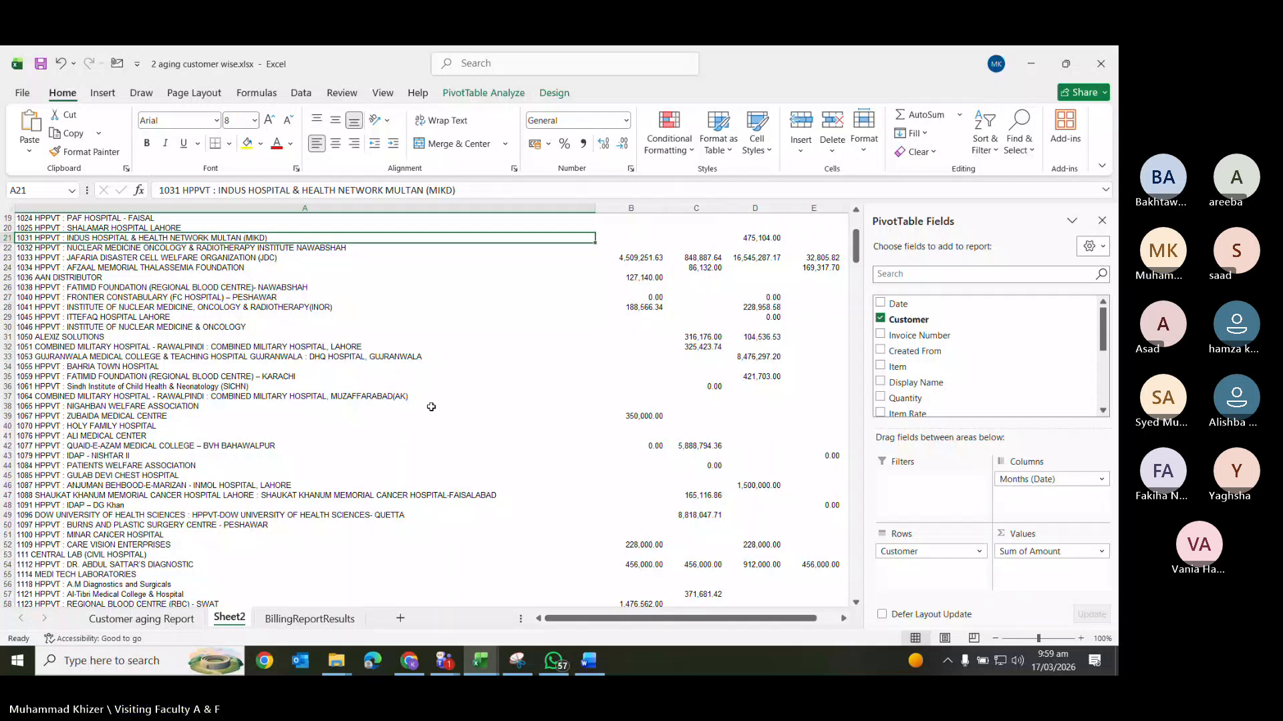
scroll(431, 407, "up", 6)
scroll(425, 380, "down", 3)
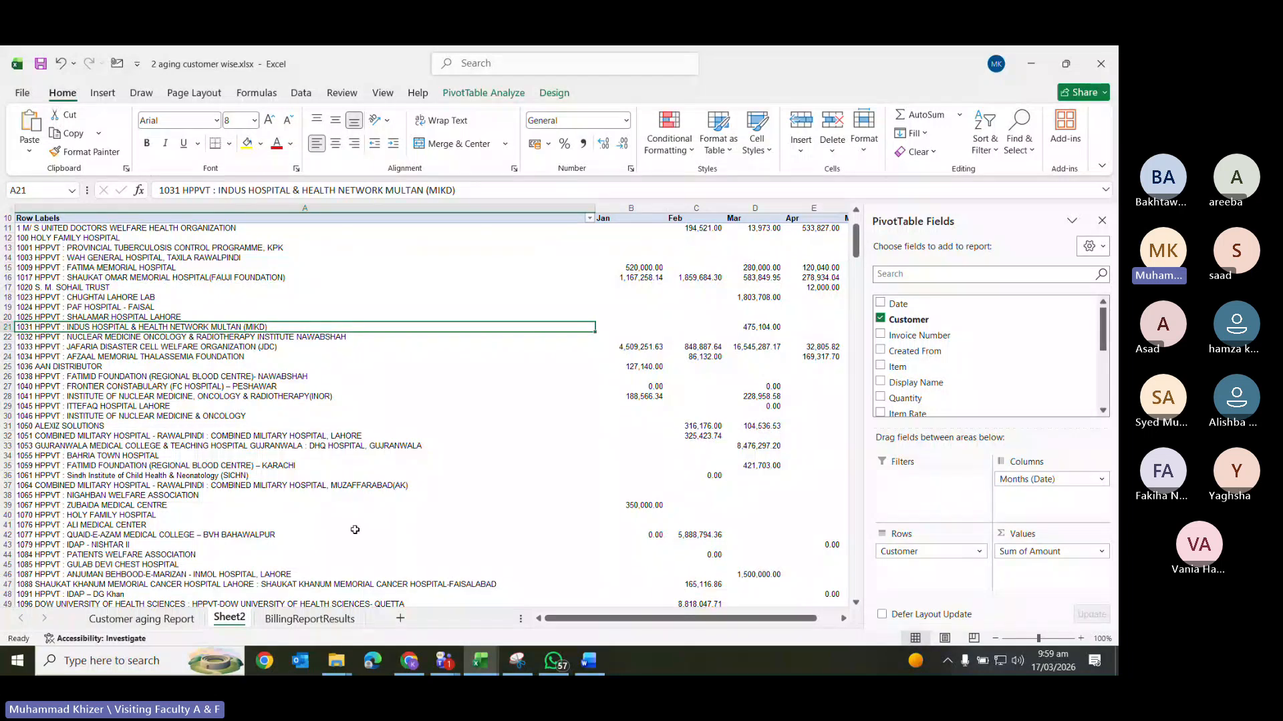
scroll(354, 529, "up", 3)
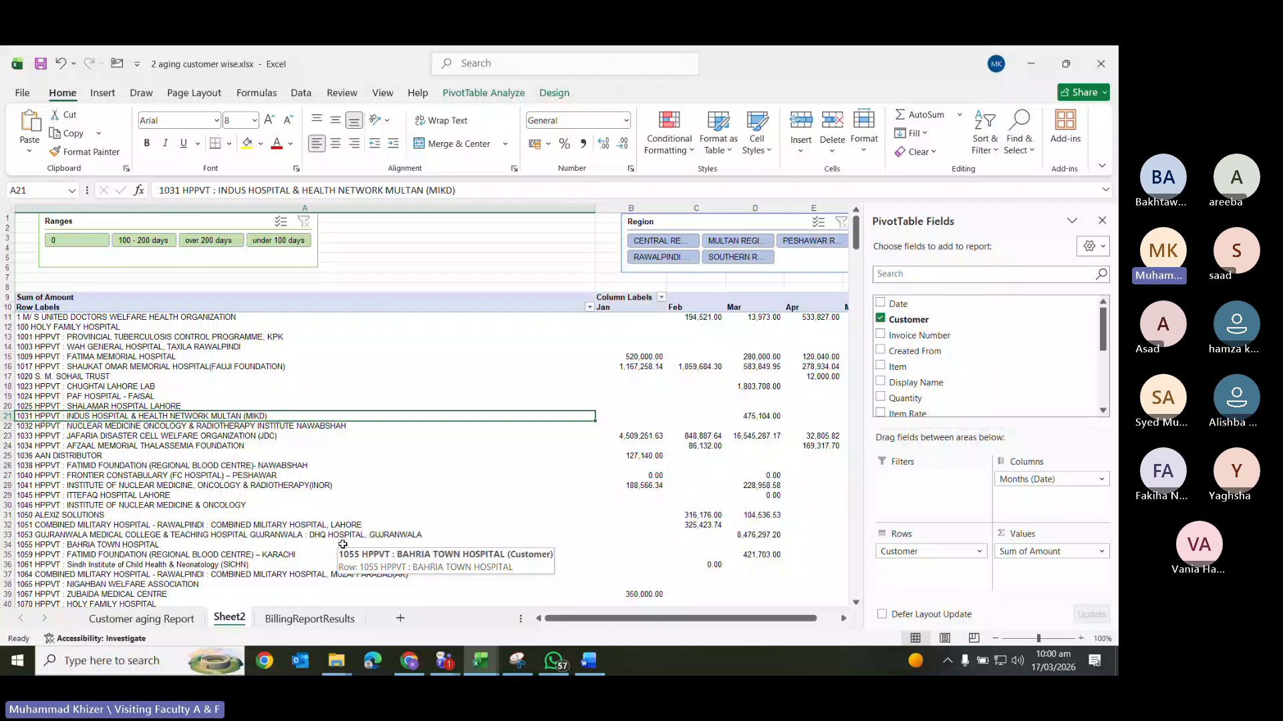
key("ctrl+Page_Down")
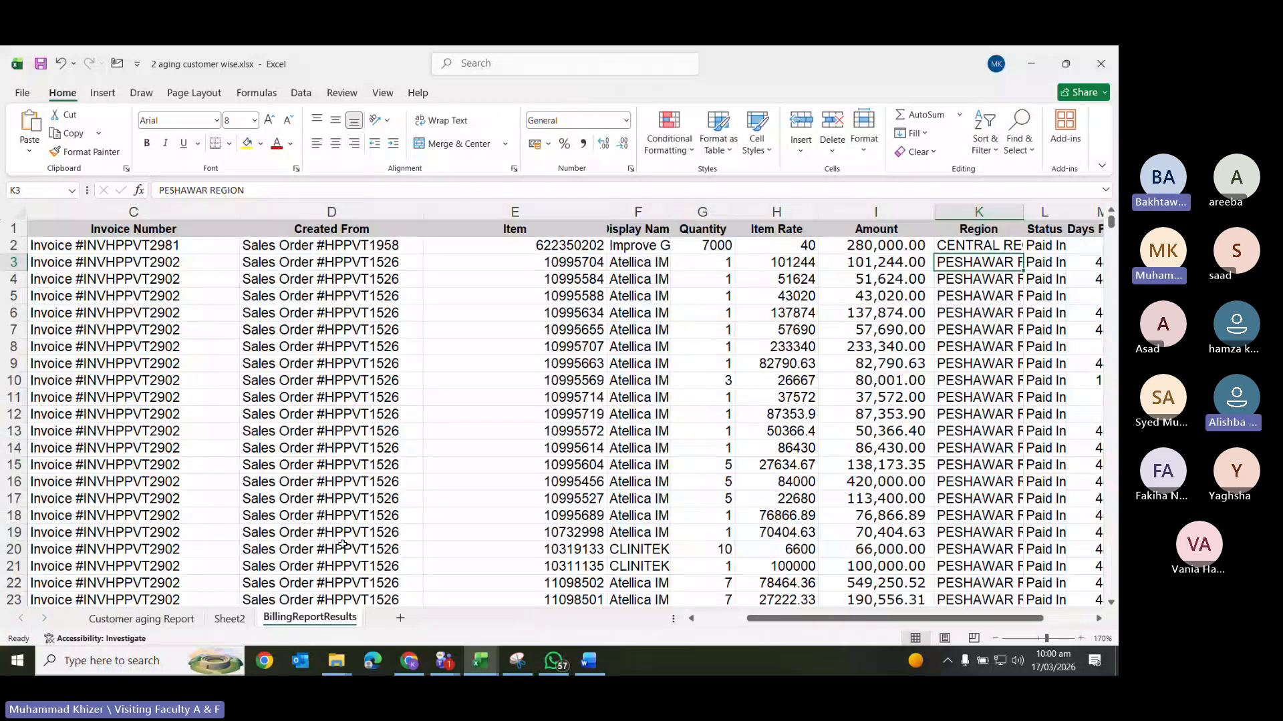
key("ctrl+Page_Up")
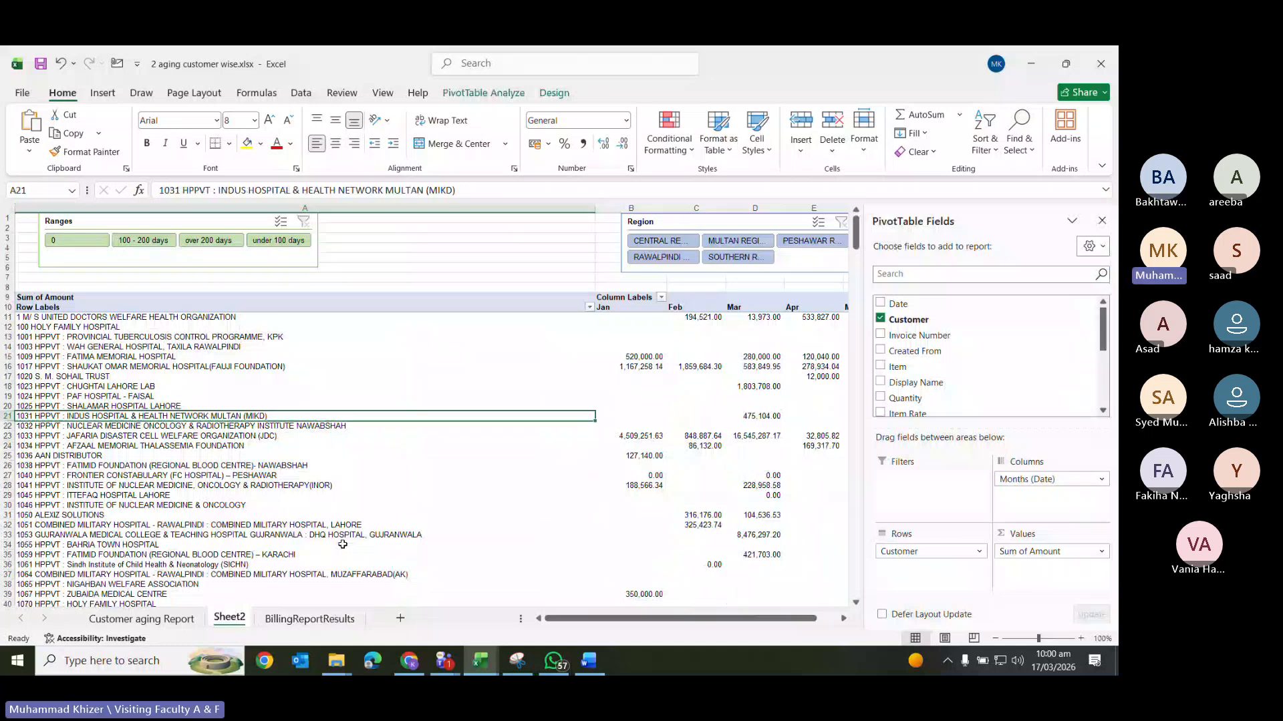
key("ctrl+Page_Down")
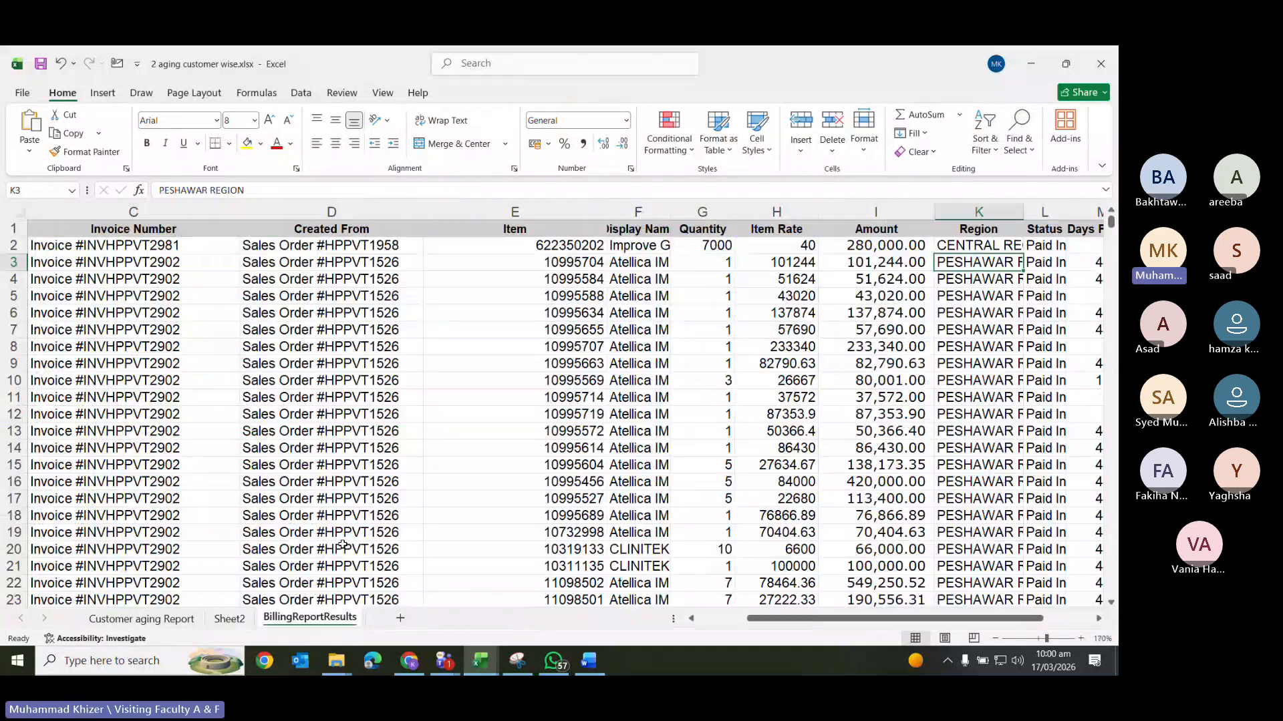
key("ctrl+Page_Up")
- Examine the BillingReportResults columns from Date to Ranges, including the Ranges formula in N2 and the Status value in L2
key("ctrl+Page_Down")
key("Home")
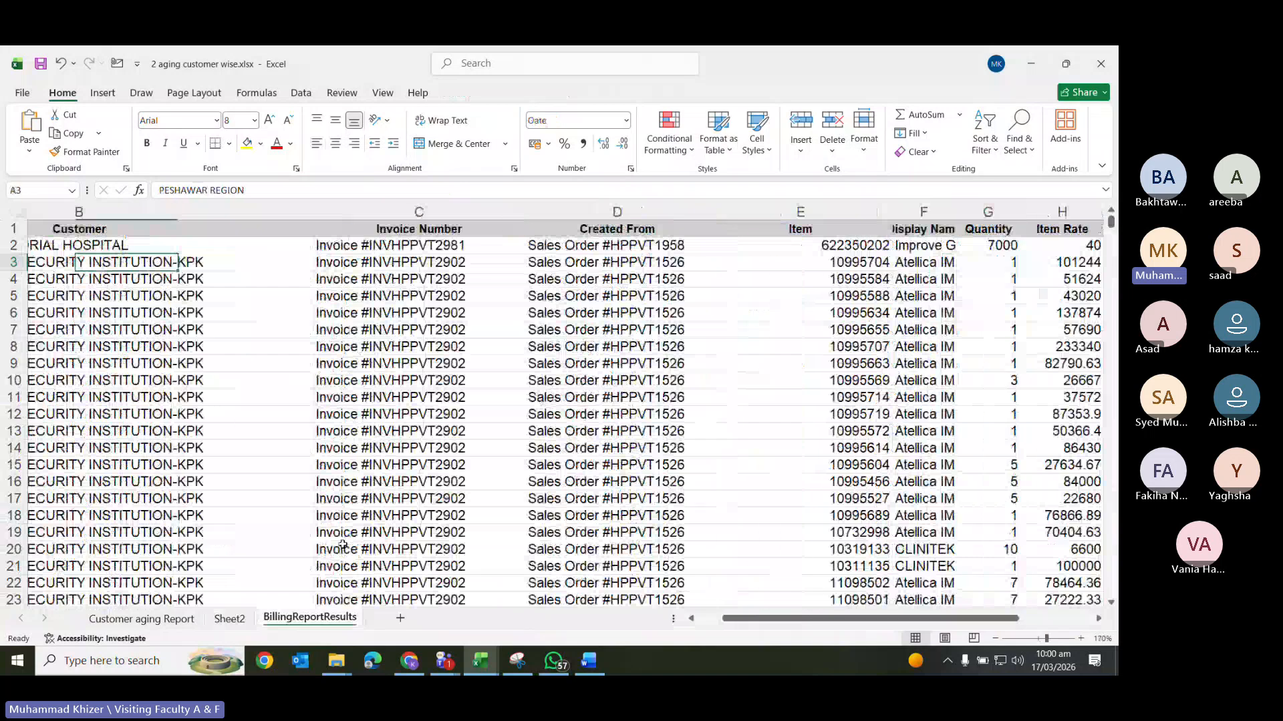
key("ctrl+Home")
key("shift+Right")
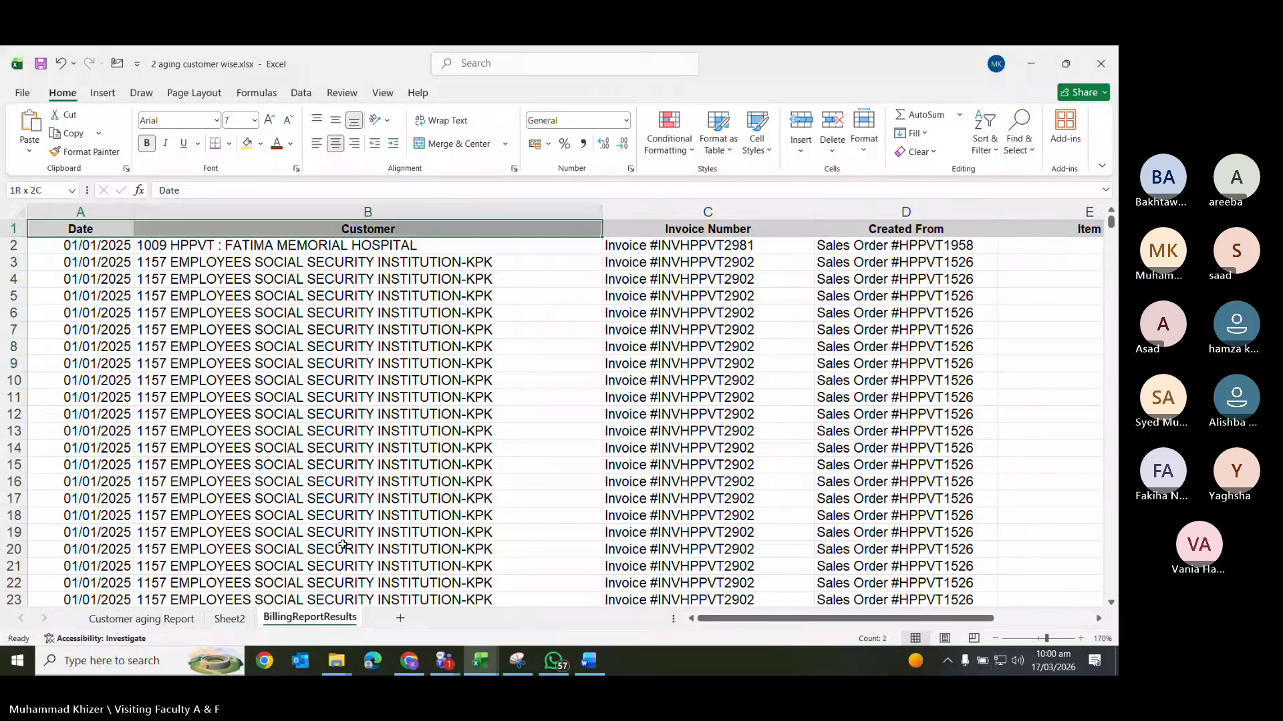
key("ctrl+shift+Right")
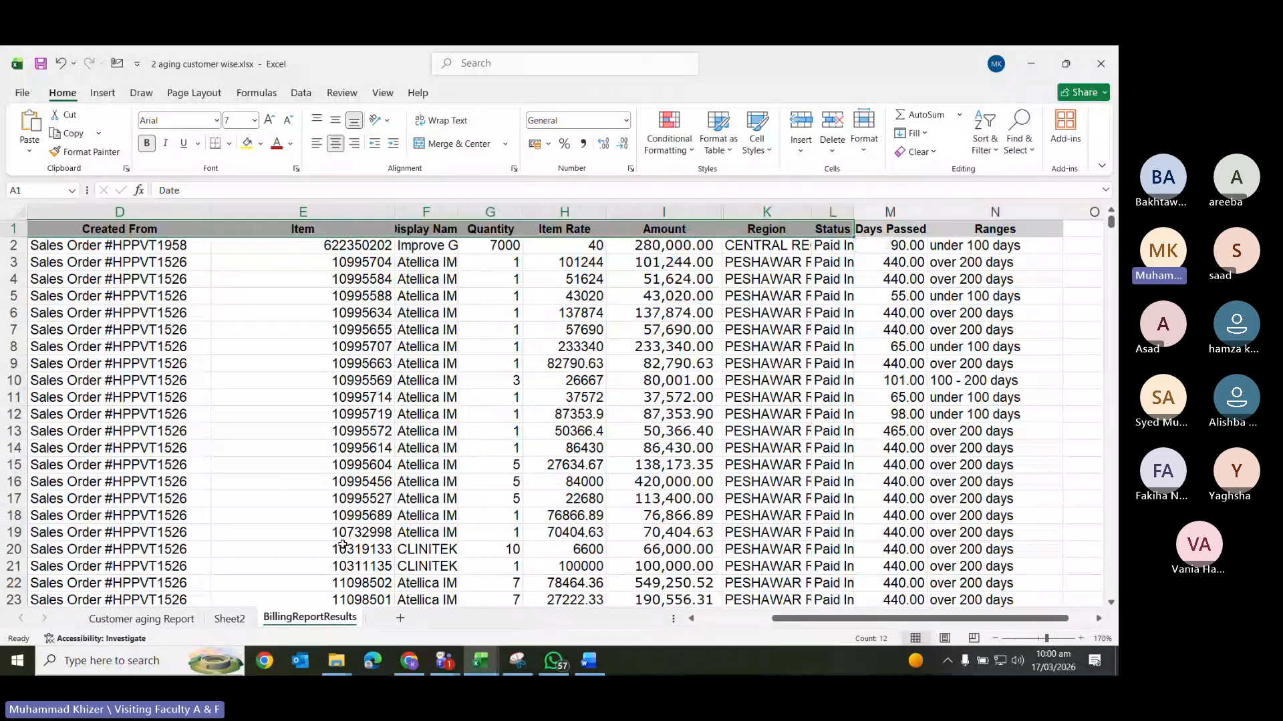
key("Right")
key("ctrl+Right")
key("Down")
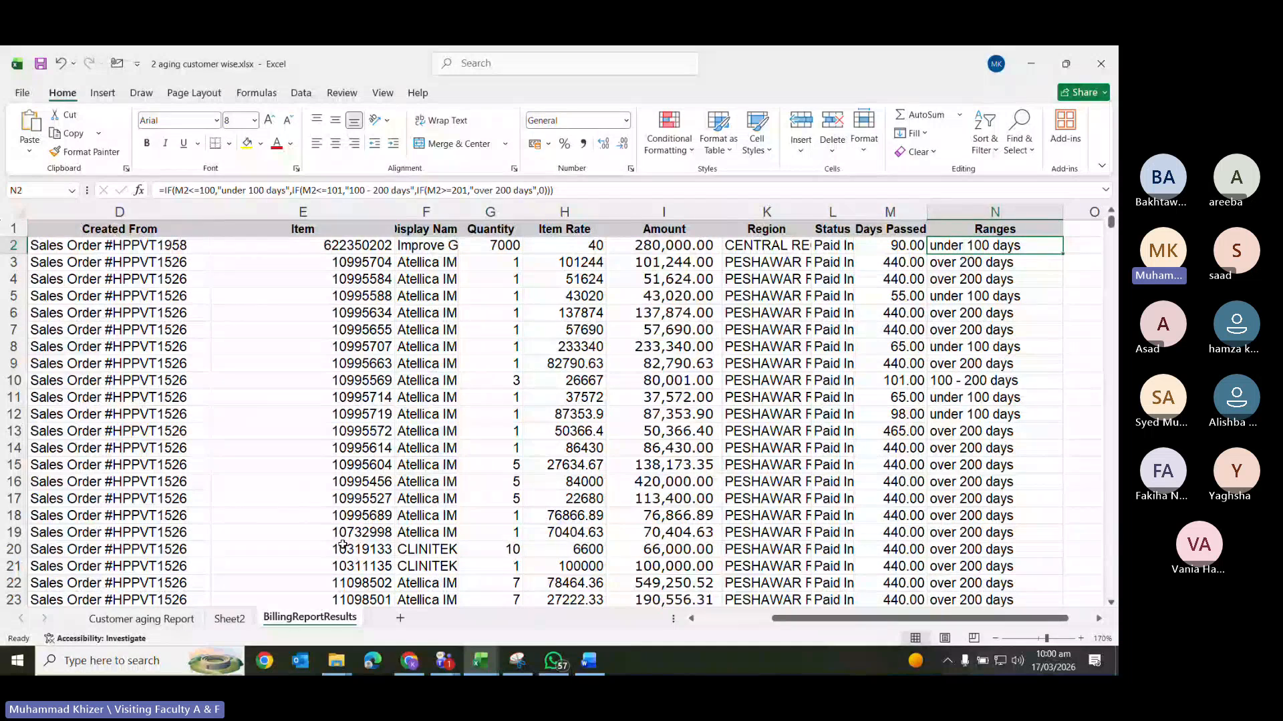
key("Left")
key("Left")
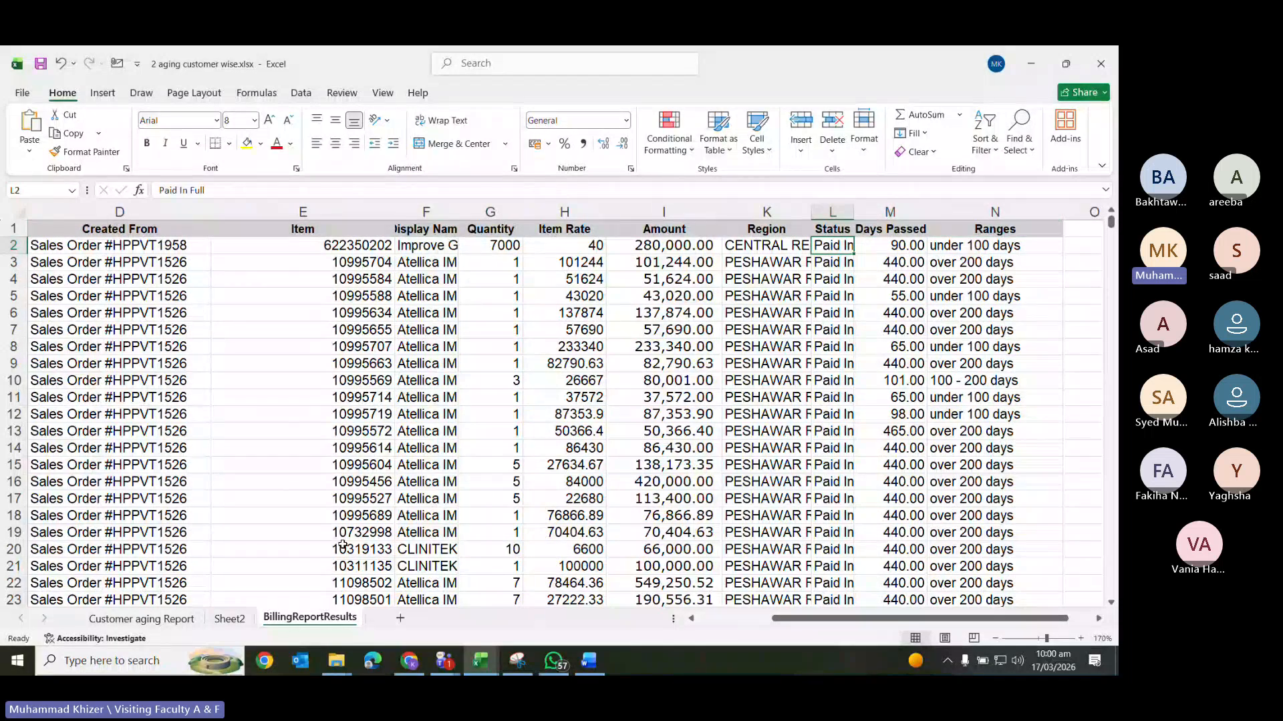
- Copy the BillingReportResults data from the Date through Status columns and paste it into a new blank workbook
key("Up")
key("ctrl+shift+Left")
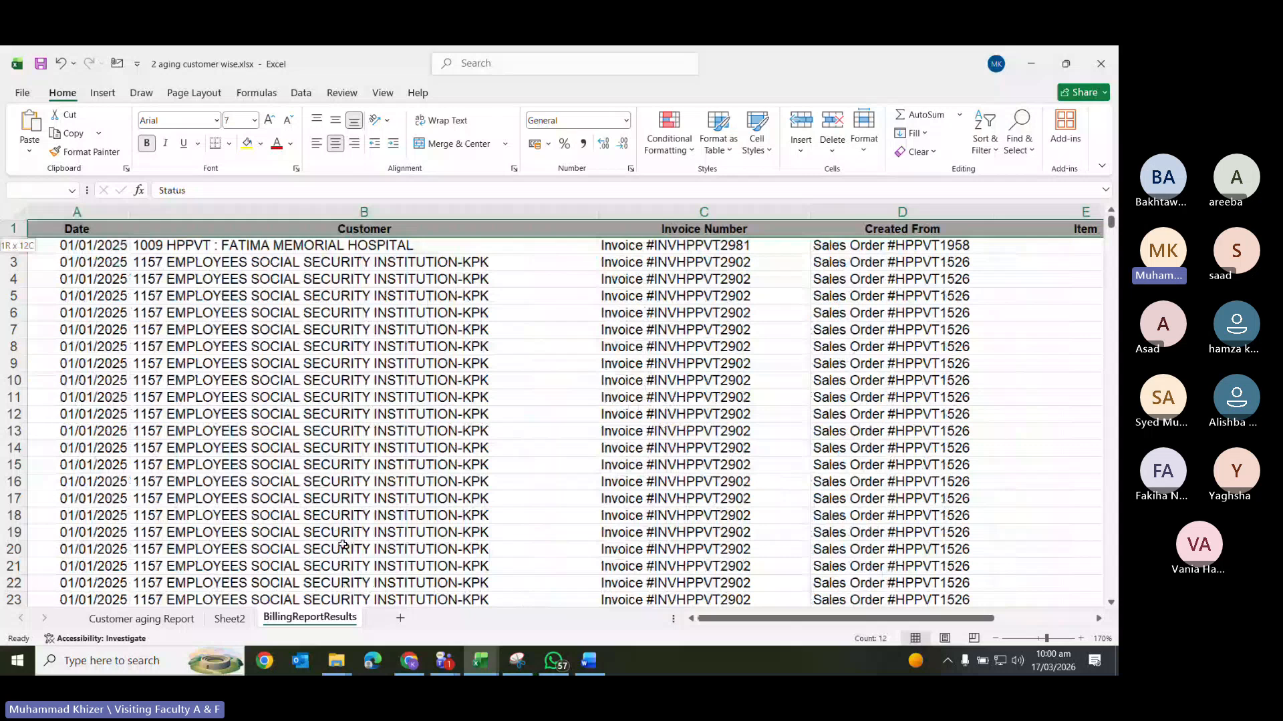
key("ctrl+shift+Down")
key("ctrl+c")
key("ctrl+n")
key("ctrl+v")
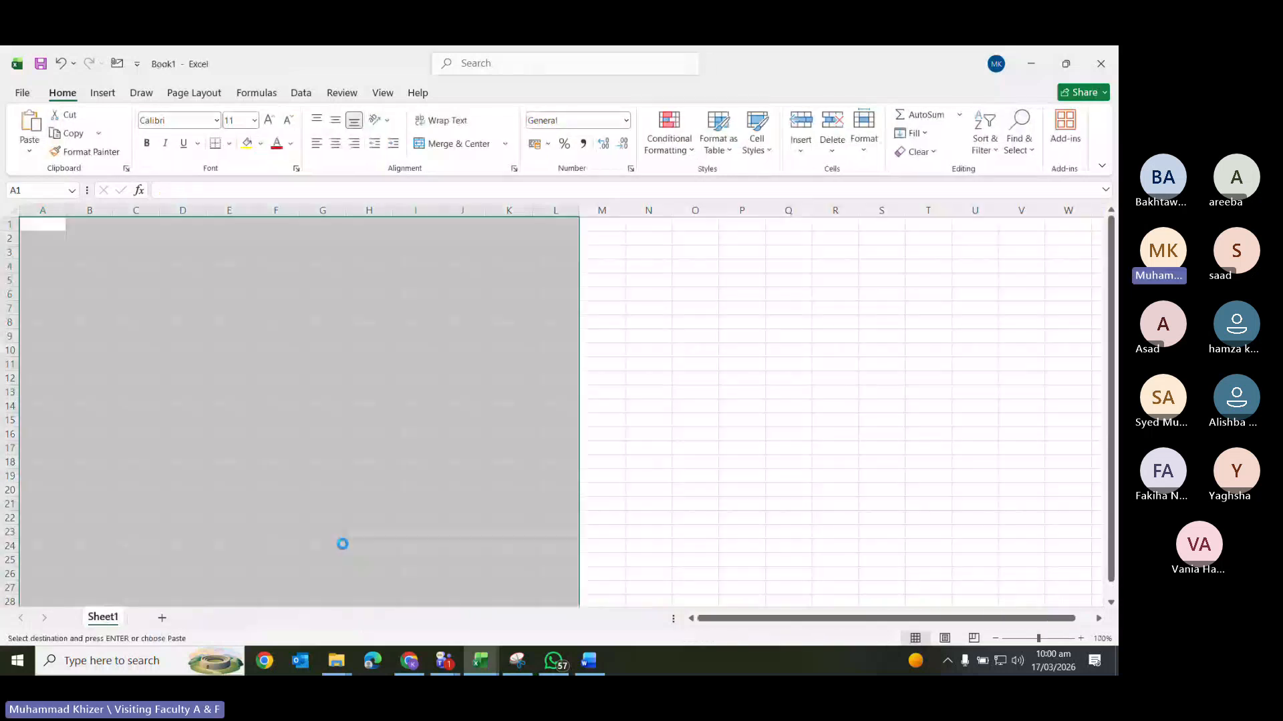
left_click(117, 63)
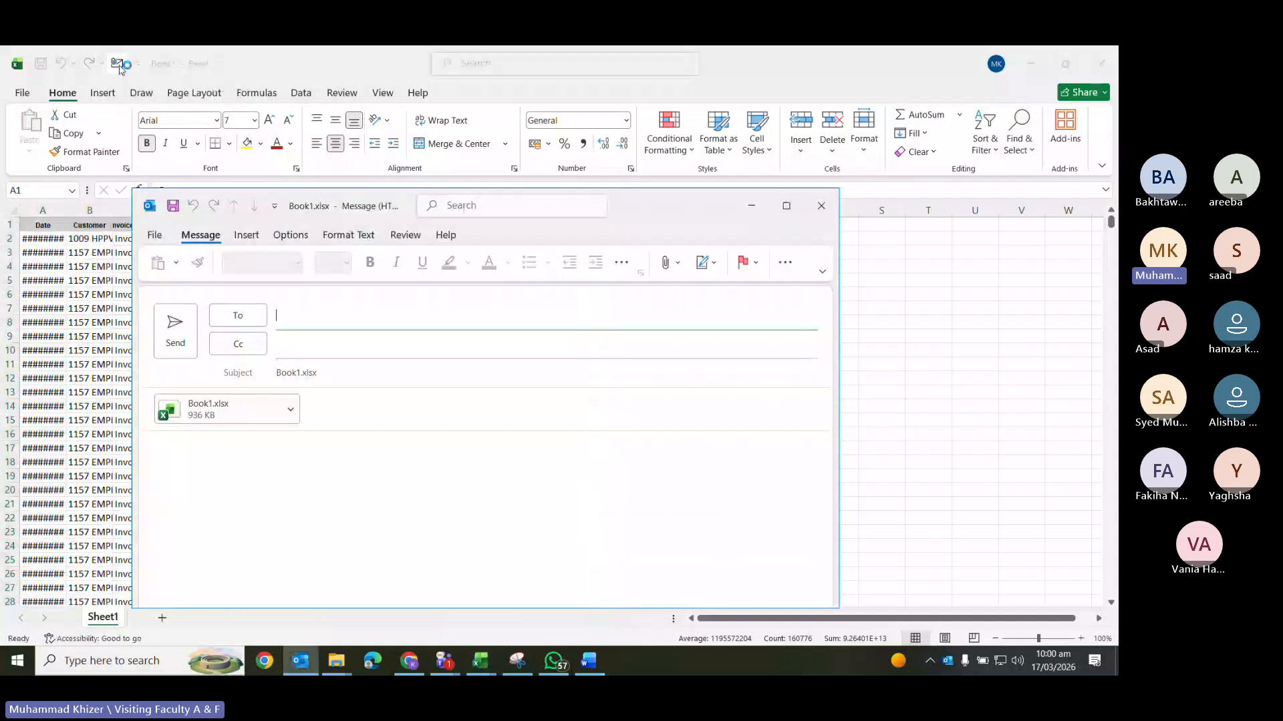
left_click(551, 668)
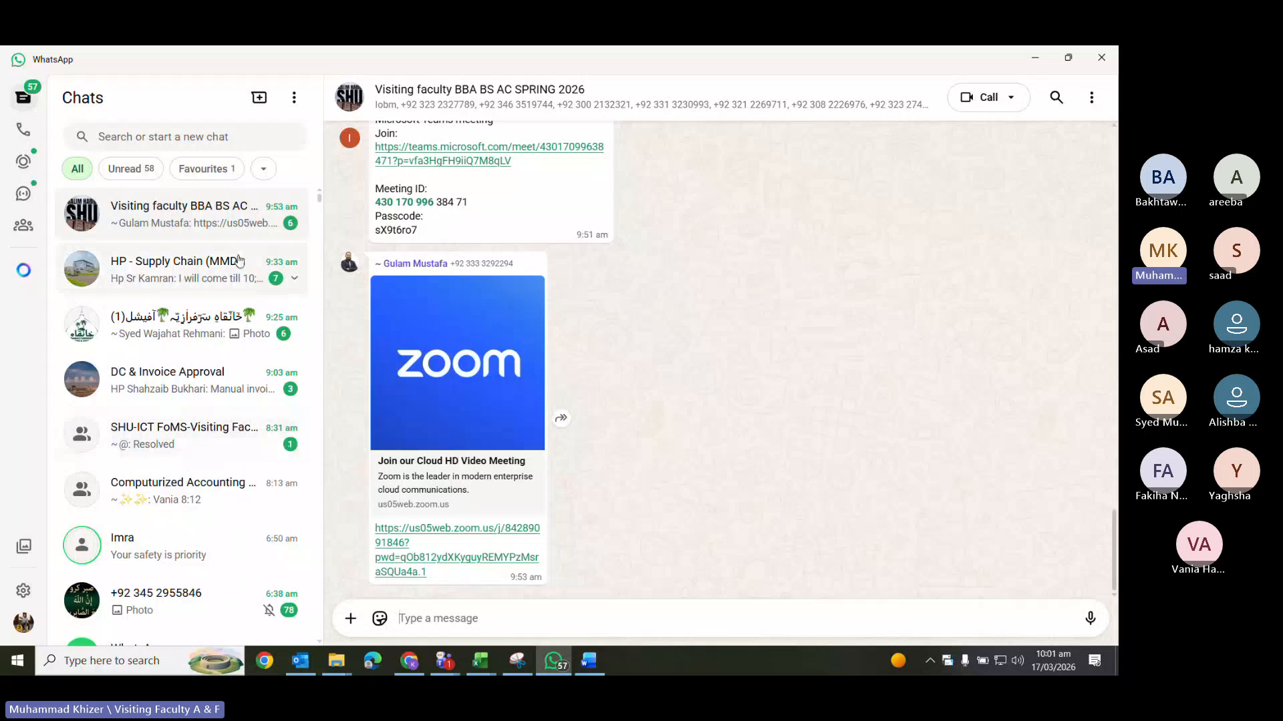
left_click(184, 259)
left_click(184, 225)
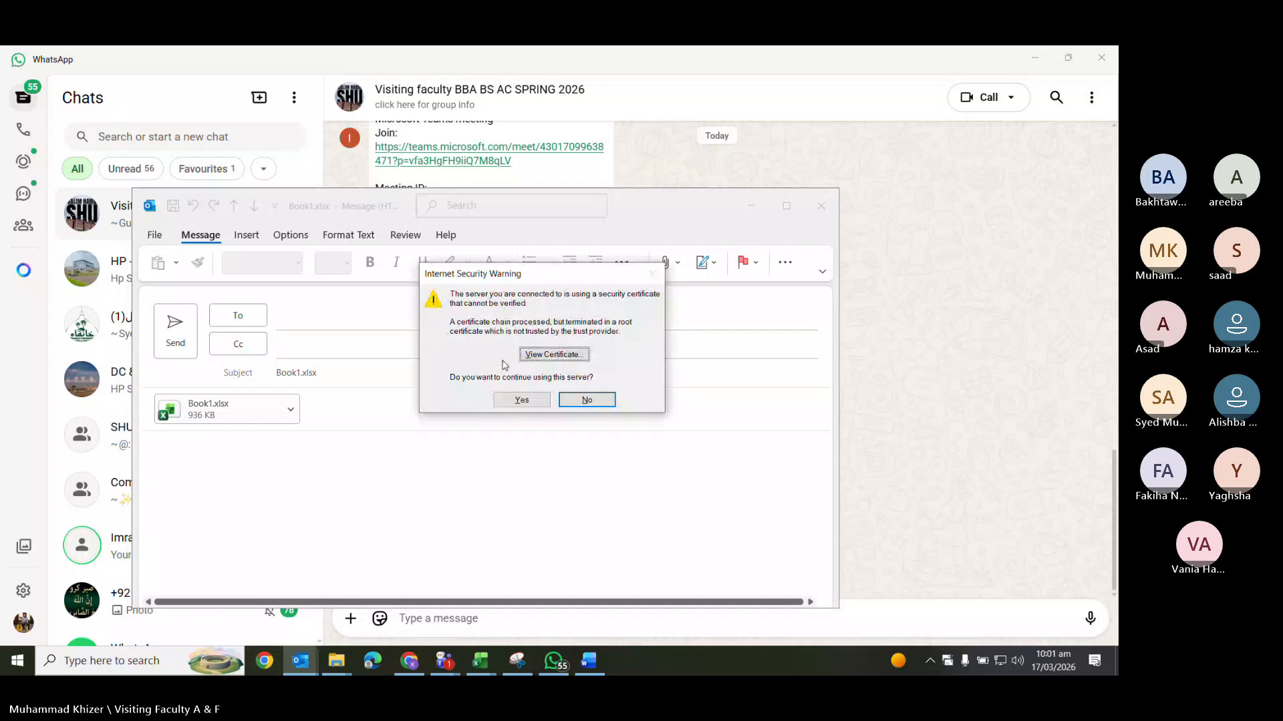
left_click(586, 400)
left_click(312, 661)
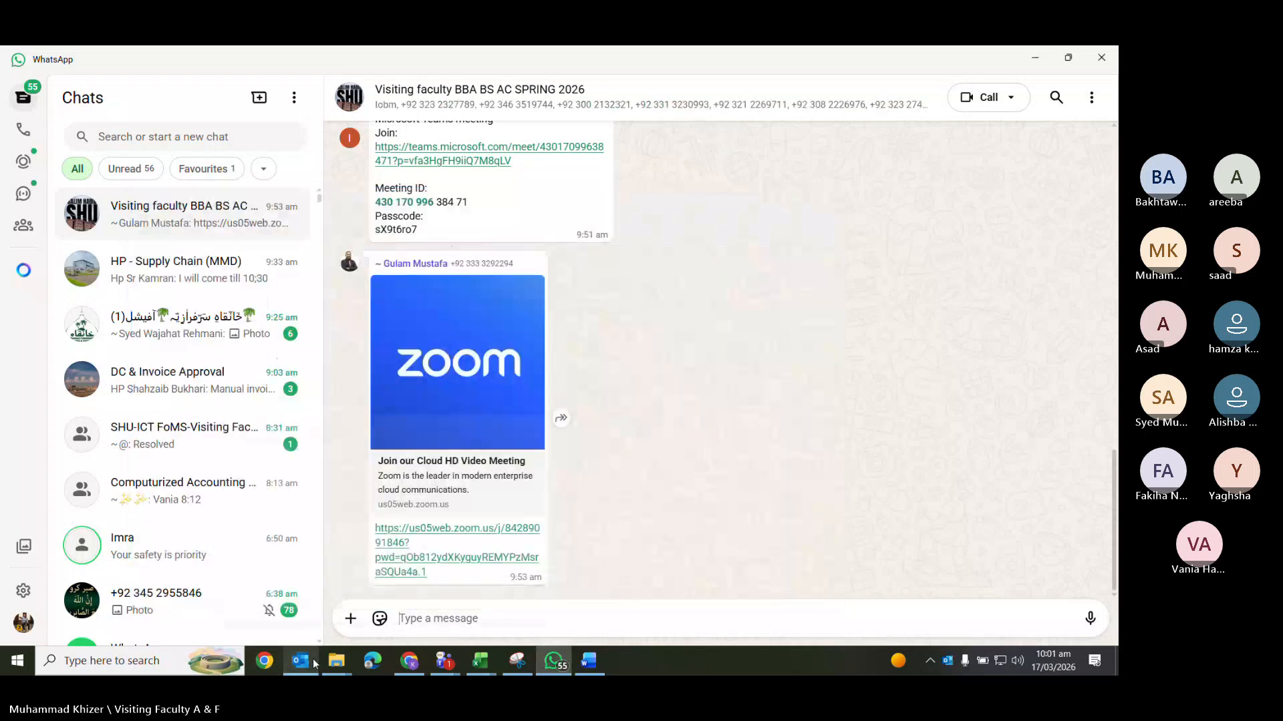
left_click(301, 662)
left_click(819, 203)
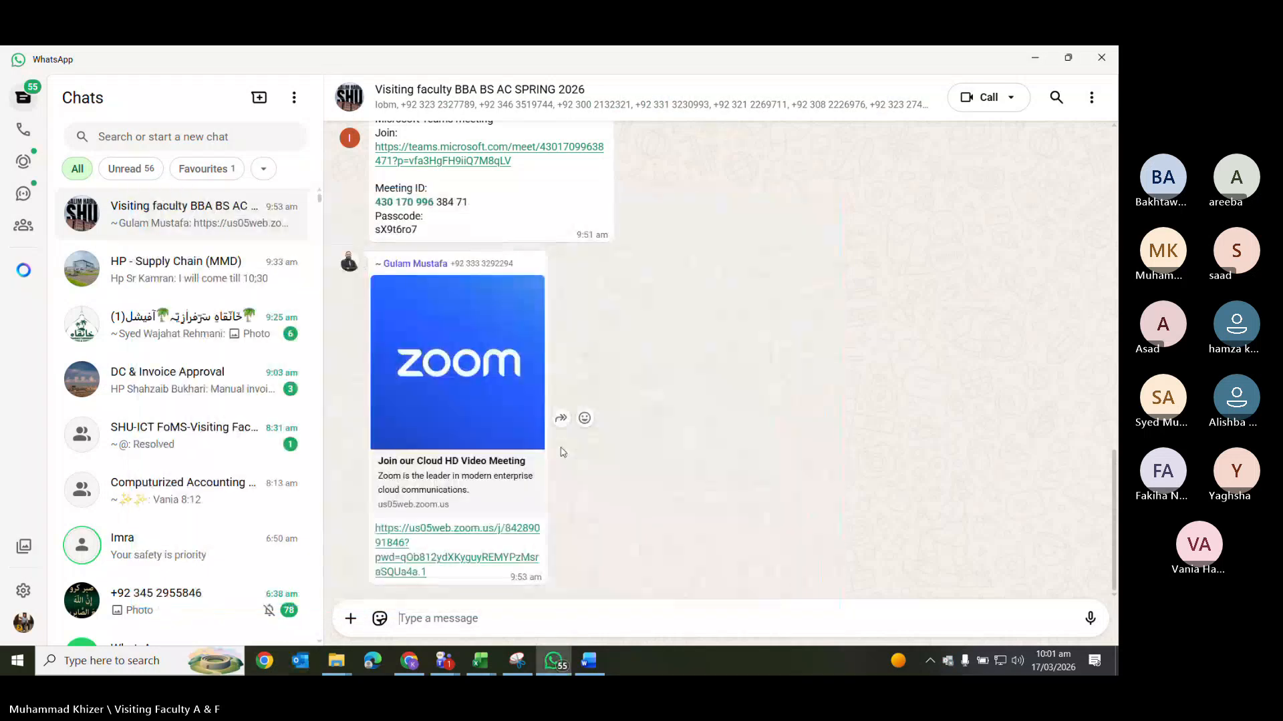
- Open the Computurized Accounting Applications 26 group chat in WhatsApp
key("alt+Tab")
key("alt+Tab")
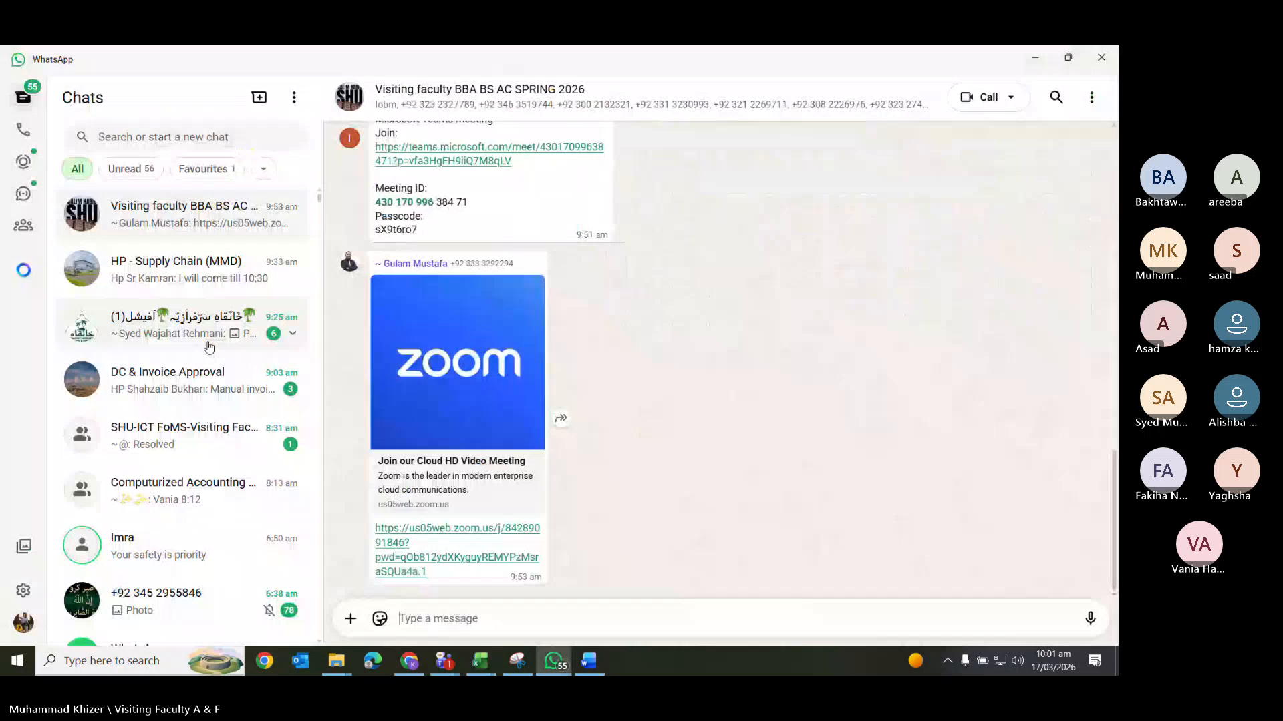
left_click(180, 441)
left_click(181, 508)
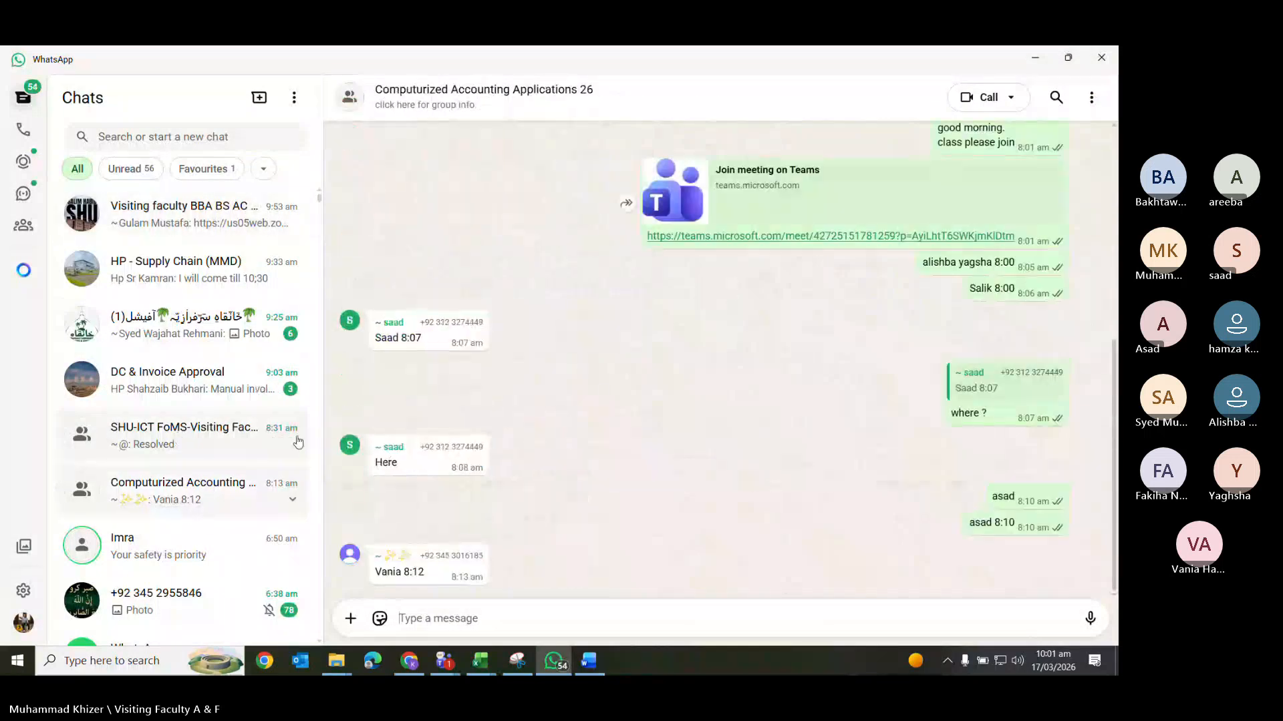
- Create an e-mail message with the new Book1 workbook attached and decline the Internet Security Warning
key("alt+Tab")
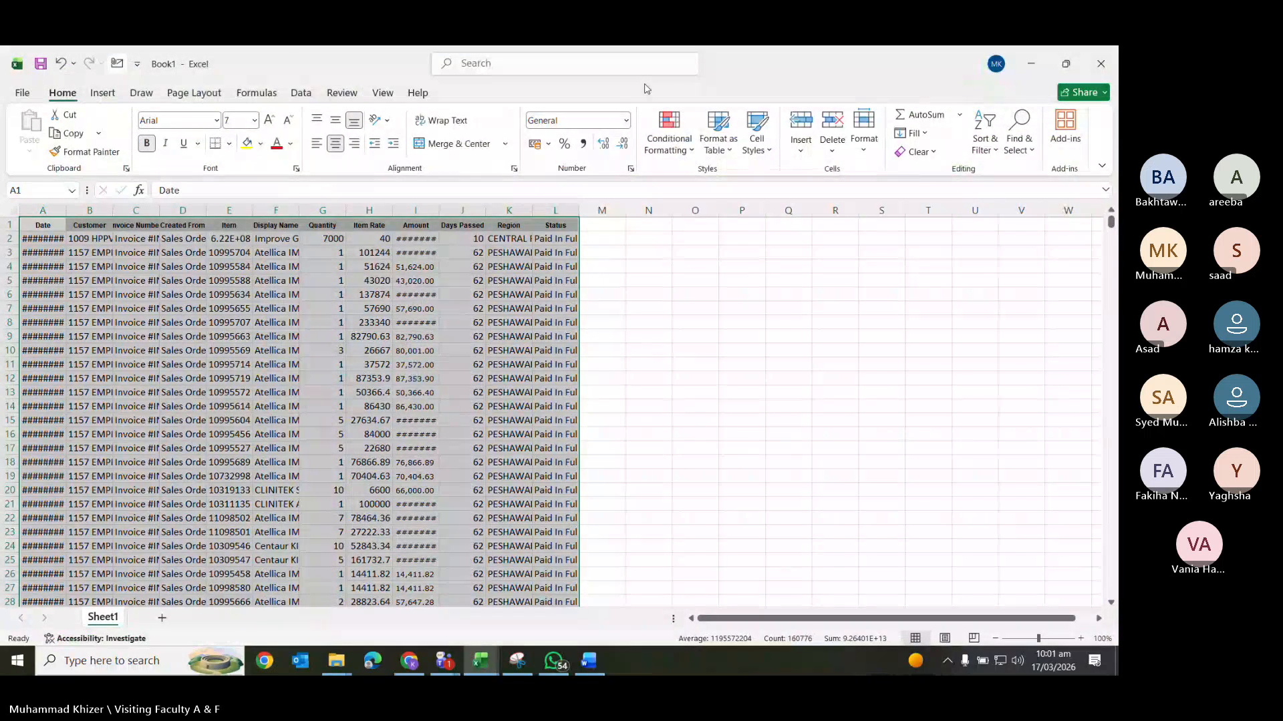
left_click(117, 64)
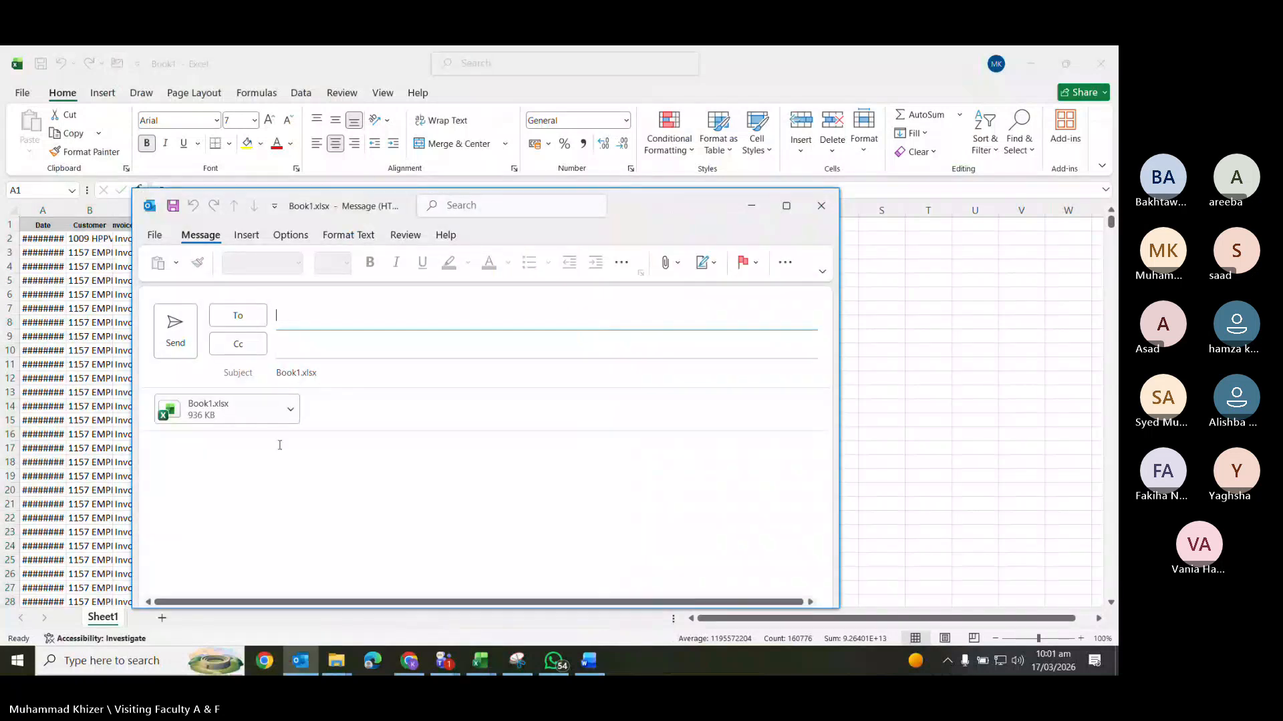
left_click(552, 661)
key("alt+Tab")
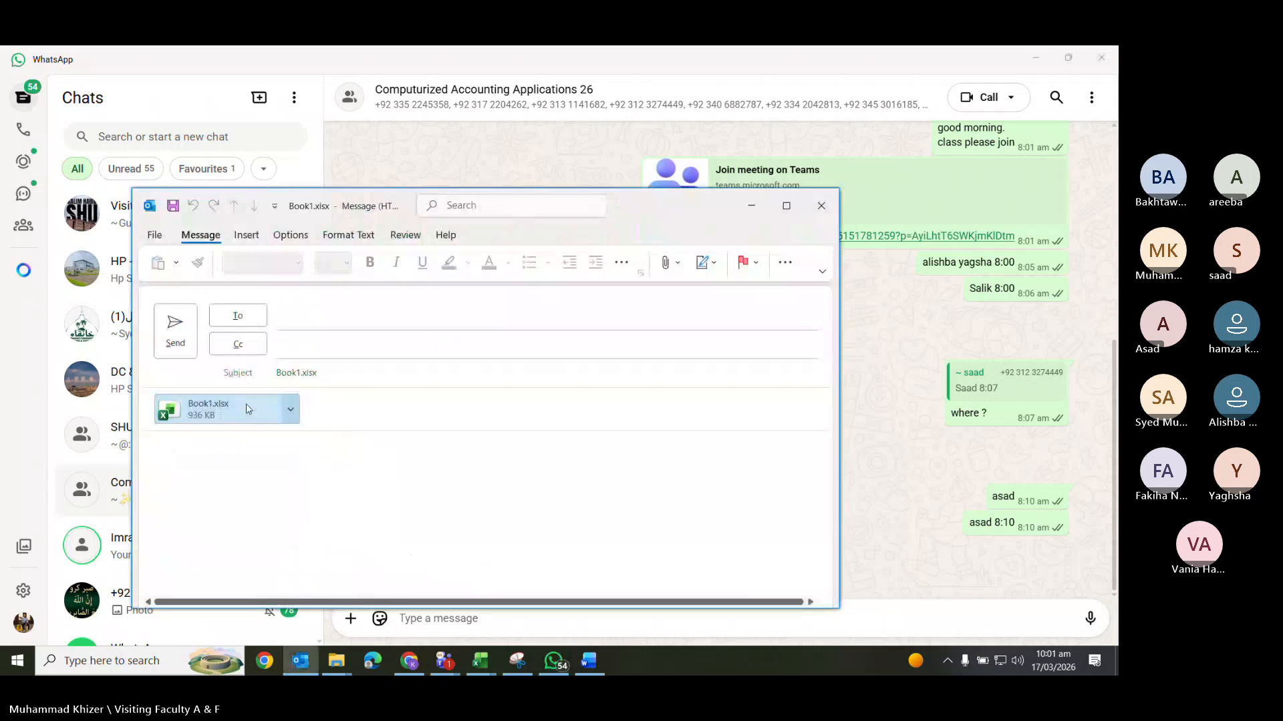
key("alt+Tab")
key("alt+Tab")
double_click(228, 402)
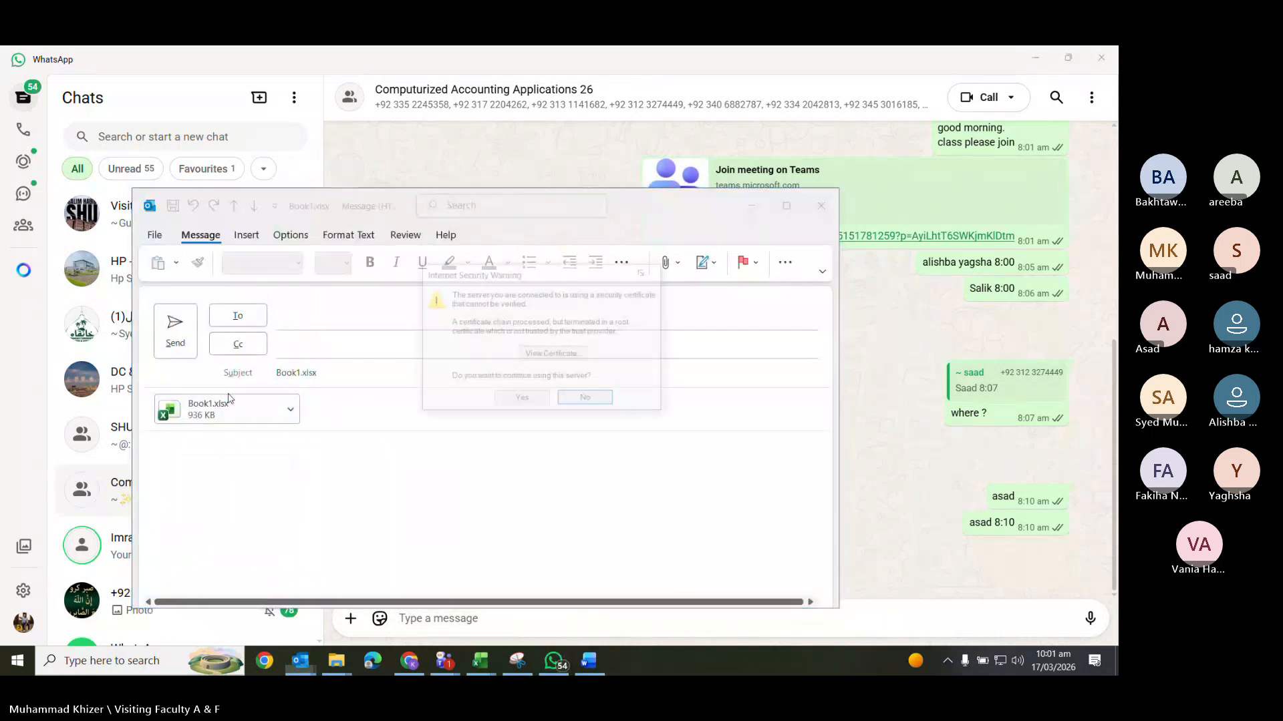
key("Escape")
left_click_drag(226, 400, 252, 407)
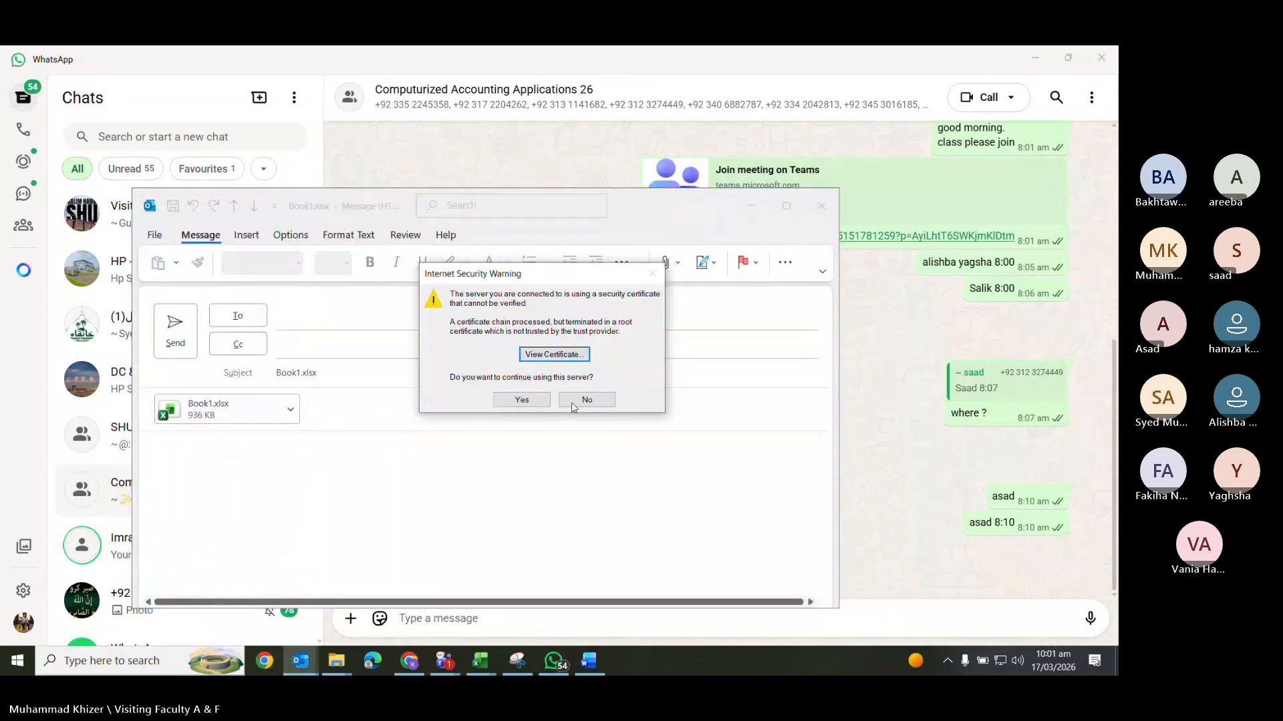
left_click(581, 399)
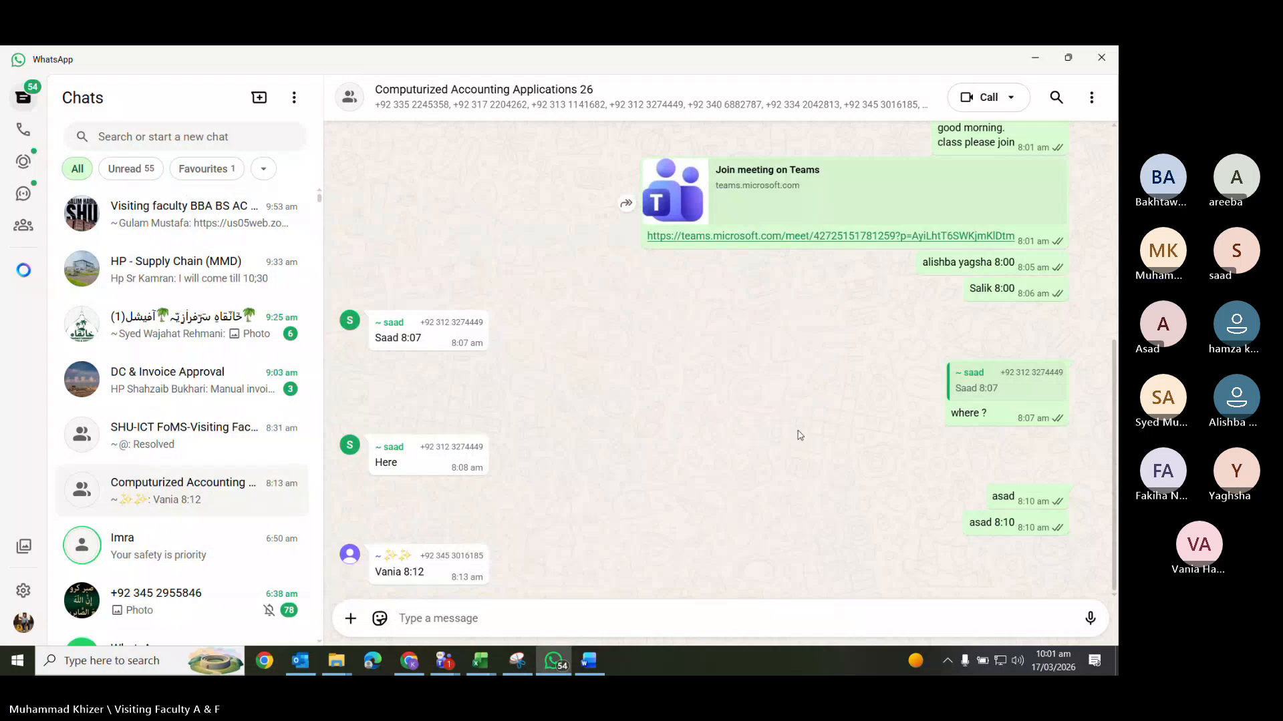
- Attach Book1.xlsx from the e-mail message to the Computurized Accounting Applications 26 WhatsApp group chat and send it
key("alt+Tab")
left_click(919, 443)
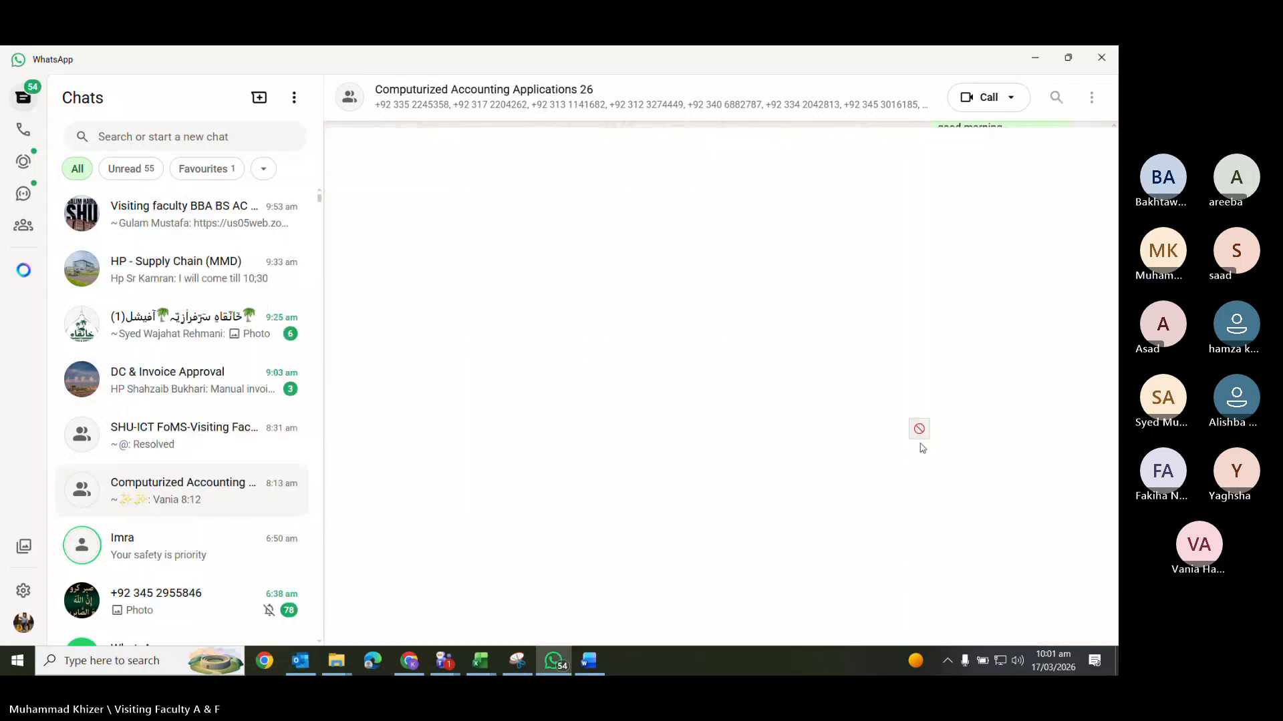
key("alt+Tab")
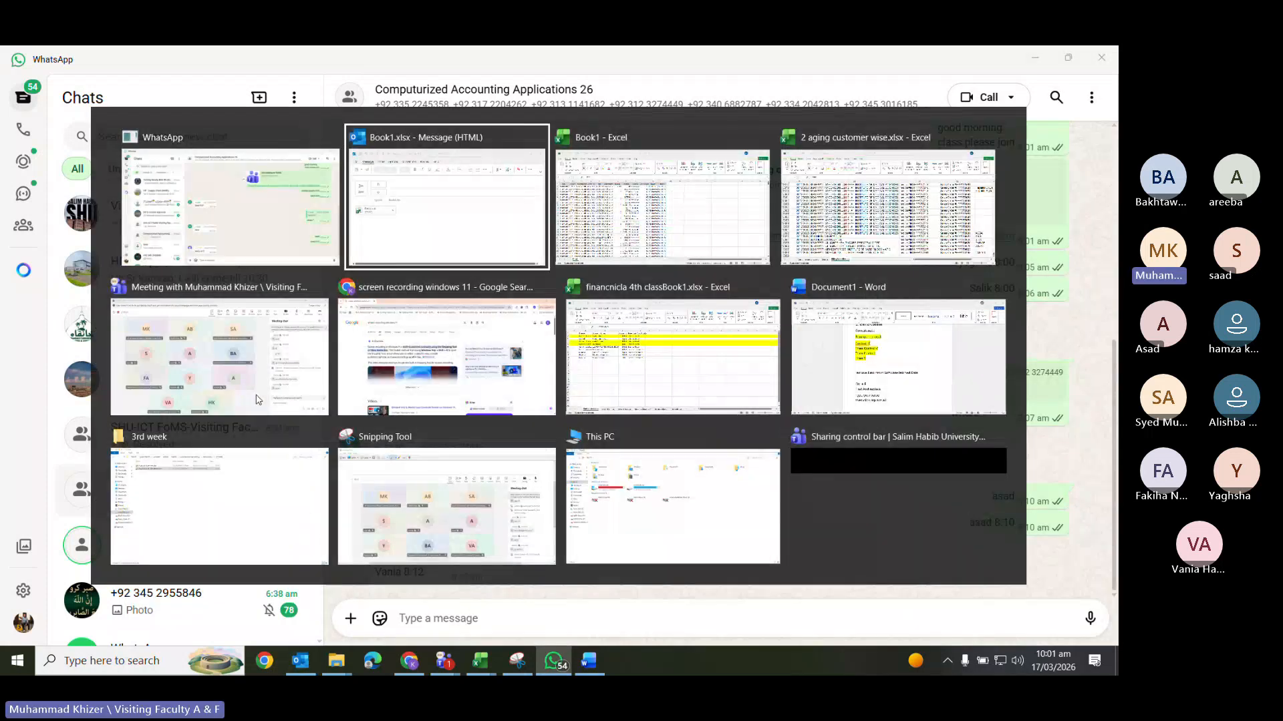
left_click_drag(244, 416, 778, 445)
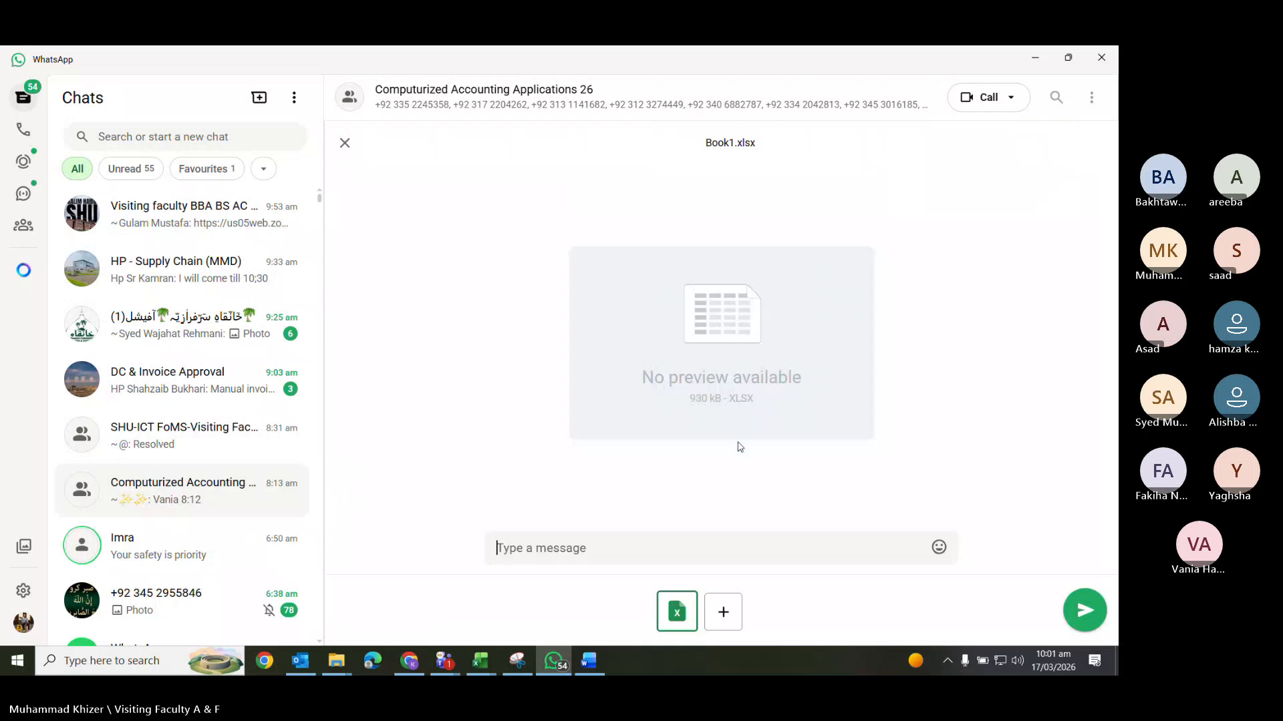
left_click(1083, 610)
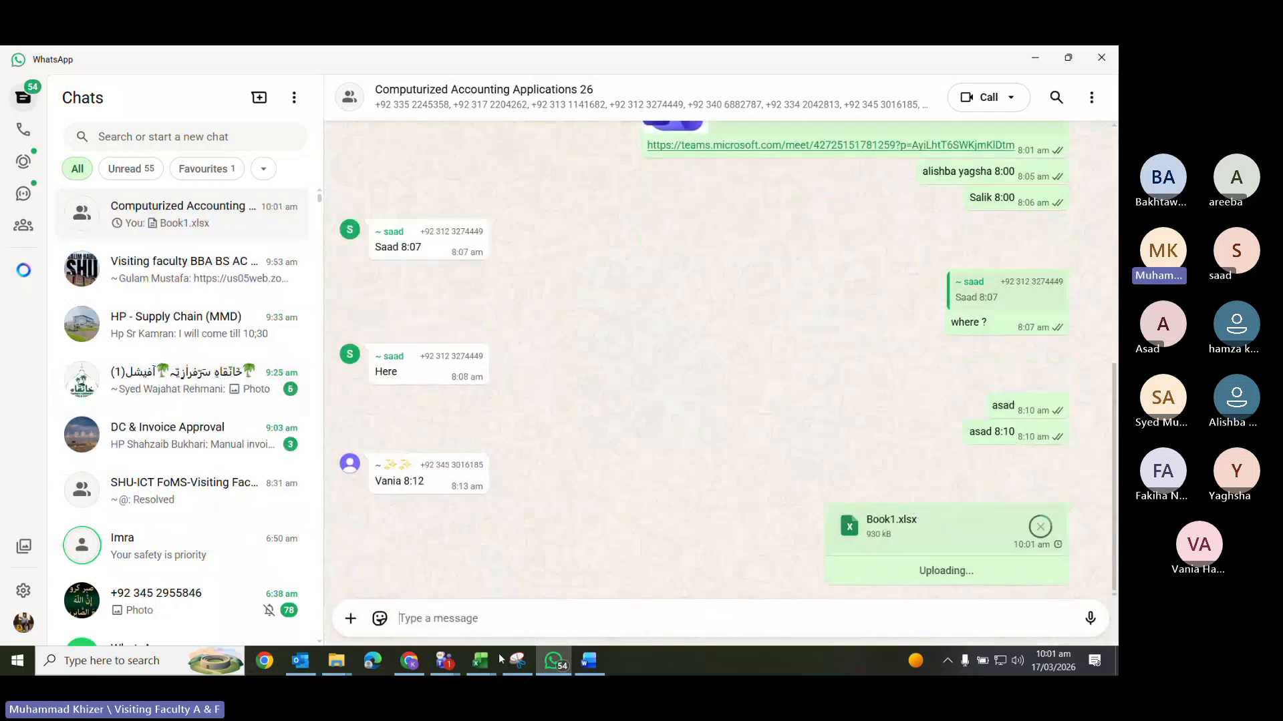
- Switch to the Book1 workbook in Excel and widen the Status column
left_click(480, 661)
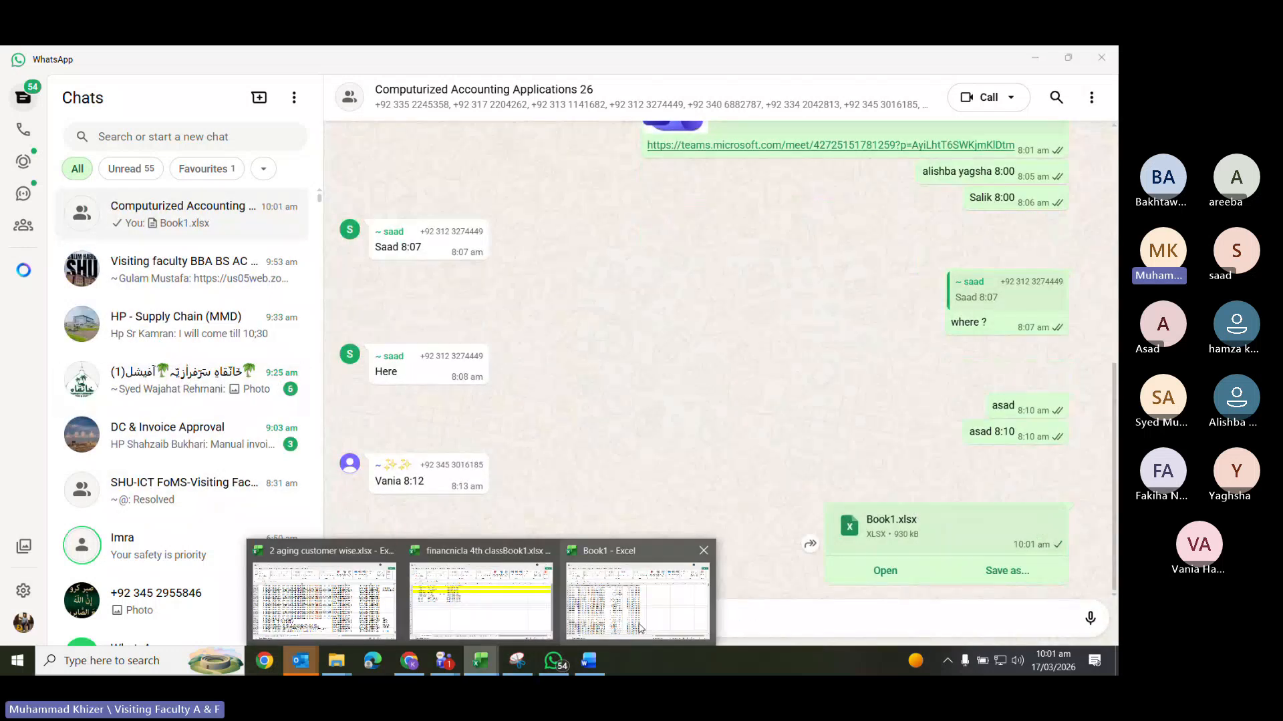
left_click(640, 628)
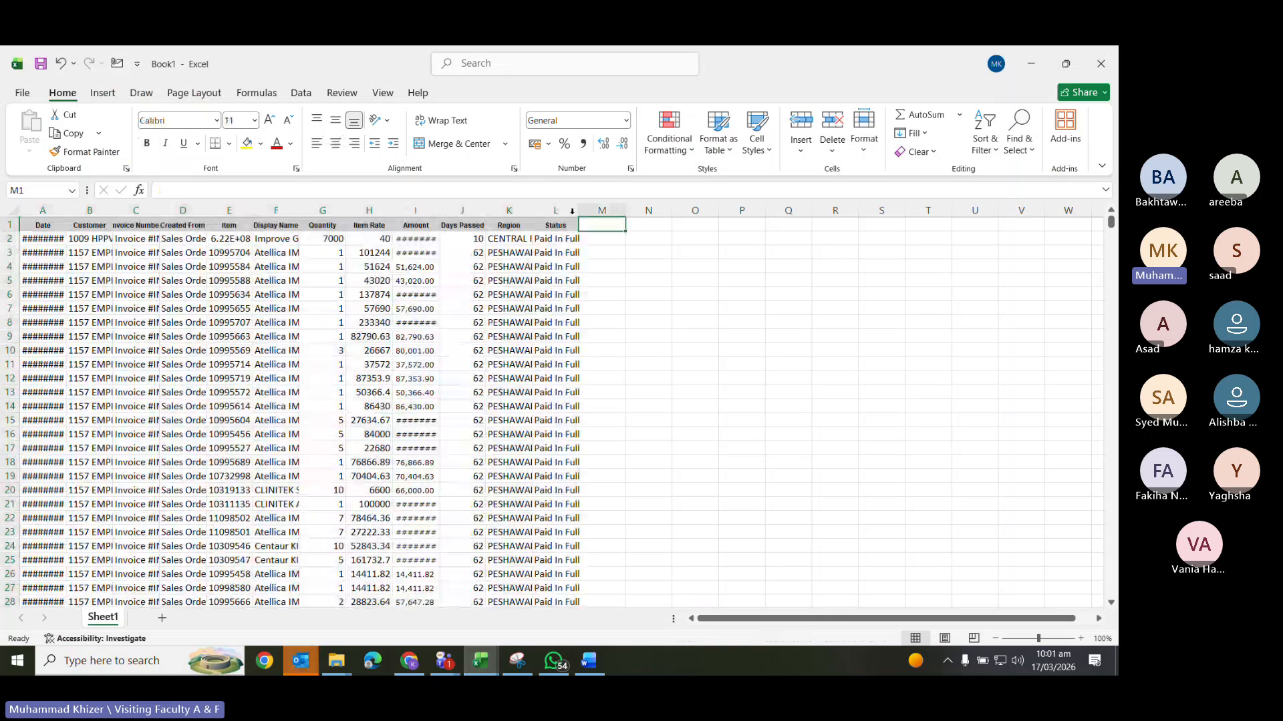
left_click_drag(579, 210, 604, 210)
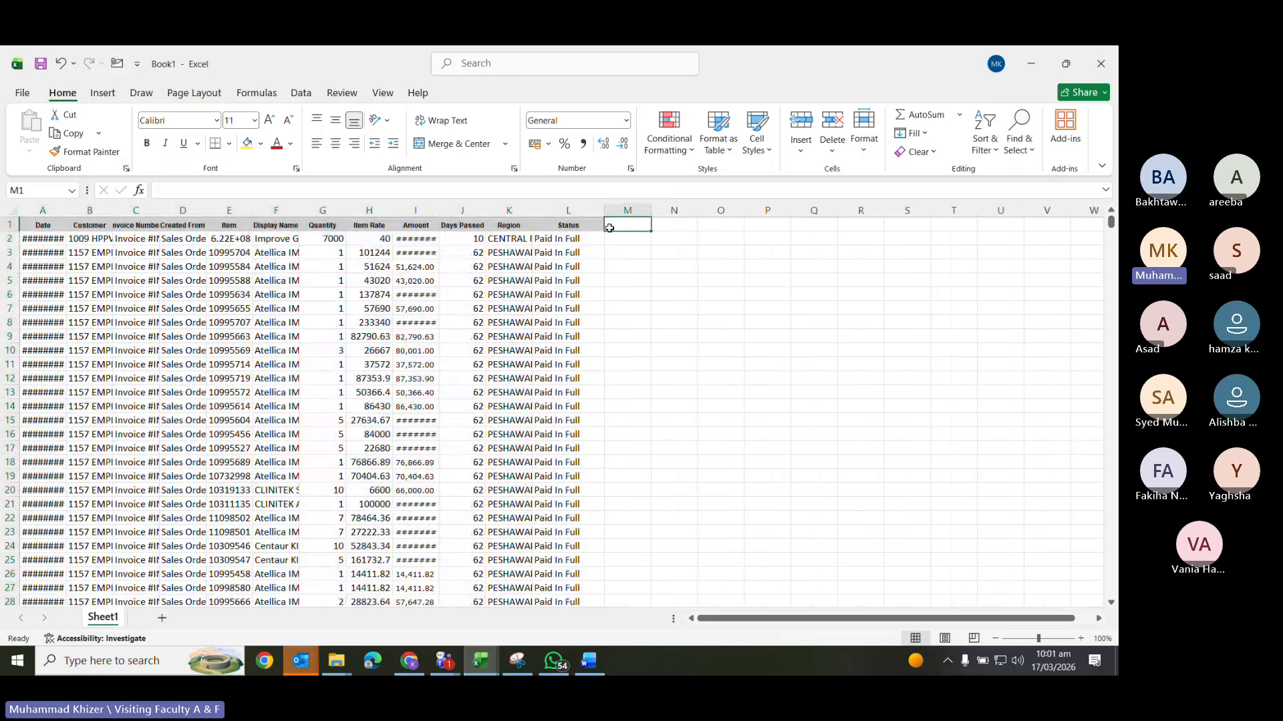
key("alt+Tab")
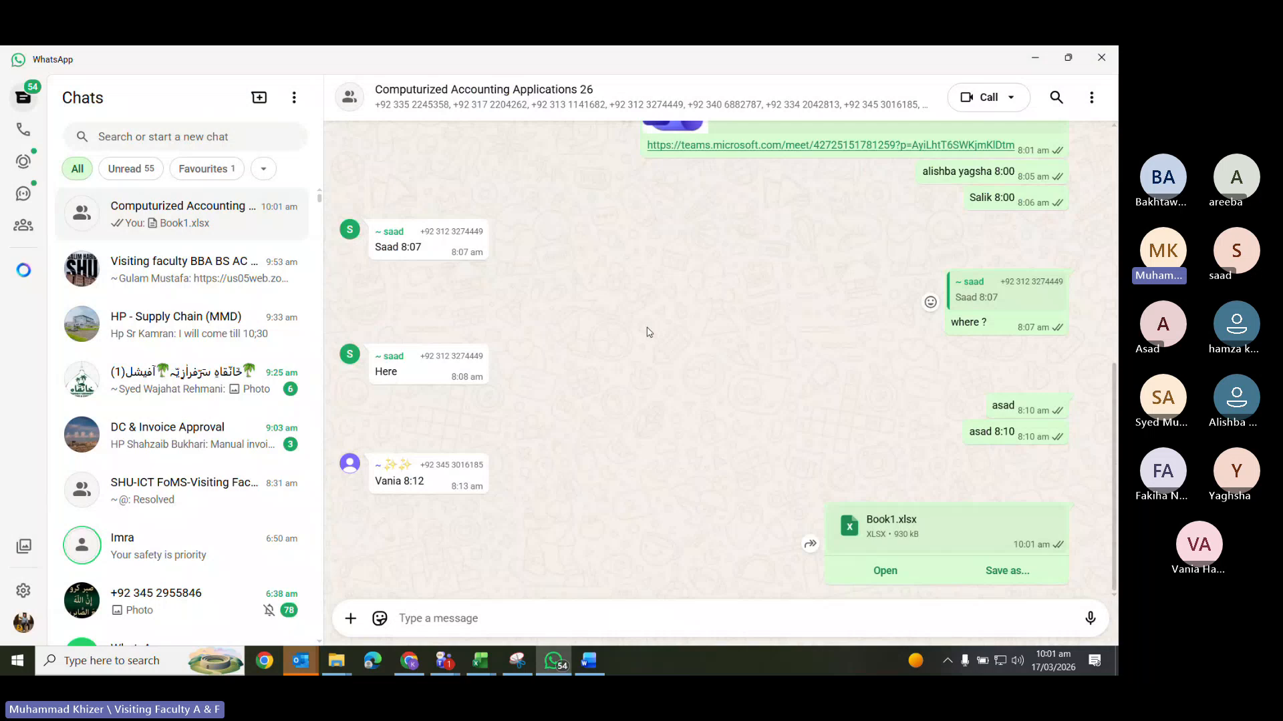
key("alt+Tab")
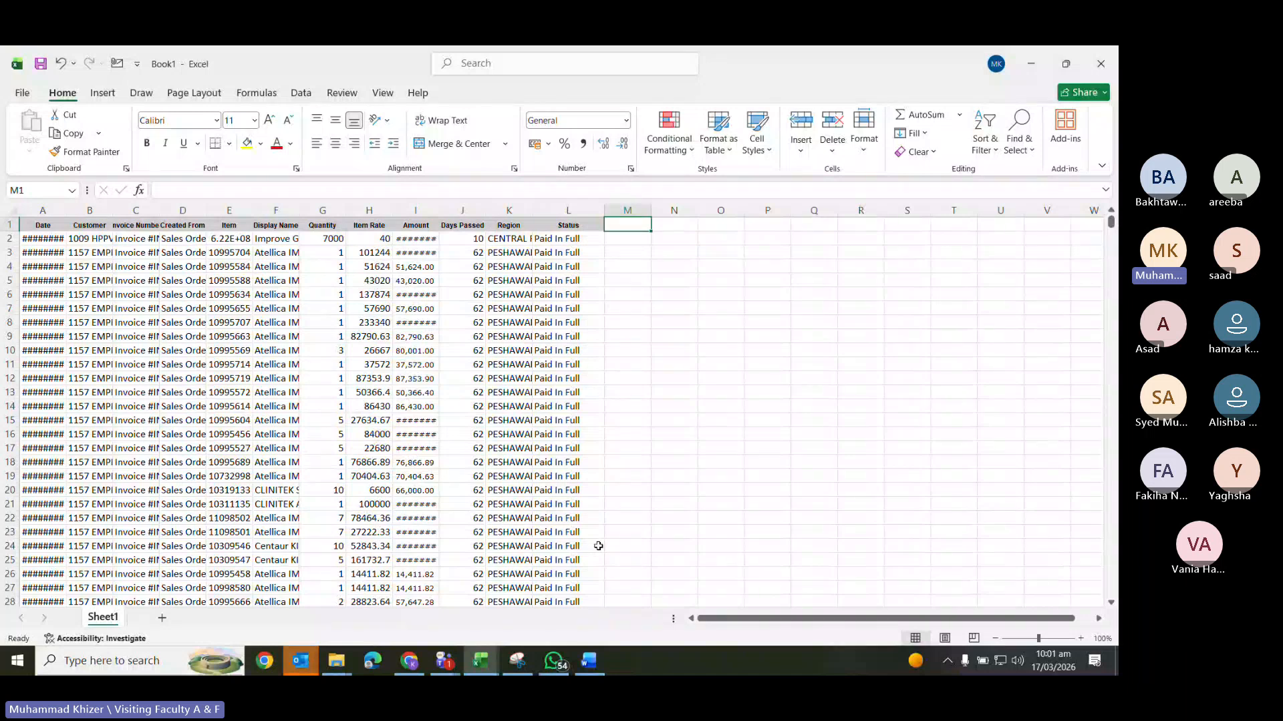
left_click(444, 660)
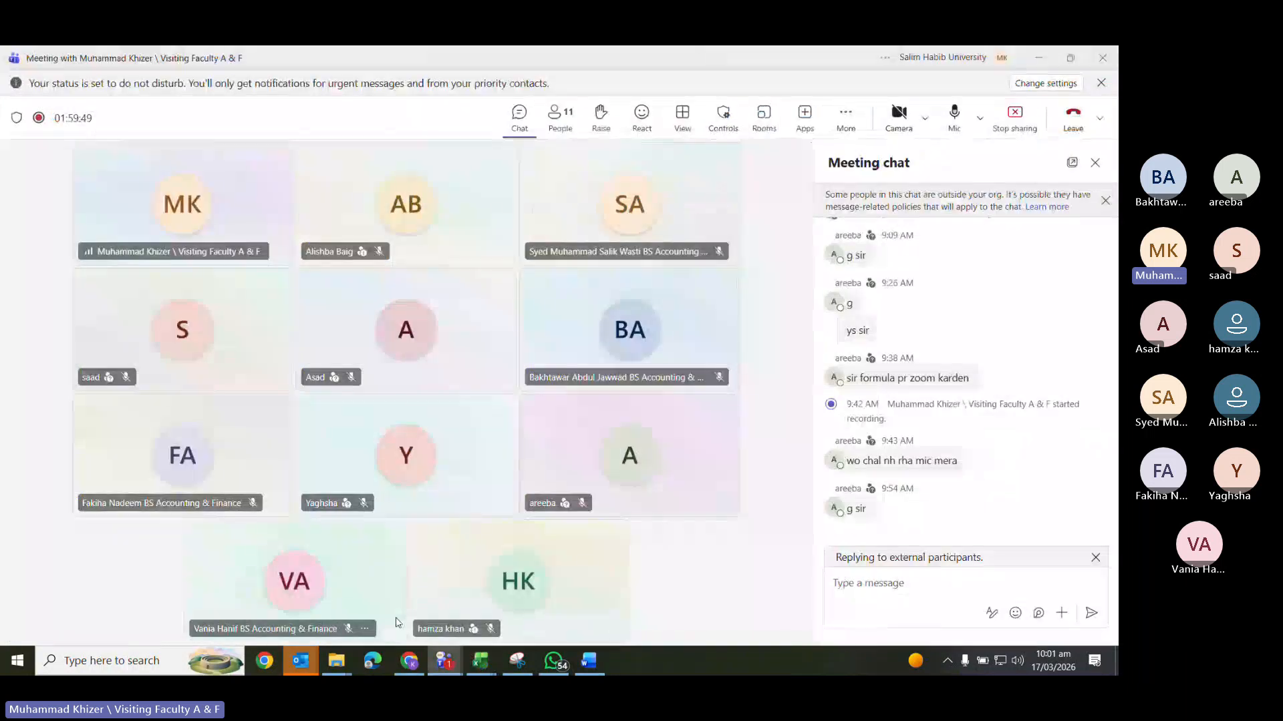
left_click(1061, 613)
key("Escape")
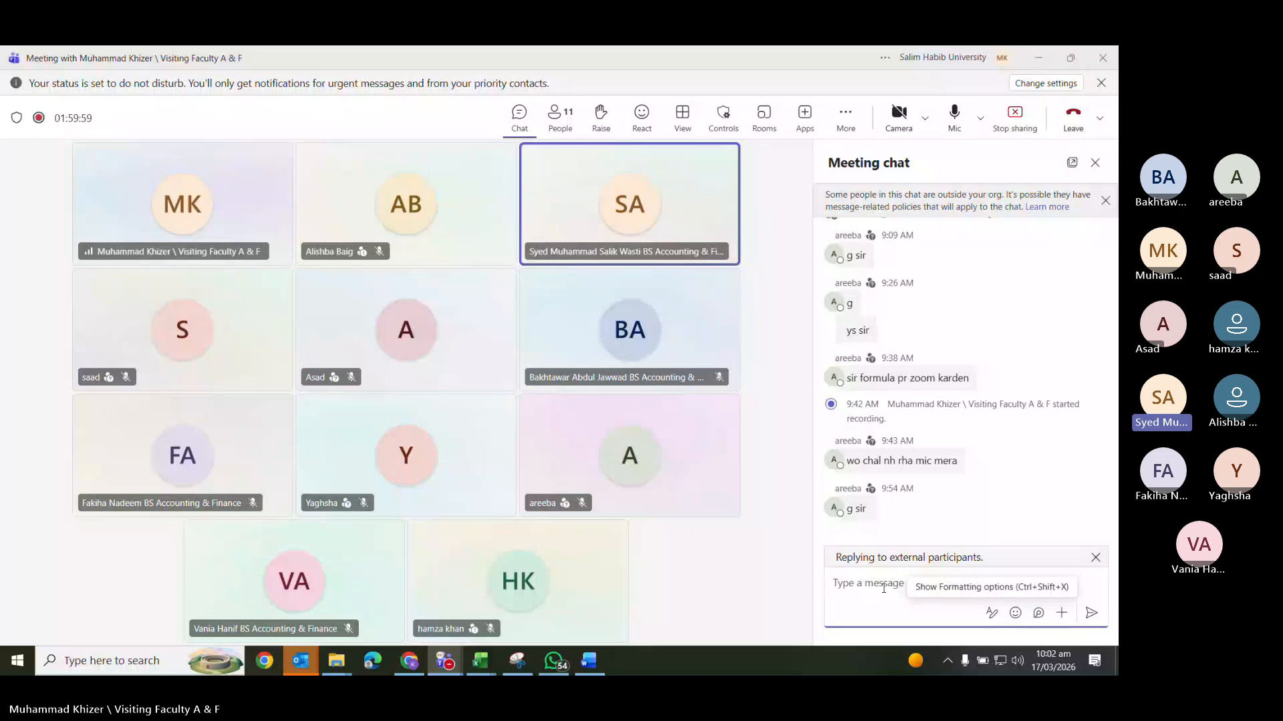
- Copy the full Ranges formula text from cell N3 of the BillingReportResults sheet in 2 aging customer wise.xlsx
left_click(480, 660)
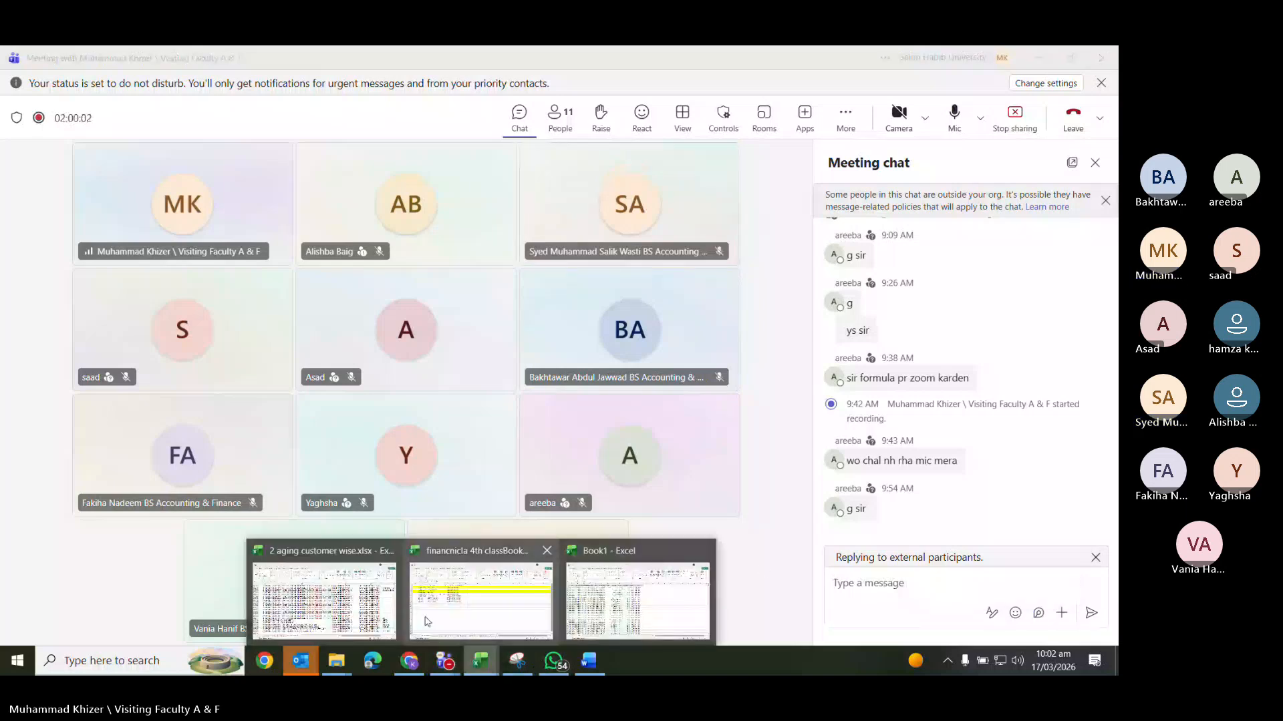
left_click(530, 616)
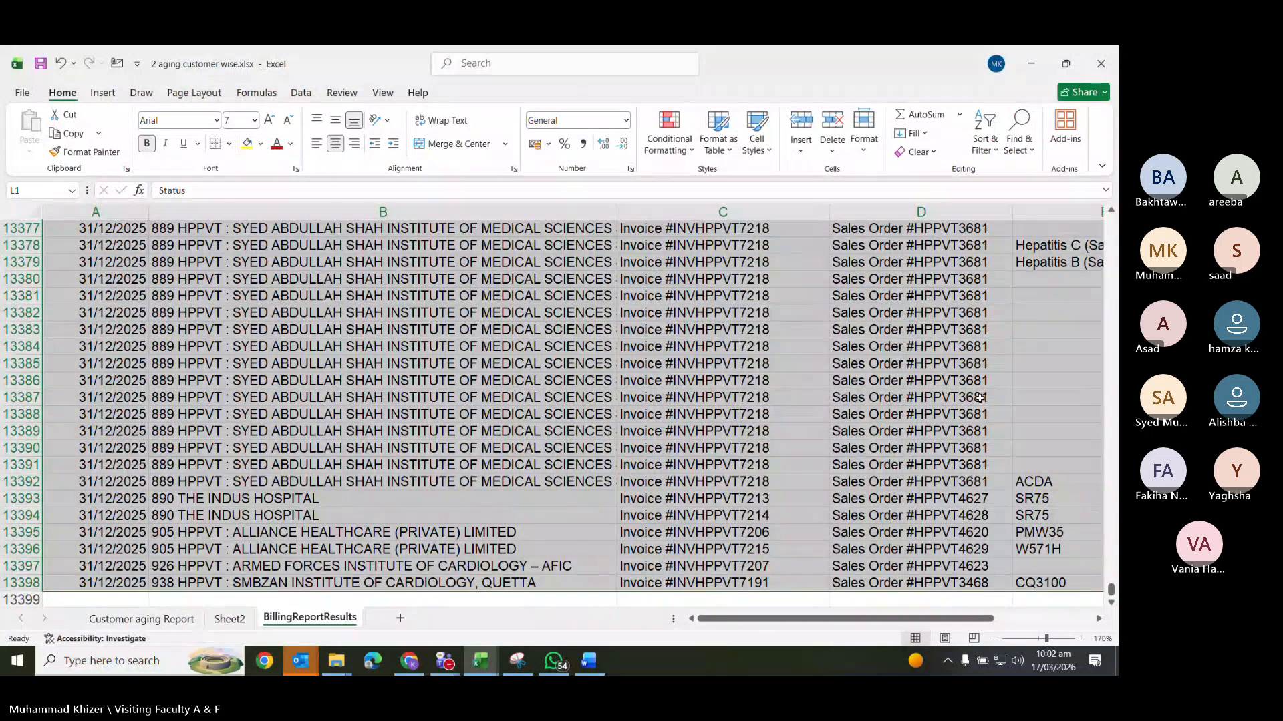
key("ctrl+Home")
key("Right")
key("Right")
key("Right")
key("Right")
key("Down")
key("Right")
key("Right")
key("Right")
key("Right")
key("Right")
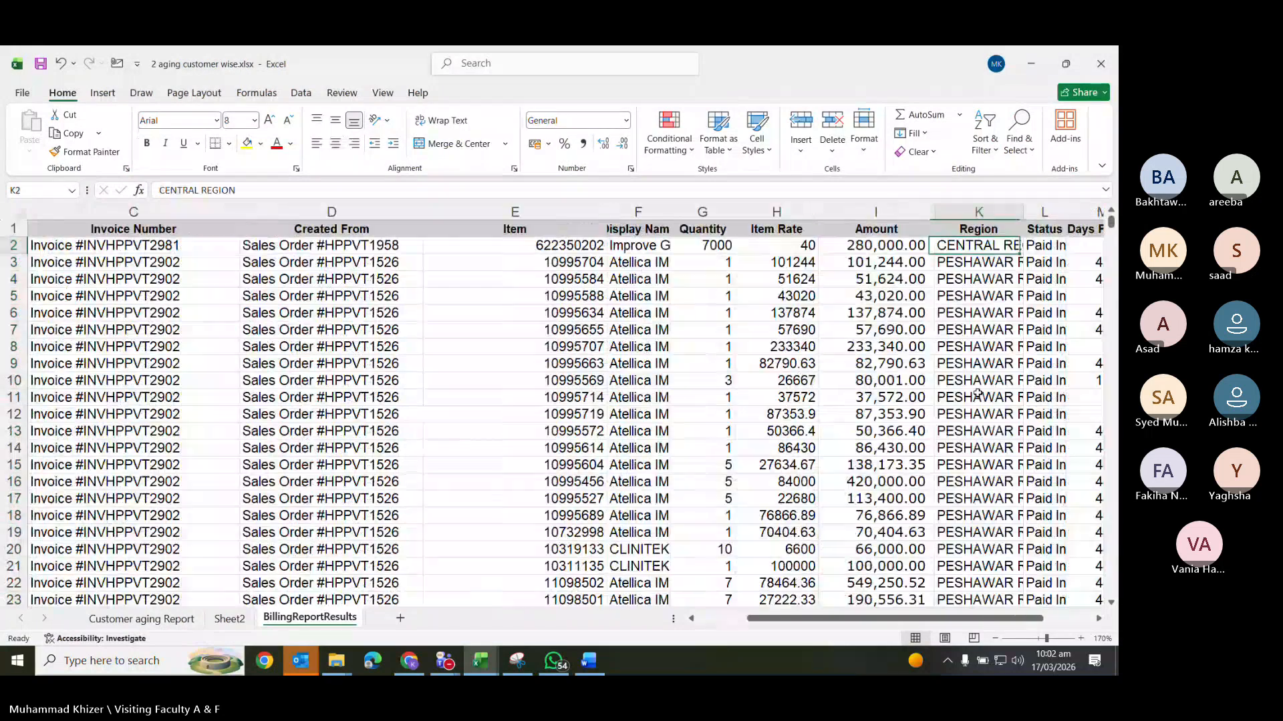
key("Down")
key("Right")
key("Right")
key("Right")
key("F2")
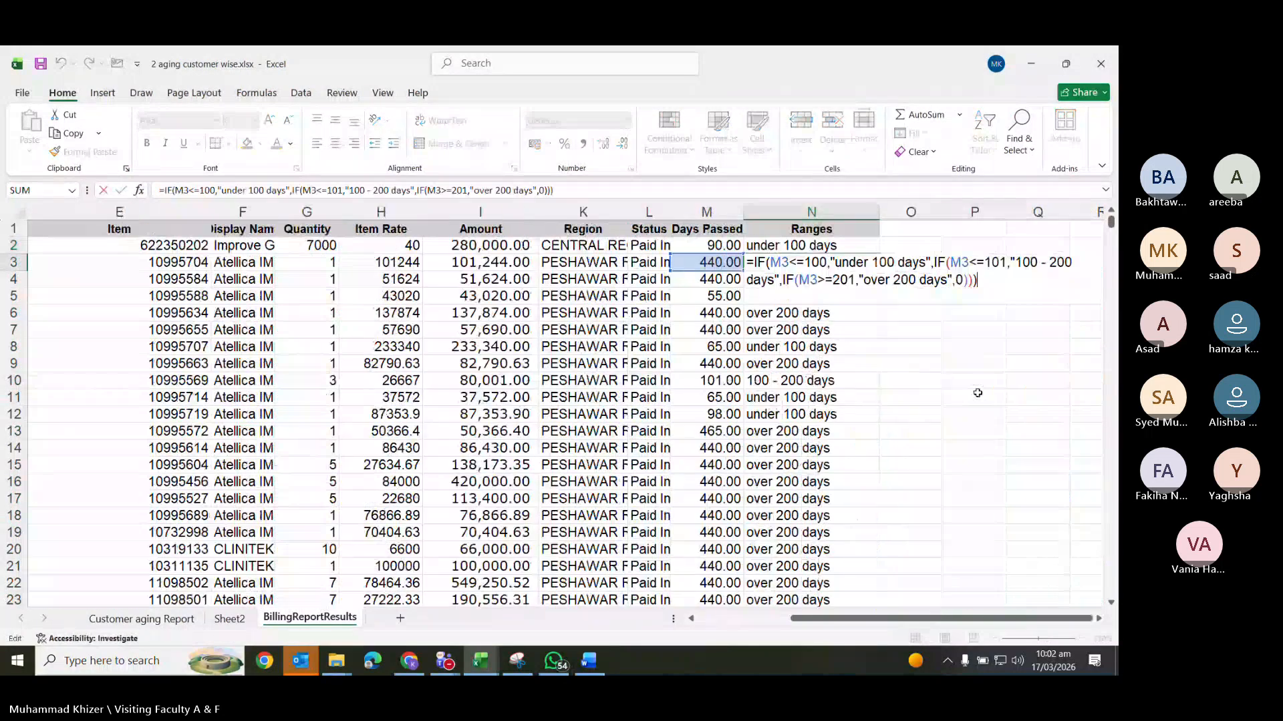
key("ctrl+shift+Home")
key("ctrl+c")
- Send the copied Ranges formula in the Teams meeting chat and leave cell N3 in Excel without editing it
key("alt+Tab")
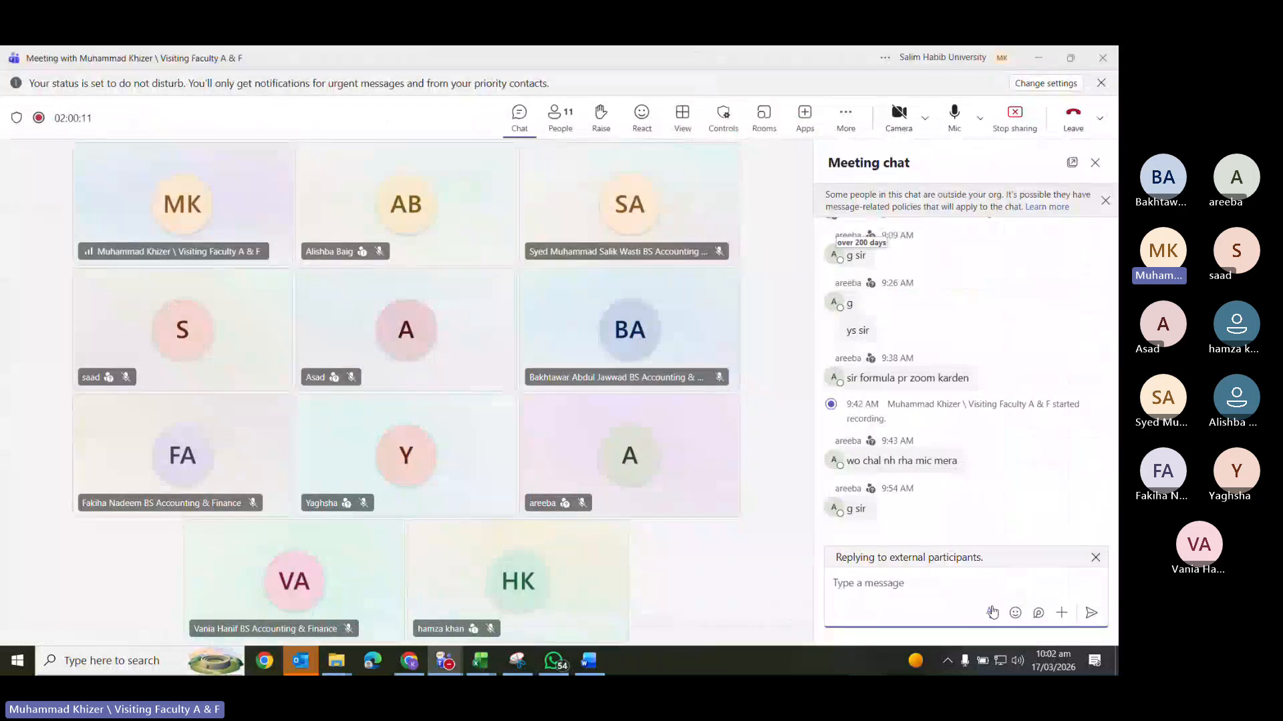
key("ctrl+v")
key("Return")
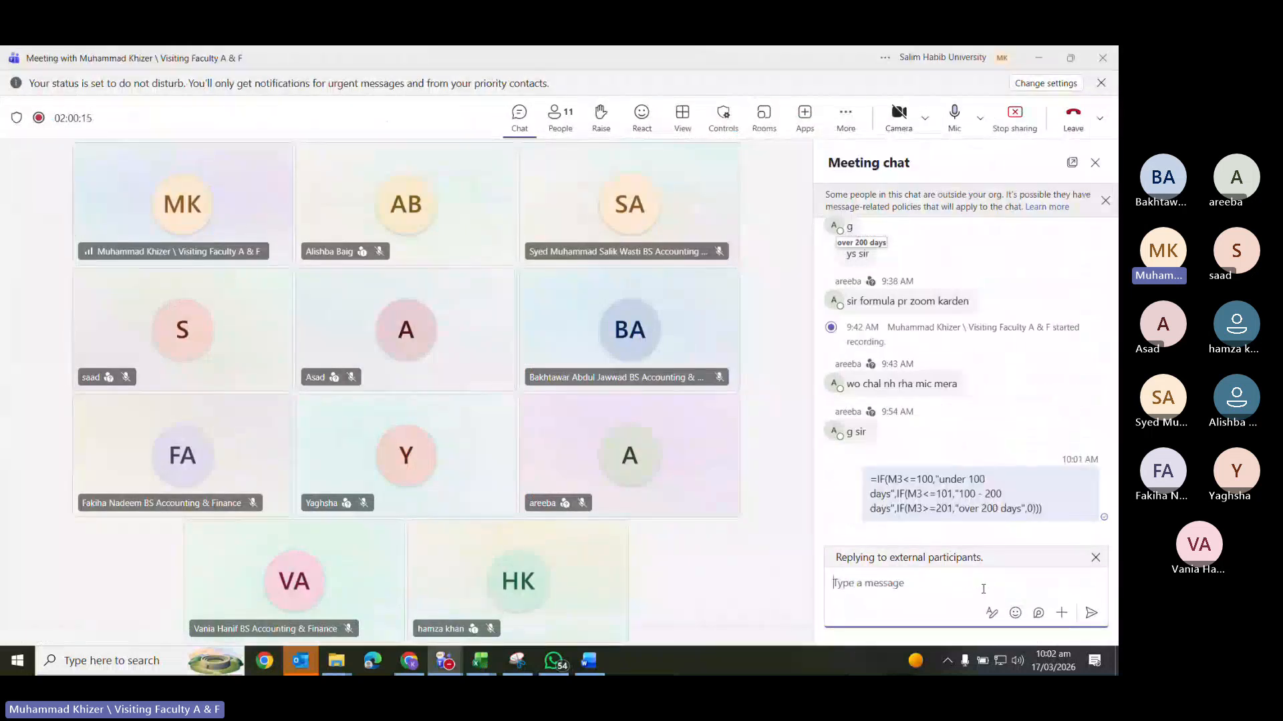
key("alt+Tab")
key("Escape")
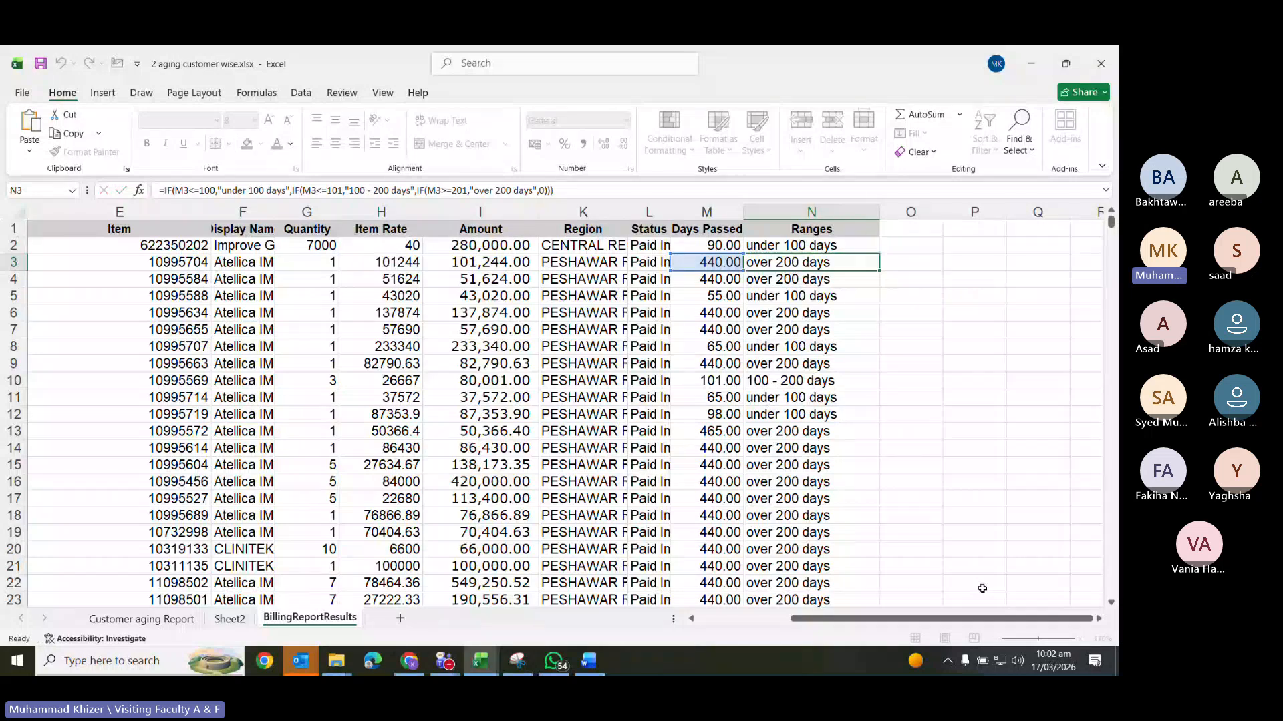
key("alt+Tab")
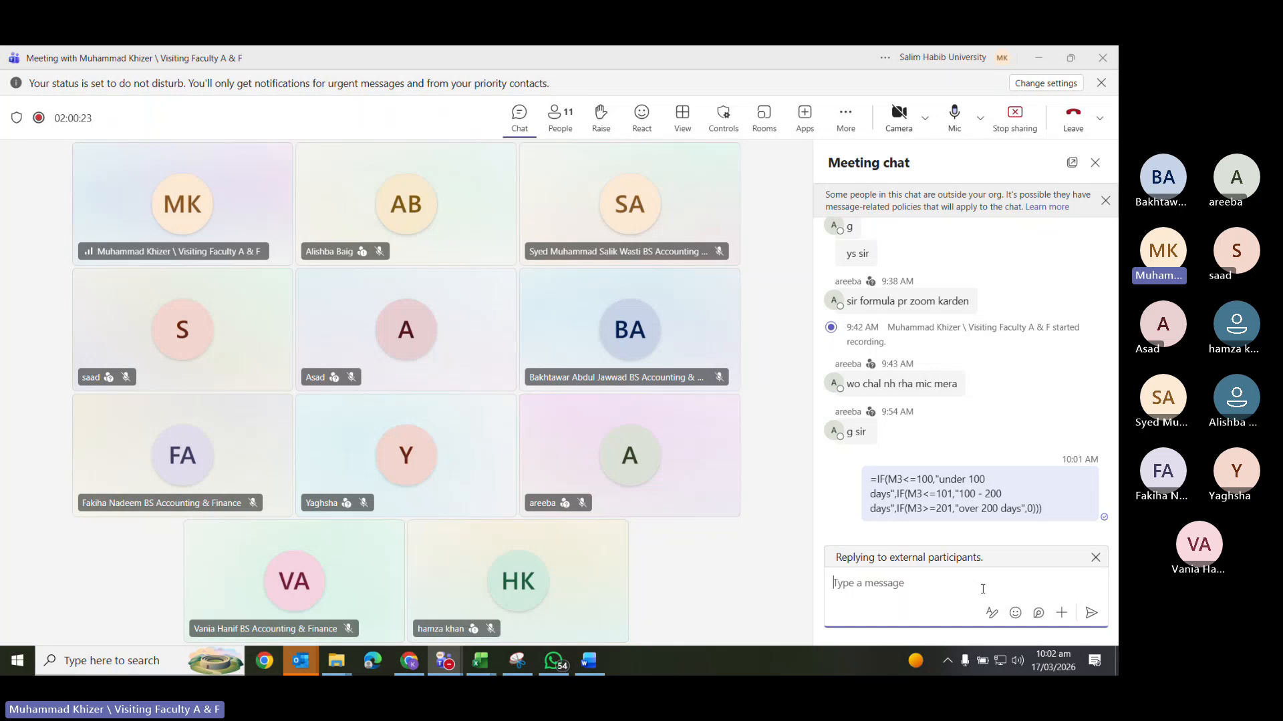
left_click(488, 672)
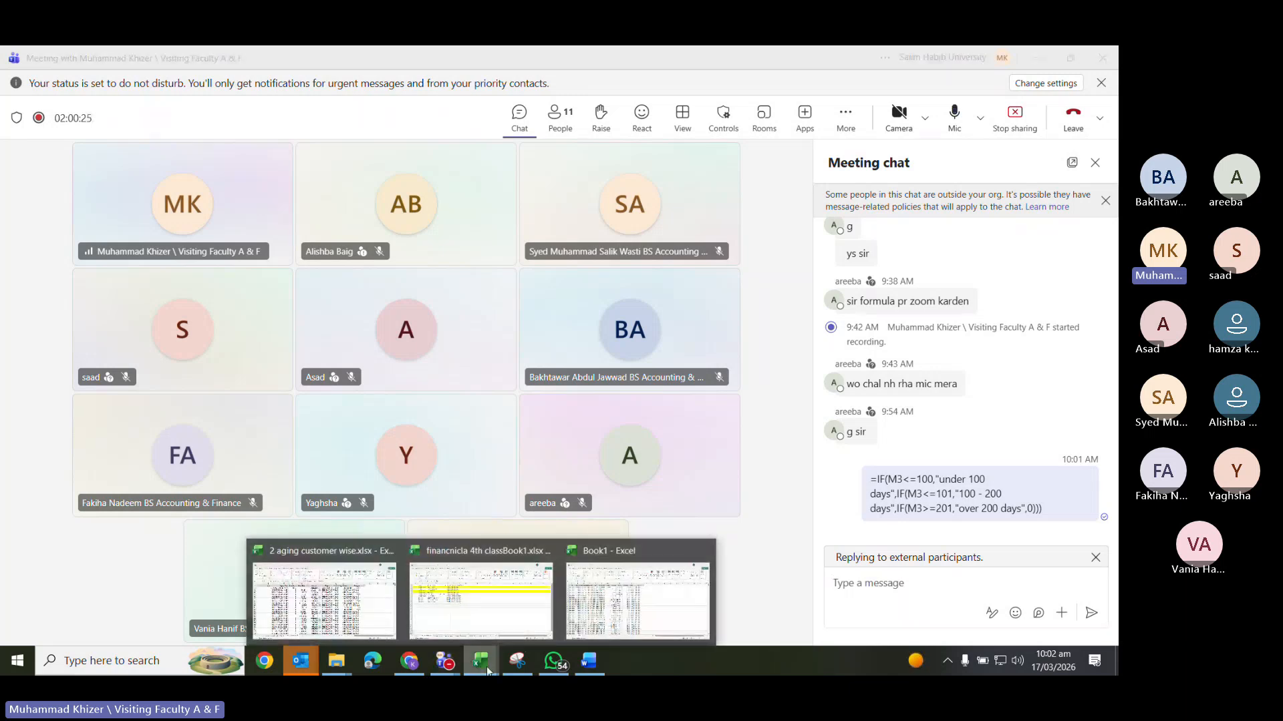
mouse_move(658, 608)
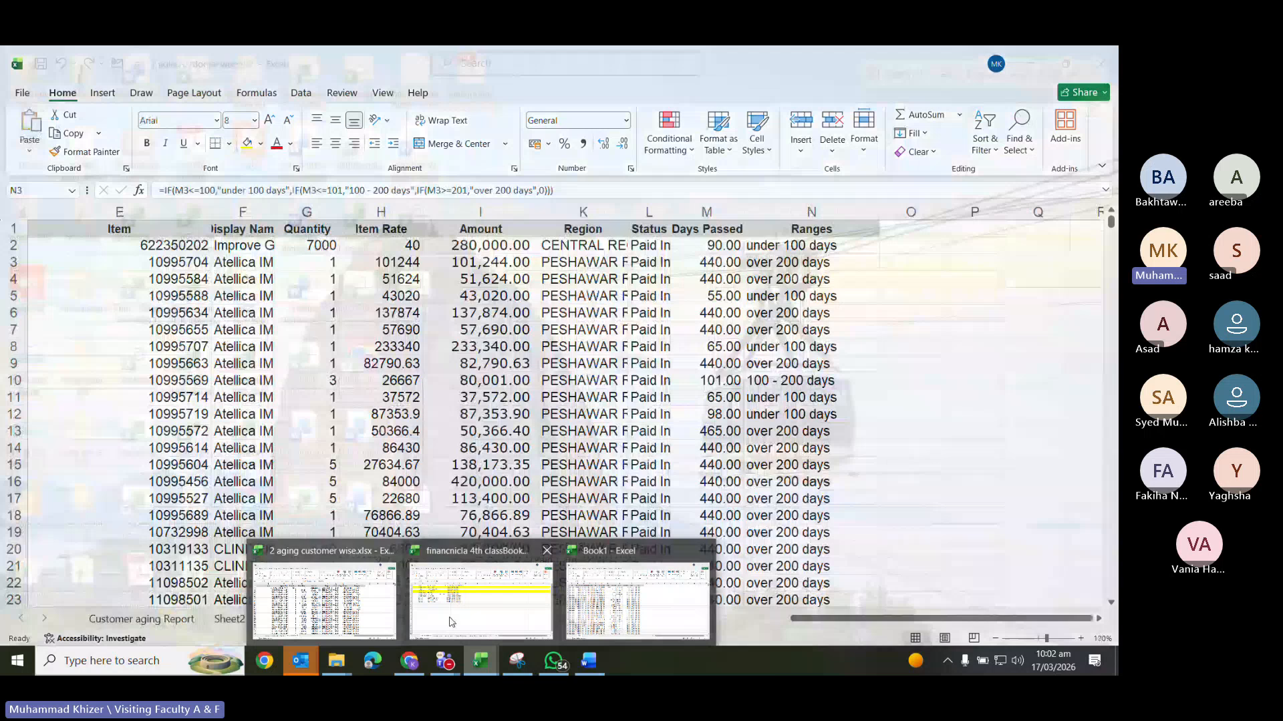
left_click(636, 604)
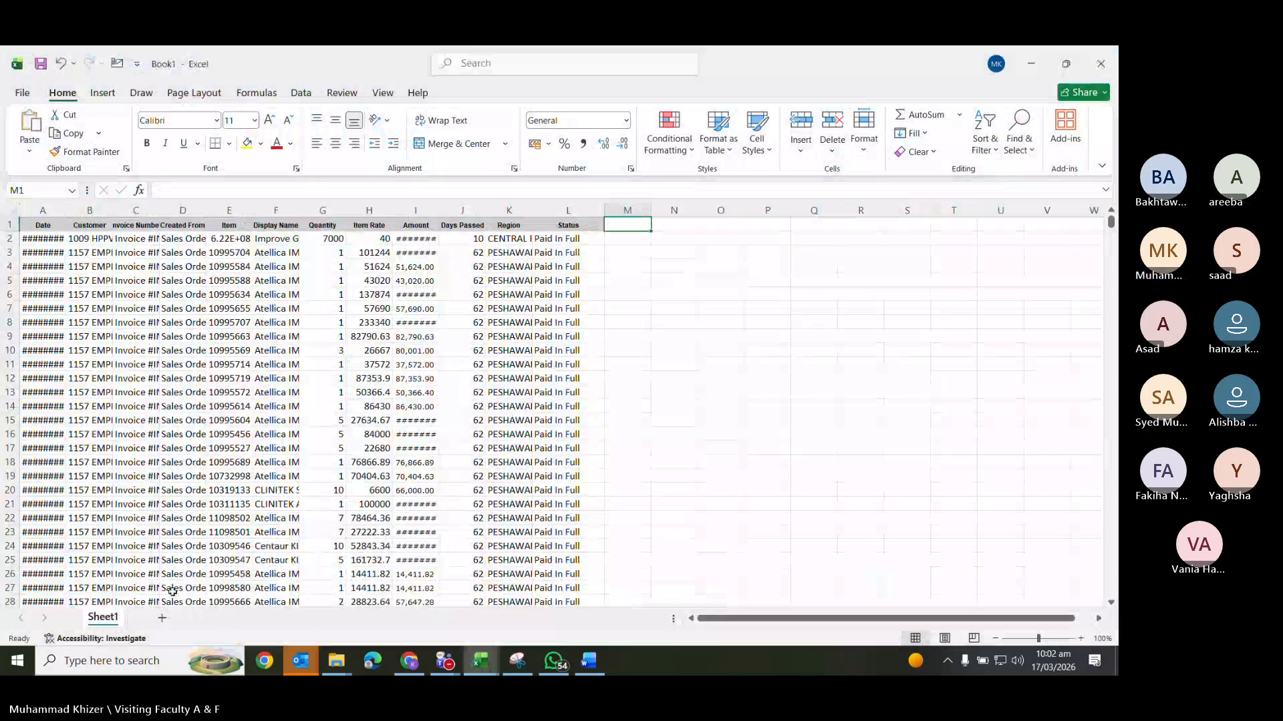
left_click(480, 661)
left_click(391, 608)
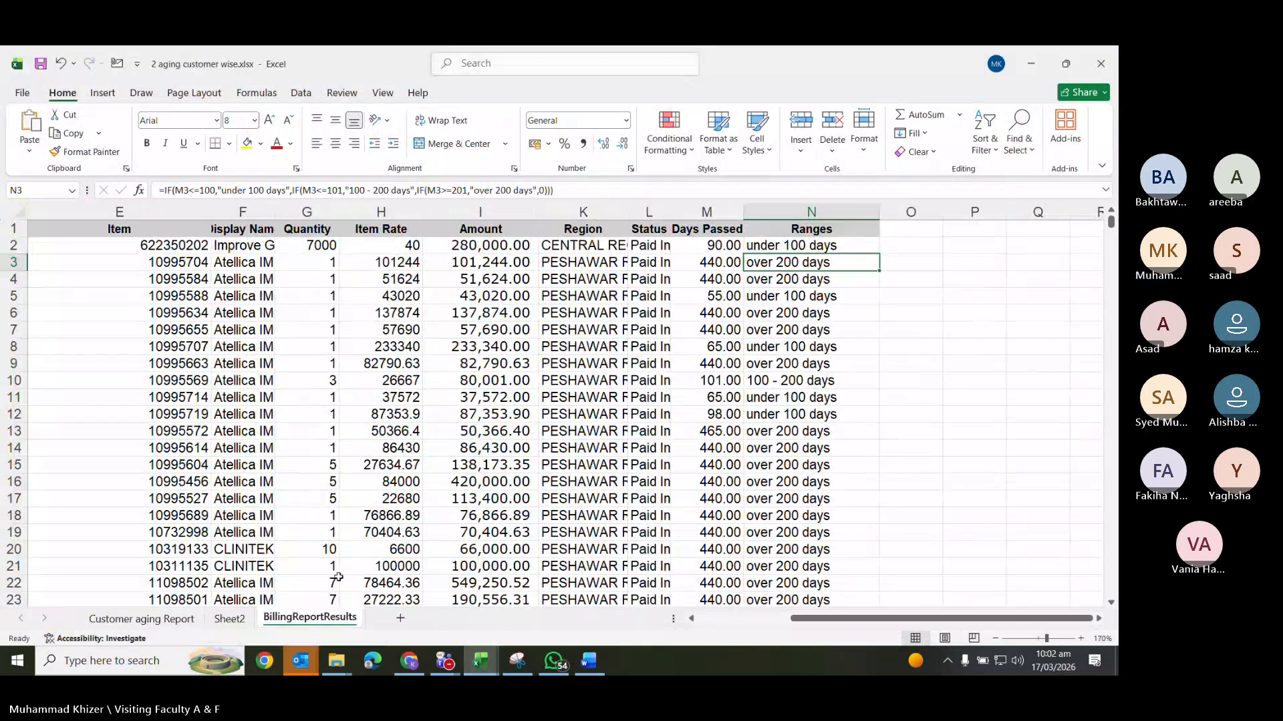
left_click_drag(807, 622, 764, 621)
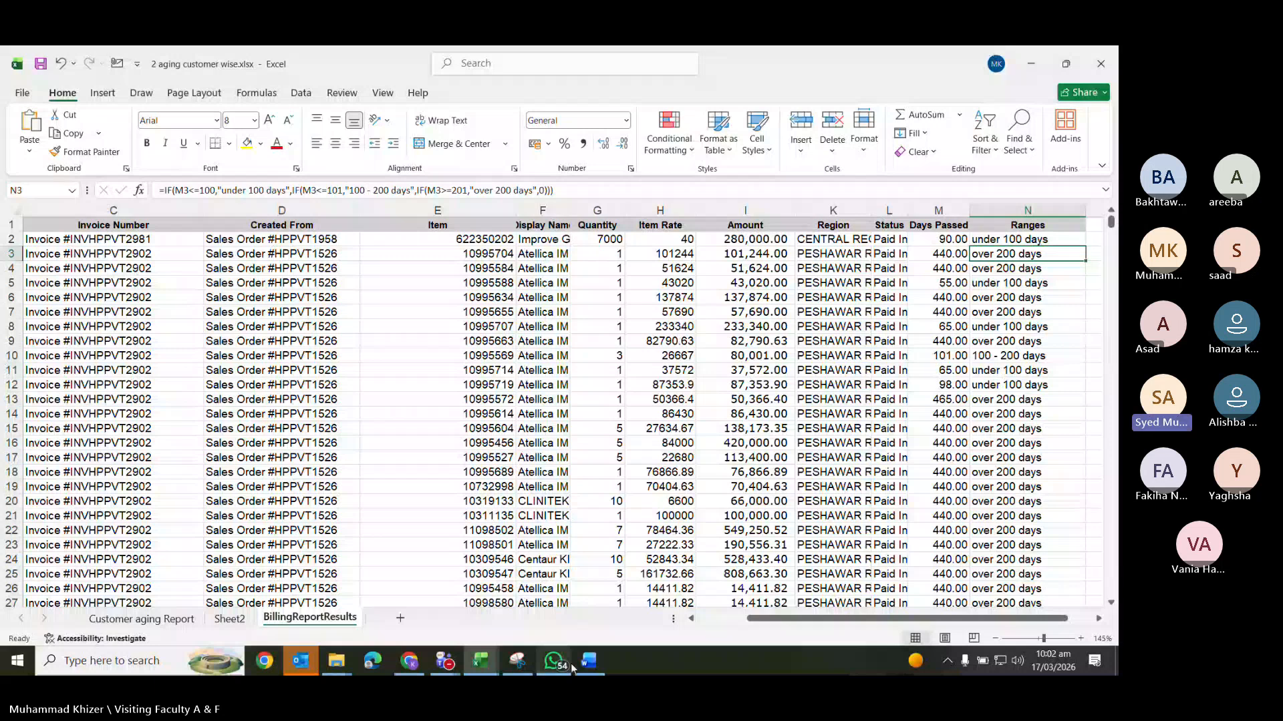
- Send the copied Ranges formula to the Computurized Accounting Applications 26 group chat in WhatsApp
left_click(447, 662)
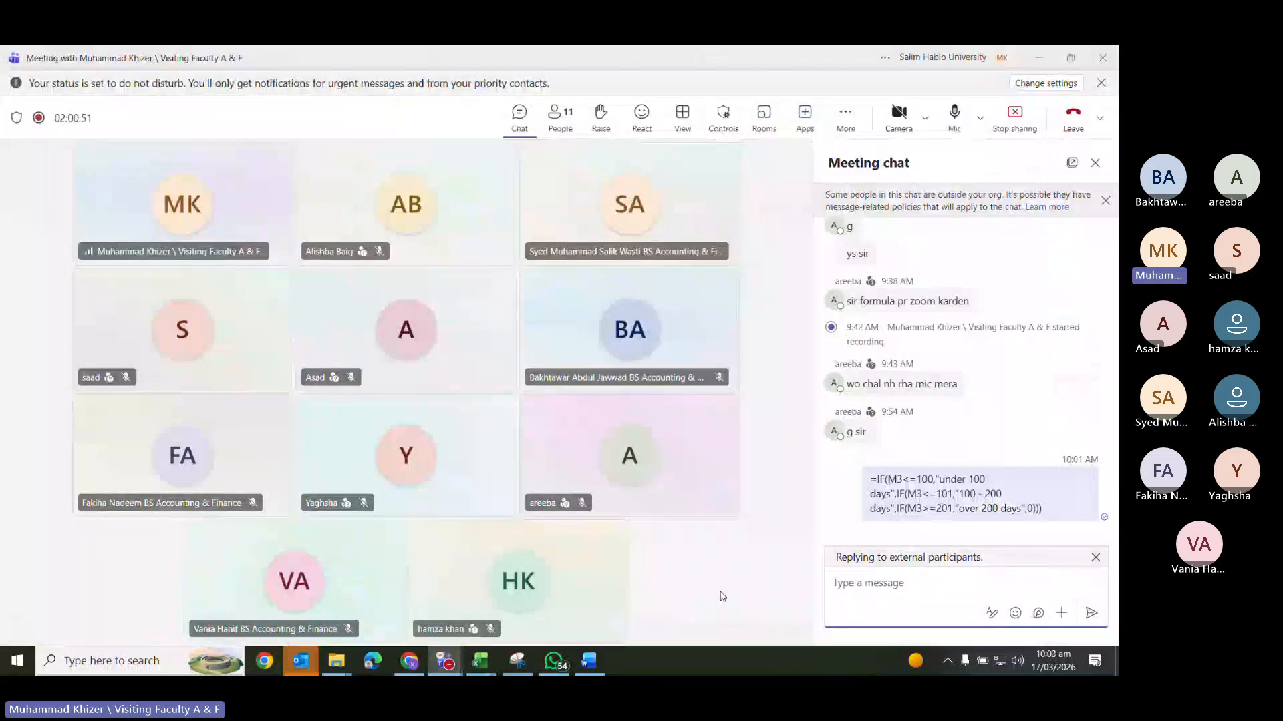
left_click(553, 661)
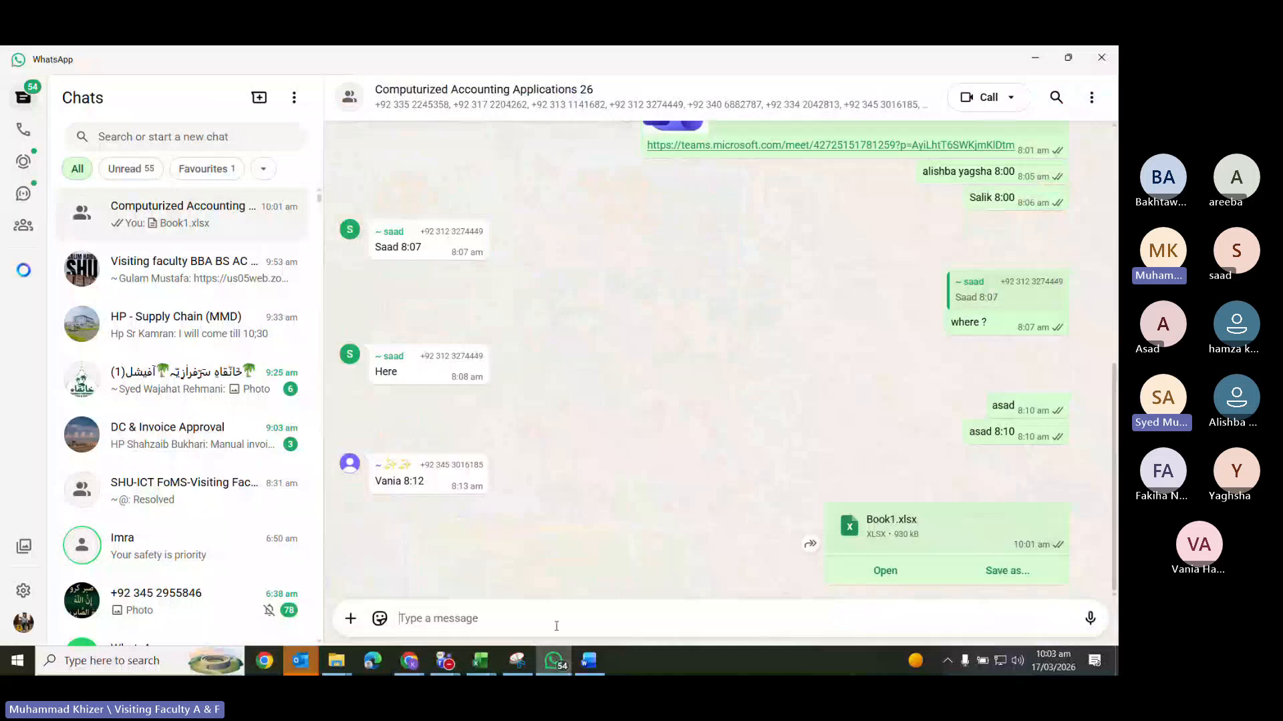
key("ctrl+v")
key("Return")
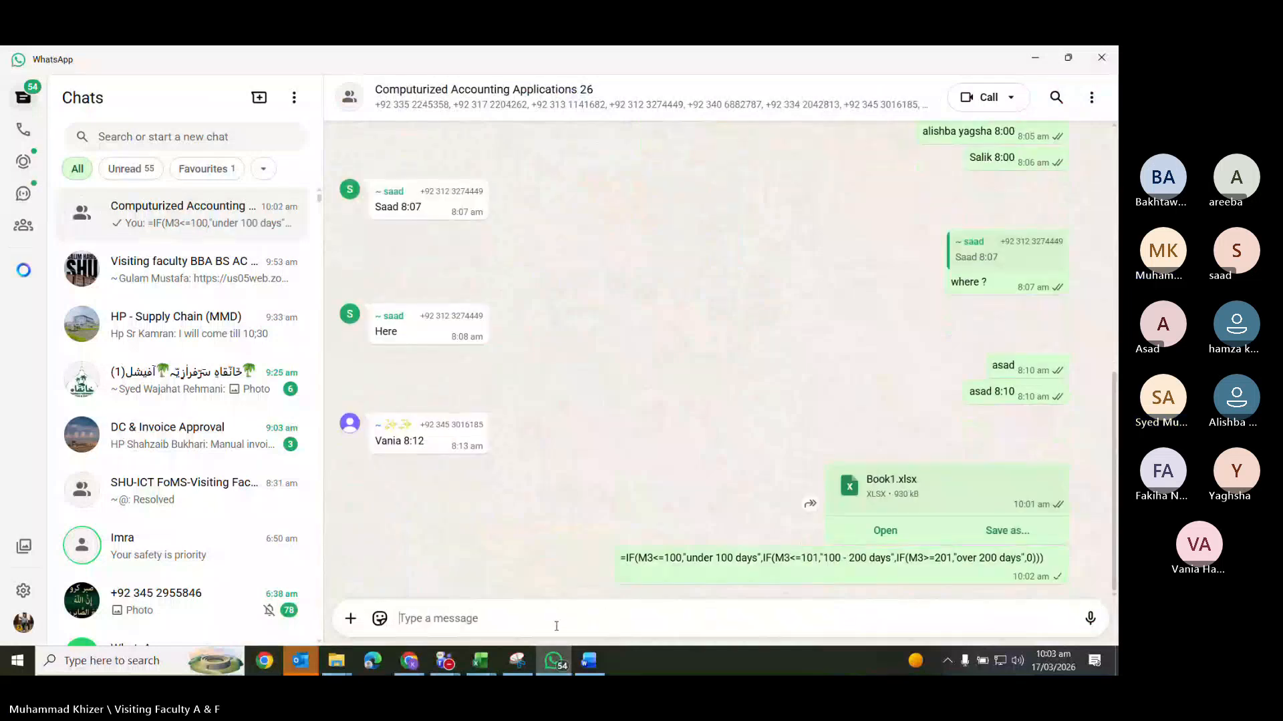
- Switch to the Teams meeting and display its recording and transcription options
key("alt+Tab")
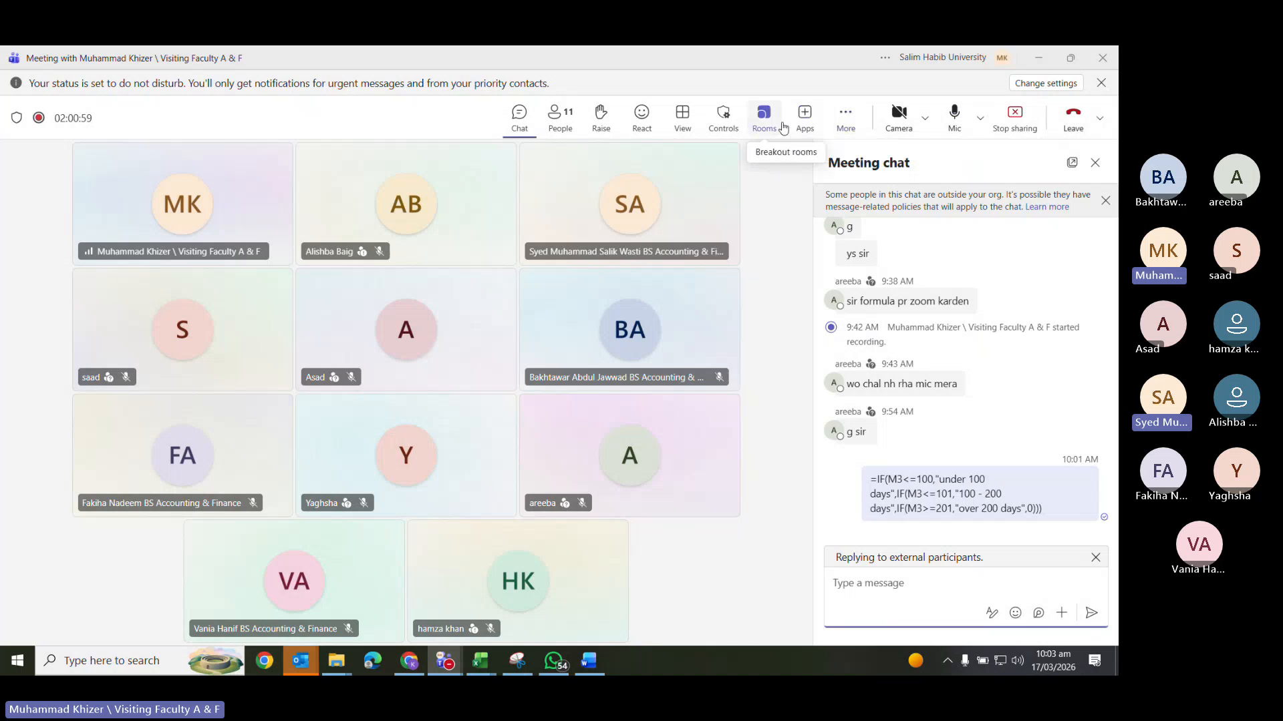
left_click(846, 121)
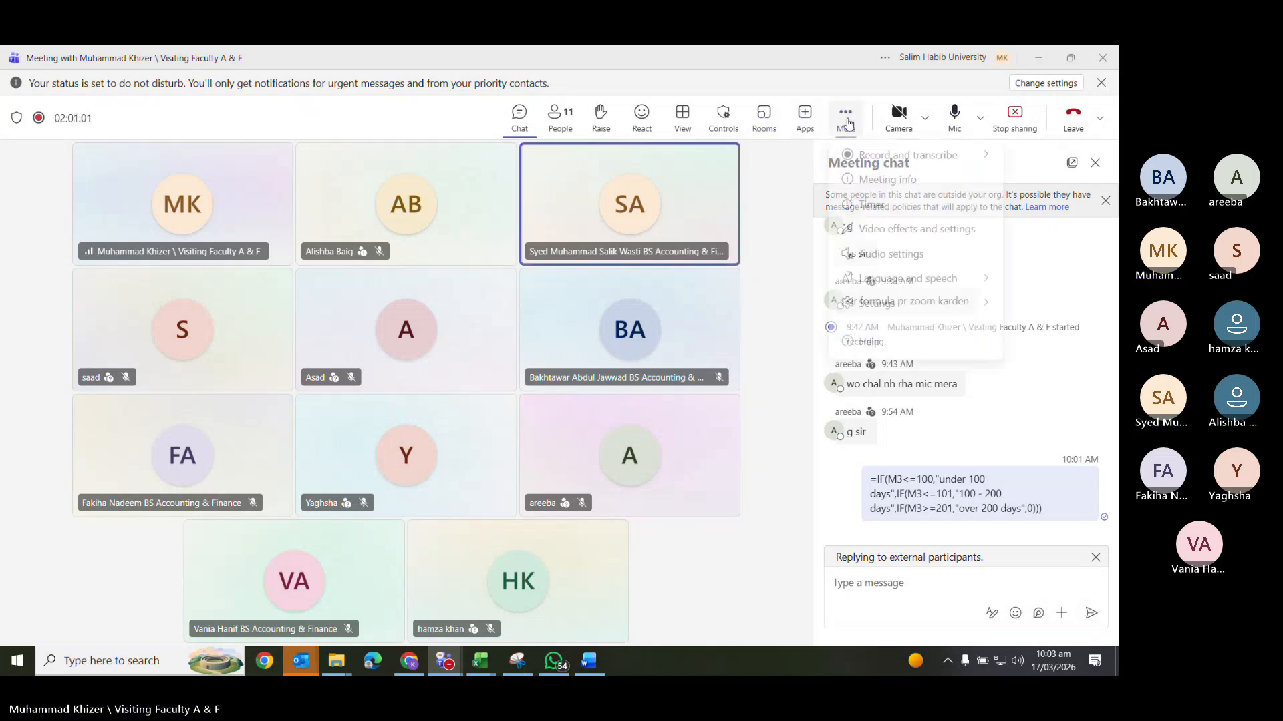
mouse_move(873, 155)
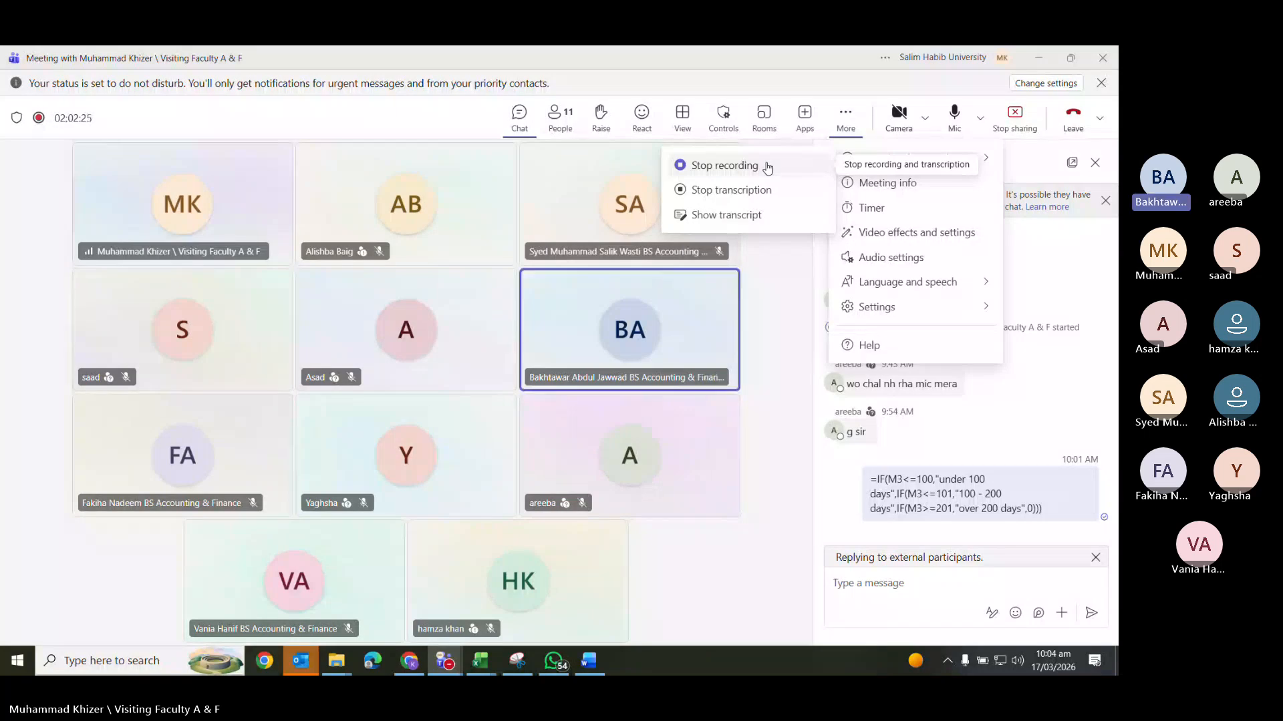
- Review the Customer Aging Report notes in Word from their beginning, and return to the Teams meeting
left_click(598, 662)
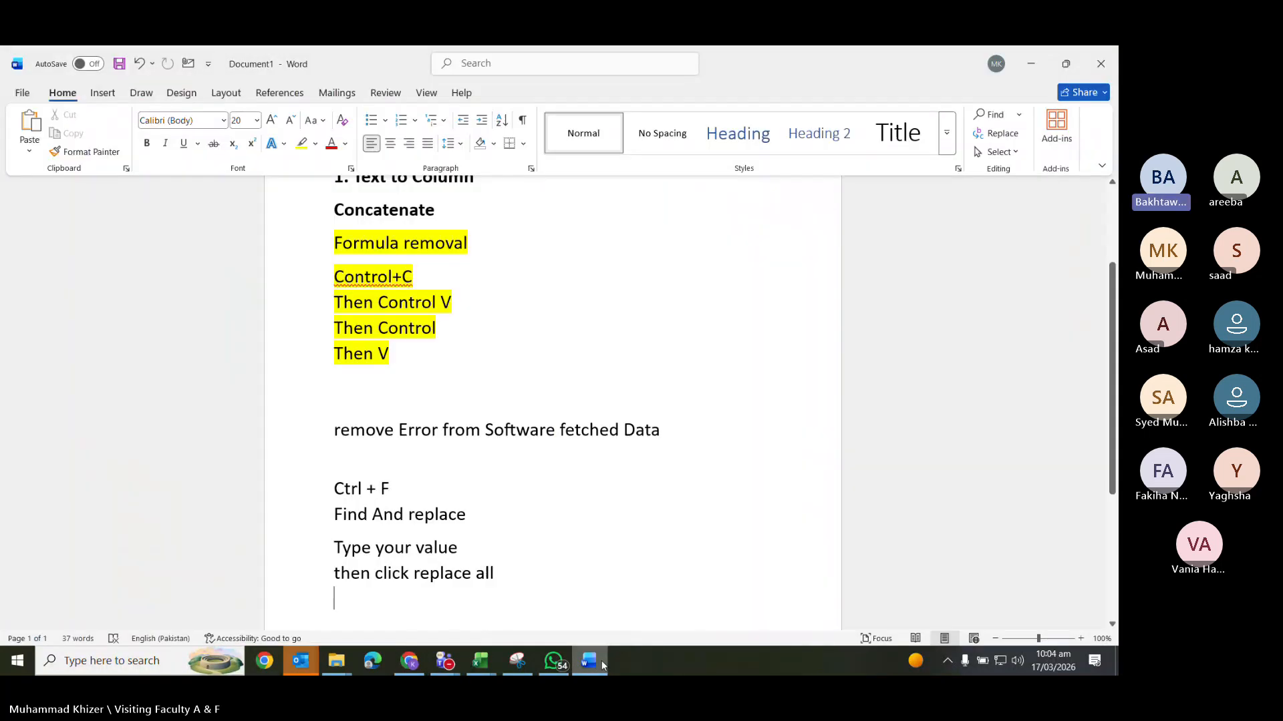
scroll(546, 538, "up", 3)
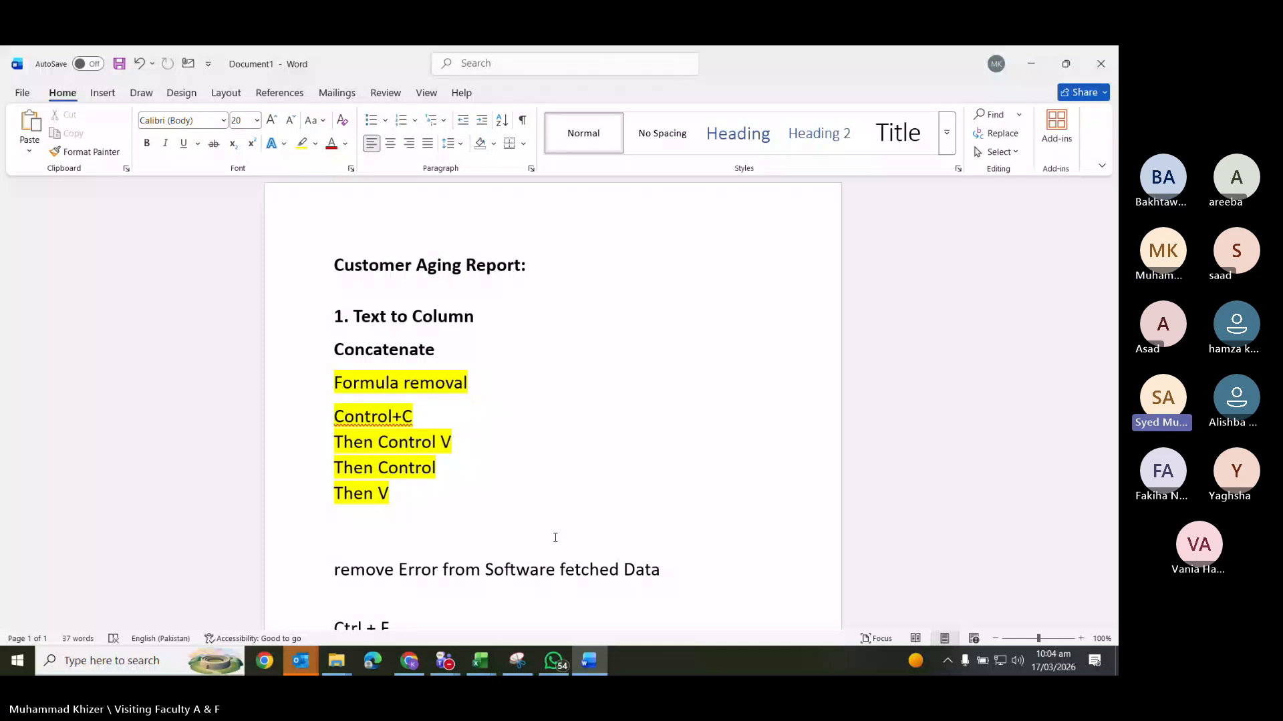
key("alt+Tab")
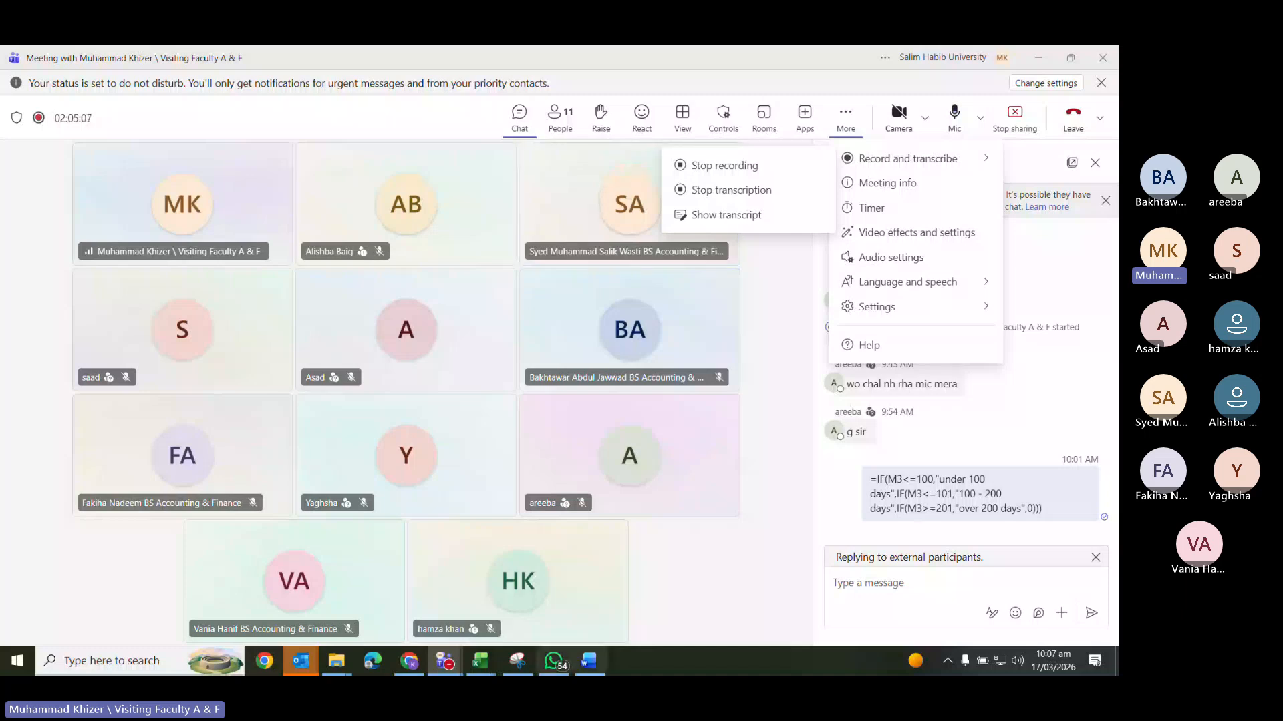
- In Excel's 2 aging customer wise.xlsx, enter =TODAY()-A2 in Days Passed cell M2 of the BillingReportResults sheet
left_click(489, 668)
left_click(598, 624)
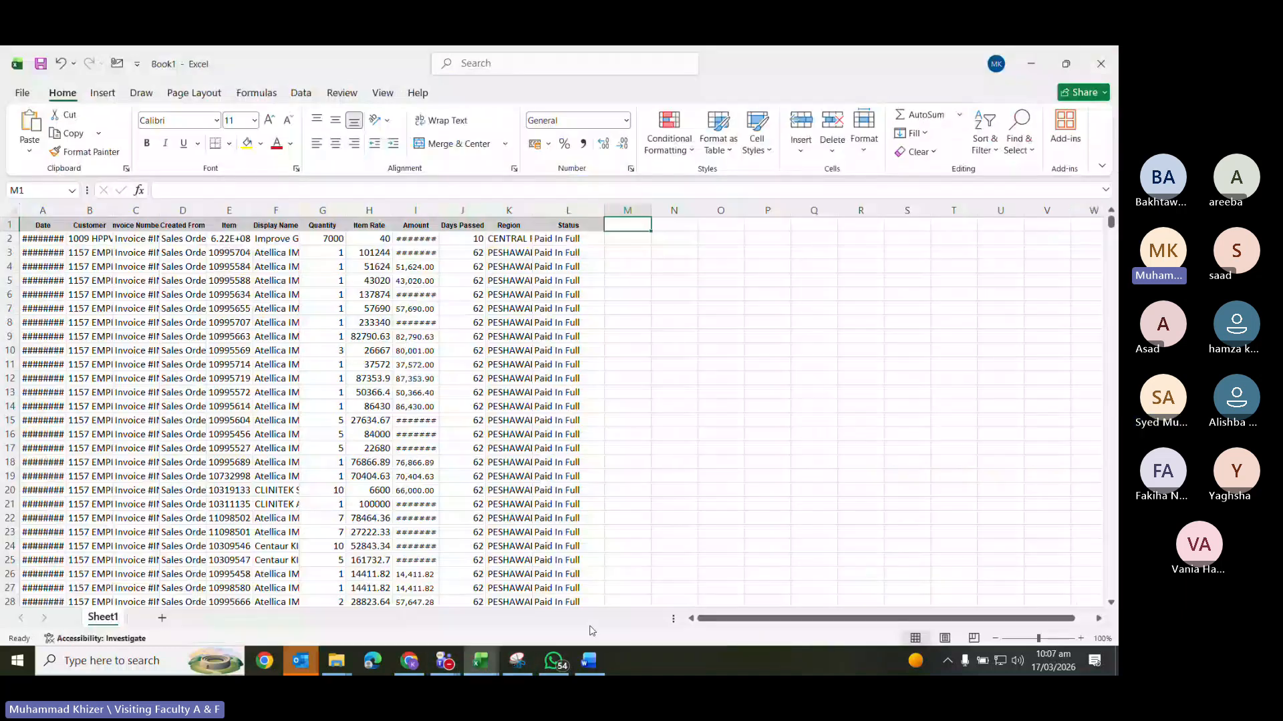
left_click(481, 661)
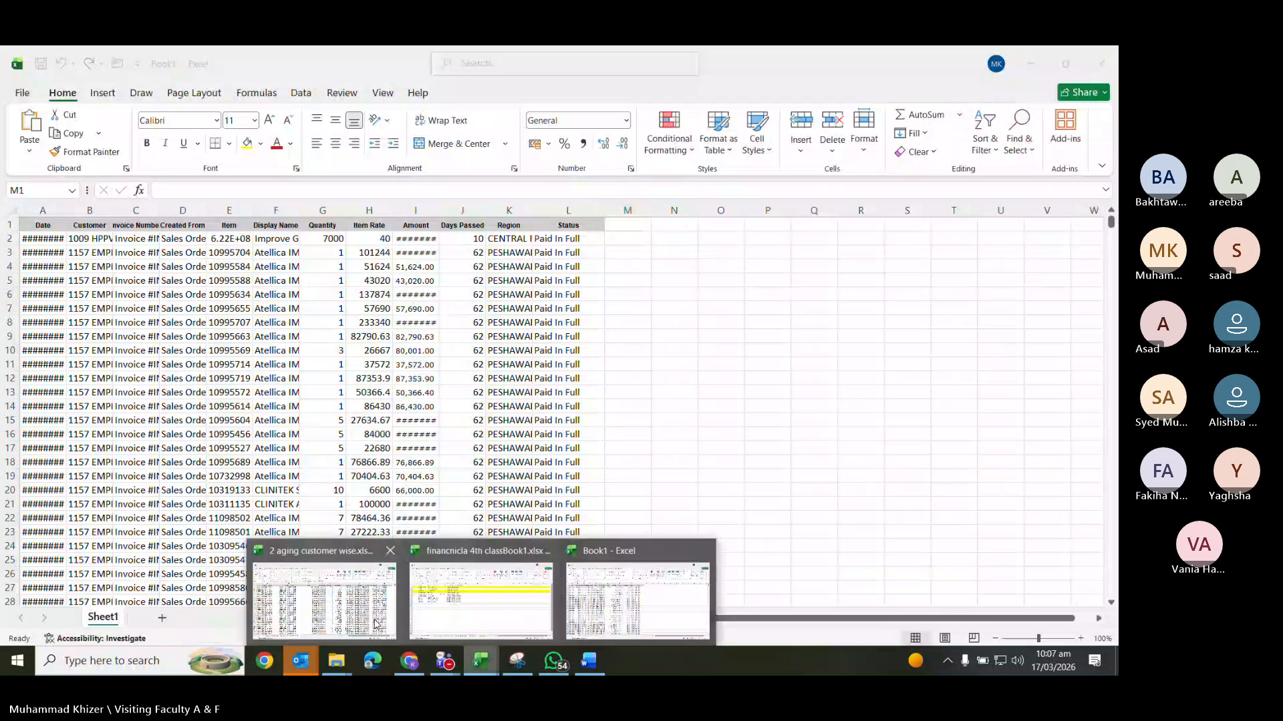
left_click(376, 624)
left_click(932, 238)
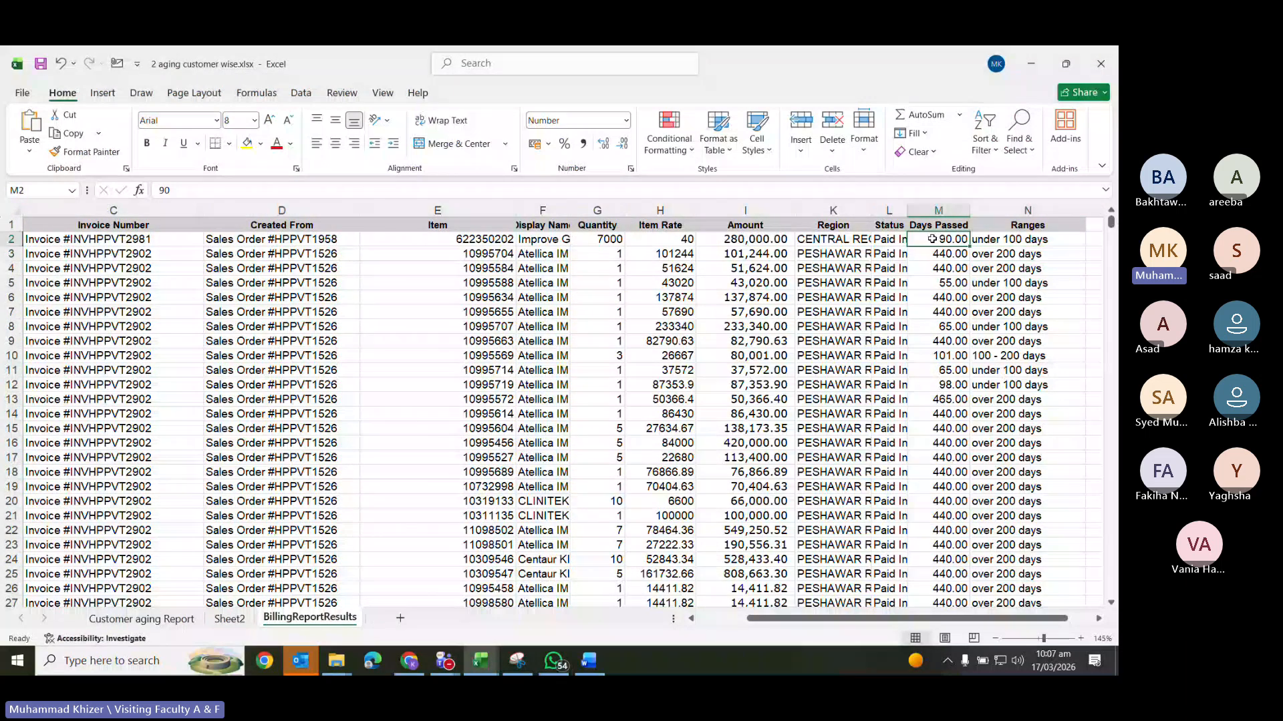
type("=toda")
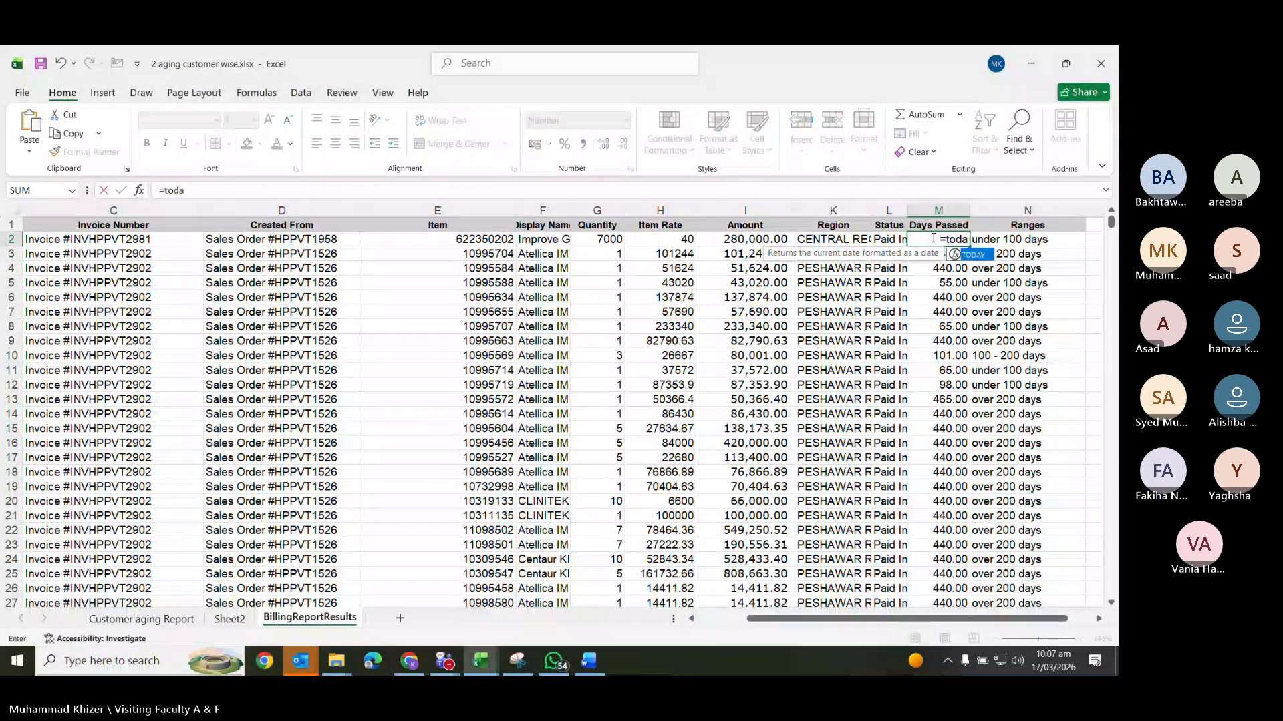
key("Tab")
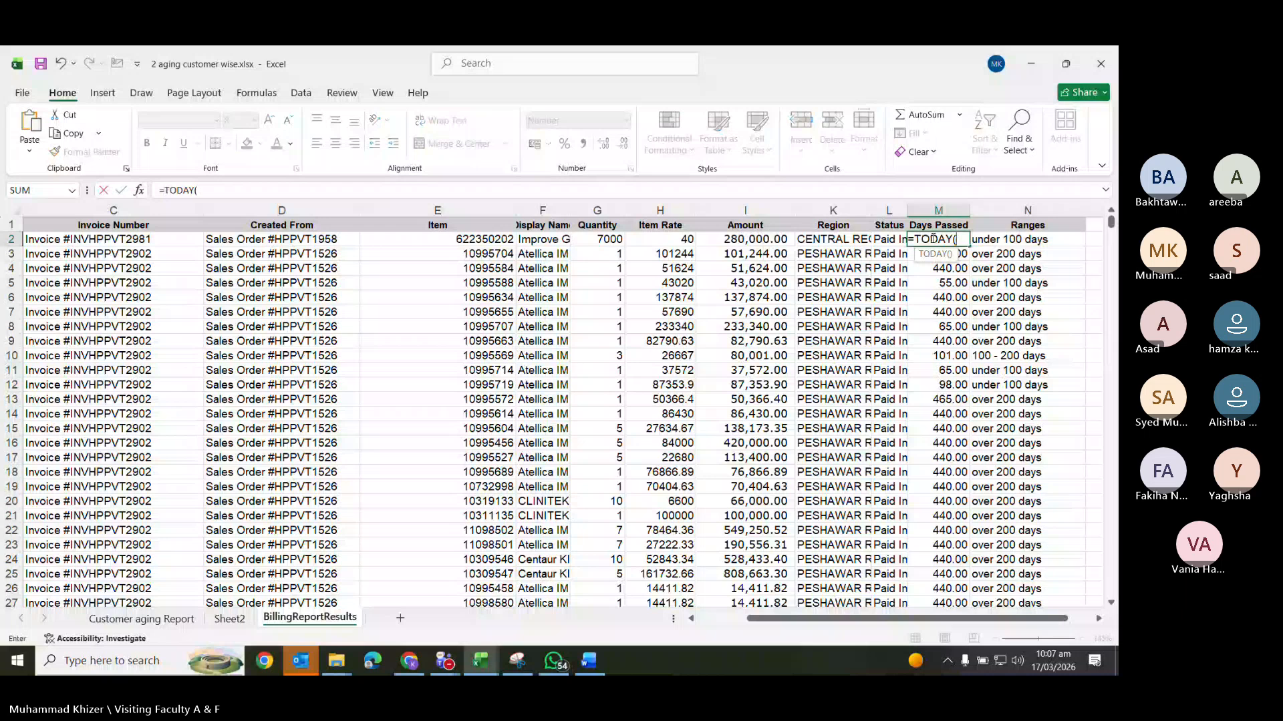
type(")")
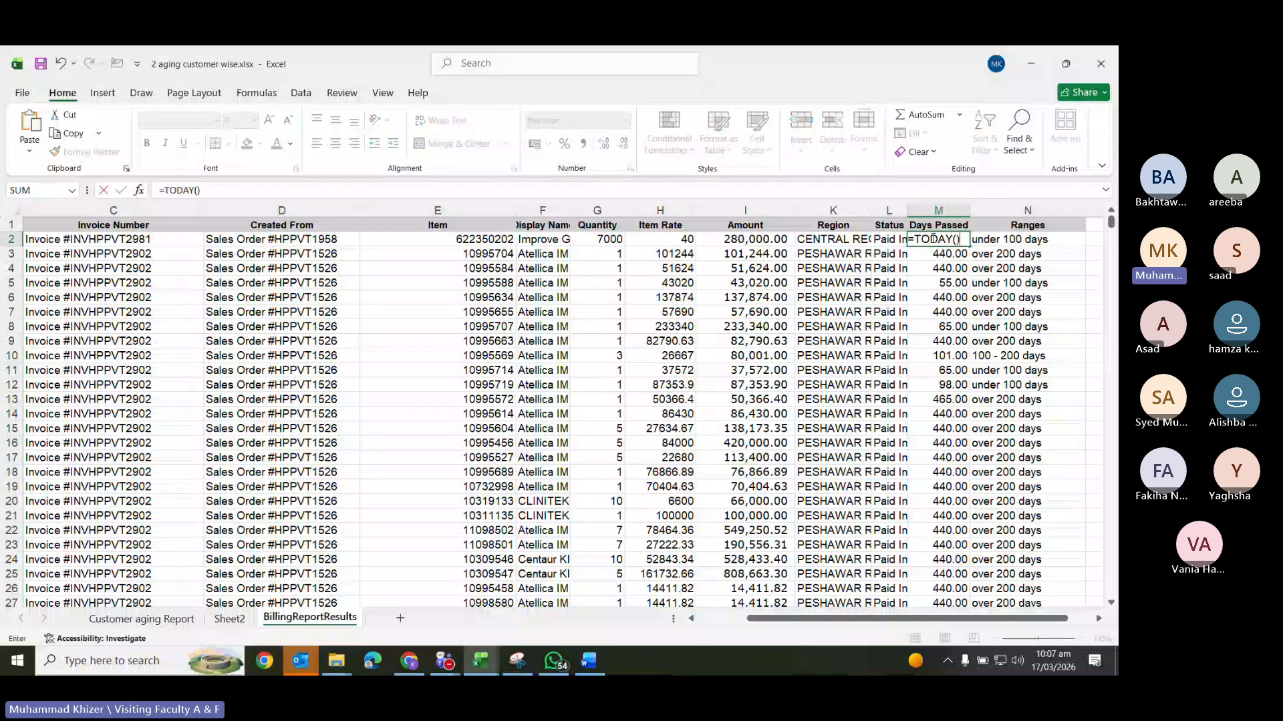
type("-")
key("Left")
key("ctrl+Left")
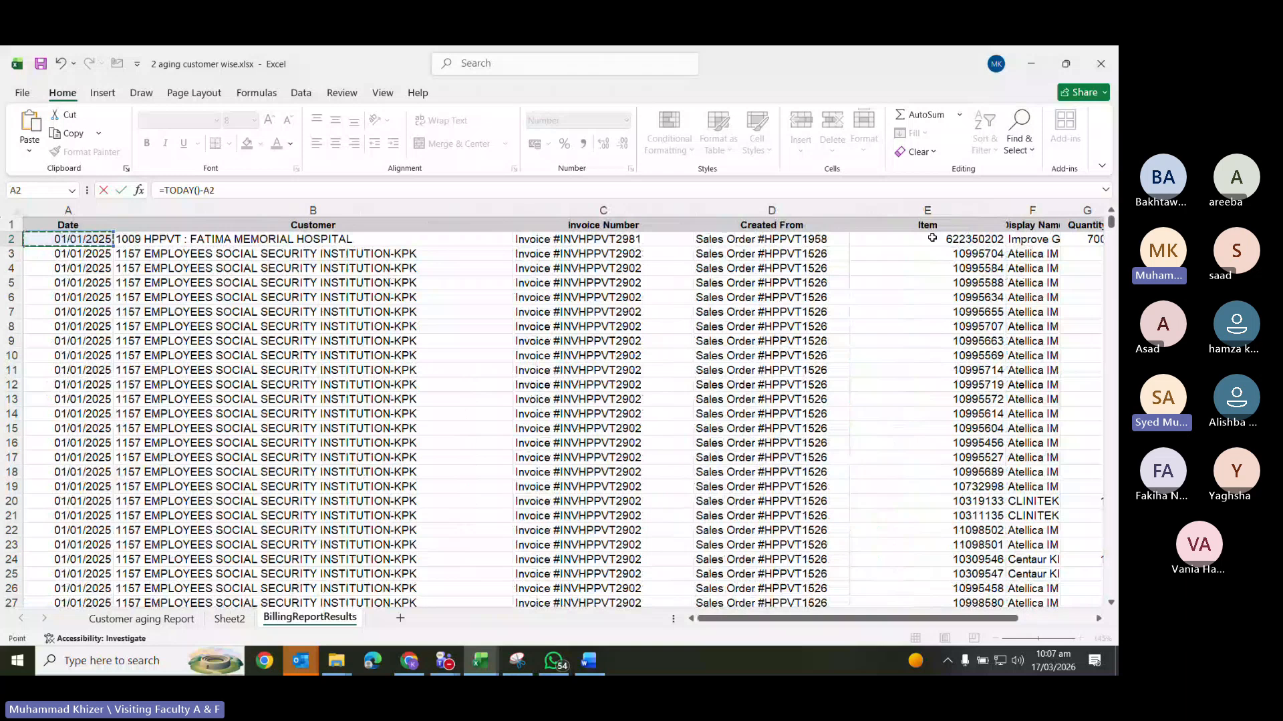
key("ctrl+Return")
- Copy the =TODAY()-A2 formula text from cell M2 and send it to the Computurized Accounting Applications 26 group in WhatsApp
double_click(932, 238)
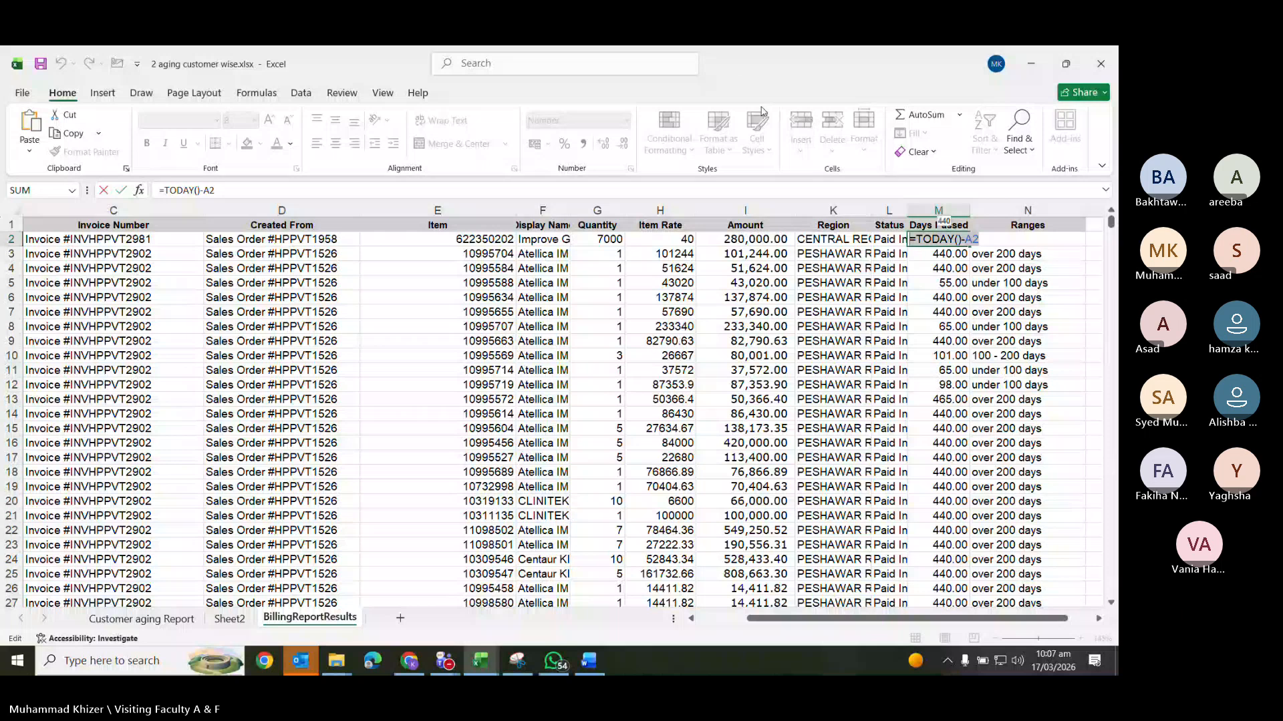
left_click(554, 660)
type("=TODAY()-A2")
key("Return")
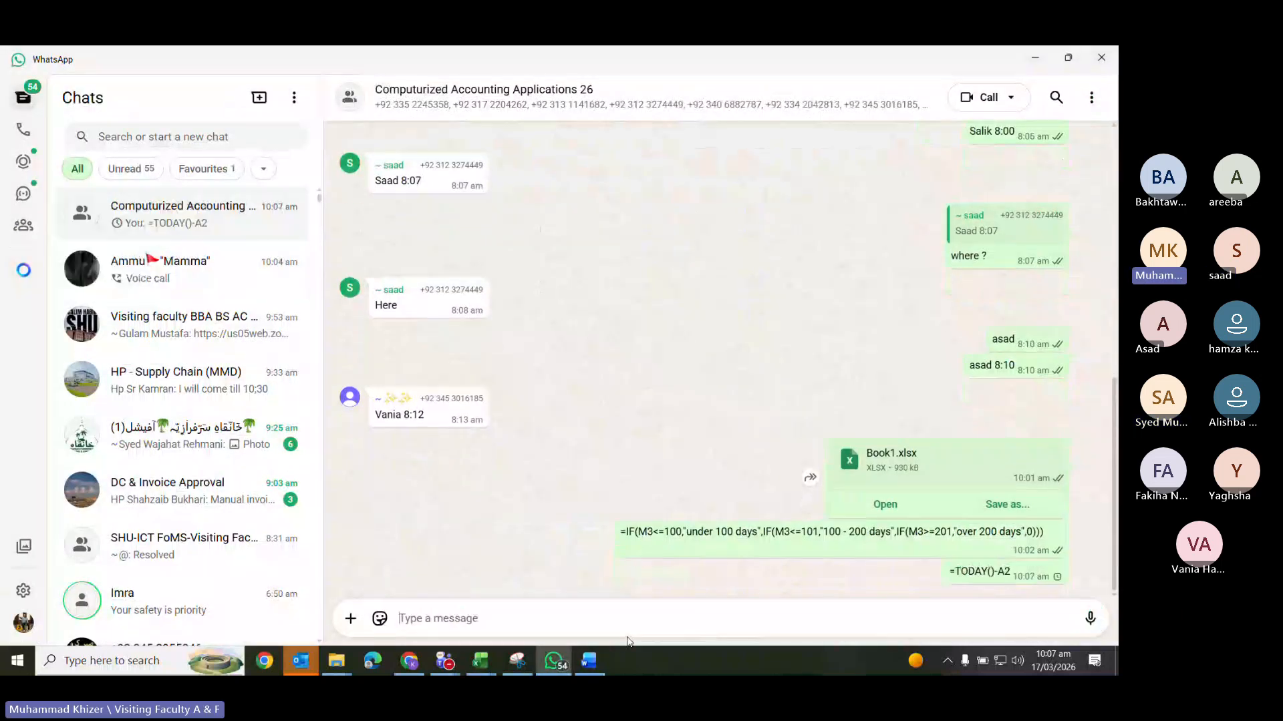
key("alt+Tab")
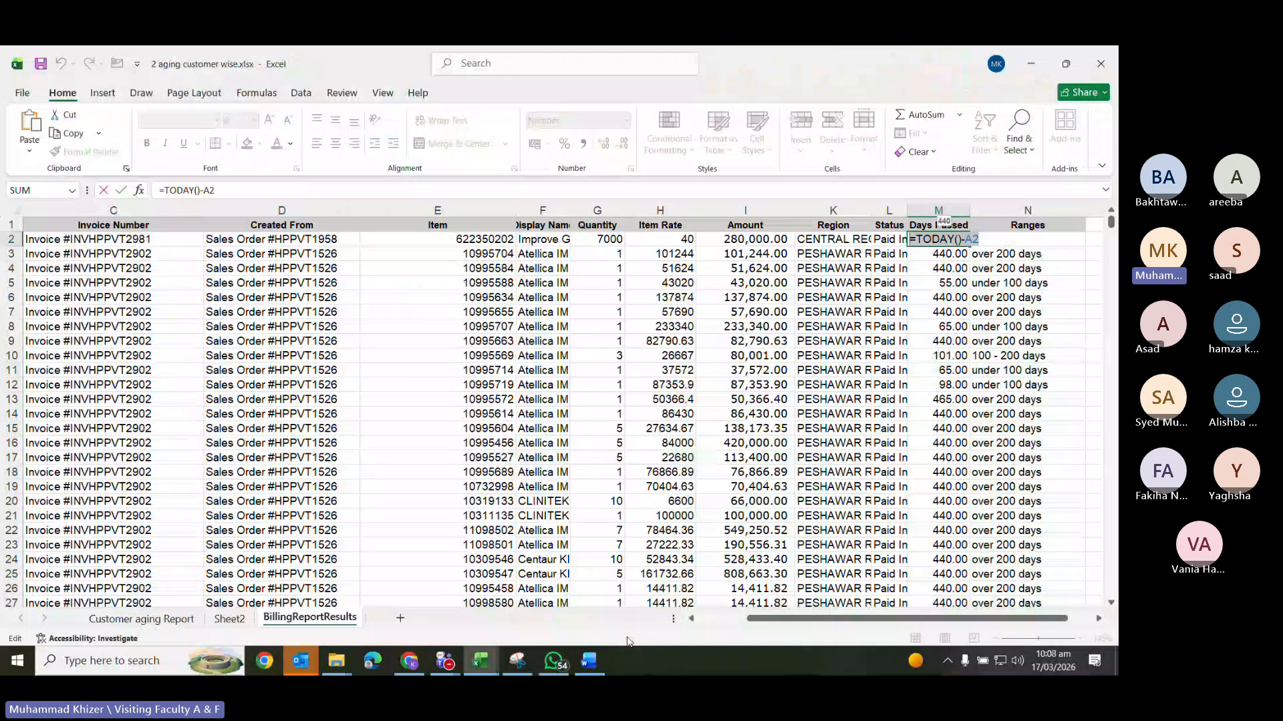
key("alt+Tab")
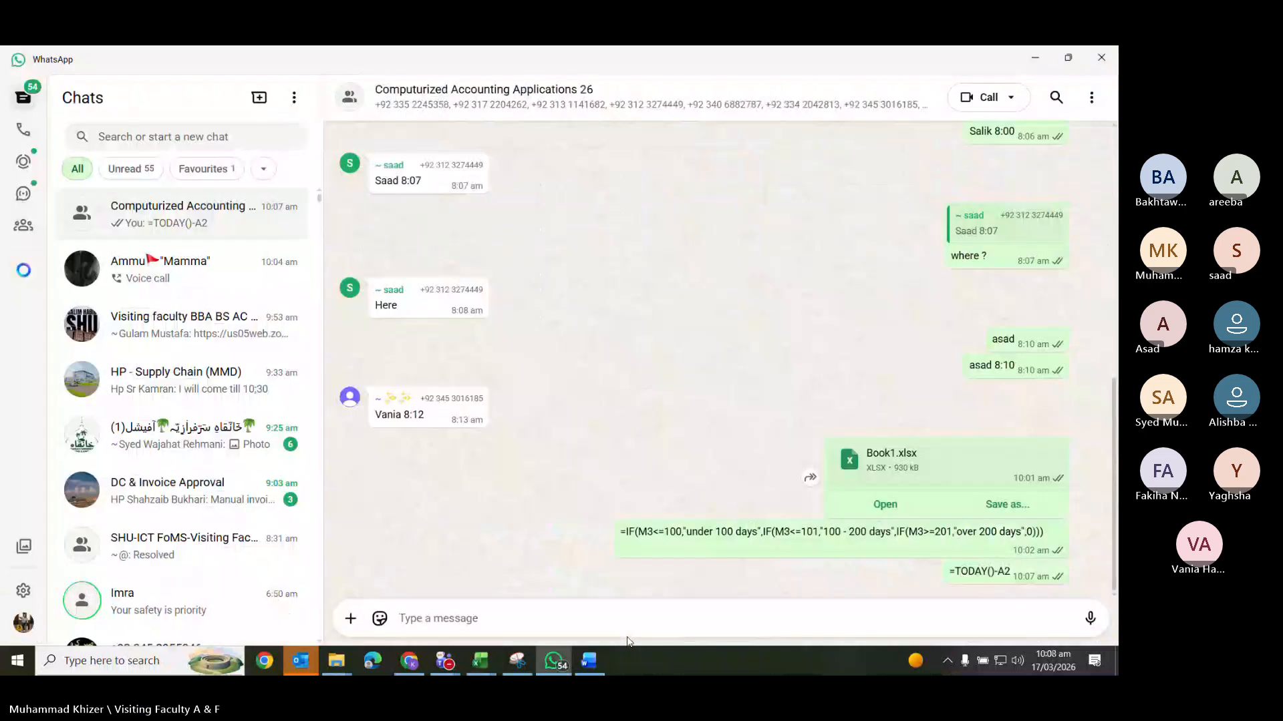
key("alt+Tab")
key("alt+Tab")
key("alt+Tab")
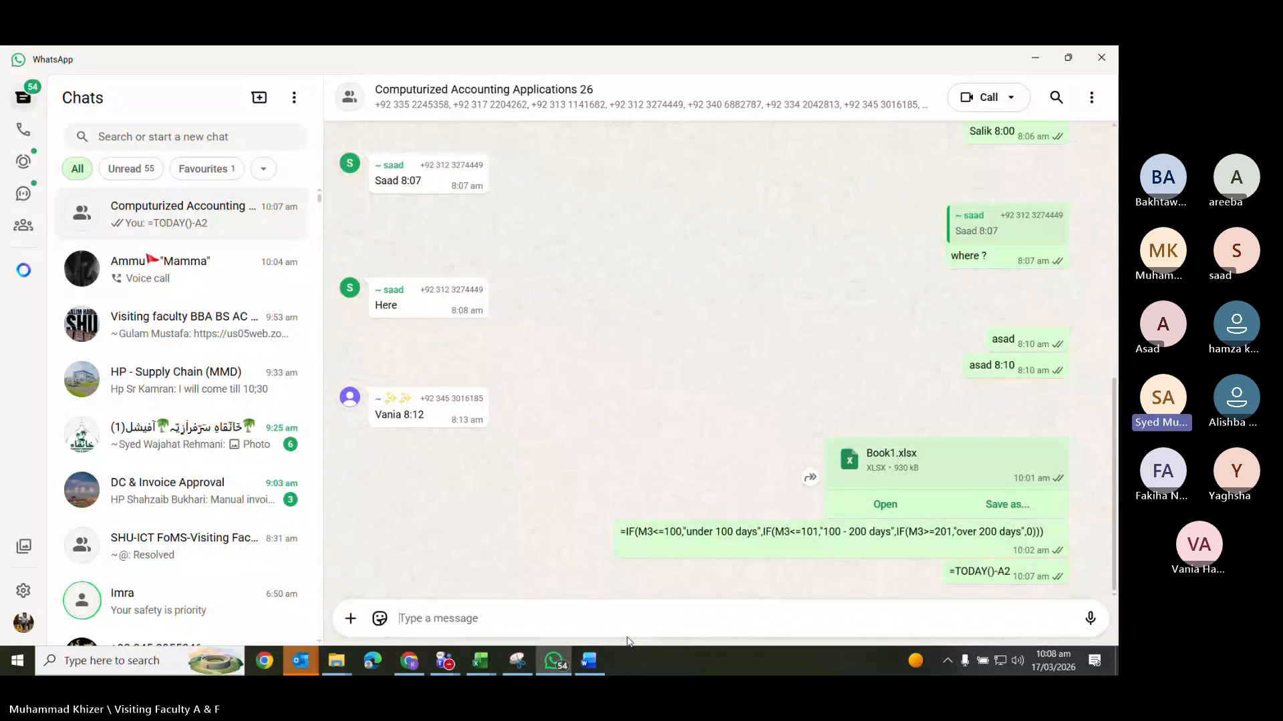
key("alt+Tab")
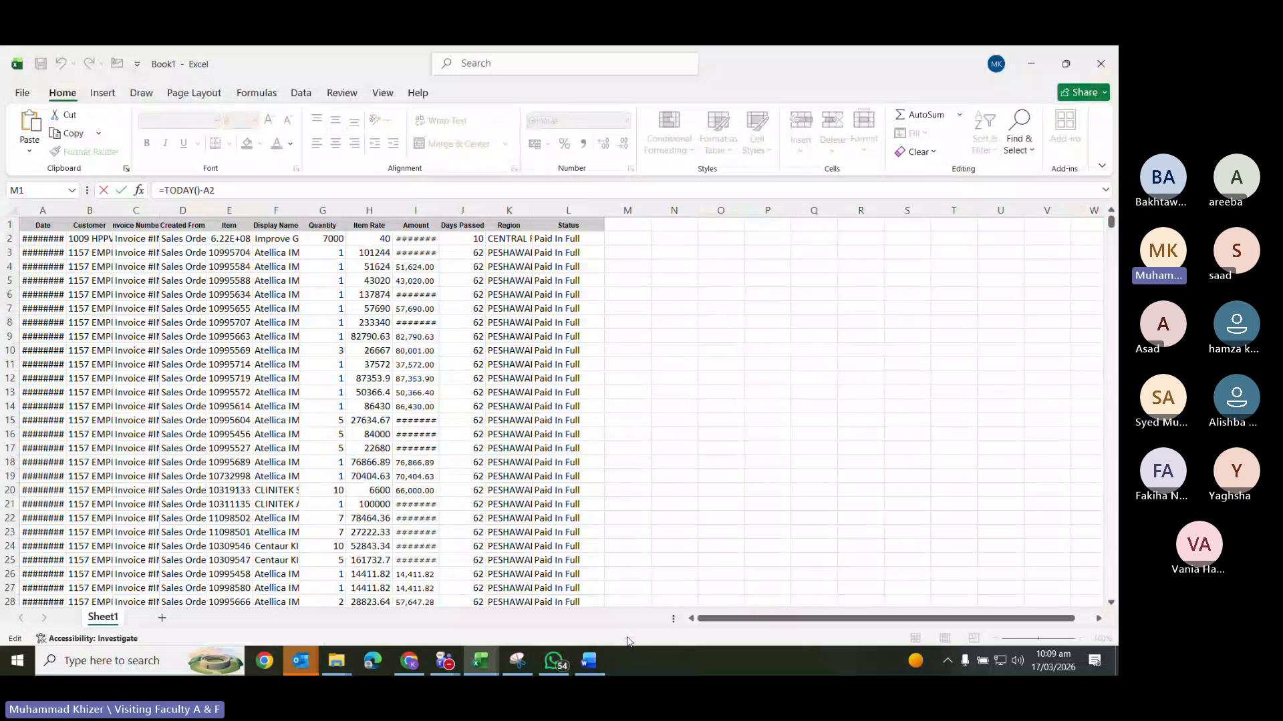
key("alt+Tab")
key("alt+Tab")
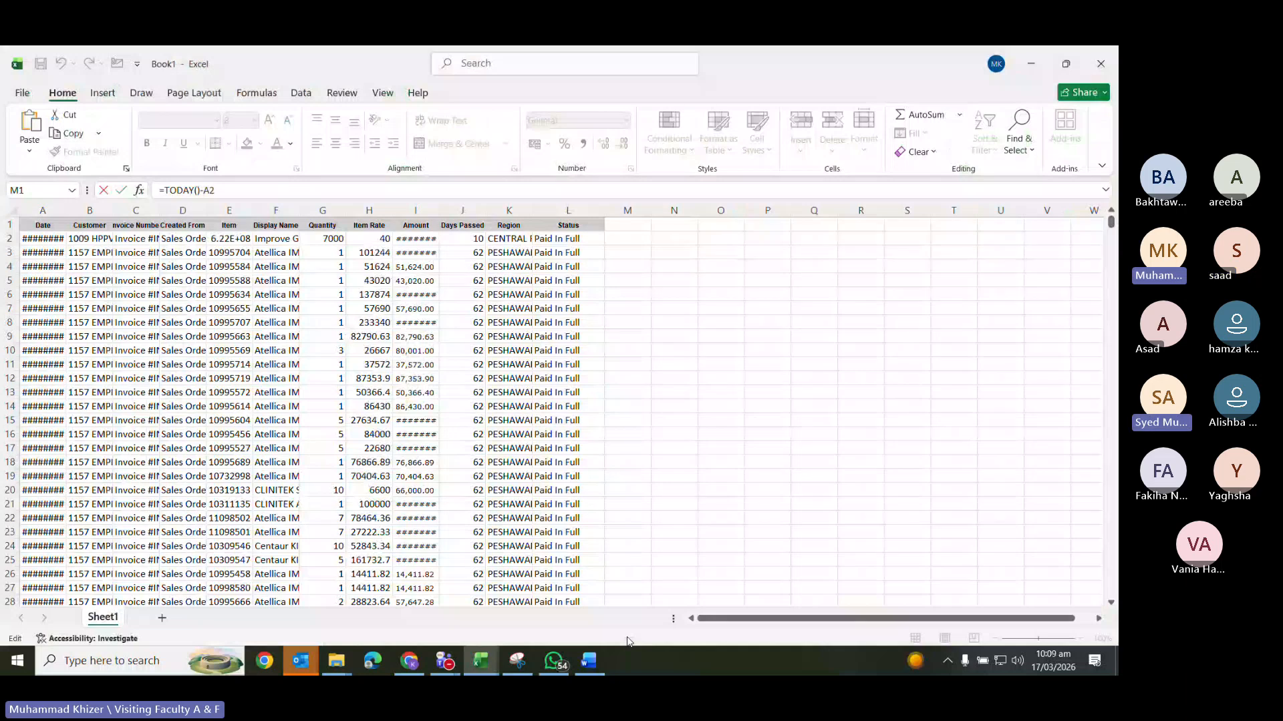
key("alt+Tab")
- In Excel, leave M2 without editing it and clear all Days Passed values from M3 downward
key("Escape")
key("Right")
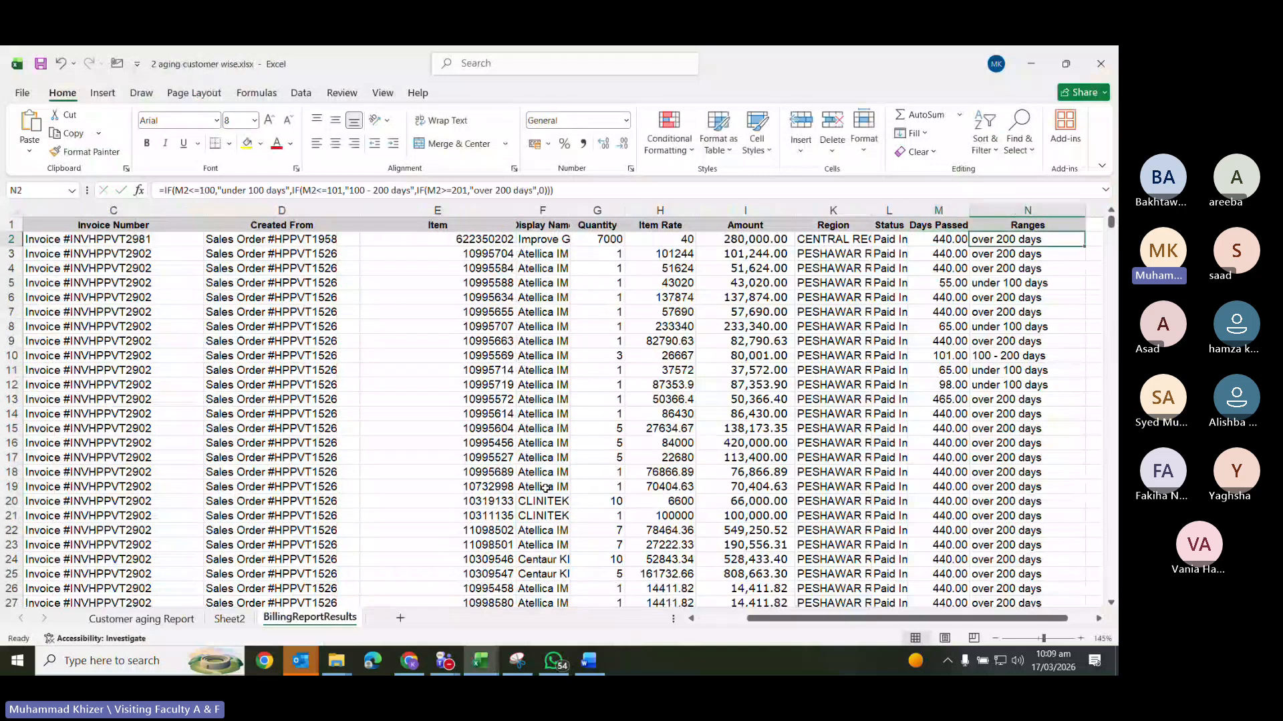
key("Left")
key("Right")
key("Left")
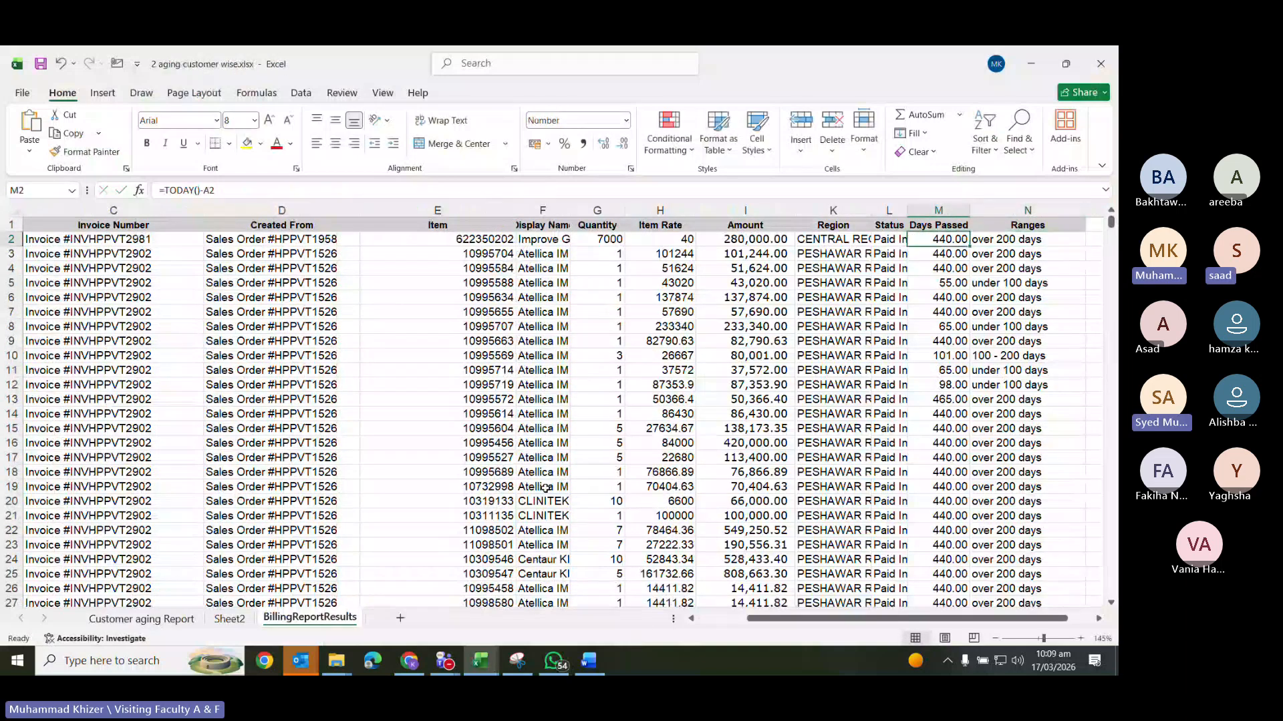
key("Down")
key("ctrl+shift+Down")
key("Delete")
key("Up")
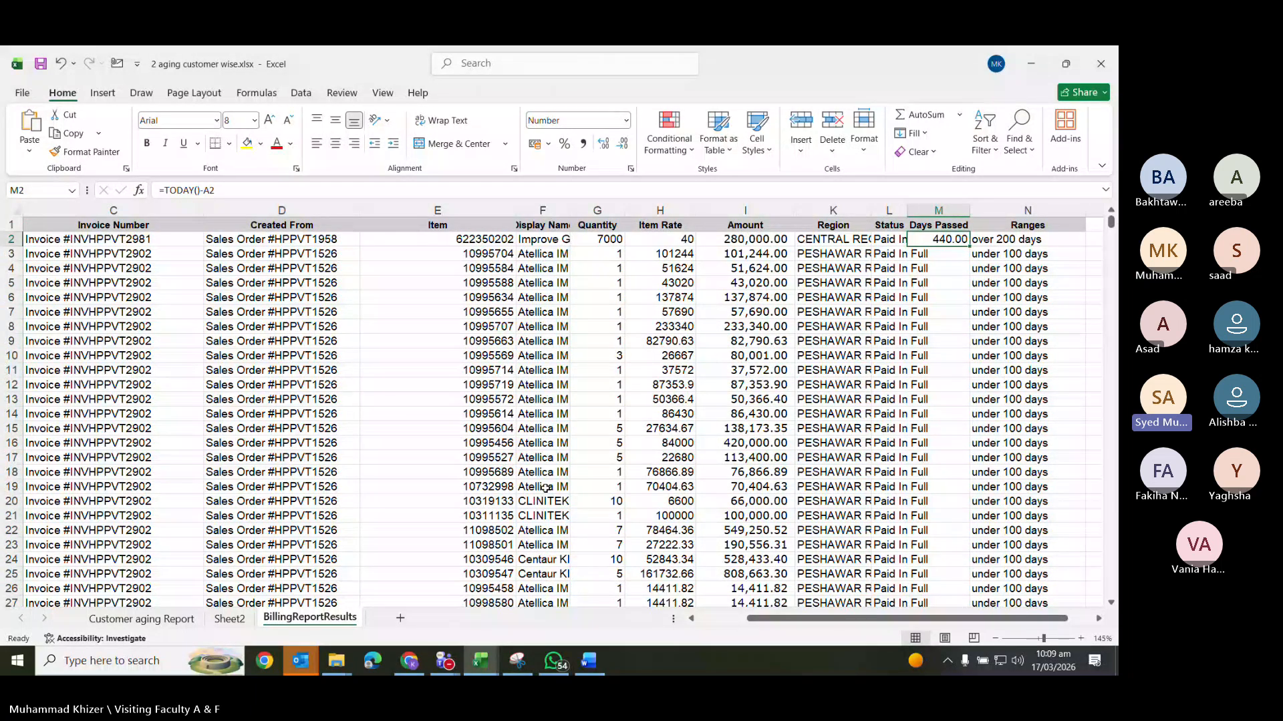
- Copy the Days Passed formula cell M2 and select M3 below it
key("Right")
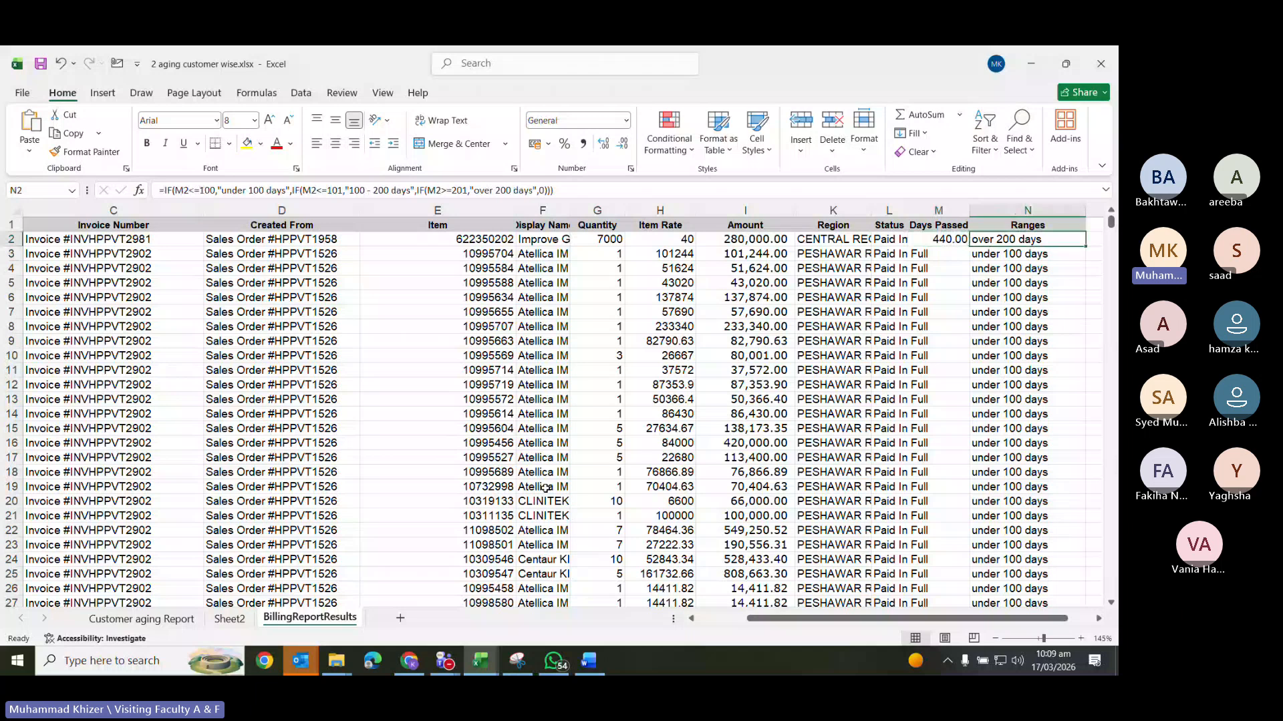
key("Left")
key("ctrl+c")
key("Left")
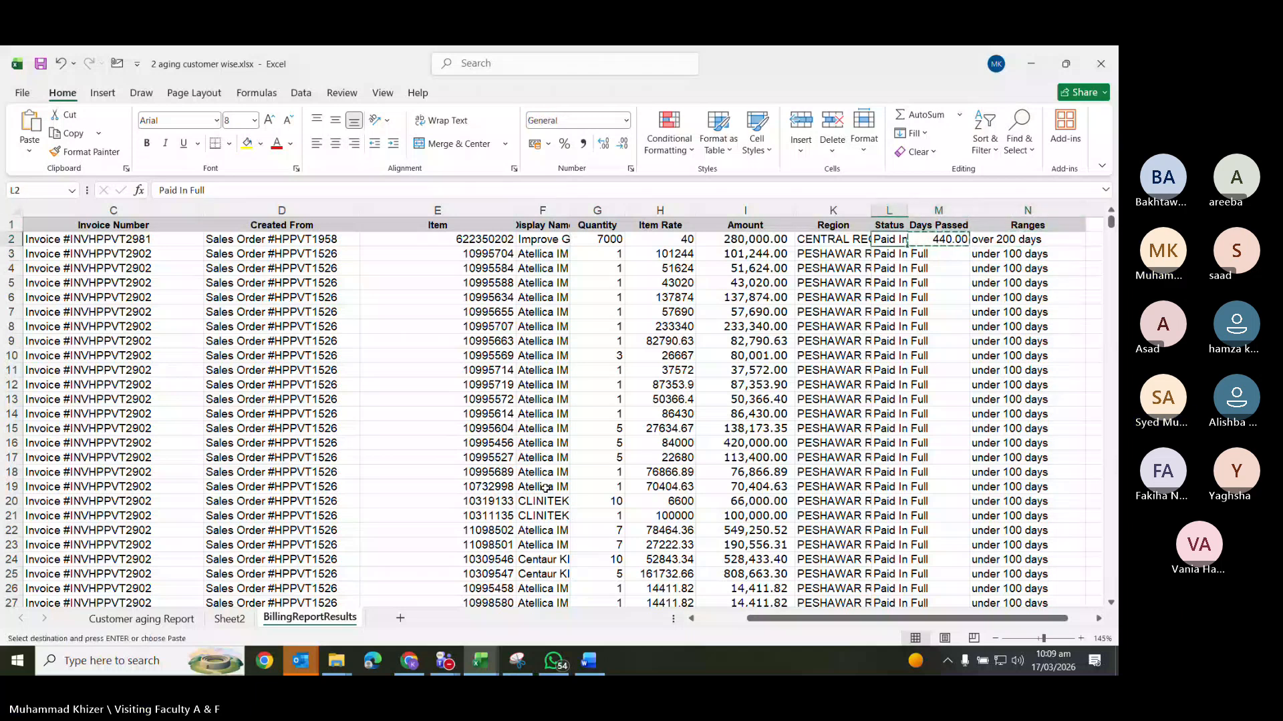
key("Right")
key("Down")
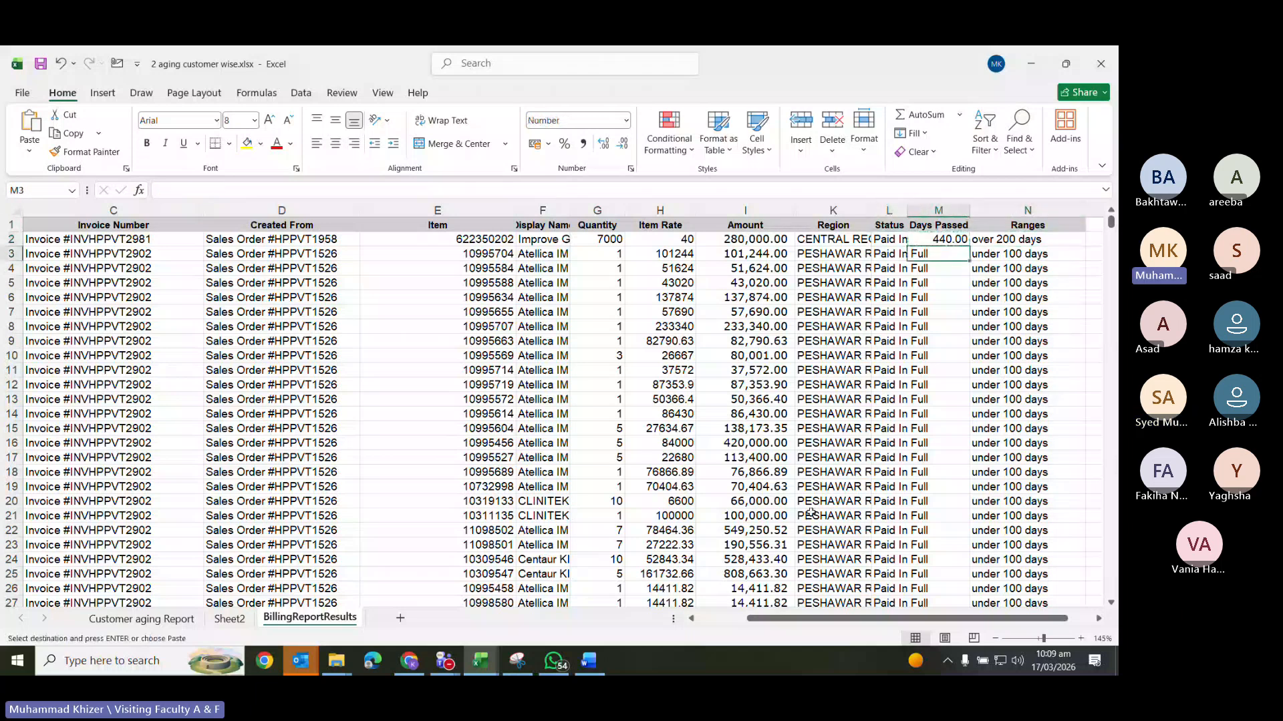
- Follow the Status column down to the last data row and select the empty Days Passed cell M13398
scroll(810, 513, "down", 20)
scroll(810, 468, "up", 7)
scroll(810, 444, "down", 2)
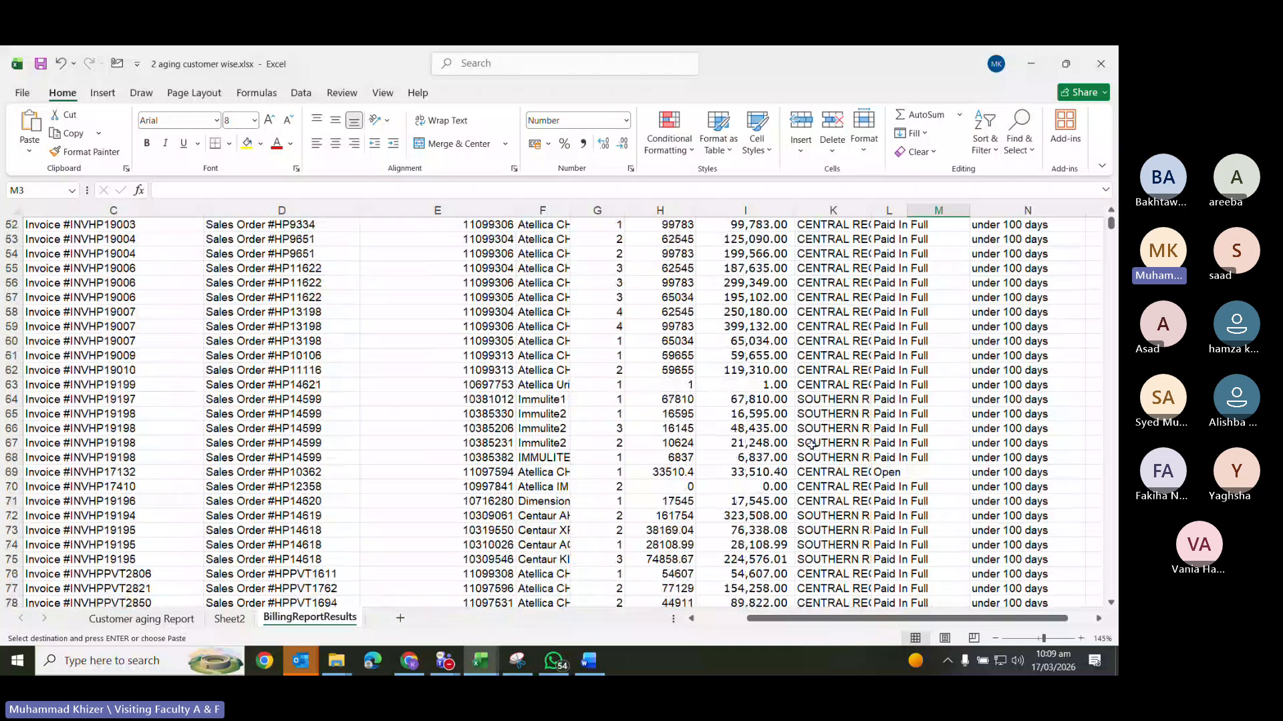
scroll(811, 444, "up", 17)
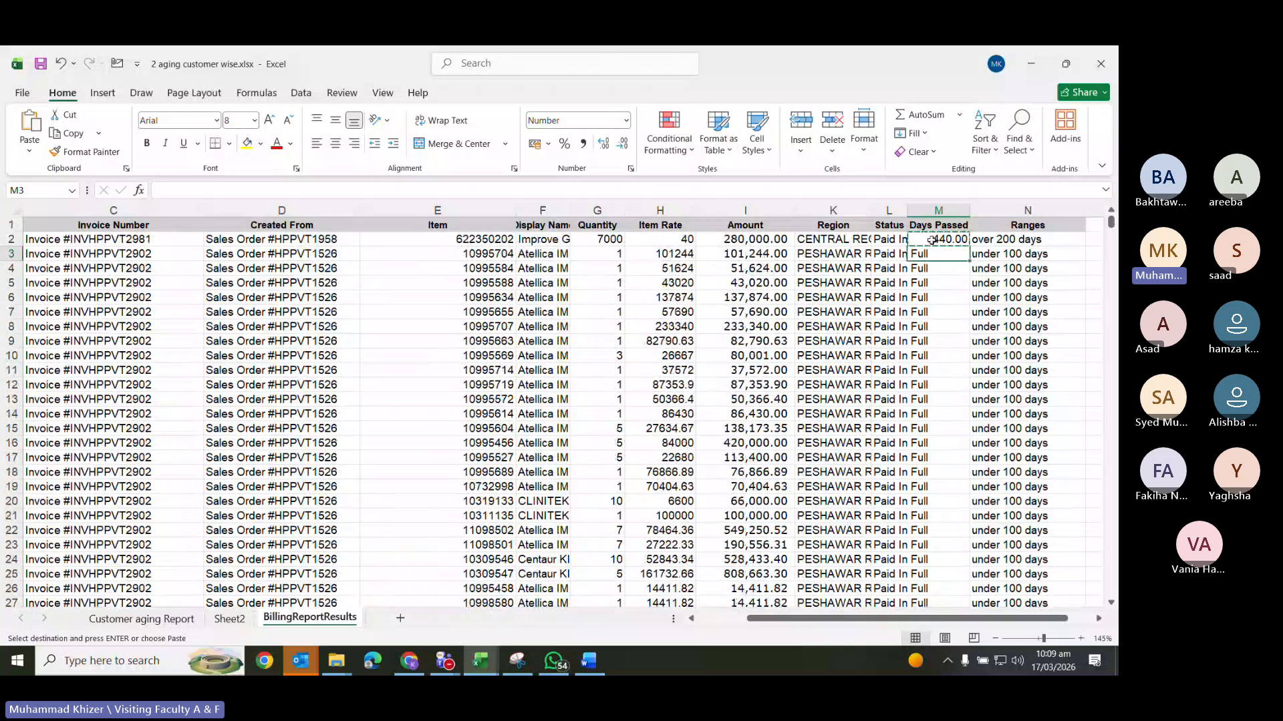
left_click(932, 240)
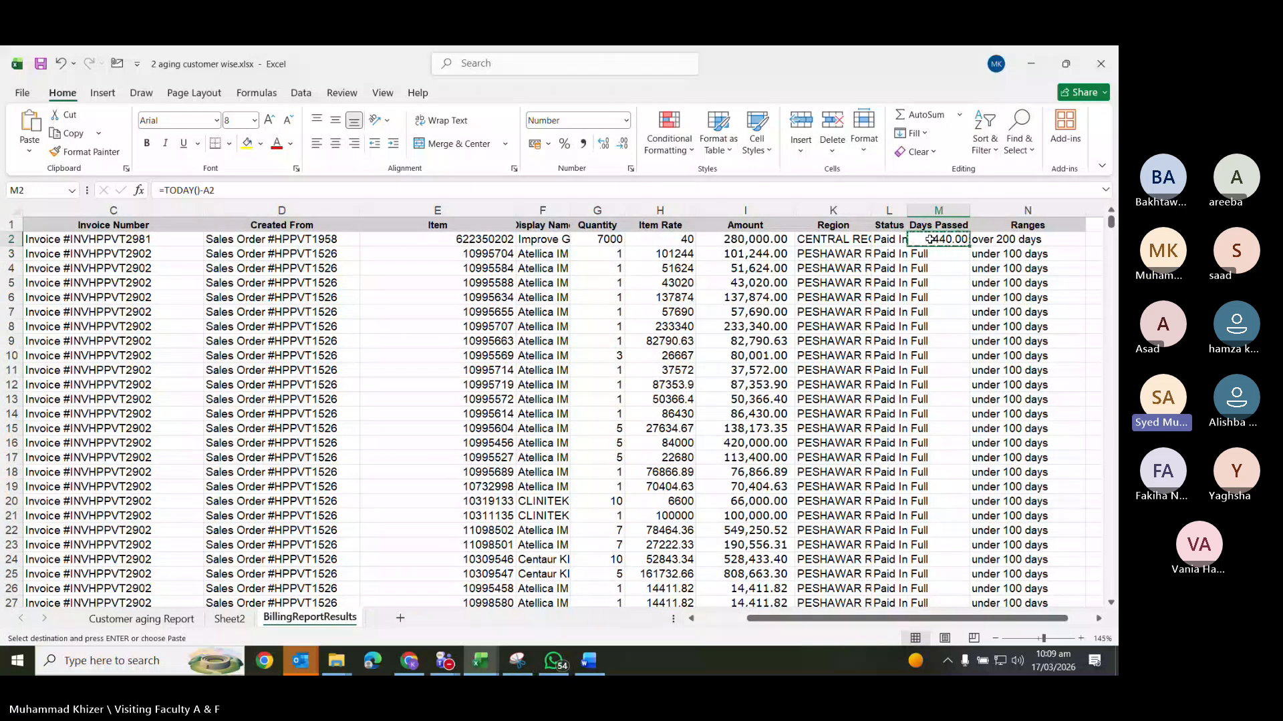
key("Left")
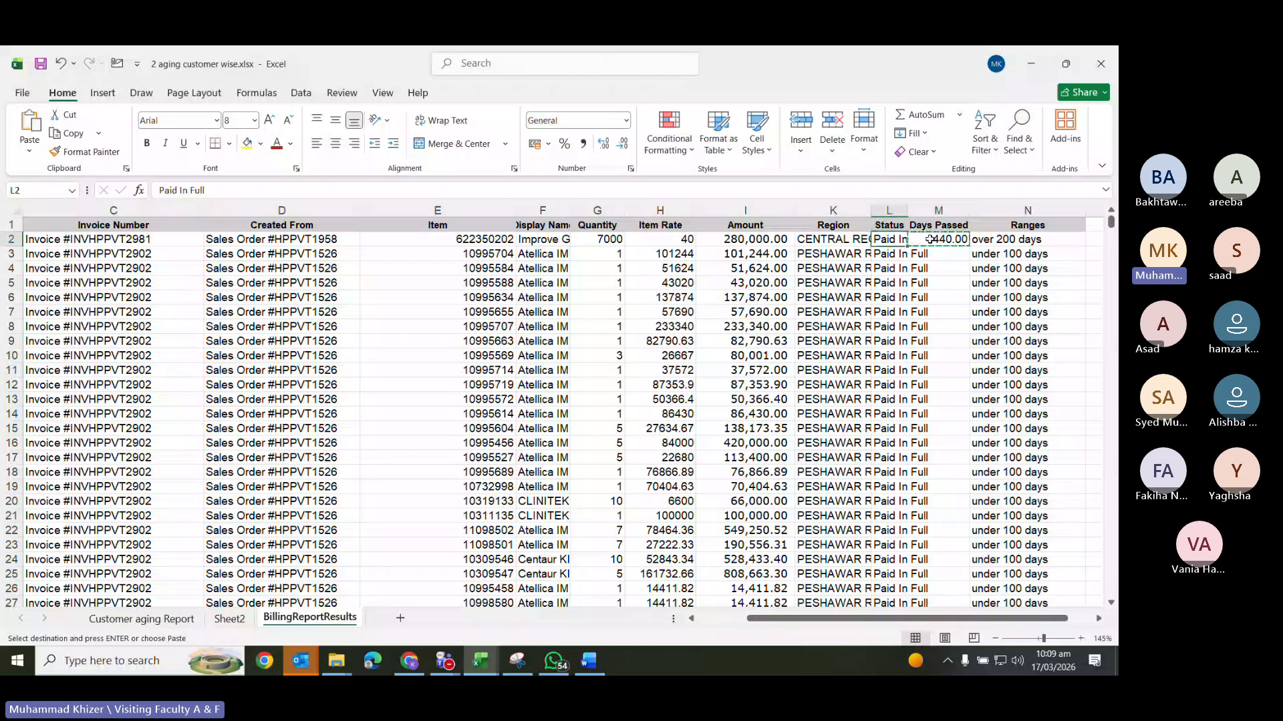
key("ctrl+Down")
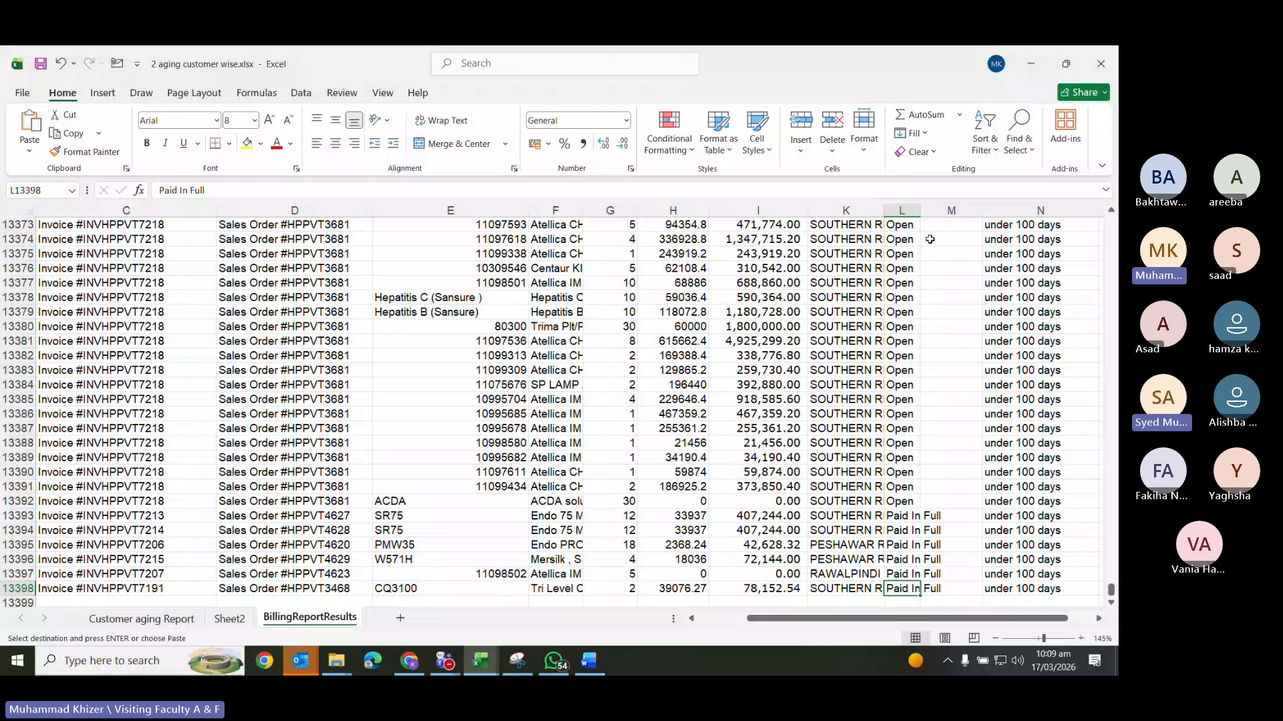
key("Right")
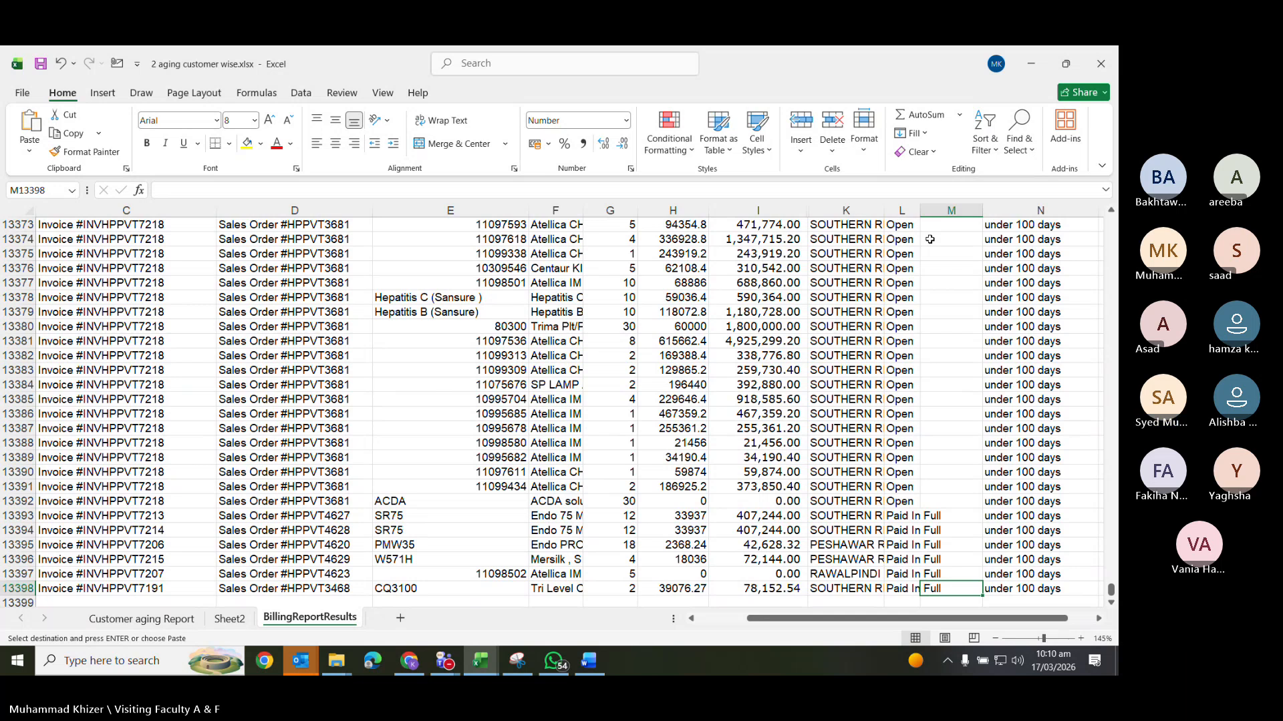
- Switch to WhatsApp and look through the recent messages in the Visiting faculty BBA BS AC SPRING 2026 group
left_click(567, 661)
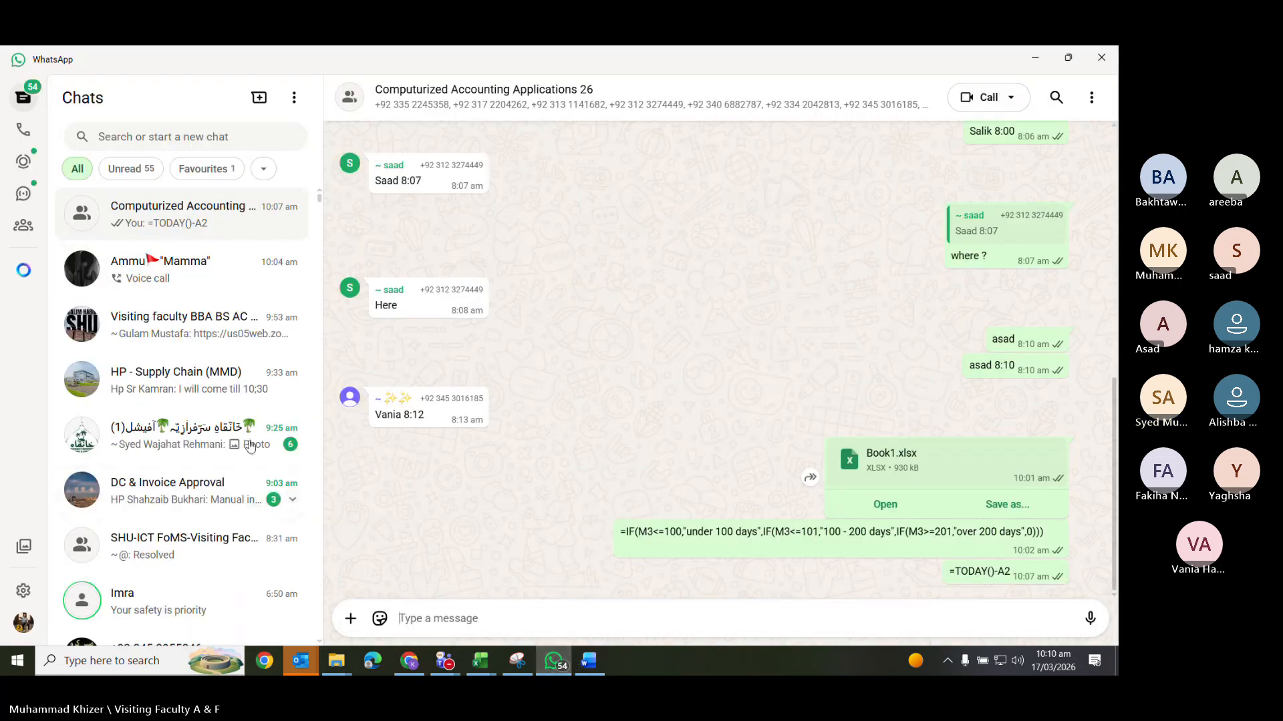
left_click(223, 338)
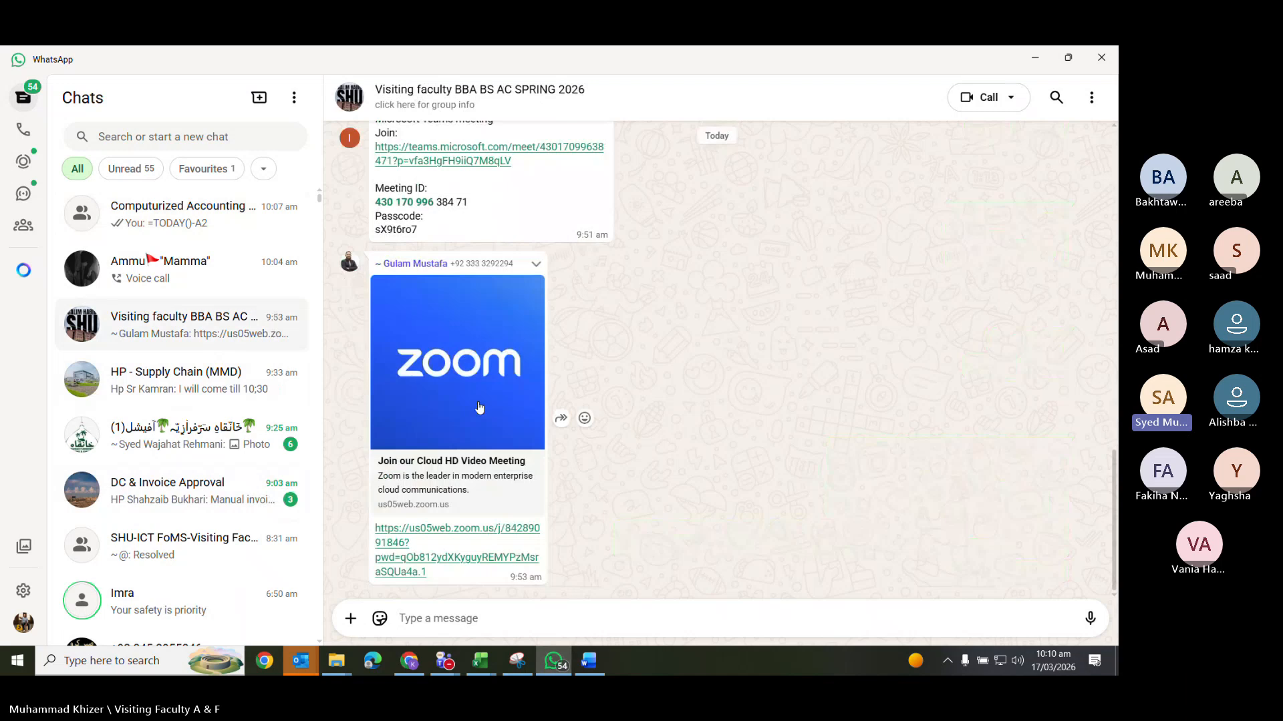
scroll(479, 401, "up", 5)
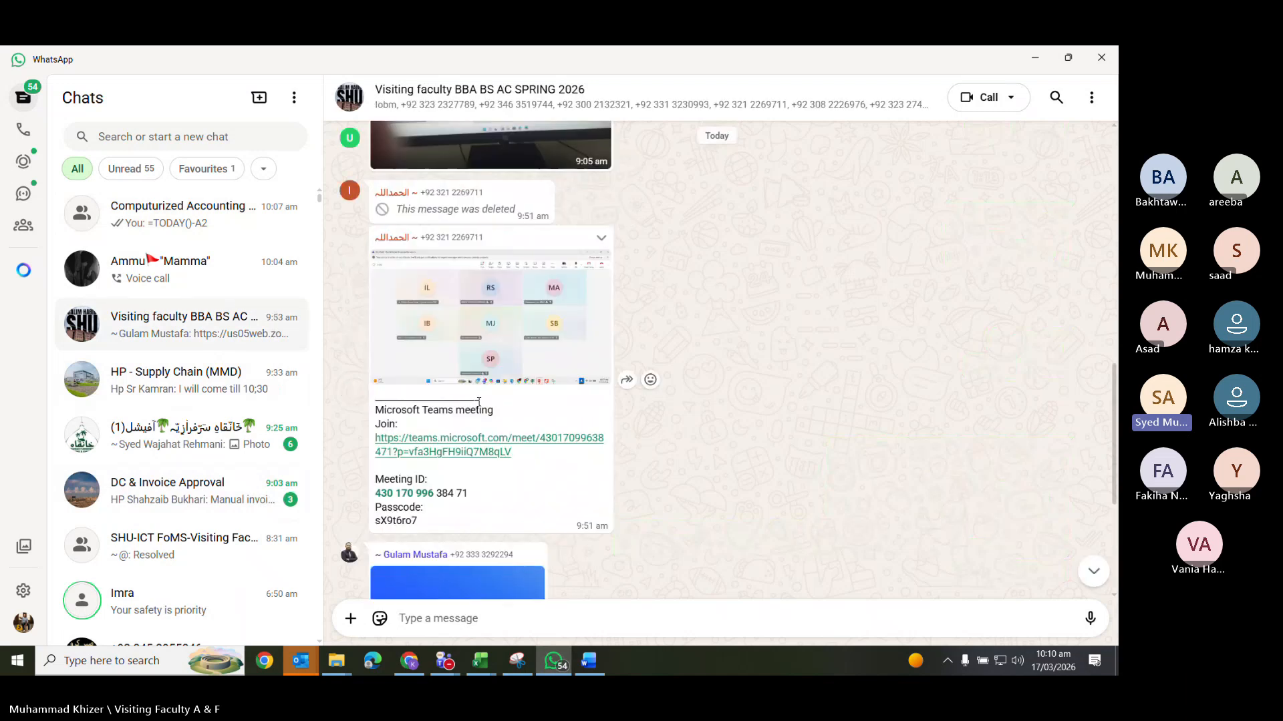
- Switch to the Excel workbook 2 aging customer wise.xlsx and select the Days Passed cells from M13398 up to the formula in M2
mouse_move(503, 662)
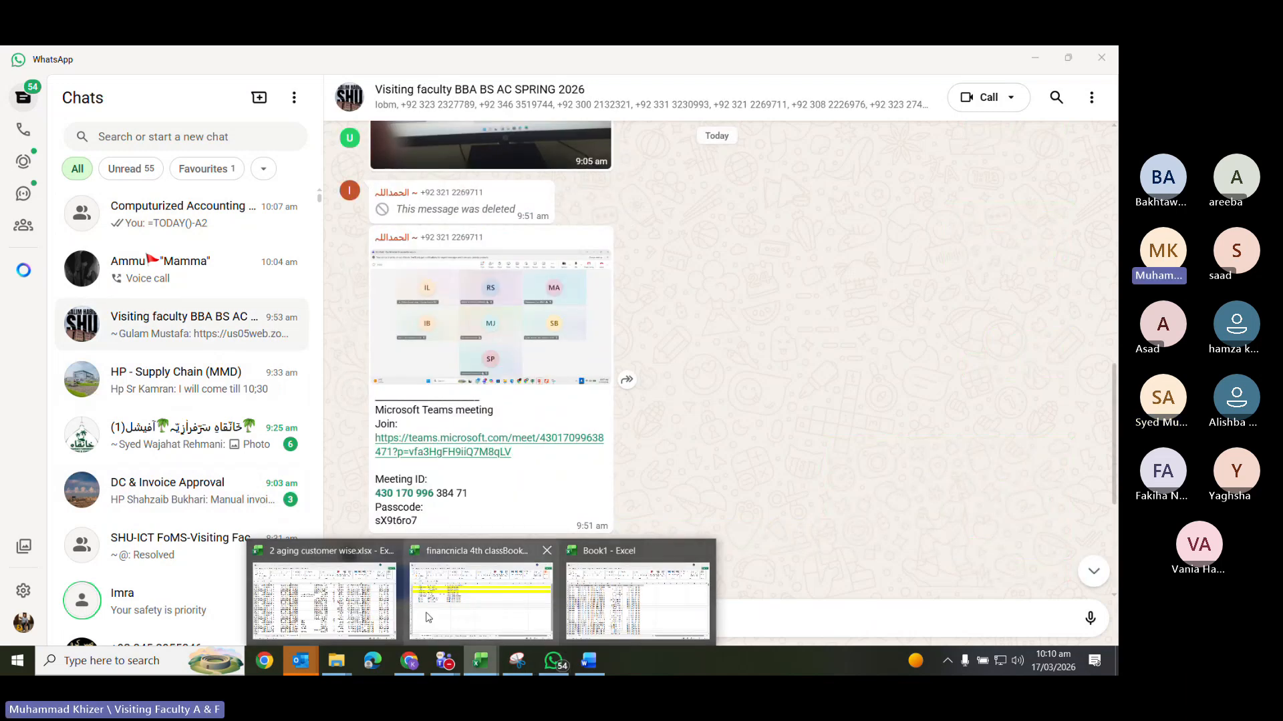
mouse_move(367, 608)
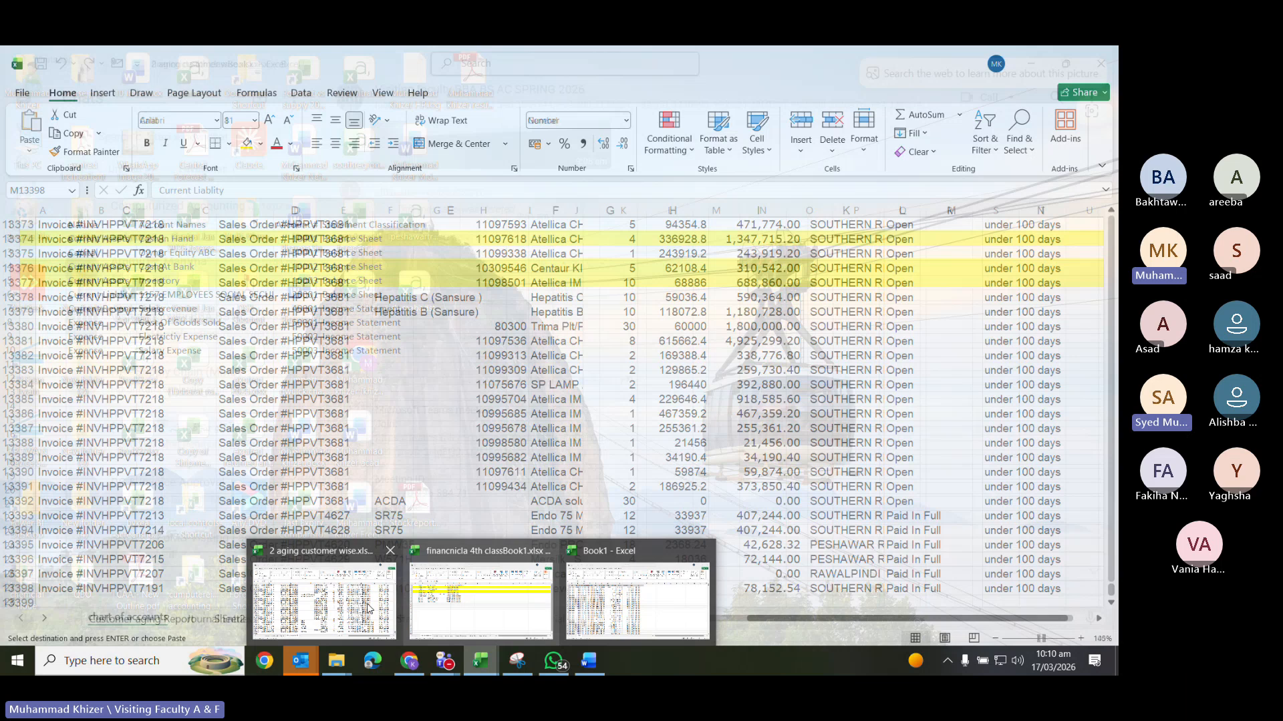
left_click(366, 608)
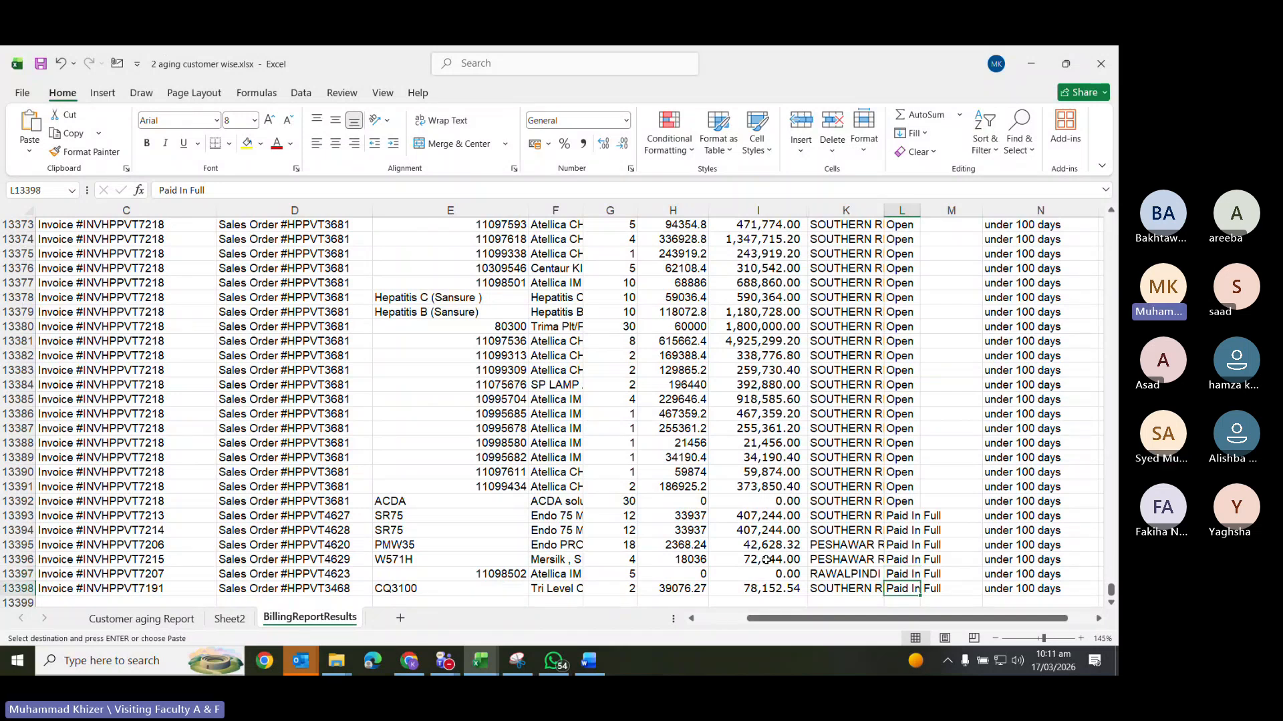
key("Right")
key("Down")
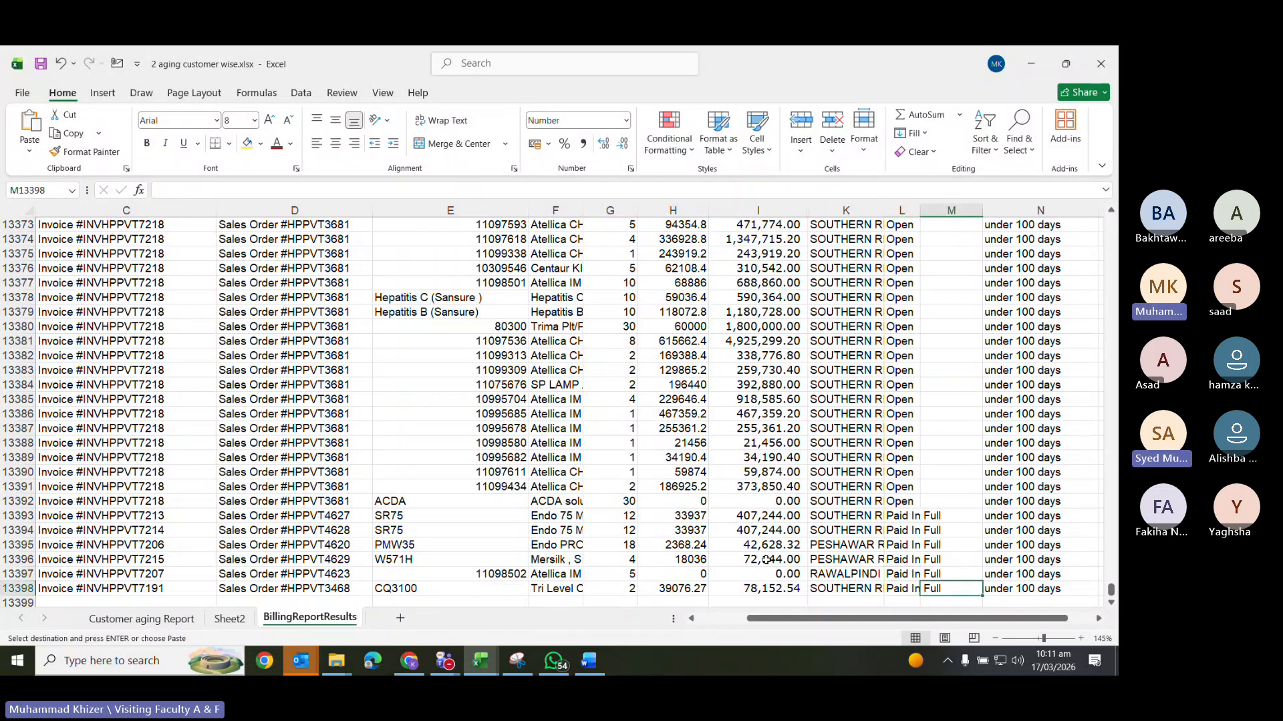
key("Right")
key("Left")
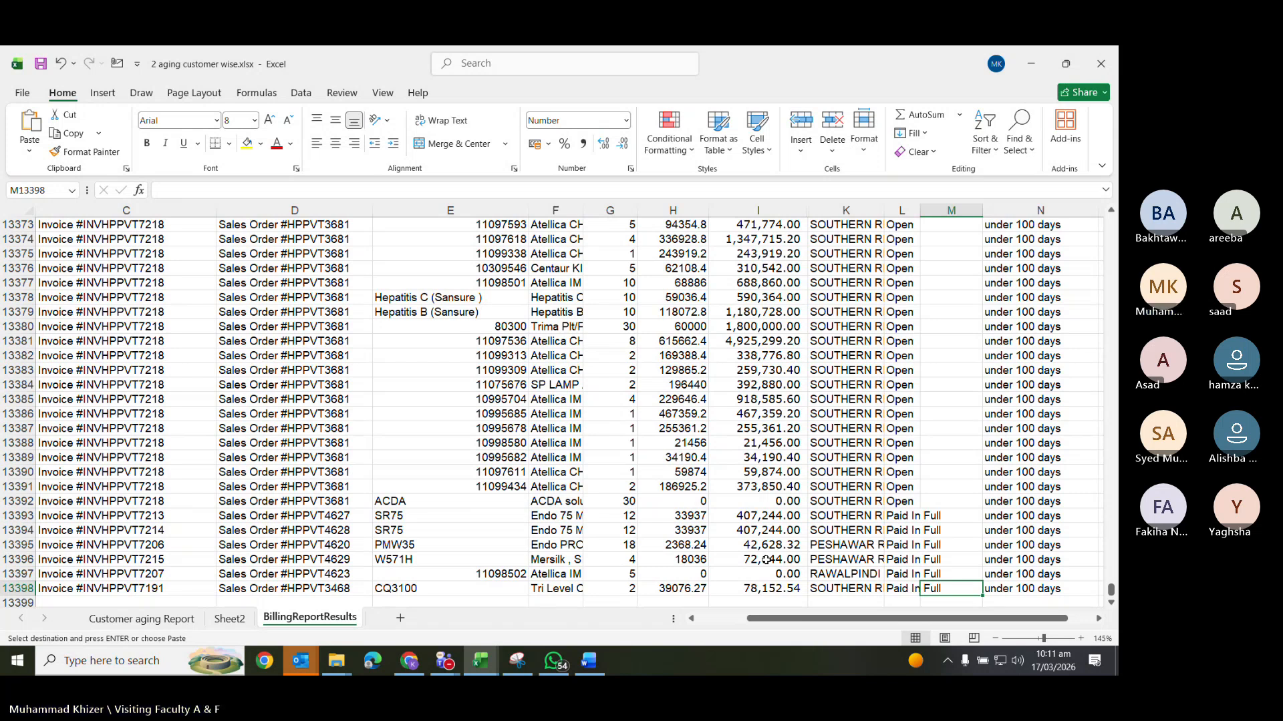
key("Right")
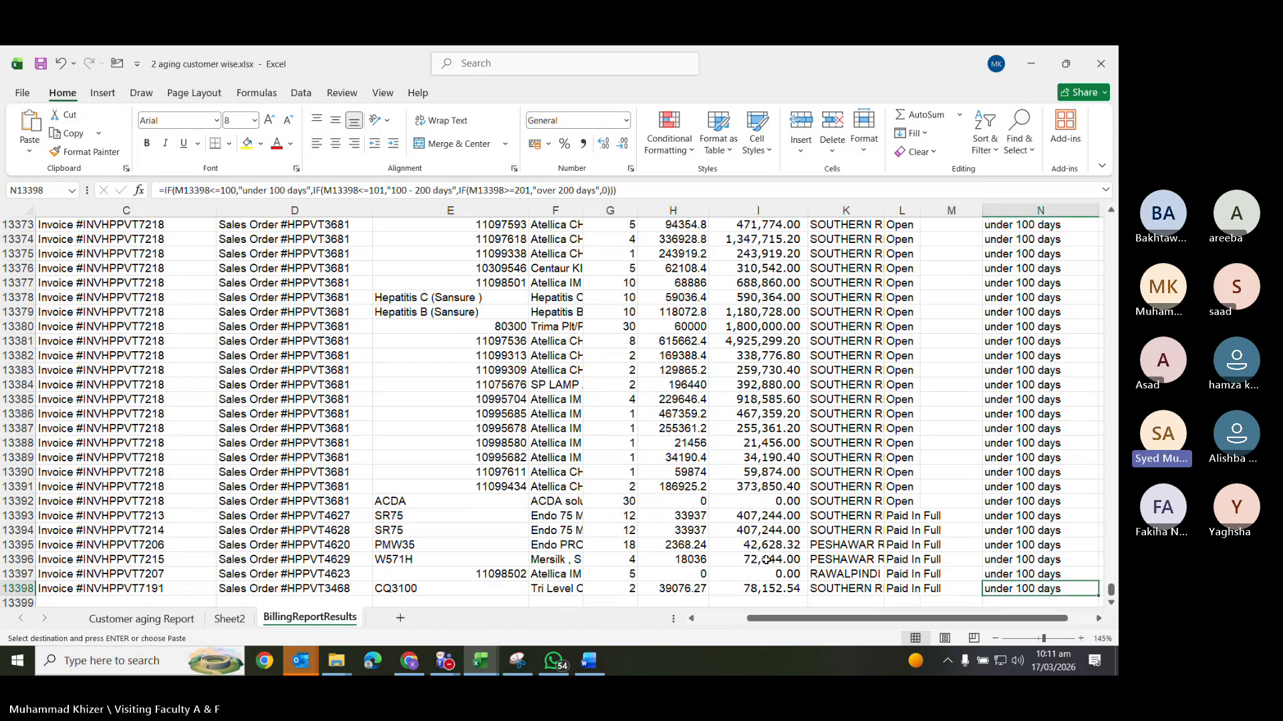
key("Left")
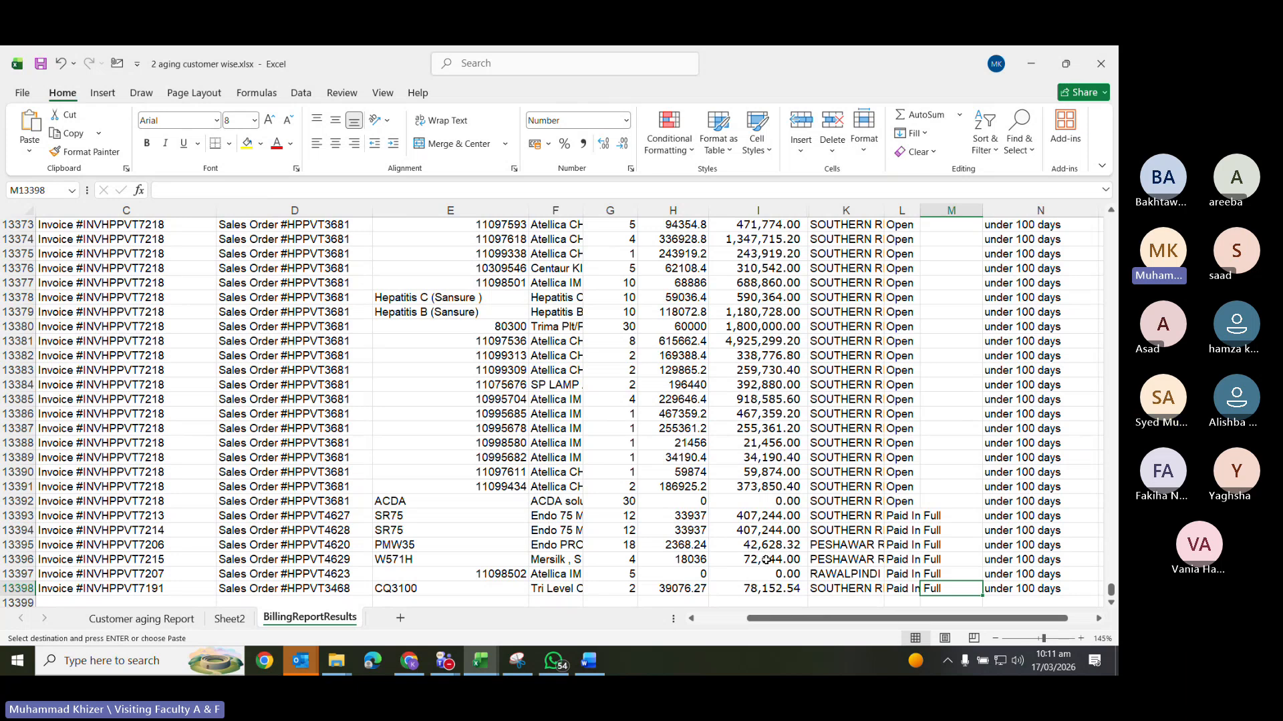
key("ctrl+shift+Up")
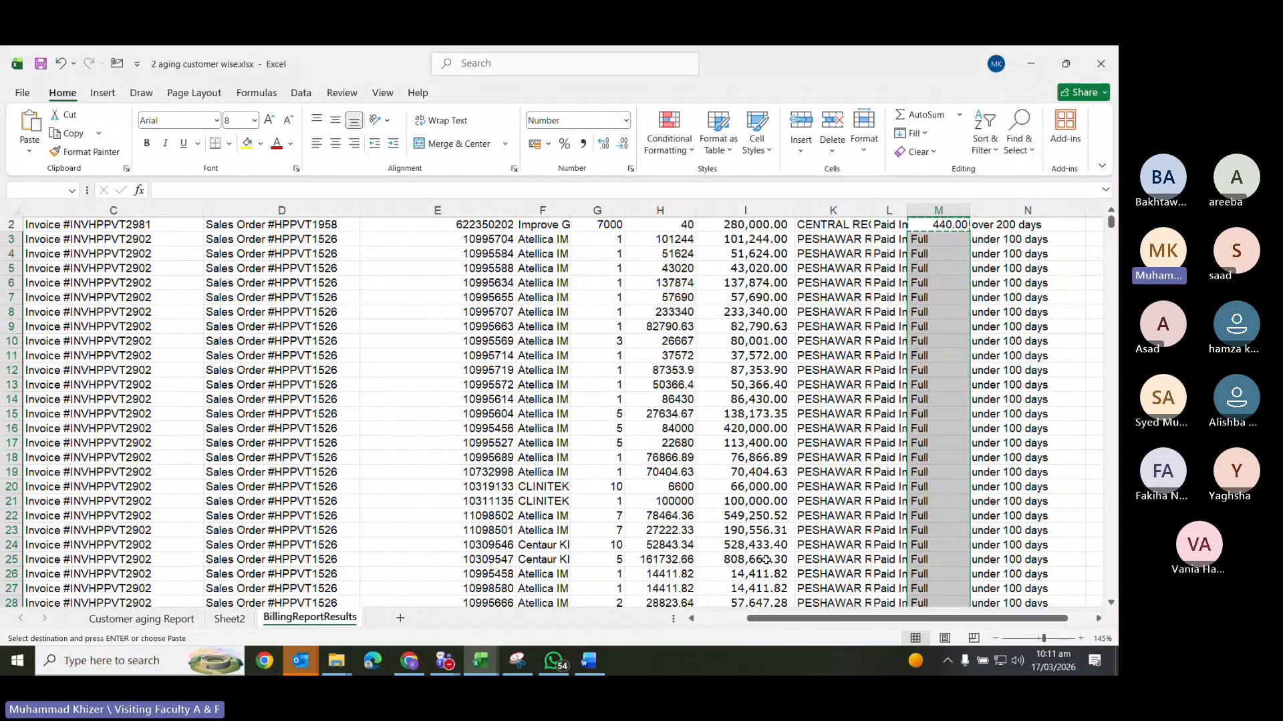
- Cancel the pending copy and fill the Days Passed formula from M2 down to the last data row
key("Left")
key("ctrl+Down")
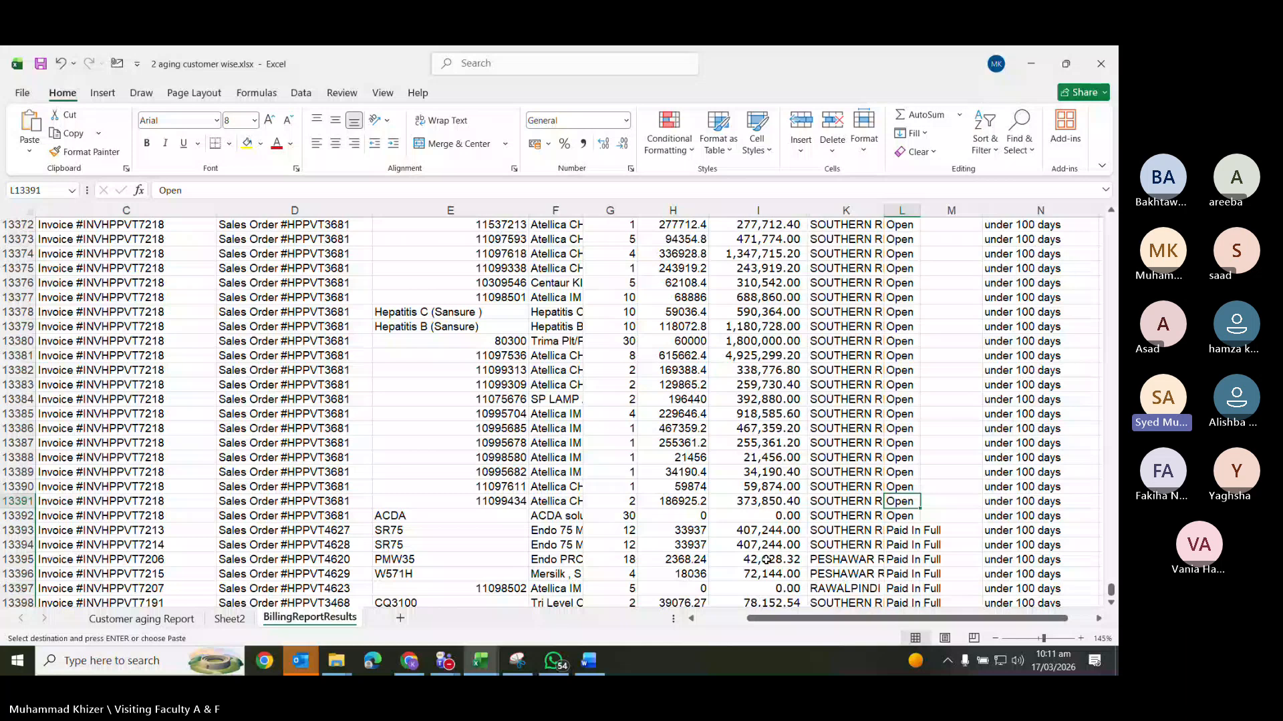
key("ctrl+Up")
key("Right")
key("Down")
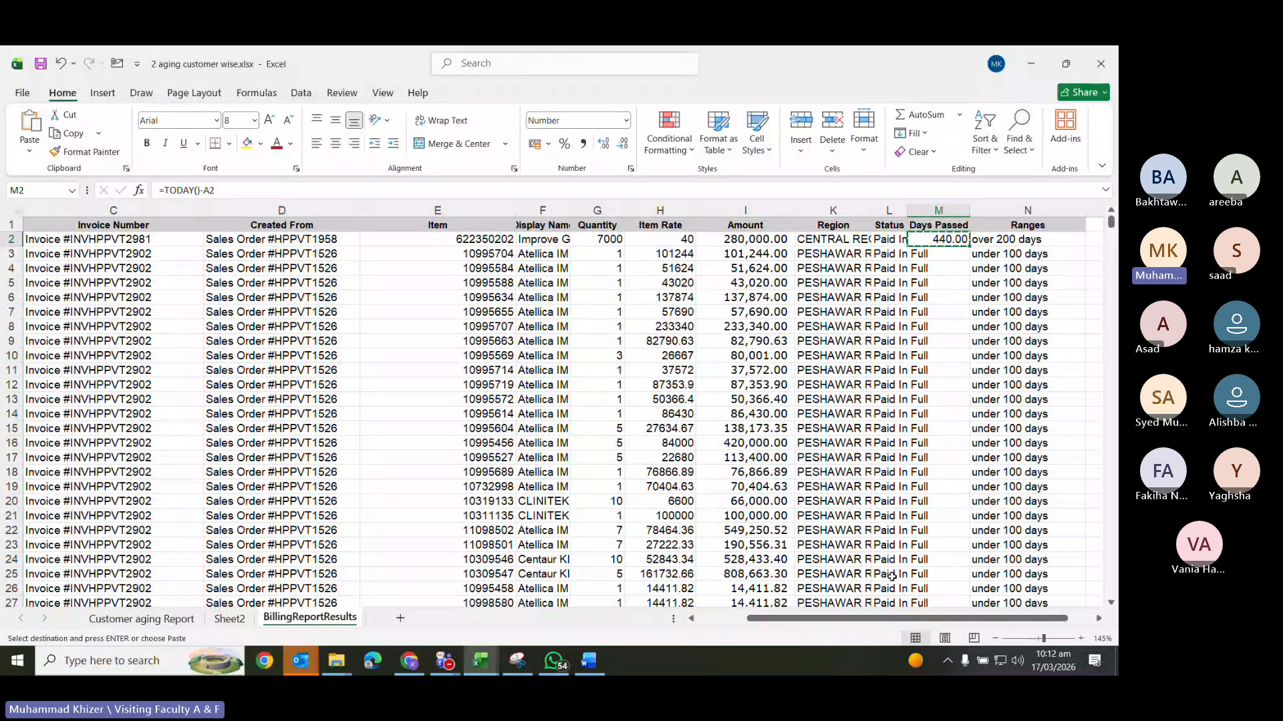
left_click(887, 281)
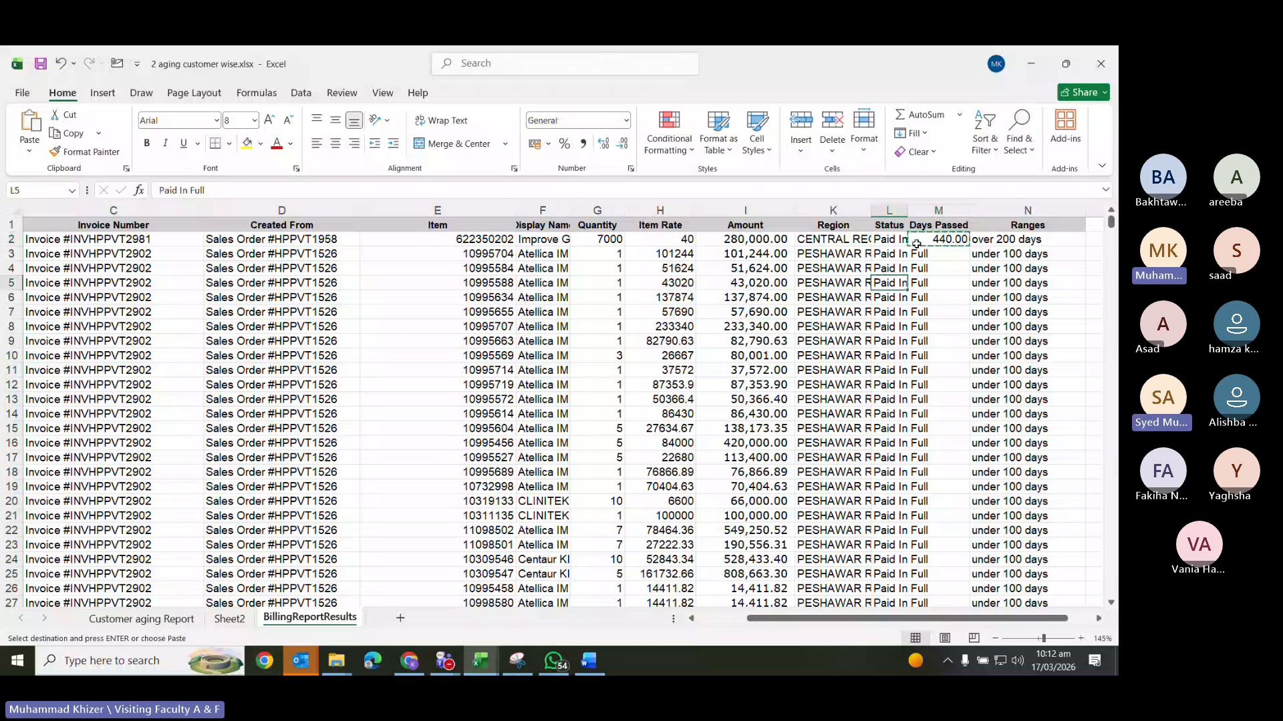
key("Escape")
left_click(922, 242)
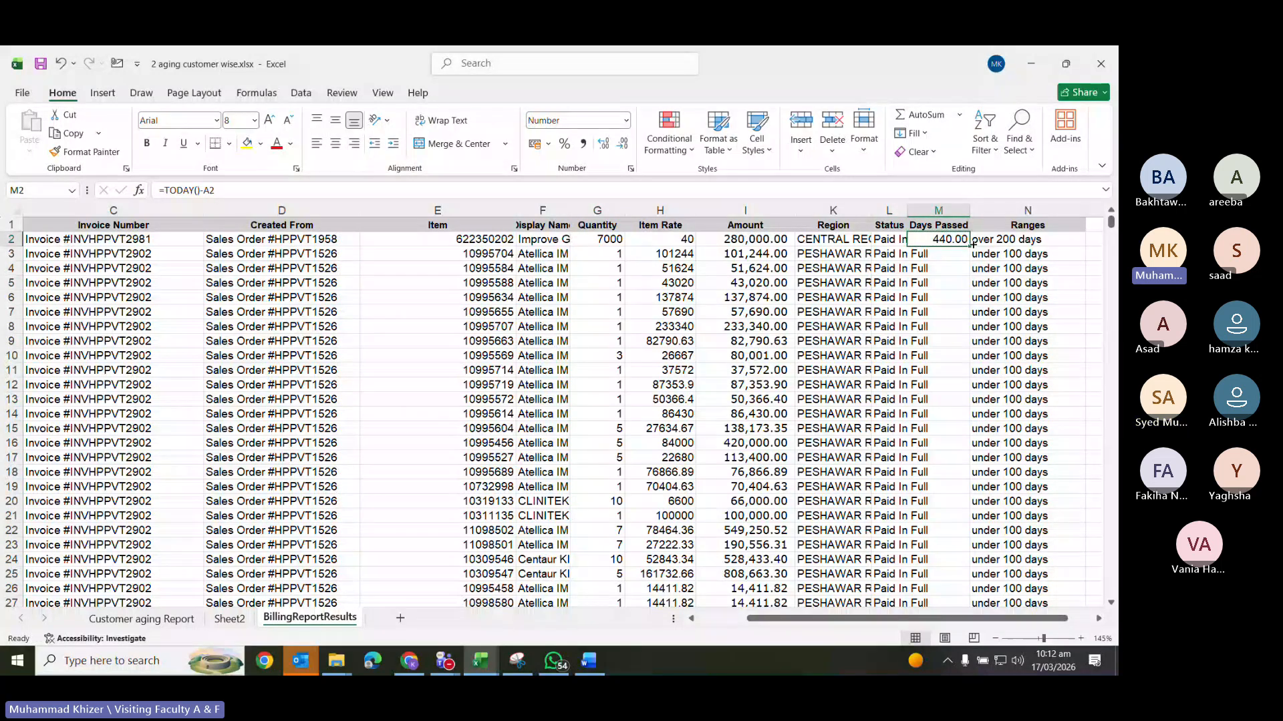
double_click(970, 244)
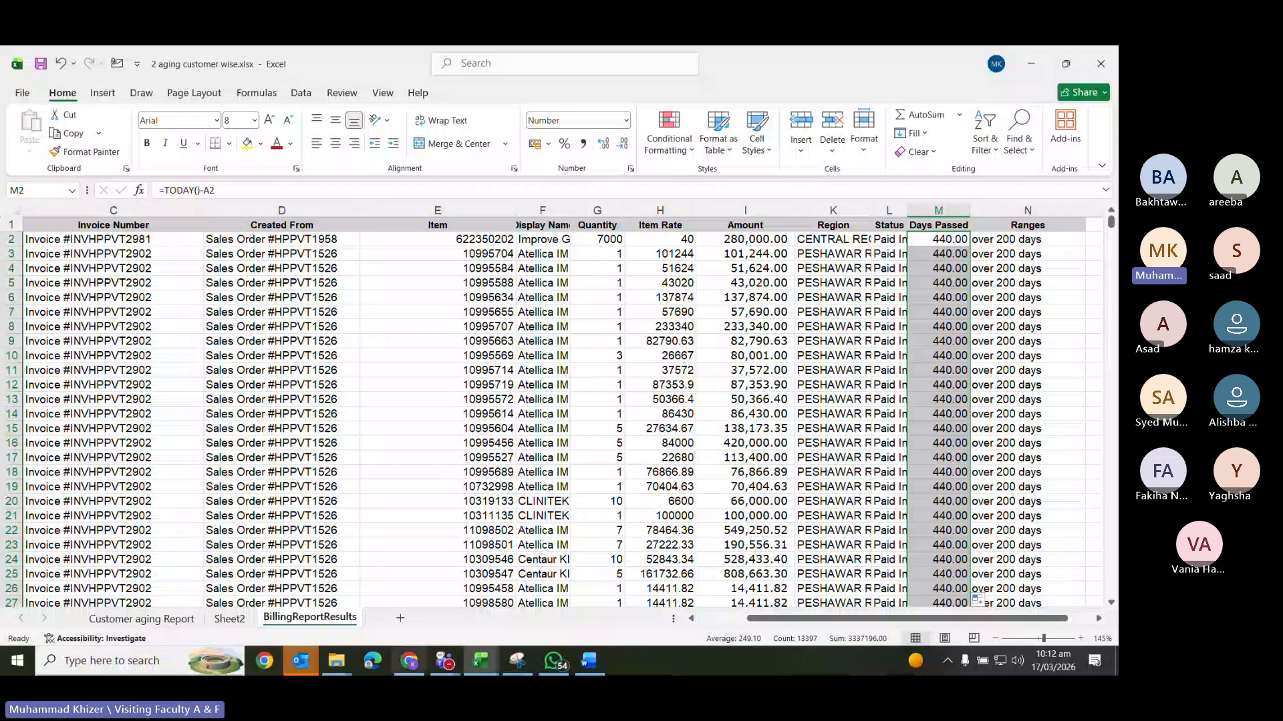
- Switch to WhatsApp, open the 9:05 am photo in the Visiting faculty group and browse back through the earlier meeting screenshots
left_click(553, 661)
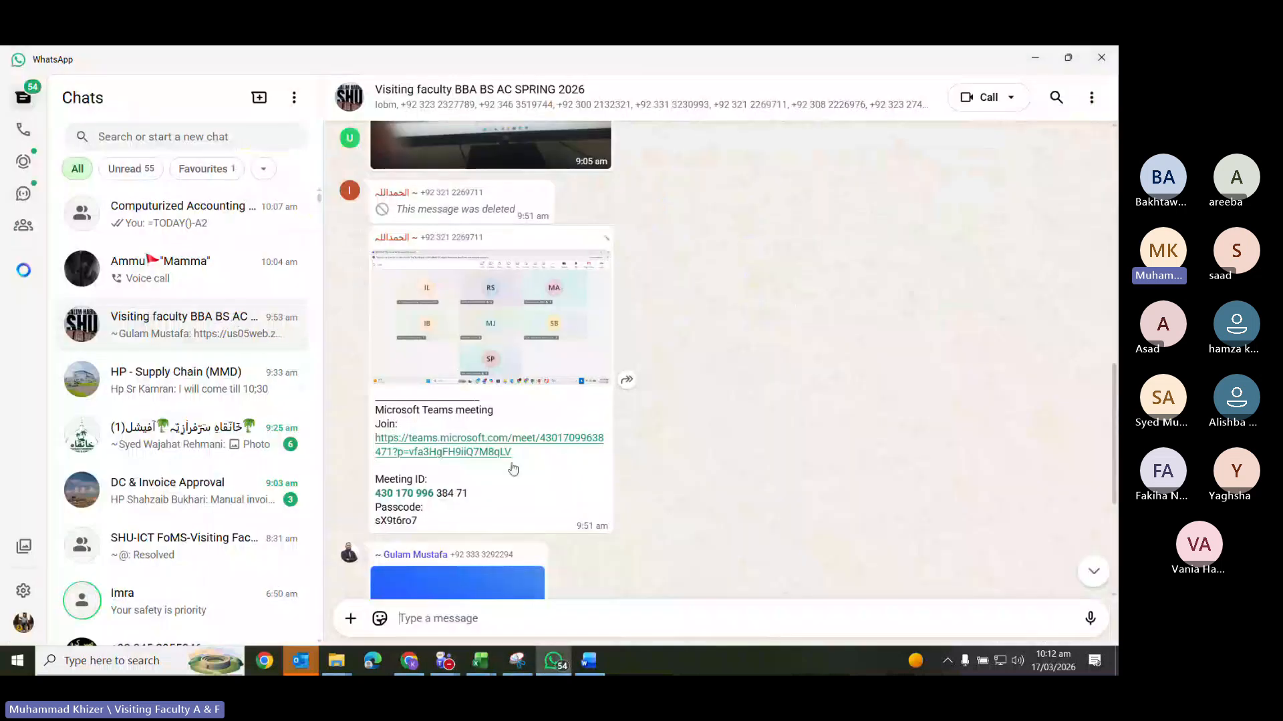
scroll(609, 503, "down", 4)
scroll(609, 503, "up", 10)
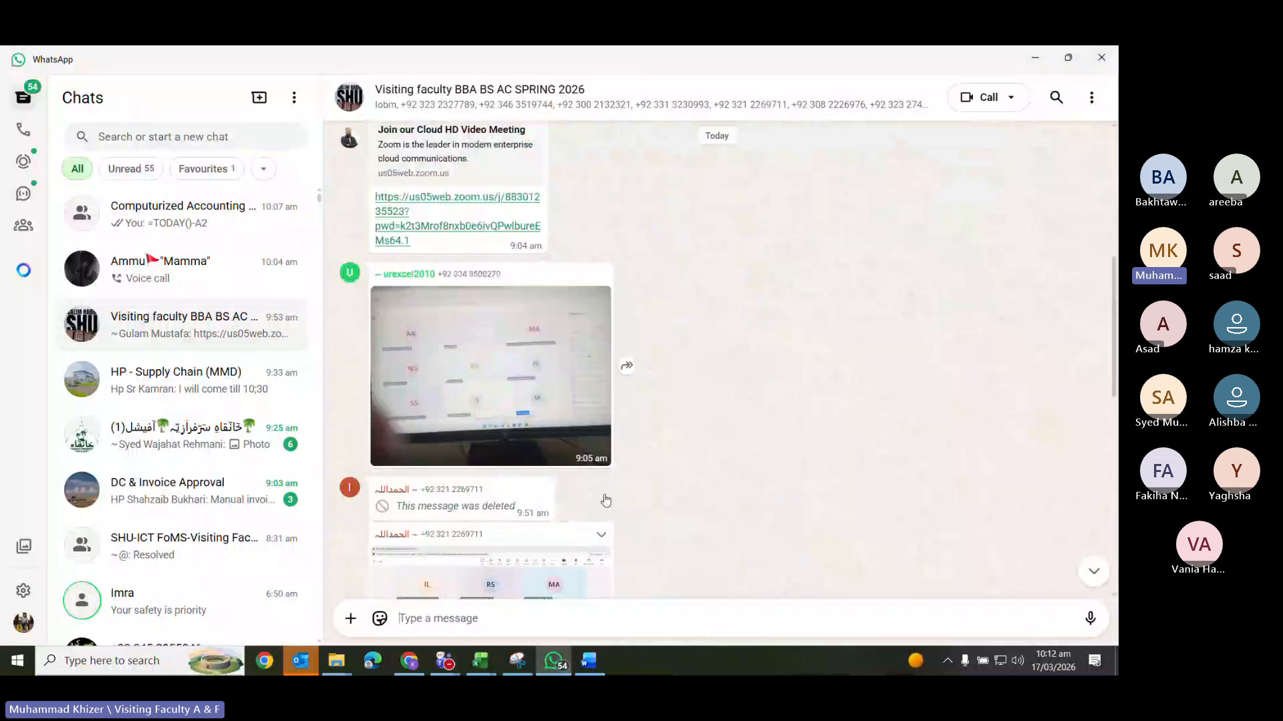
left_click(478, 464)
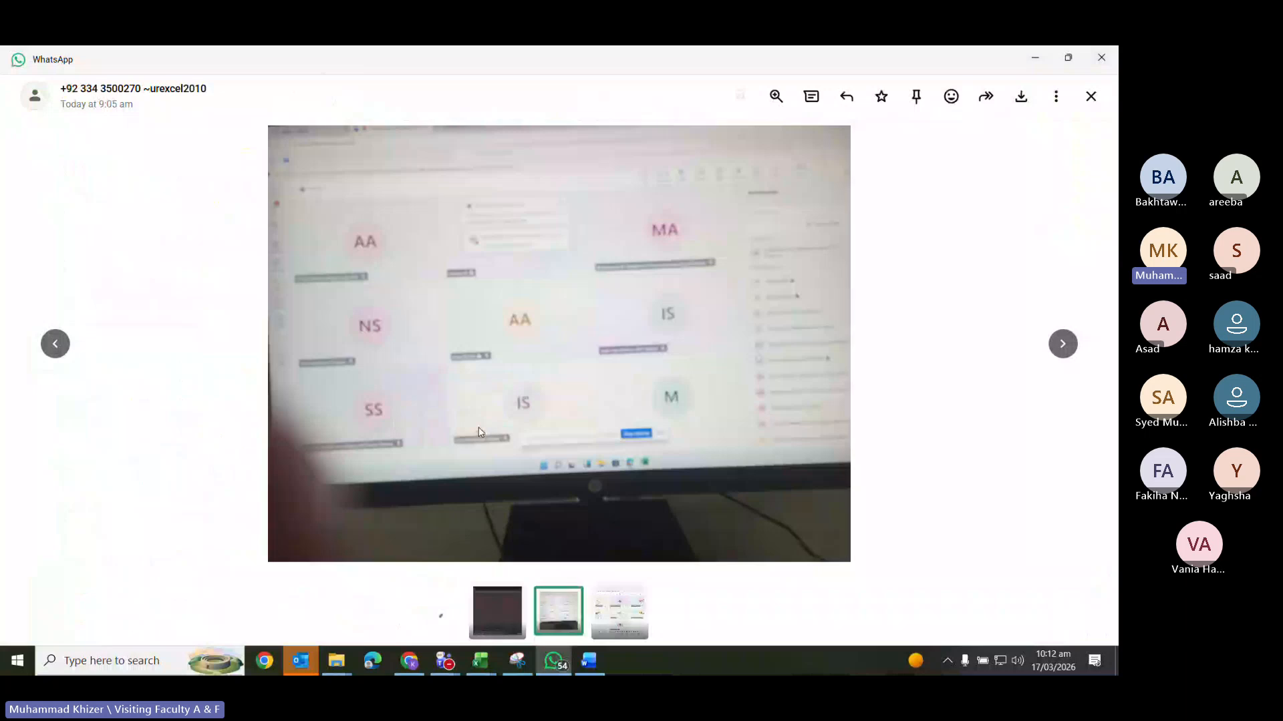
left_click(56, 347)
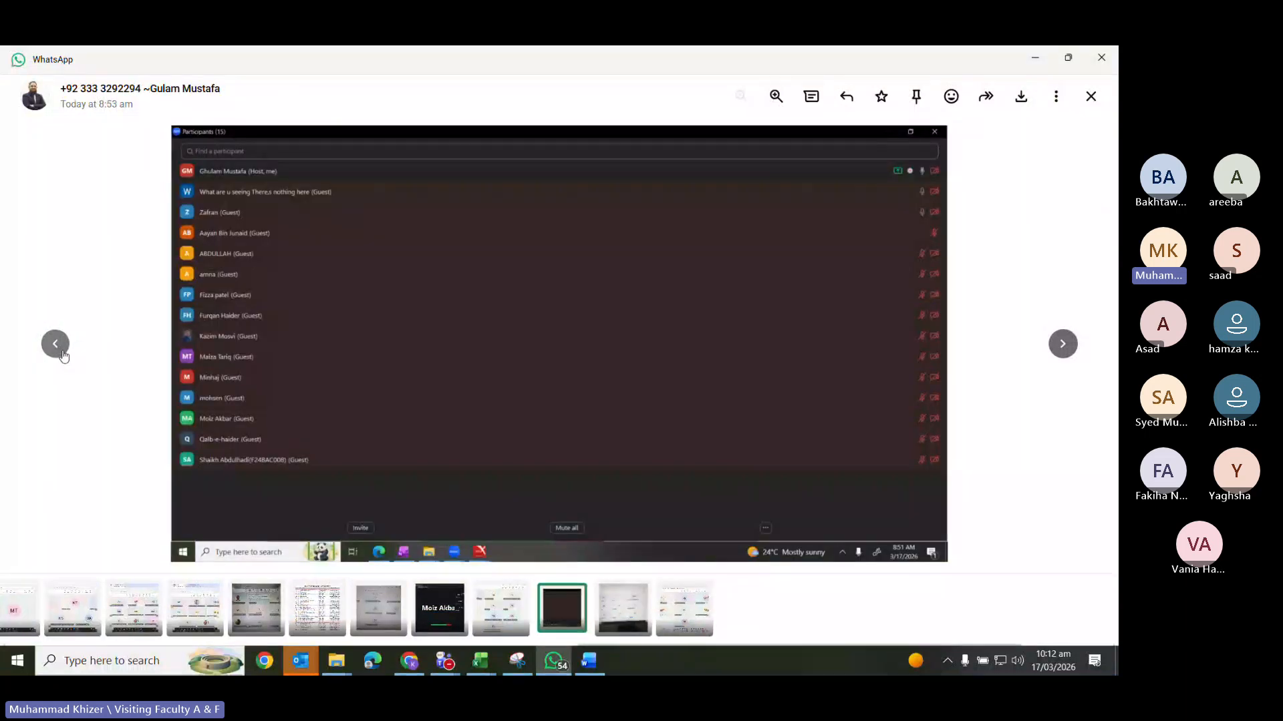
left_click(56, 348)
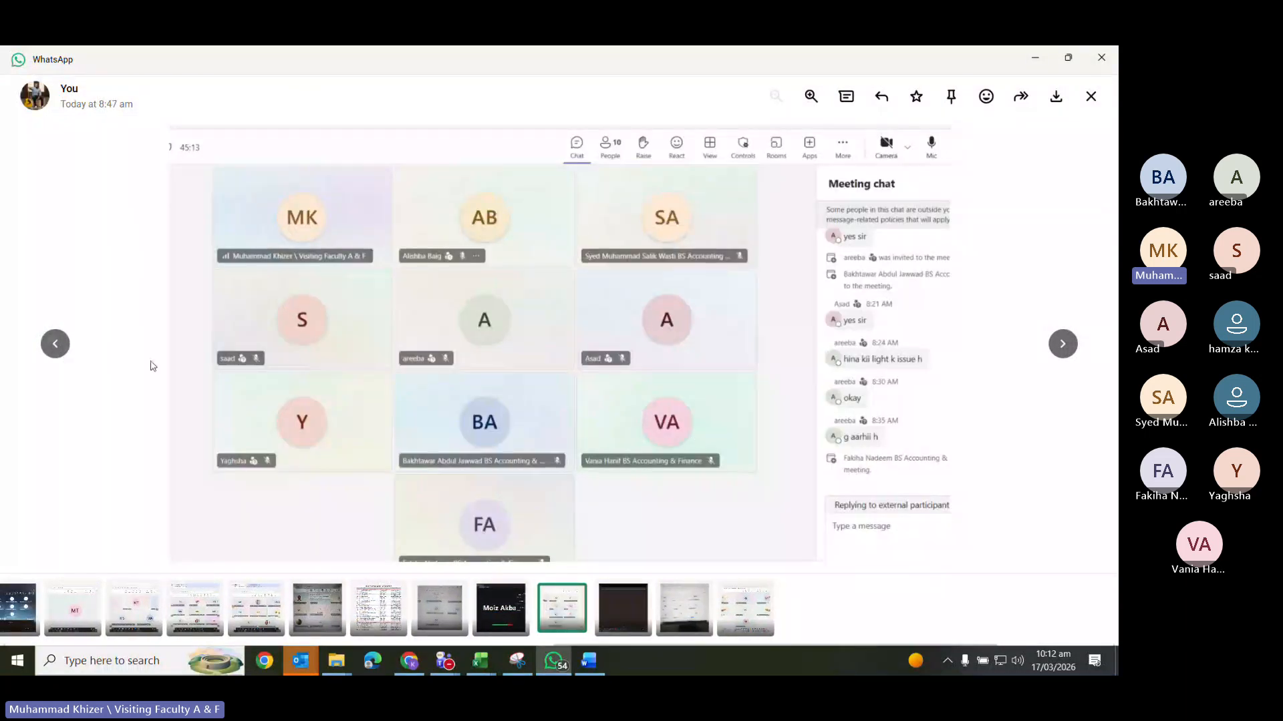
left_click(53, 345)
left_click(53, 344)
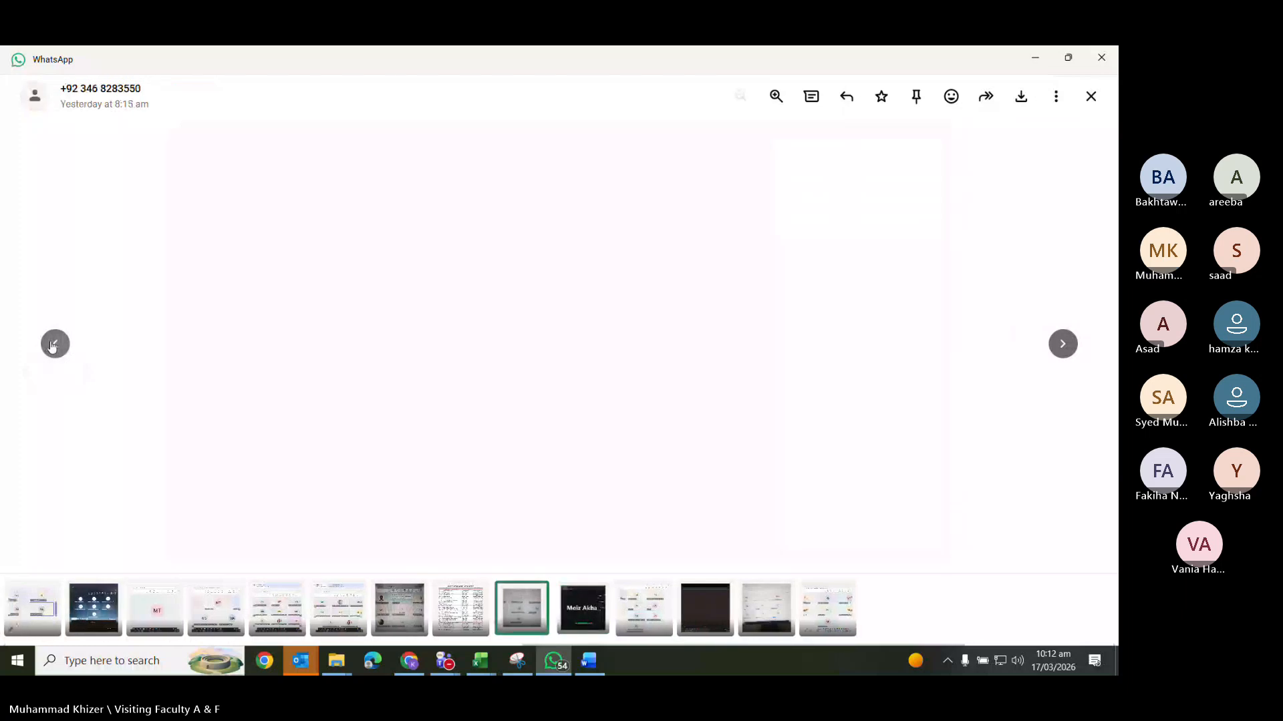
left_click(53, 345)
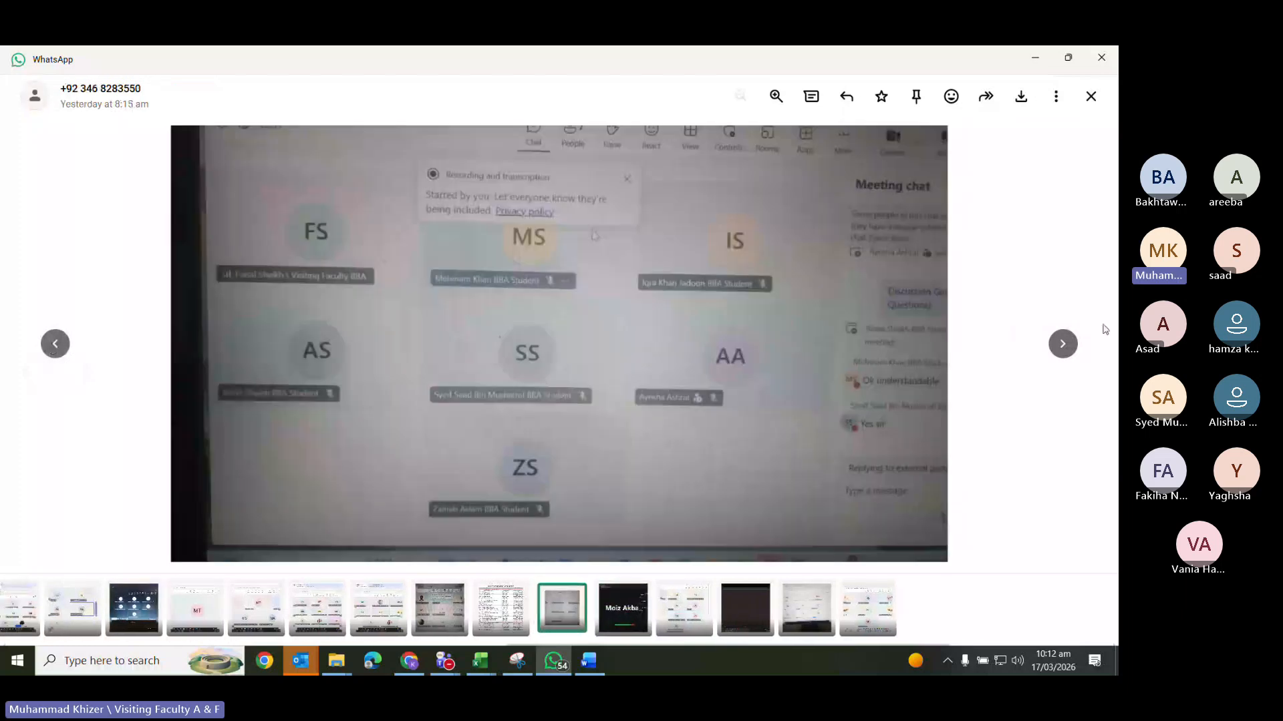
- Browse forward through the shared screenshots to the 9:51 am Teams meeting image, step back two, and close the image viewer
left_click(1061, 345)
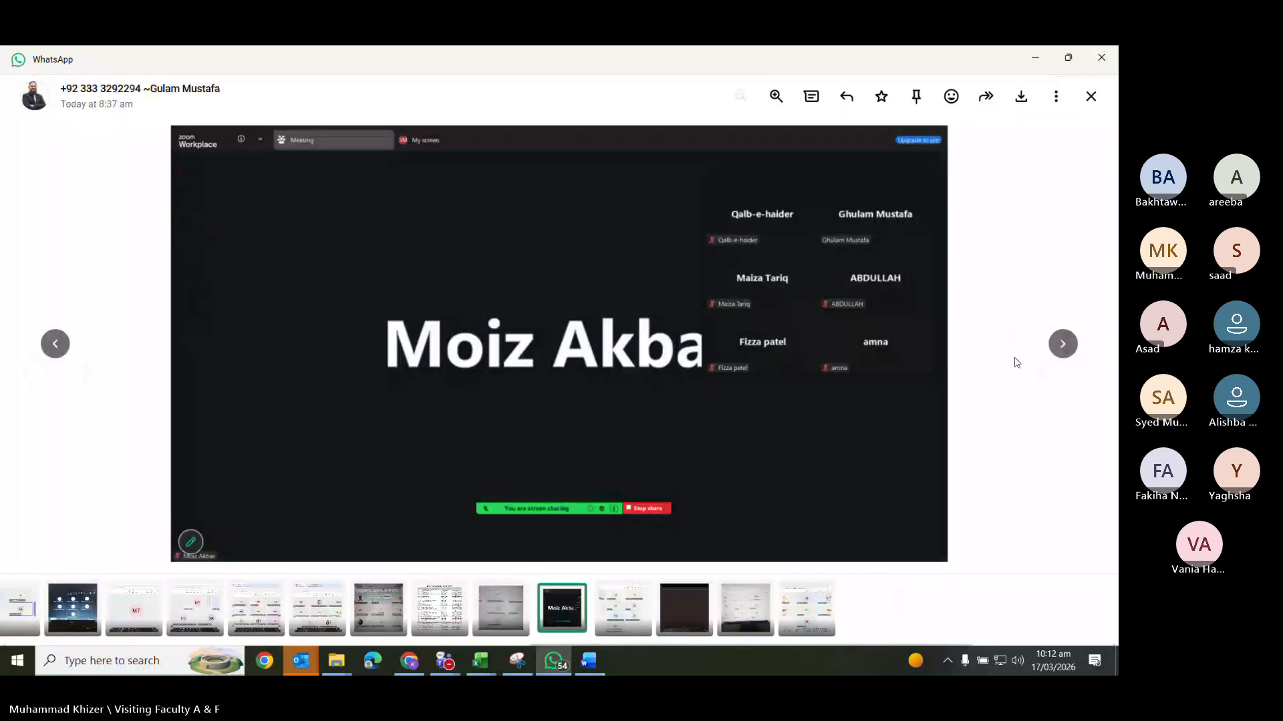
left_click(1062, 344)
left_click(1062, 344)
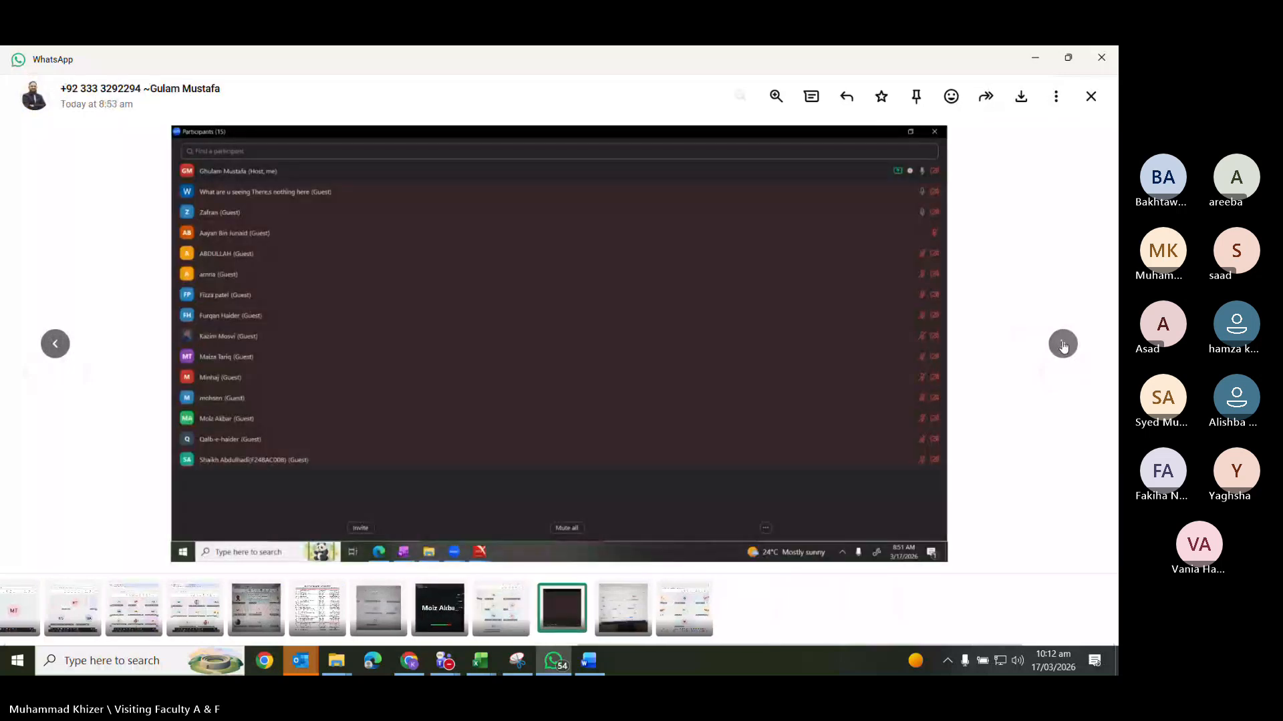
left_click(1062, 345)
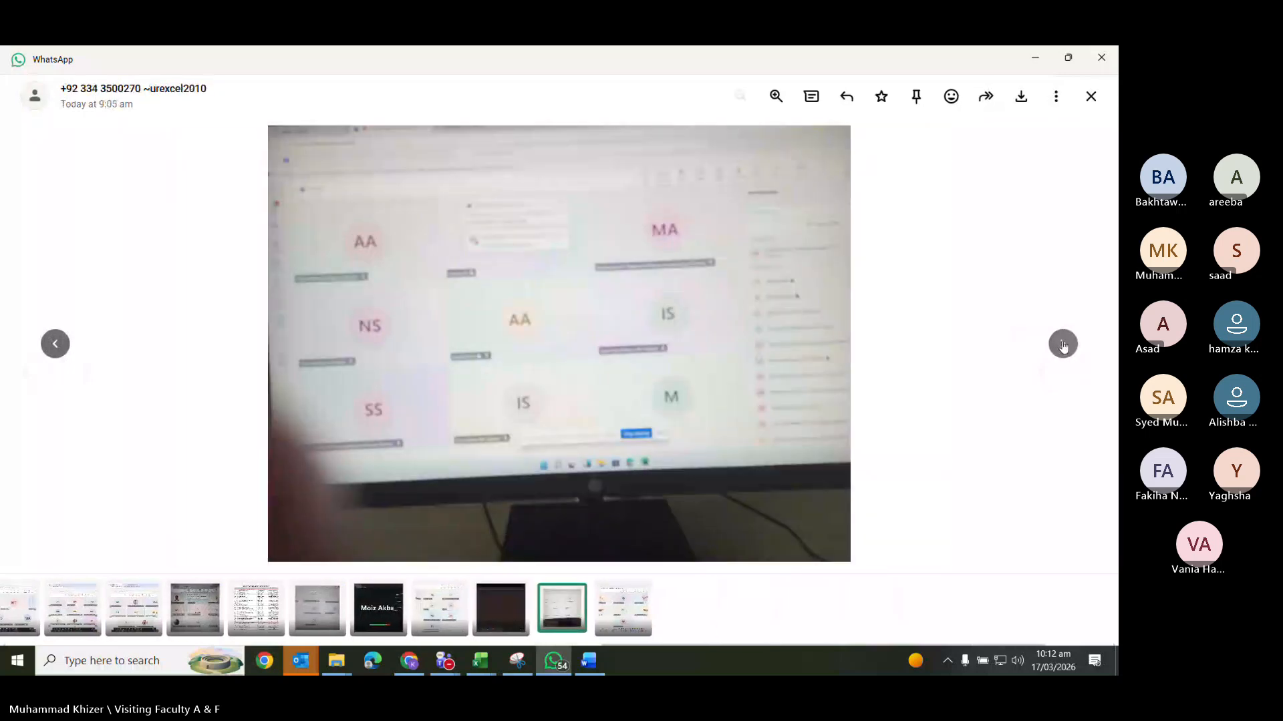
left_click(1063, 344)
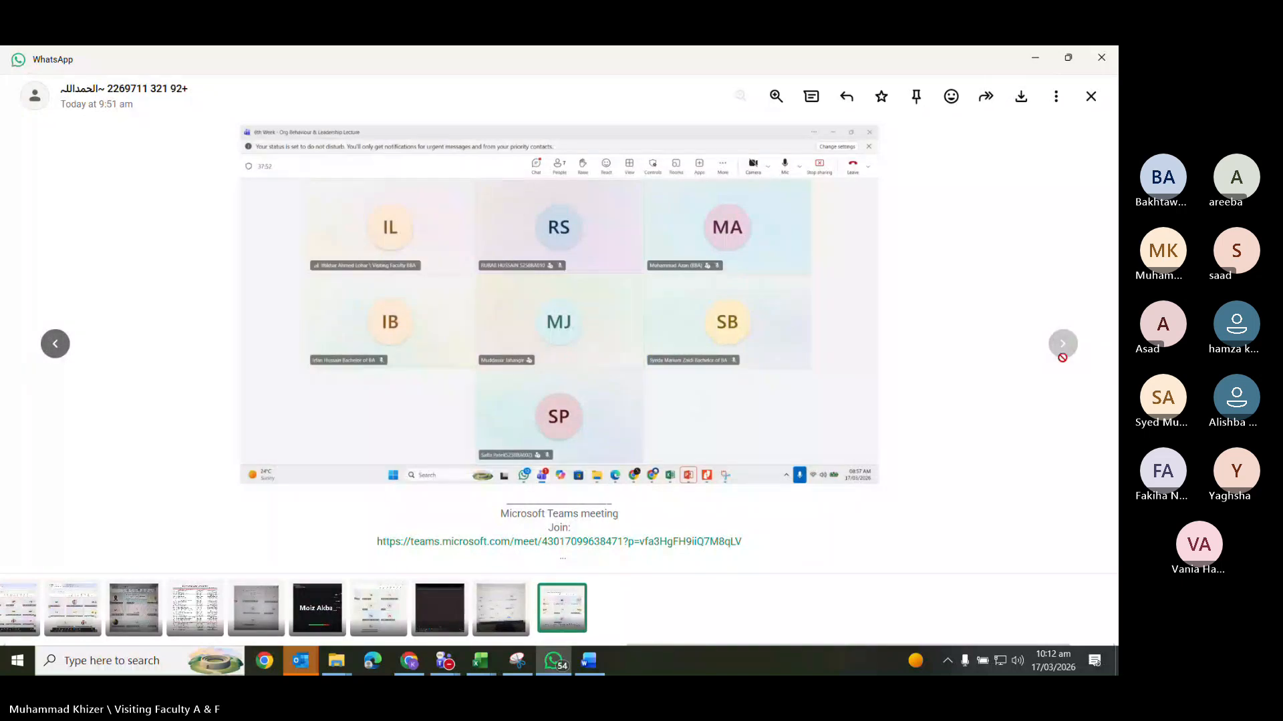
left_click(56, 344)
left_click(55, 344)
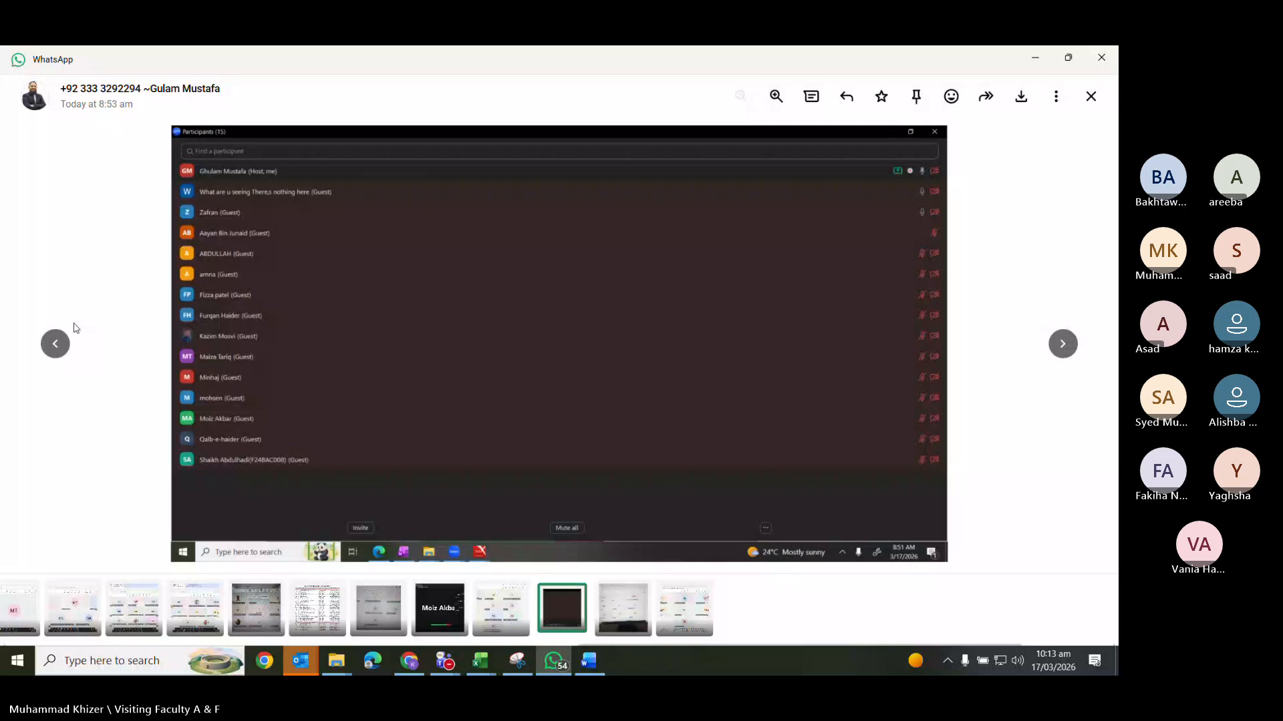
key("Escape")
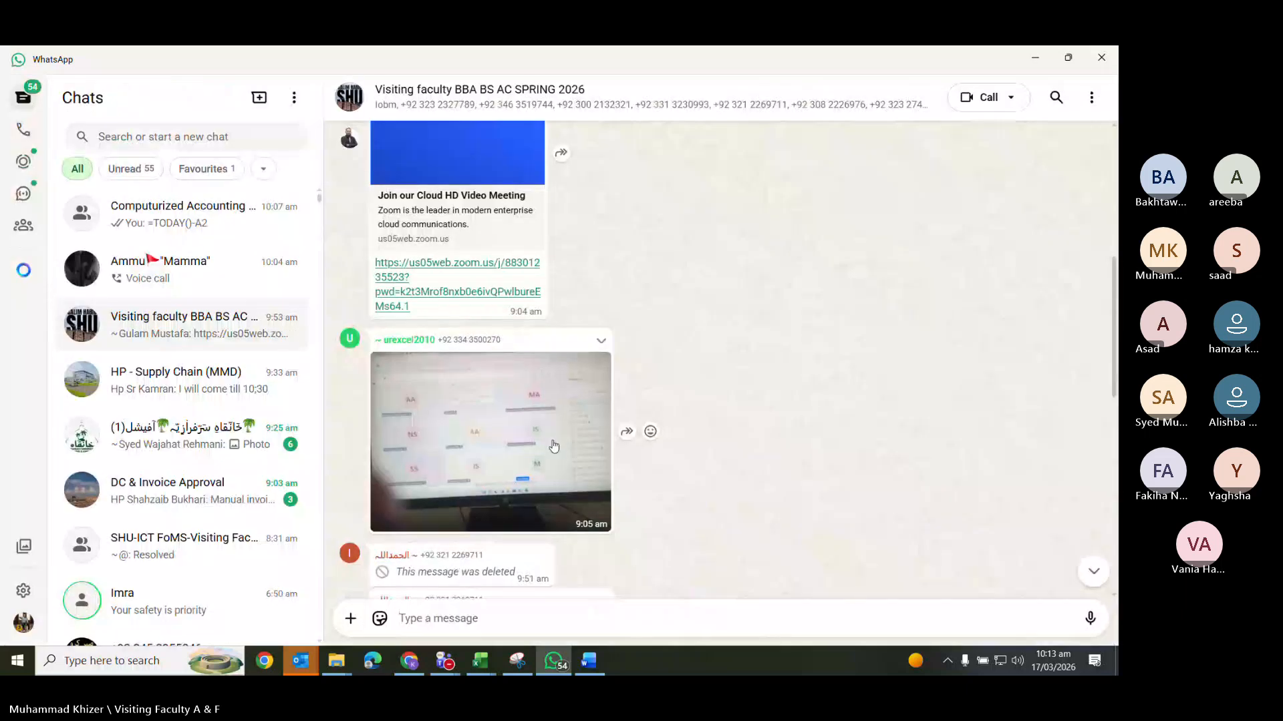
- Reopen the 9:05 am photo from the group chat and browse back to the Zoom screenshot shared at 8:37 am
scroll(553, 446, "up", 4)
scroll(551, 445, "down", 8)
scroll(546, 443, "up", 3)
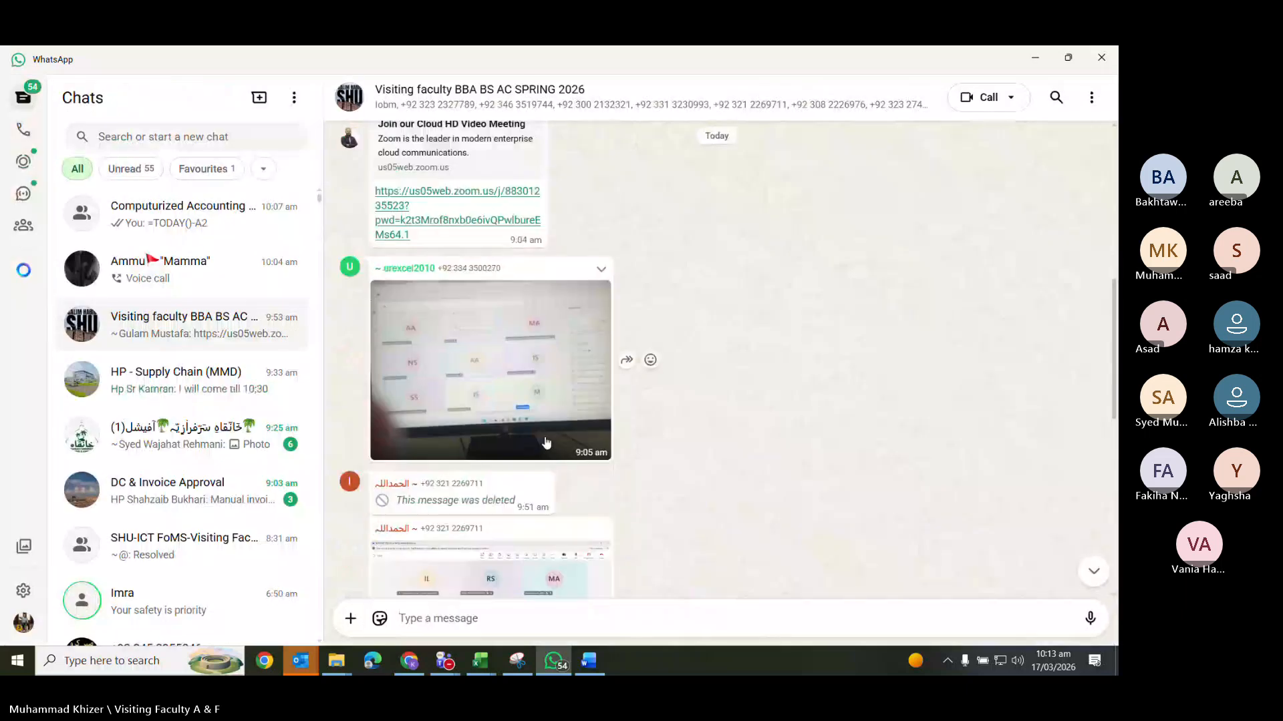
left_click(546, 442)
left_click(58, 346)
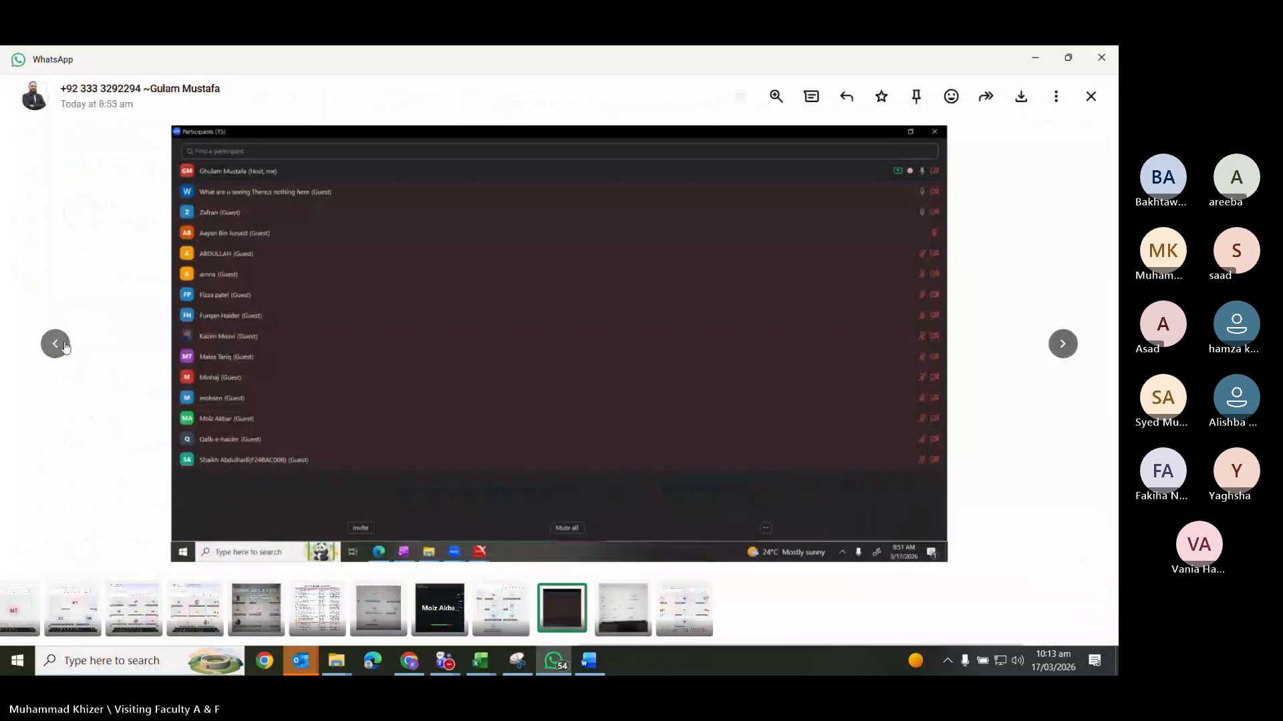
left_click(59, 347)
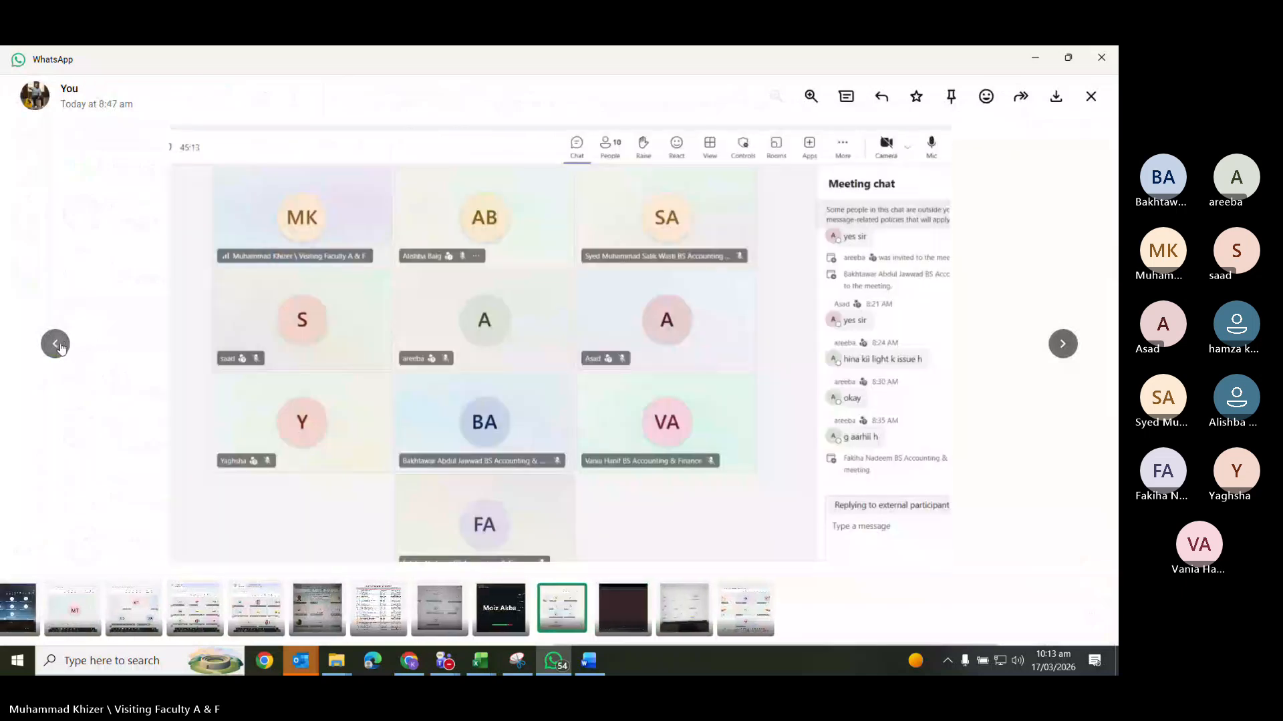
left_click(57, 345)
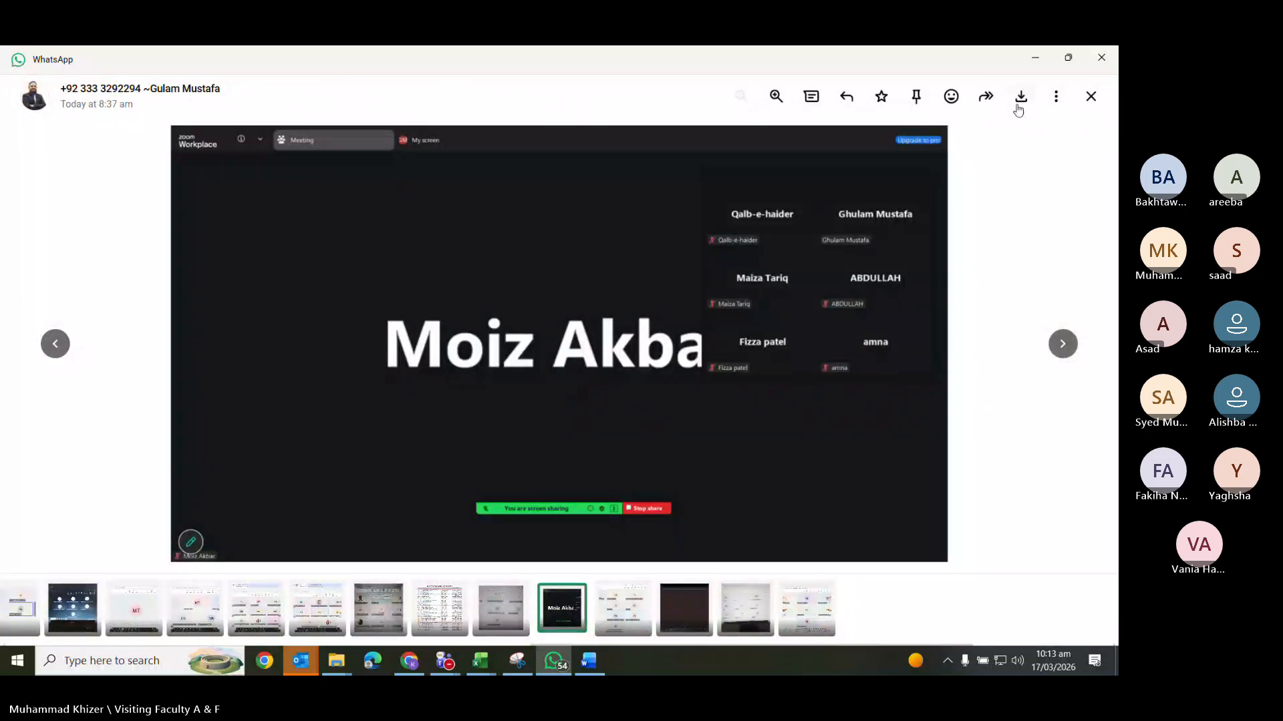
- Open and cancel forwarding of the 8:37 am Zoom screenshot, and return to the Visiting faculty group chat
left_click(986, 96)
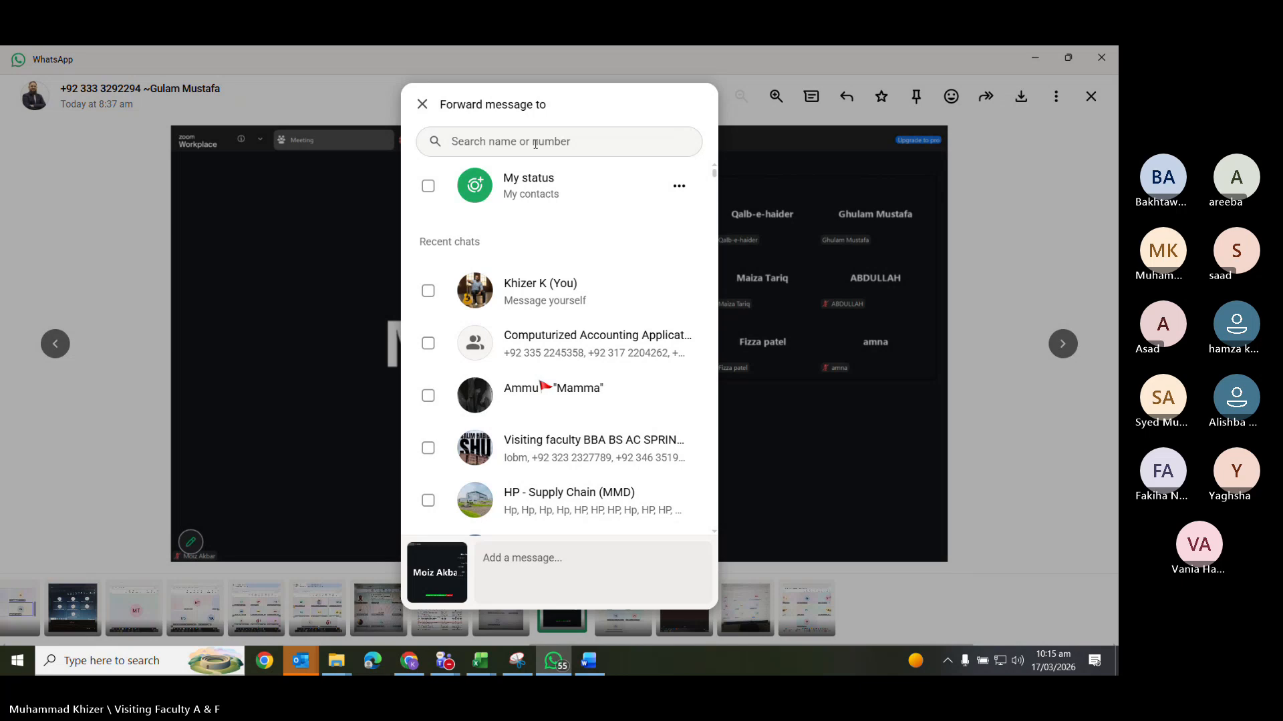
left_click(420, 106)
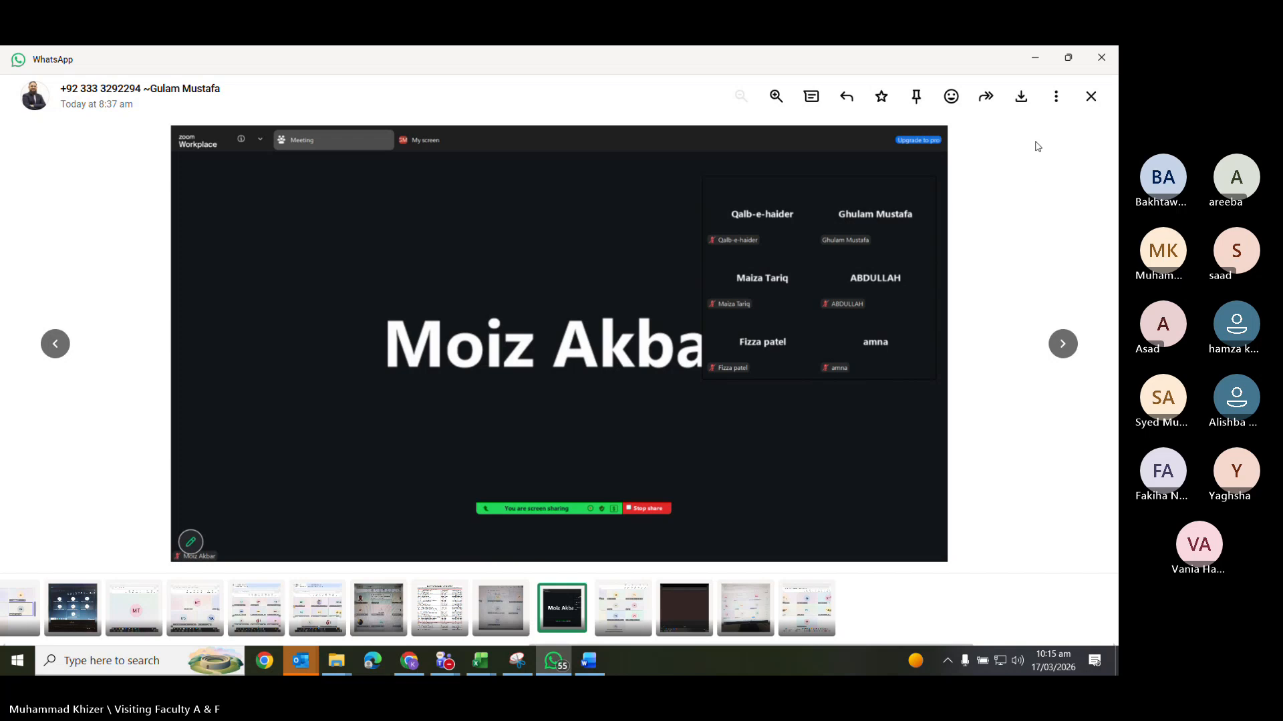
left_click(1092, 97)
scroll(484, 394, "up", 2)
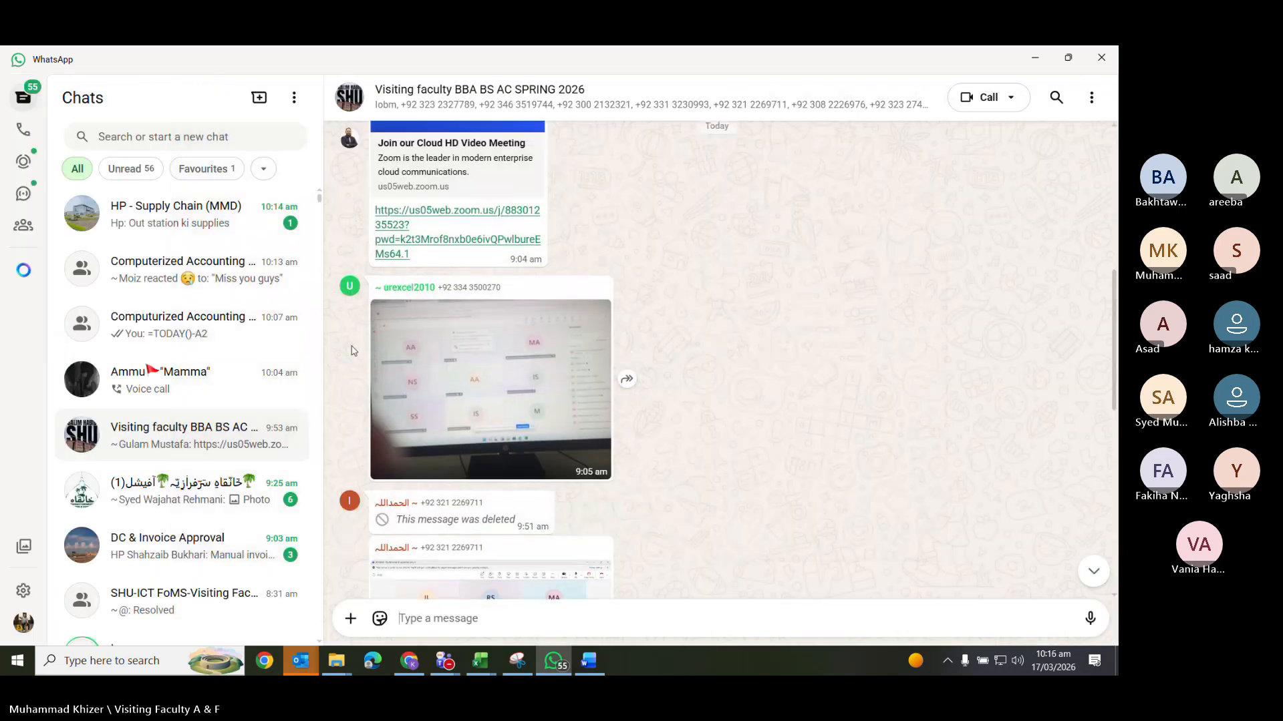
scroll(483, 394, "down", 2)
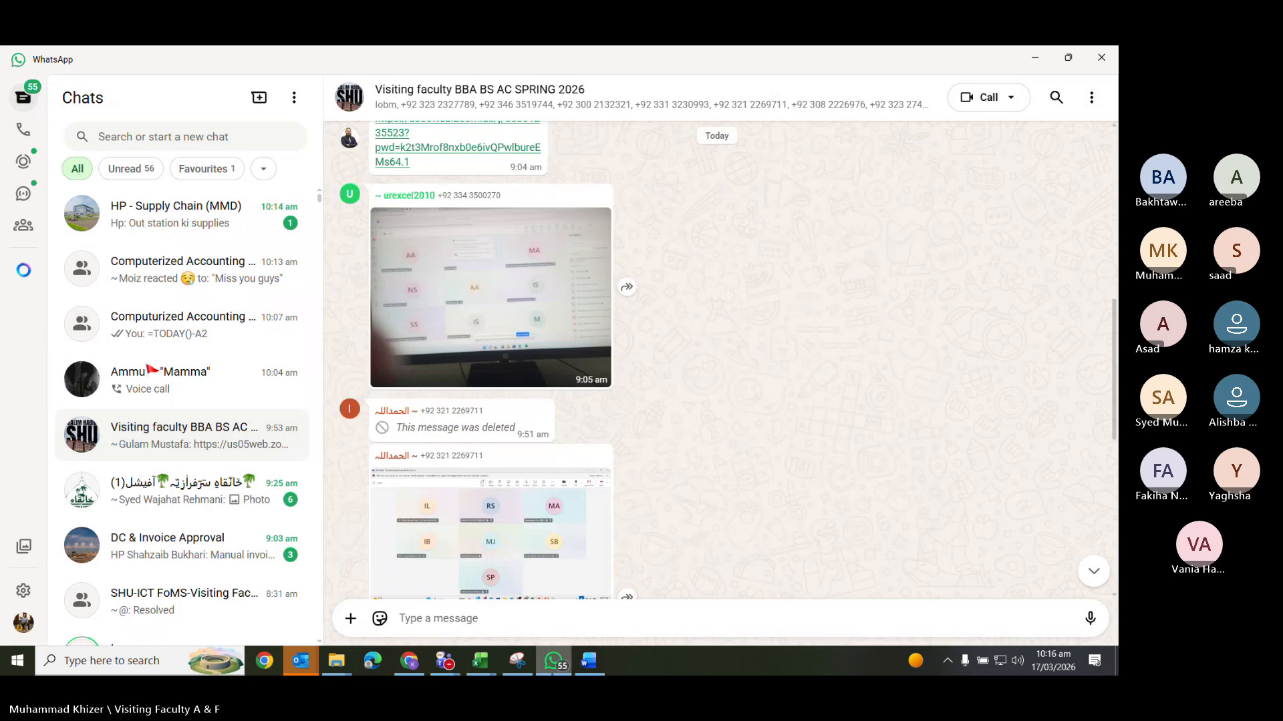
- Switch to the Teams meeting window and stop sharing the screen
left_click(452, 664)
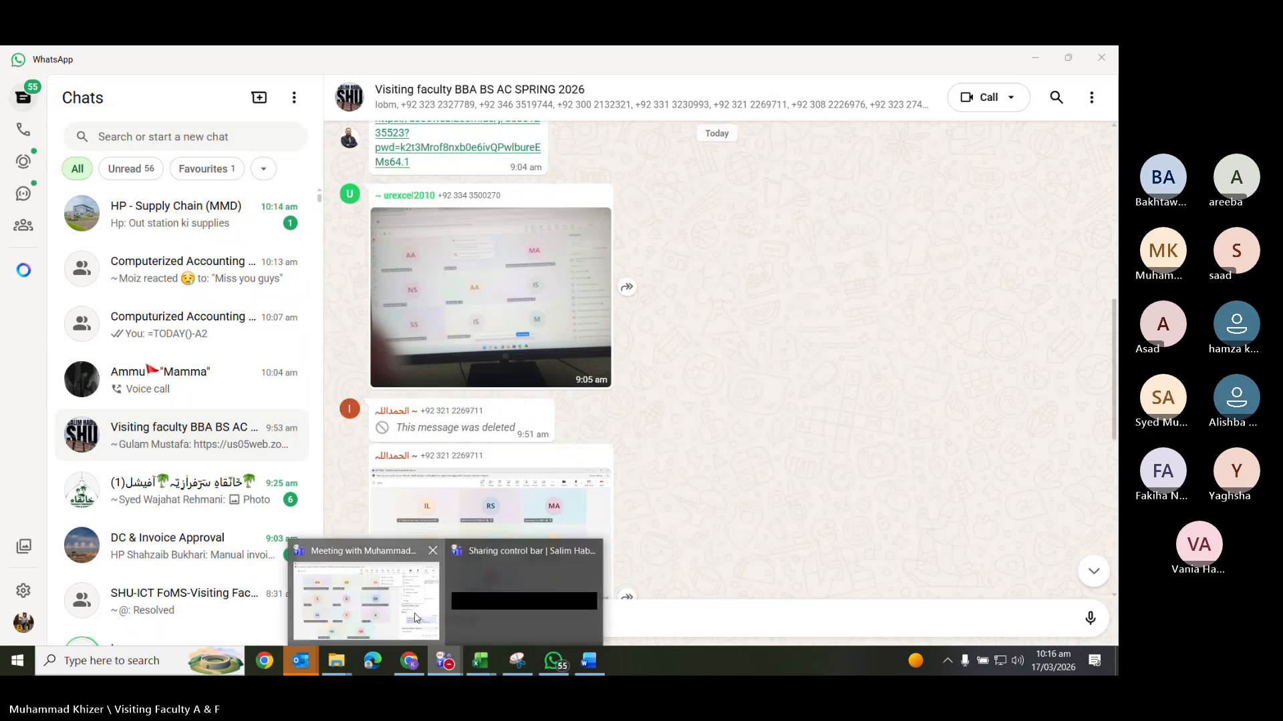
left_click(366, 602)
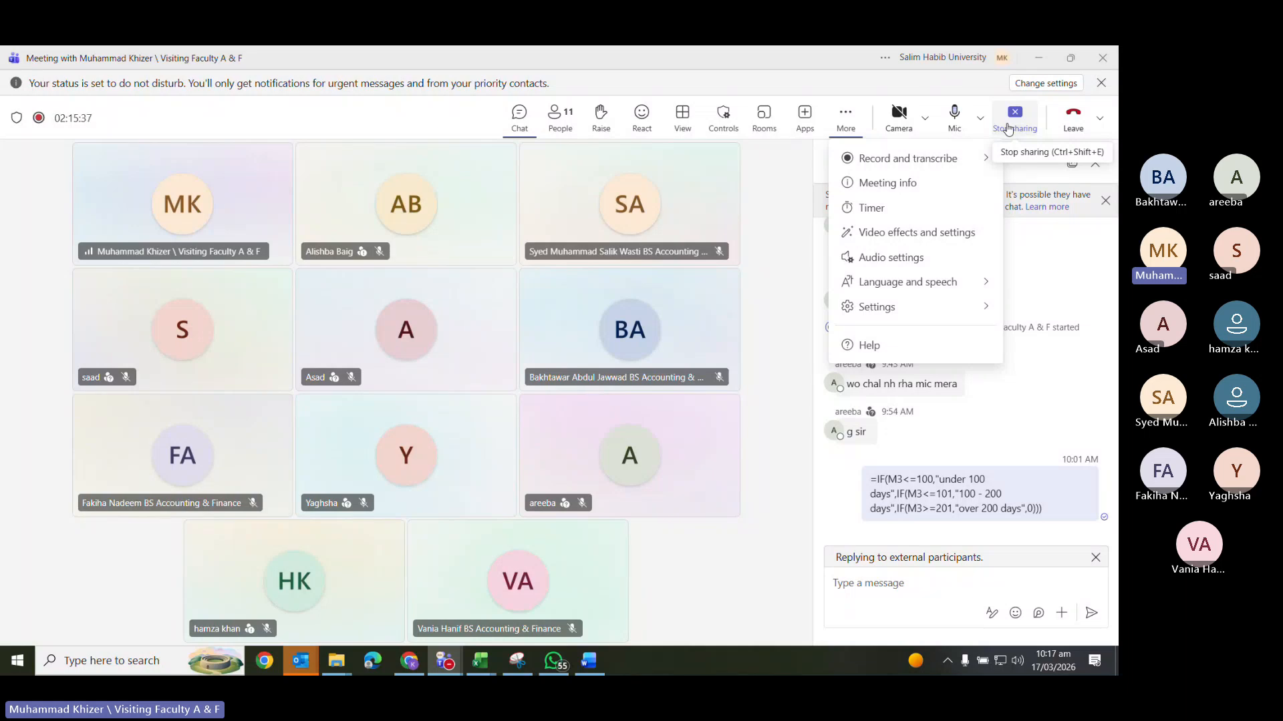
left_click(1009, 127)
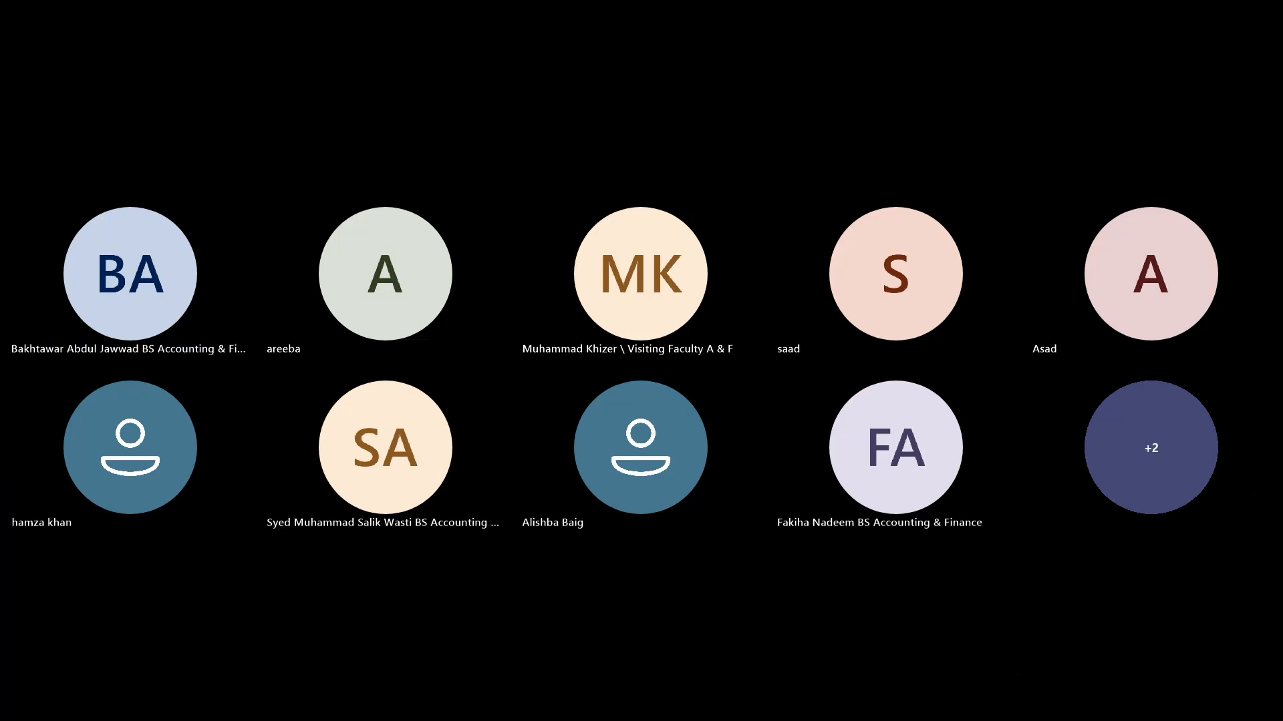
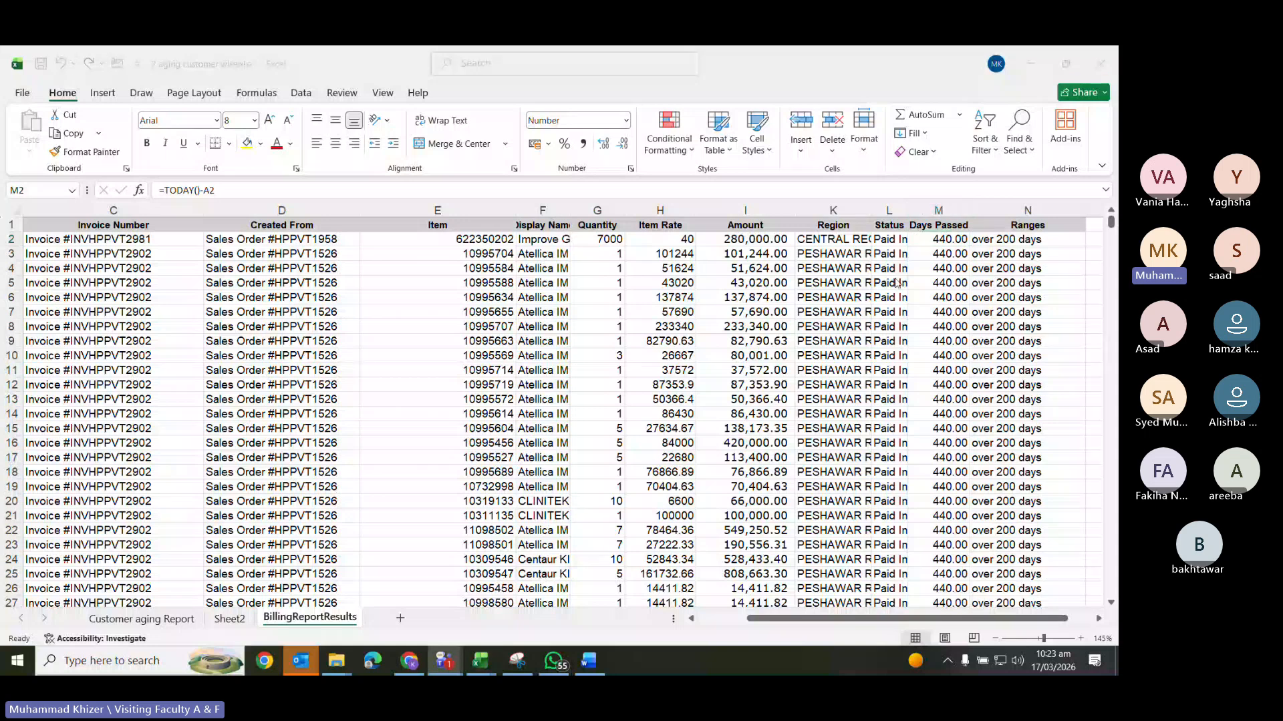
- In the N2 Ranges formula, change the first condition to M2<=30 and its label to "under 30 days"
left_click(1002, 239)
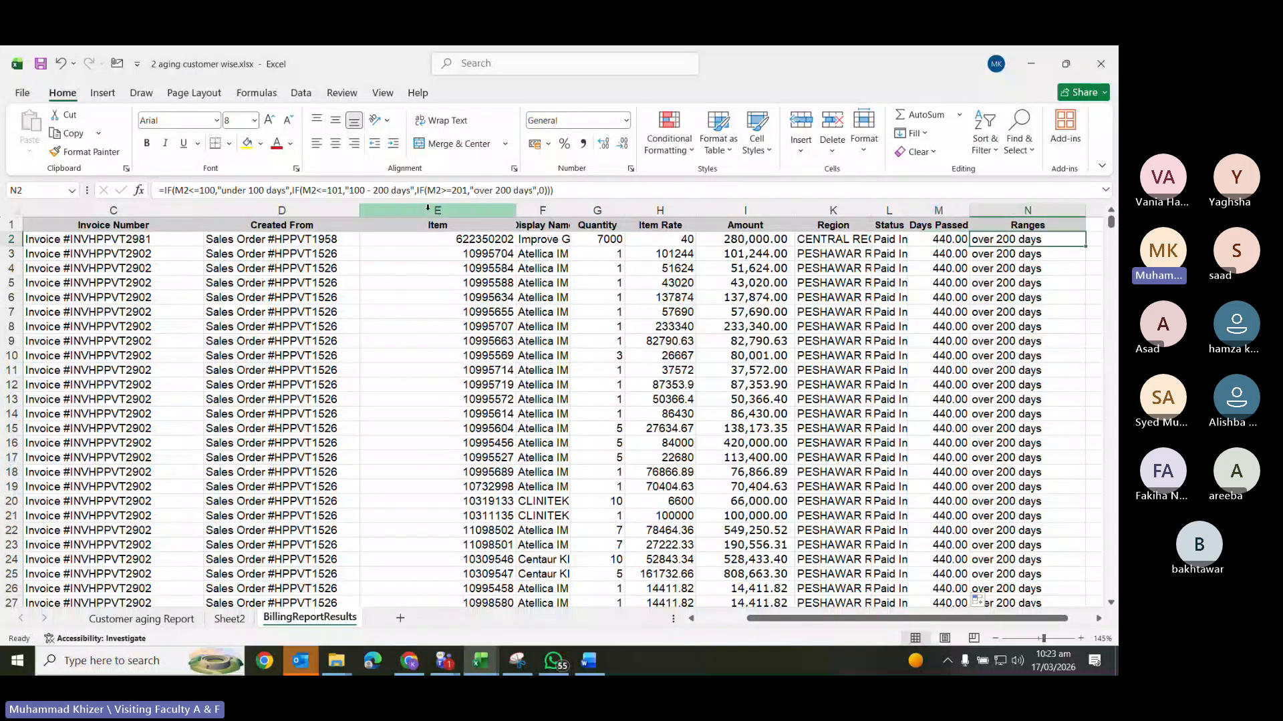
left_click(218, 190)
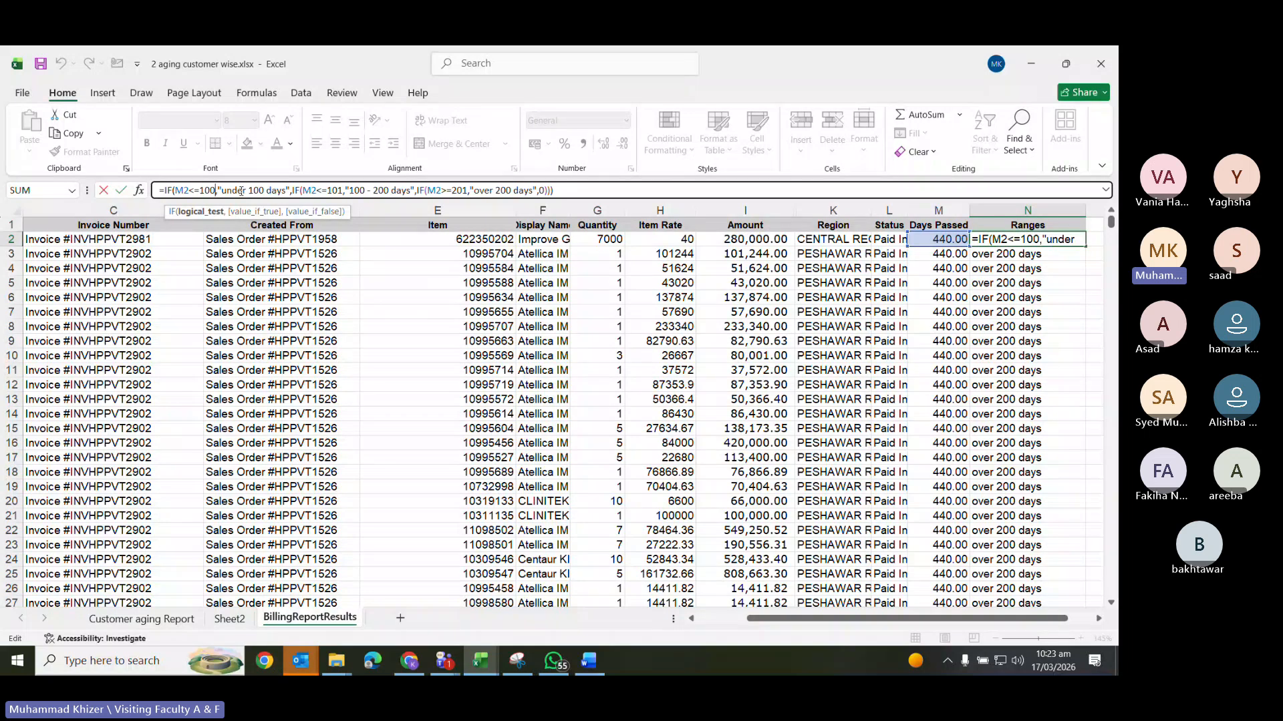
key("BackSpace")
key("BackSpace")
key("BackSpace")
type("30")
key("Right")
key("Right")
key("Right")
key("Right")
key("Right")
key("Right")
key("Right")
key("Right")
key("Right")
key("Right")
key("Right")
key("BackSpace")
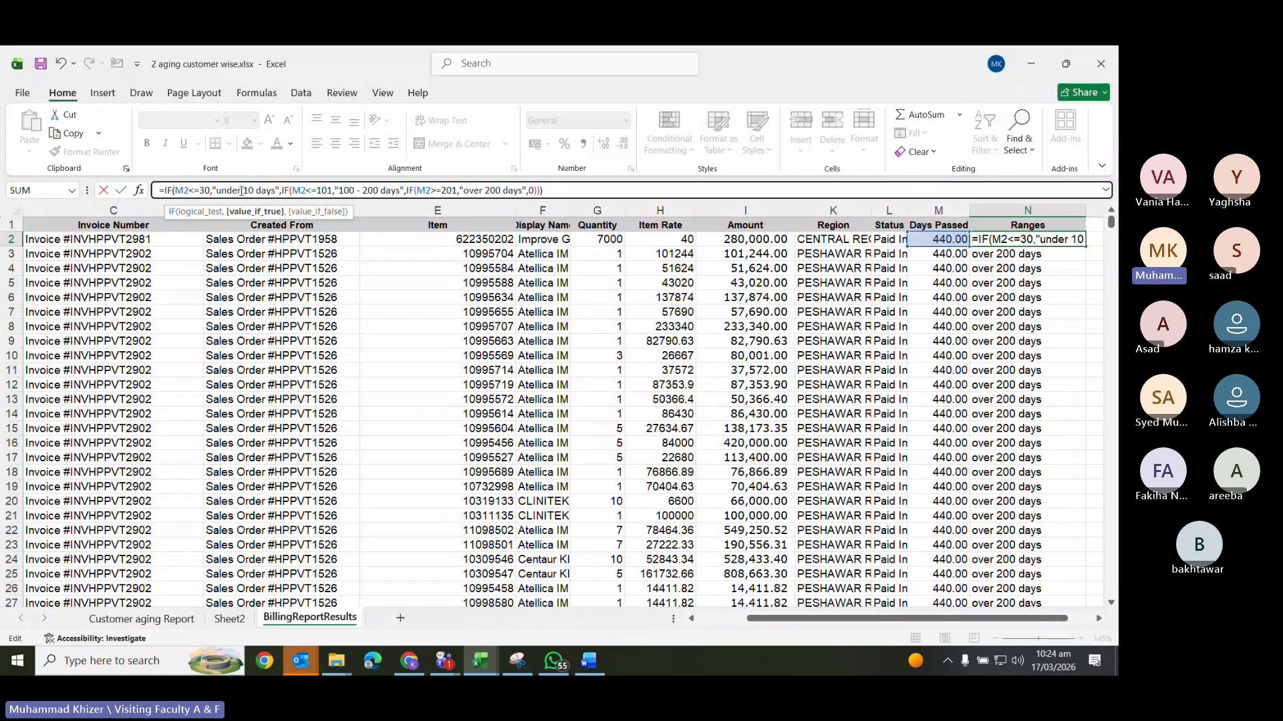
key("BackSpace")
key("BackSpace")
type("30")
- Change the second condition of the N2 formula to M2<=31 and its label to "31 - 60 days"
key("Right")
key("Right")
key("Right")
key("Right")
key("Right")
key("Right")
key("Right")
key("Right")
key("Right")
key("Right")
key("Right")
key("Right")
key("Right")
key("Right")
key("Right")
key("Right")
key("Right")
key("Right")
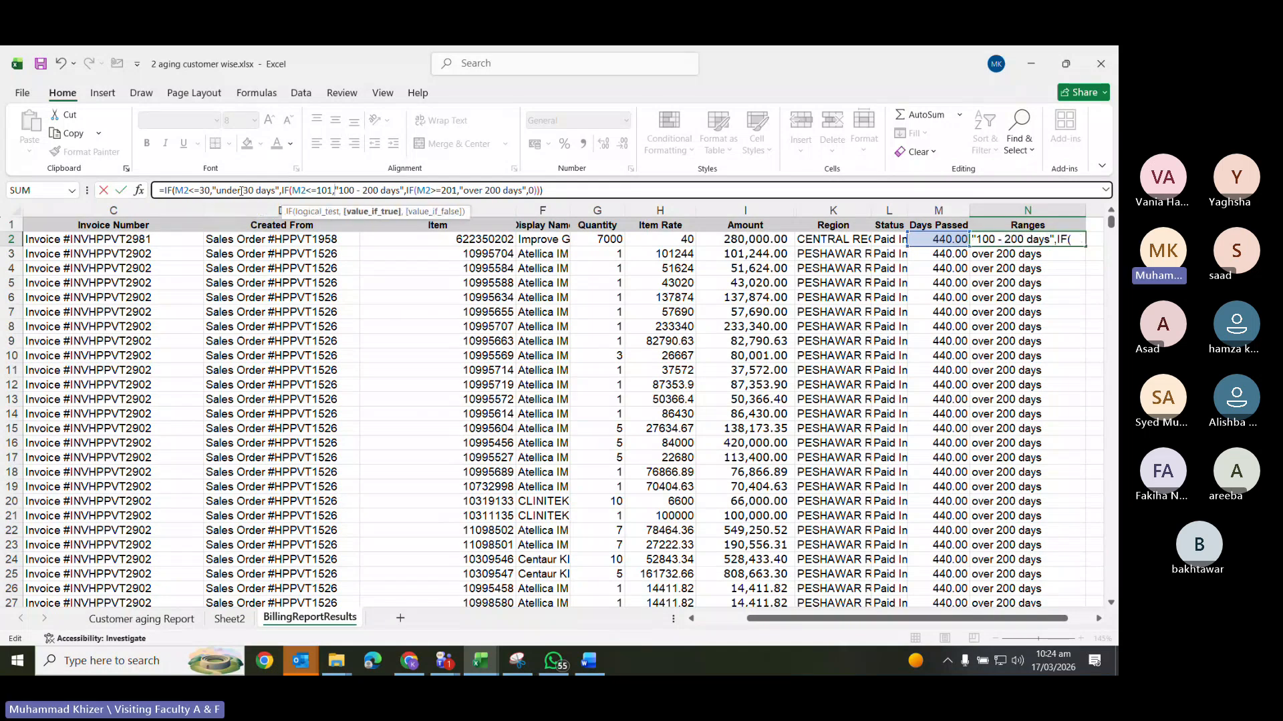
key("Left")
key("BackSpace")
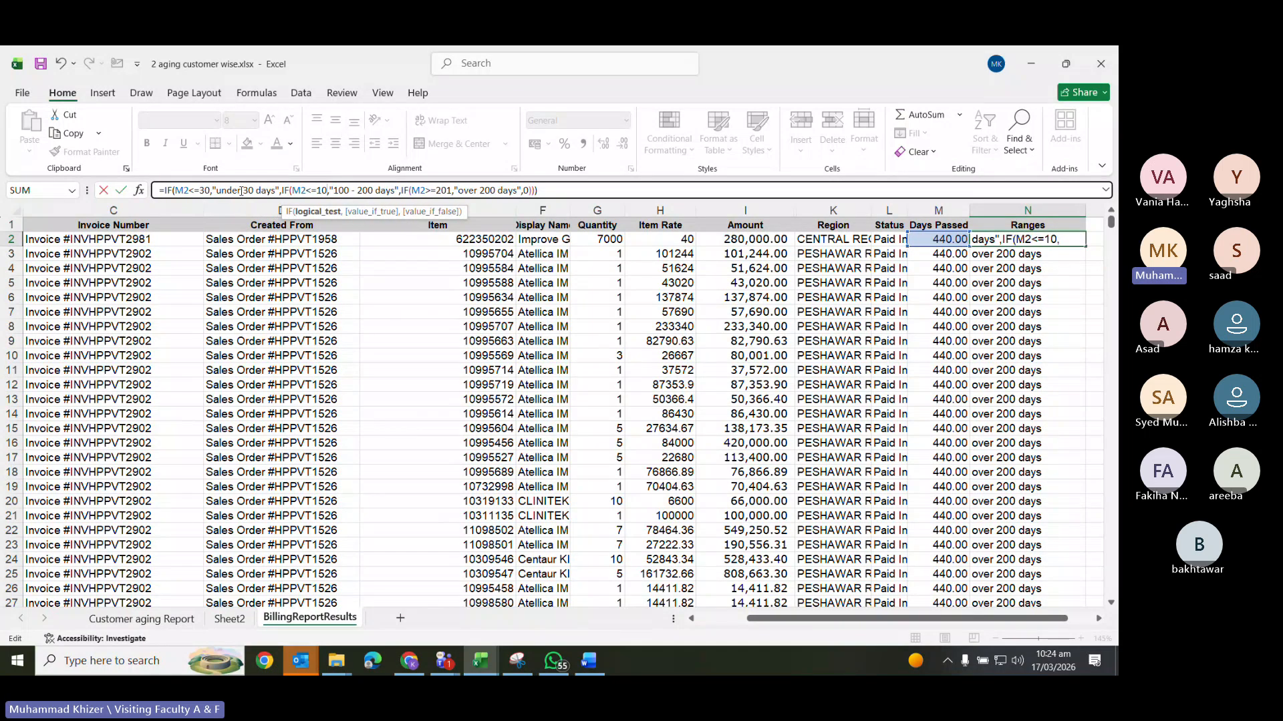
key("BackSpace")
key("BackSpace")
type("31")
key("Right")
key("Right")
key("Right")
key("Right")
key("Right")
key("Right")
key("Right")
key("Right")
key("Right")
key("Right")
key("Right")
key("BackSpace")
key("BackSpace")
key("BackSpace")
key("BackSpace")
key("BackSpace")
key("BackSpace")
key("BackSpace")
key("BackSpace")
key("BackSpace")
type("31")
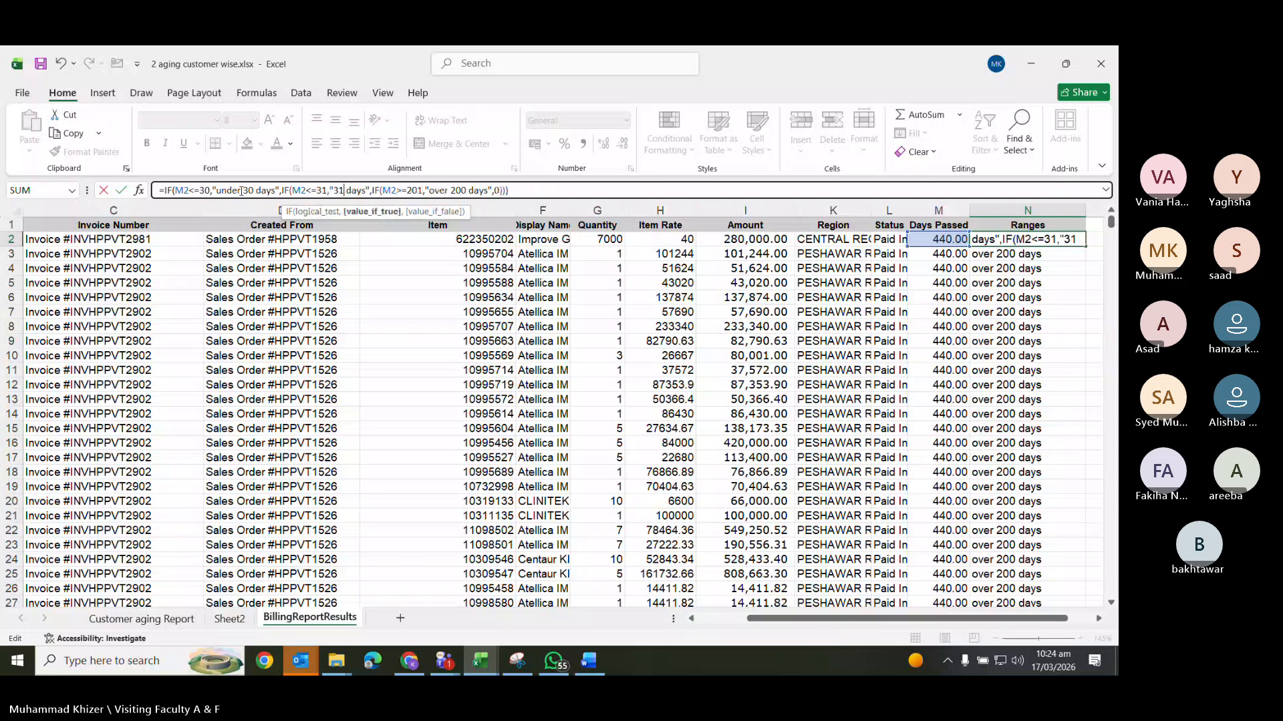
type(" - 60")
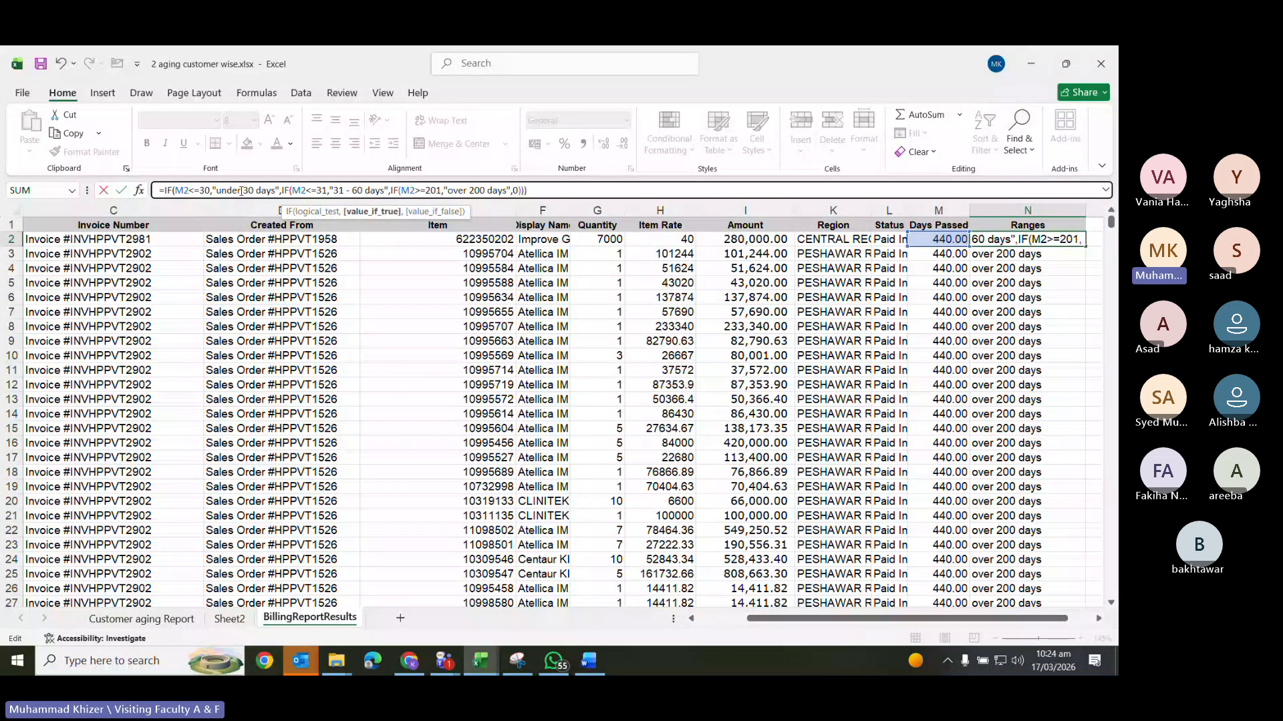
- Change the last condition of the N2 formula to M2>=61 with the label "over 61 days", and commit the formula
key("Right")
key("Right")
key("Right")
key("Right")
key("Right")
key("Right")
key("Right")
key("Right")
key("Right")
key("Right")
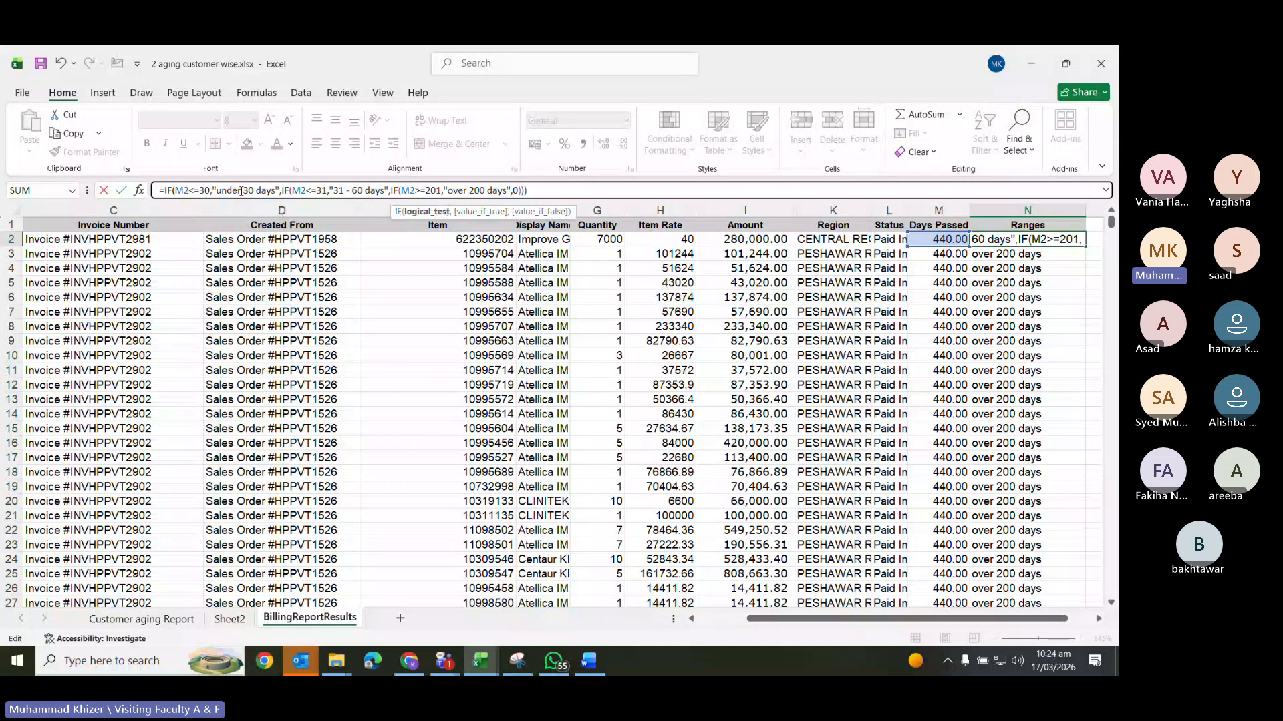
key("BackSpace")
key("BackSpace")
key("BackSpace")
type("61")
key("Right")
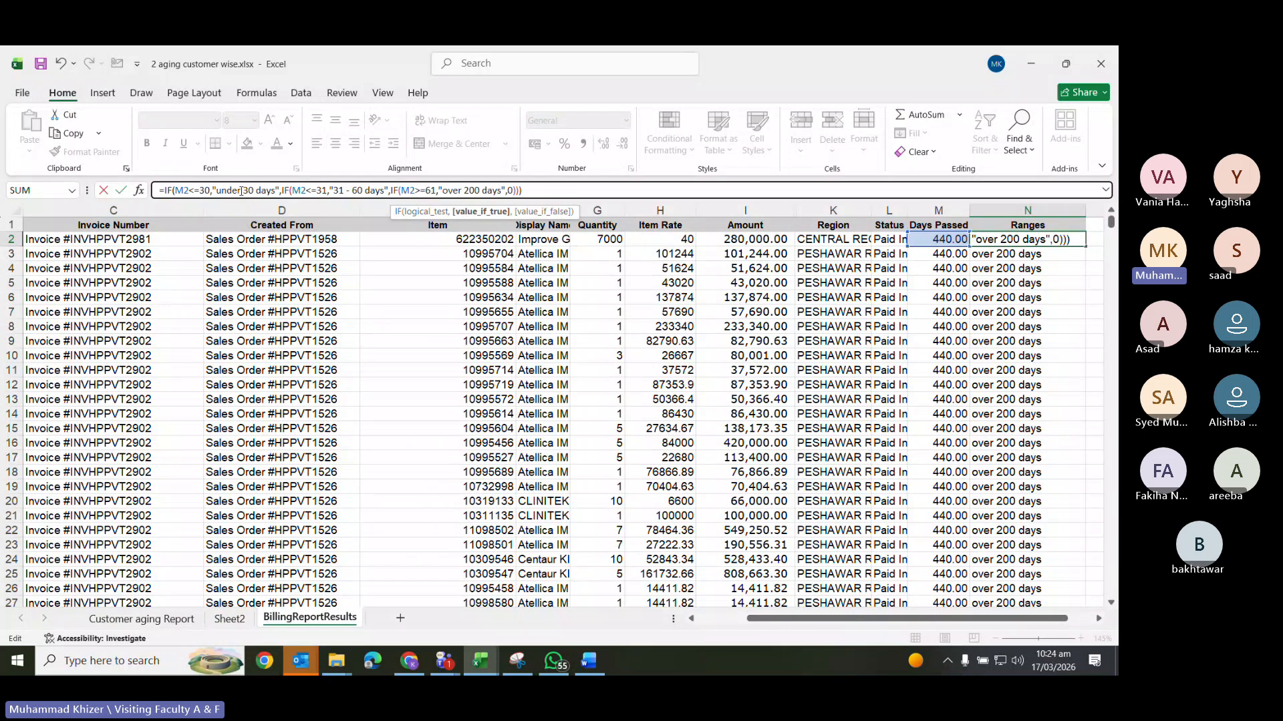
key("BackSpace")
key("BackSpace")
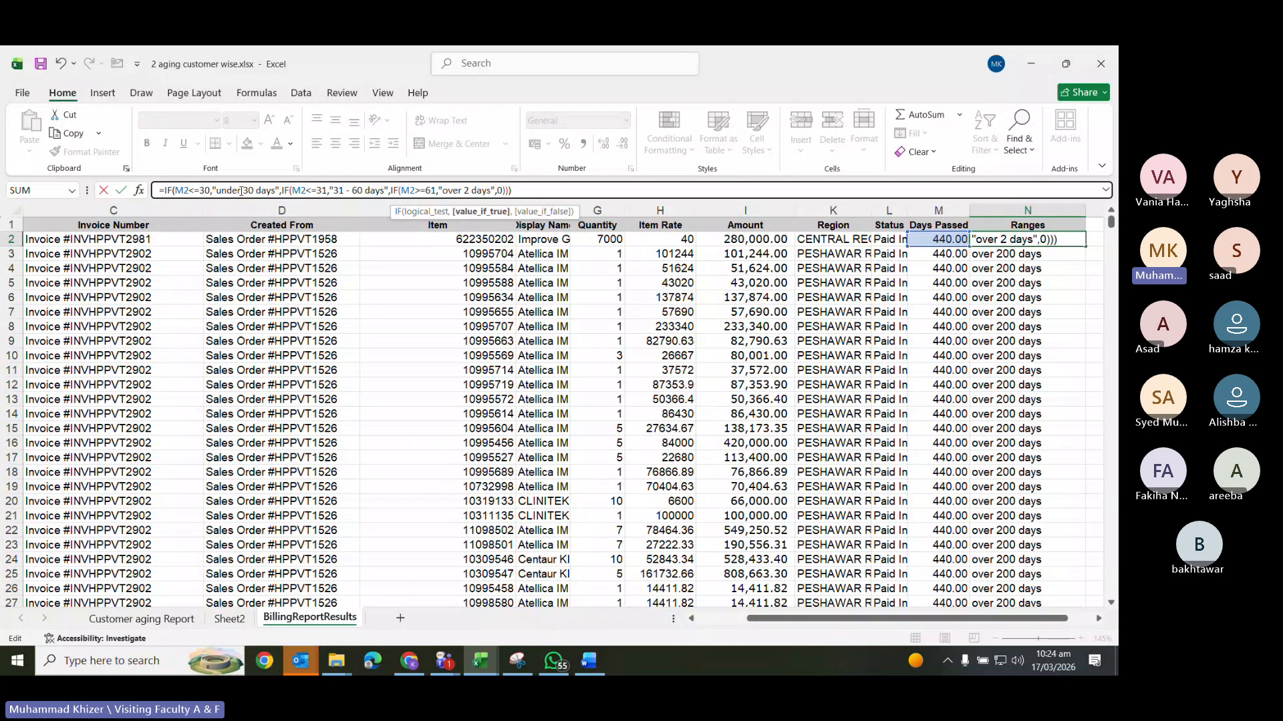
key("BackSpace")
type("61")
key("Return")
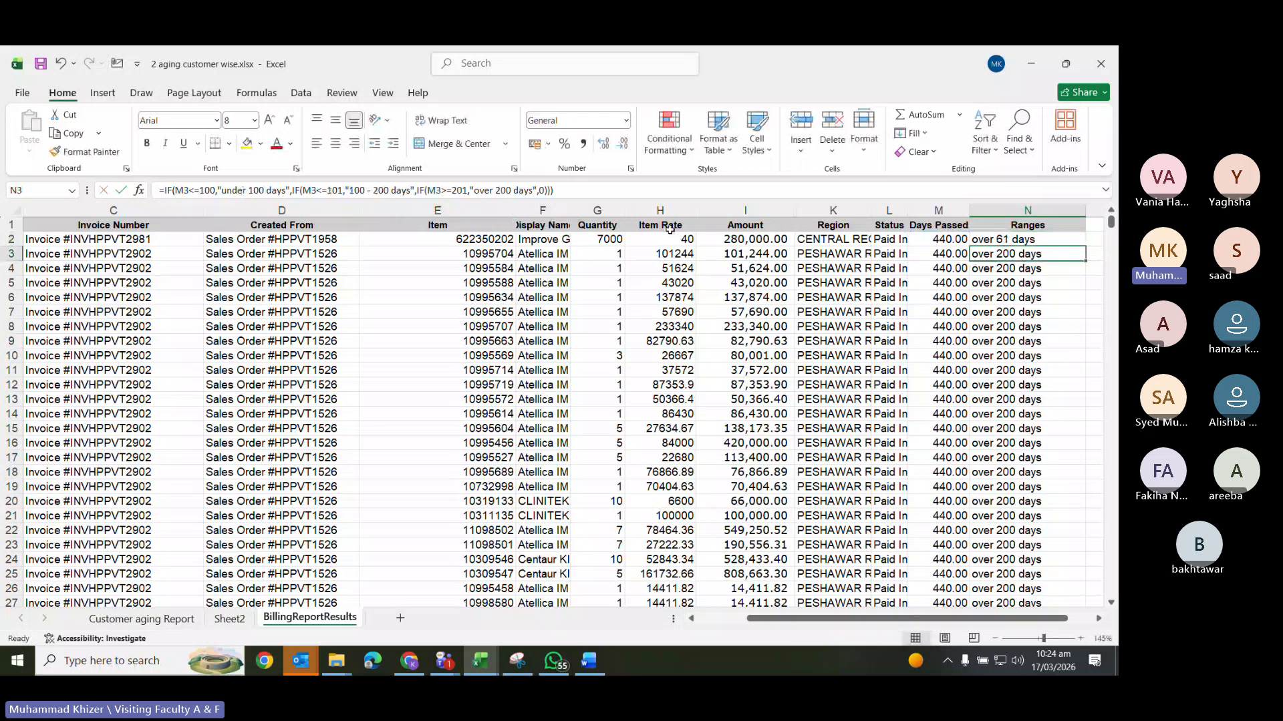
left_click(982, 241)
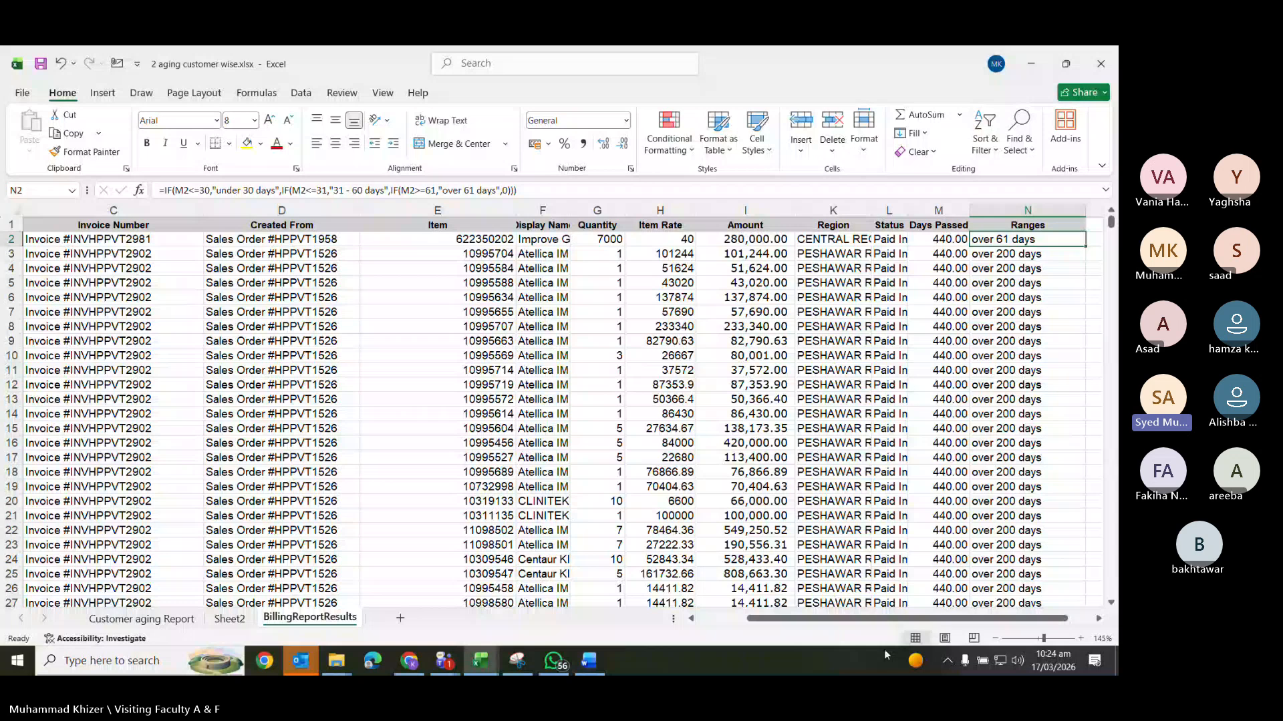
- Switch to WhatsApp, open the 10:24 am photo in the Computurized Accounting Applications 26 chat, and enlarge its formula and error dialog
left_click(553, 662)
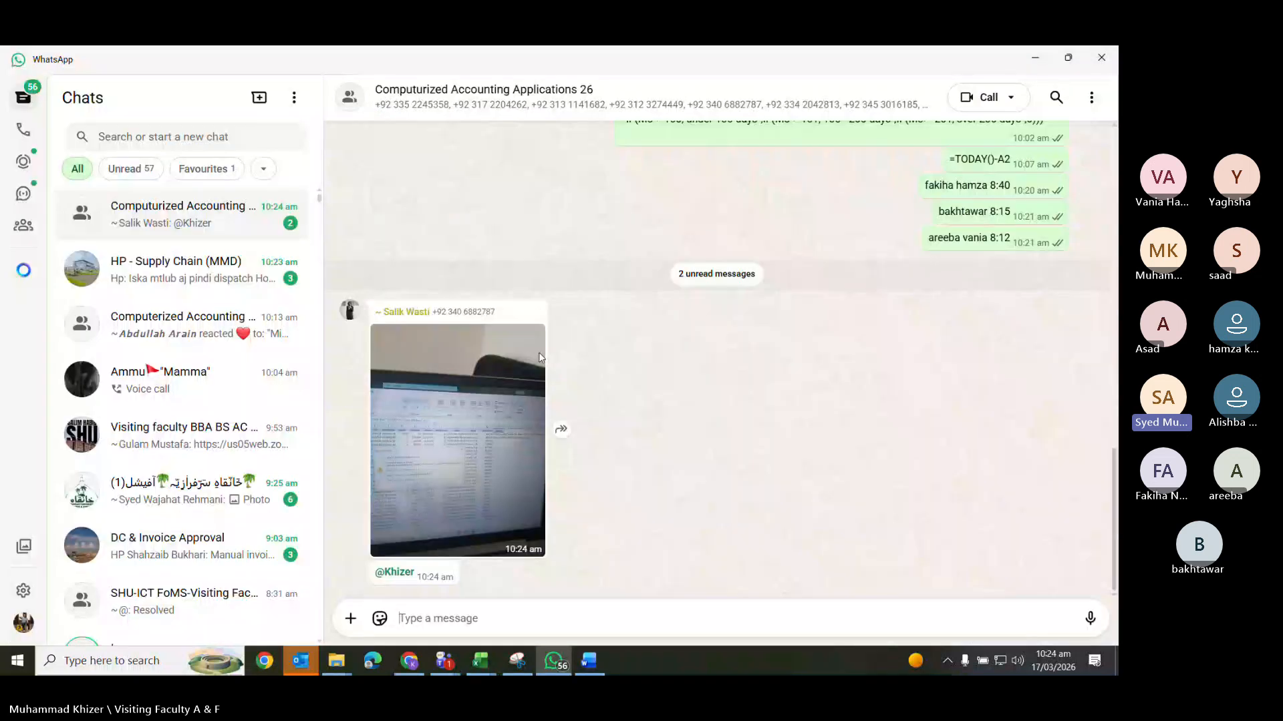
left_click(439, 428)
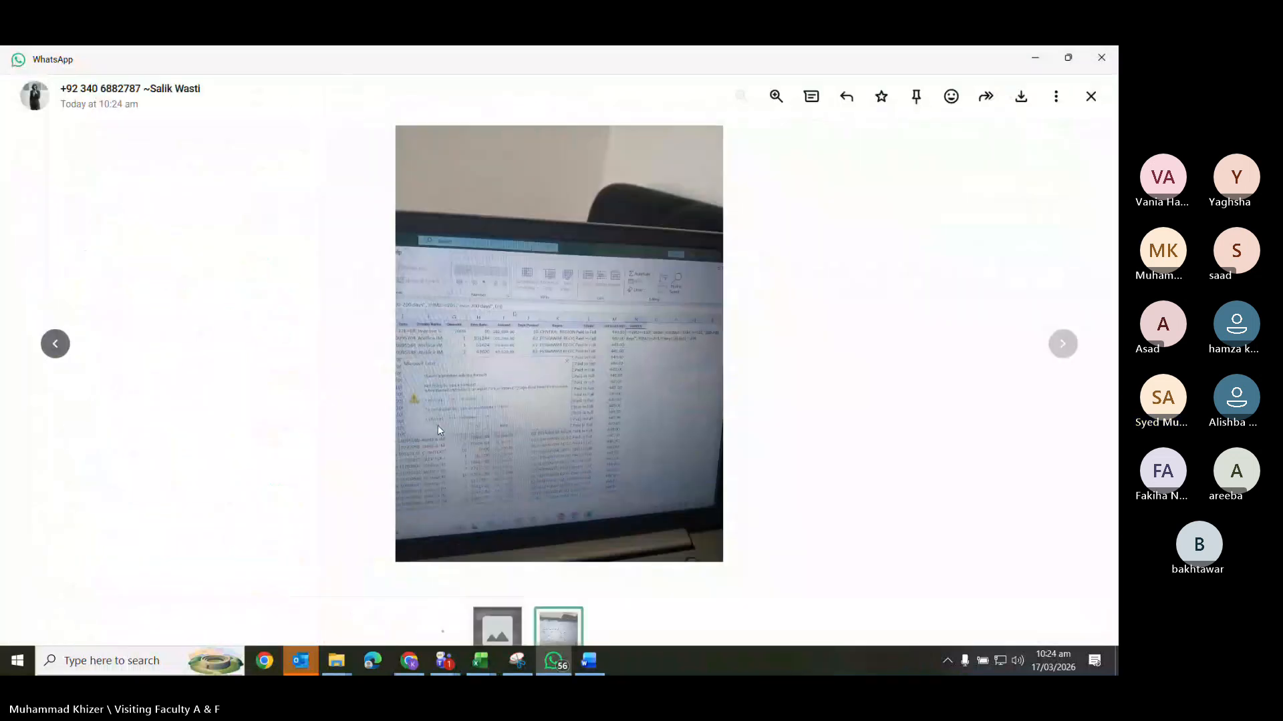
scroll(587, 326, "up", 4)
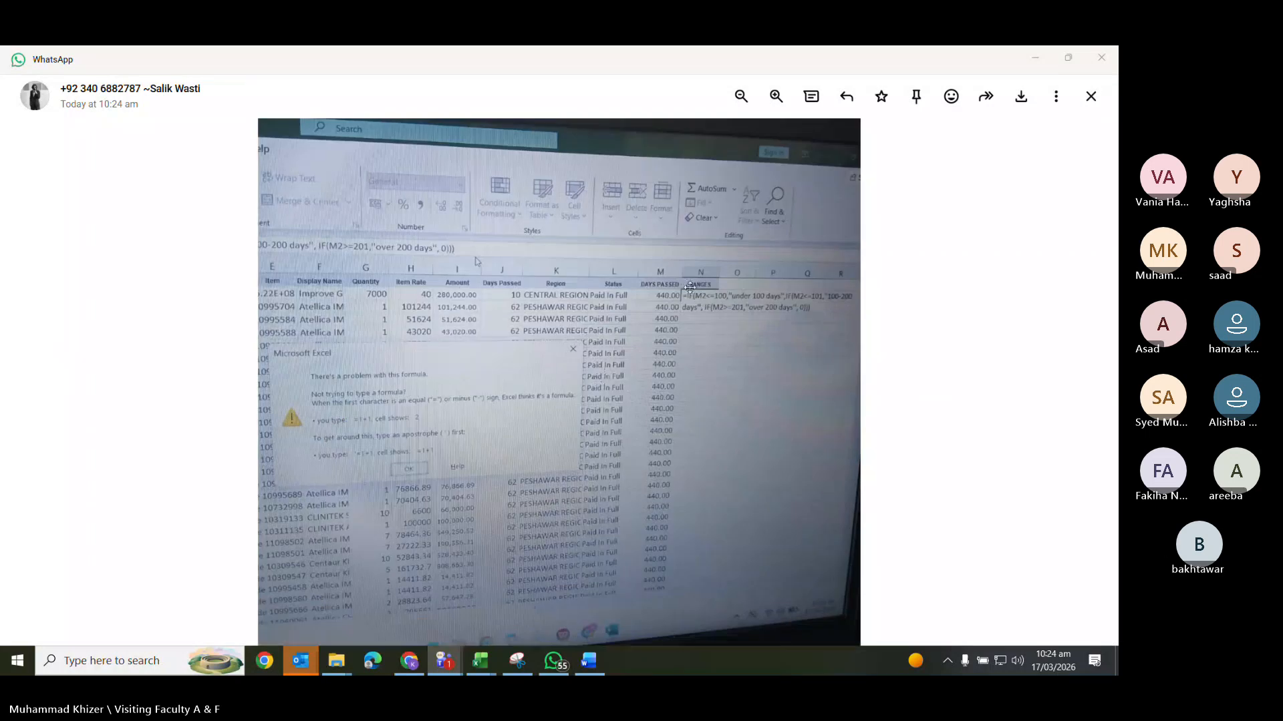
scroll(683, 409, "up", 1)
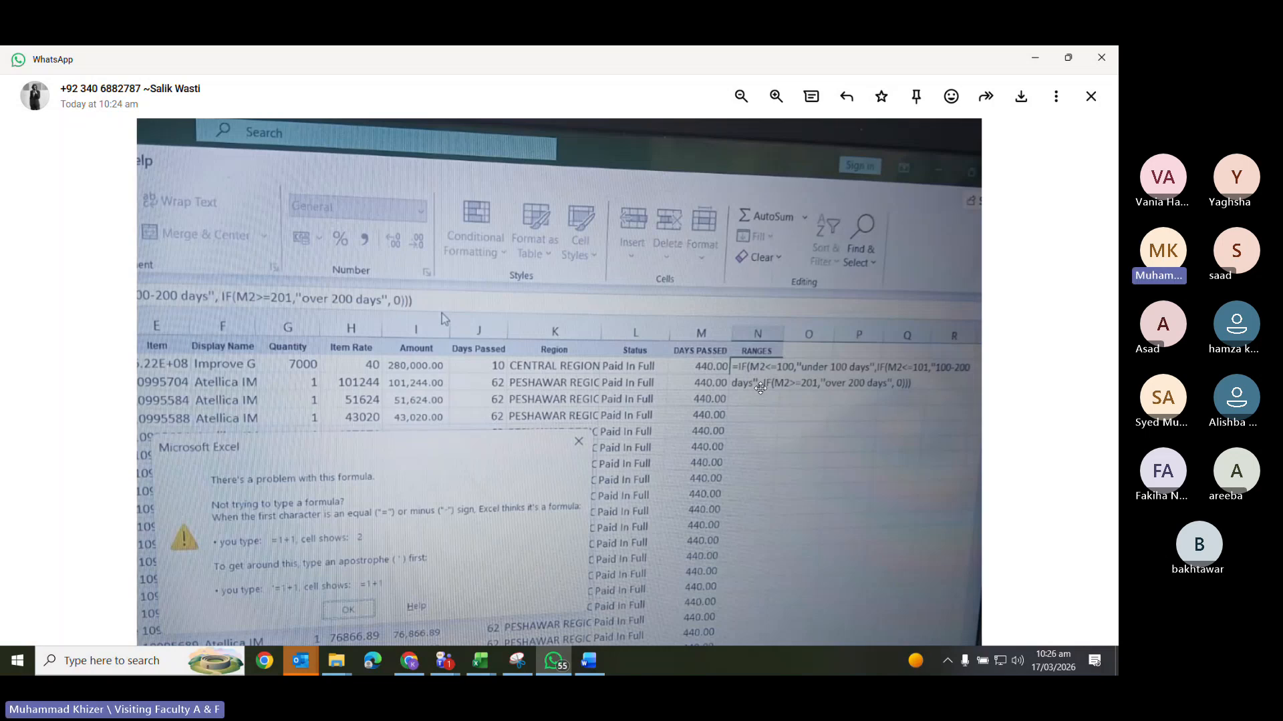
key("alt+Tab")
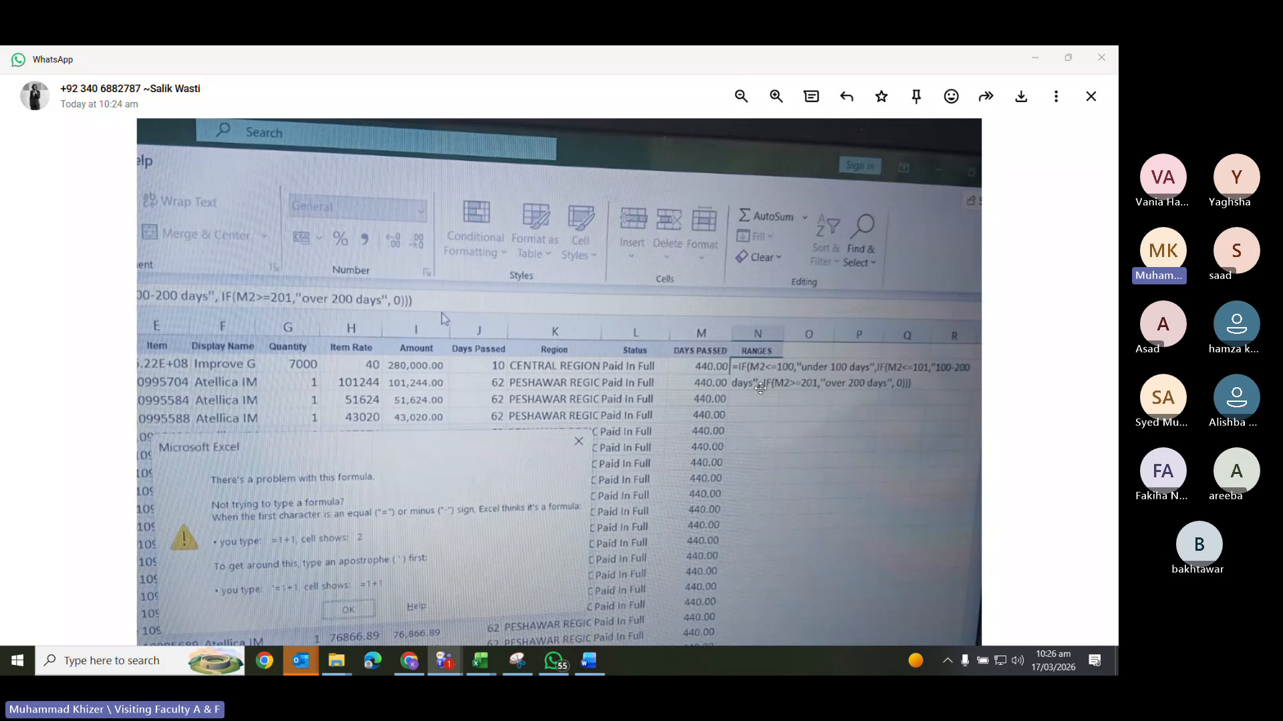
key("alt+Tab")
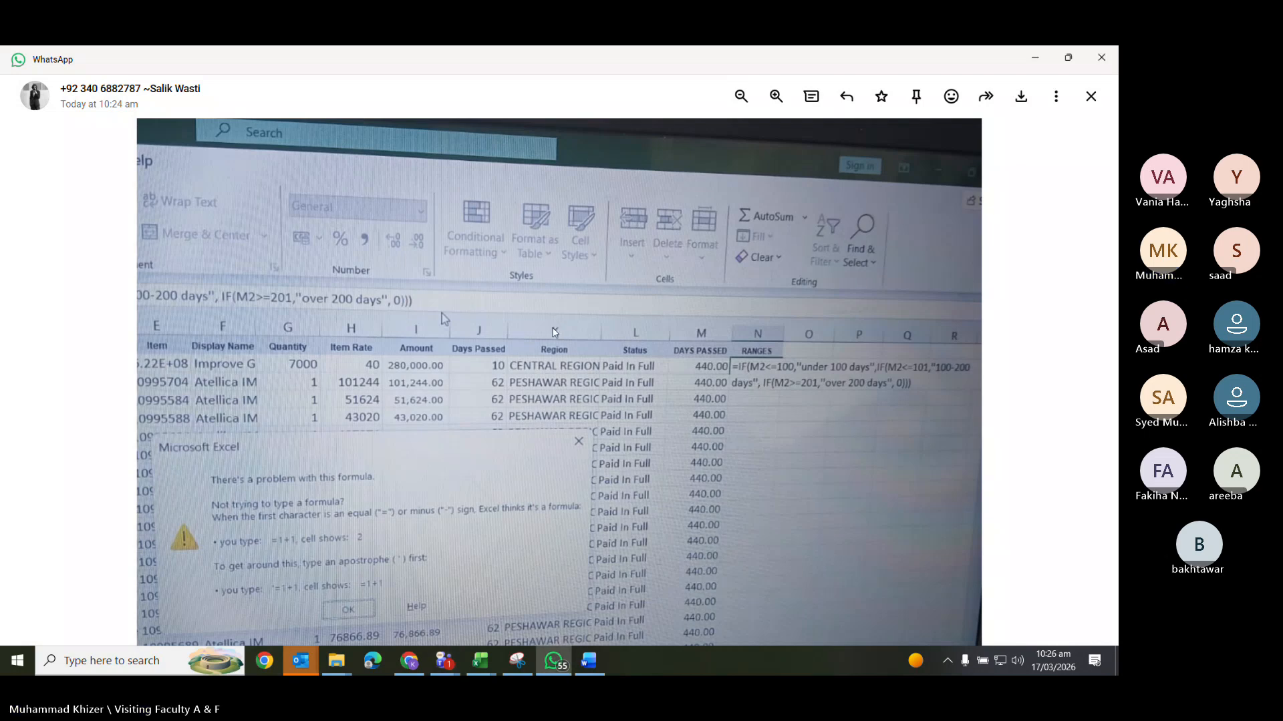
- Close the photo and compare the formula message sent at 10:26 am with the one shared at 10:02 am
left_click(549, 334)
key("Escape")
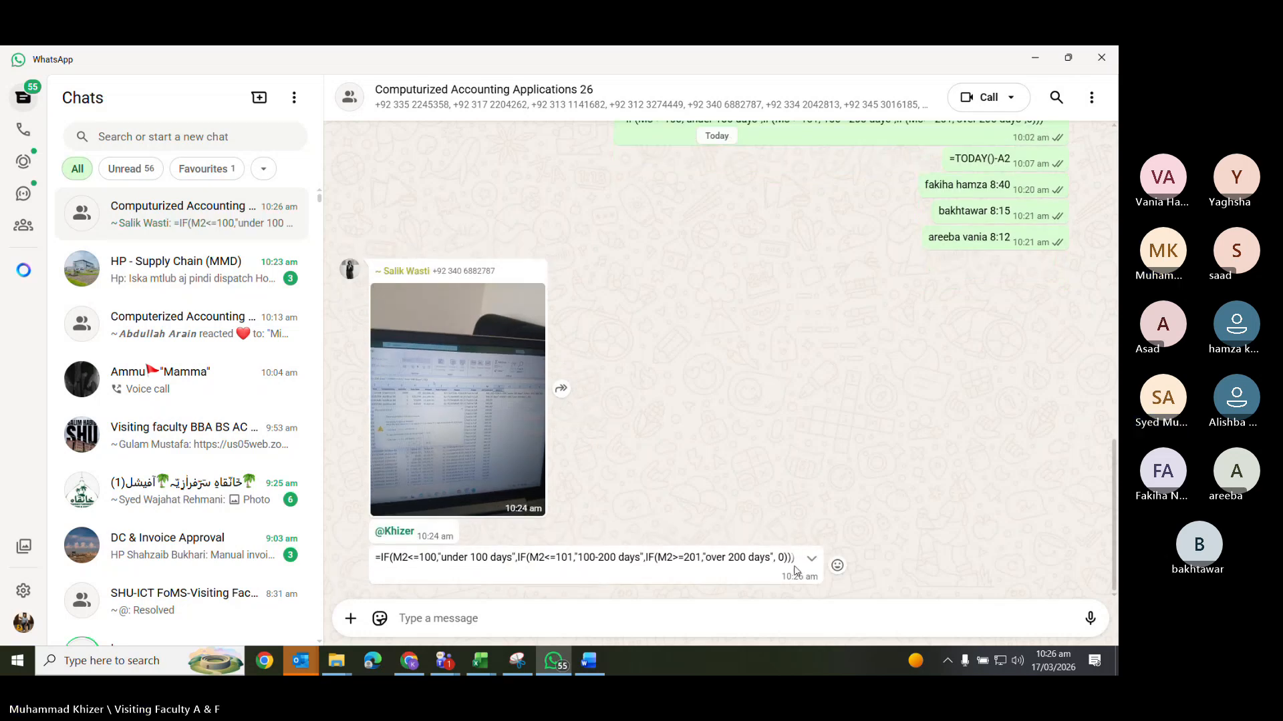
scroll(862, 476, "up", 2)
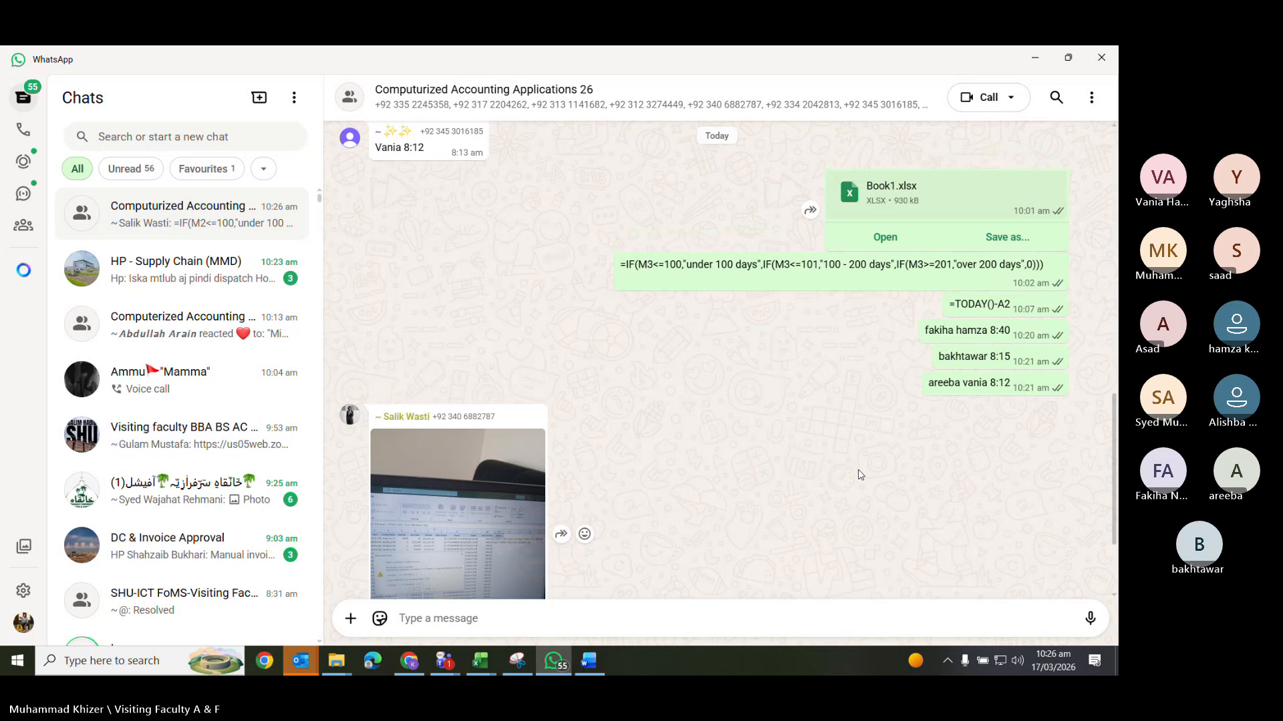
scroll(858, 475, "down", 2)
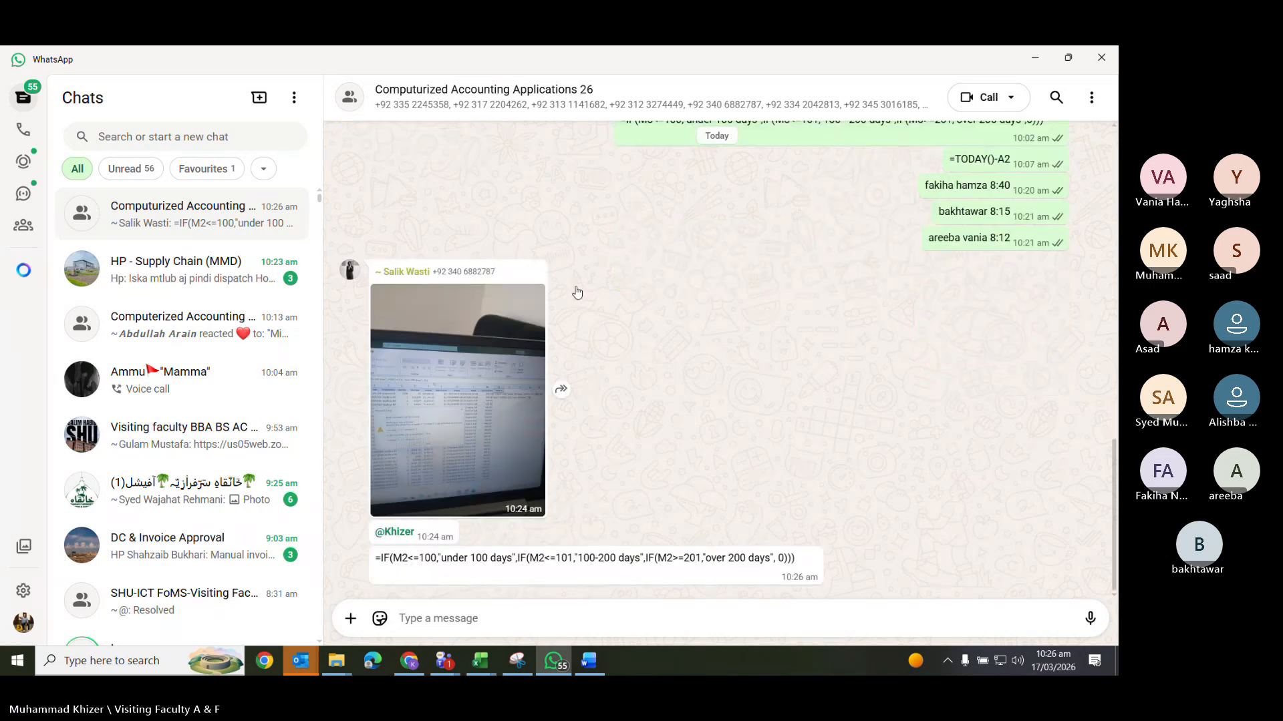
scroll(713, 578, "up", 1)
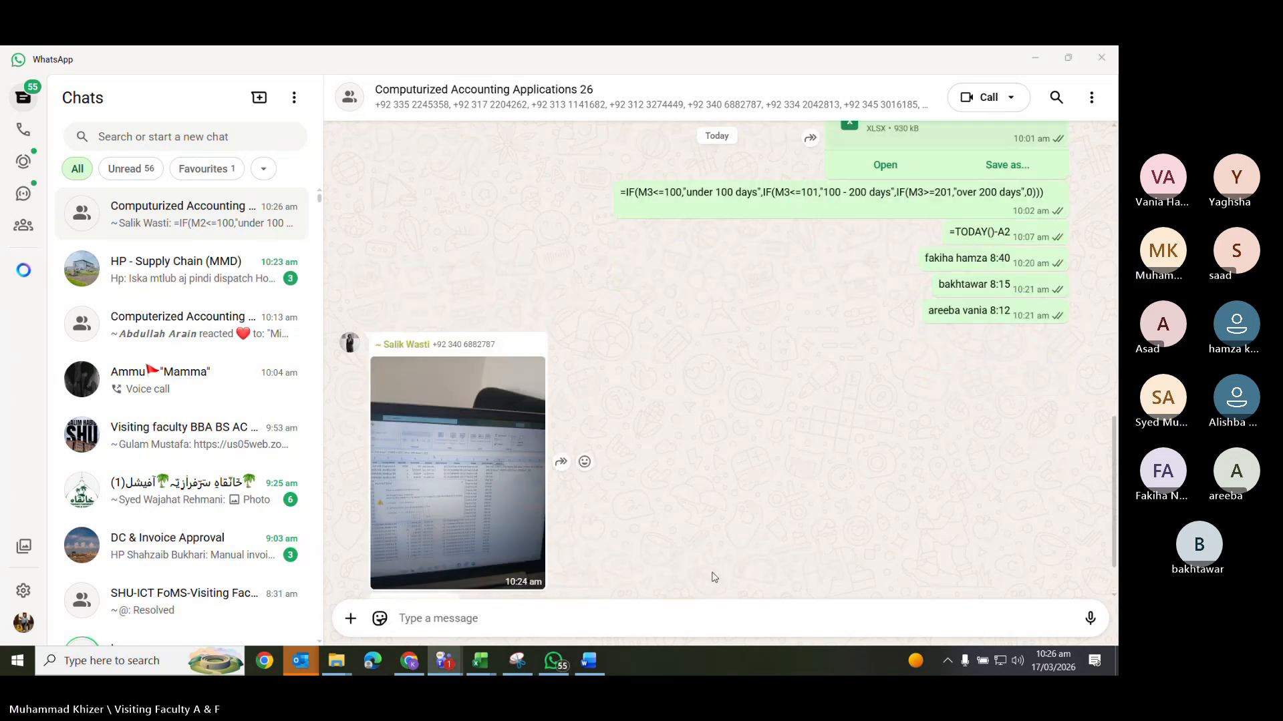
scroll(712, 578, "down", 1)
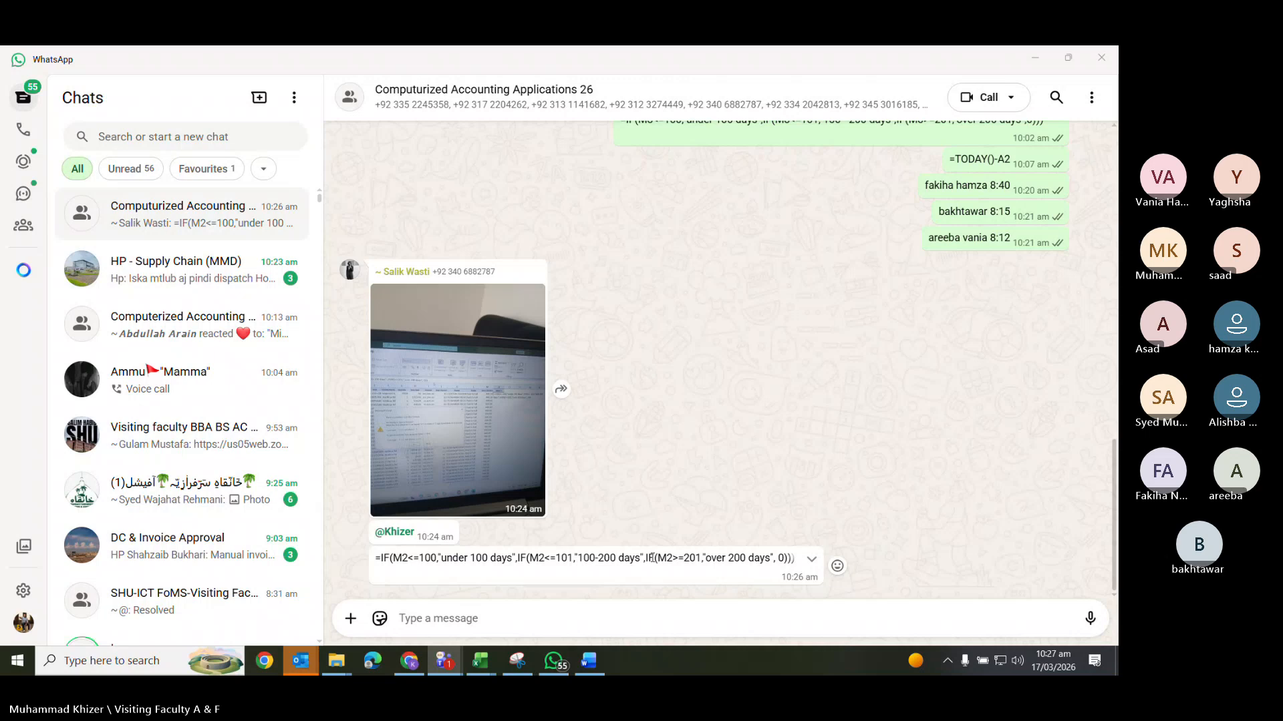
scroll(652, 558, "up", 1)
- Copy the 10:26 am IF formula from the chat and switch to the Excel workbook 2 aging customer wise.xlsx
triple_click(666, 558)
key("ctrl+c")
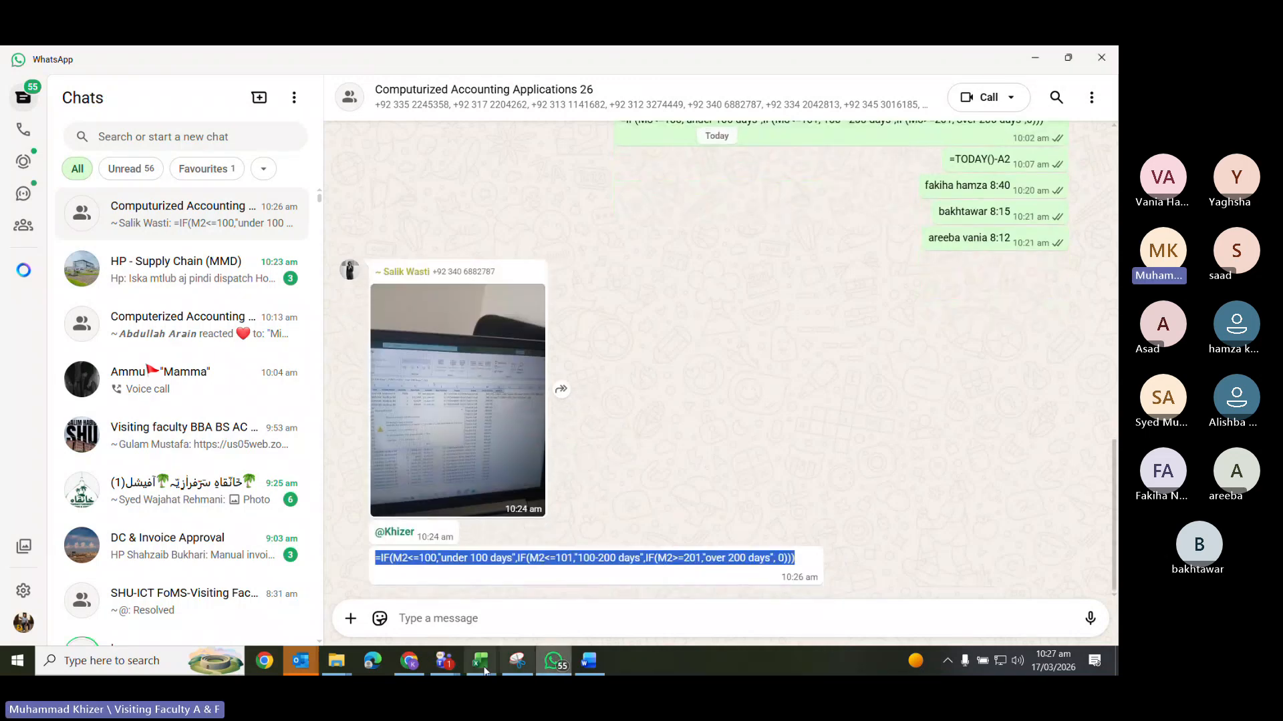
mouse_move(480, 660)
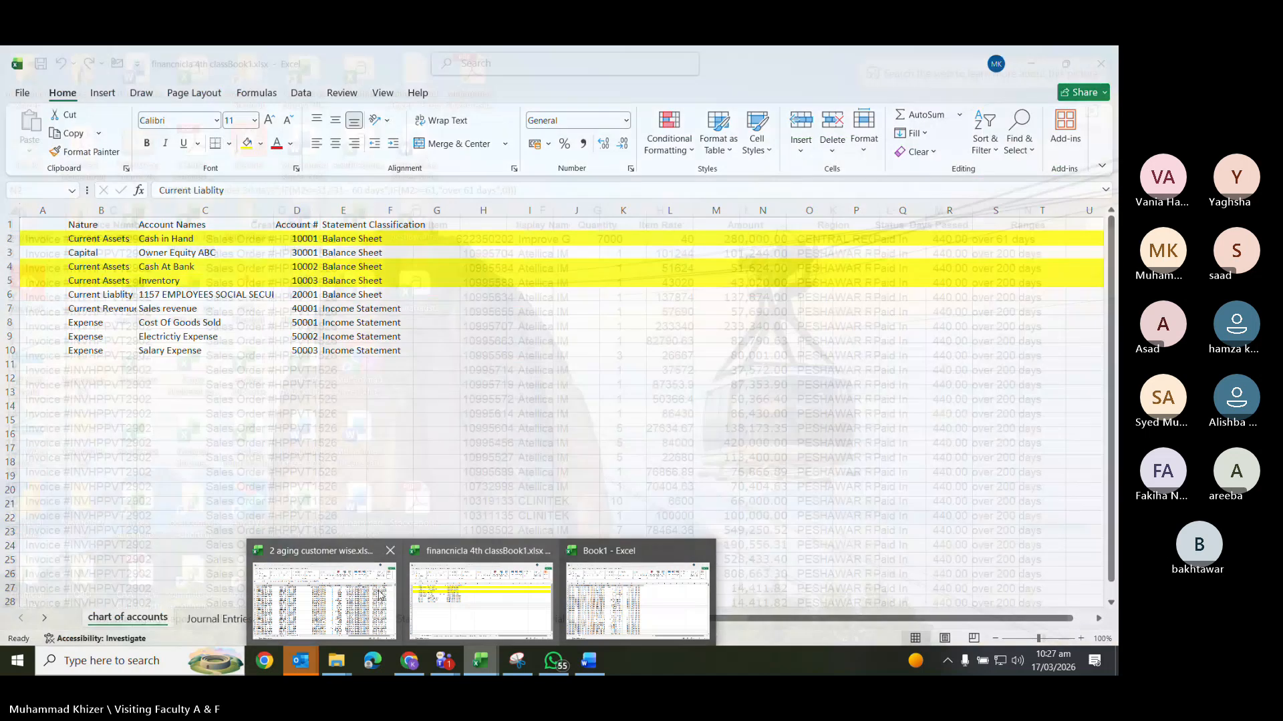
left_click(379, 596)
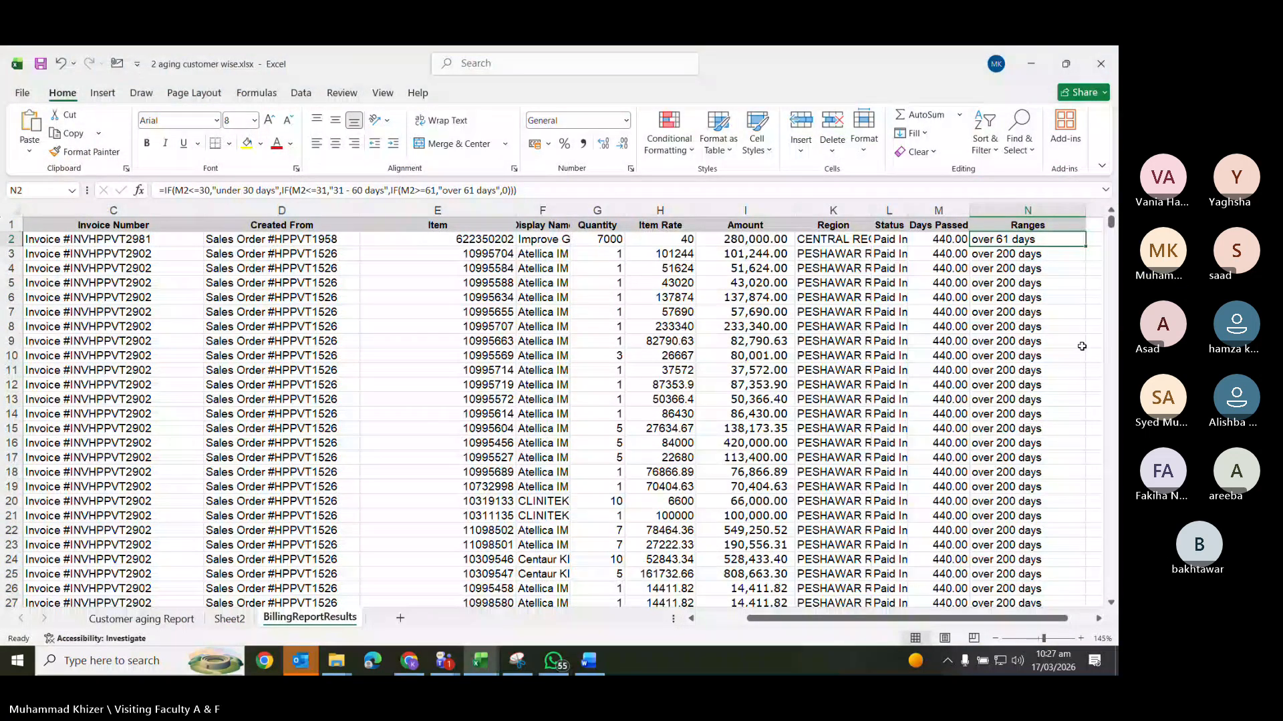
- Clear N2, try to enter the copied IF formula there, and cancel the entry
key("BackSpace")
key("ctrl+v")
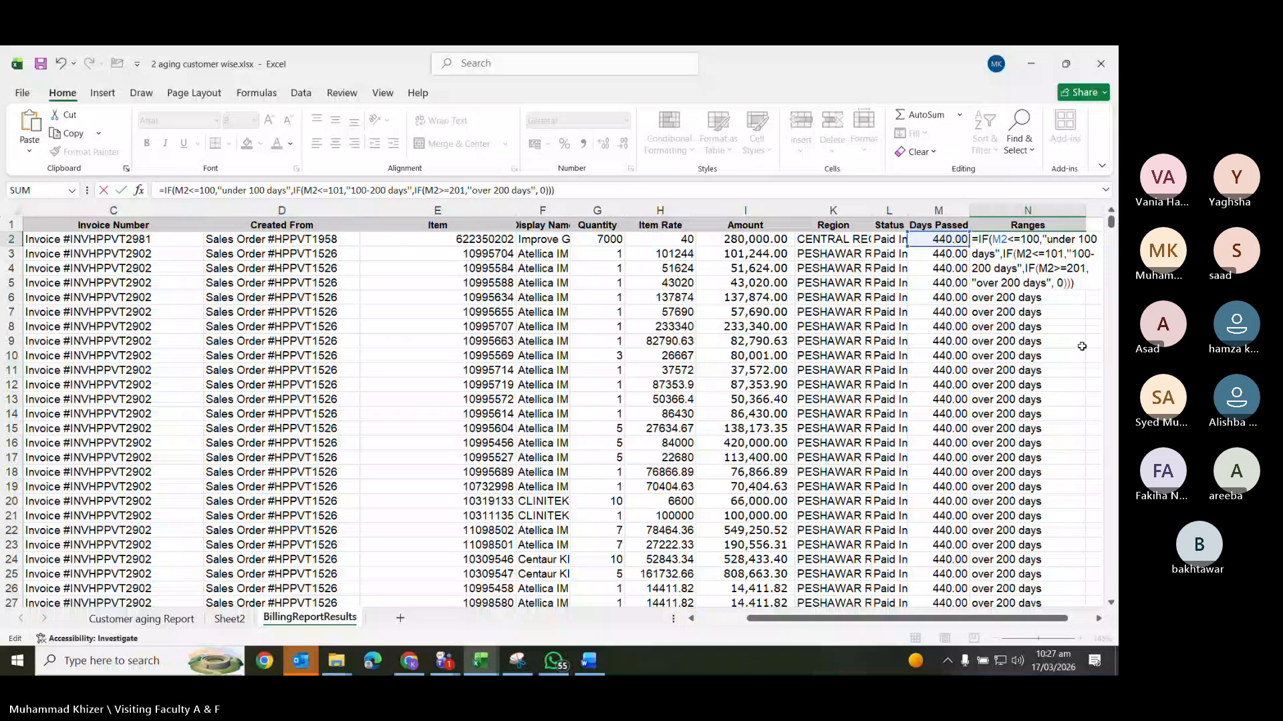
key("Return")
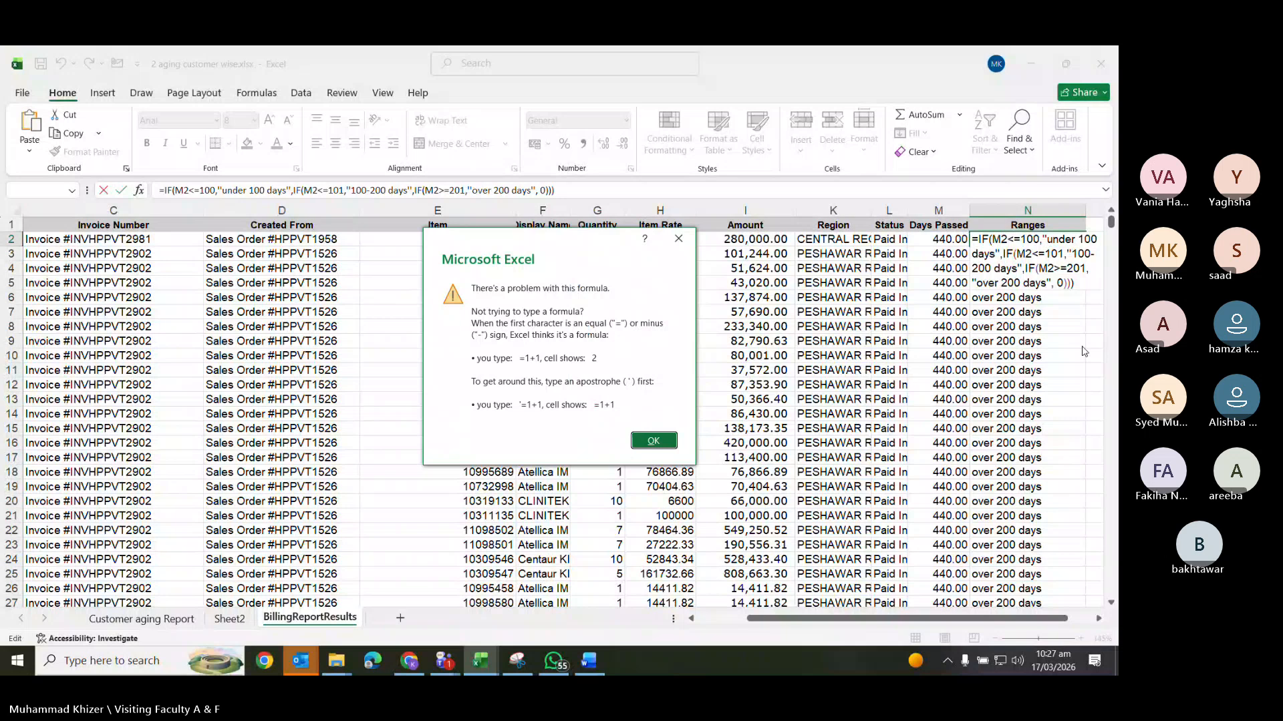
key("Return")
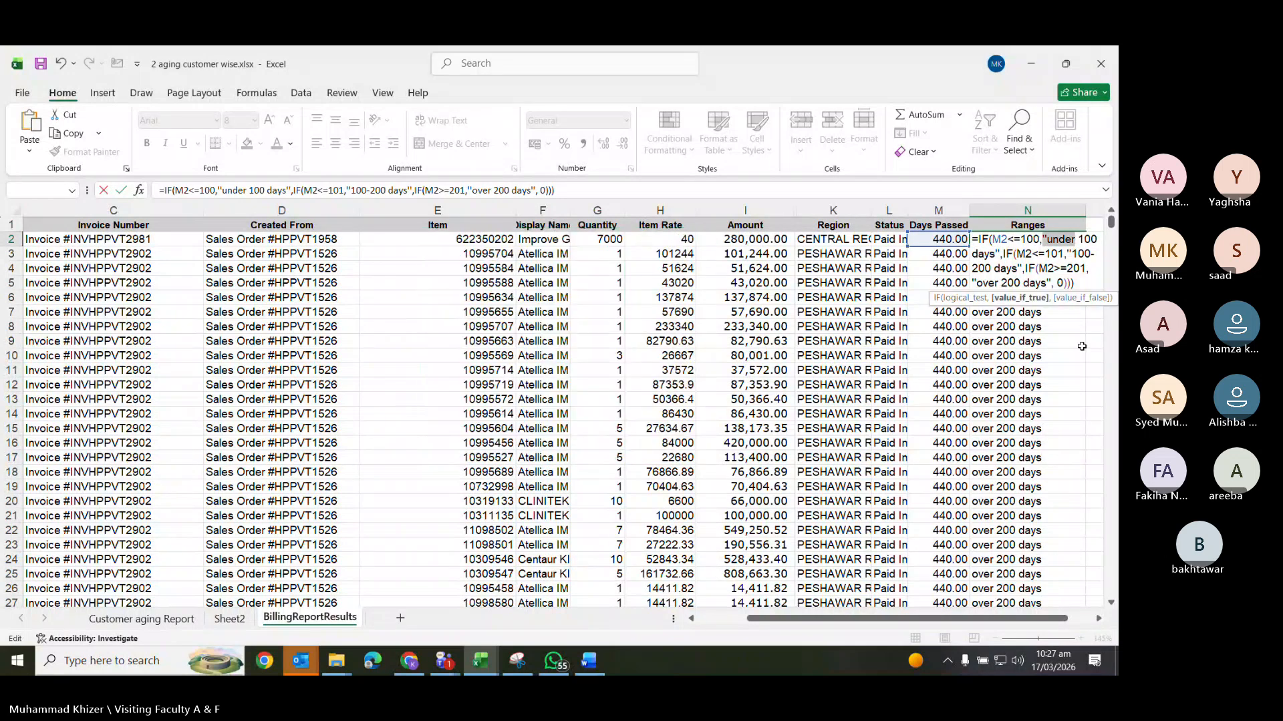
key("Left")
key("Escape")
- Paste the copied IF formula into the empty Ranges cell N2
key("Down")
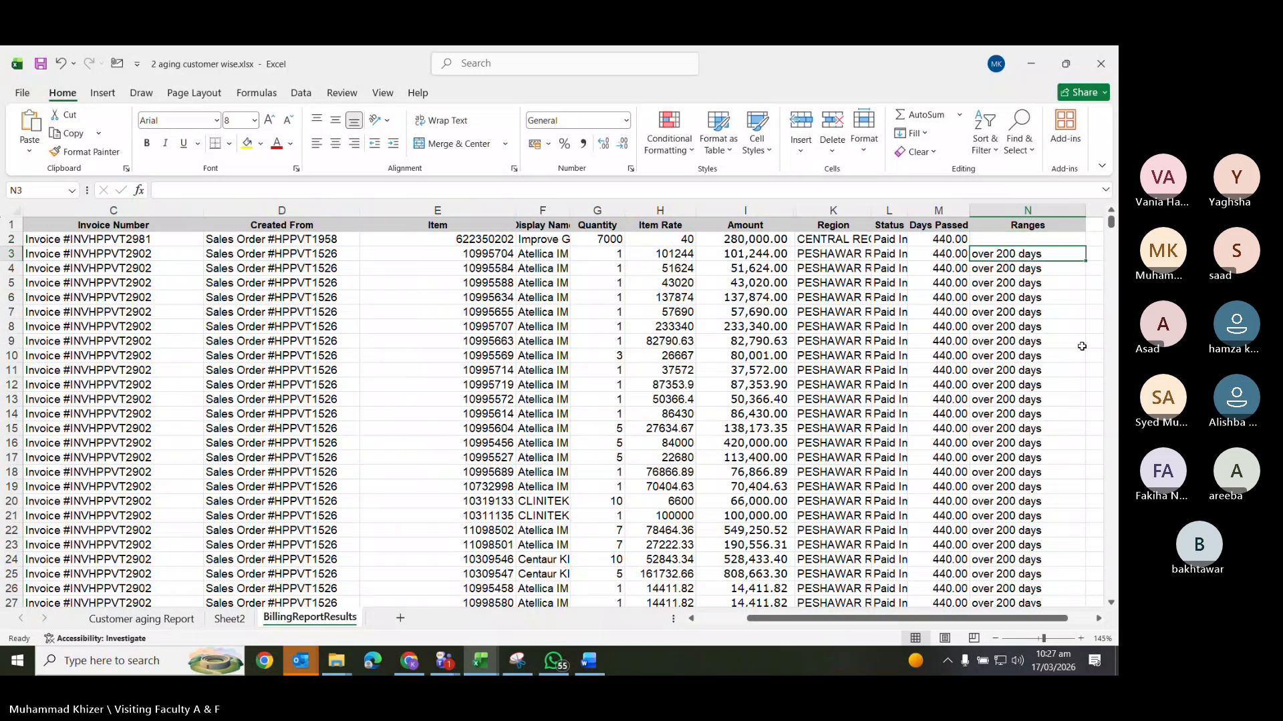
key("Right")
key("Left")
key("Up")
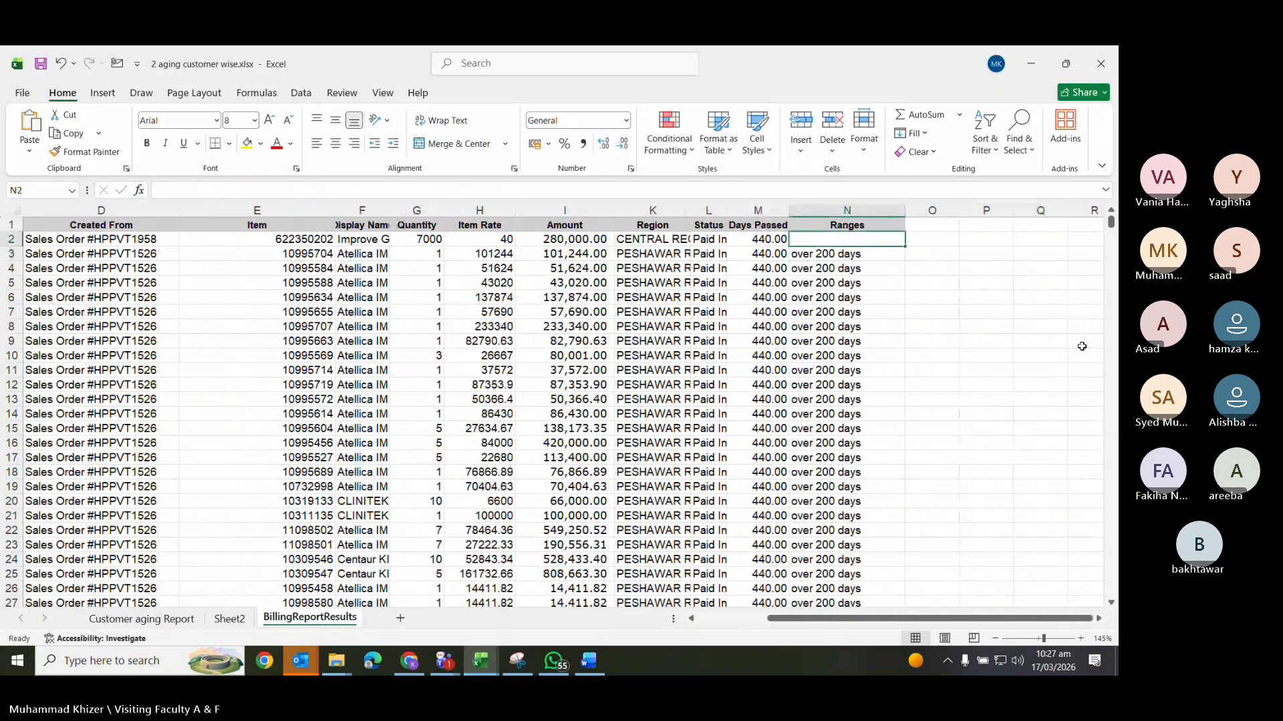
key("Down")
key("Up")
key("F2")
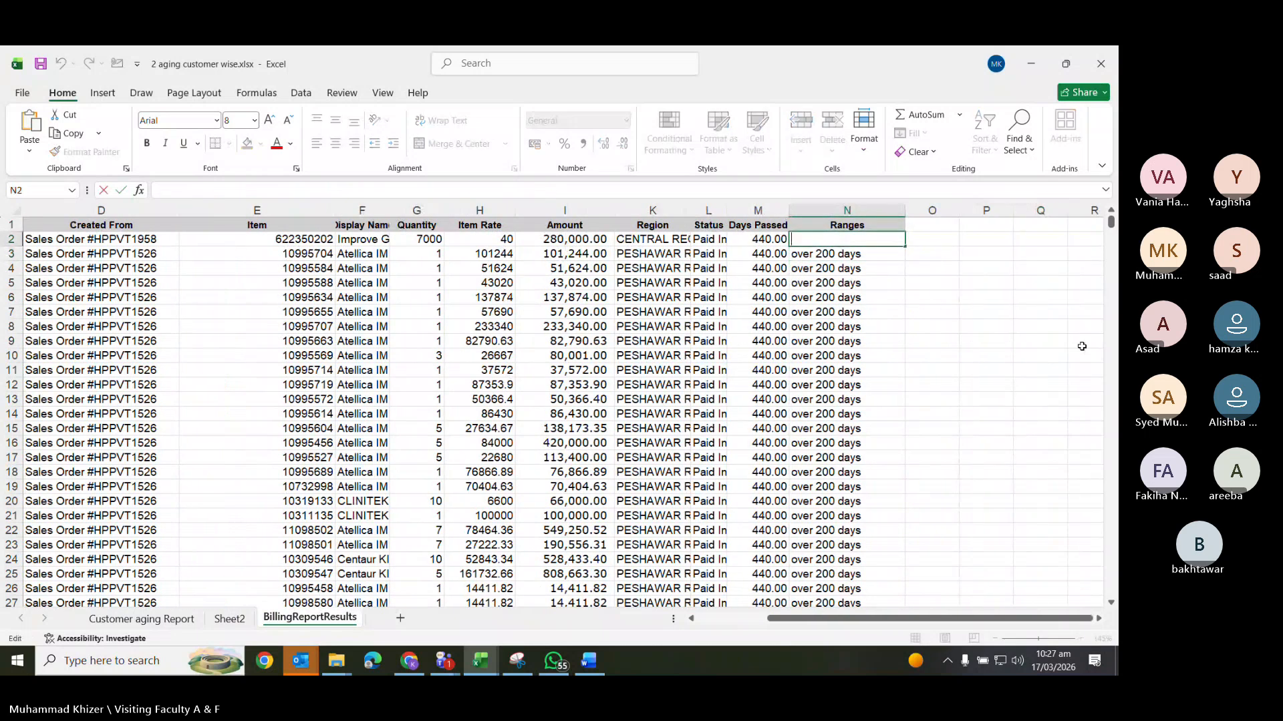
key("ctrl+v")
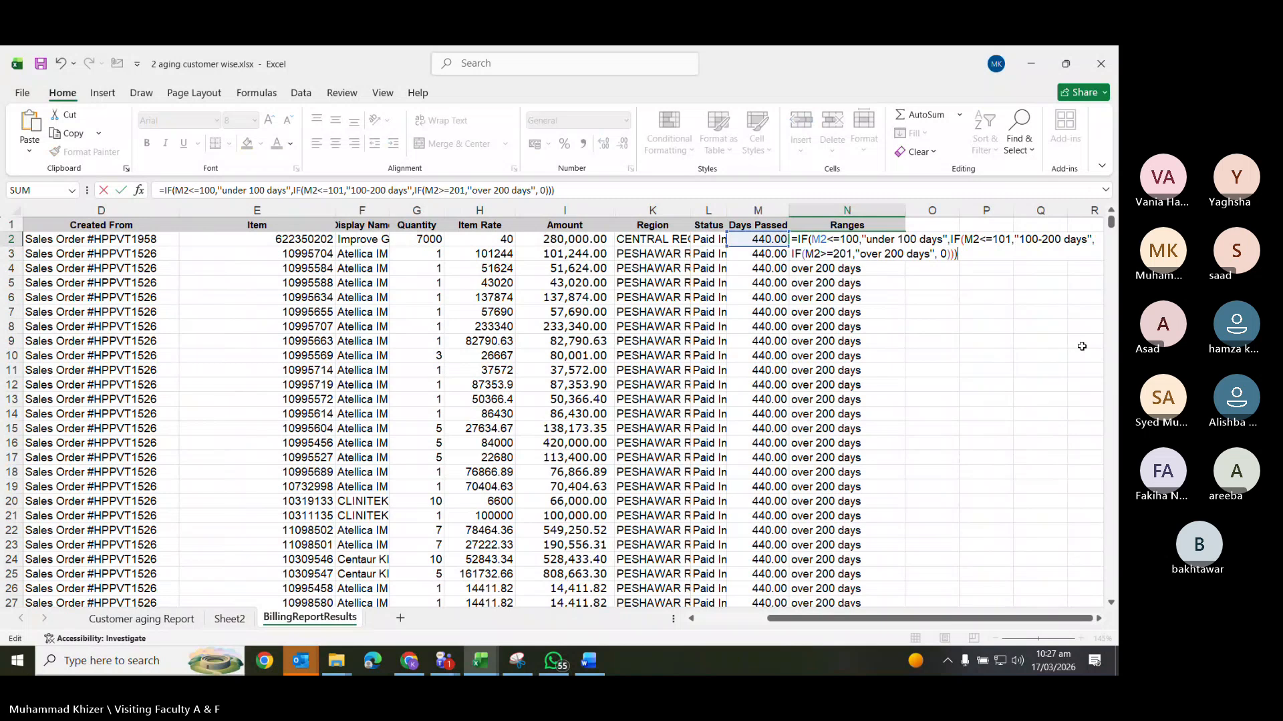
- Remove the space before the final 0 in N2's formula and try to enter it
key("Left")
key("Left")
key("Left")
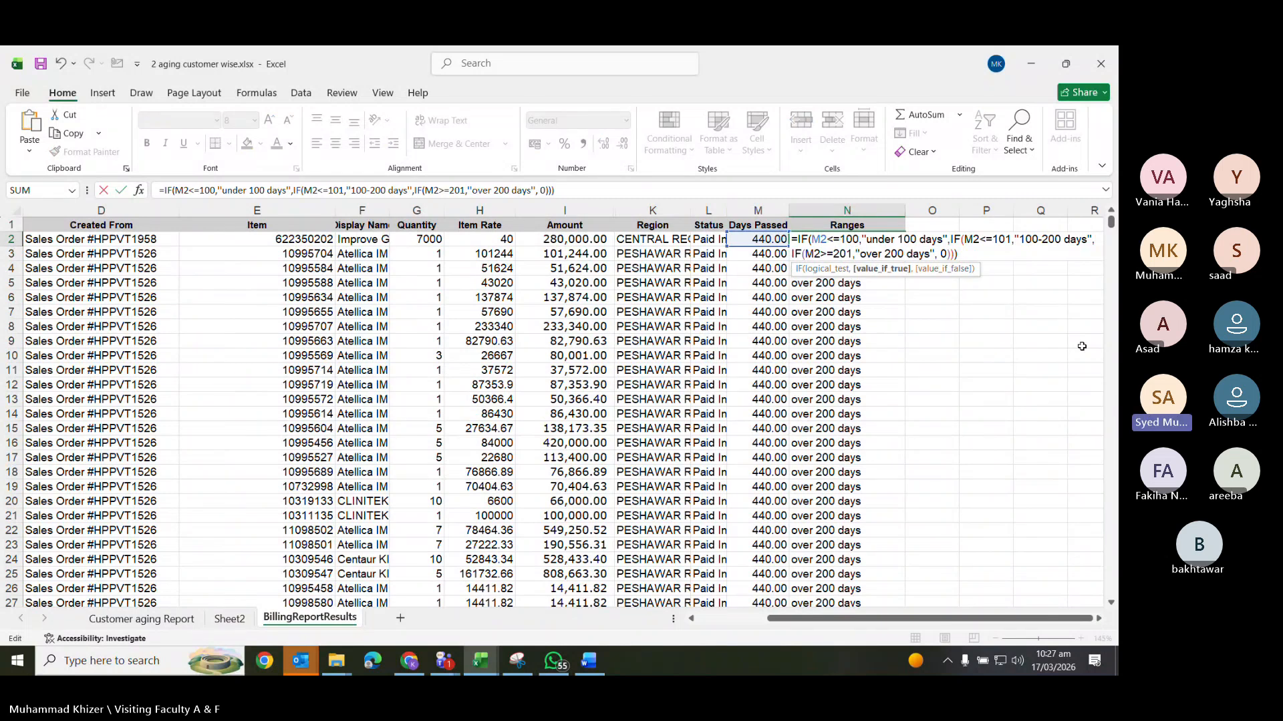
key("Right")
key("Right")
key("Right")
key("Right")
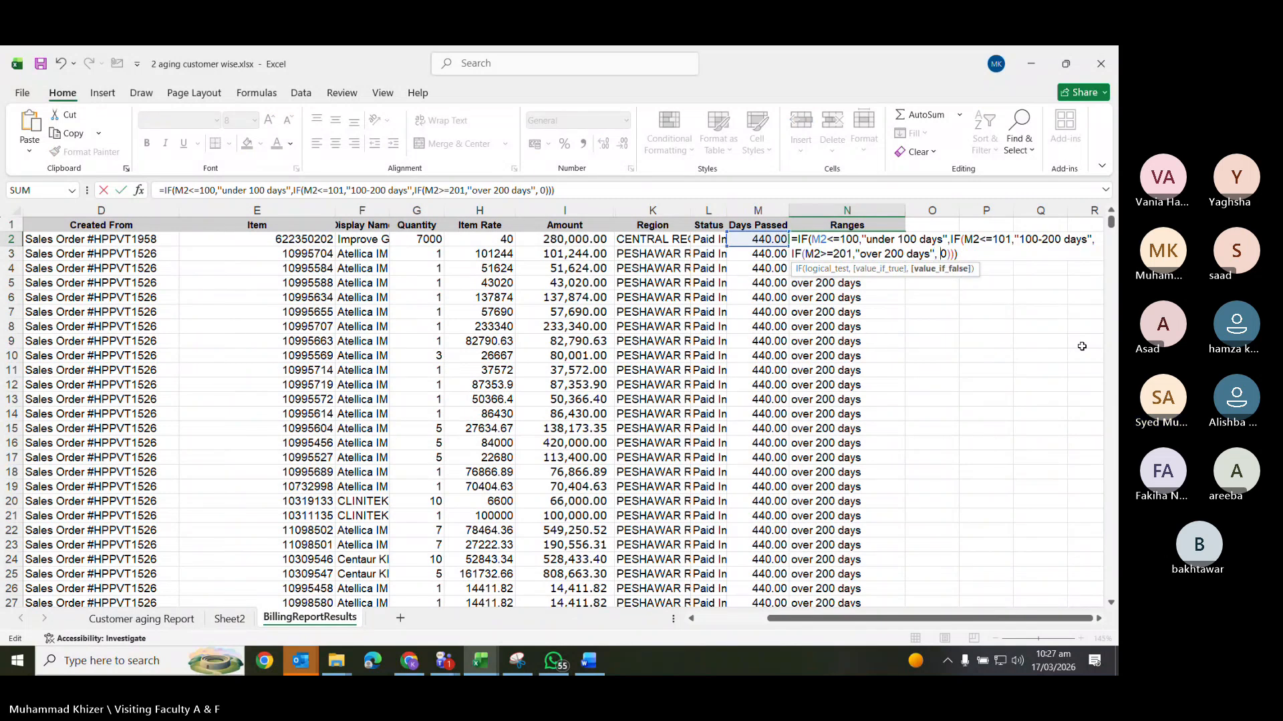
key("BackSpace")
key("Return")
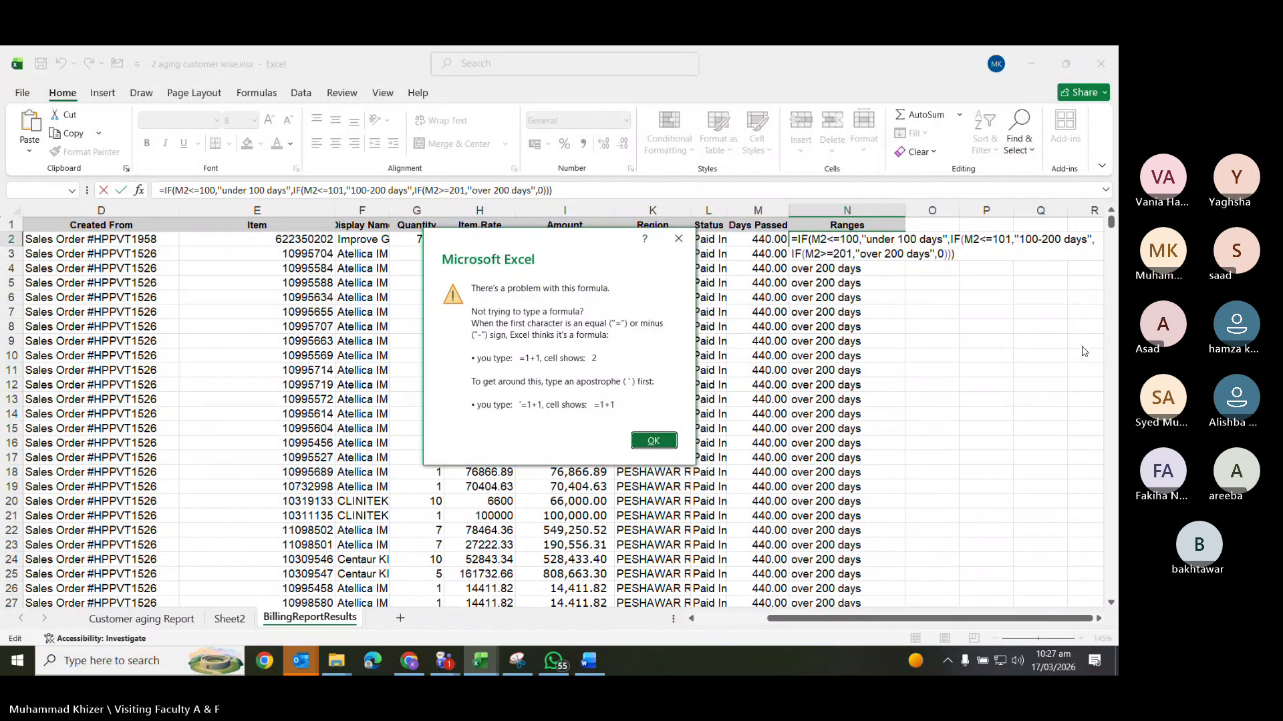
key("Return")
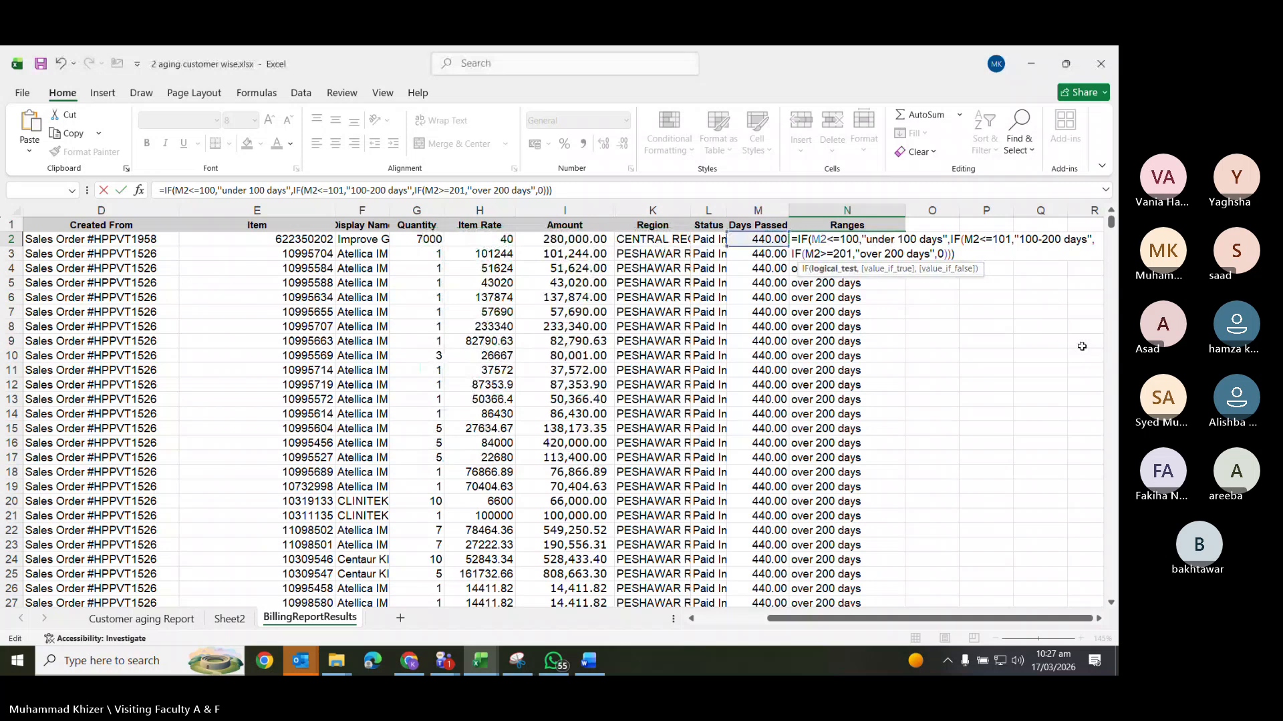
- Examine the "under 100 days" argument and the second IF condition in N2's formula
key("Right")
key("Right")
key("Right")
key("Right")
key("Right")
key("Right")
key("Right")
key("Right")
key("Right")
key("Right")
key("Right")
key("Right")
key("Right")
key("Right")
key("Right")
key("Right")
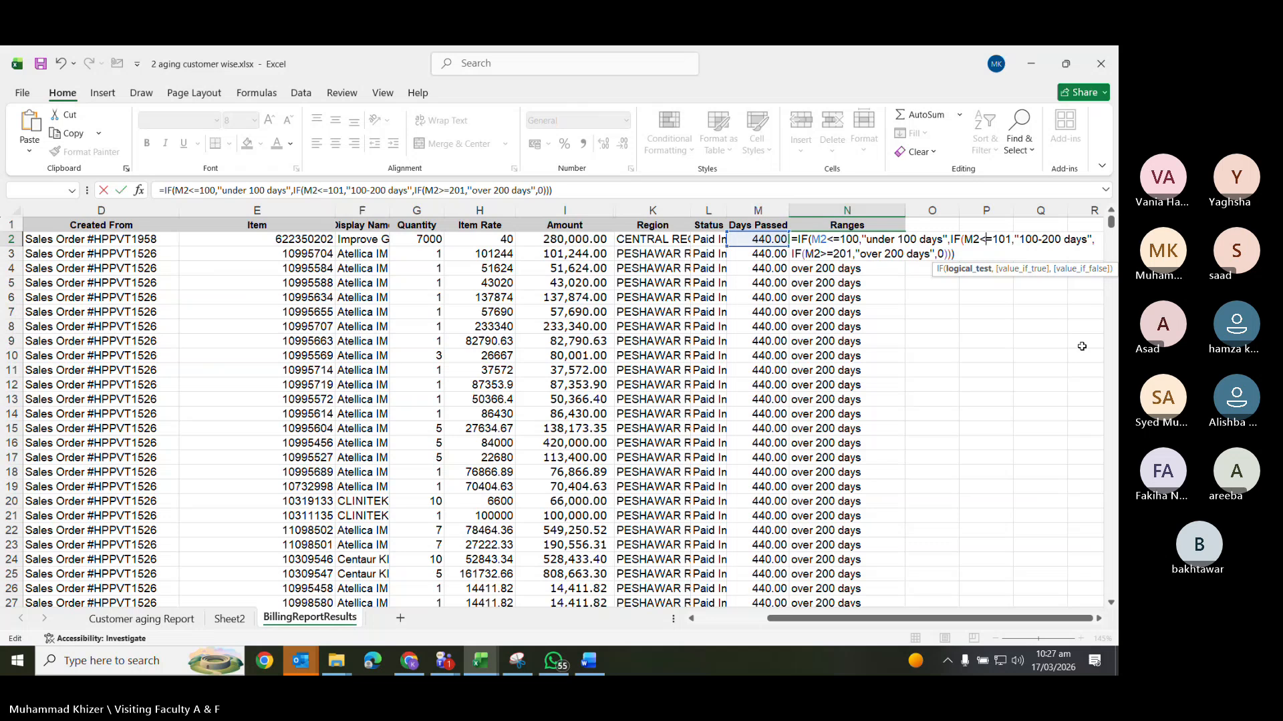
key("Right")
key("Left")
key("Left")
key("Left")
key("Left")
key("Left")
key("Left")
key("Left")
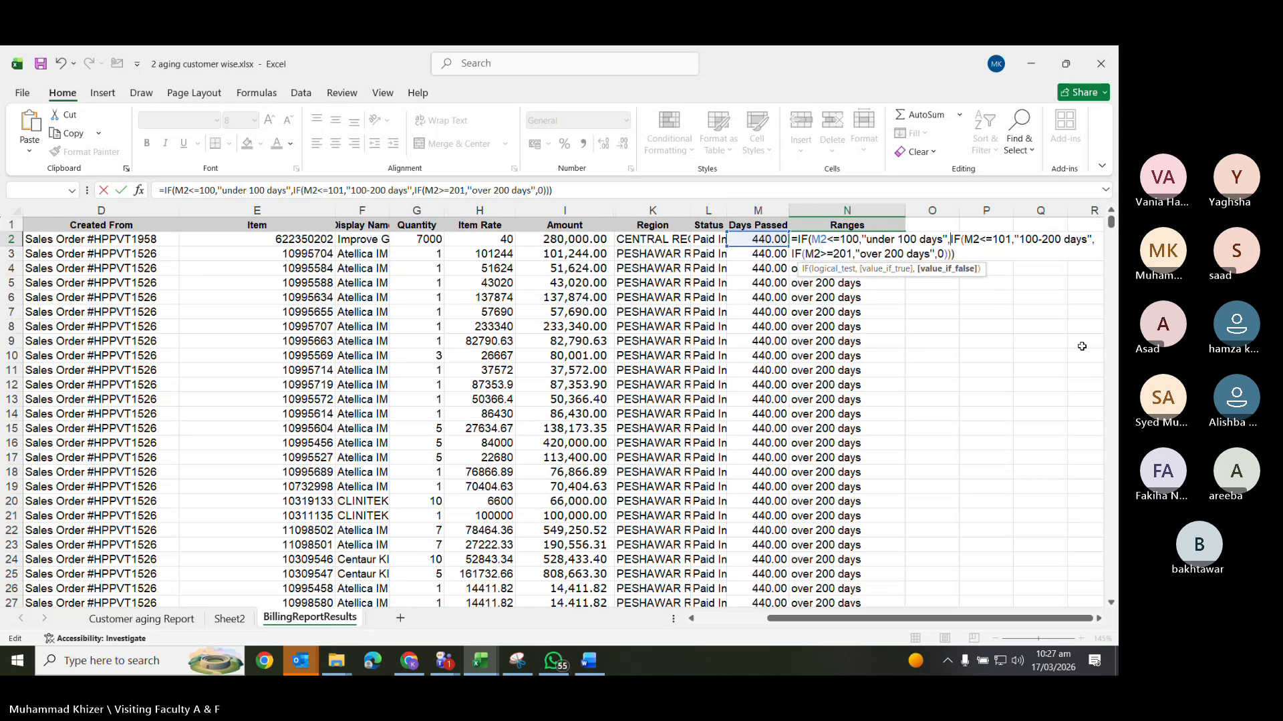
key("Left")
- Try again to enter the formula in N2, and cancel the edit
key("Return")
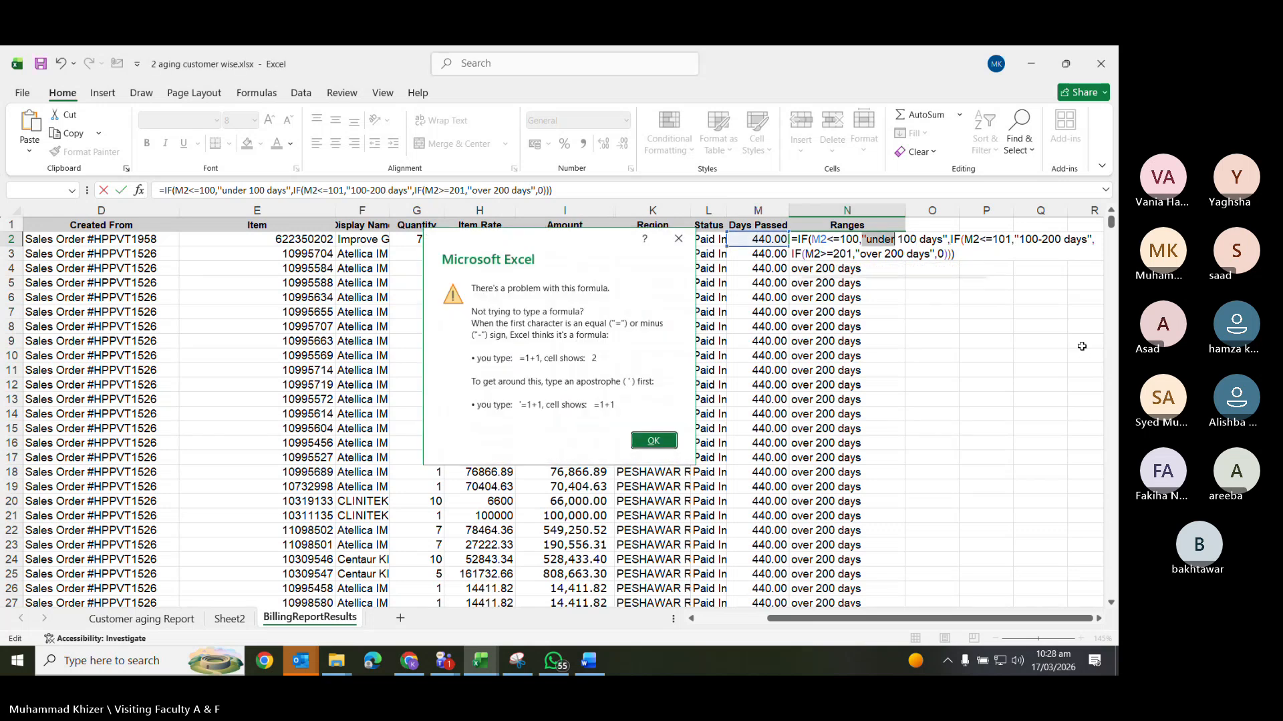
key("Escape")
key("Escape")
key("Down")
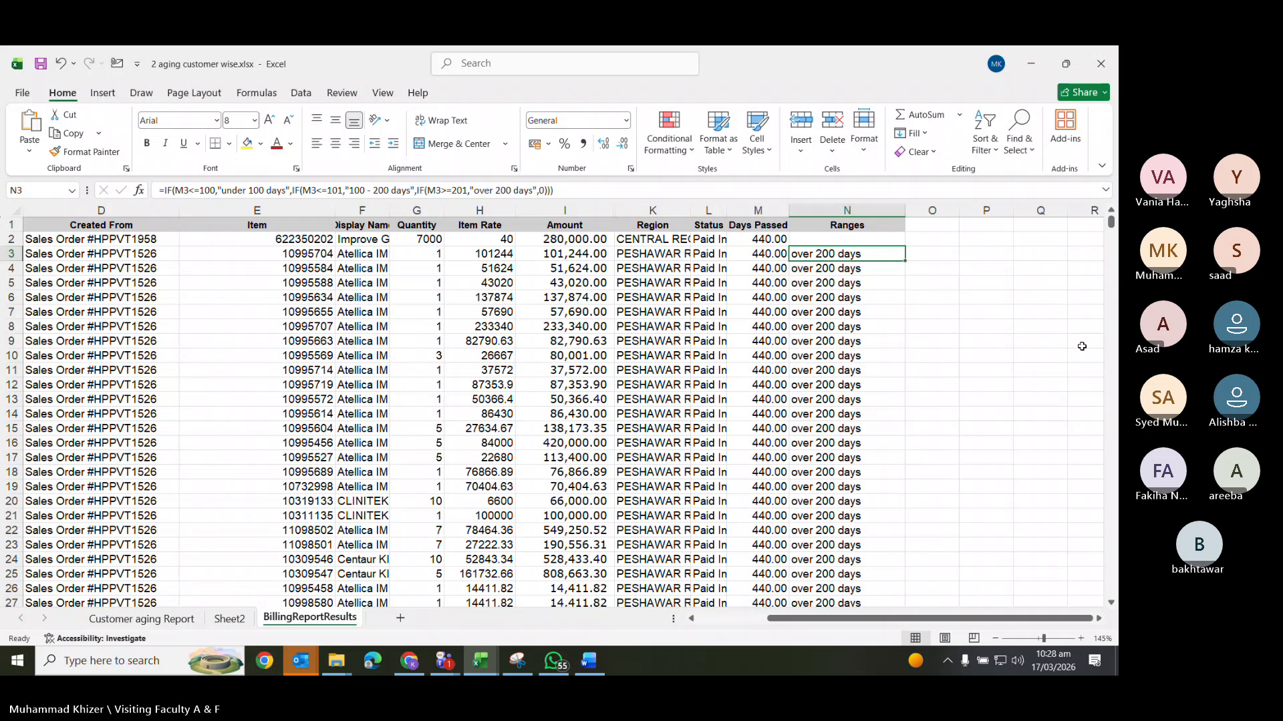
key("Up")
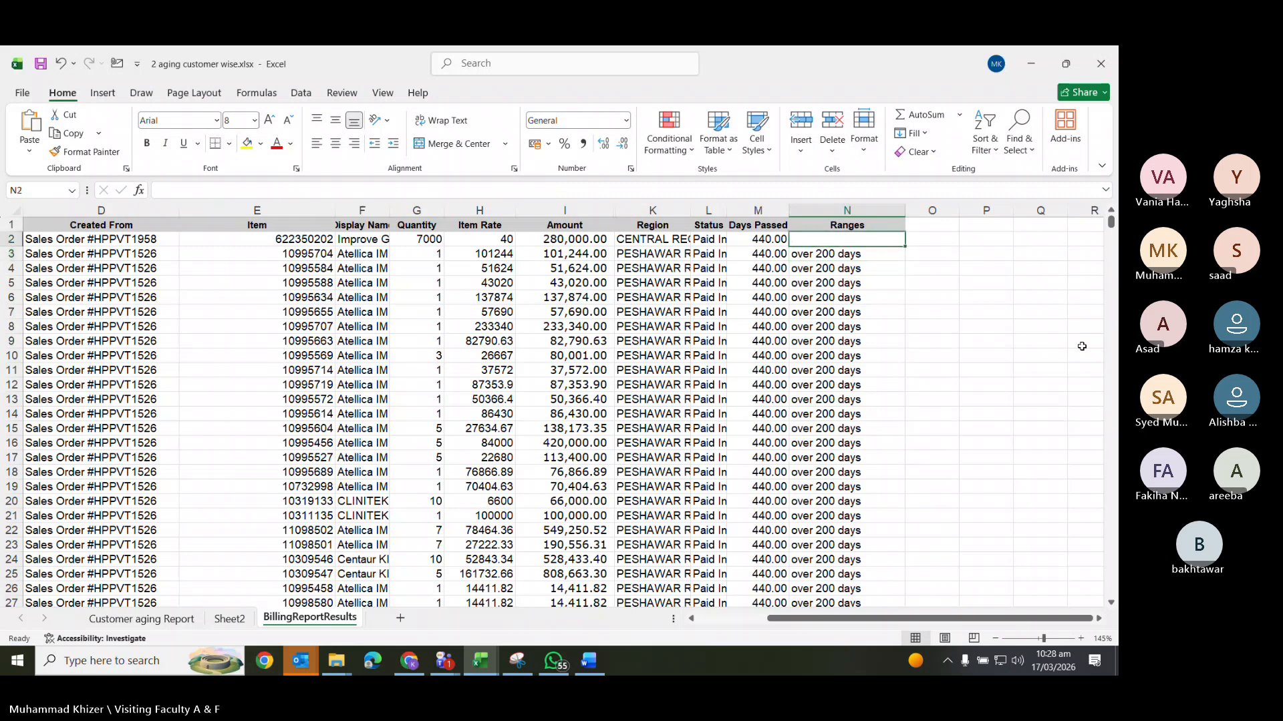
- Reopen the empty cell N2 for editing and paste the copied IF formula again
key("F2")
key("Escape")
key("Down")
key("Up")
key("F2")
type("=IF(M2<=100,\"under 100 days\",IF(M2<=101,\"100-200 days\", IF(M2>=201,\"over 200 days\", 0)))")
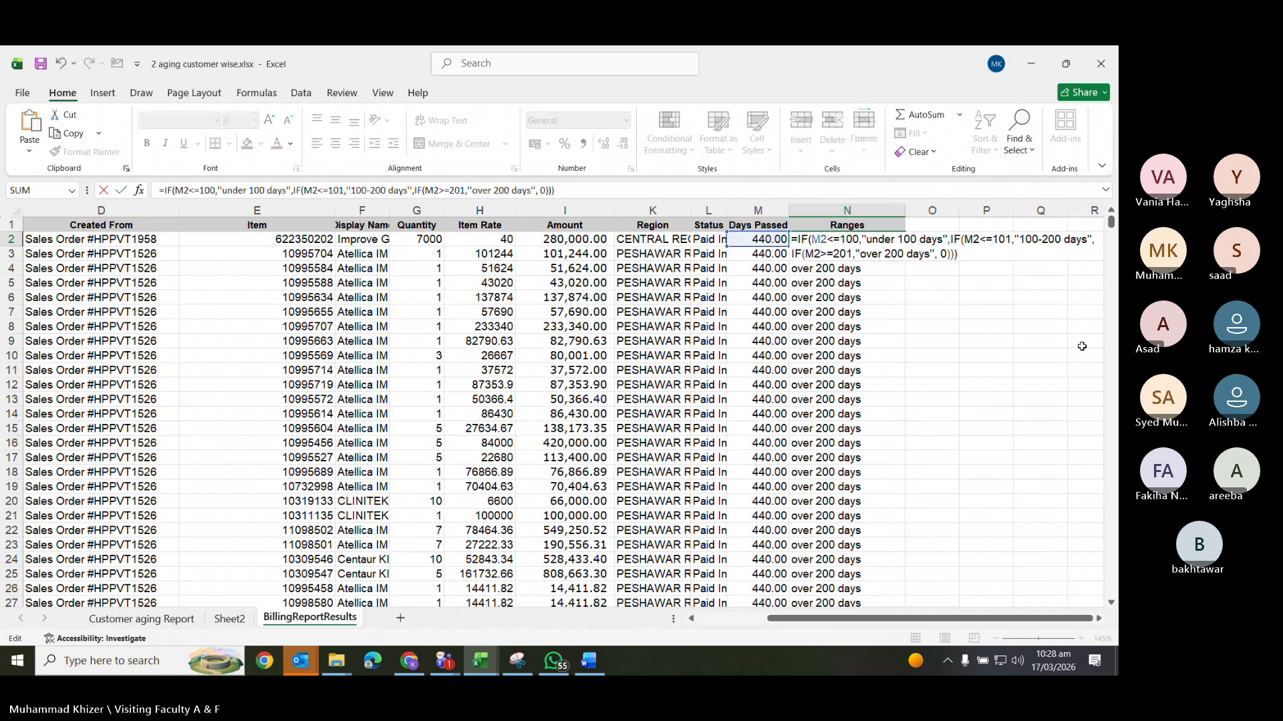
- Examine each nested IF in N2's formula, checking the conditions, quoted range labels and commas
key("Right")
key("Right")
key("Right")
key("Right")
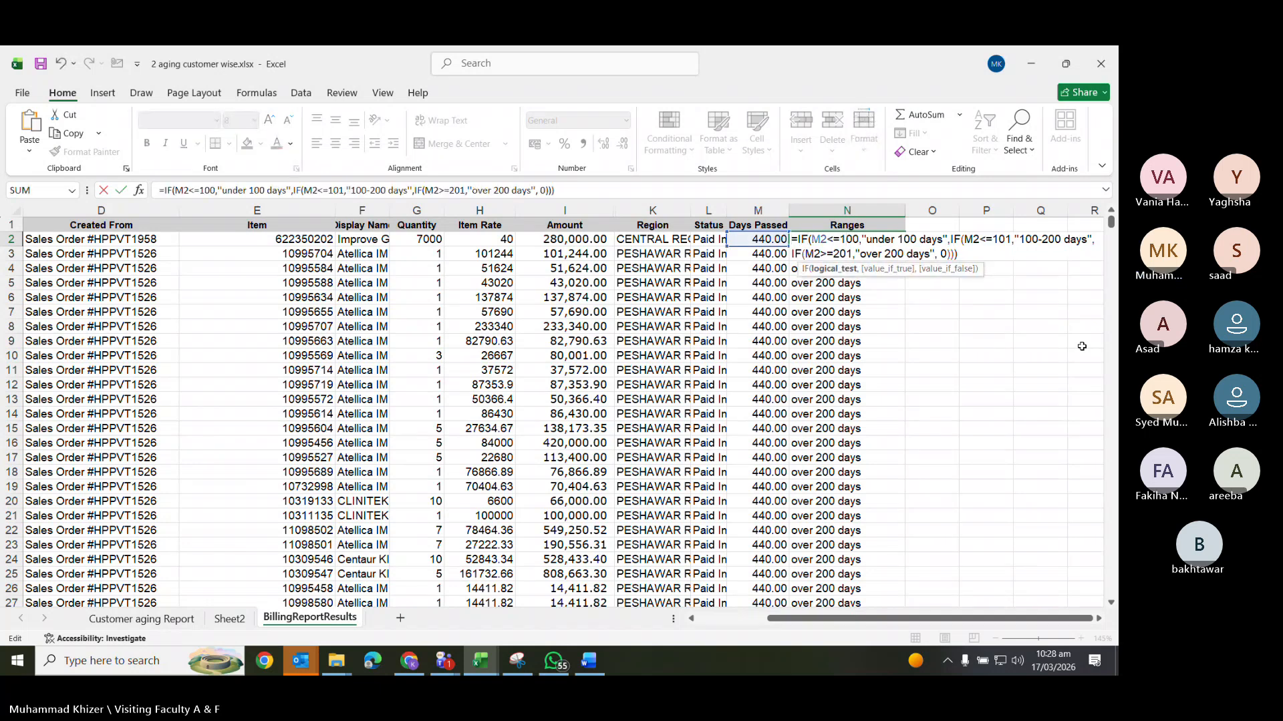
key("End")
key("Down")
key("Right")
key("Right")
key("Right")
key("Right")
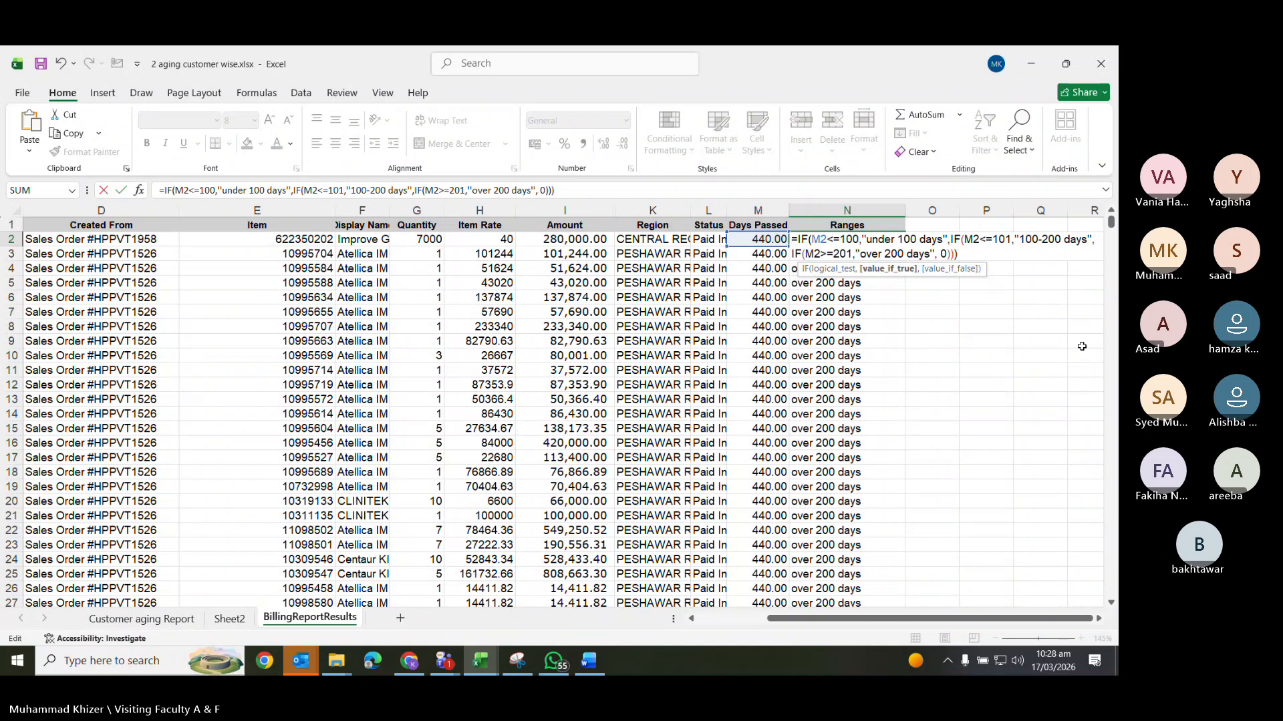
key("Right")
key("Right")
key("Right")
key("Right")
key("Right")
key("Right")
key("Right")
key("Right")
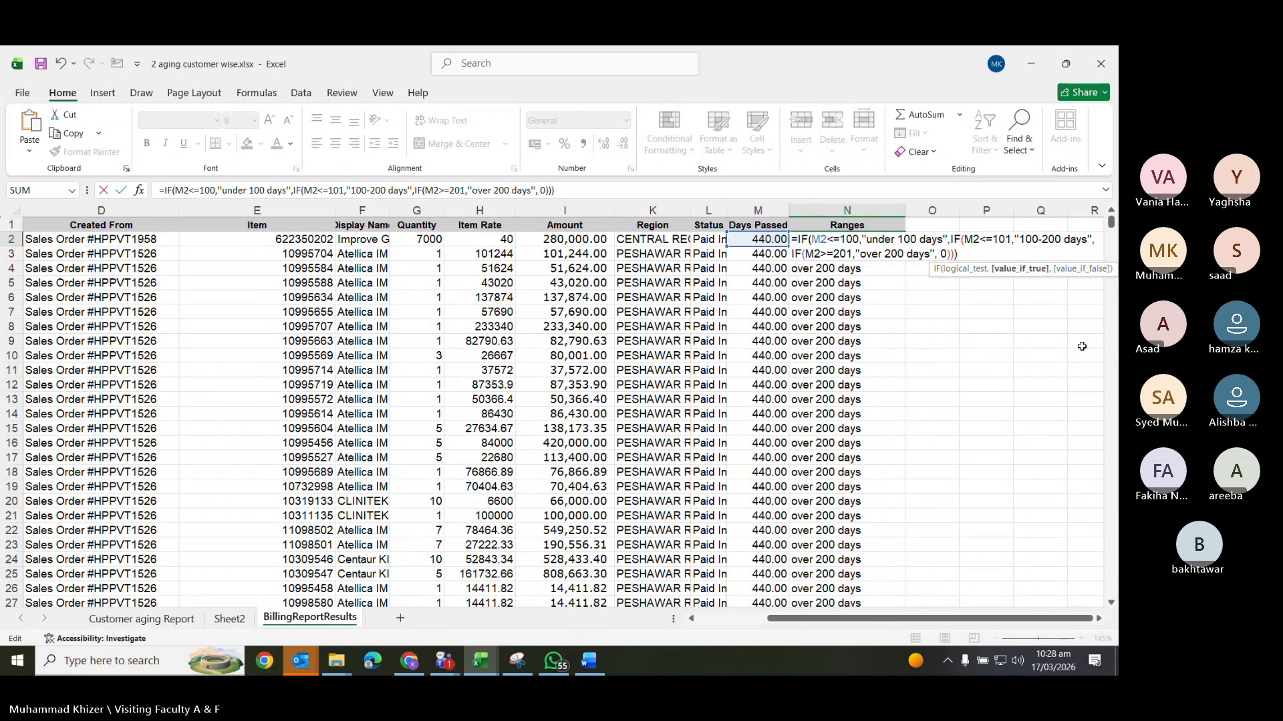
key("Right")
key("Right")
key("Right")
key("Right")
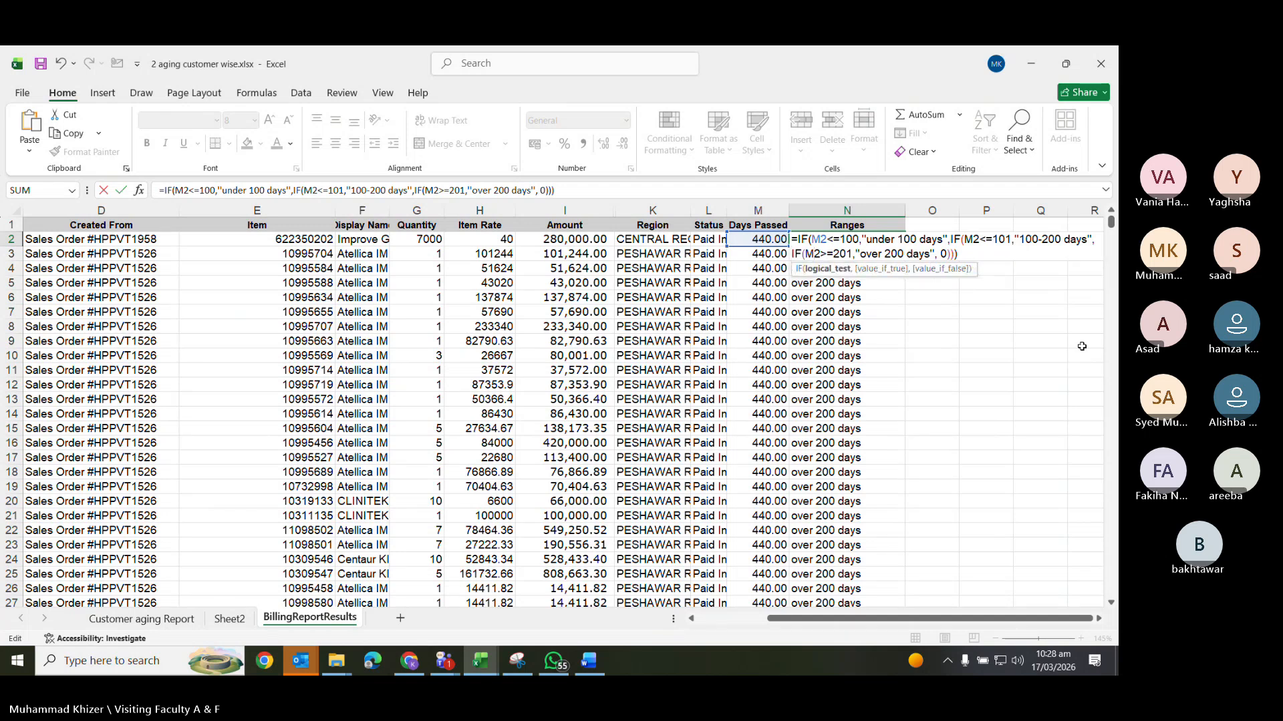
key("Right")
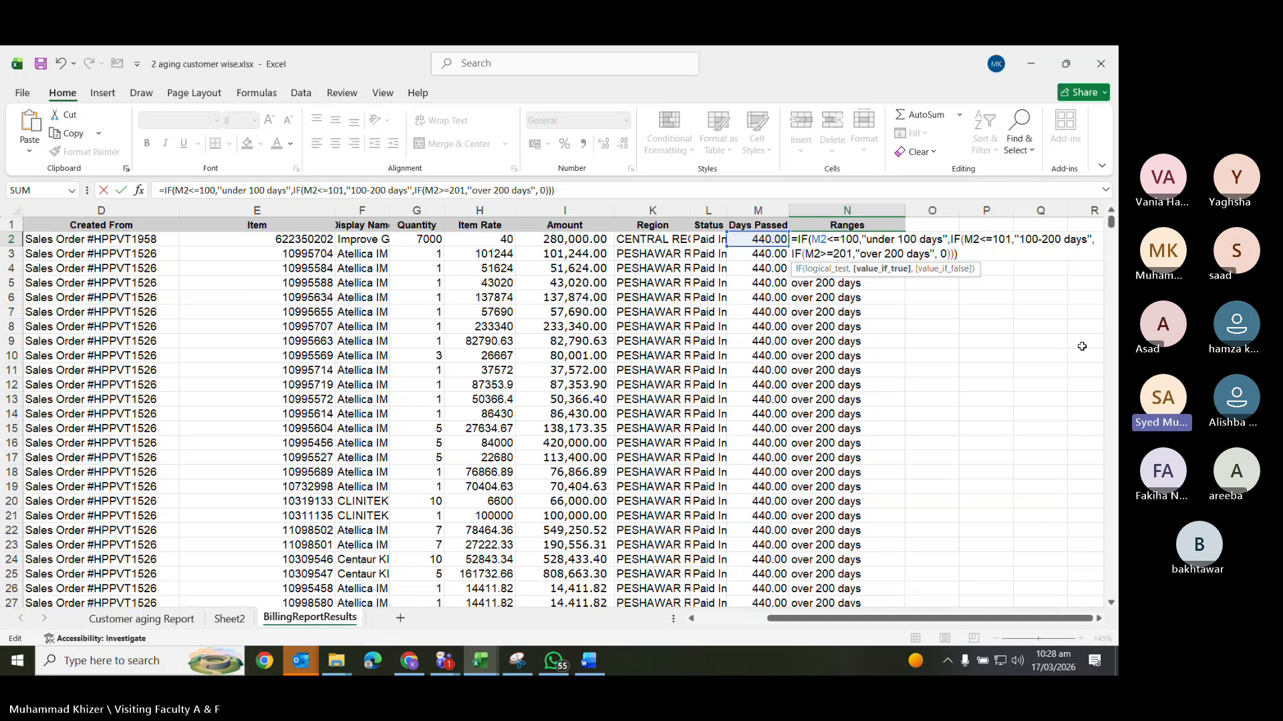
- Delete the space before the closing 0 in N2's formula and try to enter it
key("Right")
key("Right")
key("BackSpace")
key("Return")
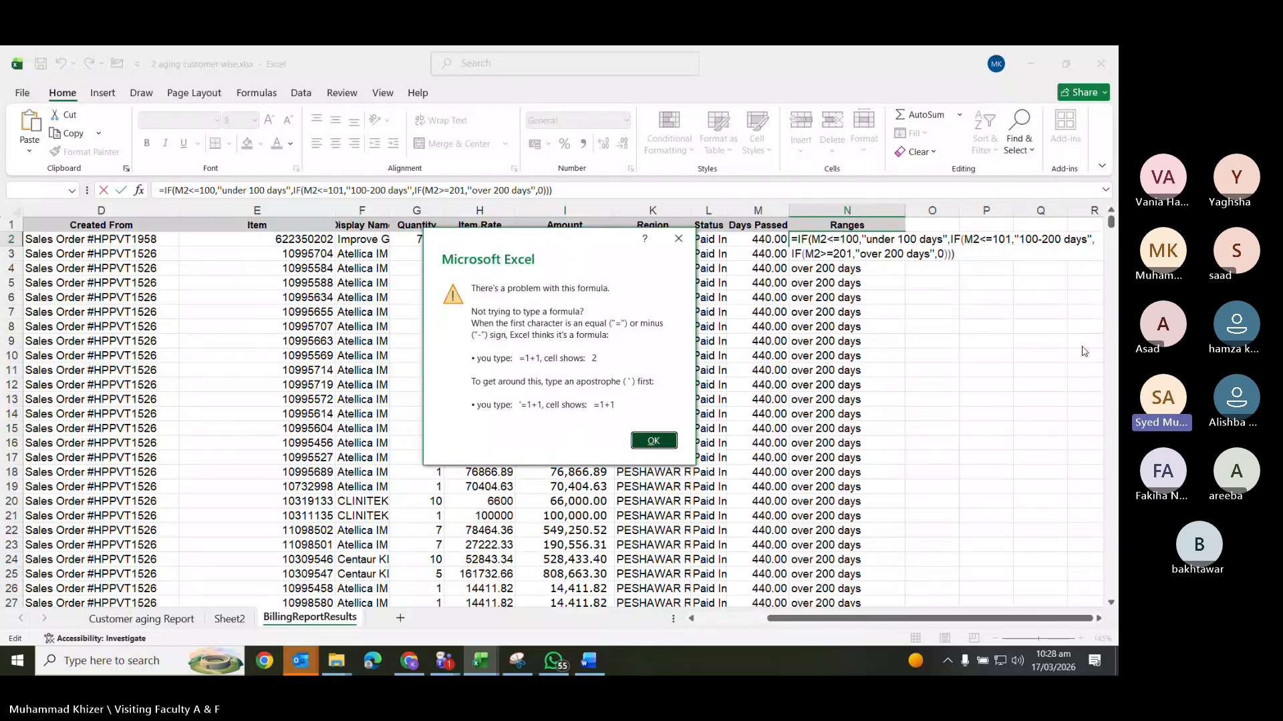
key("Return")
- Examine N2's formula from the "under 100 days" label to the start of the third IF, and discard the edit
key("Right")
key("Right")
key("Right")
key("Right")
key("Right")
key("Right")
key("Right")
key("Right")
key("Right")
key("Right")
key("Right")
key("Right")
key("Right")
key("Right")
key("Right")
key("Right")
key("Right")
key("Right")
key("Right")
key("Right")
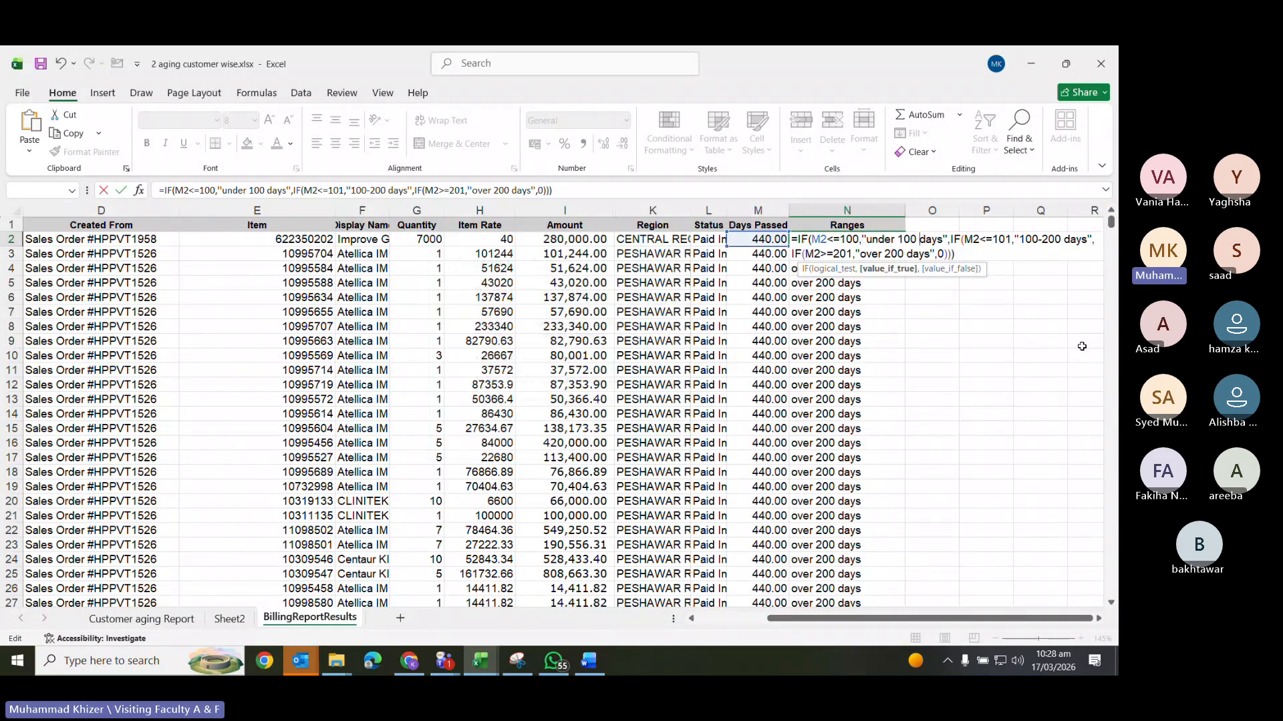
key("Right")
key("Right")
key("Right")
key("Right")
key("Left")
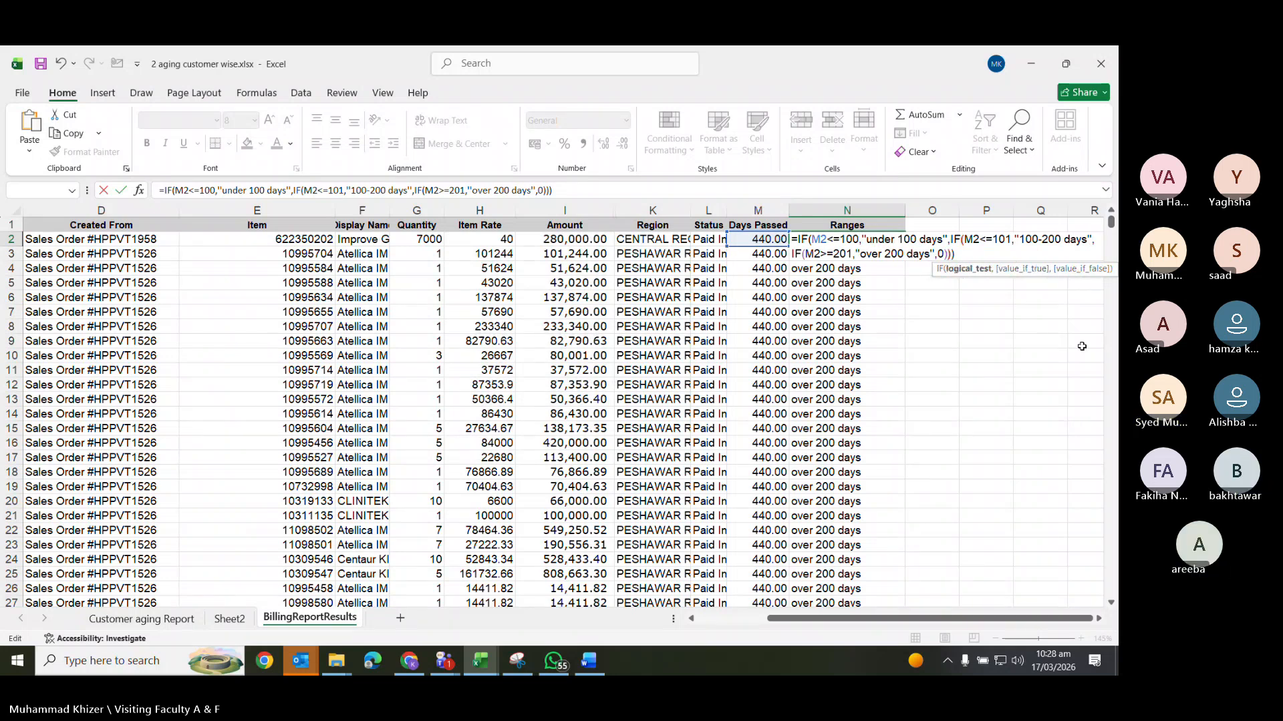
key("Right")
key("Right")
key("Right")
key("Right")
key("Right")
key("Right")
key("Right")
key("Right")
key("Right")
key("Right")
key("Right")
key("Right")
key("Right")
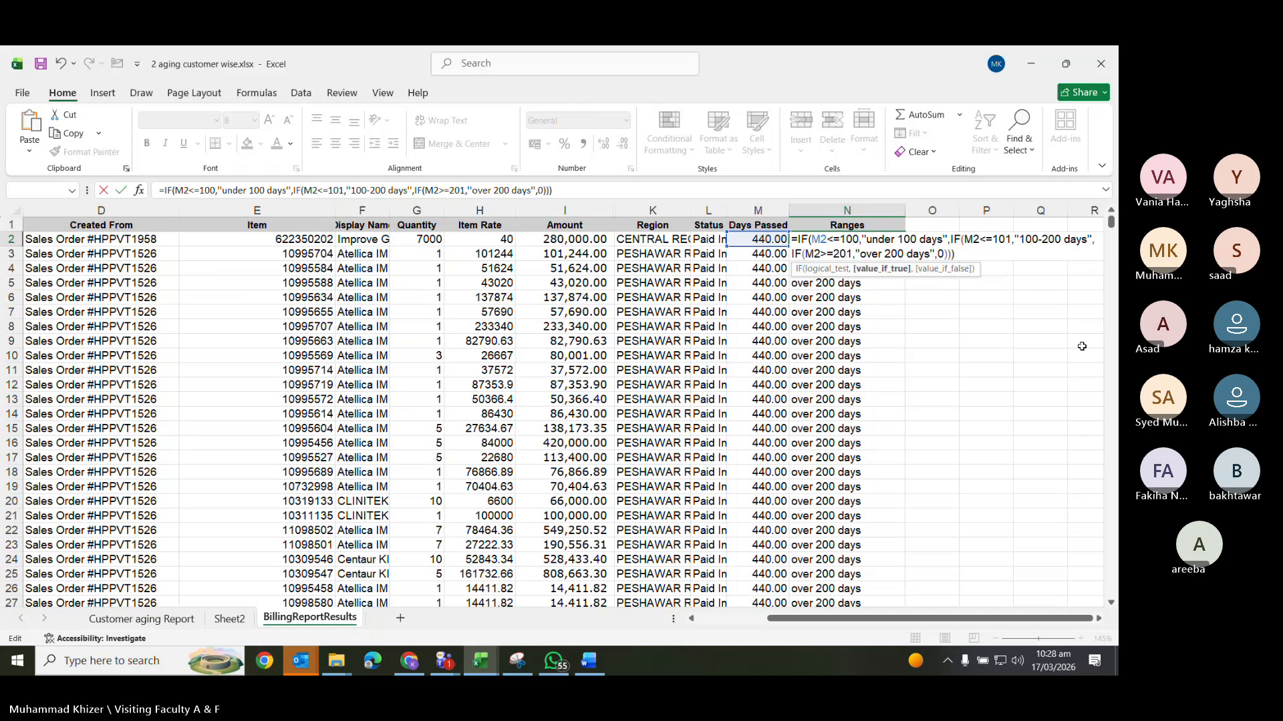
key("Left")
key("Left")
key("Right")
key("Right")
key("Right")
key("Right")
key("Right")
key("Right")
key("Right")
key("Right")
key("Right")
key("Right")
key("Right")
key("Right")
key("Right")
key("Right")
key("Right")
key("Right")
key("Right")
key("Right")
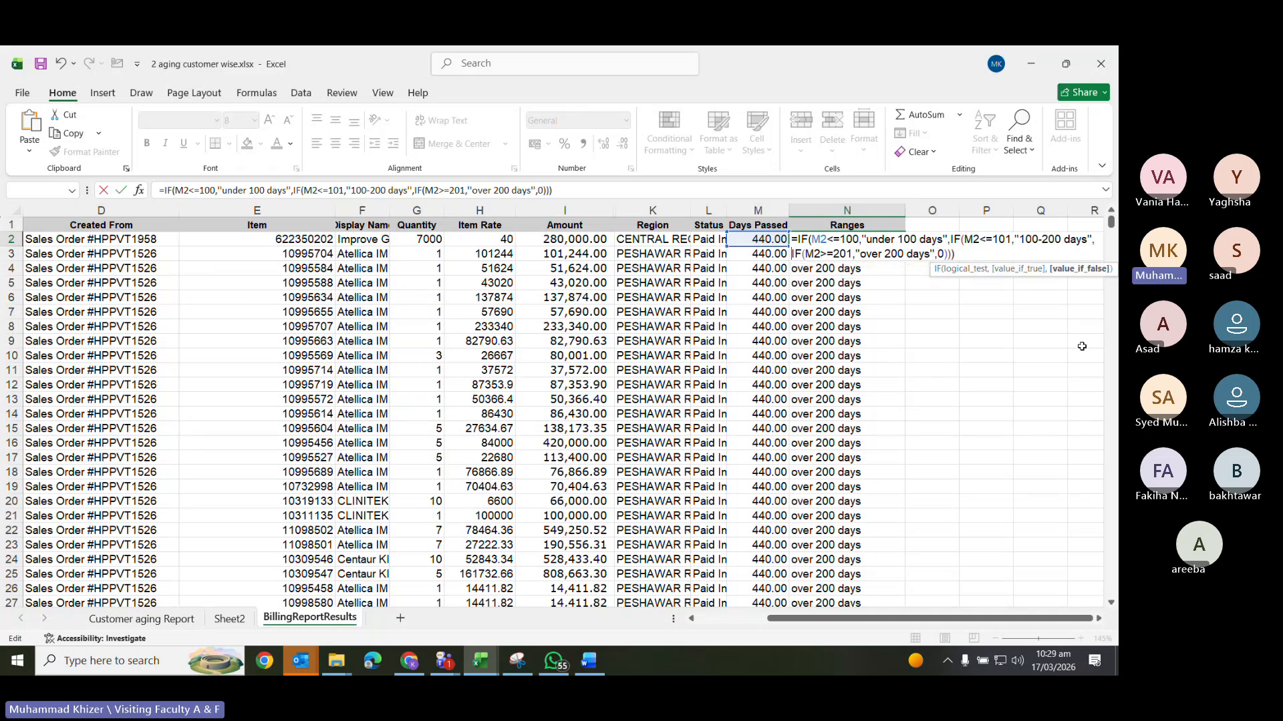
key("Return")
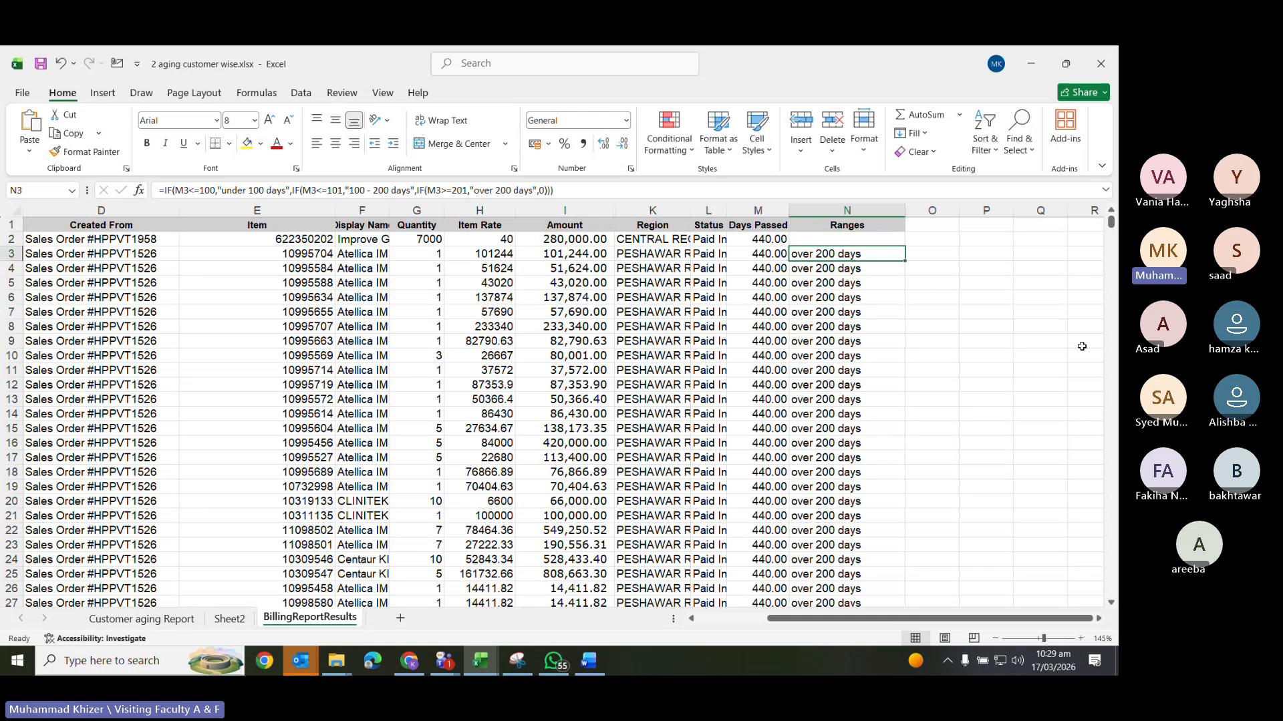
- Paste the copied IF formula into N2 once more and try to enter it without changes
key("Up")
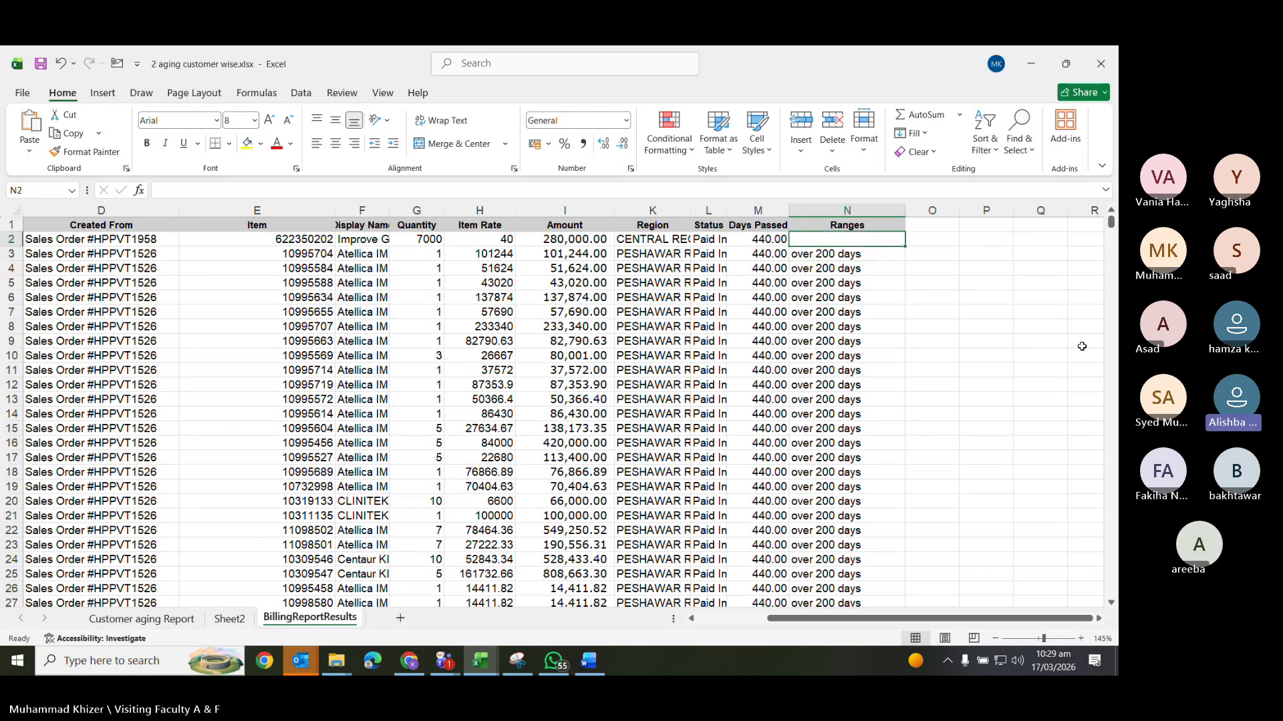
key("F2")
type("=IF(M2<=100,\"under 100 days\",IF(M2<=101,\"100-200 days\",IF(M2>=201,\"over 200 days\", 0)))")
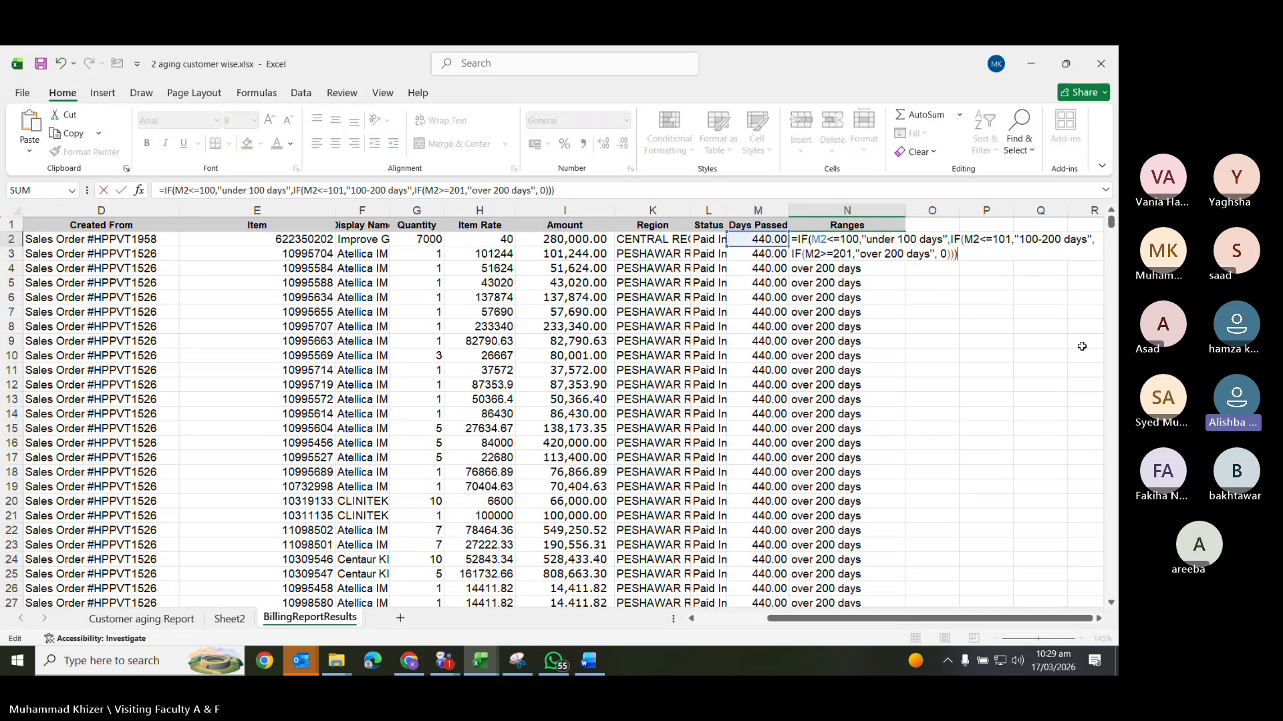
key("Return")
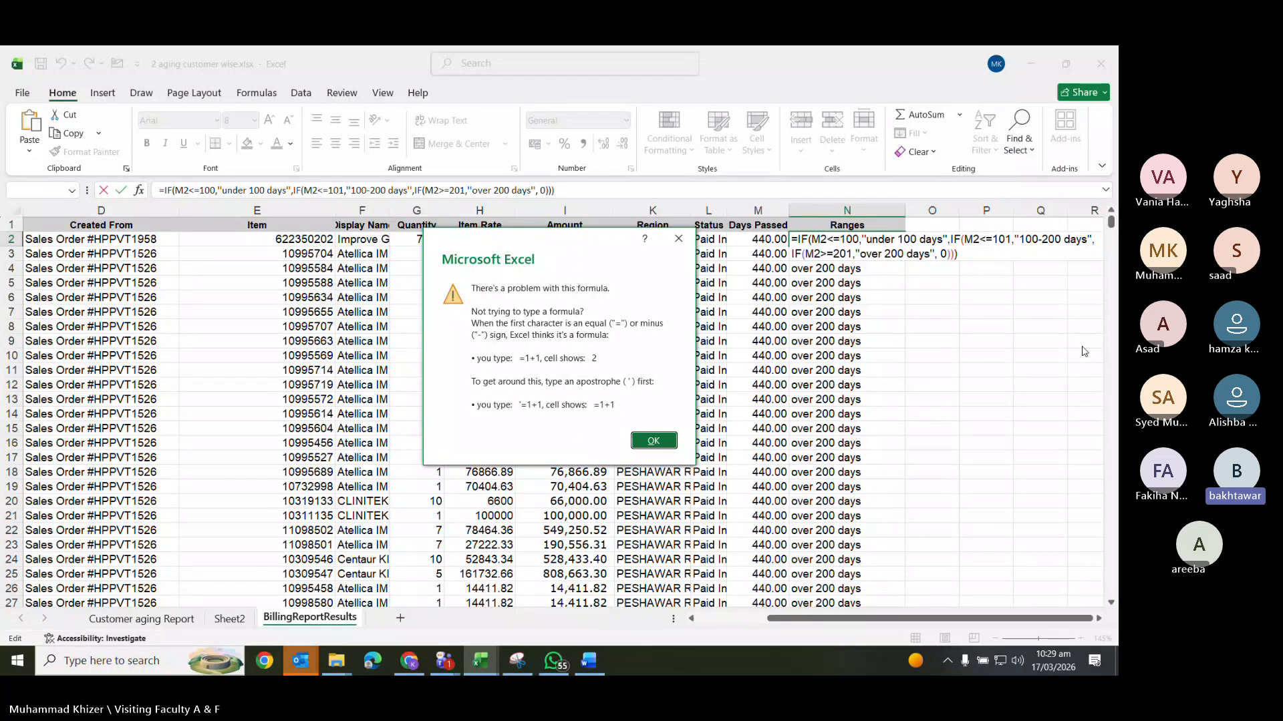
left_click(1082, 350)
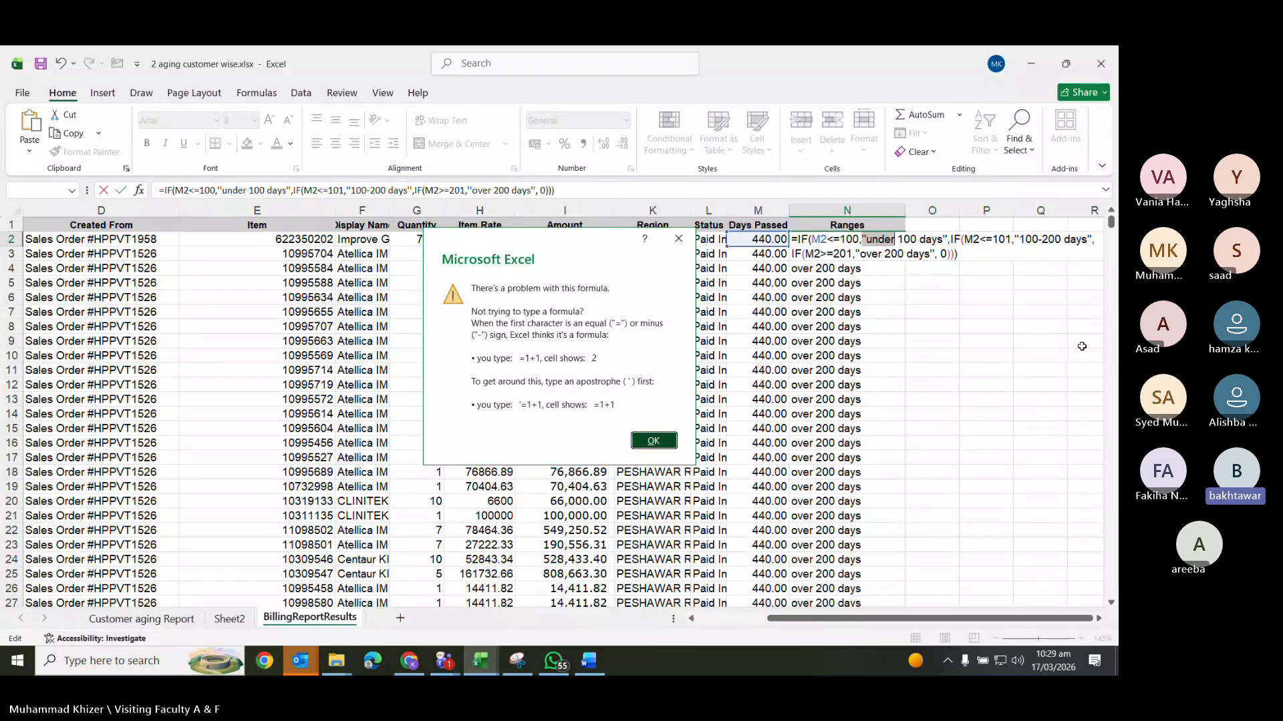
key("Return")
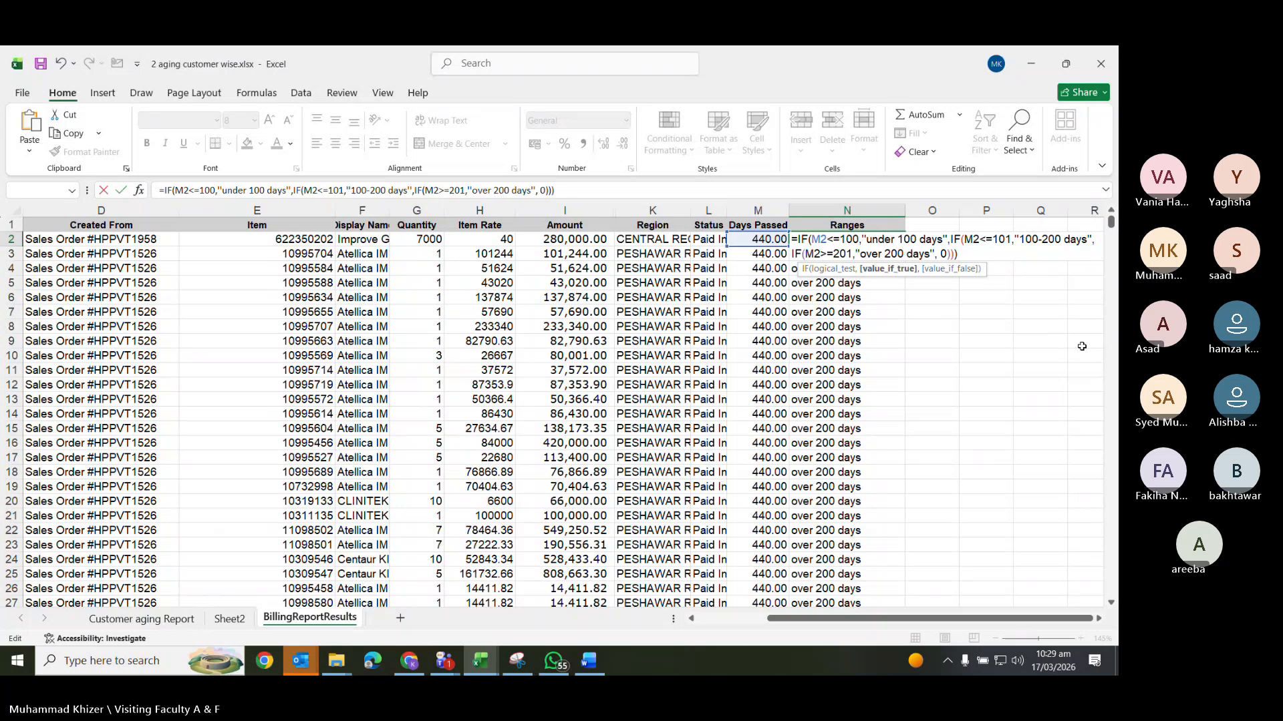
- Replace the opening and closing quotation marks around under 100 days in N2's formula with newly entered straight quotes
key("Left")
key("Left")
key("BackSpace")
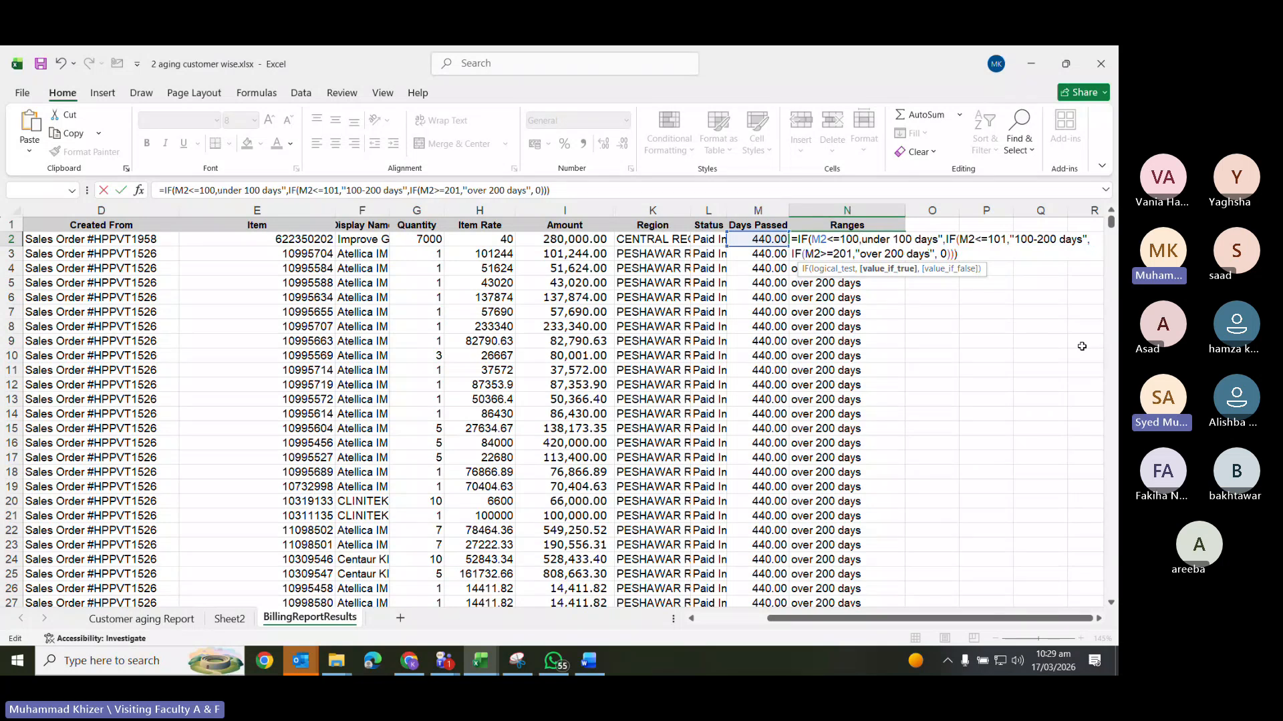
type("\"")
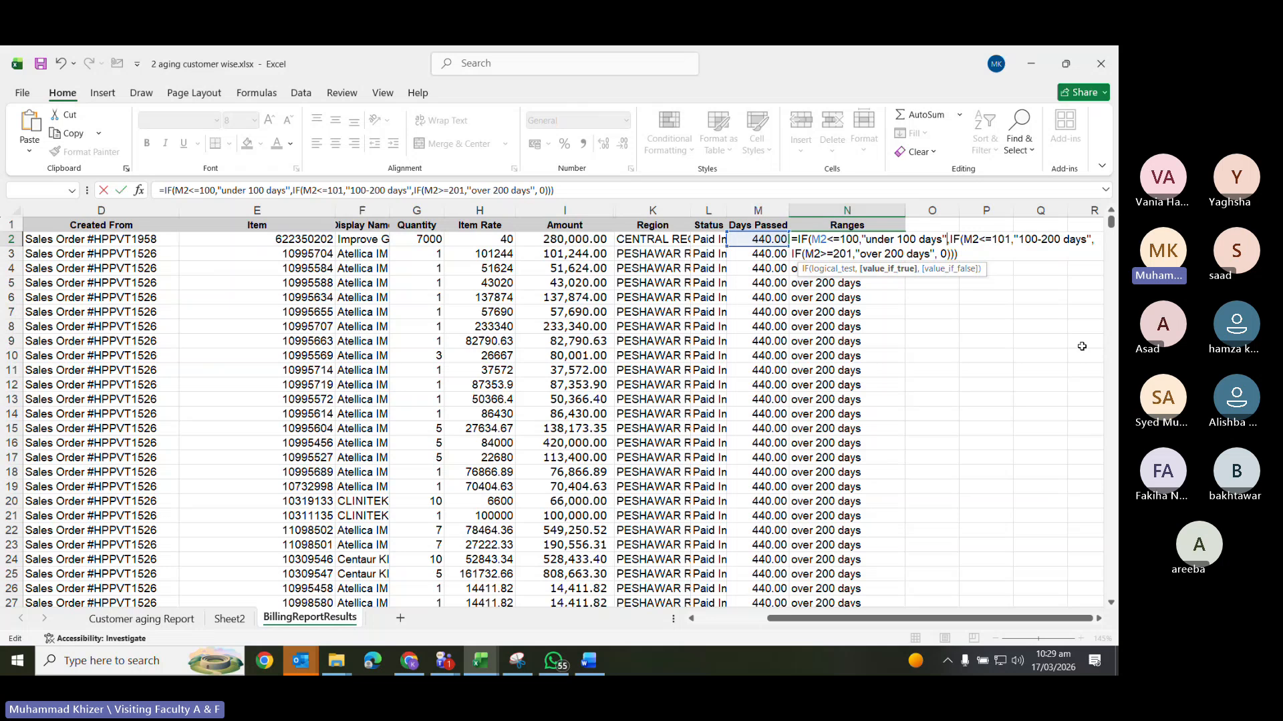
key("BackSpace")
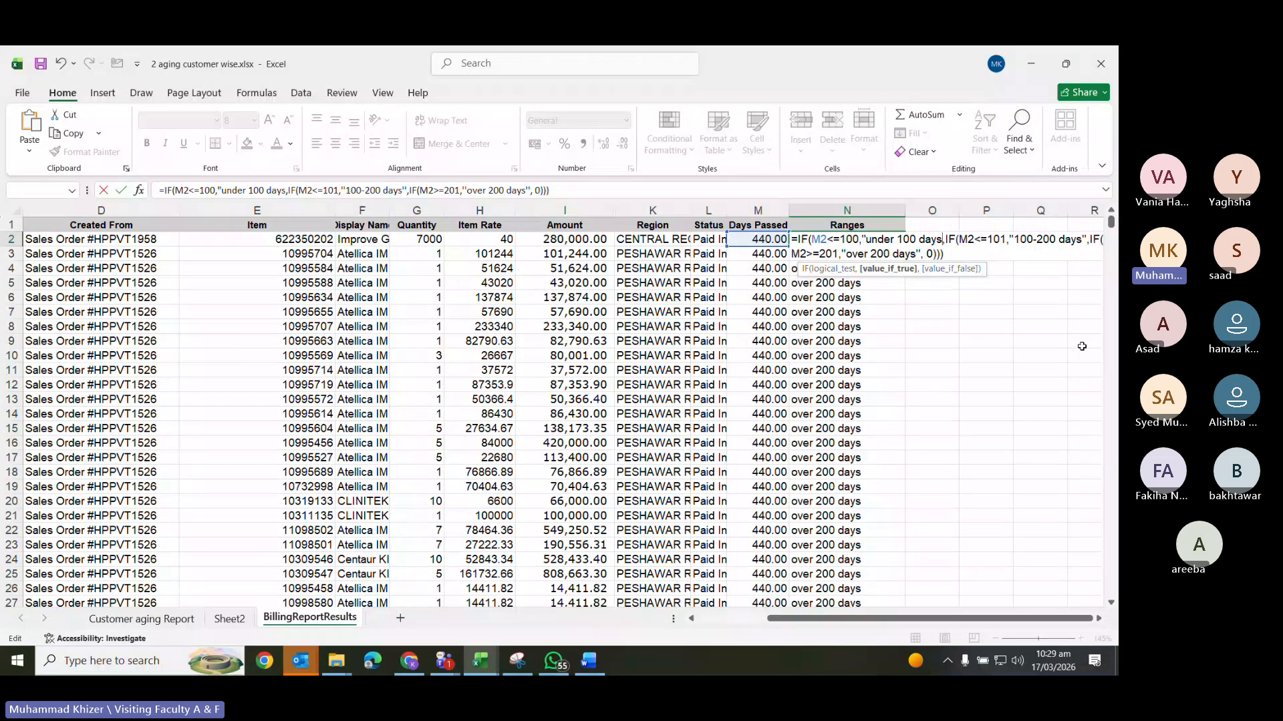
type("\"")
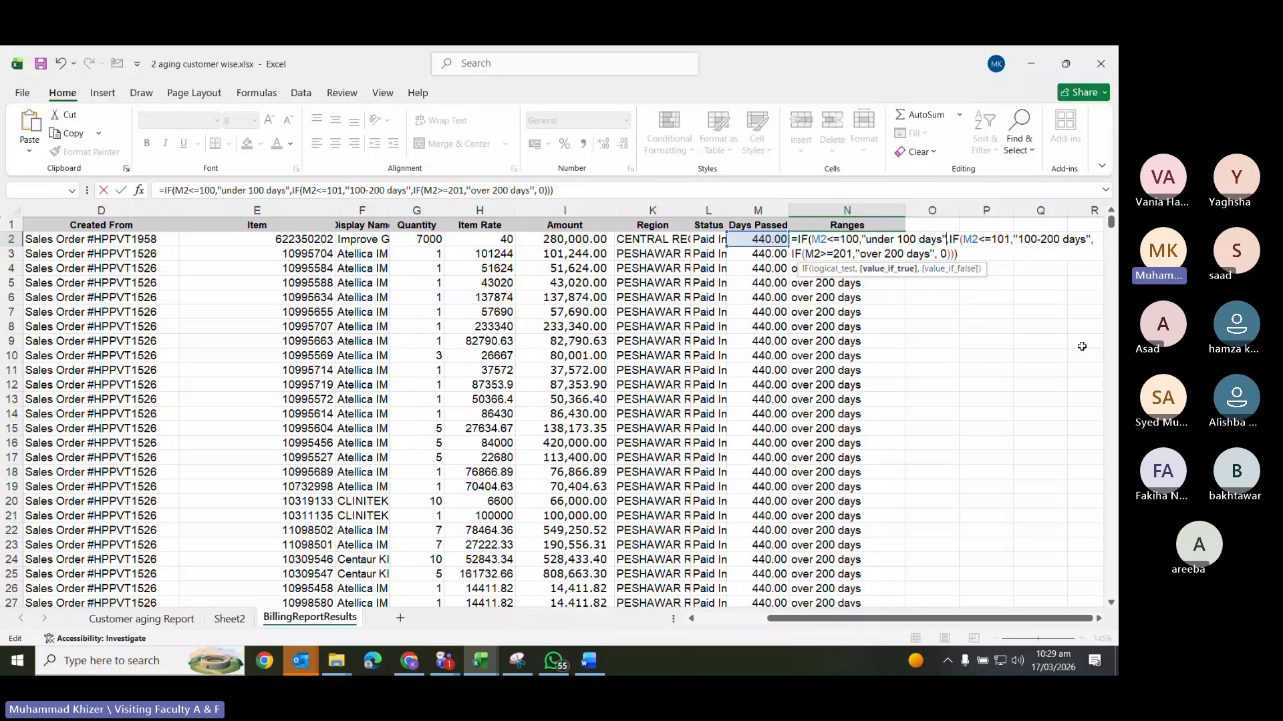
- Replace the quotation marks around 100-200 days in N2's formula with newly entered straight quotes
key("Home")
key("Right")
key("Right")
key("Right")
key("Right")
key("Right")
key("Right")
key("Right")
key("Right")
key("Right")
key("Right")
key("Right")
key("Right")
key("Right")
key("Right")
key("Right")
key("Right")
key("Right")
key("Right")
key("Right")
key("Right")
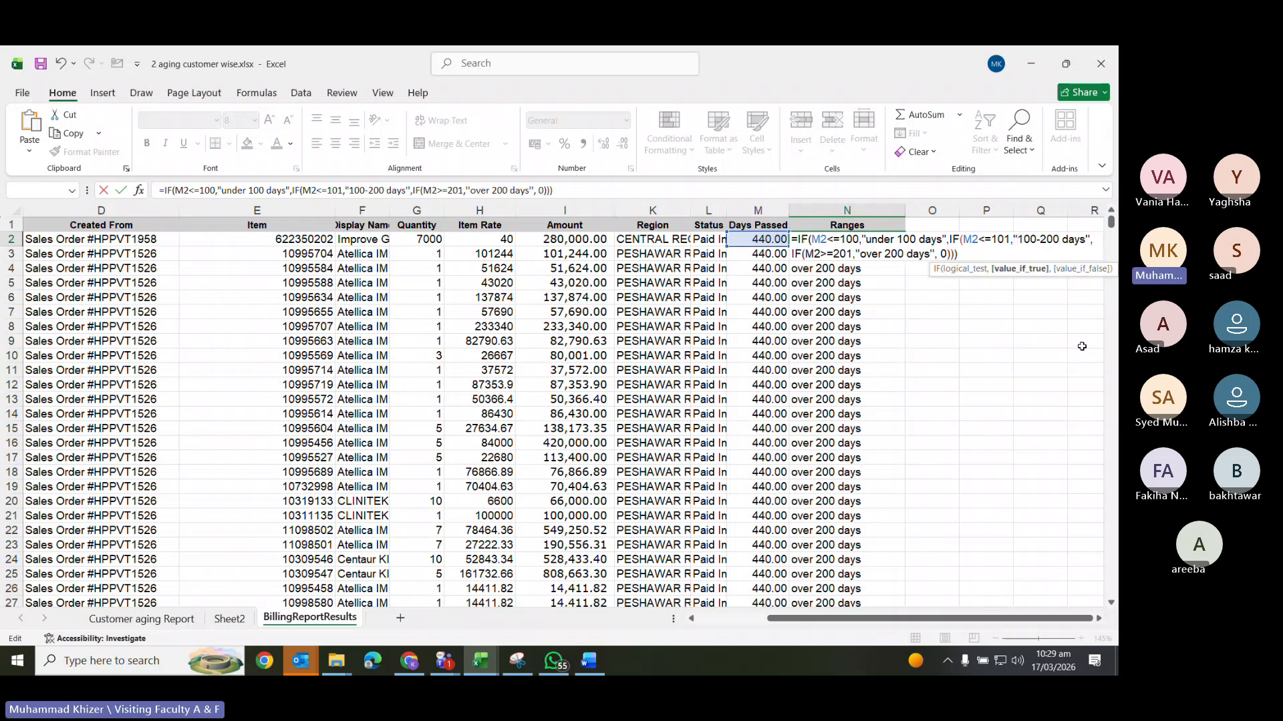
key("BackSpace")
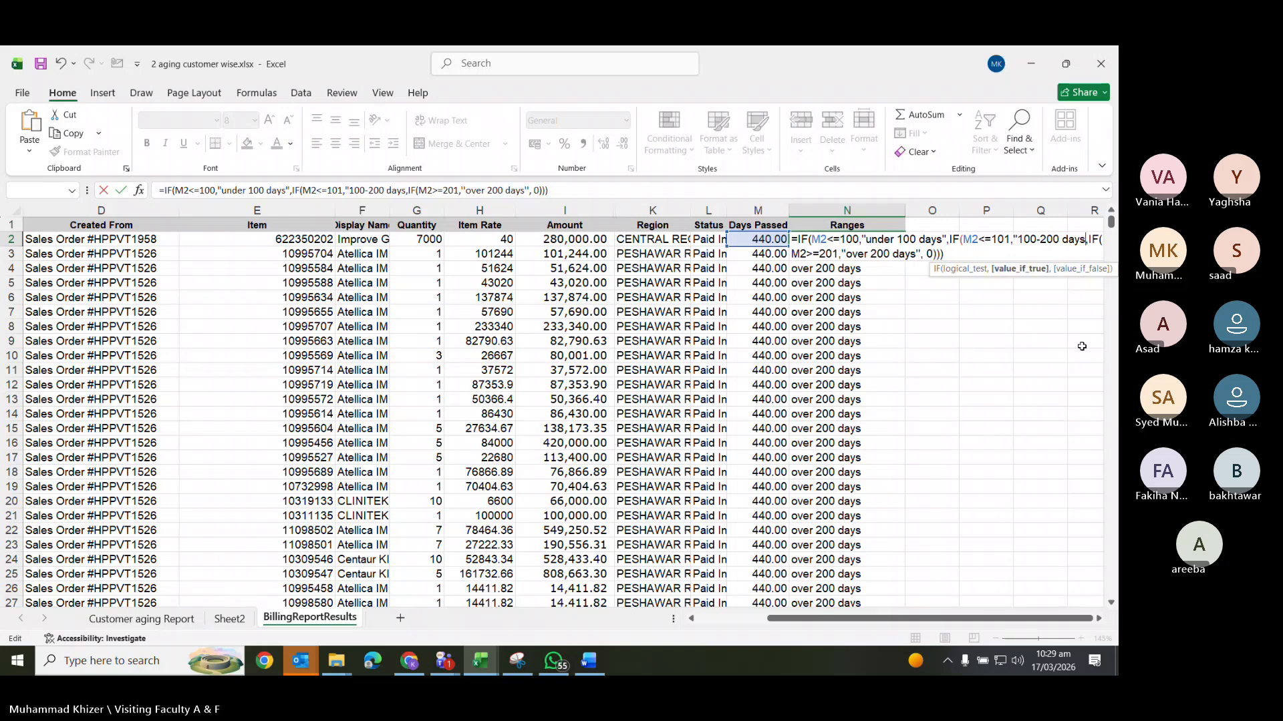
type("\"")
- Correct the quotation marks around over 200 days in N2's formula and enter the formula in the cell
key("Right")
key("Right")
key("Right")
key("Right")
key("Right")
key("Right")
key("Right")
key("Right")
key("Right")
key("Right")
key("Right")
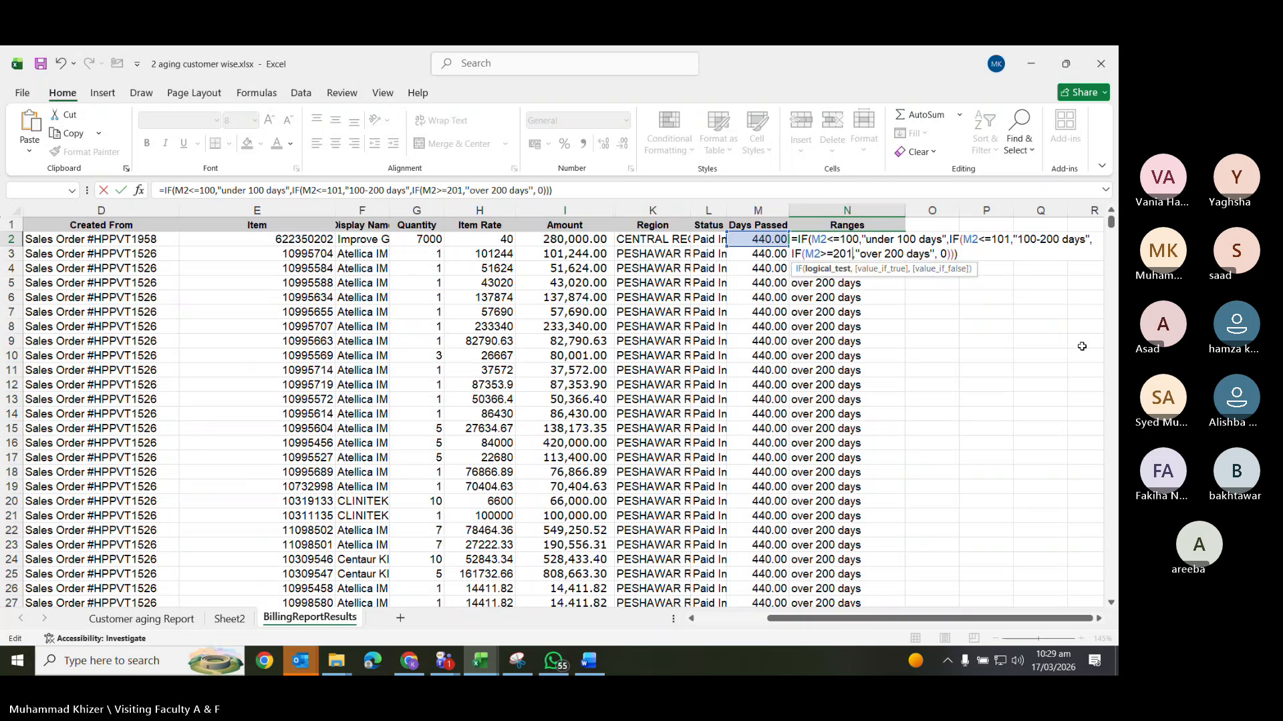
key("Right")
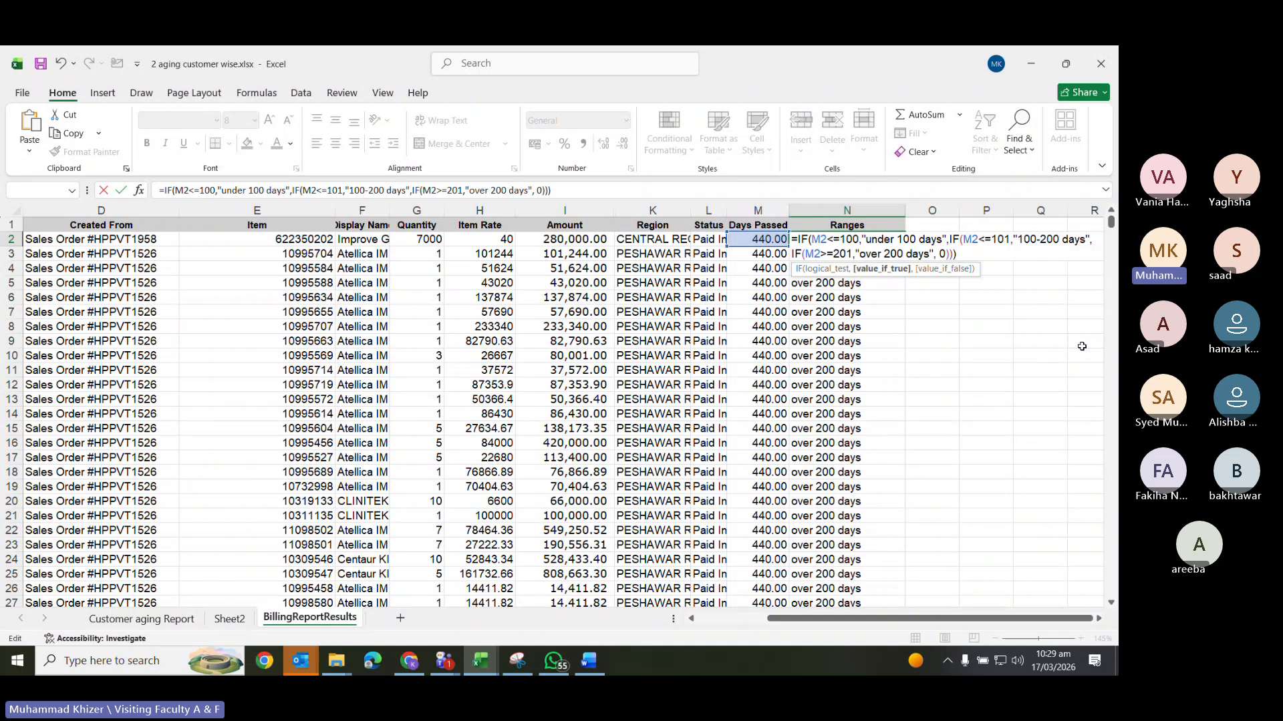
key("ctrl+Return")
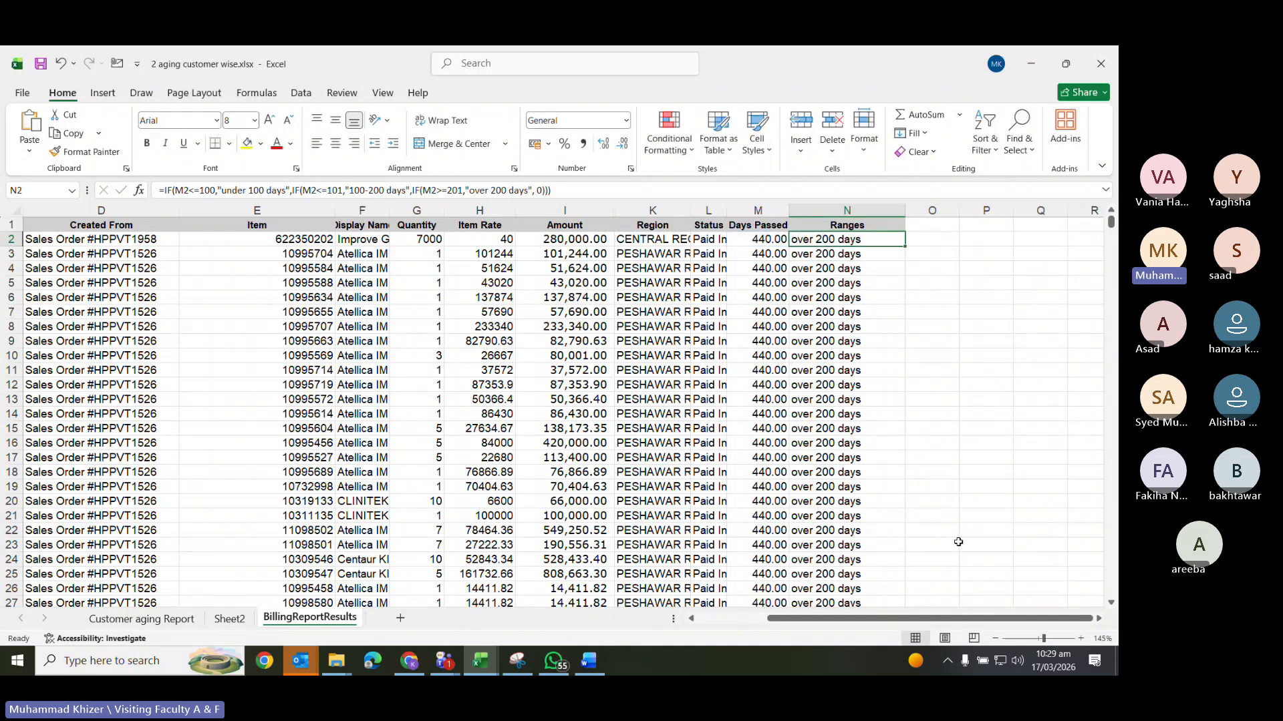
- Switch to WhatsApp, enter a sample quotation mark in the class chat's message draft, clear it, and return to the Excel workbook
key("alt+Tab")
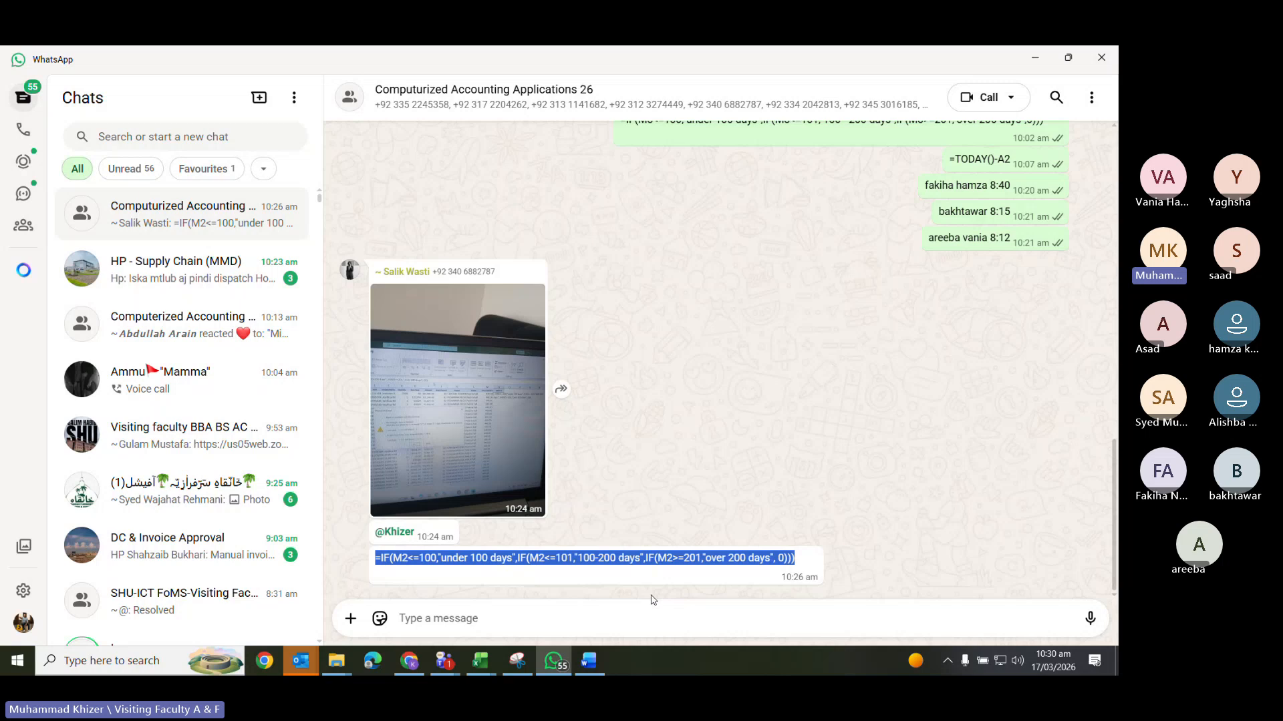
key("alt+Tab")
key("alt+Tab")
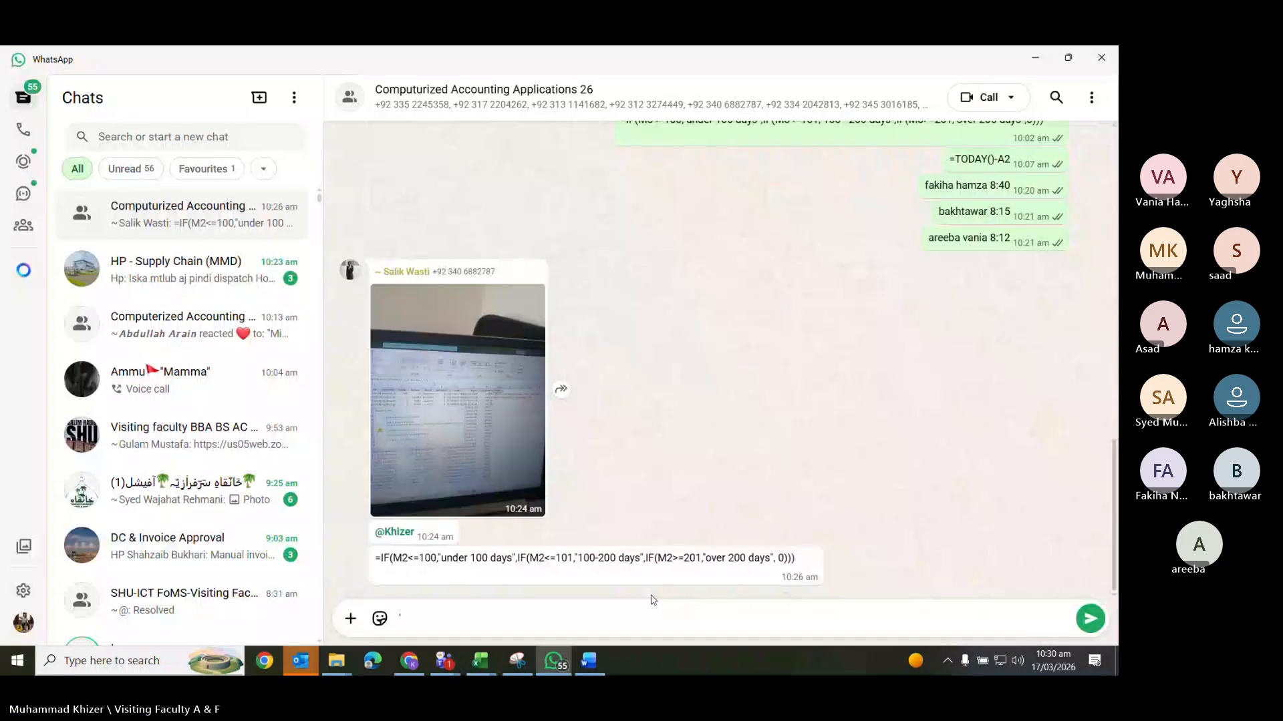
type("\"")
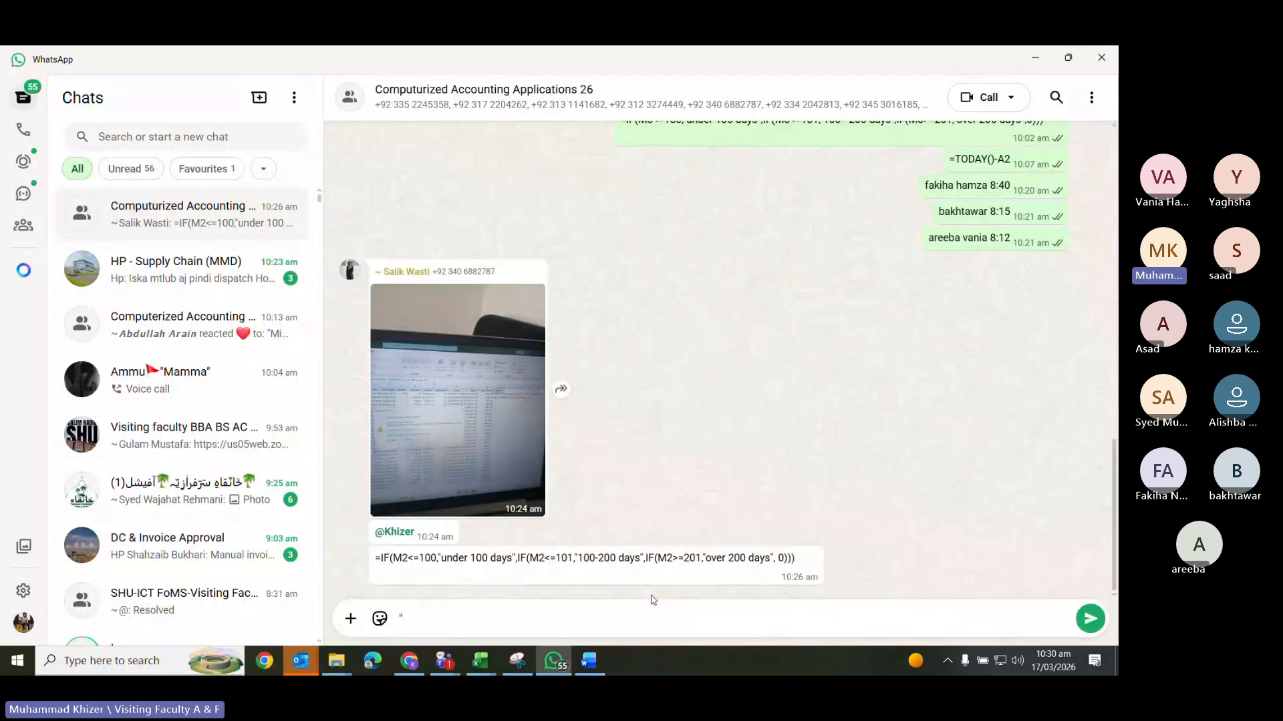
key("BackSpace")
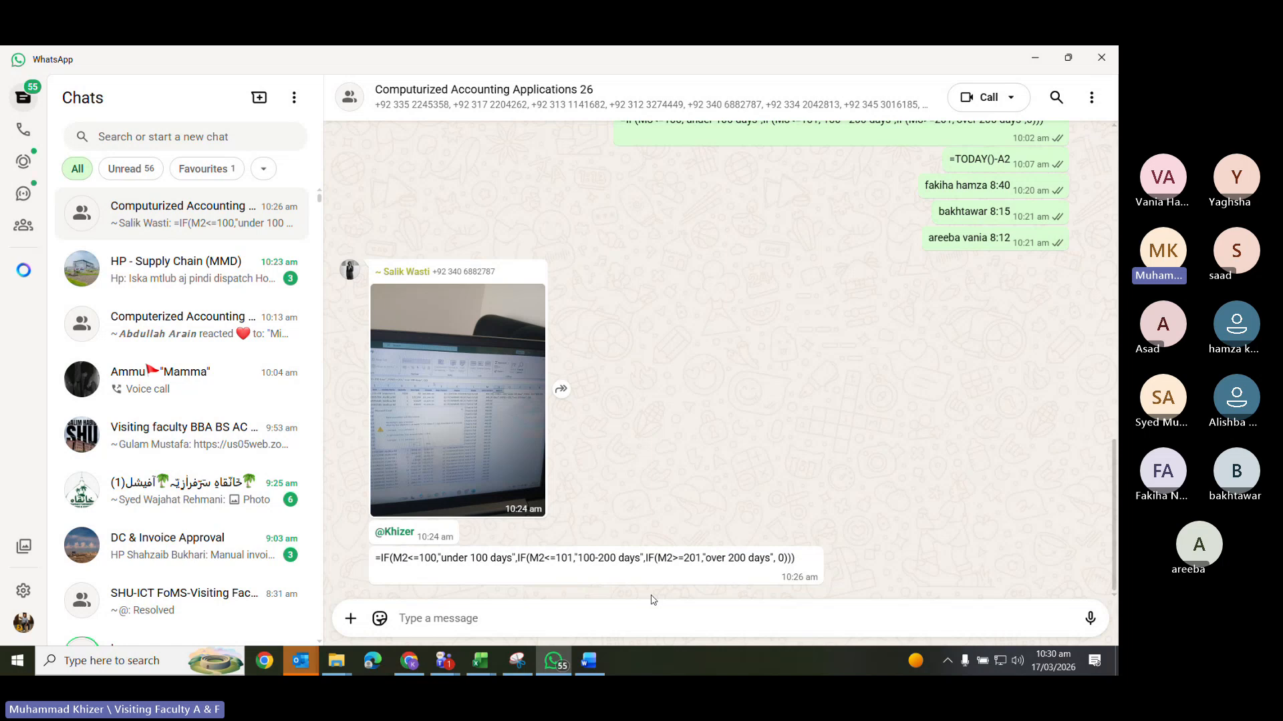
key("alt+Tab")
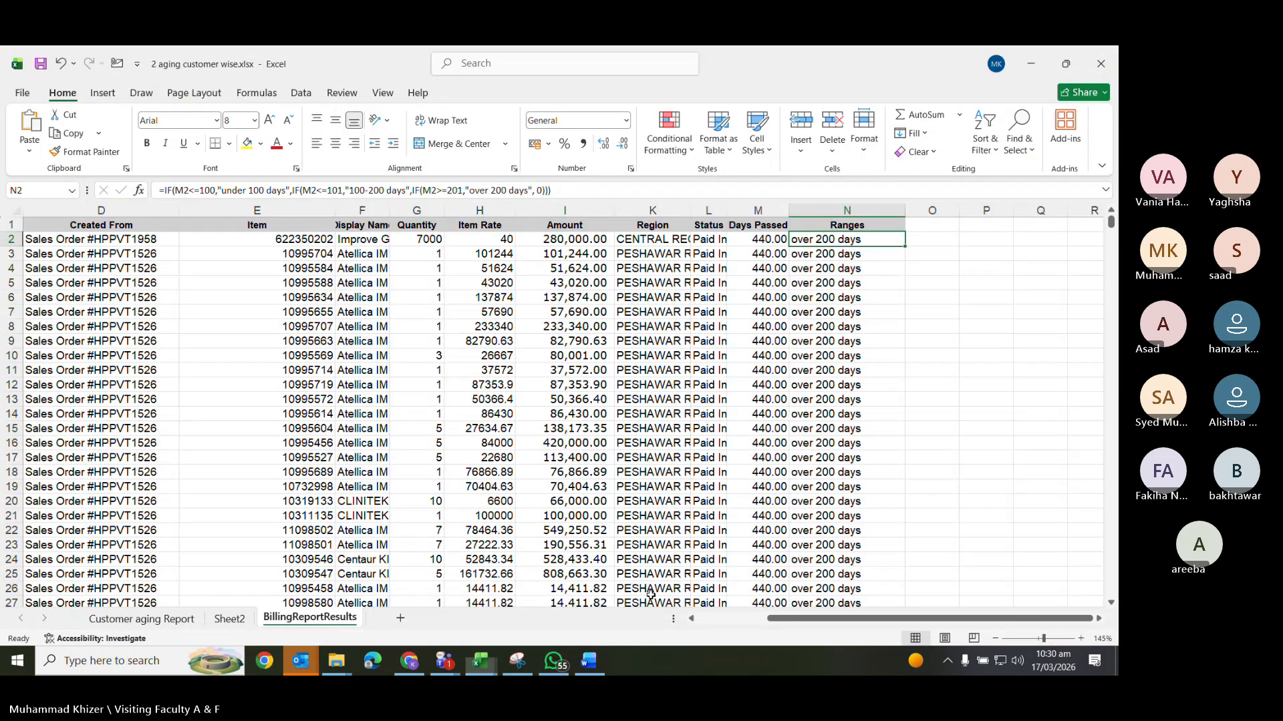
left_click(689, 560)
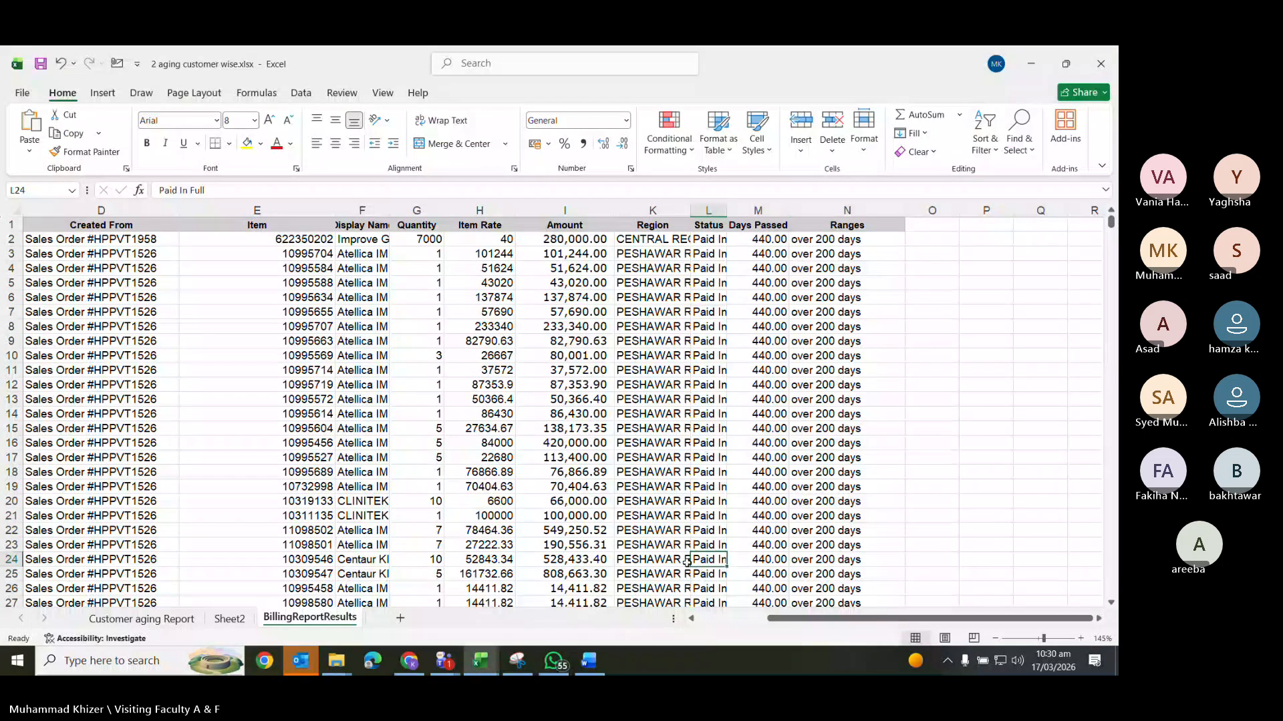
- Switch to the Word notes document, close it, and choose to save its changes
left_click(590, 663)
left_click(1101, 64)
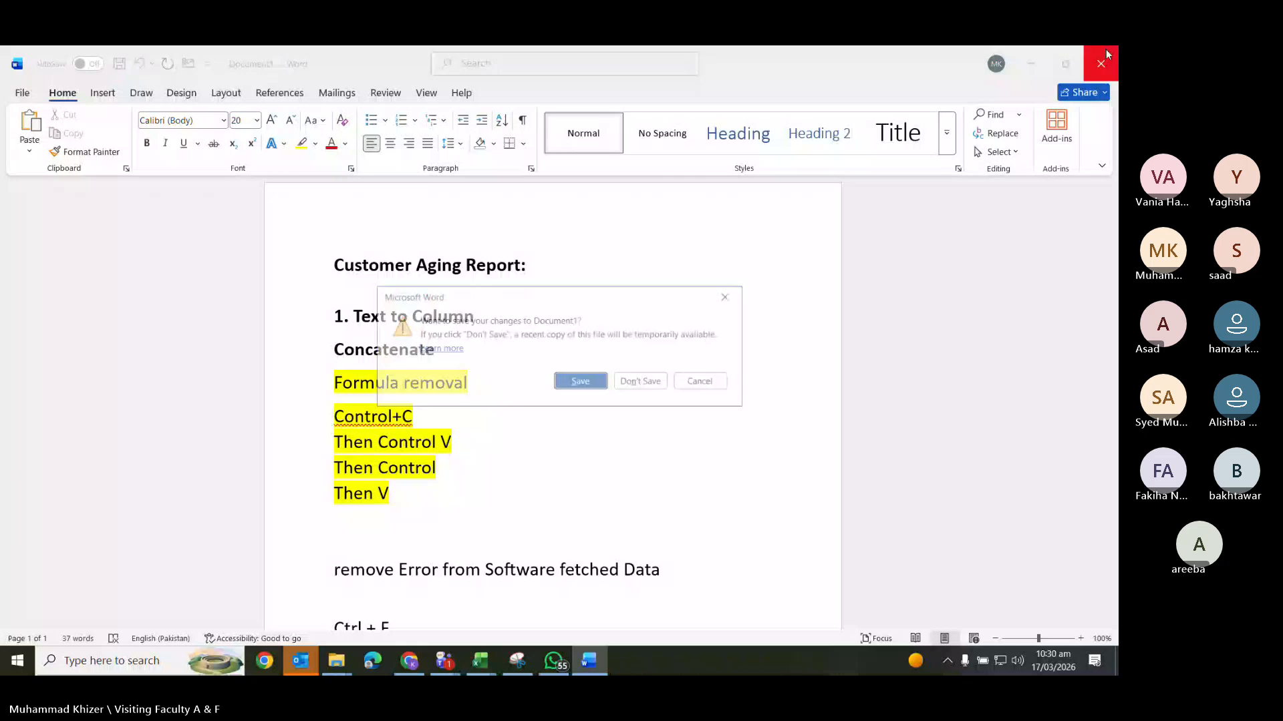
left_click(602, 385)
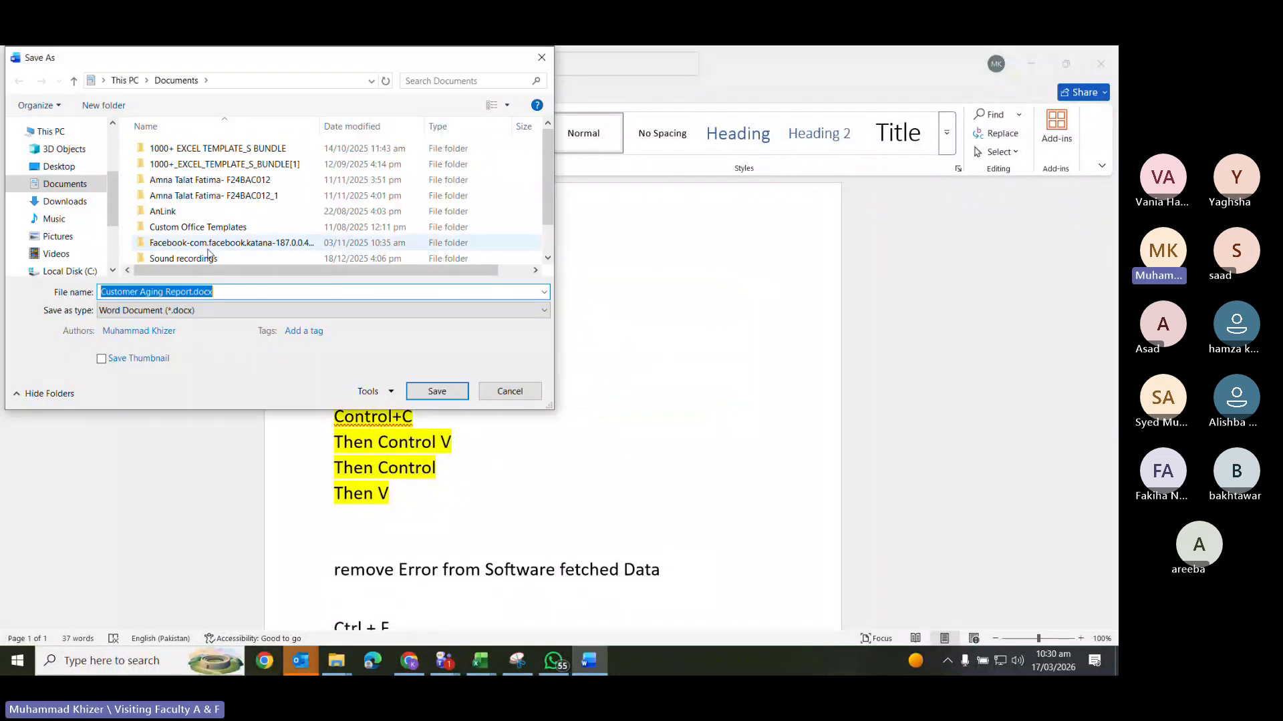
- Copy the path of the 3rd week folder in File Explorer and return to Word's save dialog
mouse_move(336, 671)
left_click(395, 603)
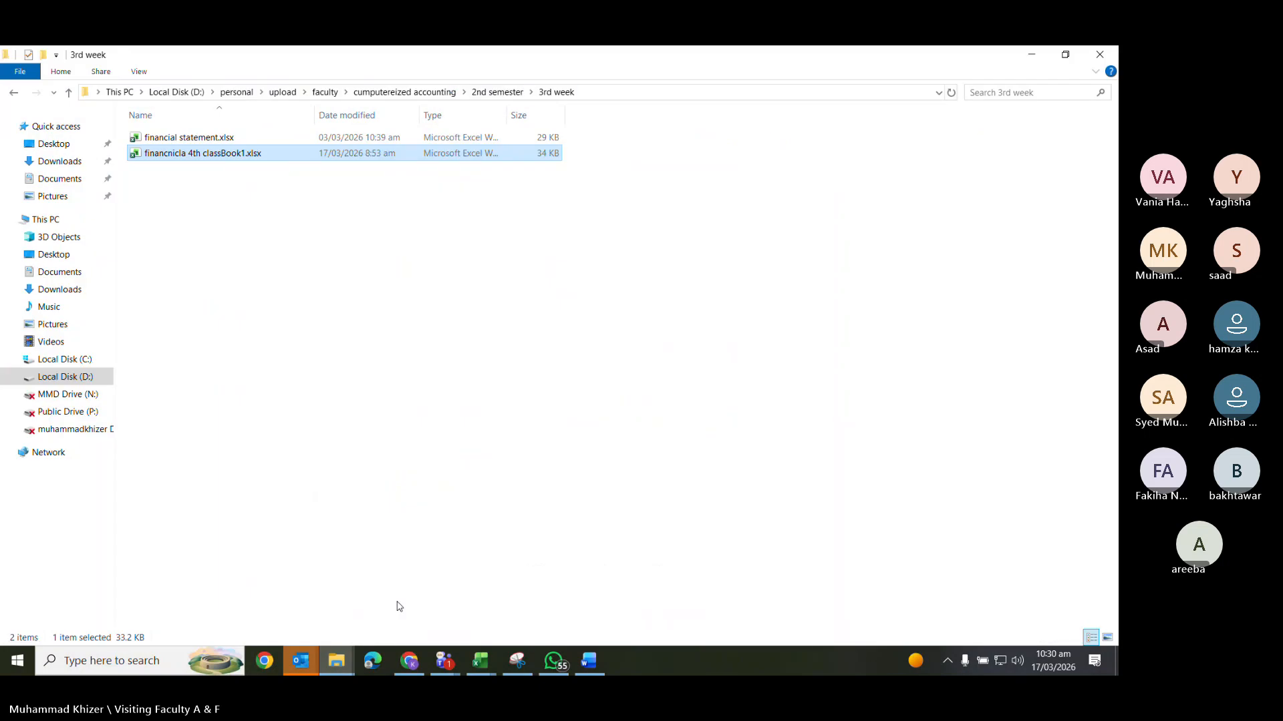
left_click(619, 99)
key("ctrl+c")
key("alt+Tab")
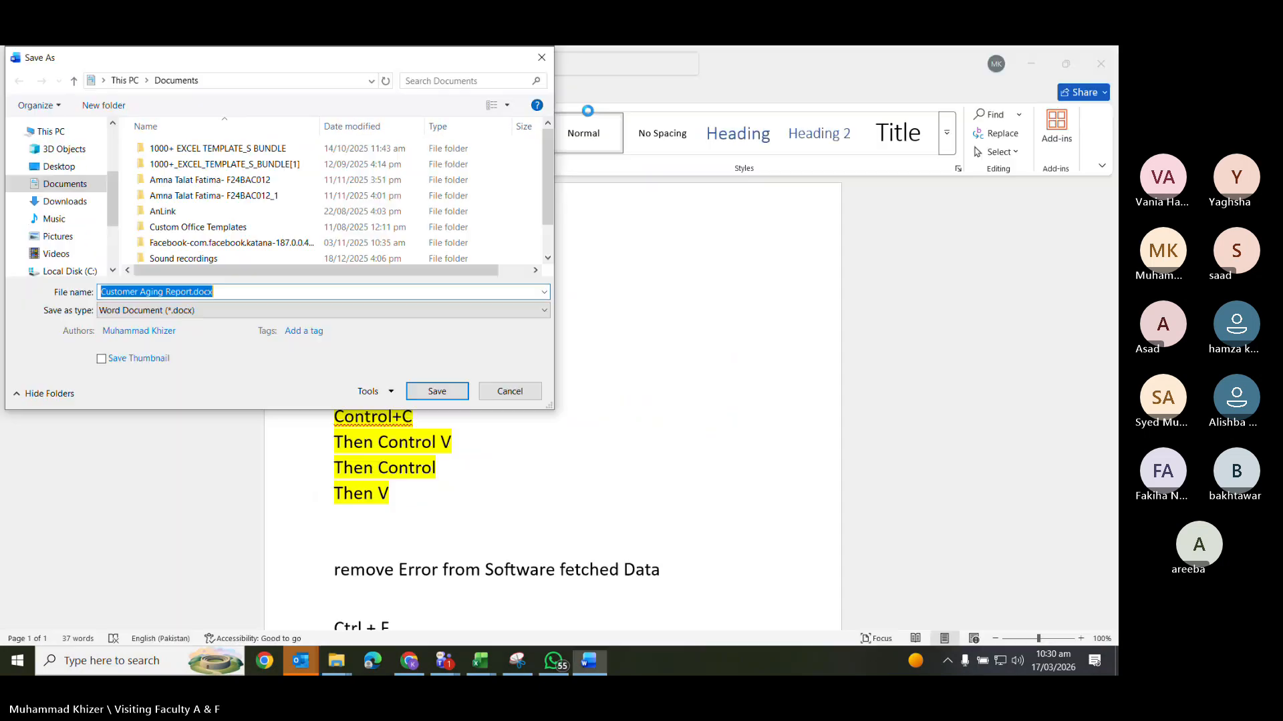
- Save the Word document as Customer Aging Report.docx in the copied 3rd week folder location, and switch back to the Excel workbook
left_click(330, 80)
key("ctrl+v")
key("Return")
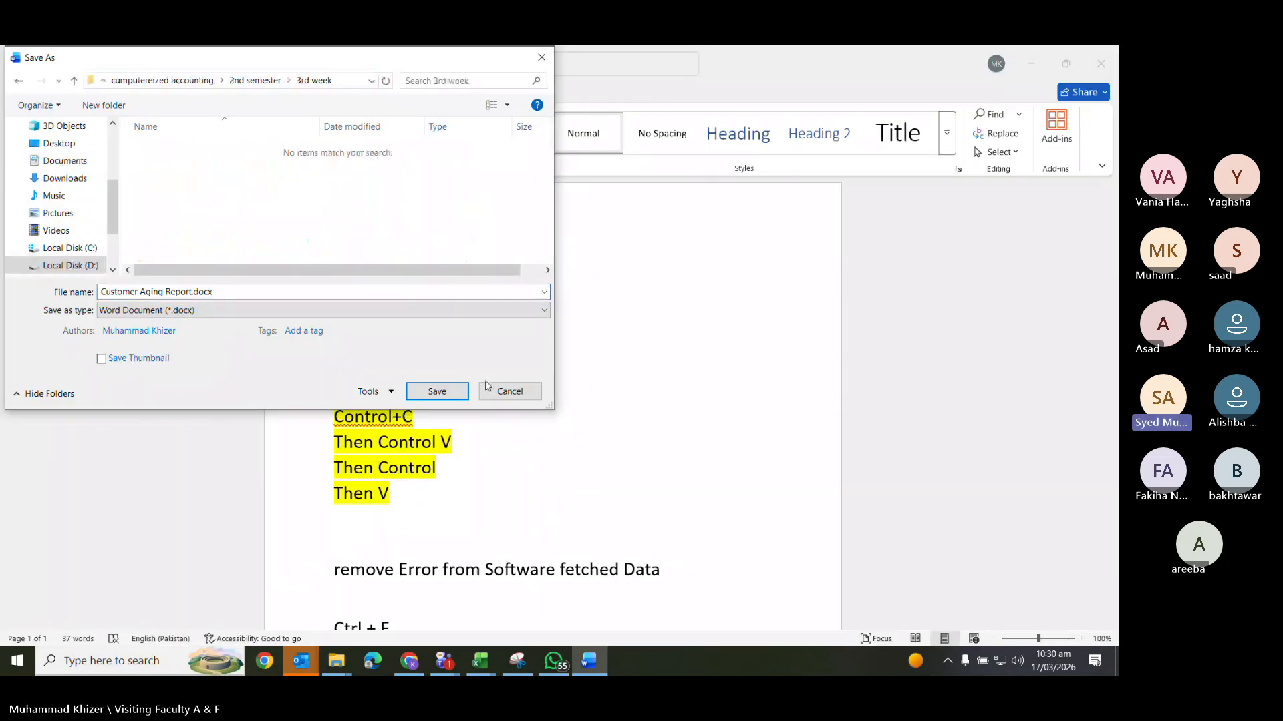
left_click(427, 392)
key("alt+Tab")
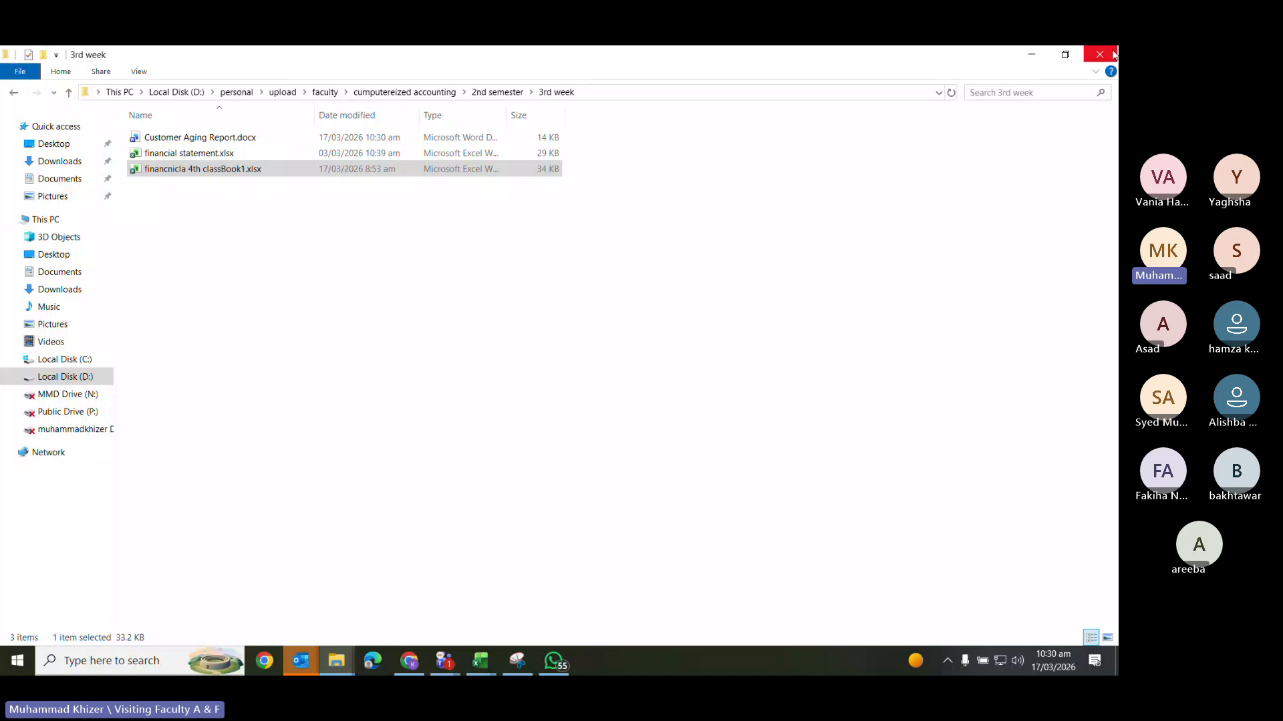
key("alt+Tab")
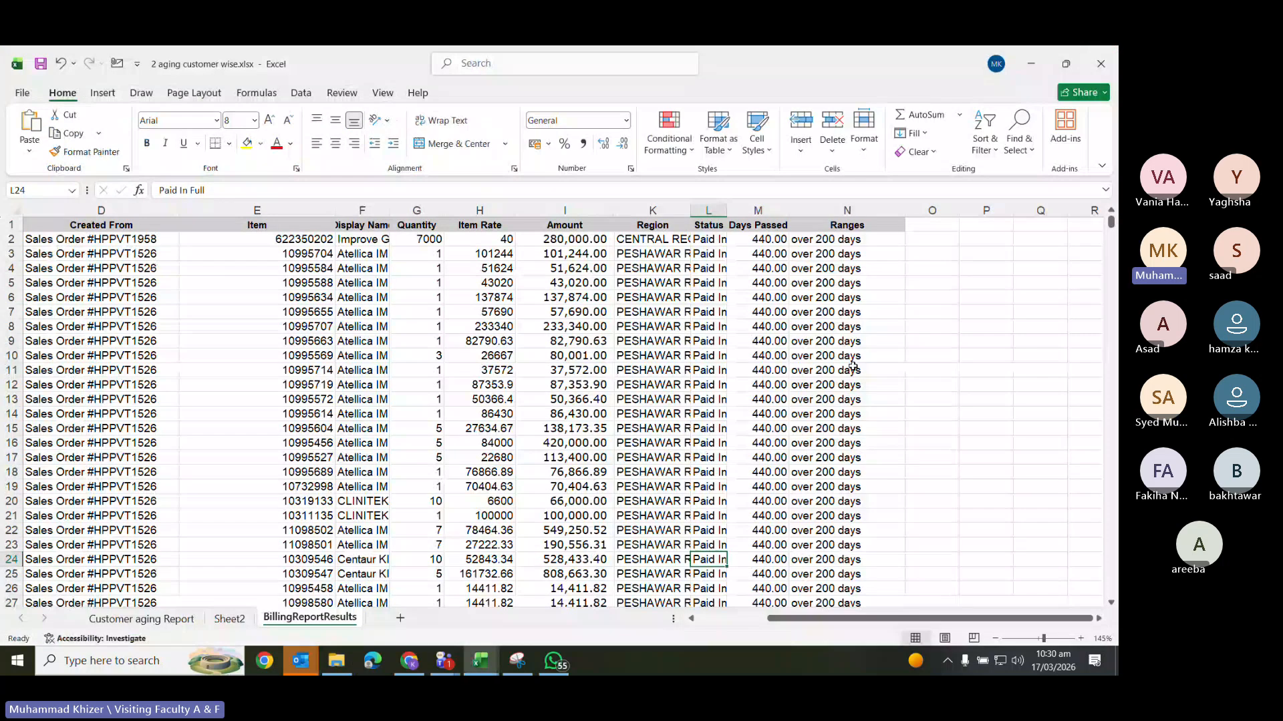
- Switch to the Teams meeting and request to stop its recording and transcription
mouse_move(444, 661)
left_click(354, 598)
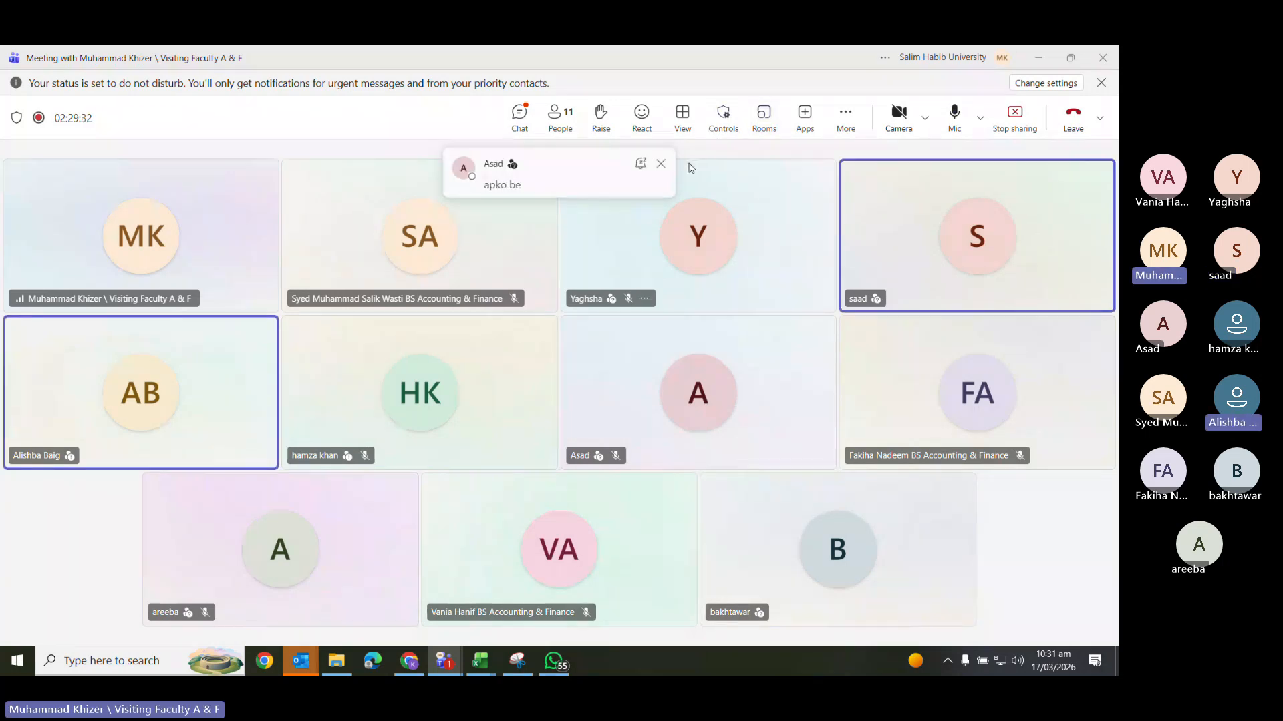
left_click(846, 115)
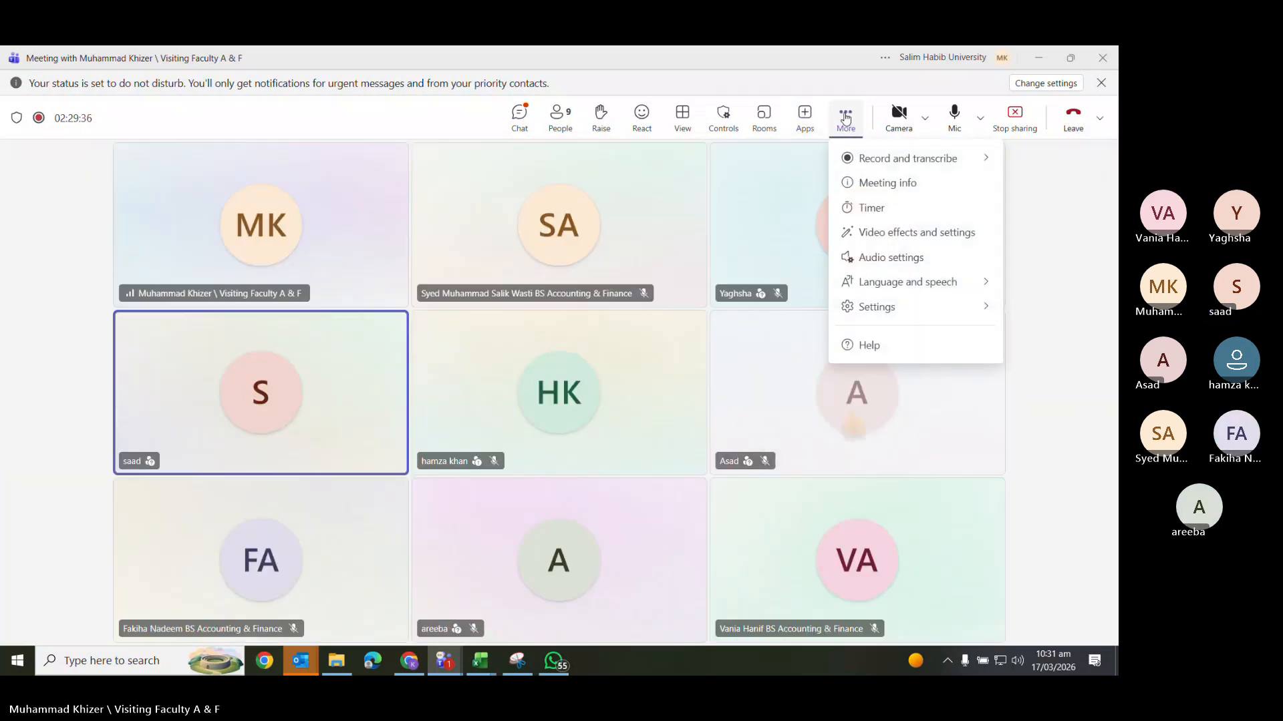
mouse_move(871, 164)
left_click(735, 166)
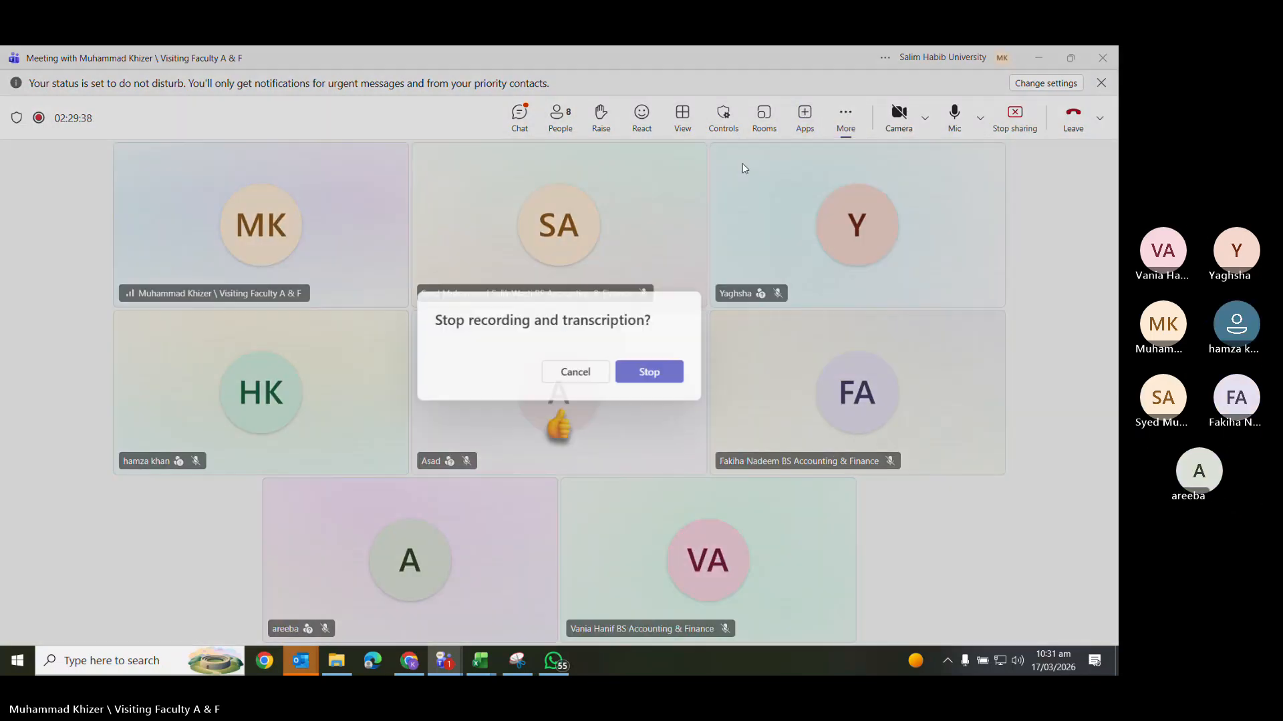